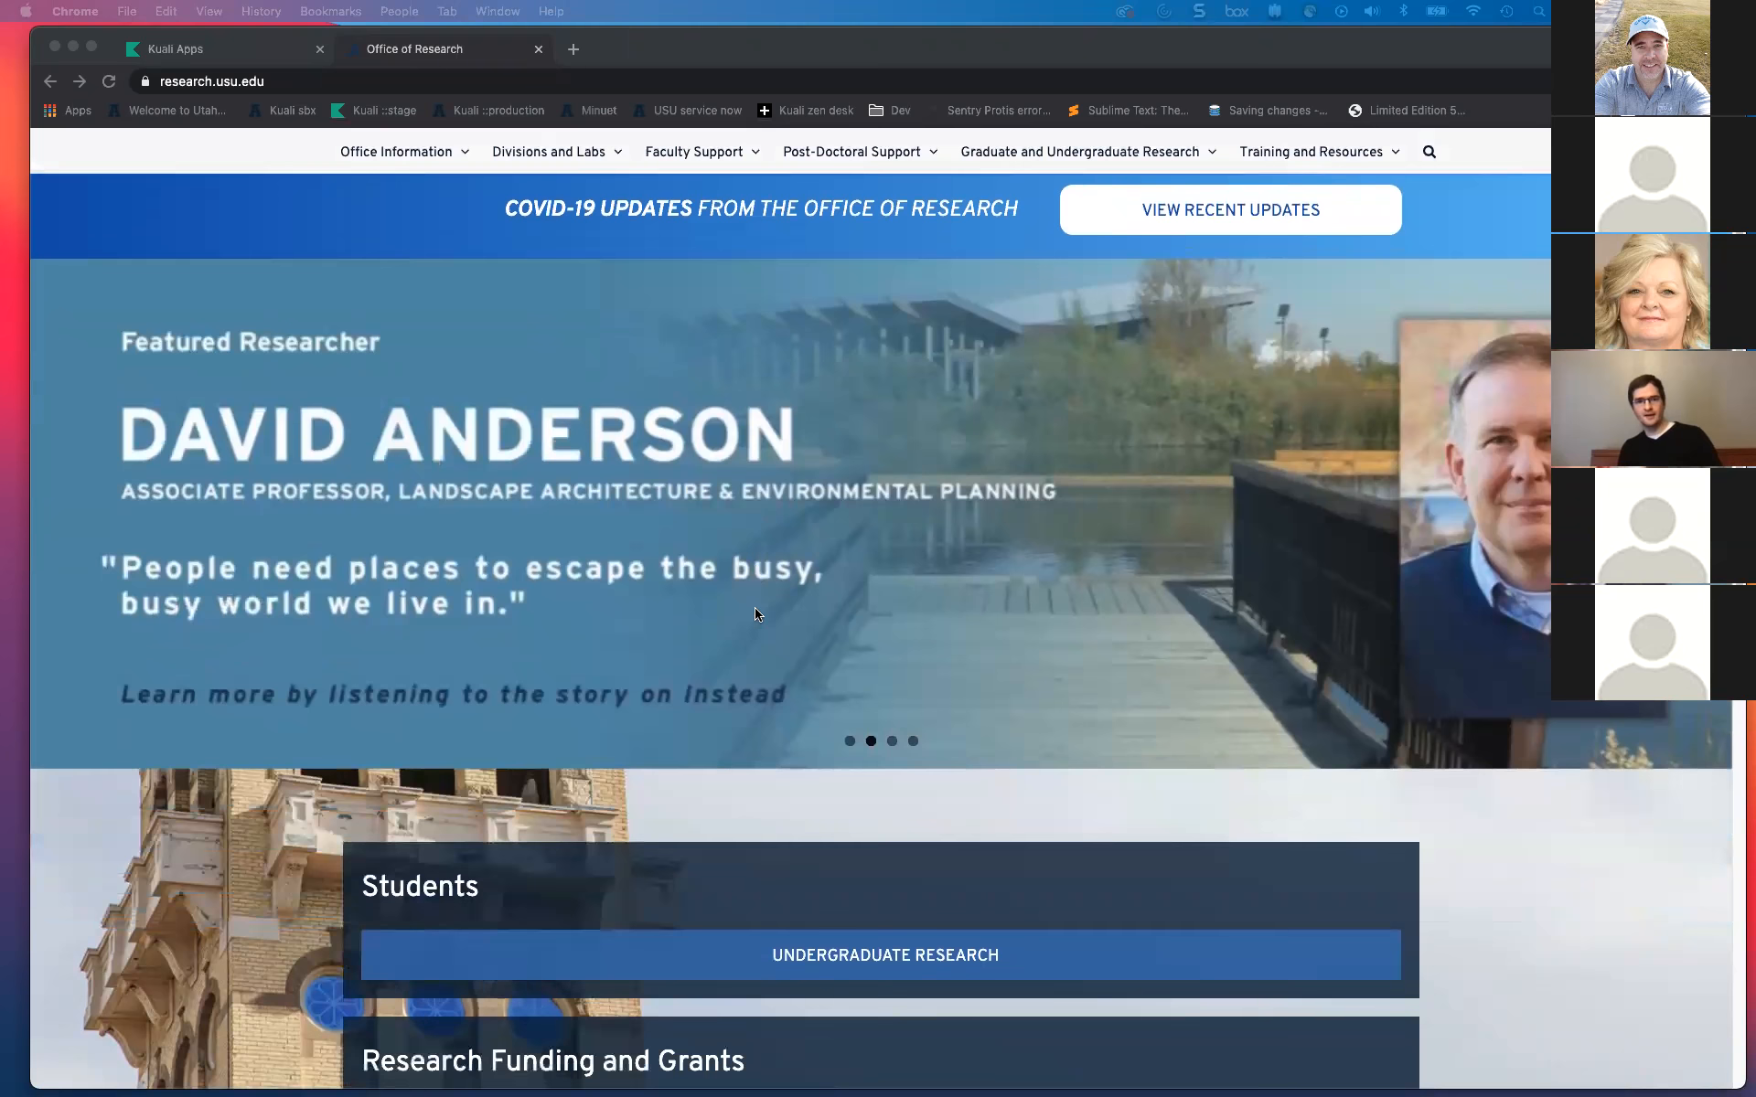
Step: Scroll the research.usu.edu homepage down to the Research Funding and Grants section
{"action": "scroll", "coordinate": [757, 614], "scroll_direction": "down", "scroll_amount": 1}
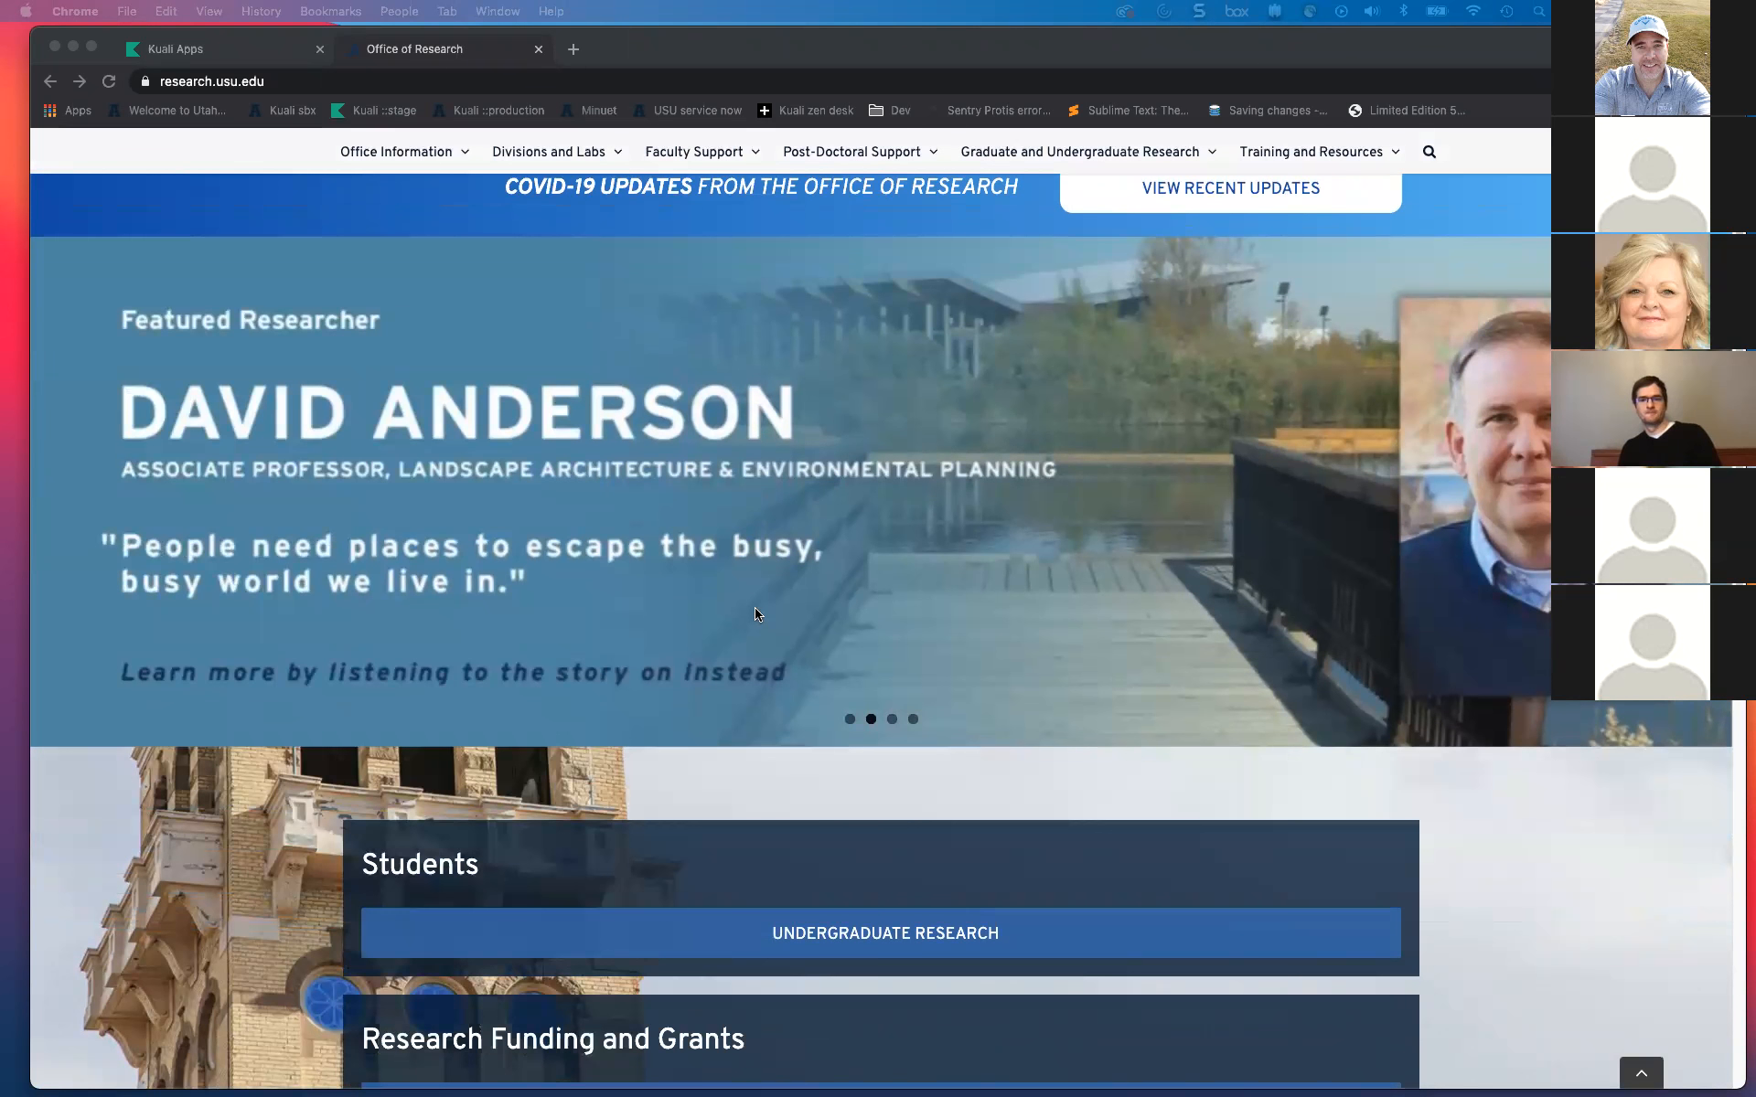
{"action": "scroll", "coordinate": [757, 614], "scroll_direction": "down", "scroll_amount": 10}
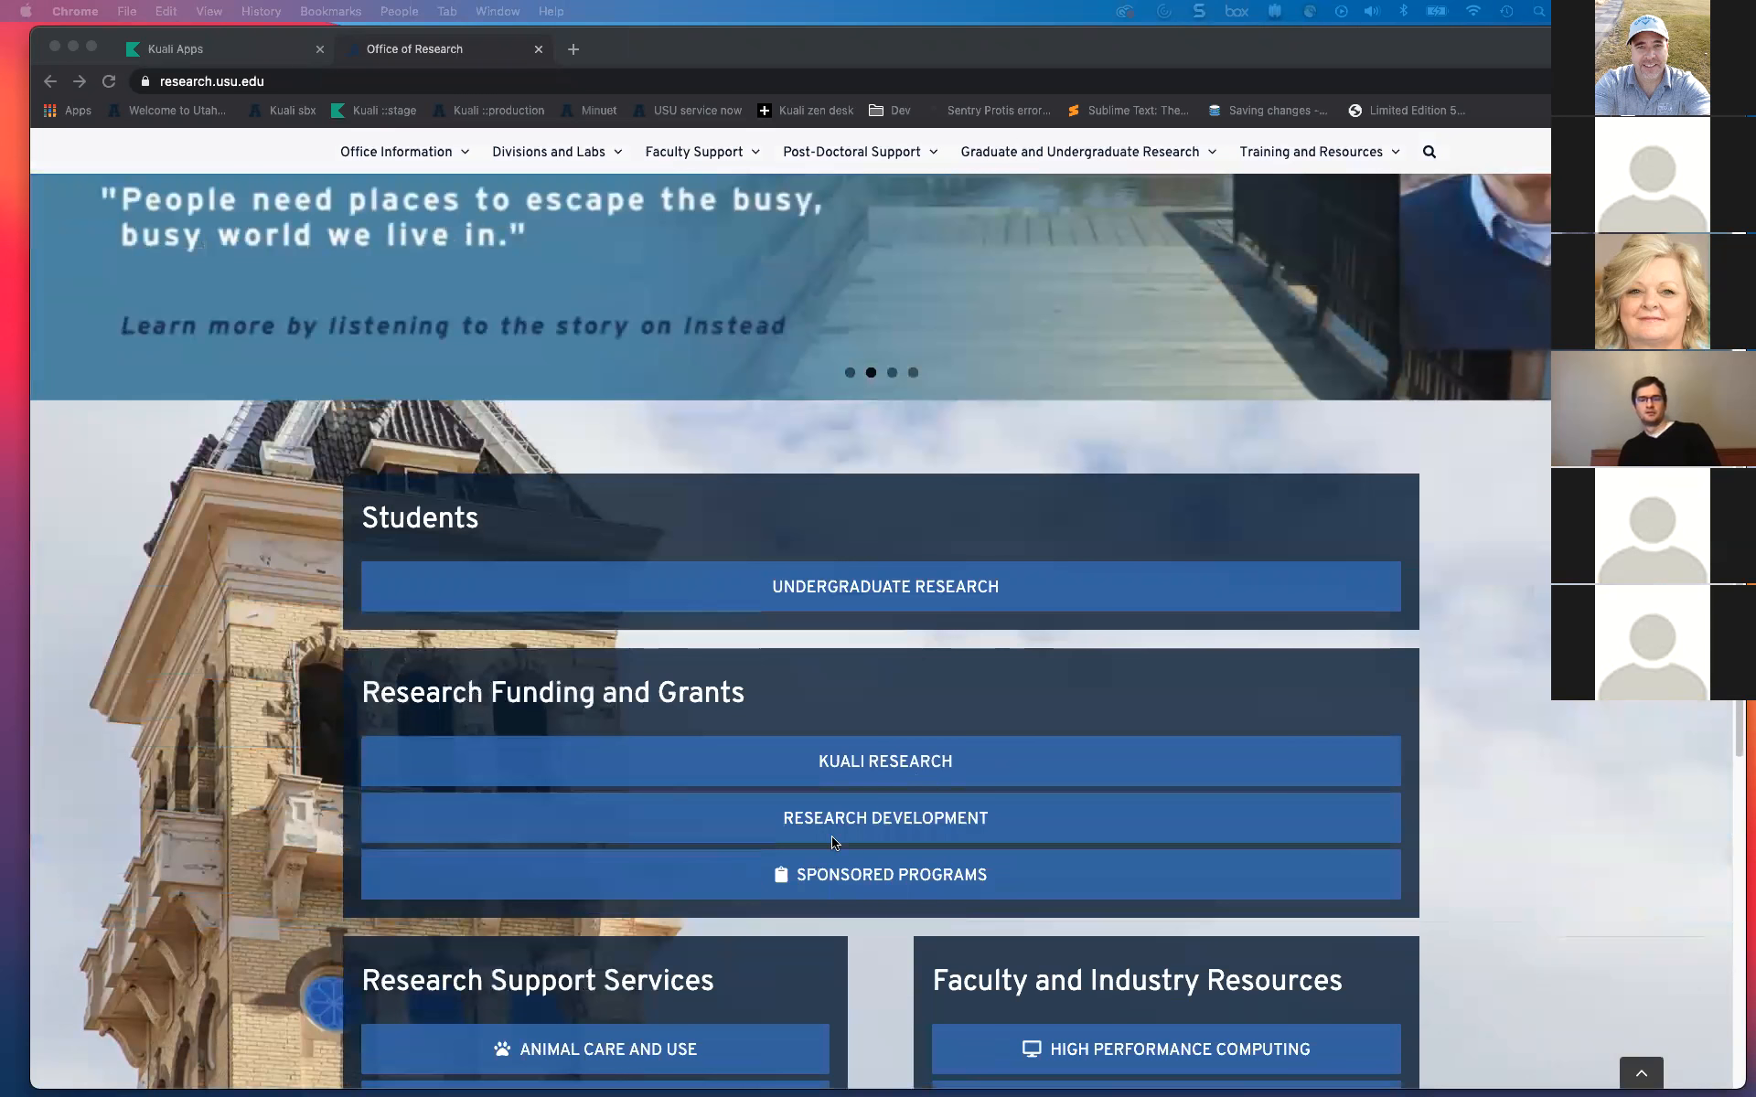
{"action": "scroll", "coordinate": [835, 840], "scroll_direction": "down", "scroll_amount": 5}
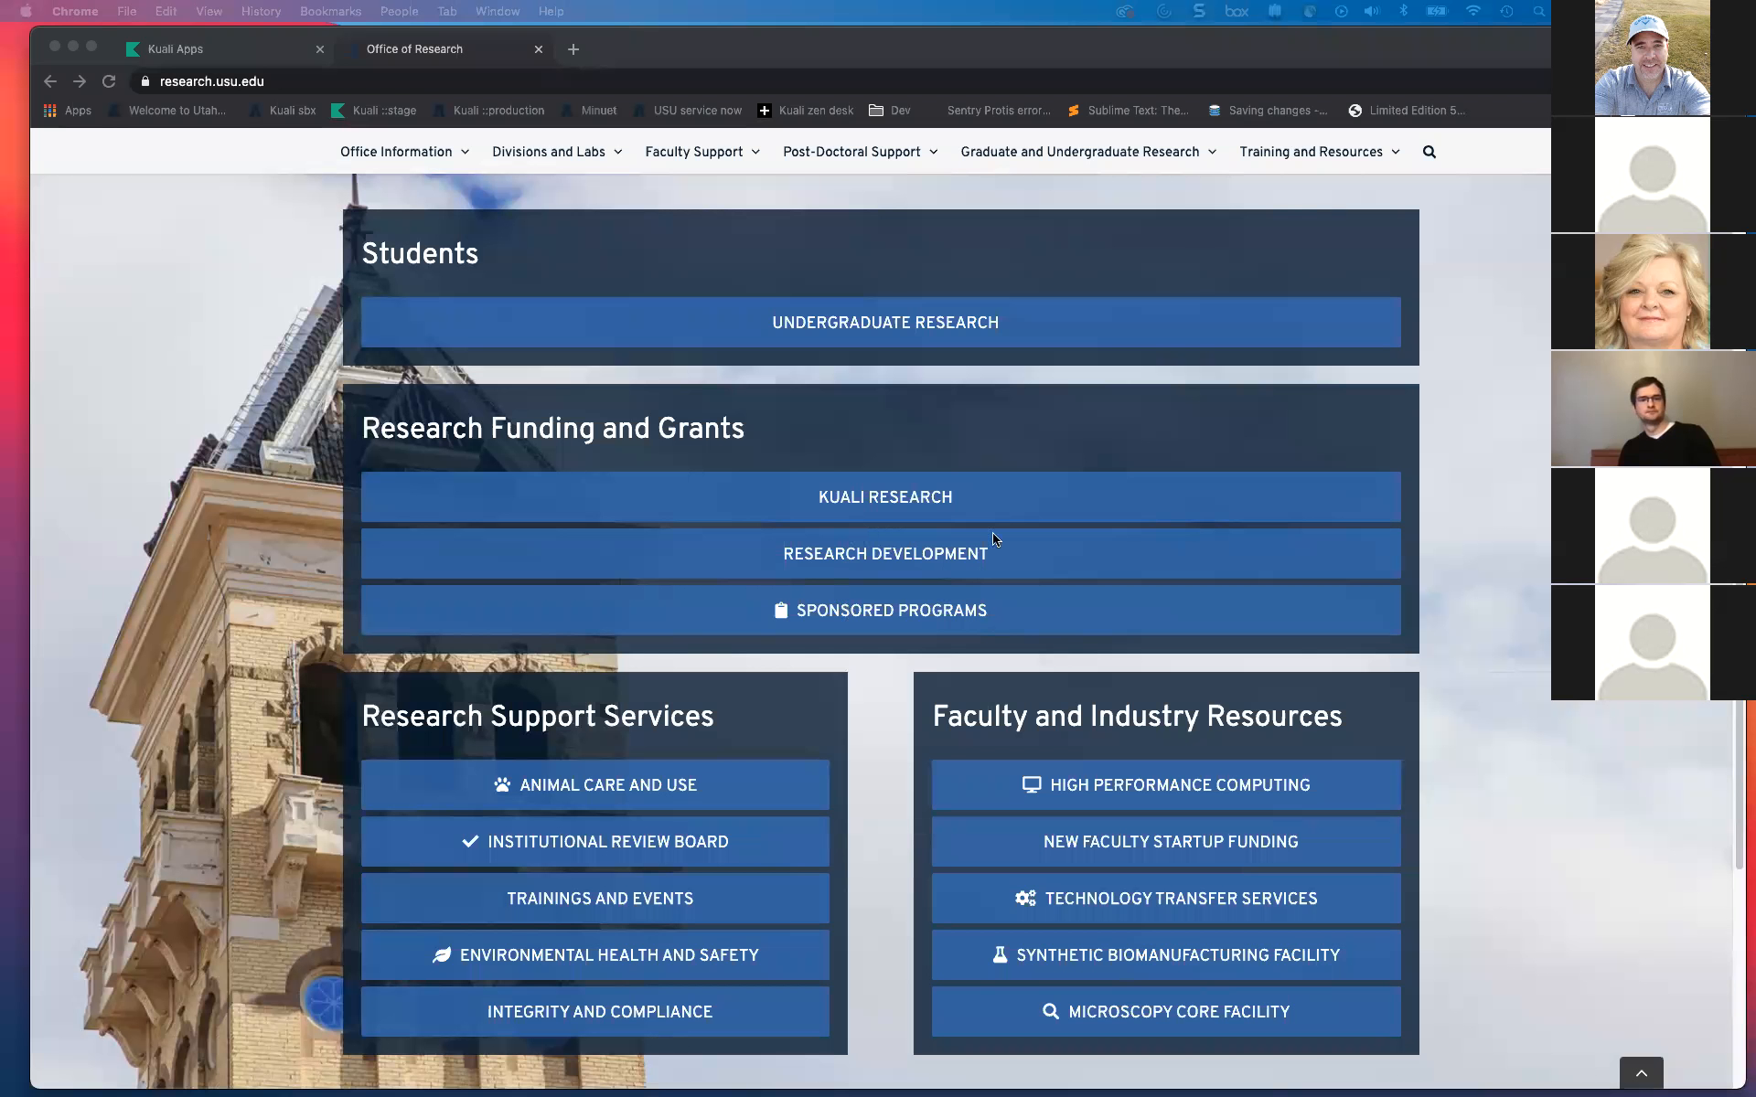
Step: Go to the KUALI RESEARCH page and launch Kuali in a new tab
{"action": "left_click", "coordinate": [874, 502]}
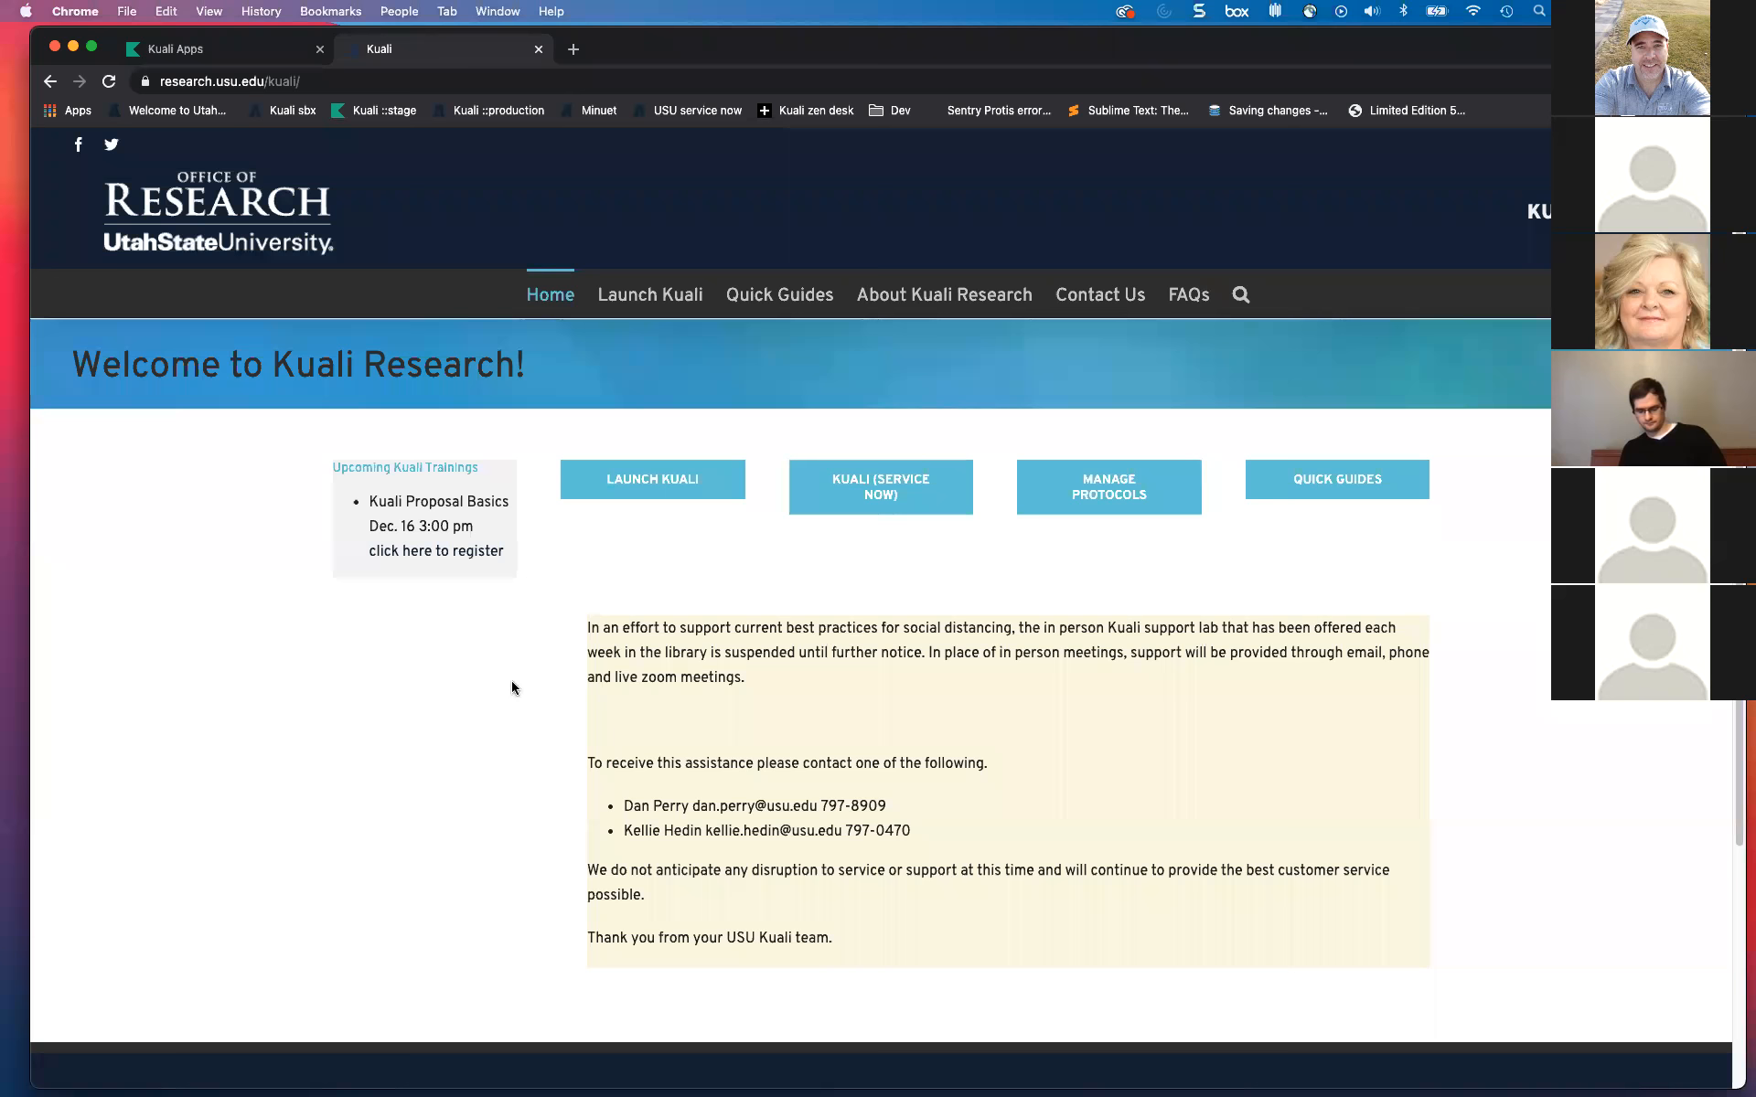
{"action": "left_click", "coordinate": [657, 483]}
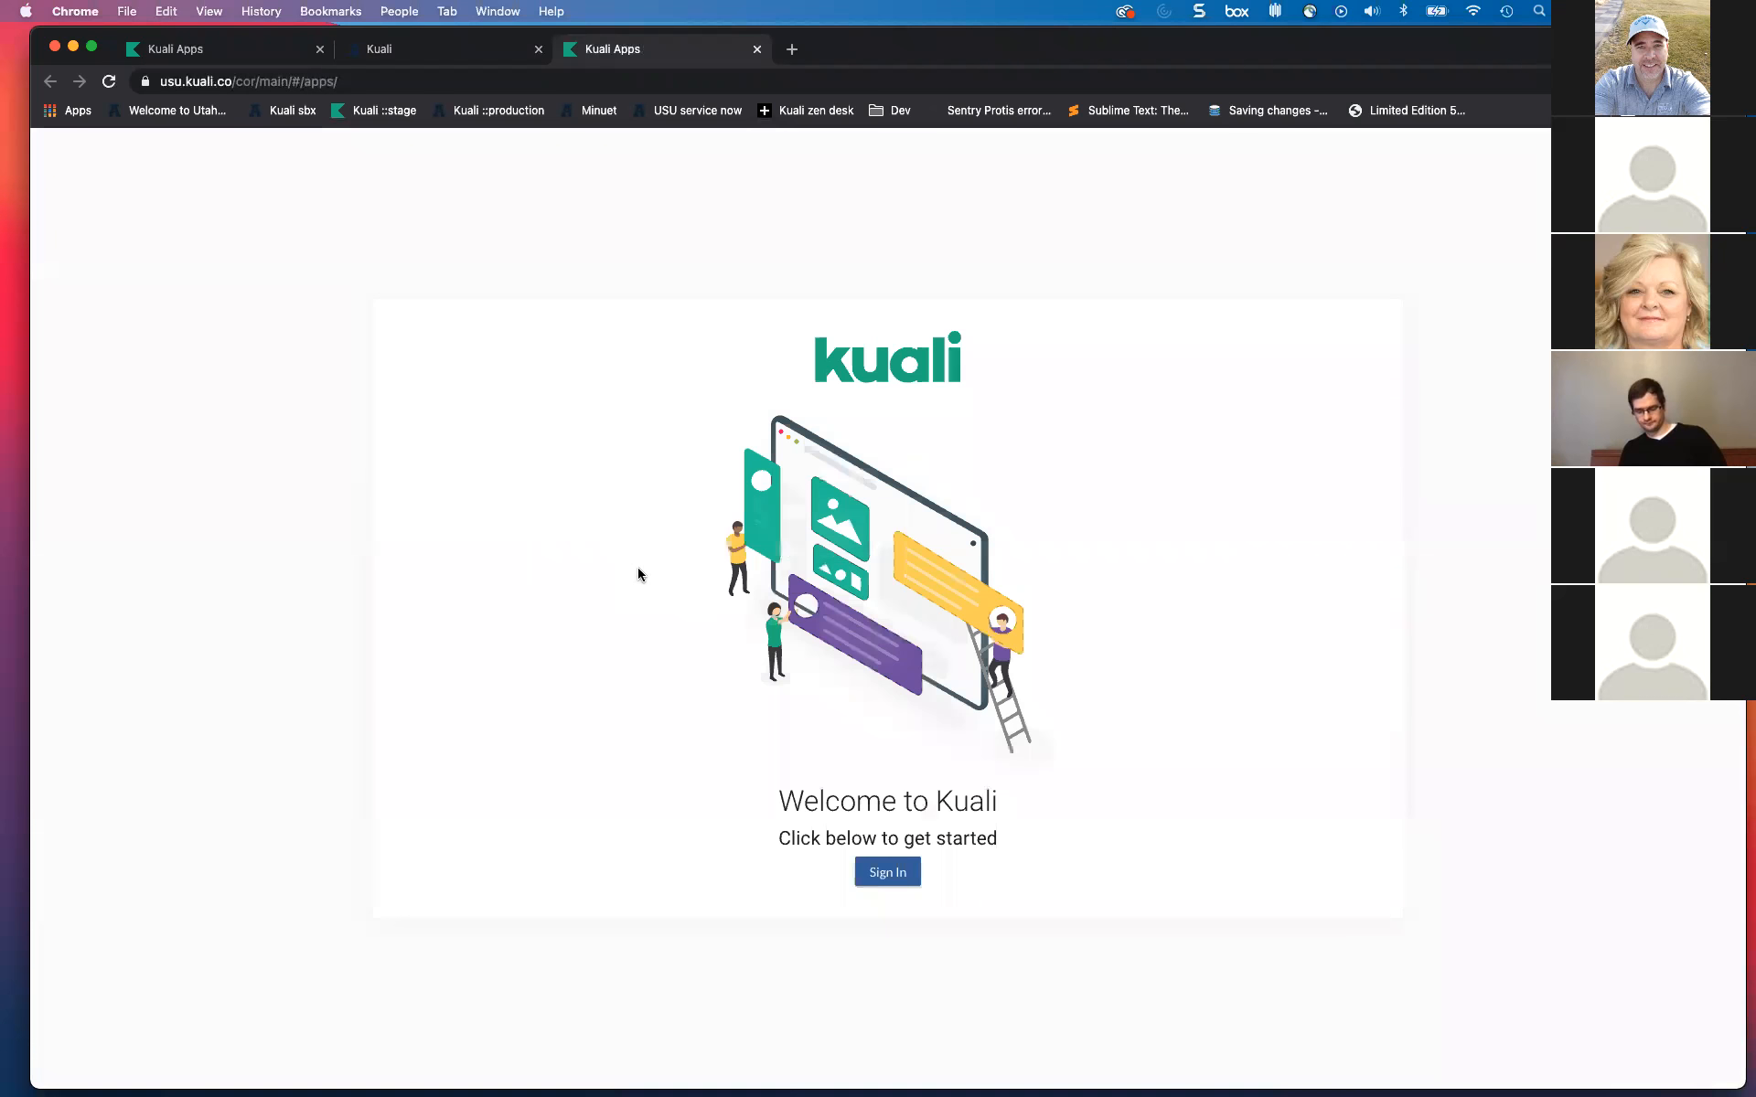
Step: Sign in to production Kuali, then close the resulting Kuali Apps tab
{"action": "left_click", "coordinate": [885, 875]}
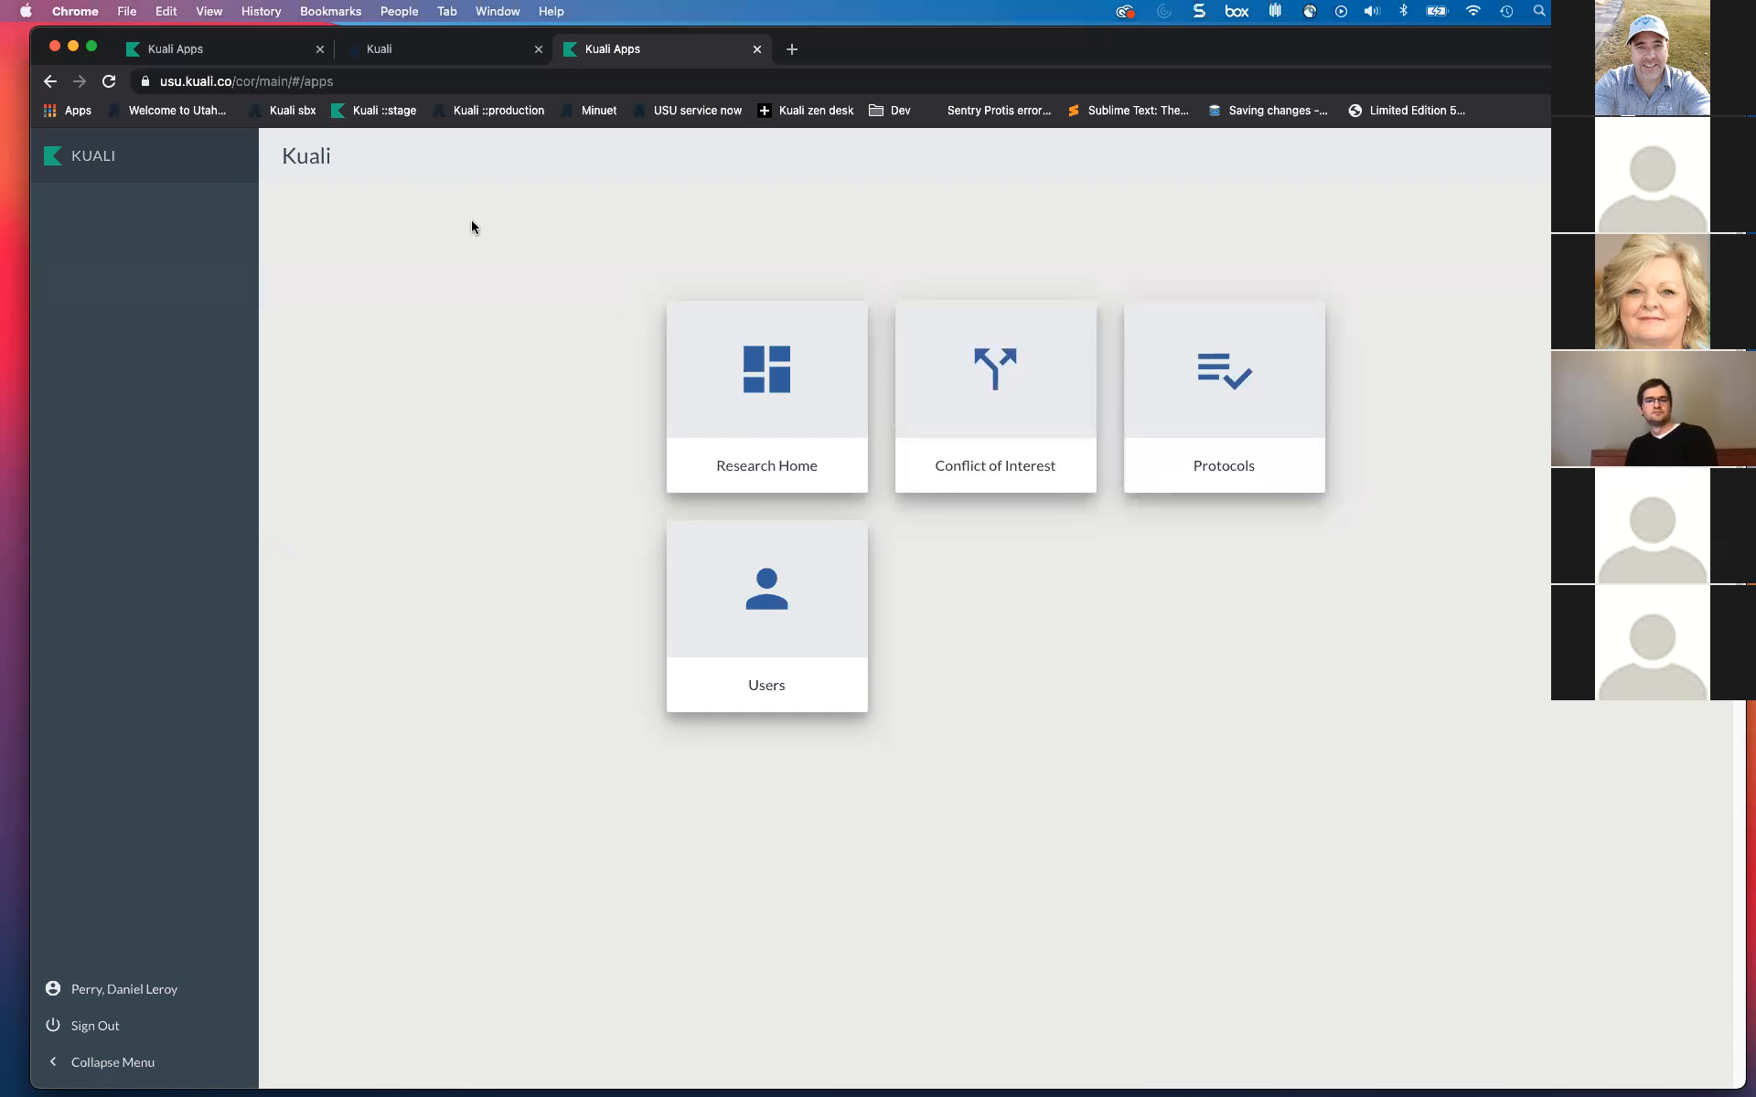
{"action": "left_click", "coordinate": [757, 49]}
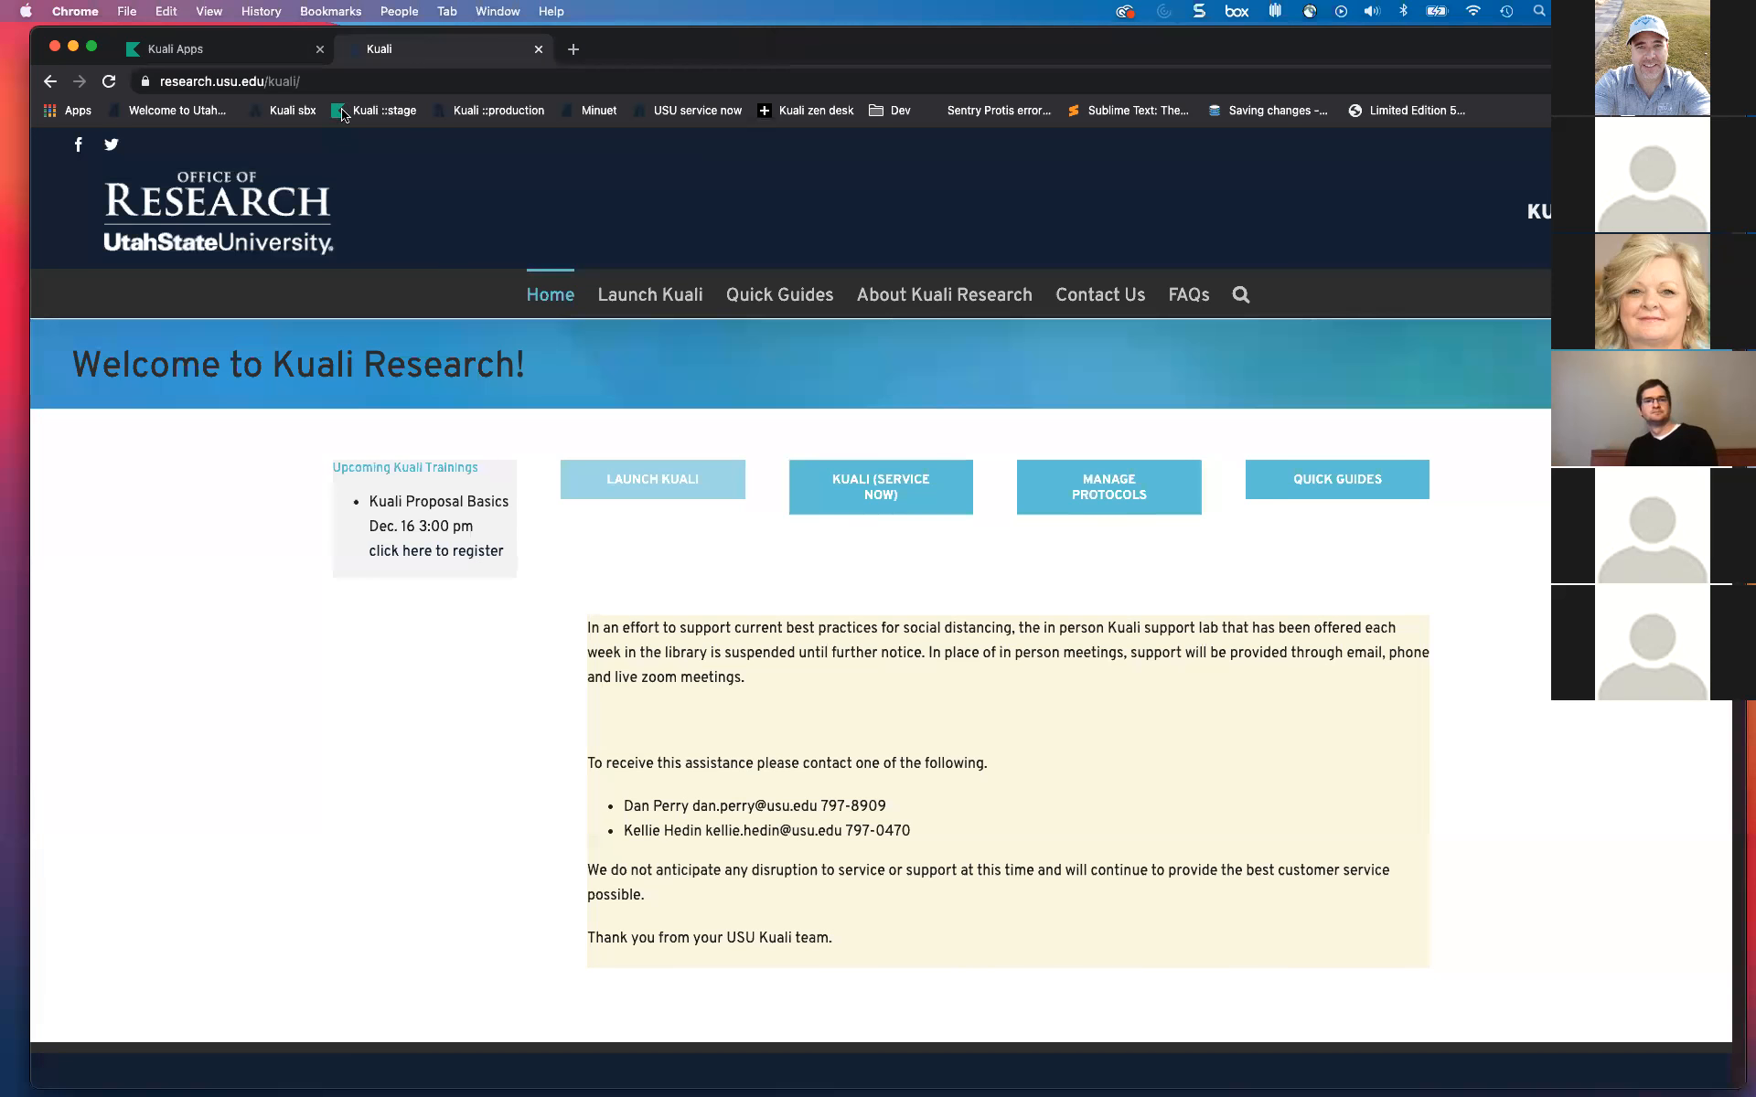
Step: From the usu-stg Kuali Apps tab, load the Research Home dashboard past the insecure-form warning
{"action": "left_click", "coordinate": [263, 53]}
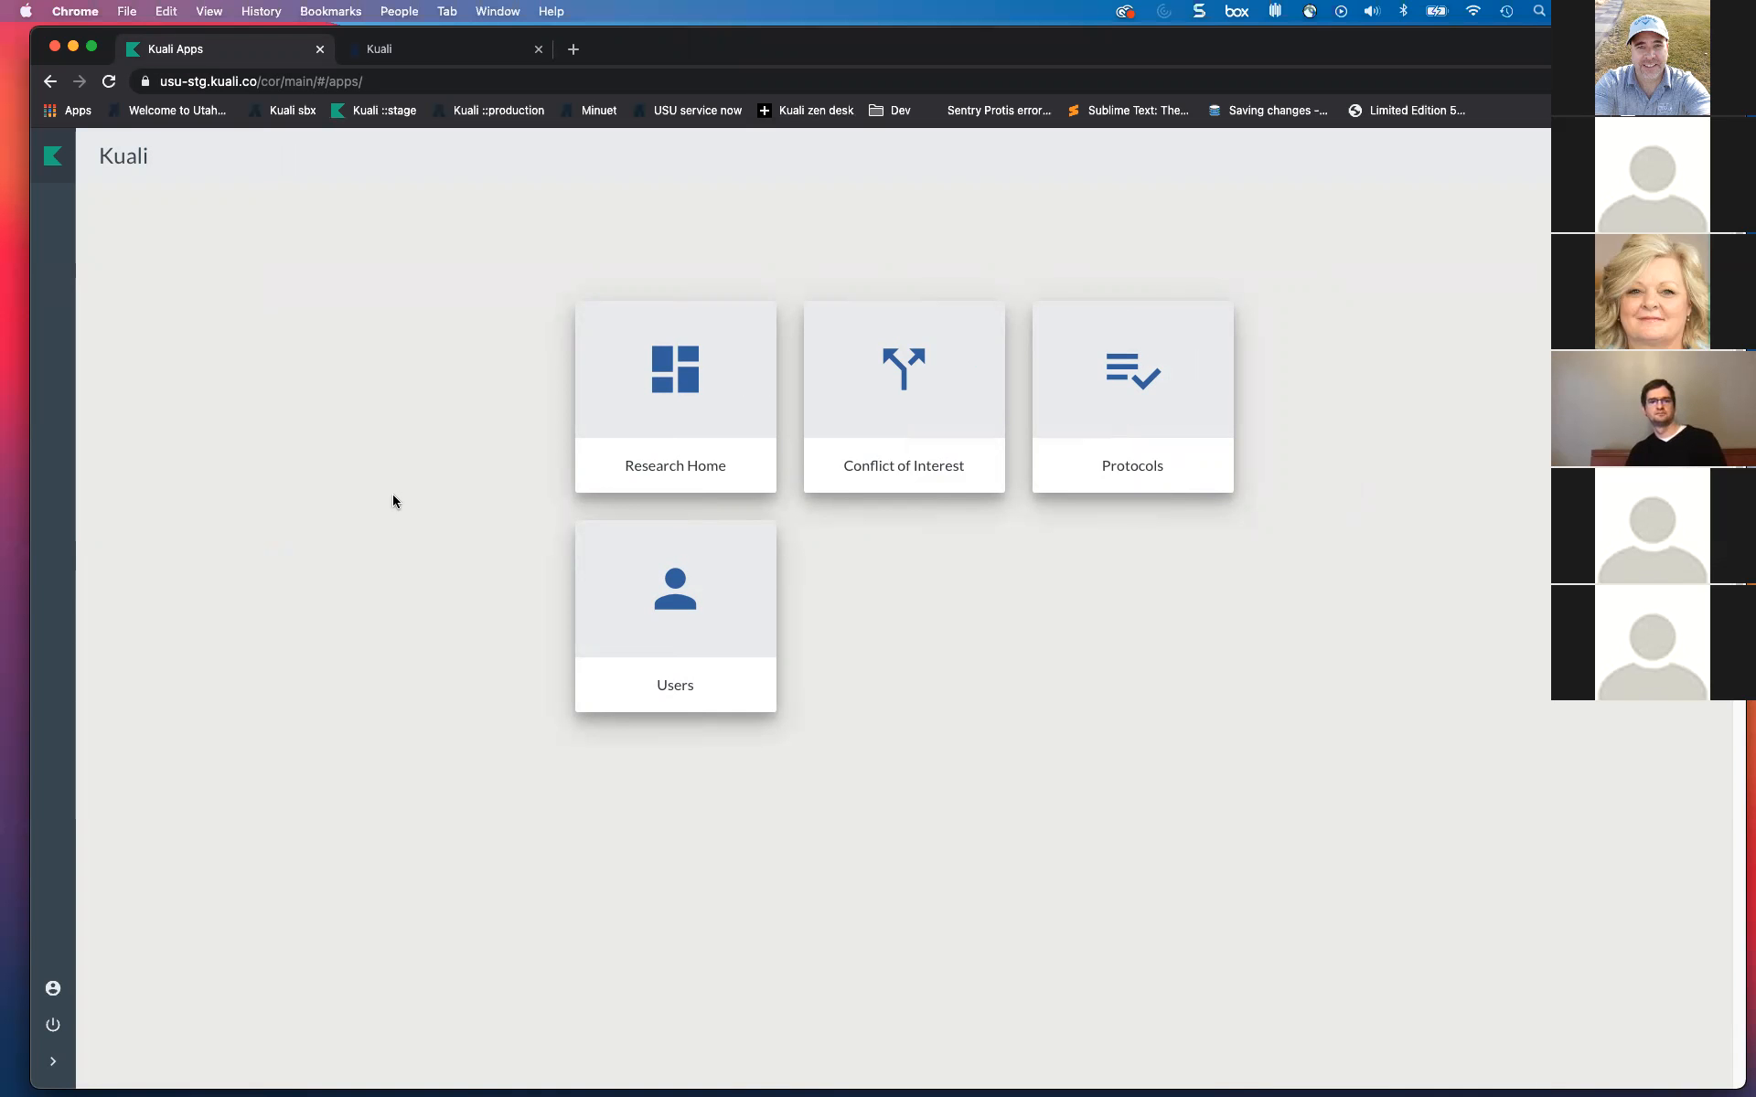
{"action": "left_click", "coordinate": [658, 375]}
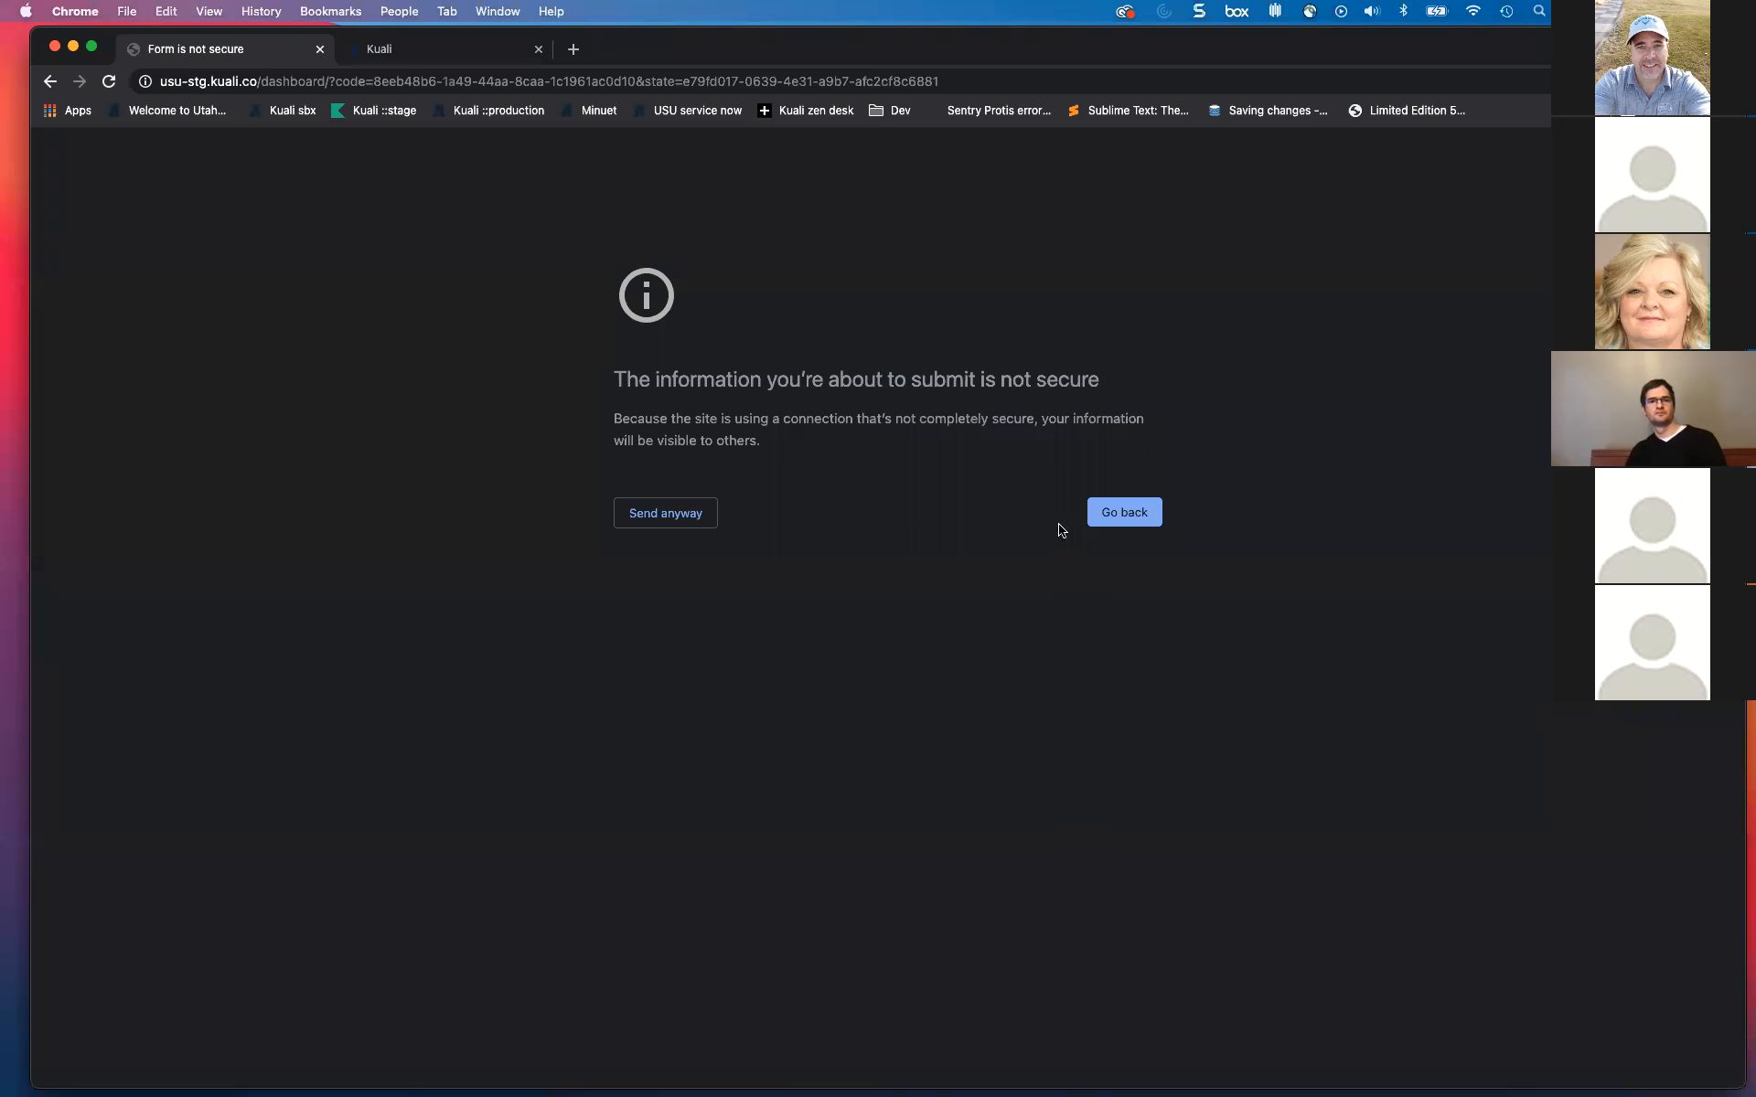
{"action": "left_click", "coordinate": [272, 84]}
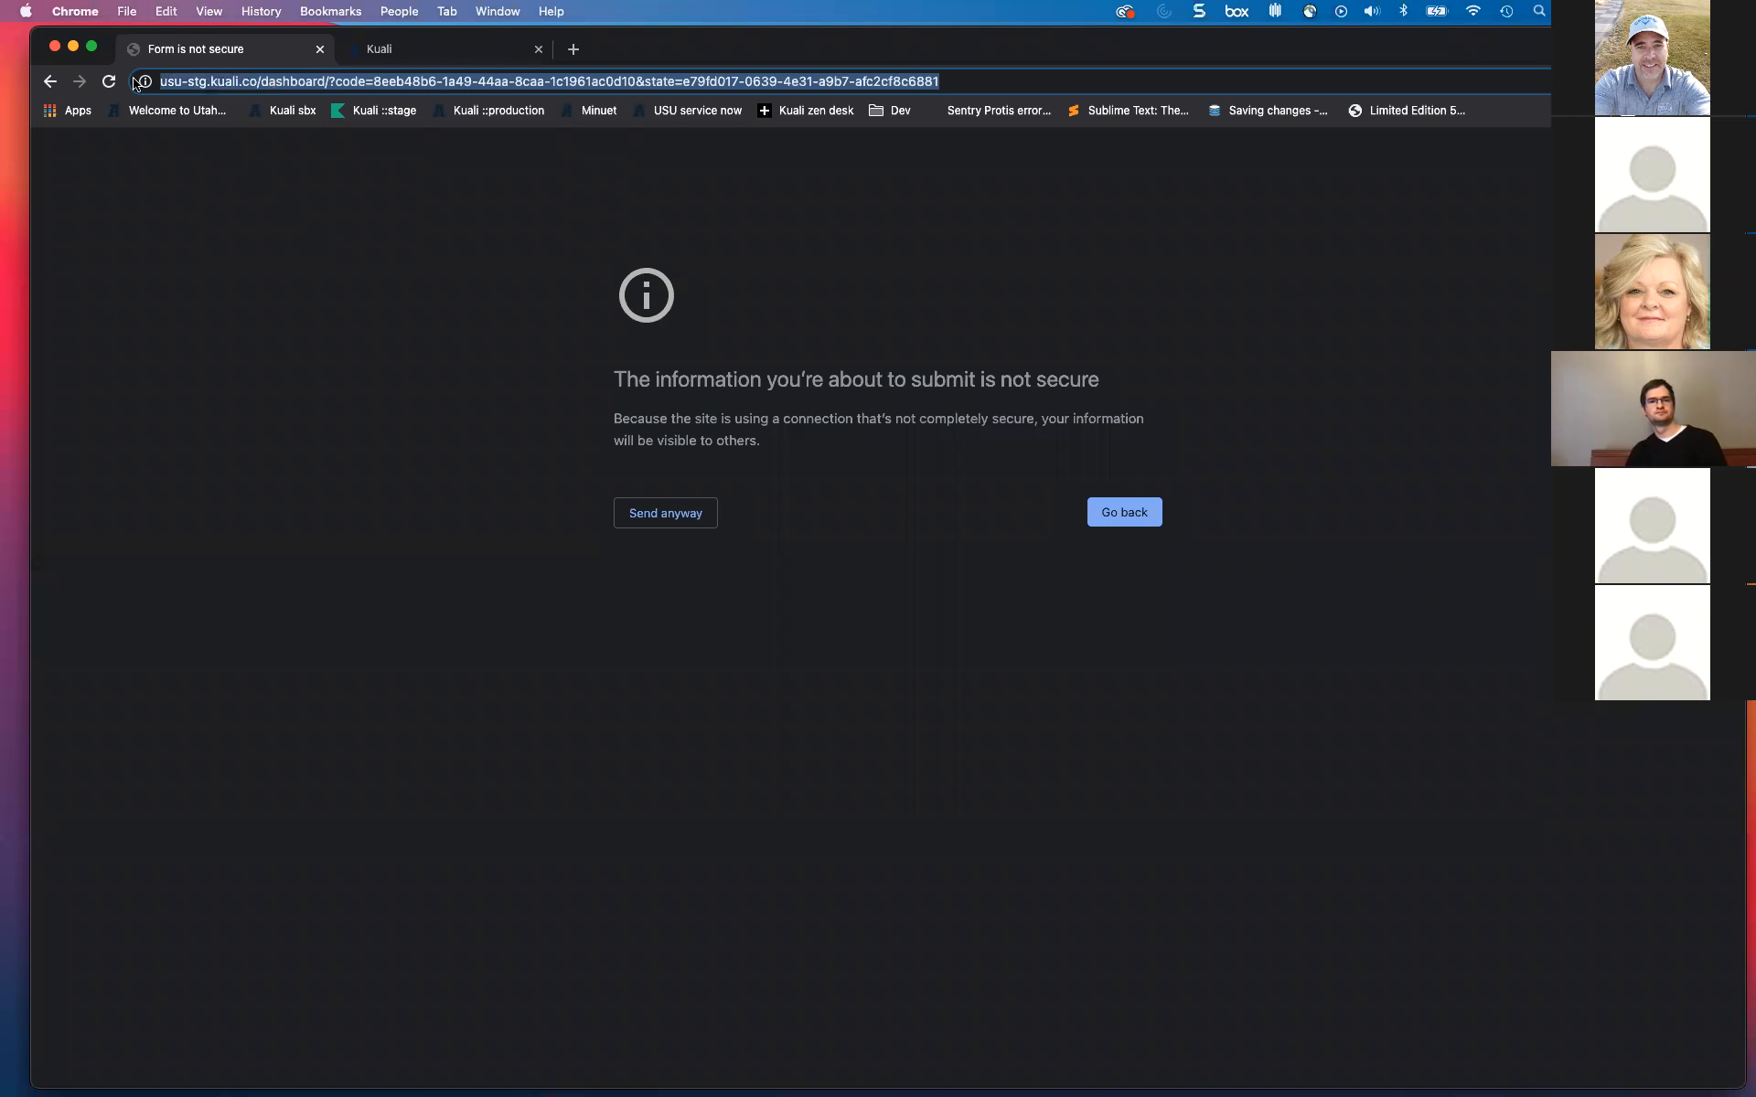
{"action": "left_click", "coordinate": [109, 82]}
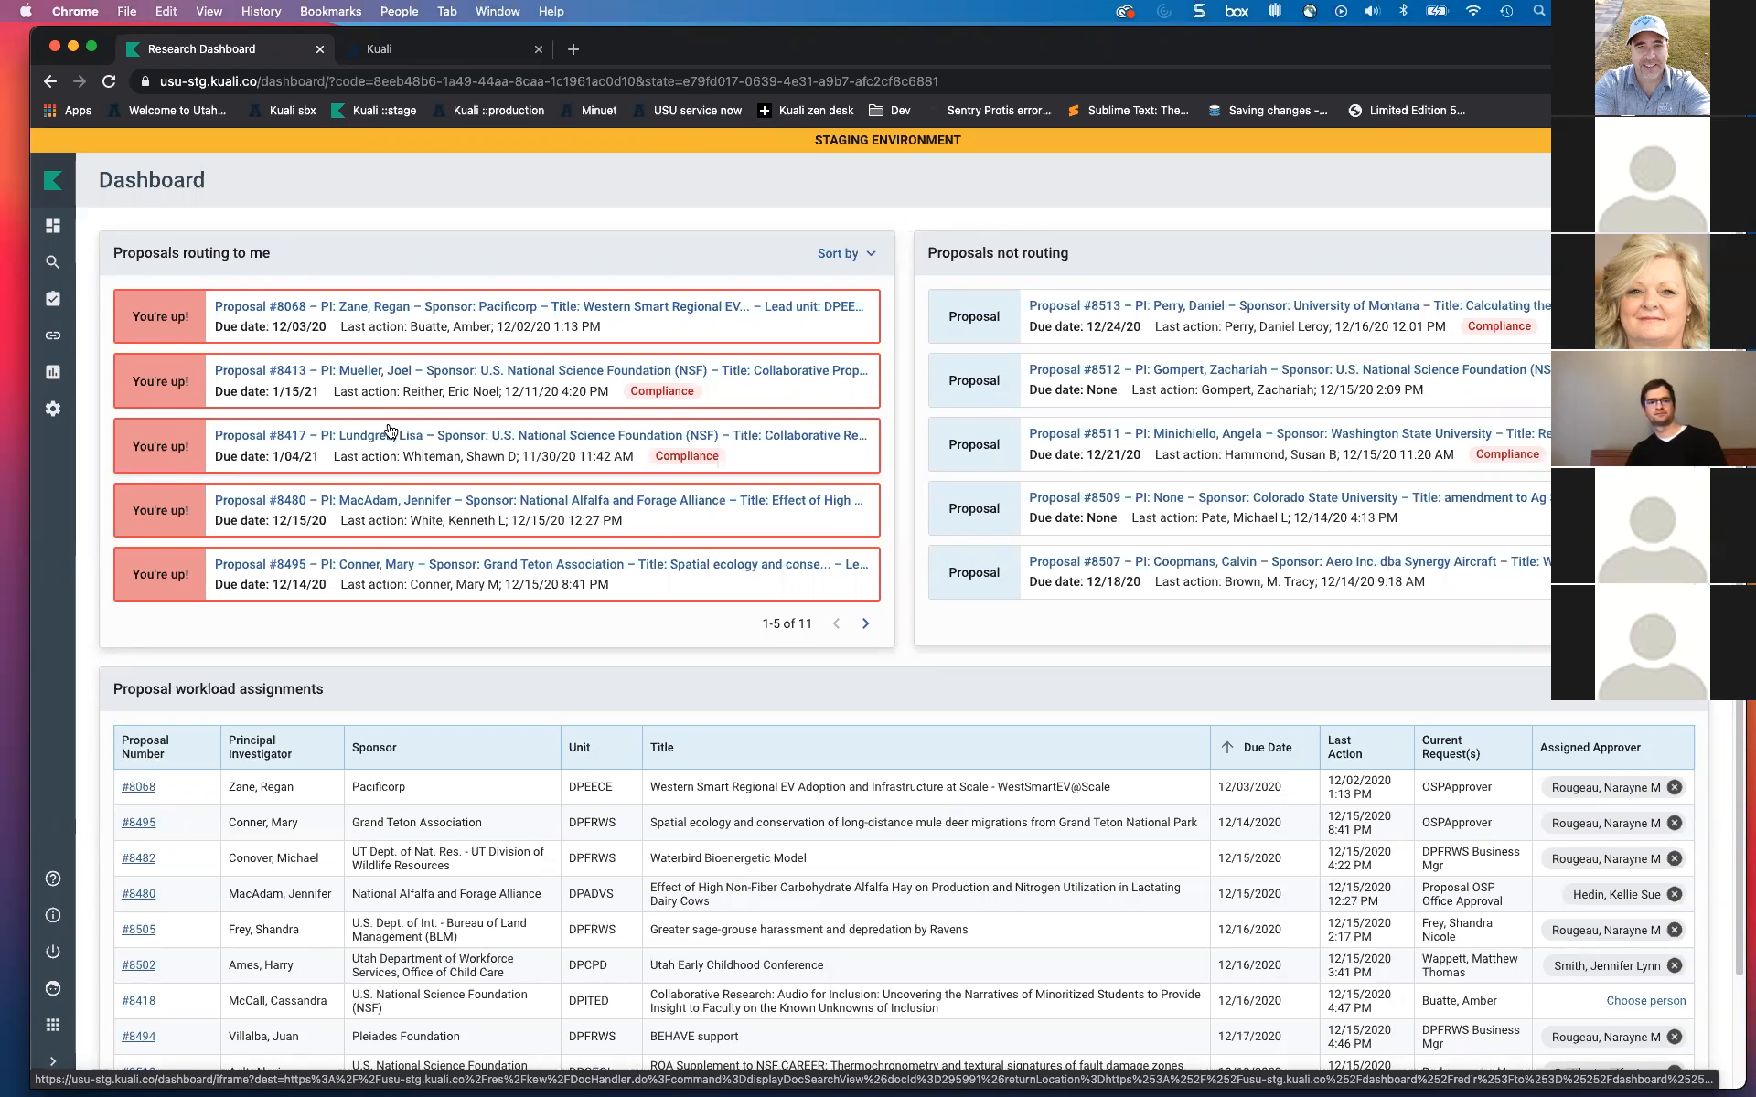
{"action": "scroll", "coordinate": [412, 476], "scroll_direction": "down", "scroll_amount": 1}
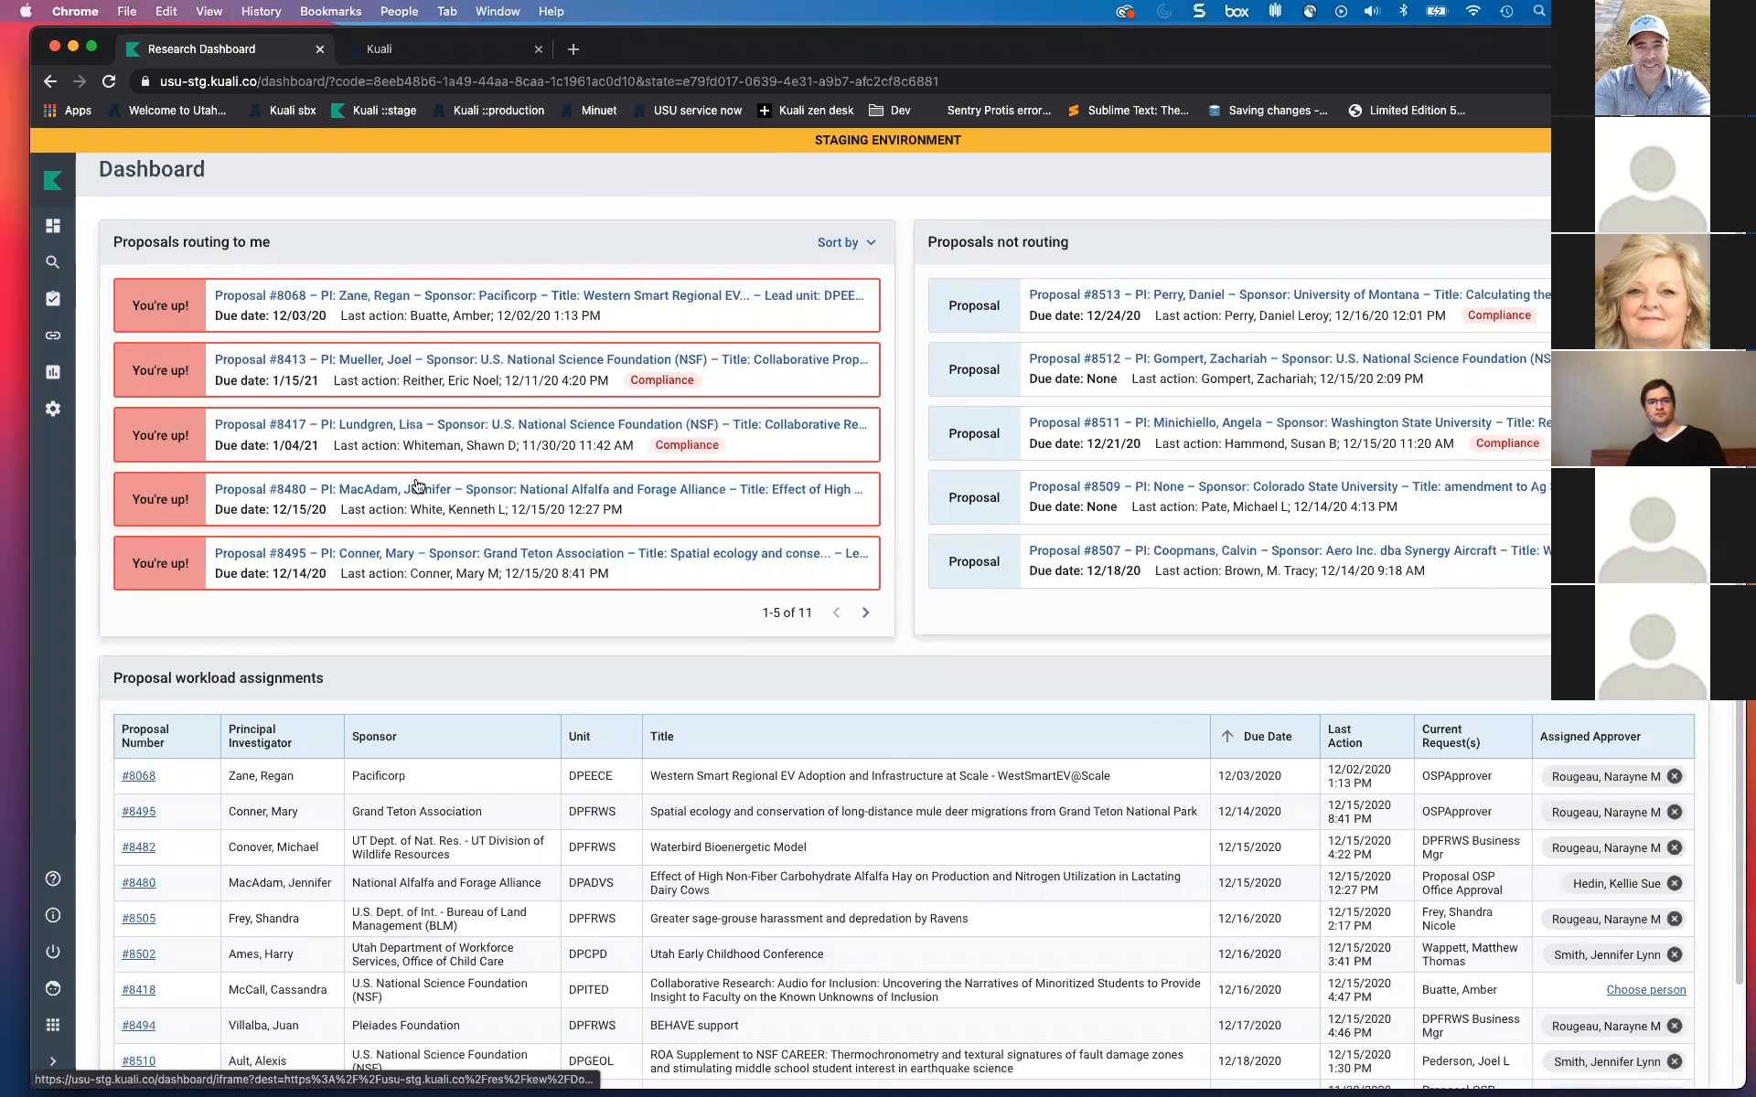
{"action": "scroll", "coordinate": [439, 512], "scroll_direction": "down", "scroll_amount": 2}
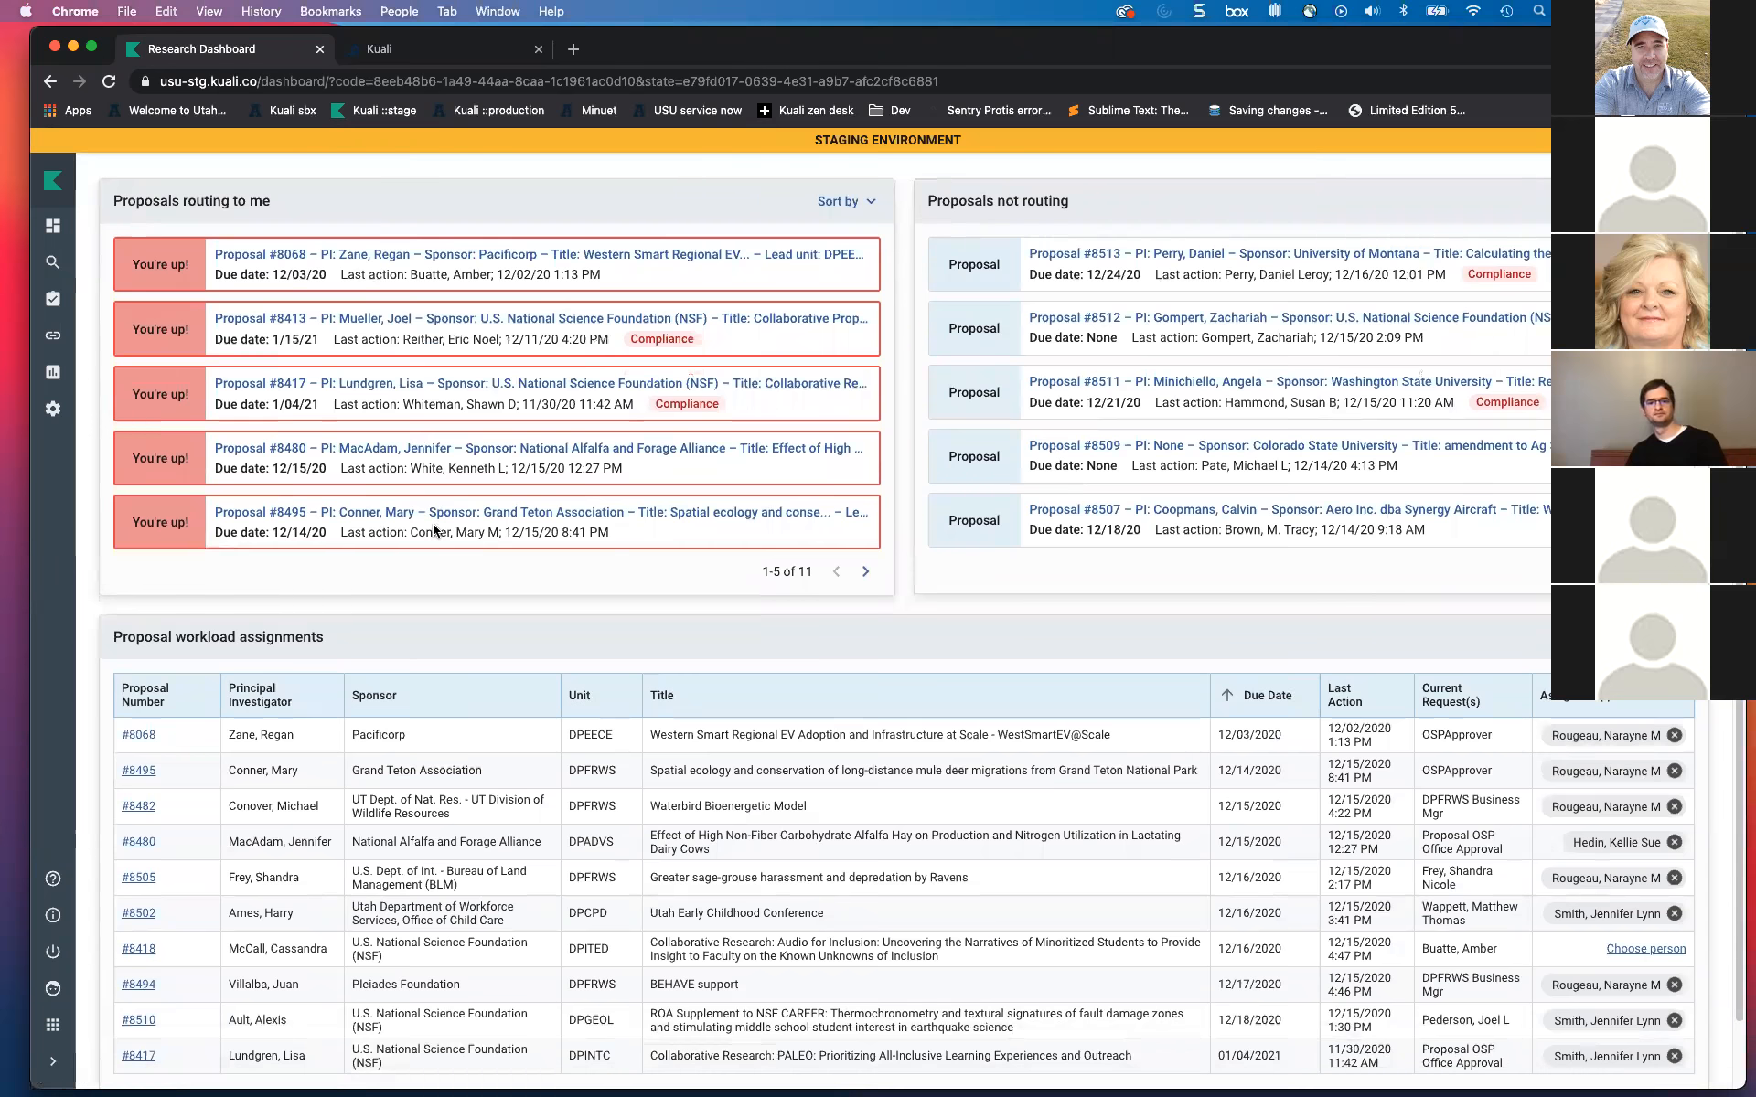
{"action": "scroll", "coordinate": [801, 847], "scroll_direction": "up", "scroll_amount": 1}
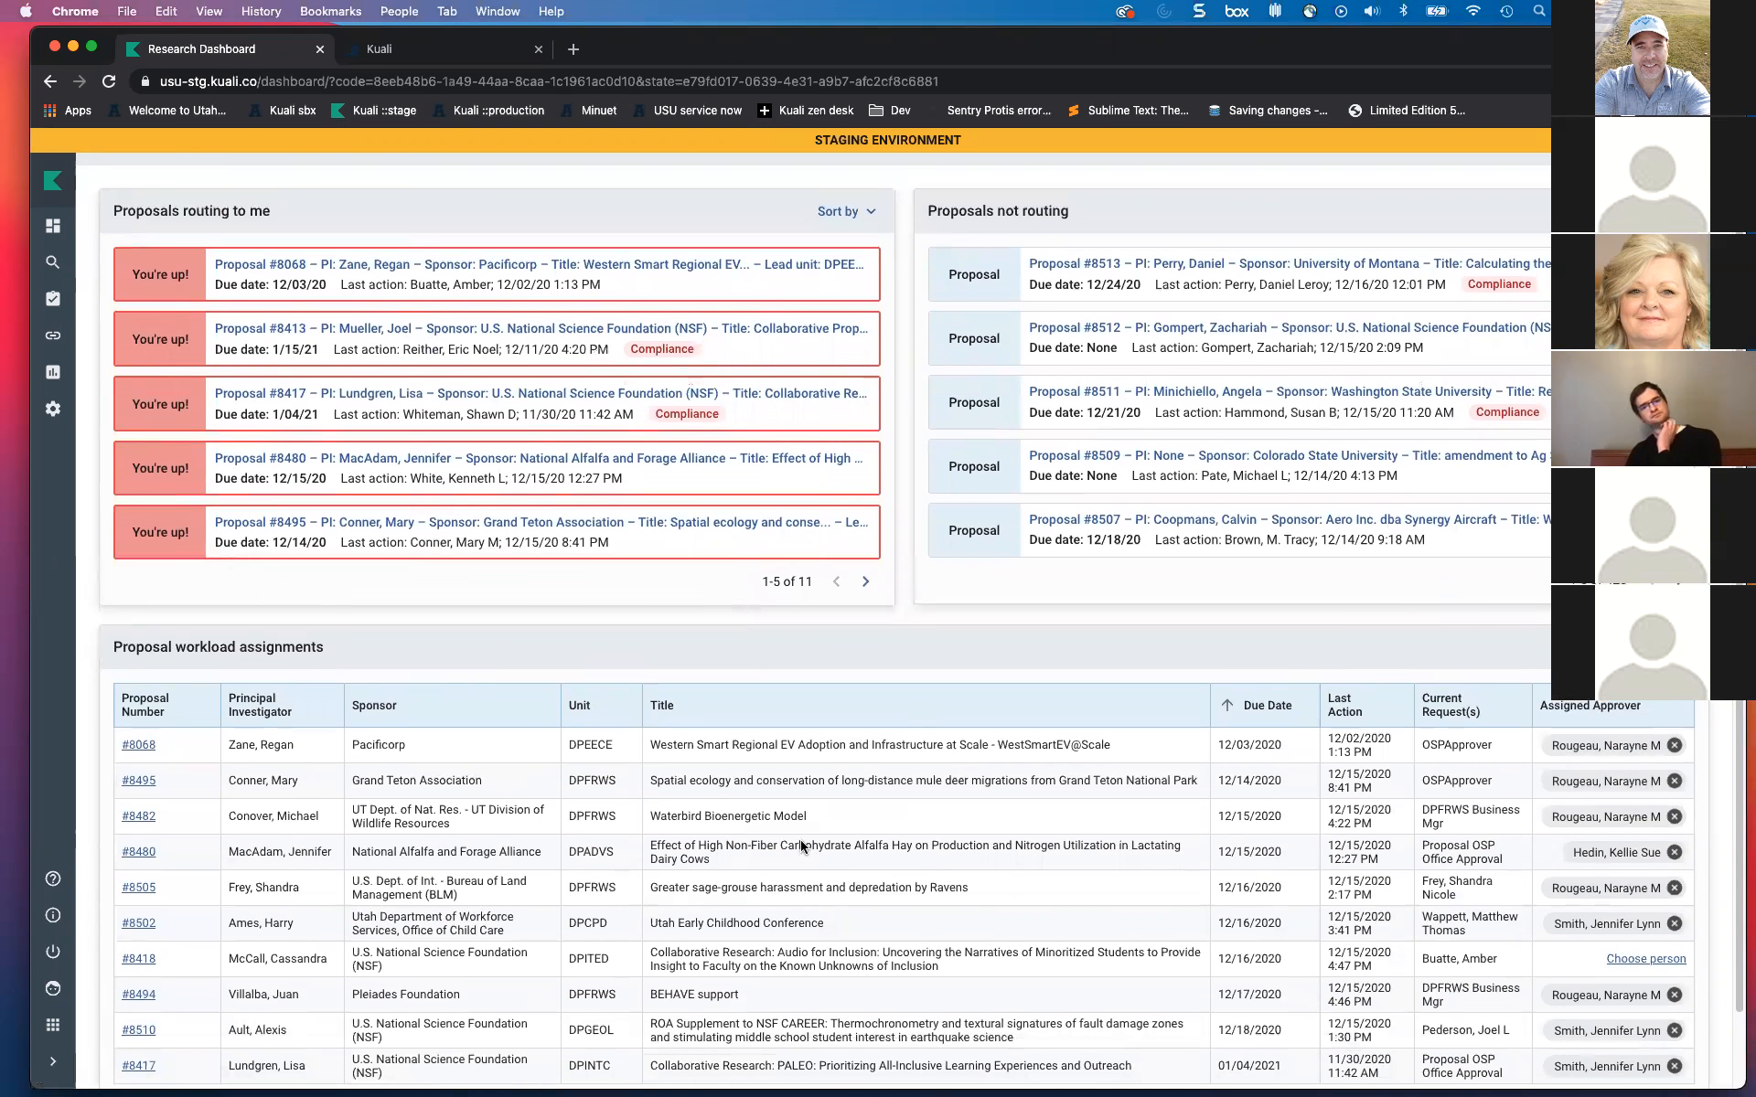
{"action": "scroll", "coordinate": [801, 847], "scroll_direction": "up", "scroll_amount": 3}
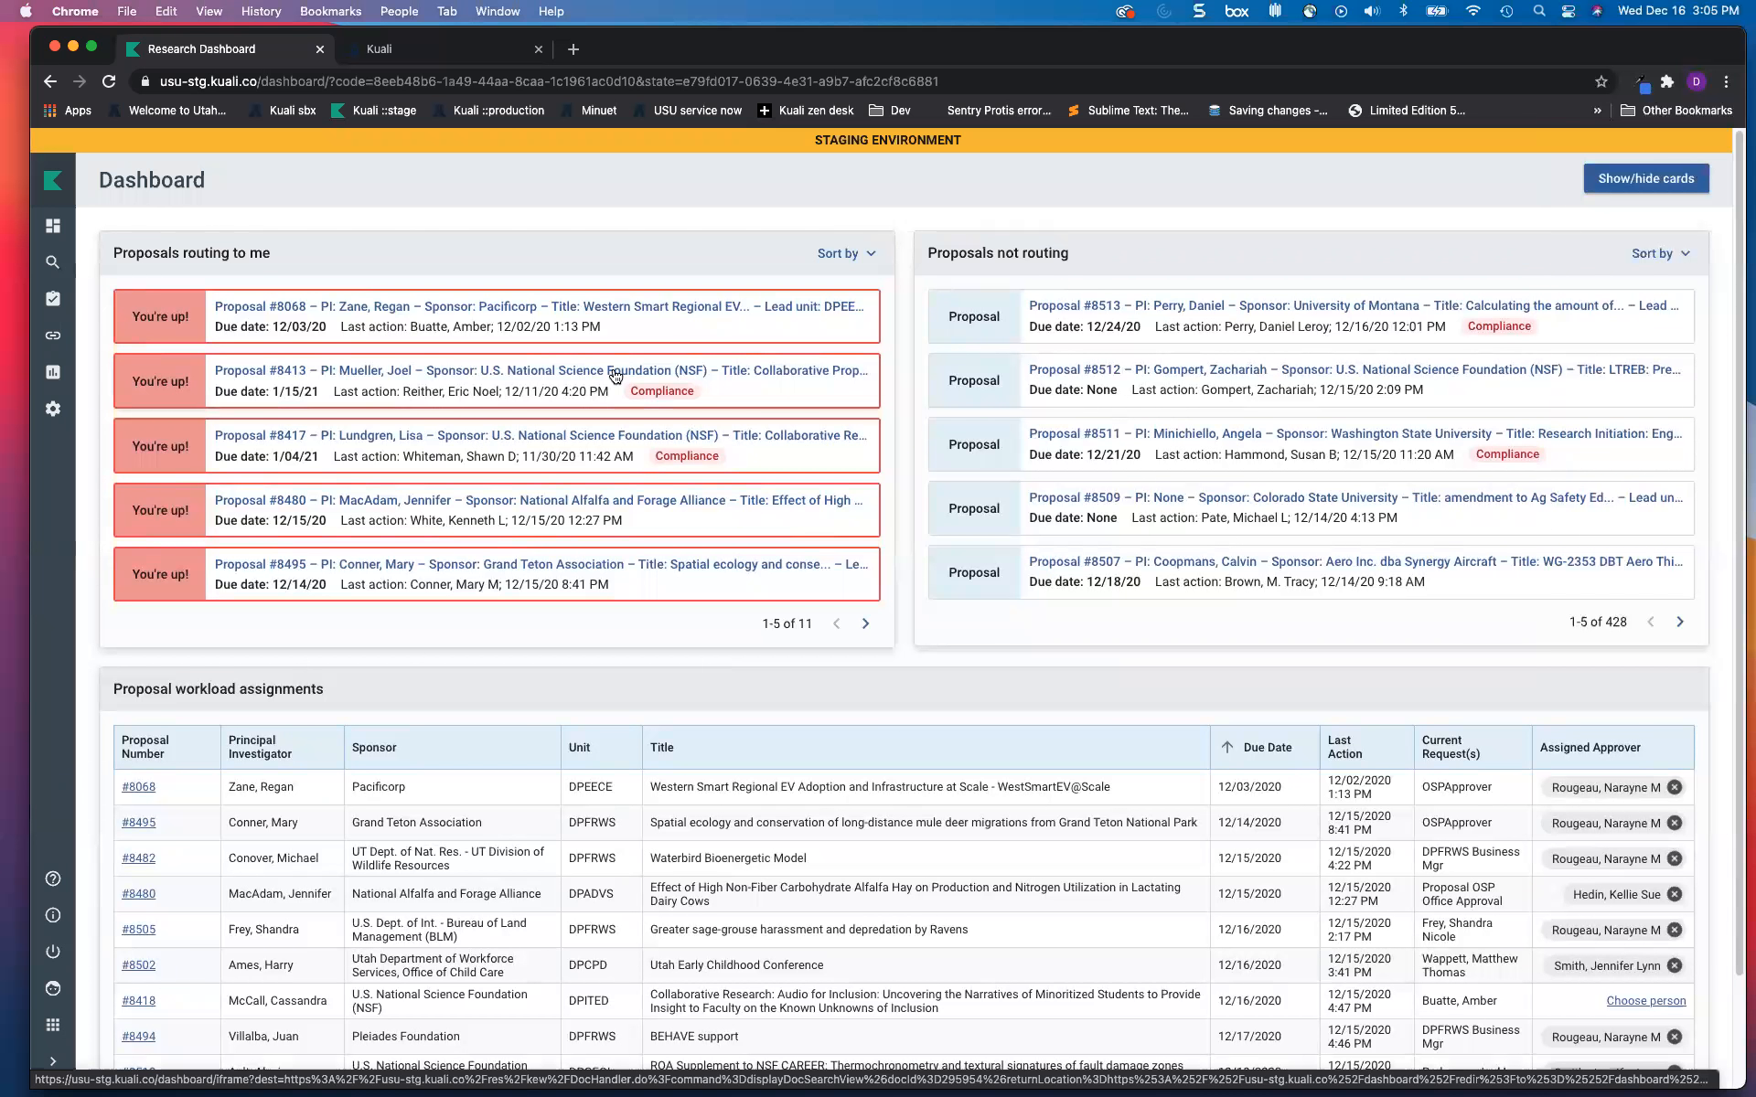
Step: Page to proposals 6-10 of 11 and scroll to the workload table footer
{"action": "left_click", "coordinate": [865, 624]}
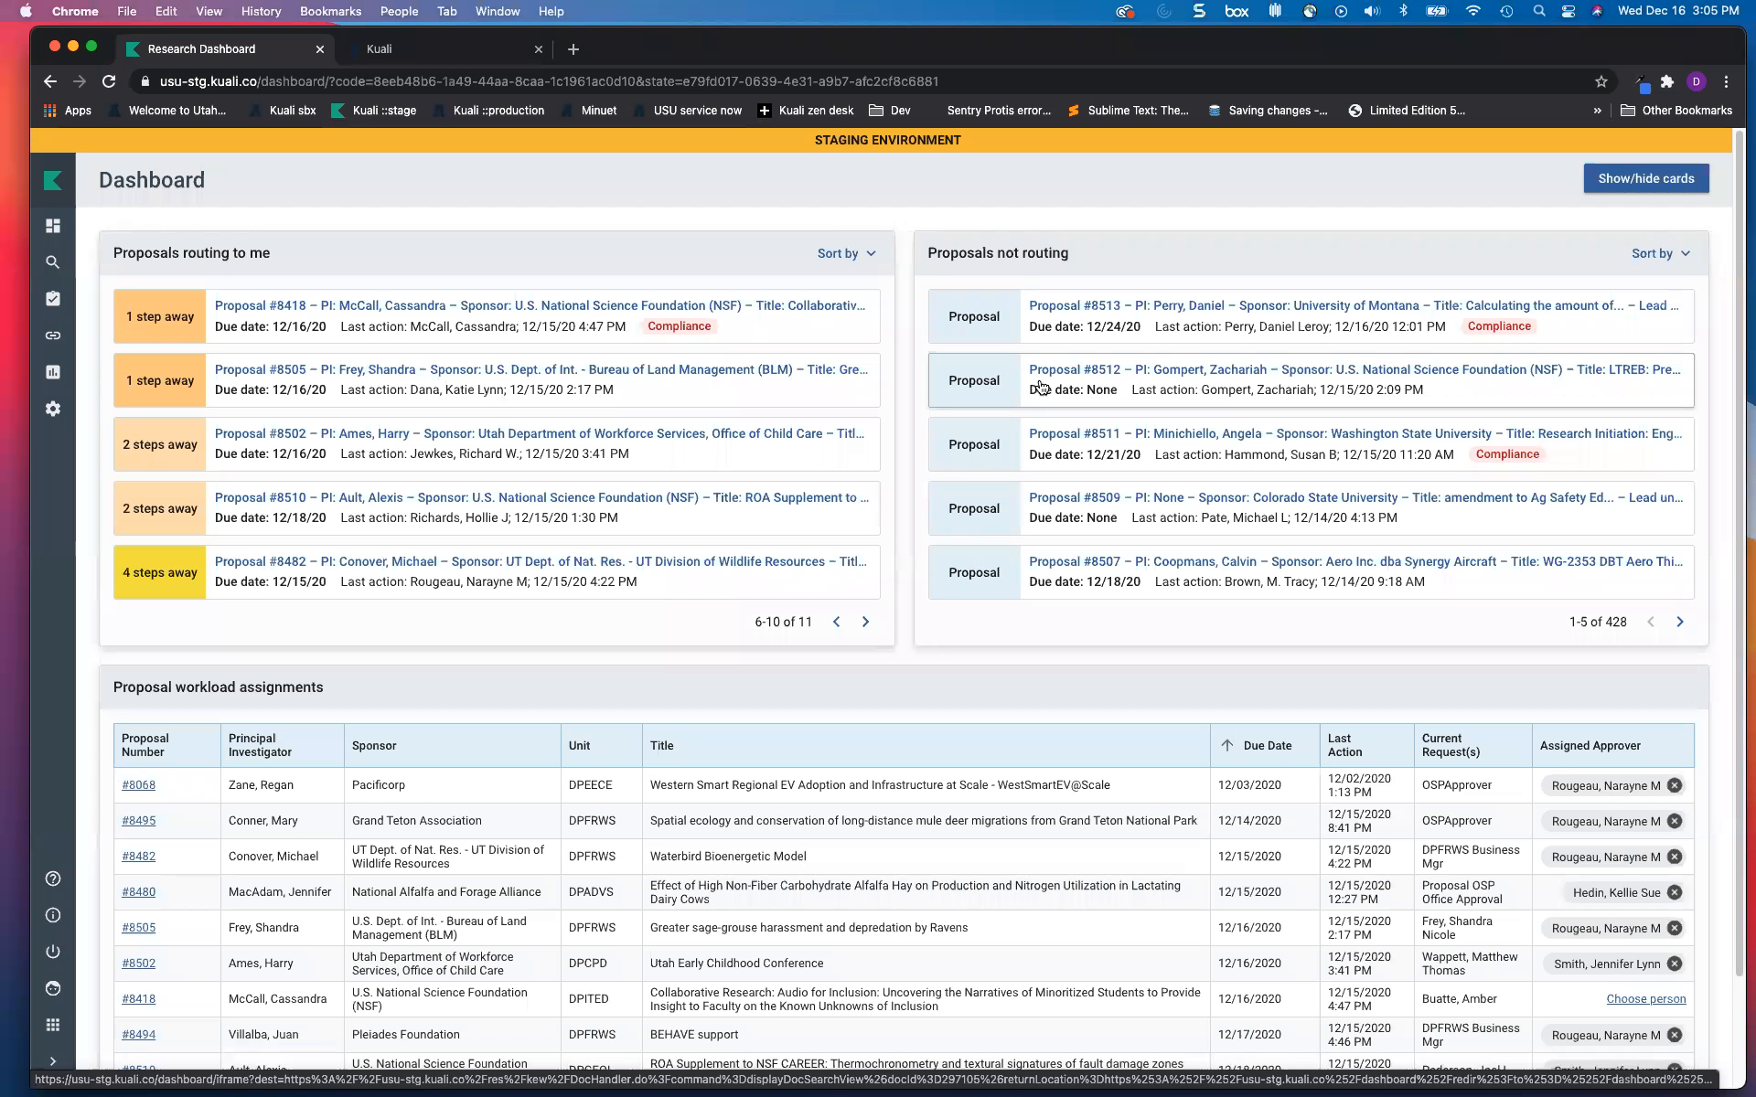
{"action": "scroll", "coordinate": [1223, 747], "scroll_direction": "down", "scroll_amount": 3}
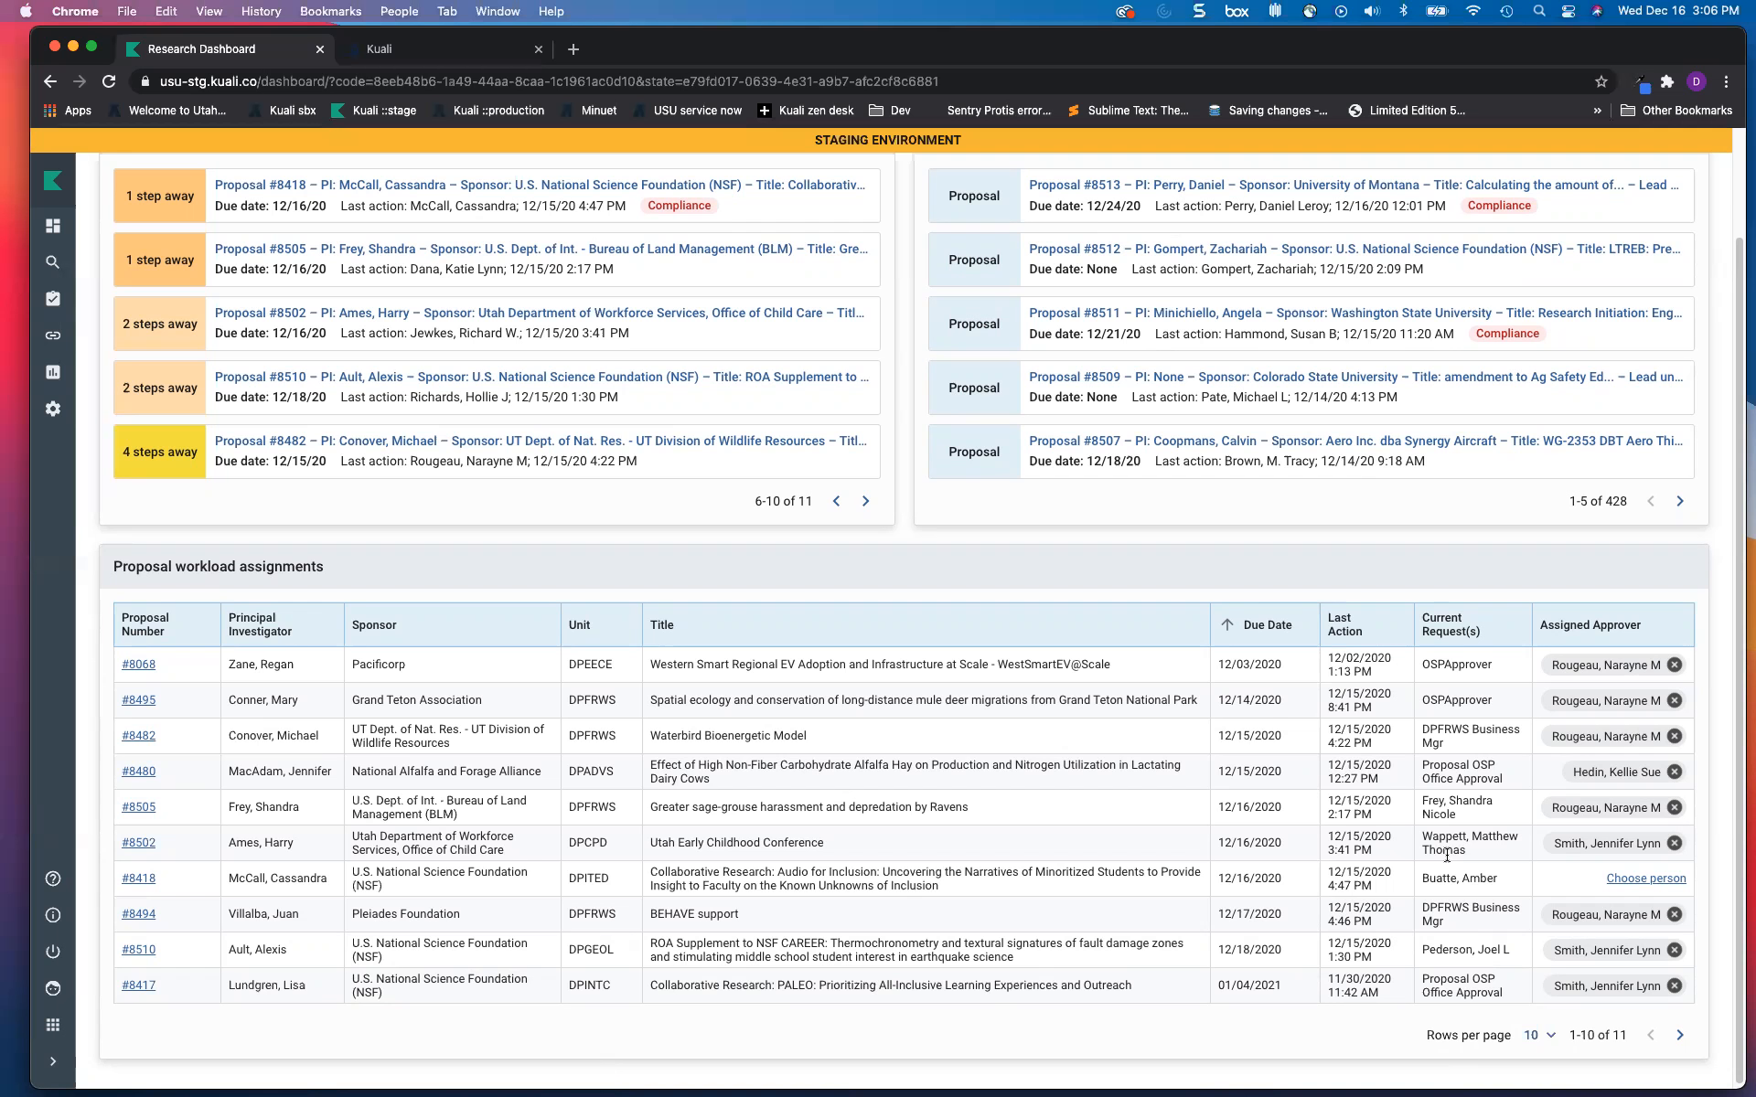
Step: Switch off the 'Proposals routing to me' toggle in Show/hide cards
{"action": "scroll", "coordinate": [1446, 857], "scroll_direction": "up", "scroll_amount": 3}
{"action": "left_click", "coordinate": [1652, 180]}
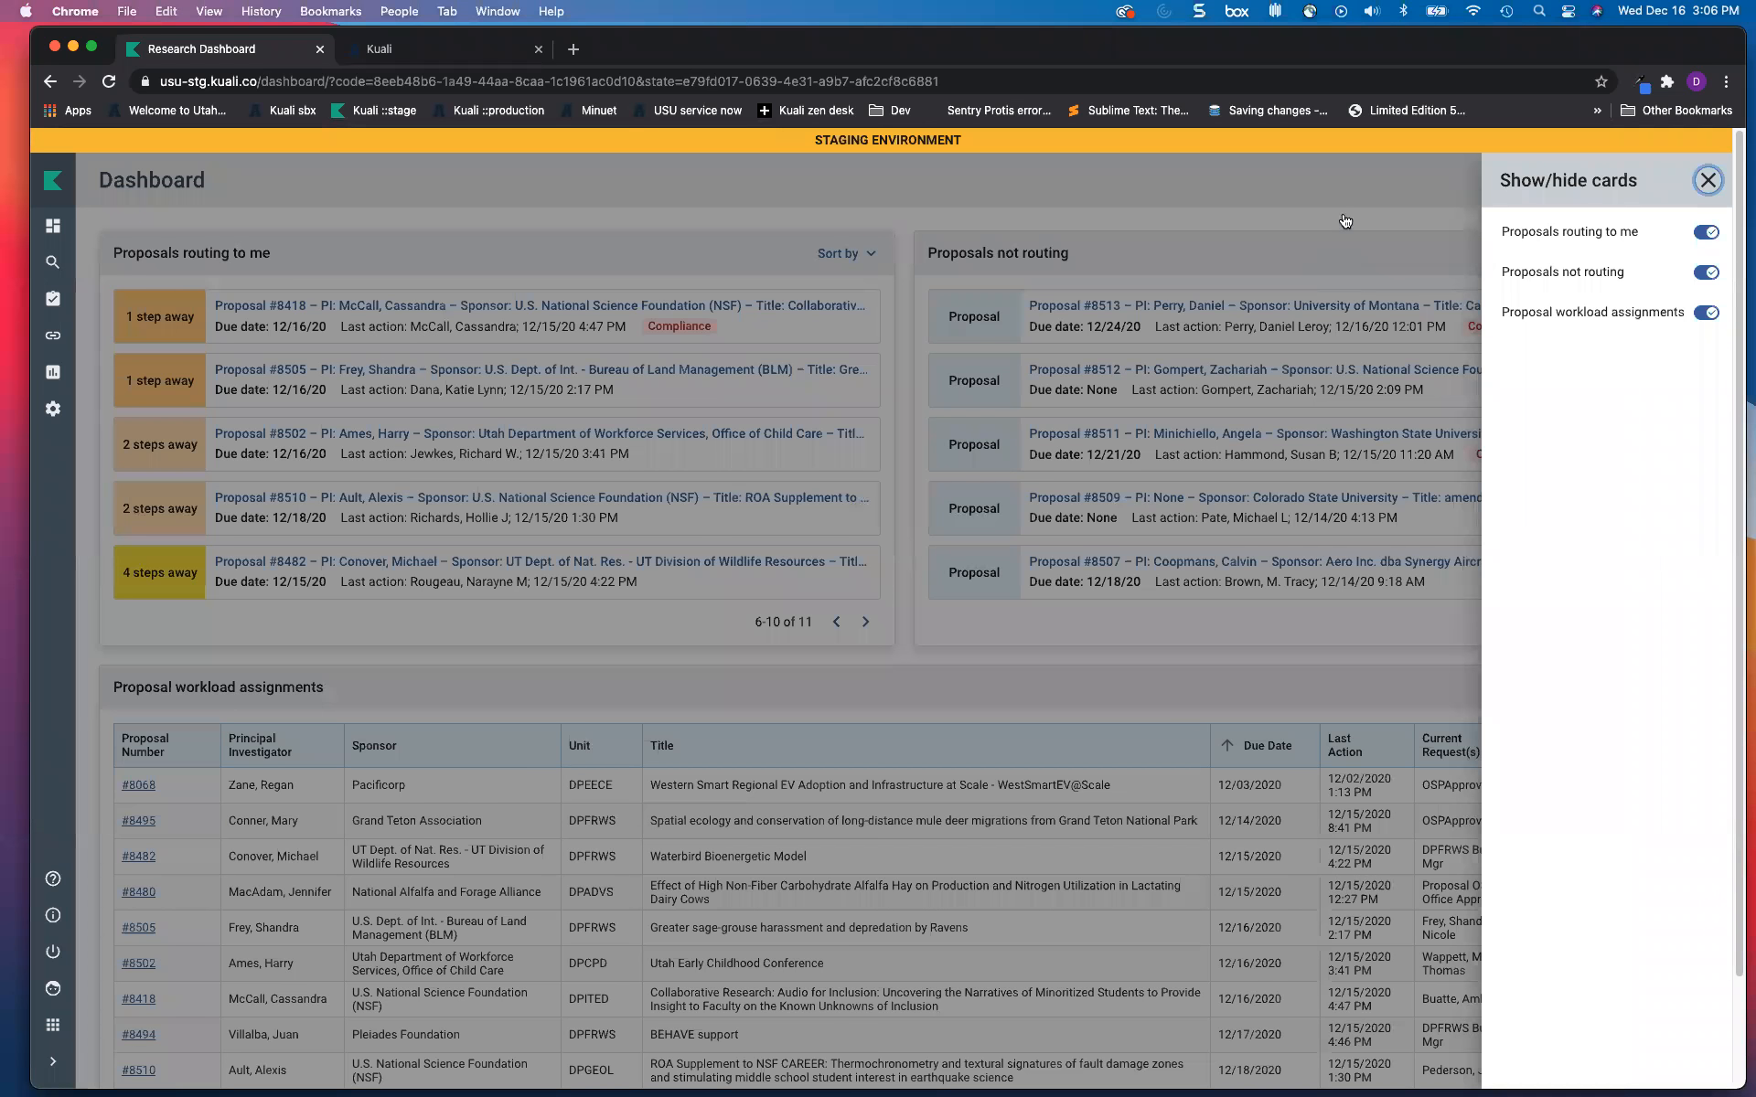
{"action": "left_click", "coordinate": [1703, 234]}
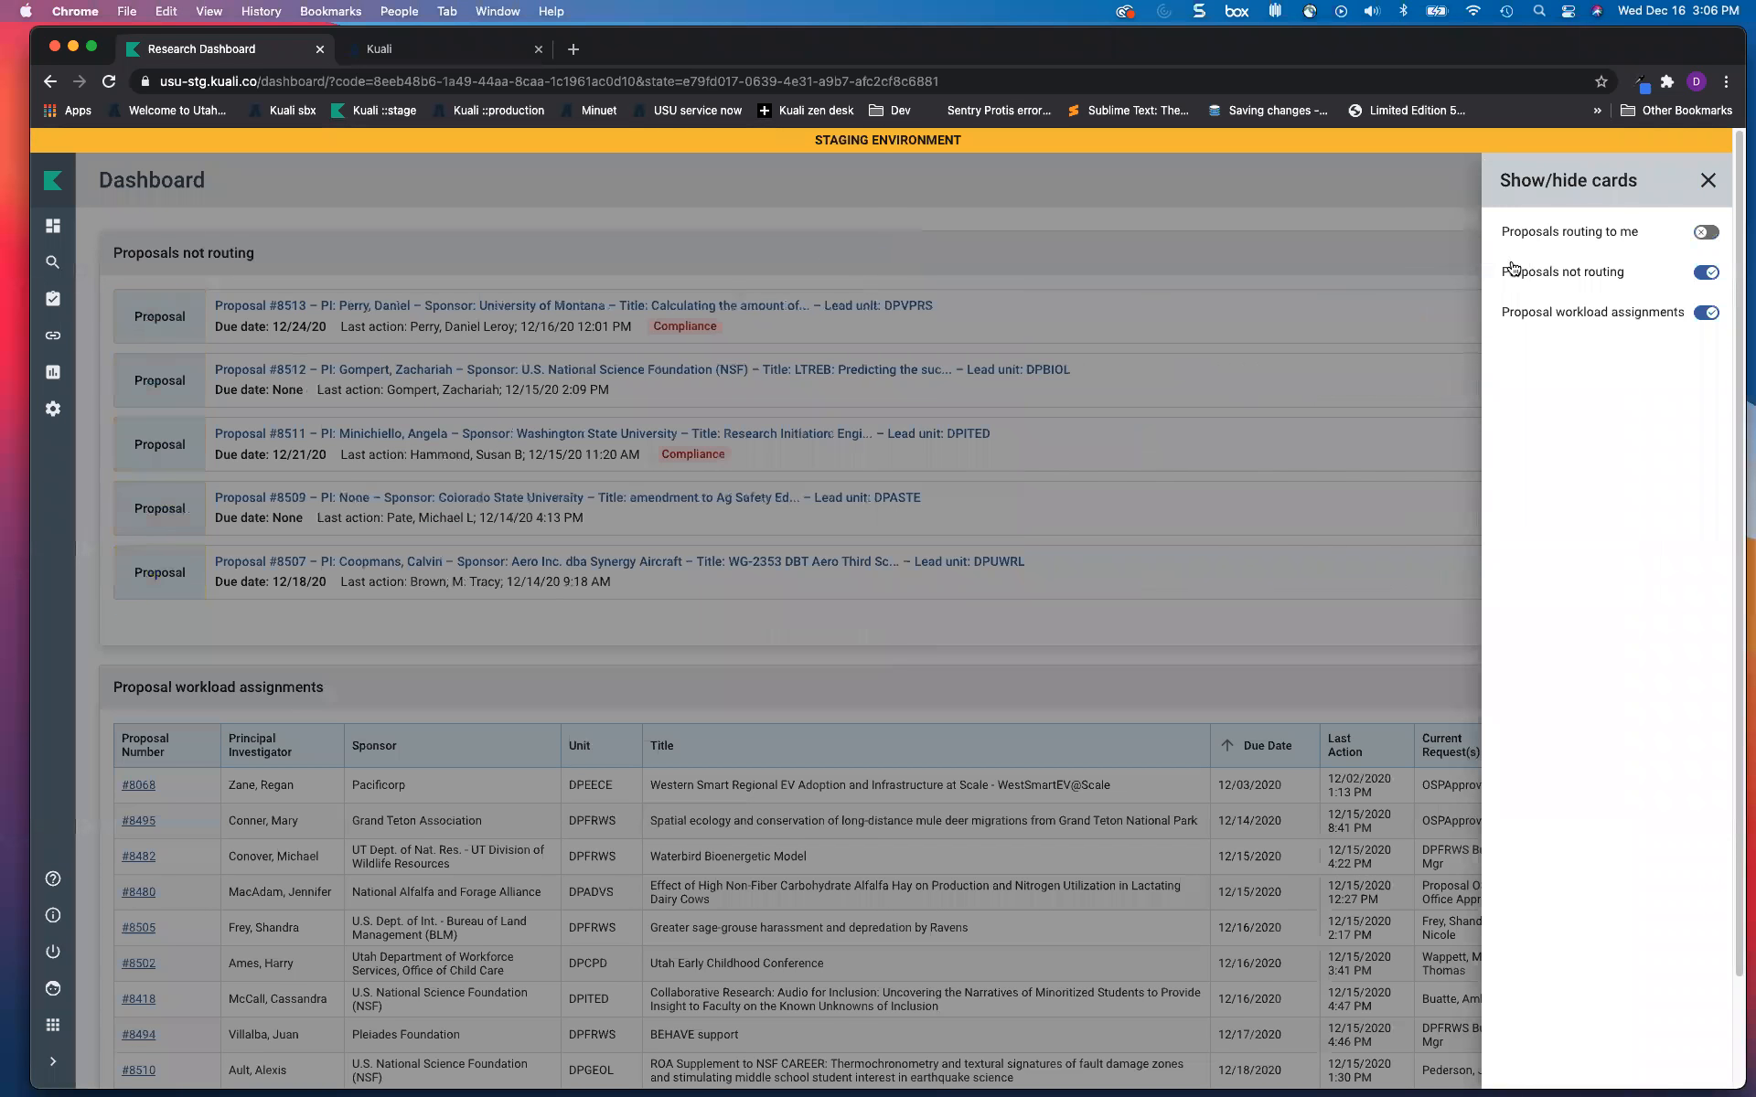
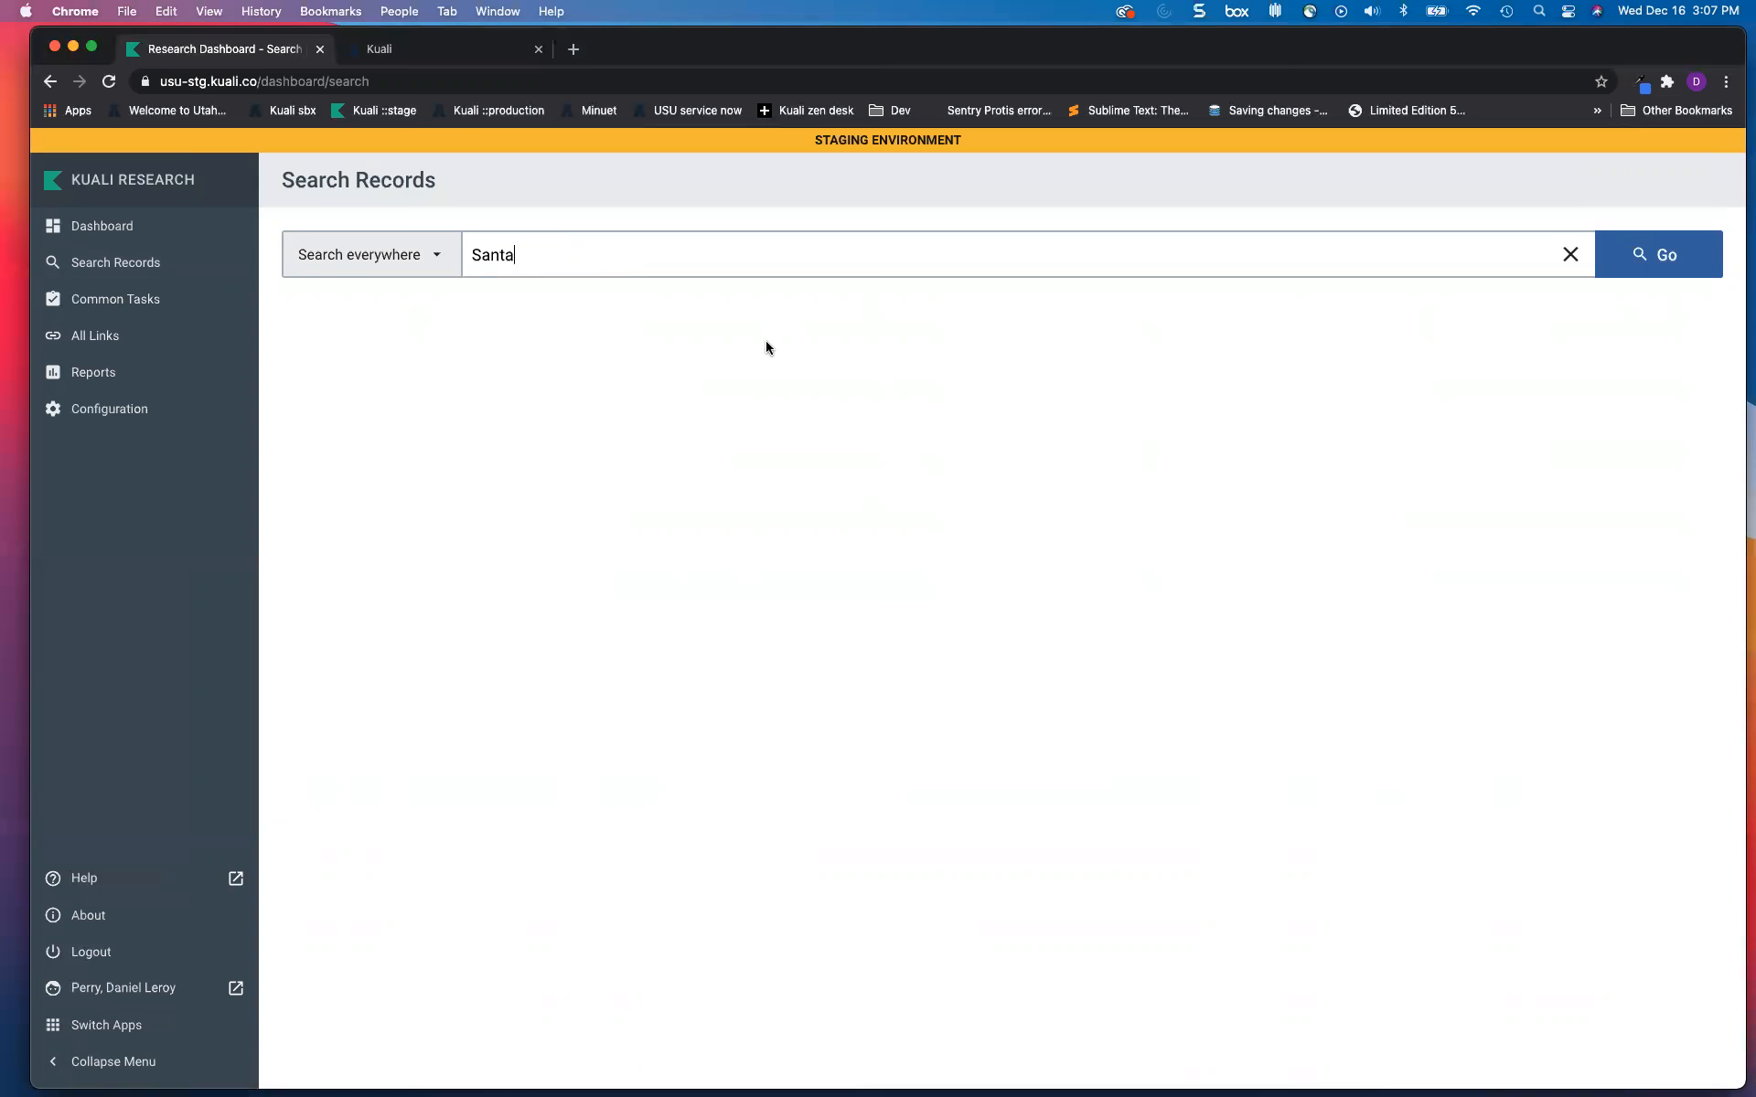
Step: Run the everywhere search for Santa (34 results) and show the narrow-by-category panel
{"action": "left_click", "coordinate": [1659, 257]}
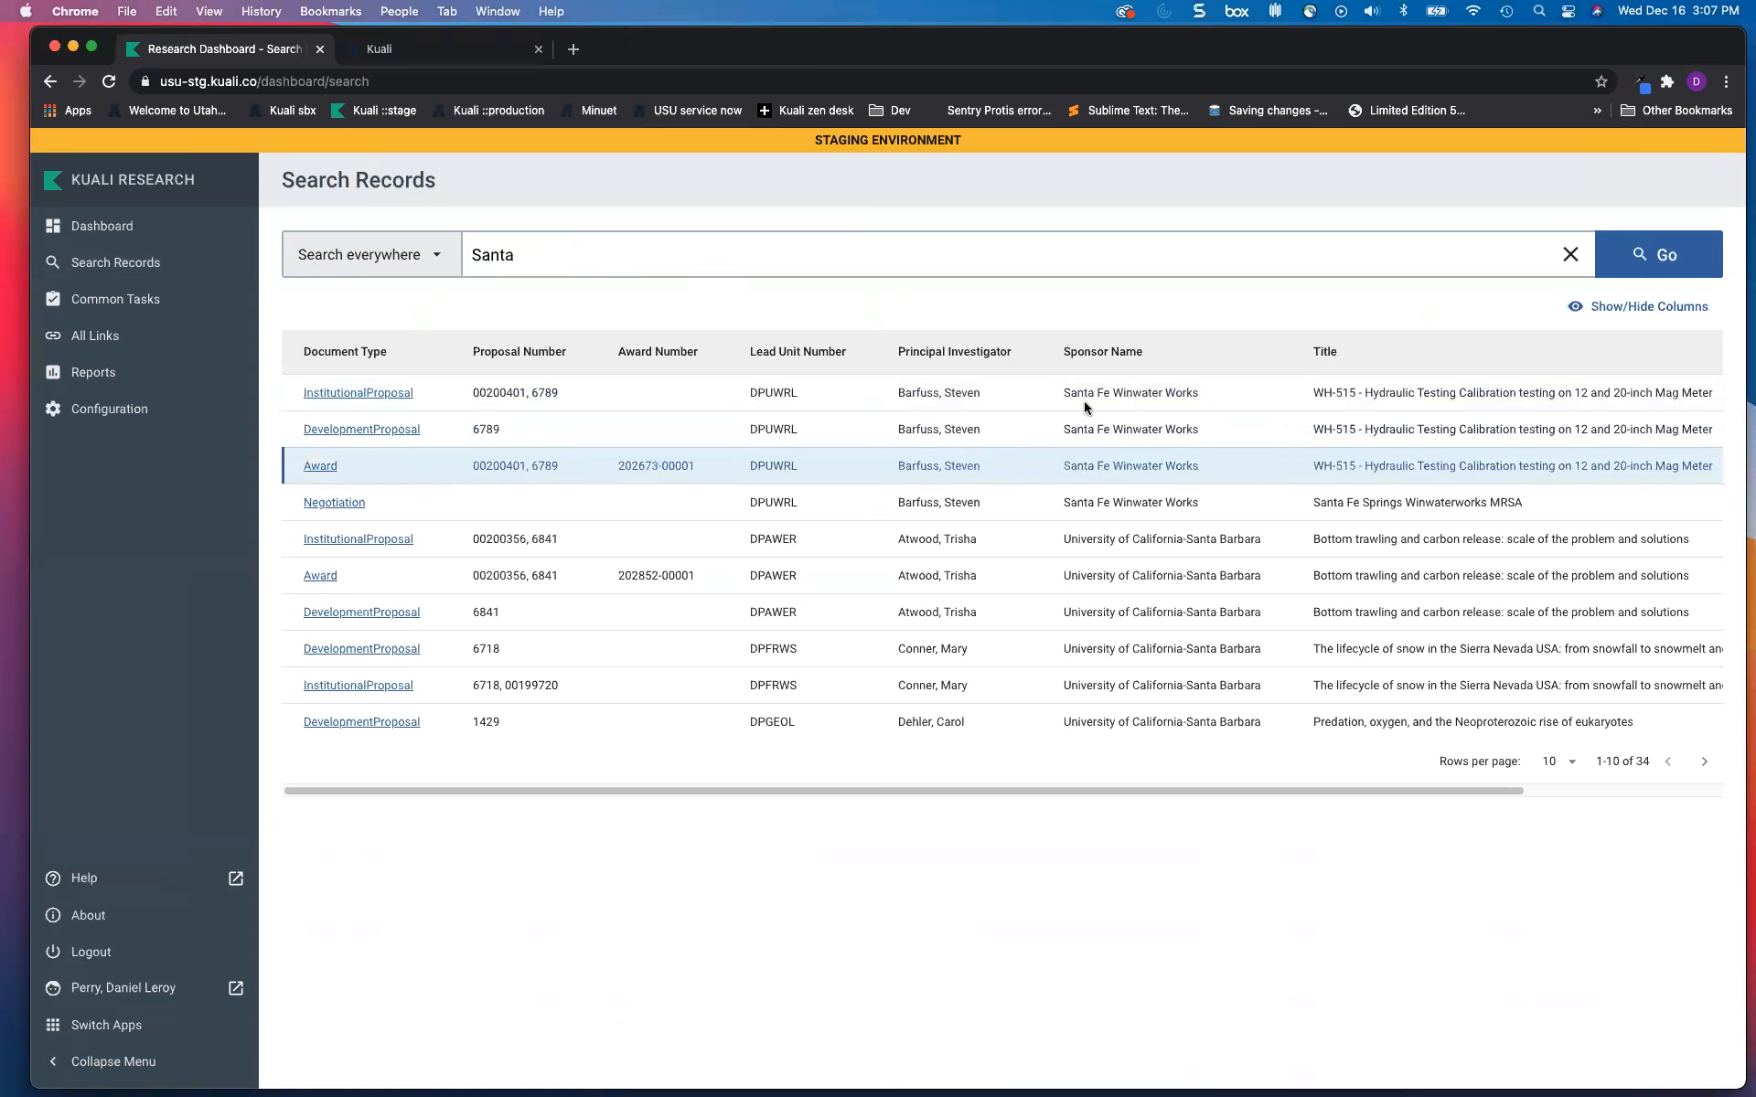
{"action": "left_click_drag", "start_coordinate": [1062, 393], "coordinate": [1094, 392]}
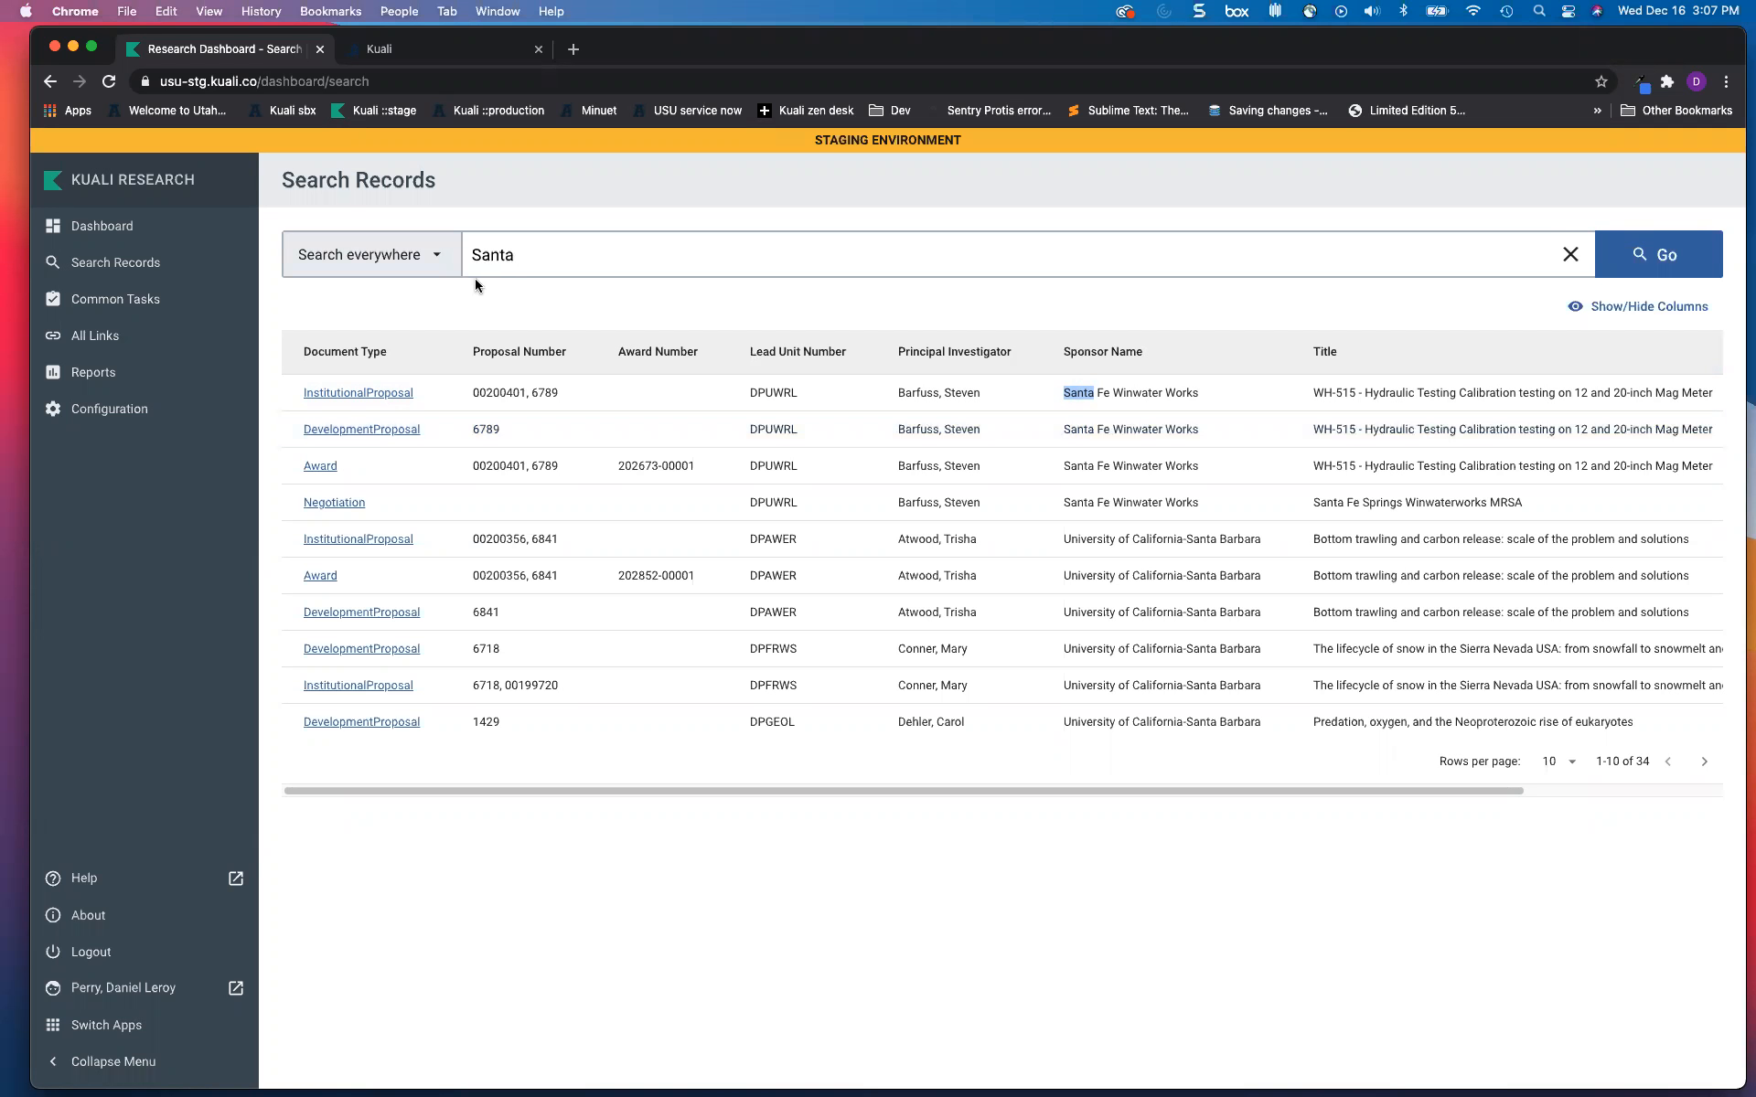
{"action": "left_click", "coordinate": [437, 259]}
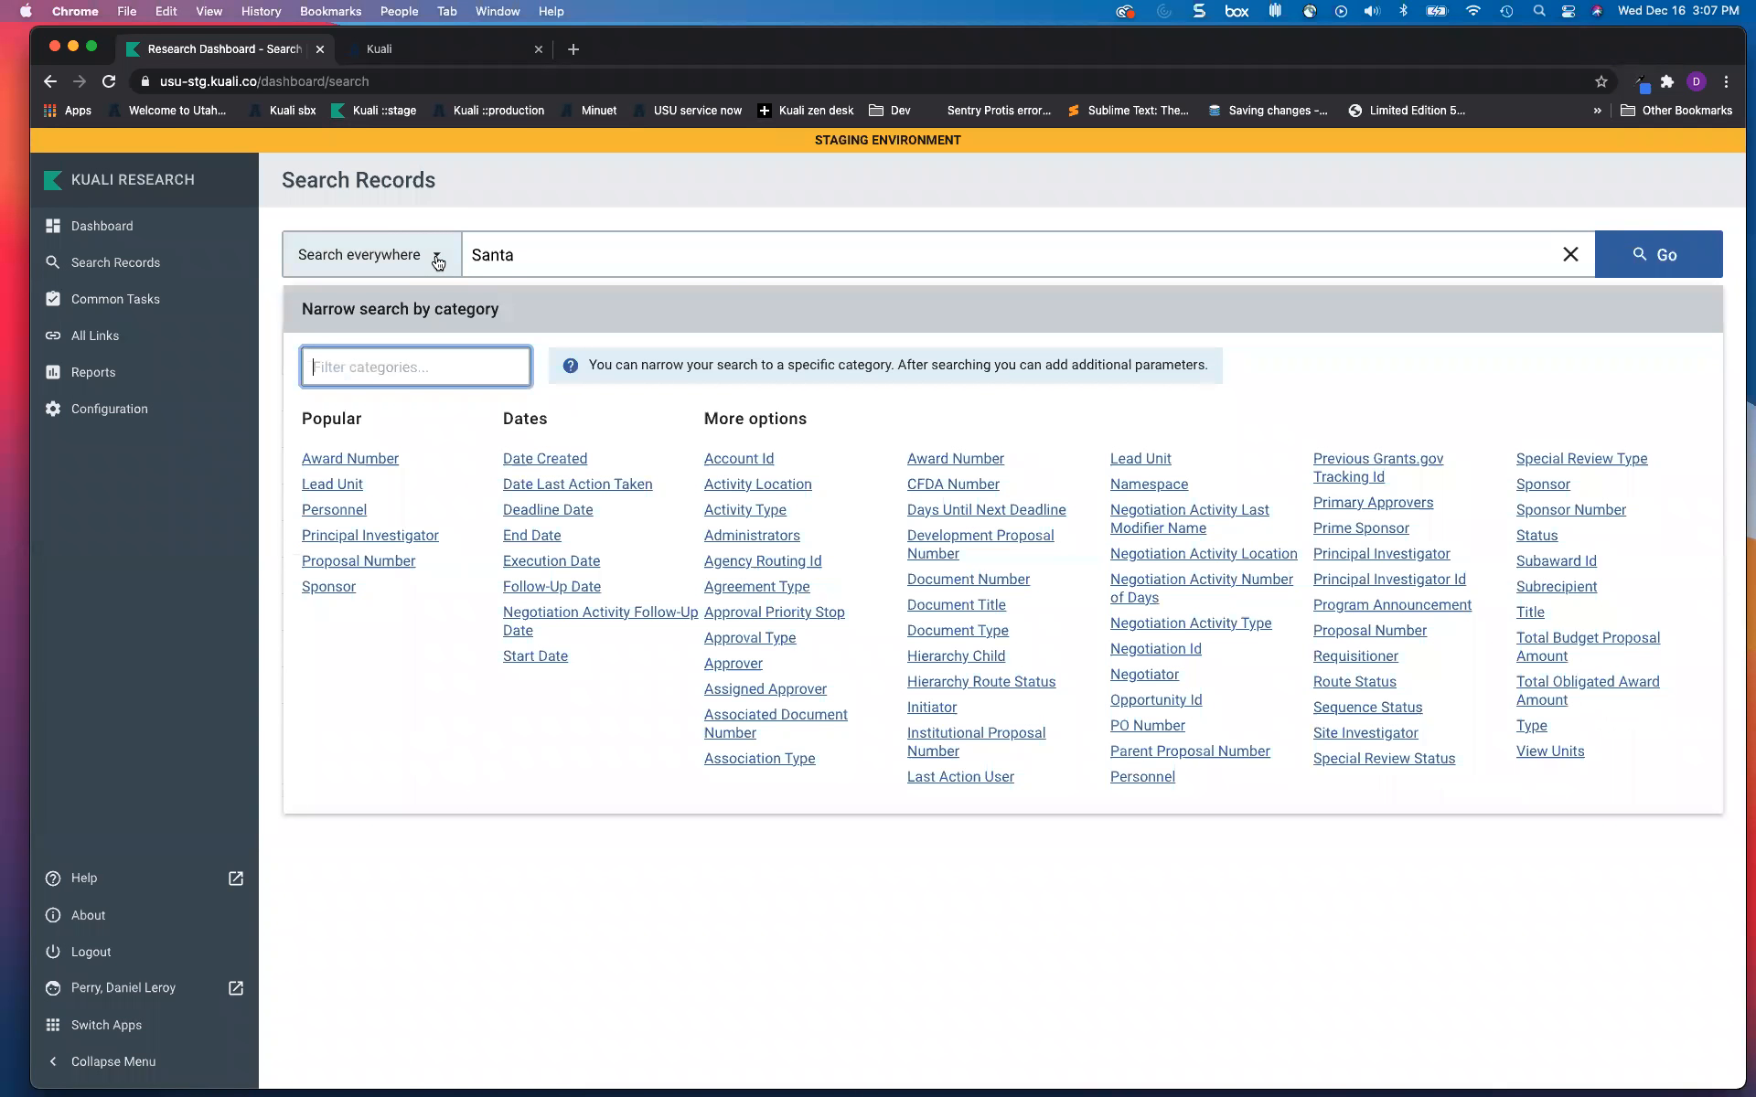
Step: Limit the Santa search to the Title category and rerun it
{"action": "left_click", "coordinate": [438, 259]}
{"action": "left_click", "coordinate": [438, 259]}
{"action": "left_click", "coordinate": [1529, 612]}
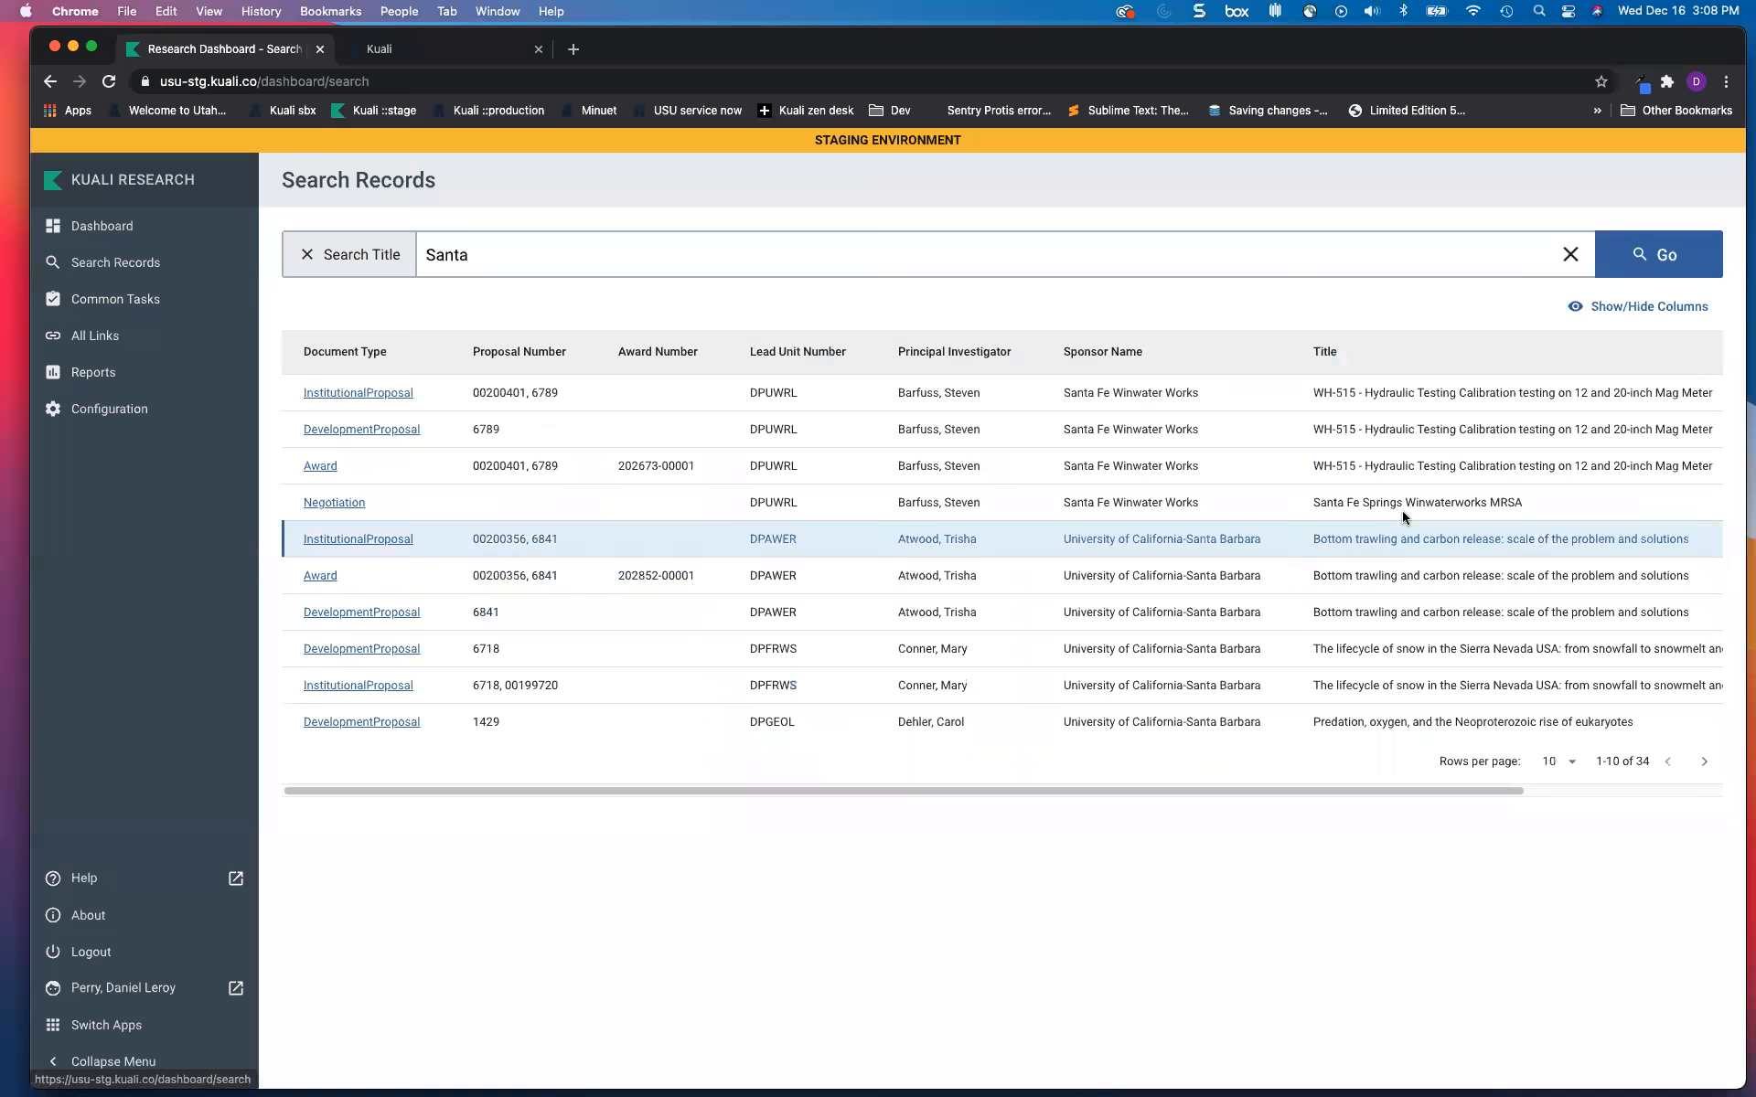
{"action": "left_click", "coordinate": [1646, 265]}
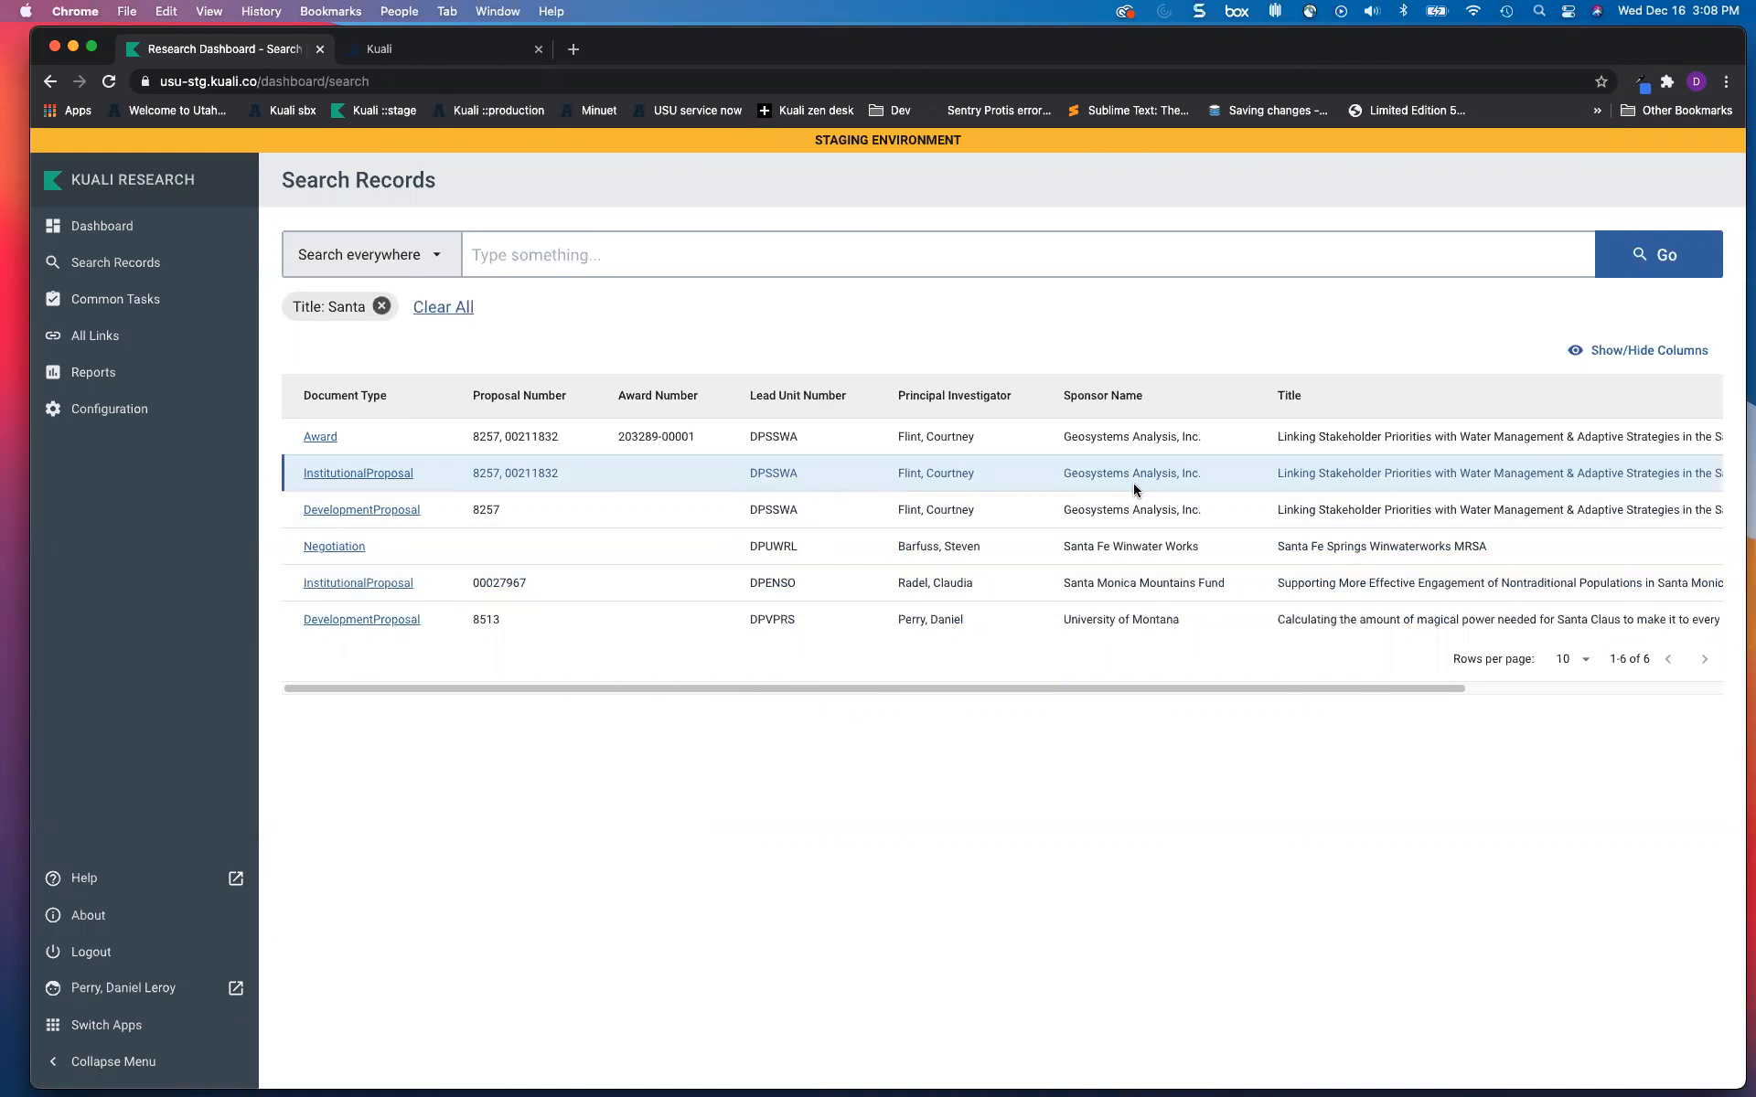
Step: Scroll through the six title matches sideways, then go to Common Tasks
{"action": "left_click_drag", "start_coordinate": [1258, 688], "coordinate": [1518, 676]}
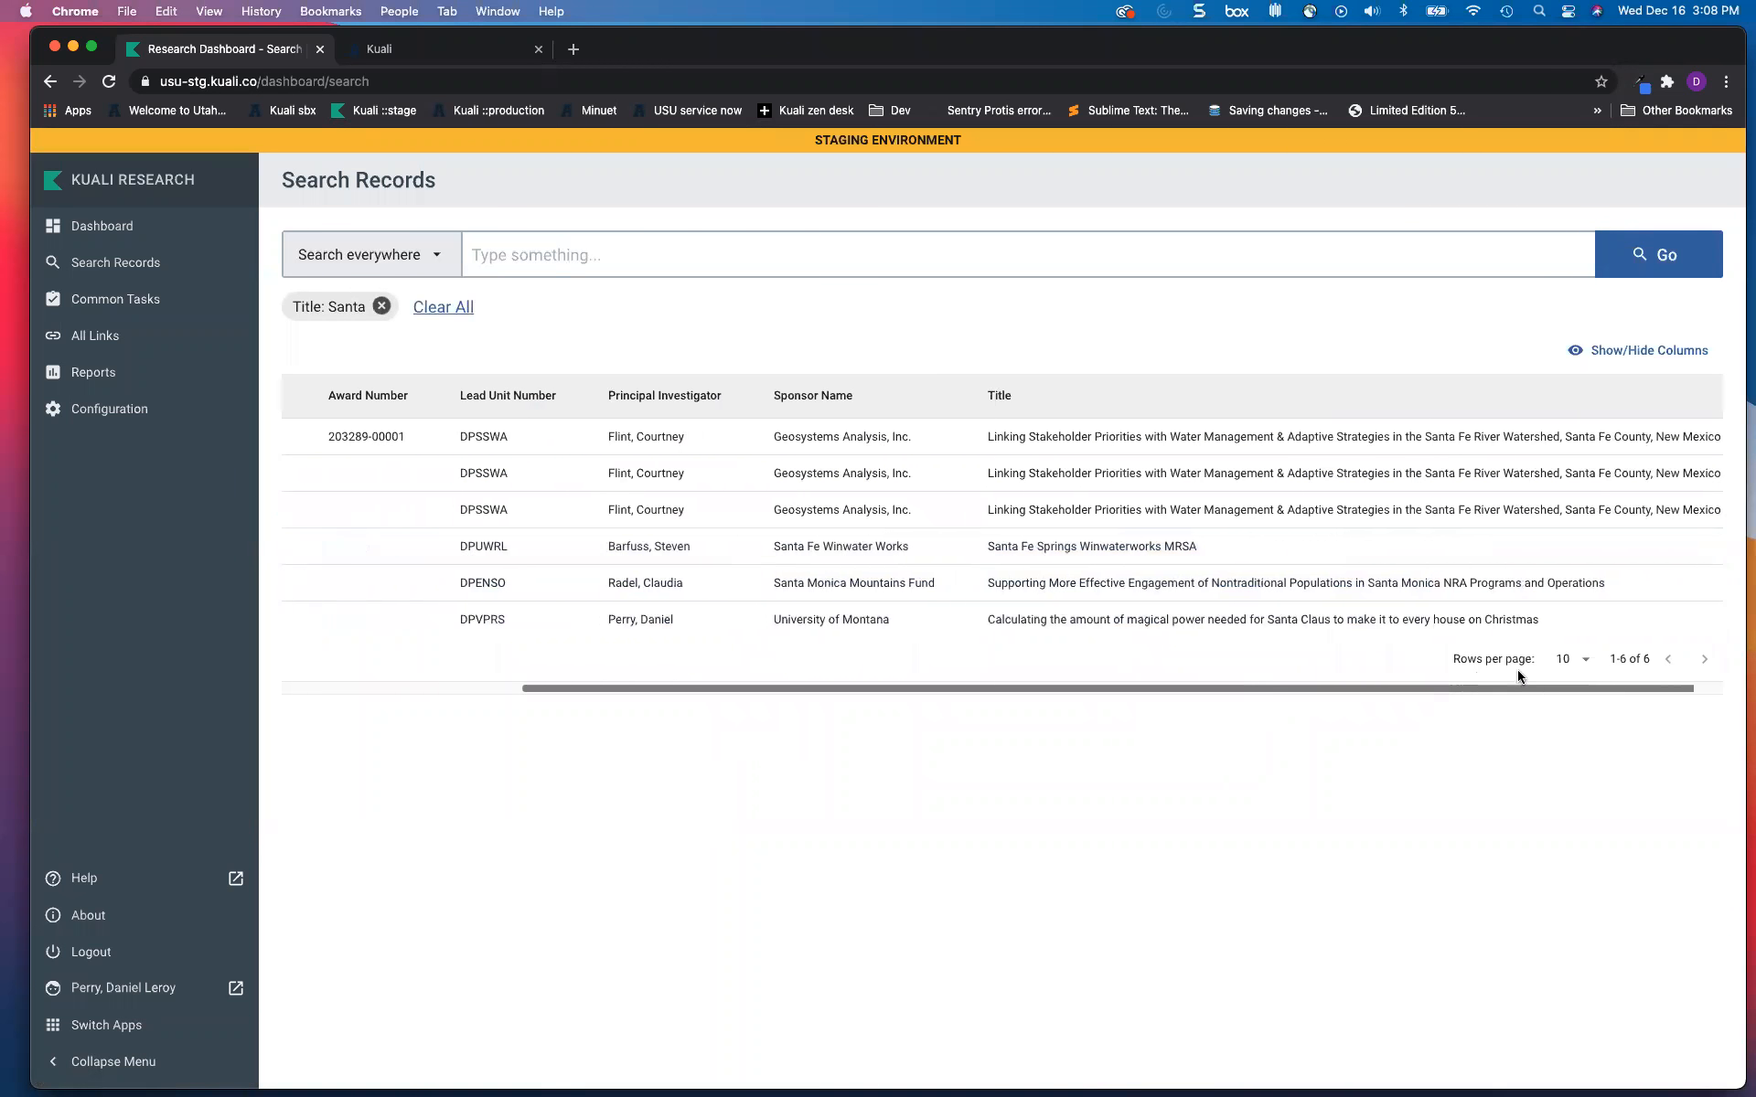
{"action": "scroll", "coordinate": [1380, 666], "scroll_direction": "left", "scroll_amount": 10}
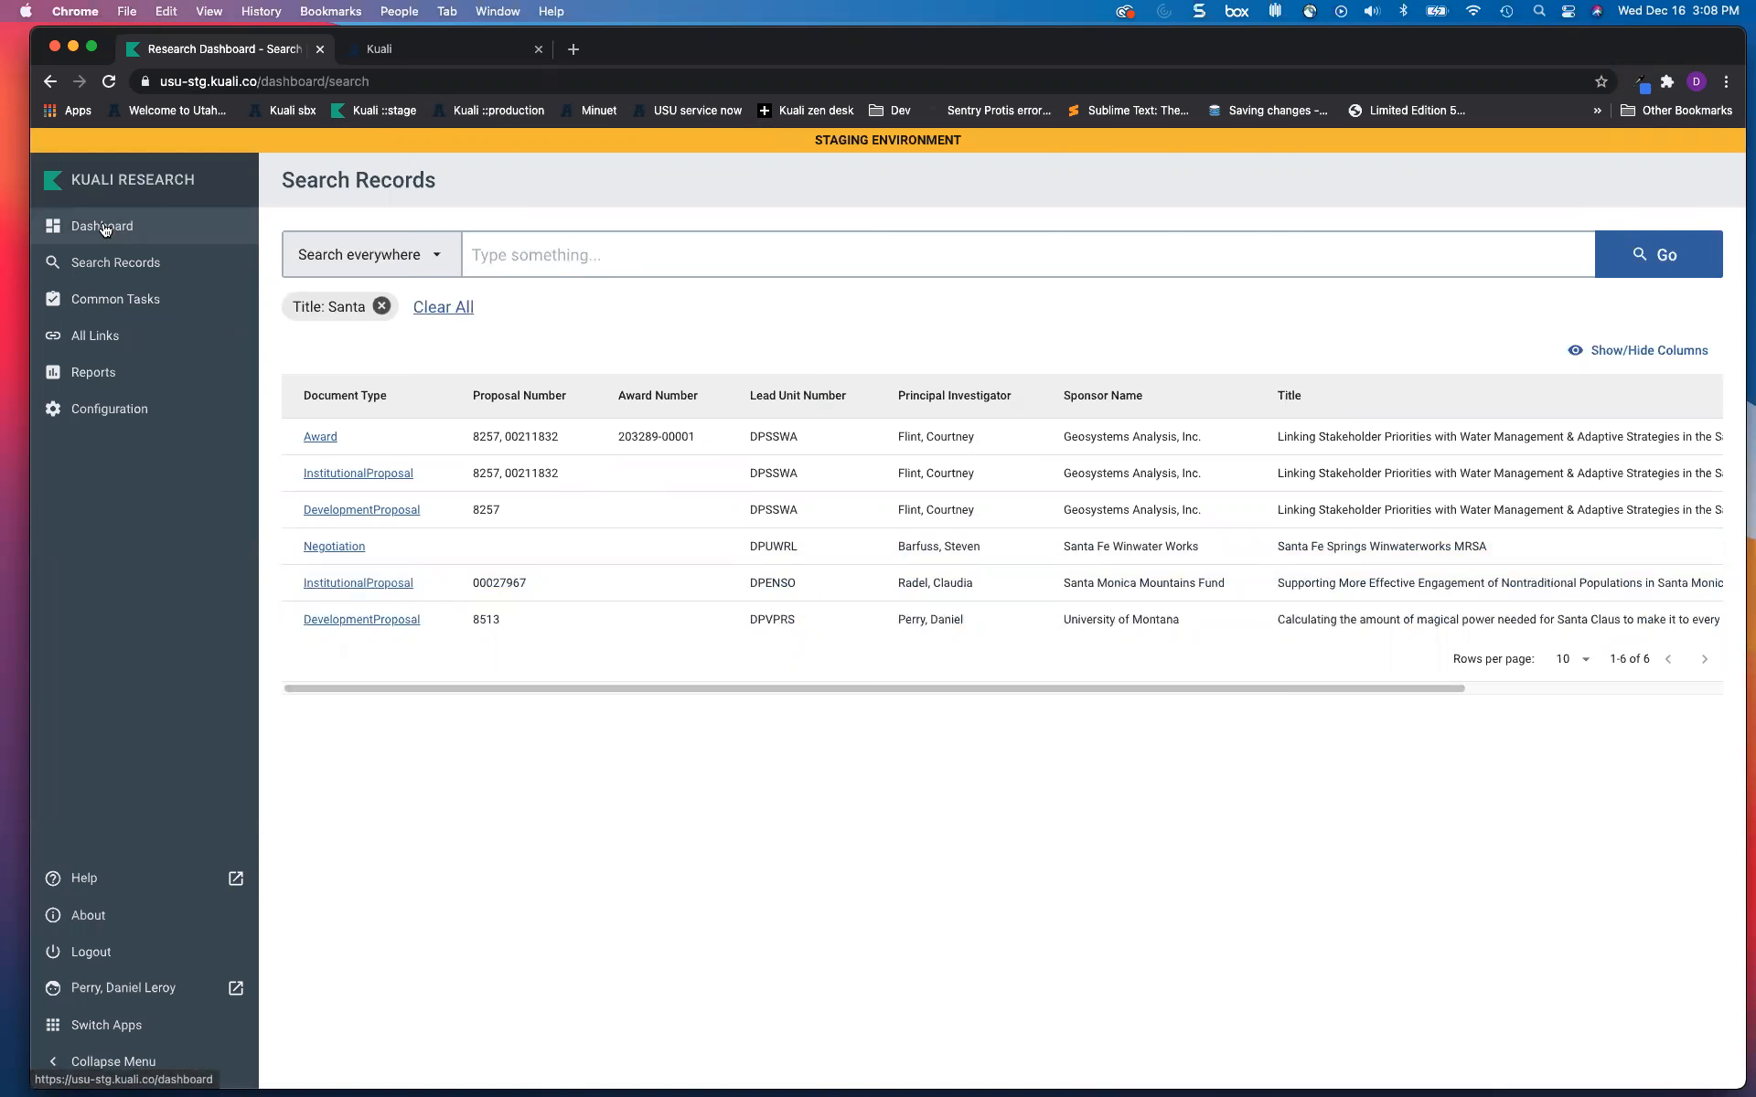
{"action": "left_click", "coordinate": [105, 302]}
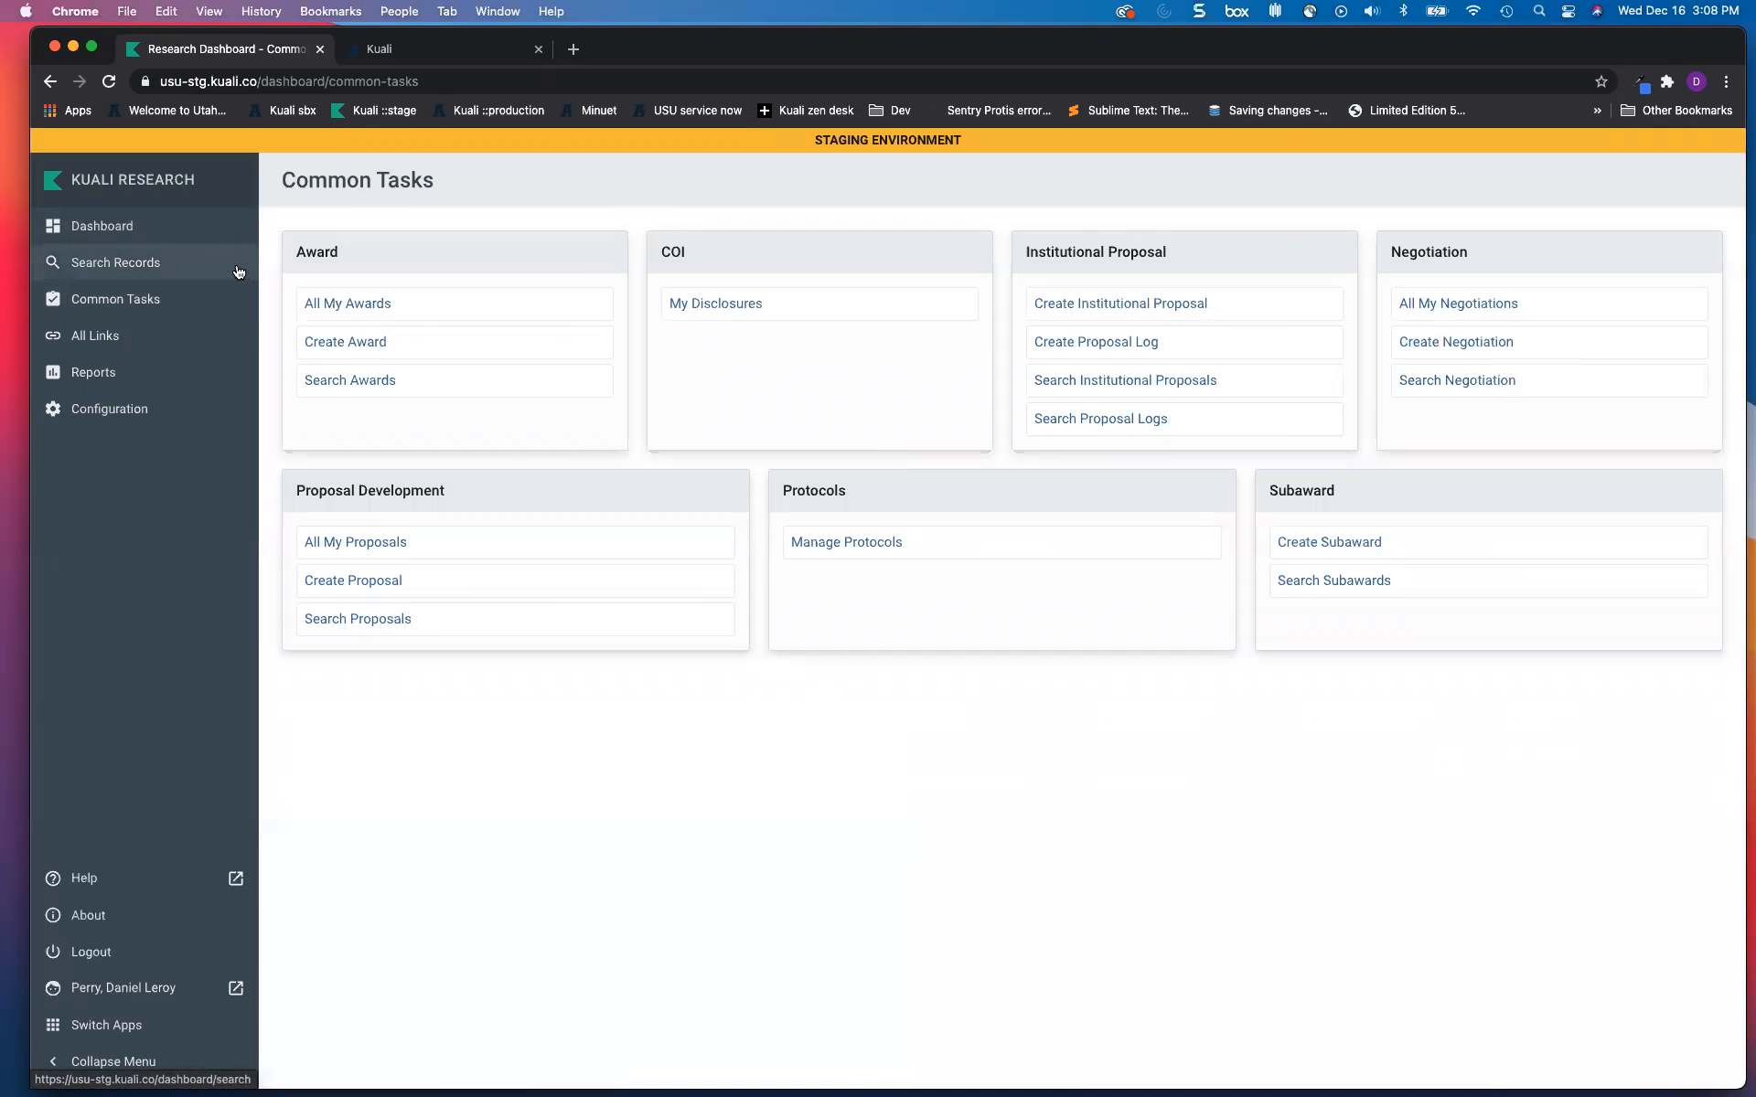
Step: From Search Records, search everywhere for 'santa'
{"action": "left_click", "coordinate": [128, 263]}
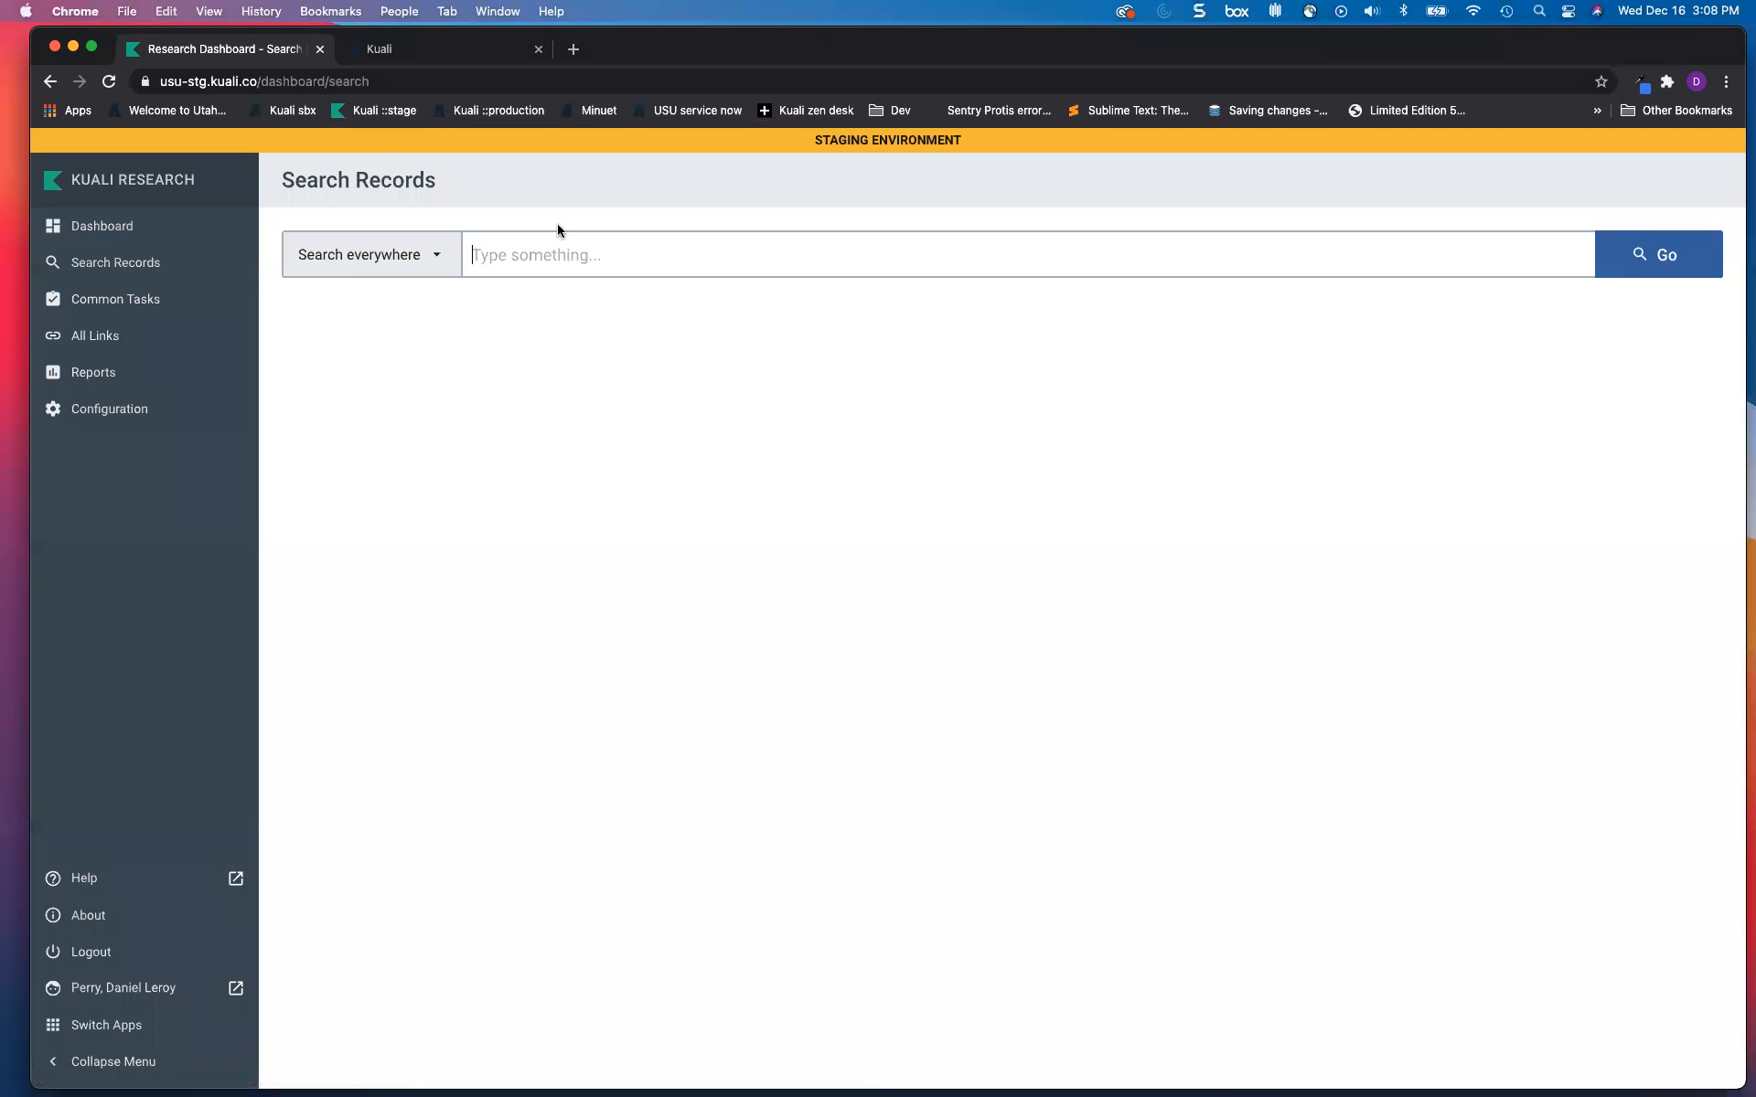
{"action": "left_click", "coordinate": [564, 256]}
{"action": "type", "text": "santa"}
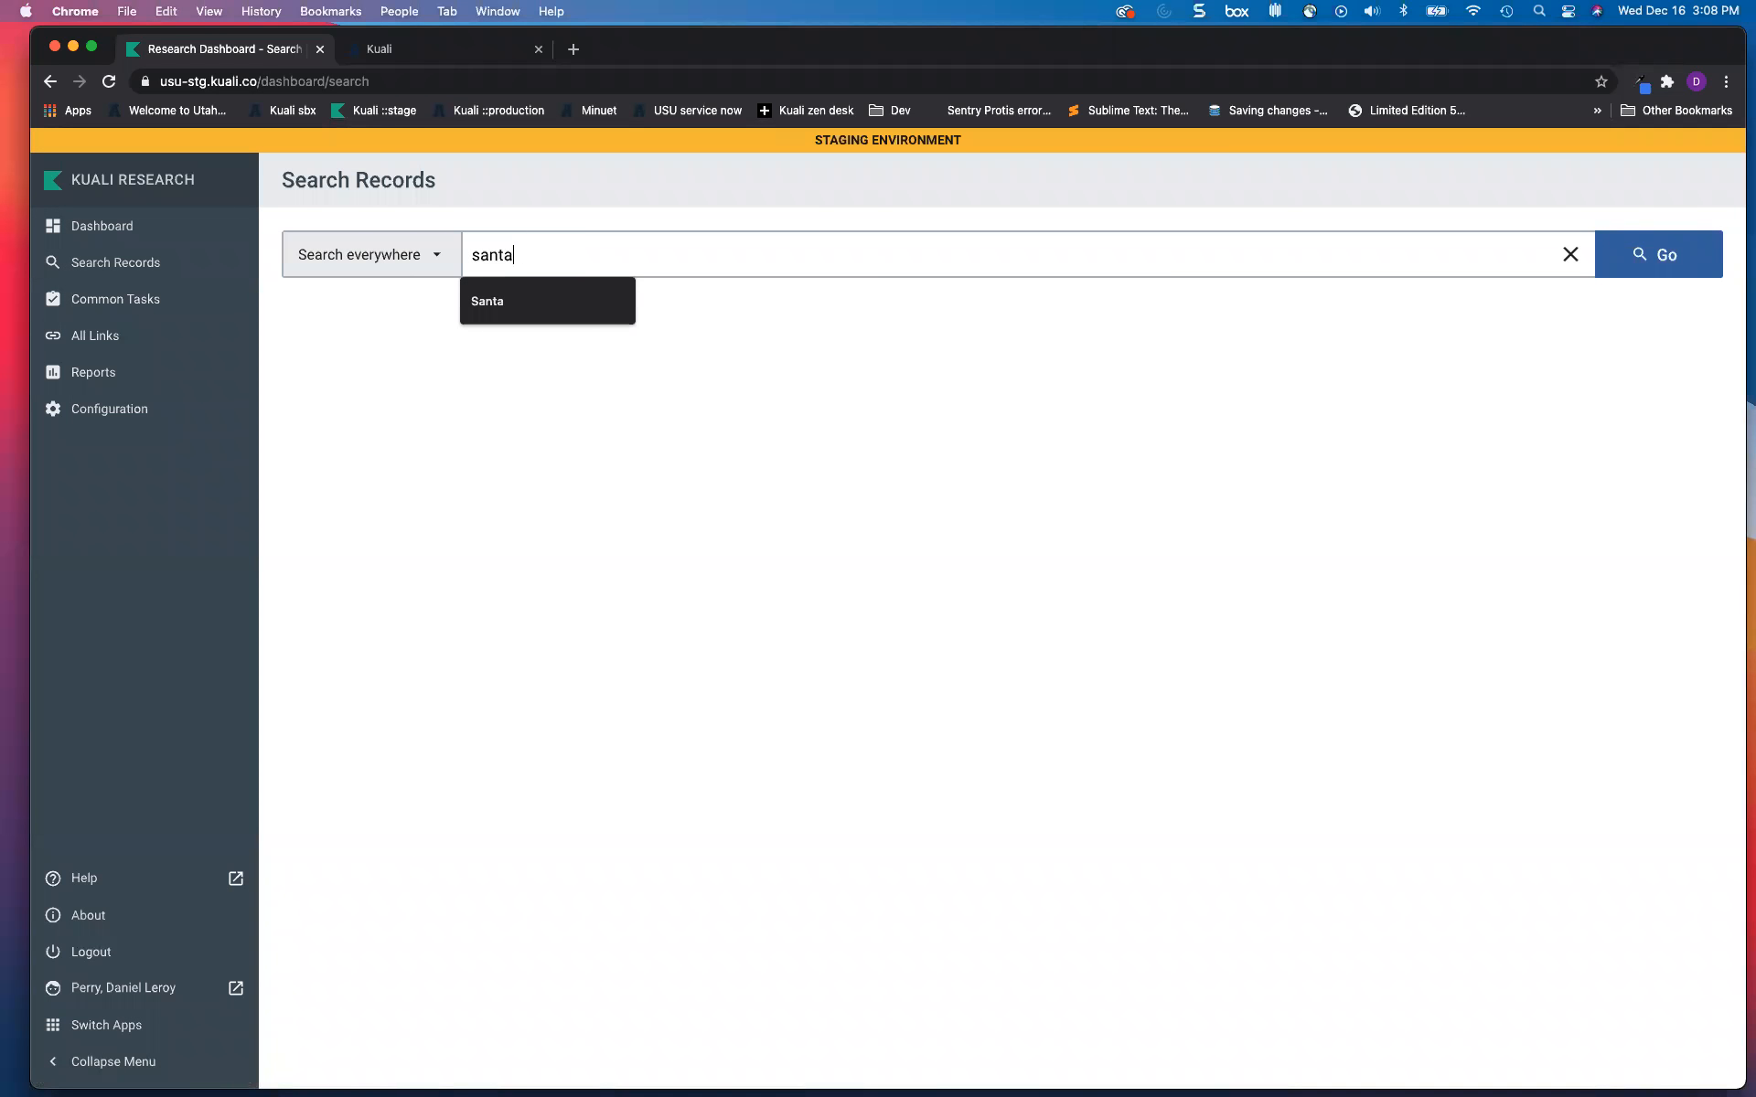
{"action": "left_click", "coordinate": [1638, 261]}
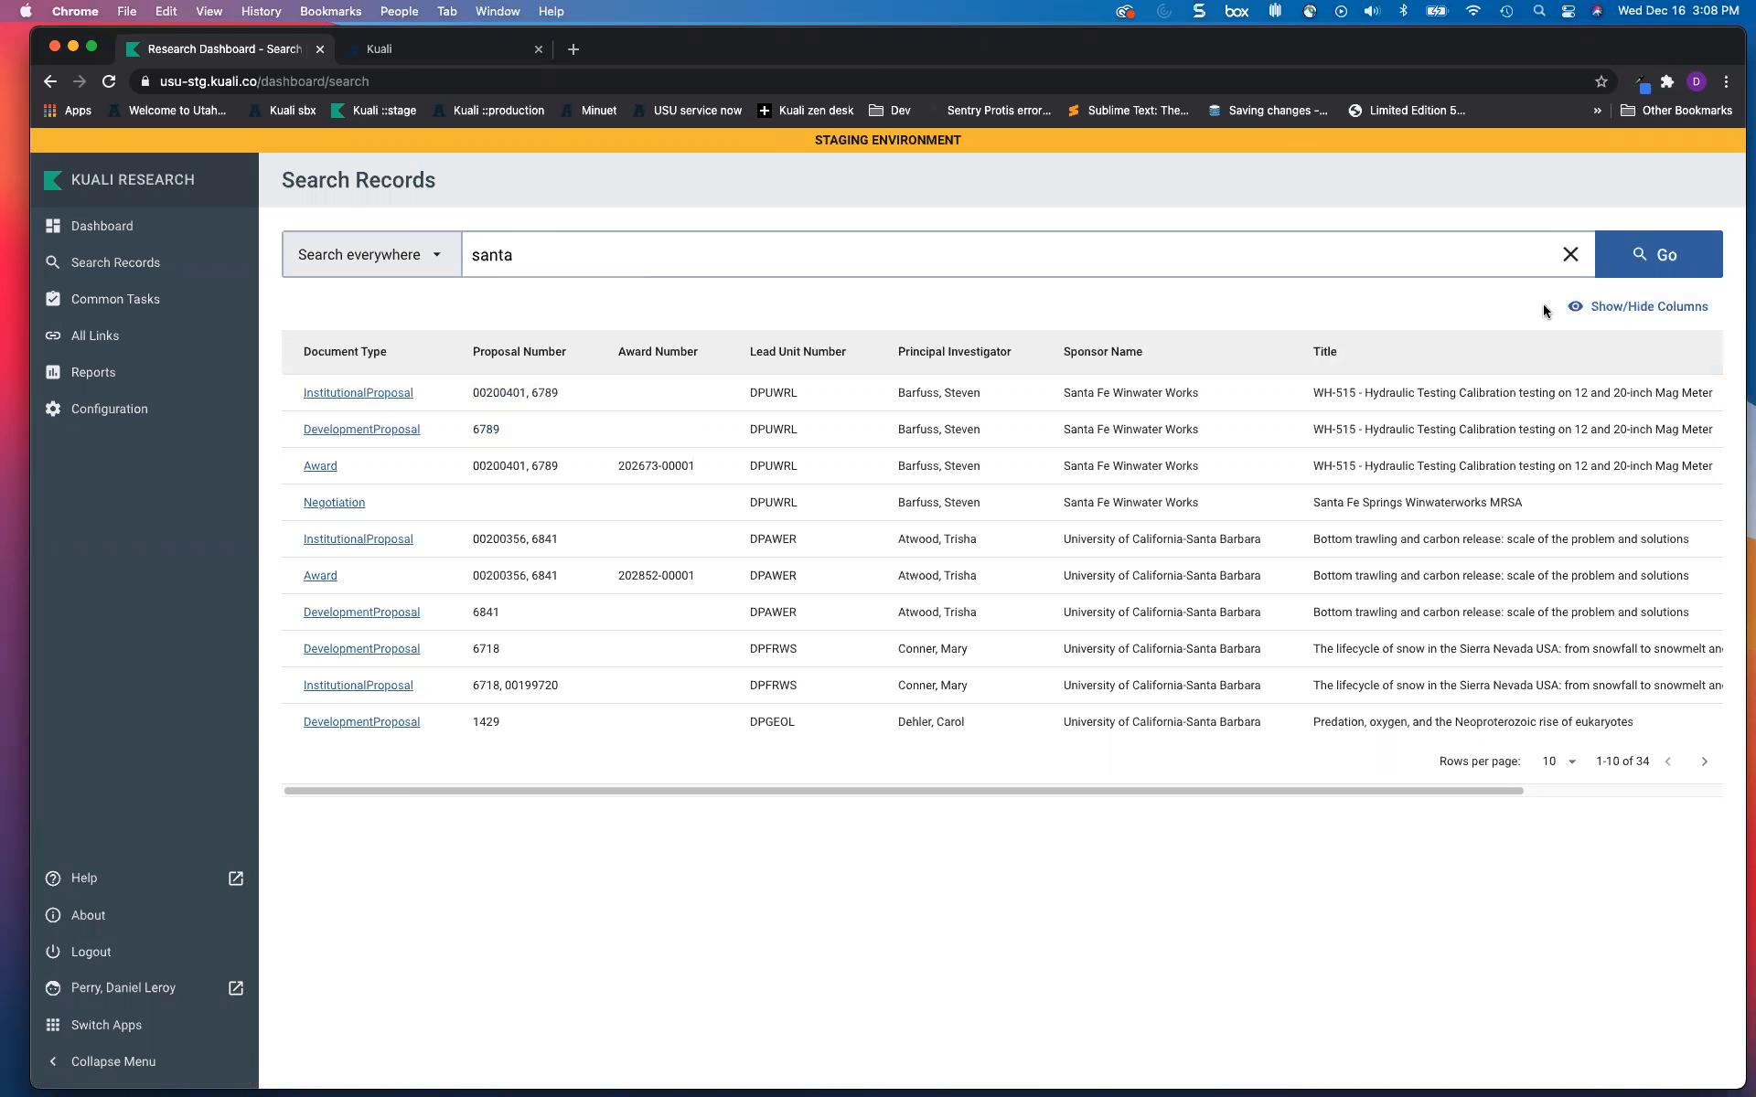
Step: Move the Sponsor Name column ahead of Principal Investigator and save the column order
{"action": "left_click", "coordinate": [1632, 316]}
{"action": "scroll", "coordinate": [853, 517], "scroll_direction": "down", "scroll_amount": 20}
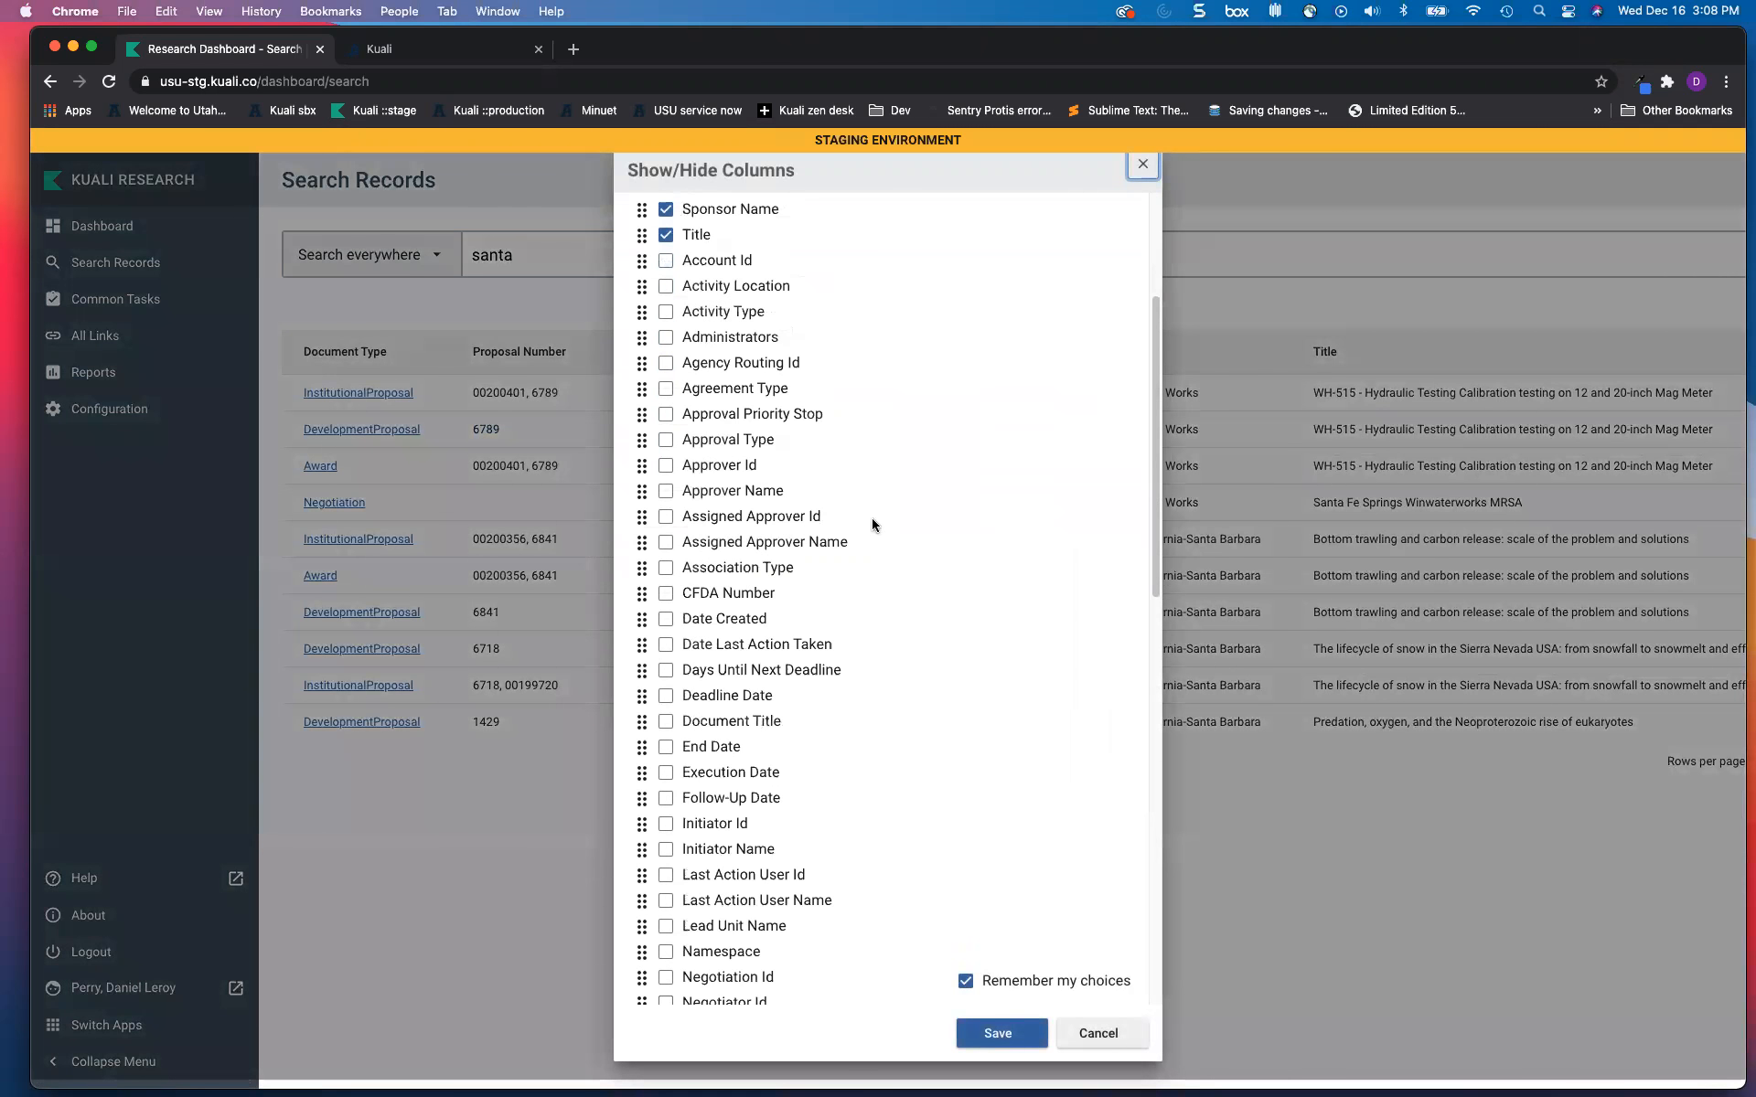
{"action": "scroll", "coordinate": [876, 523], "scroll_direction": "up", "scroll_amount": 20}
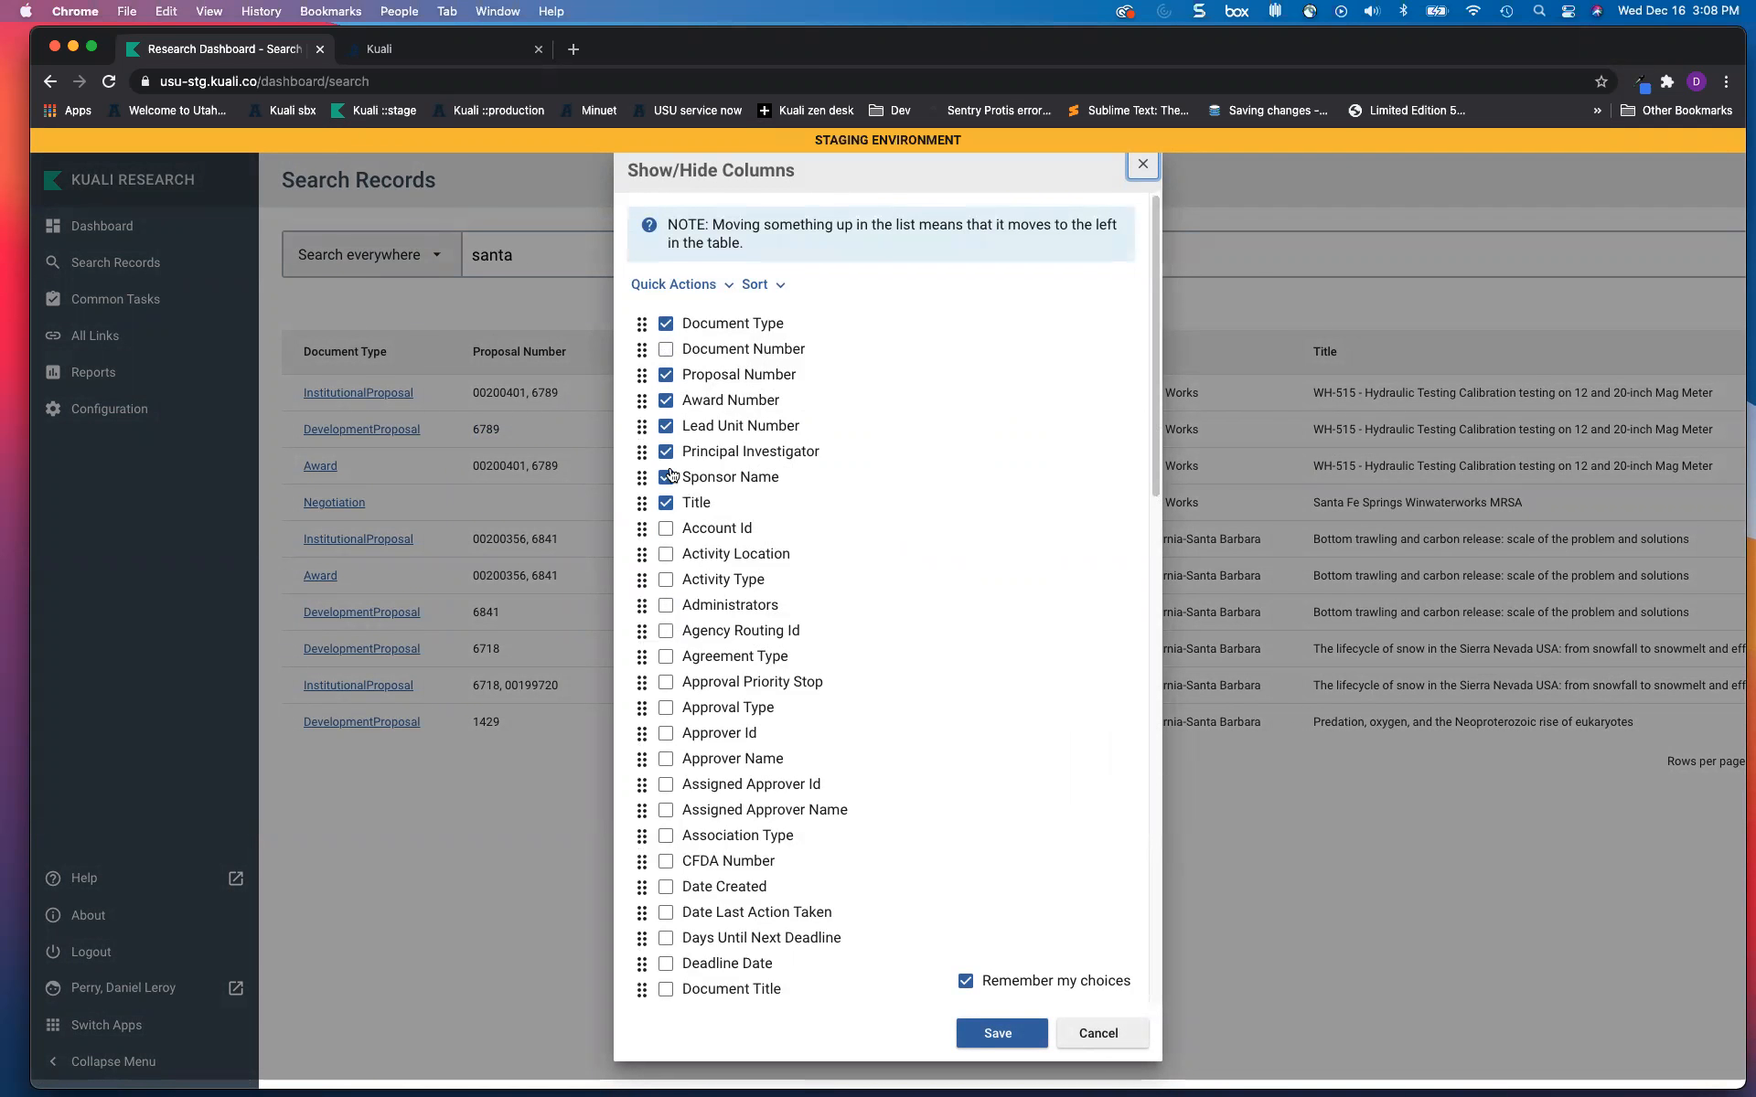
{"action": "mouse_move", "coordinate": [641, 464]}
{"action": "left_mouse_down"}
{"action": "mouse_move", "coordinate": [641, 386]}
{"action": "mouse_move", "coordinate": [644, 450]}
{"action": "left_mouse_up"}
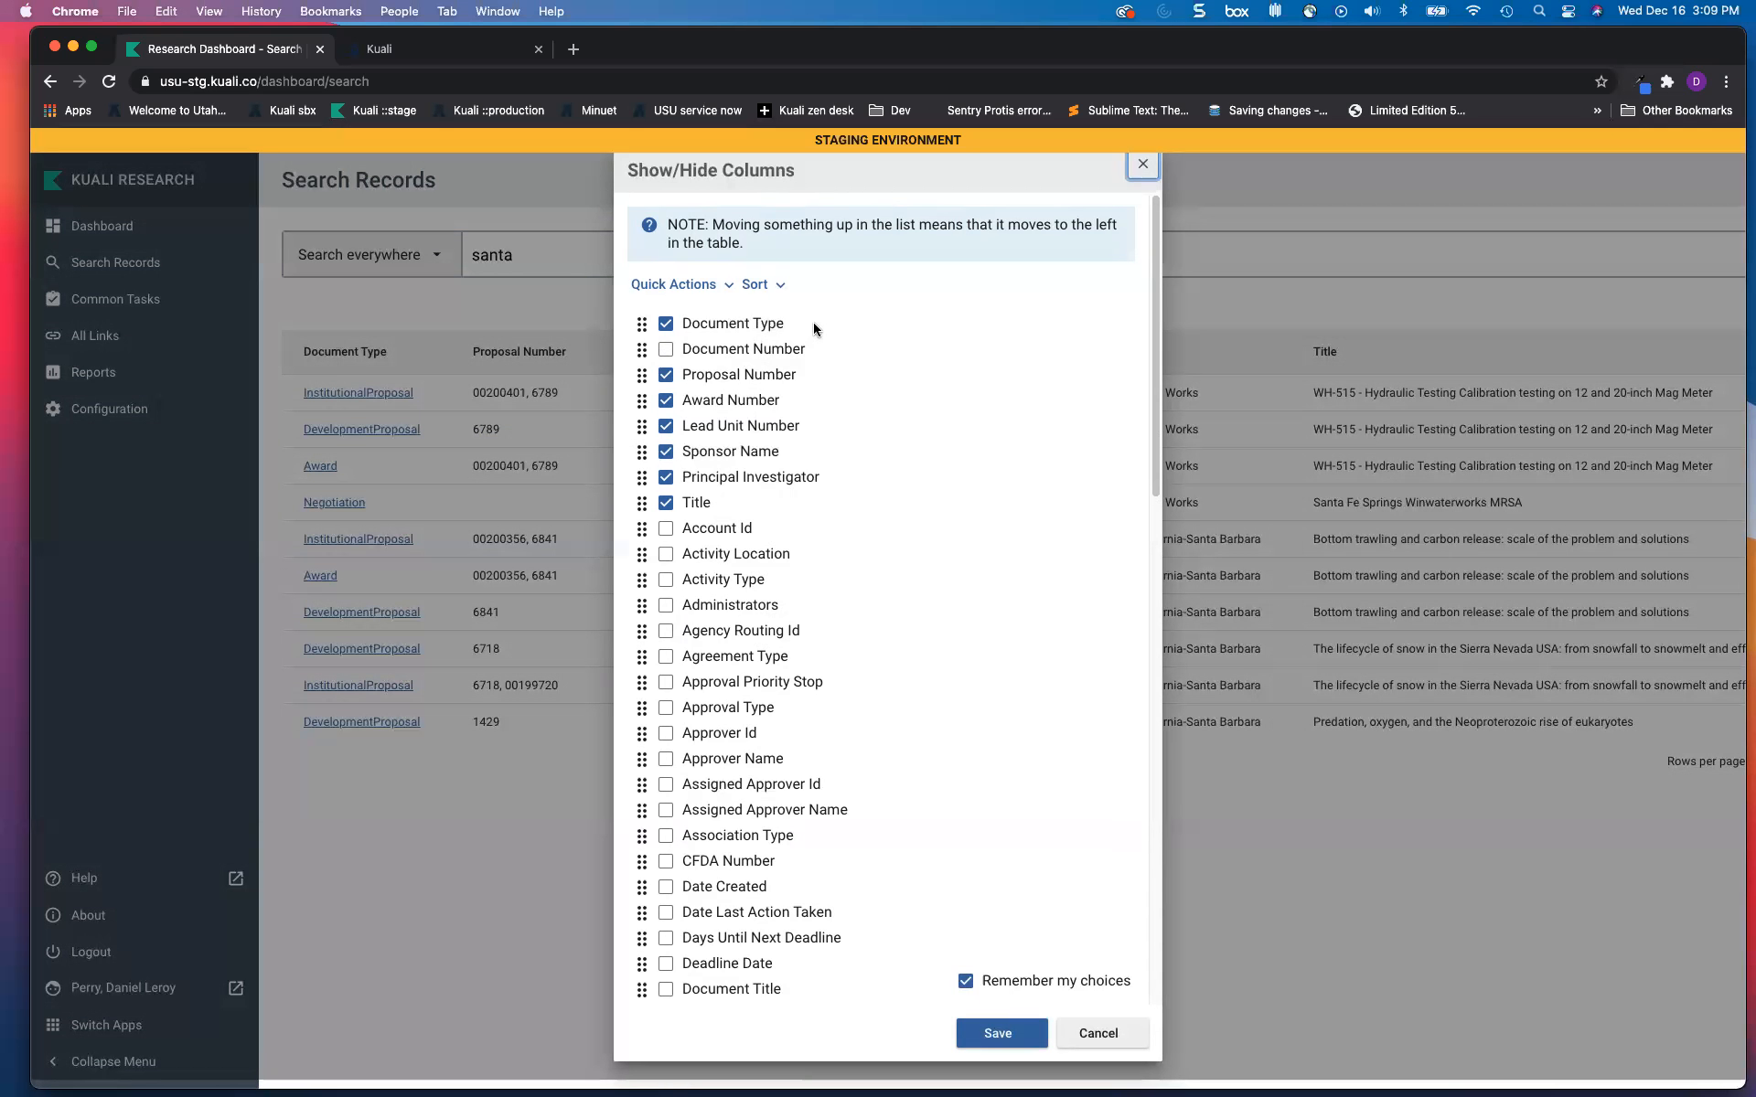
{"action": "left_click", "coordinate": [999, 1034]}
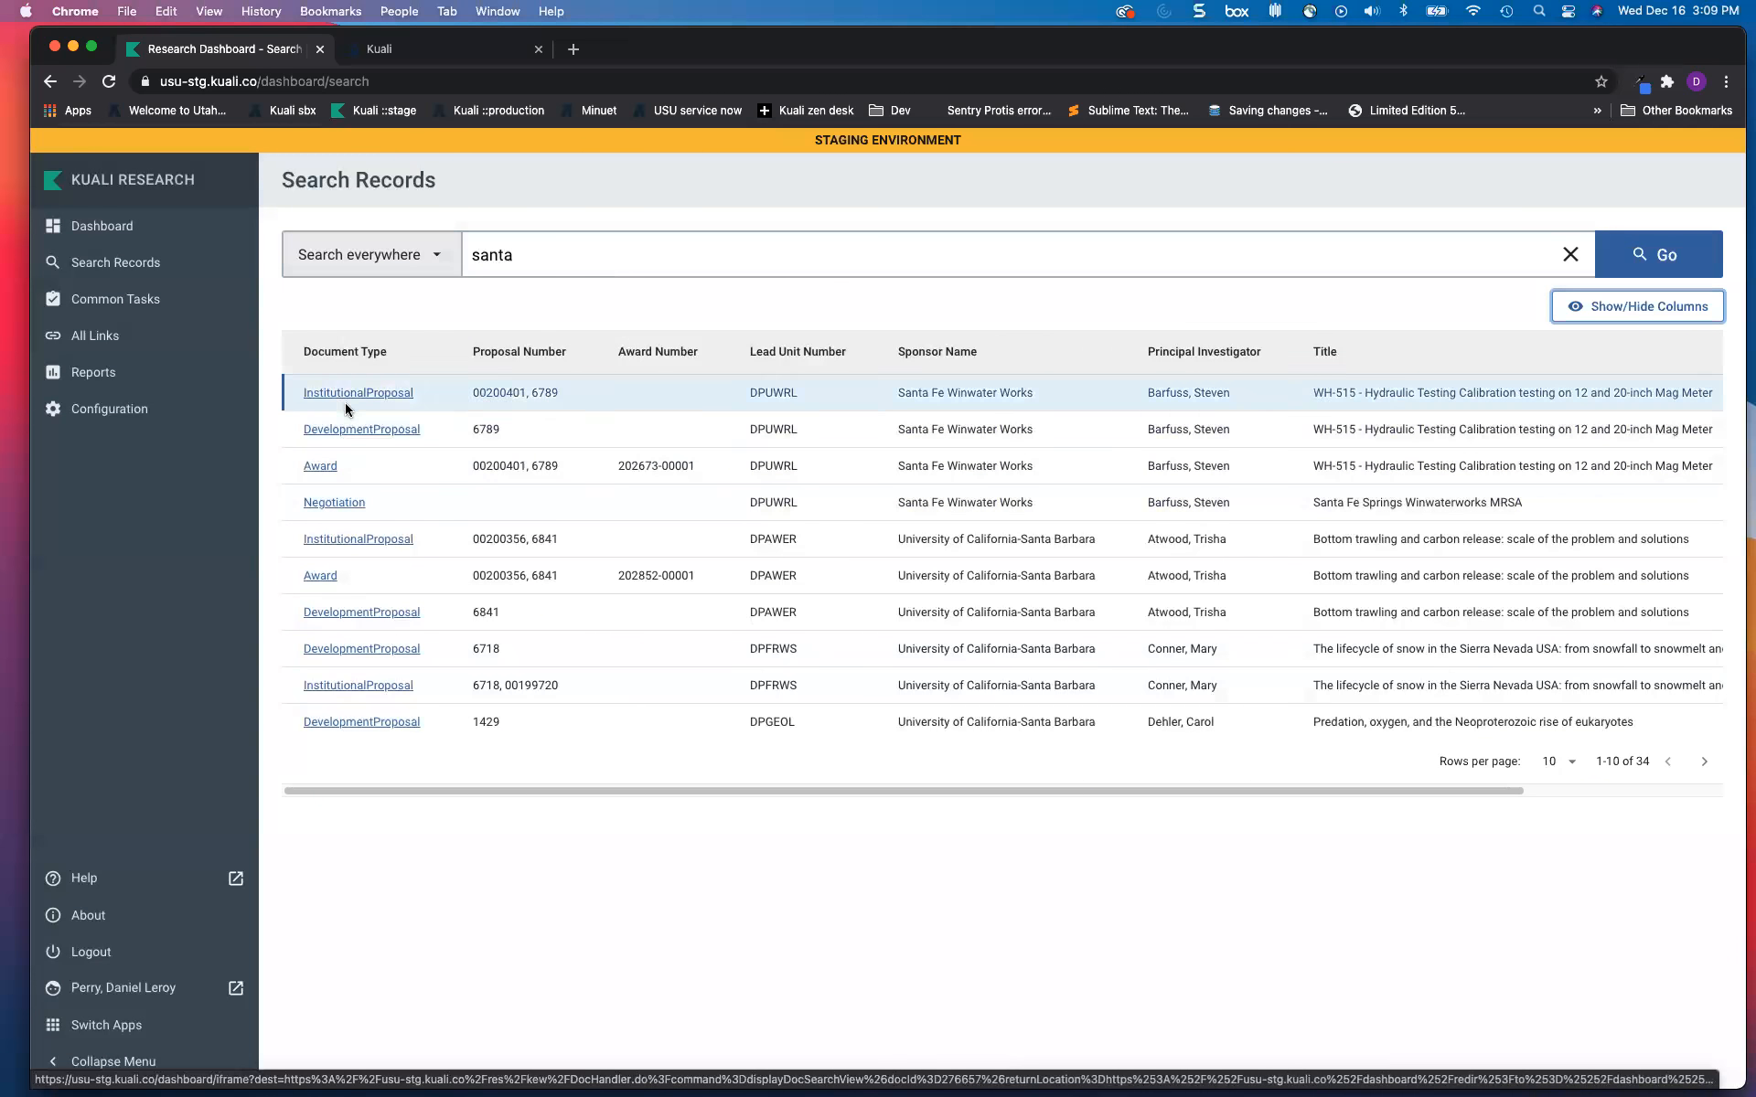
Step: Leave the santa results and go to the Common Tasks page
{"action": "left_click", "coordinate": [352, 682]}
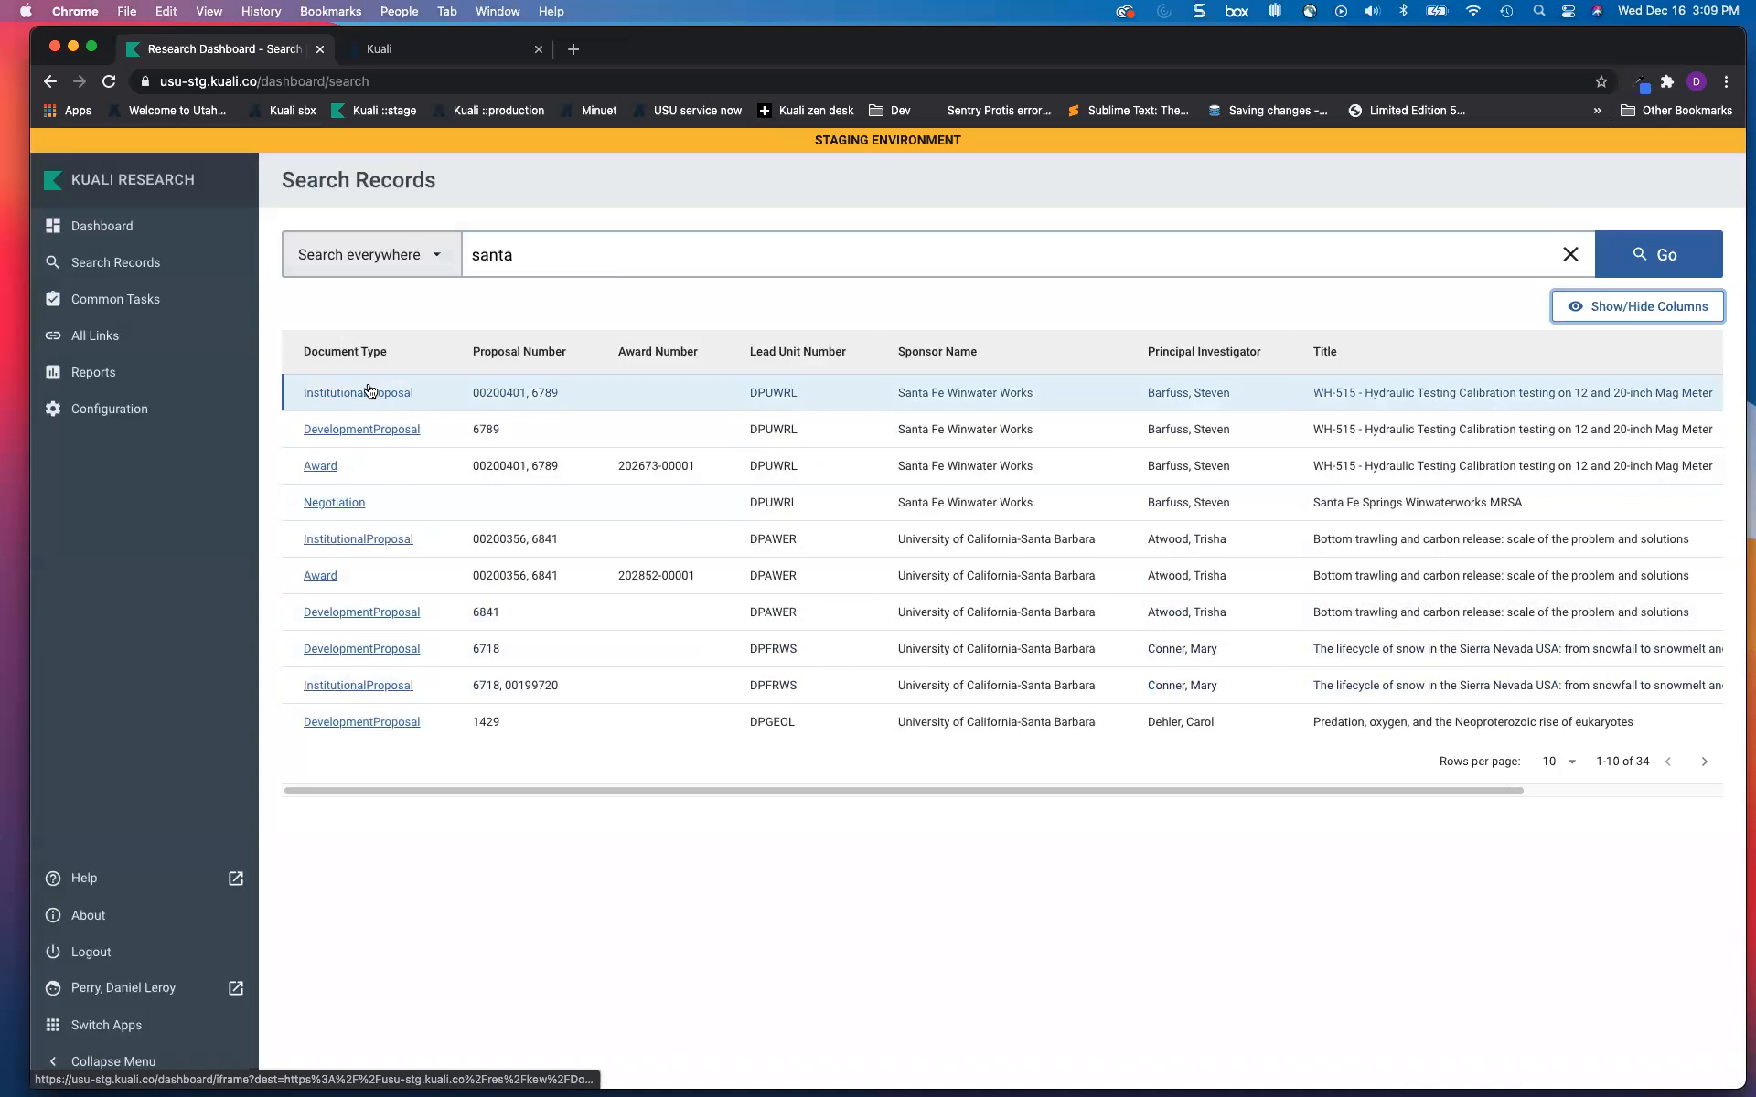
{"action": "left_click", "coordinate": [93, 303]}
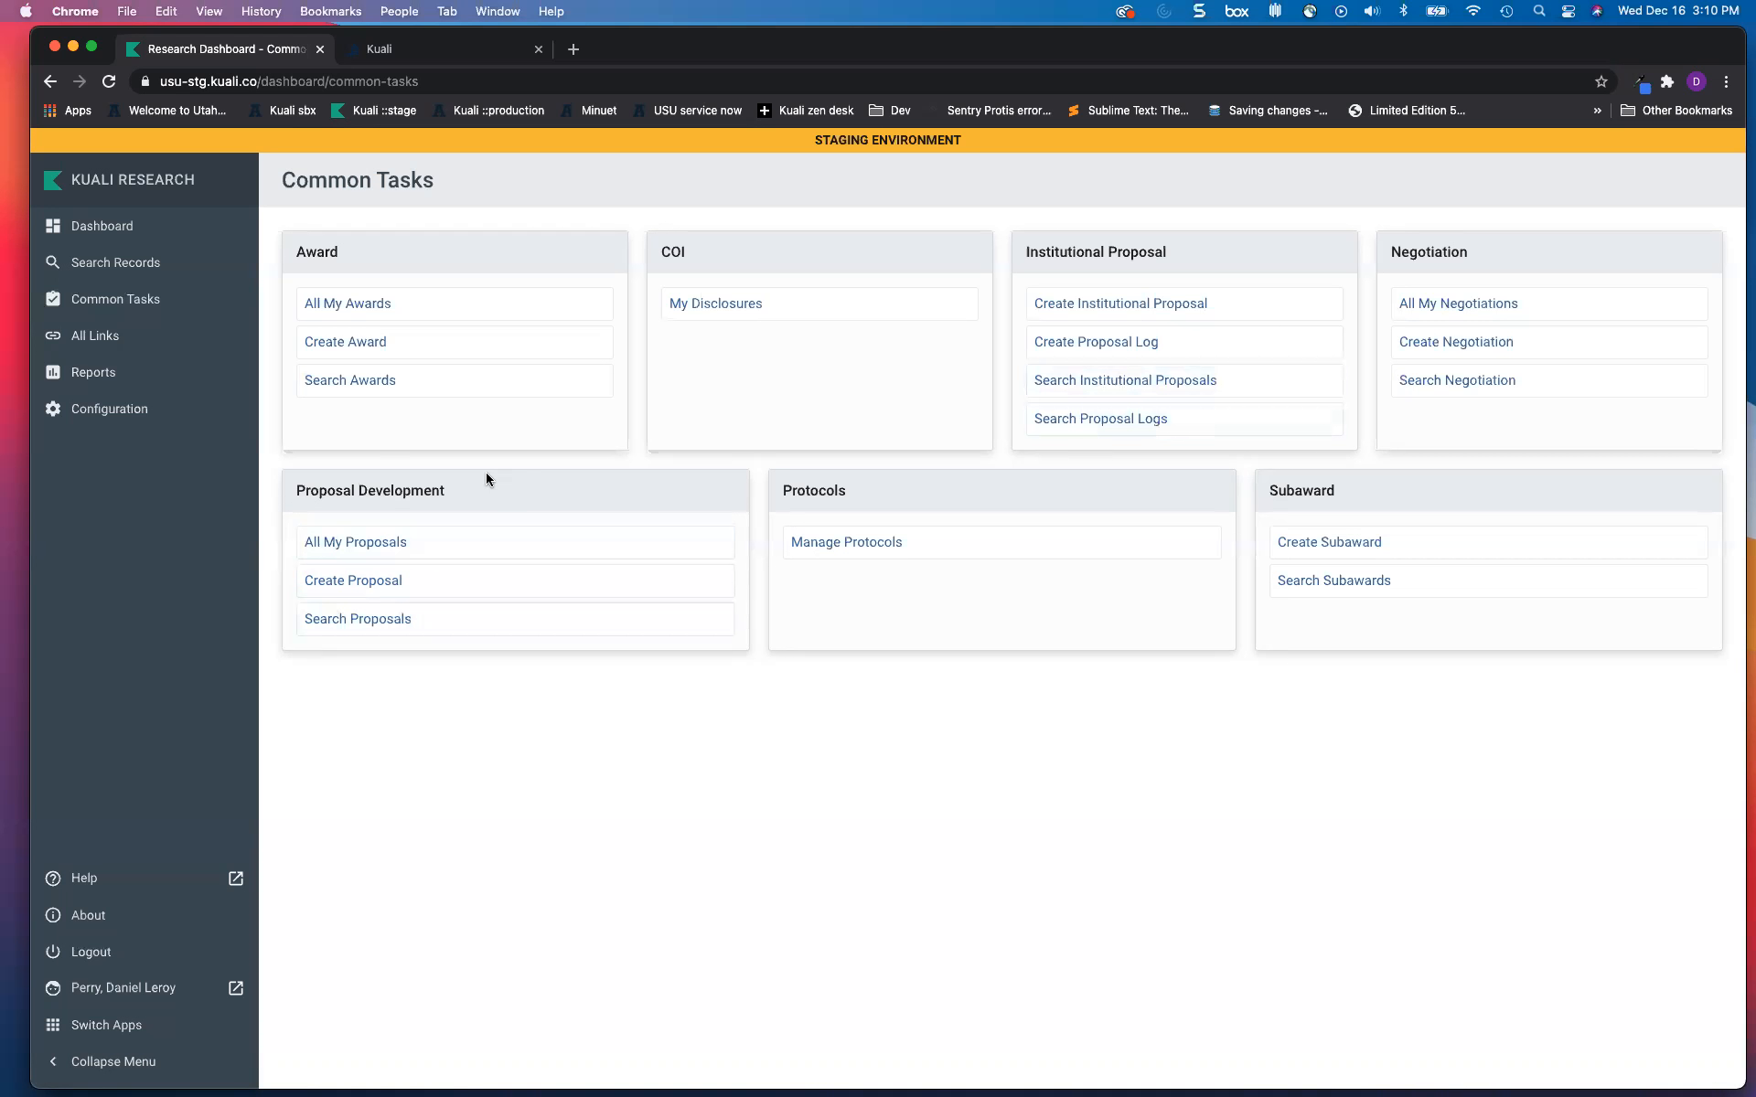
Step: Collapse the navigation menu to icons and start a new Proposal Development proposal
{"action": "left_click", "coordinate": [348, 622]}
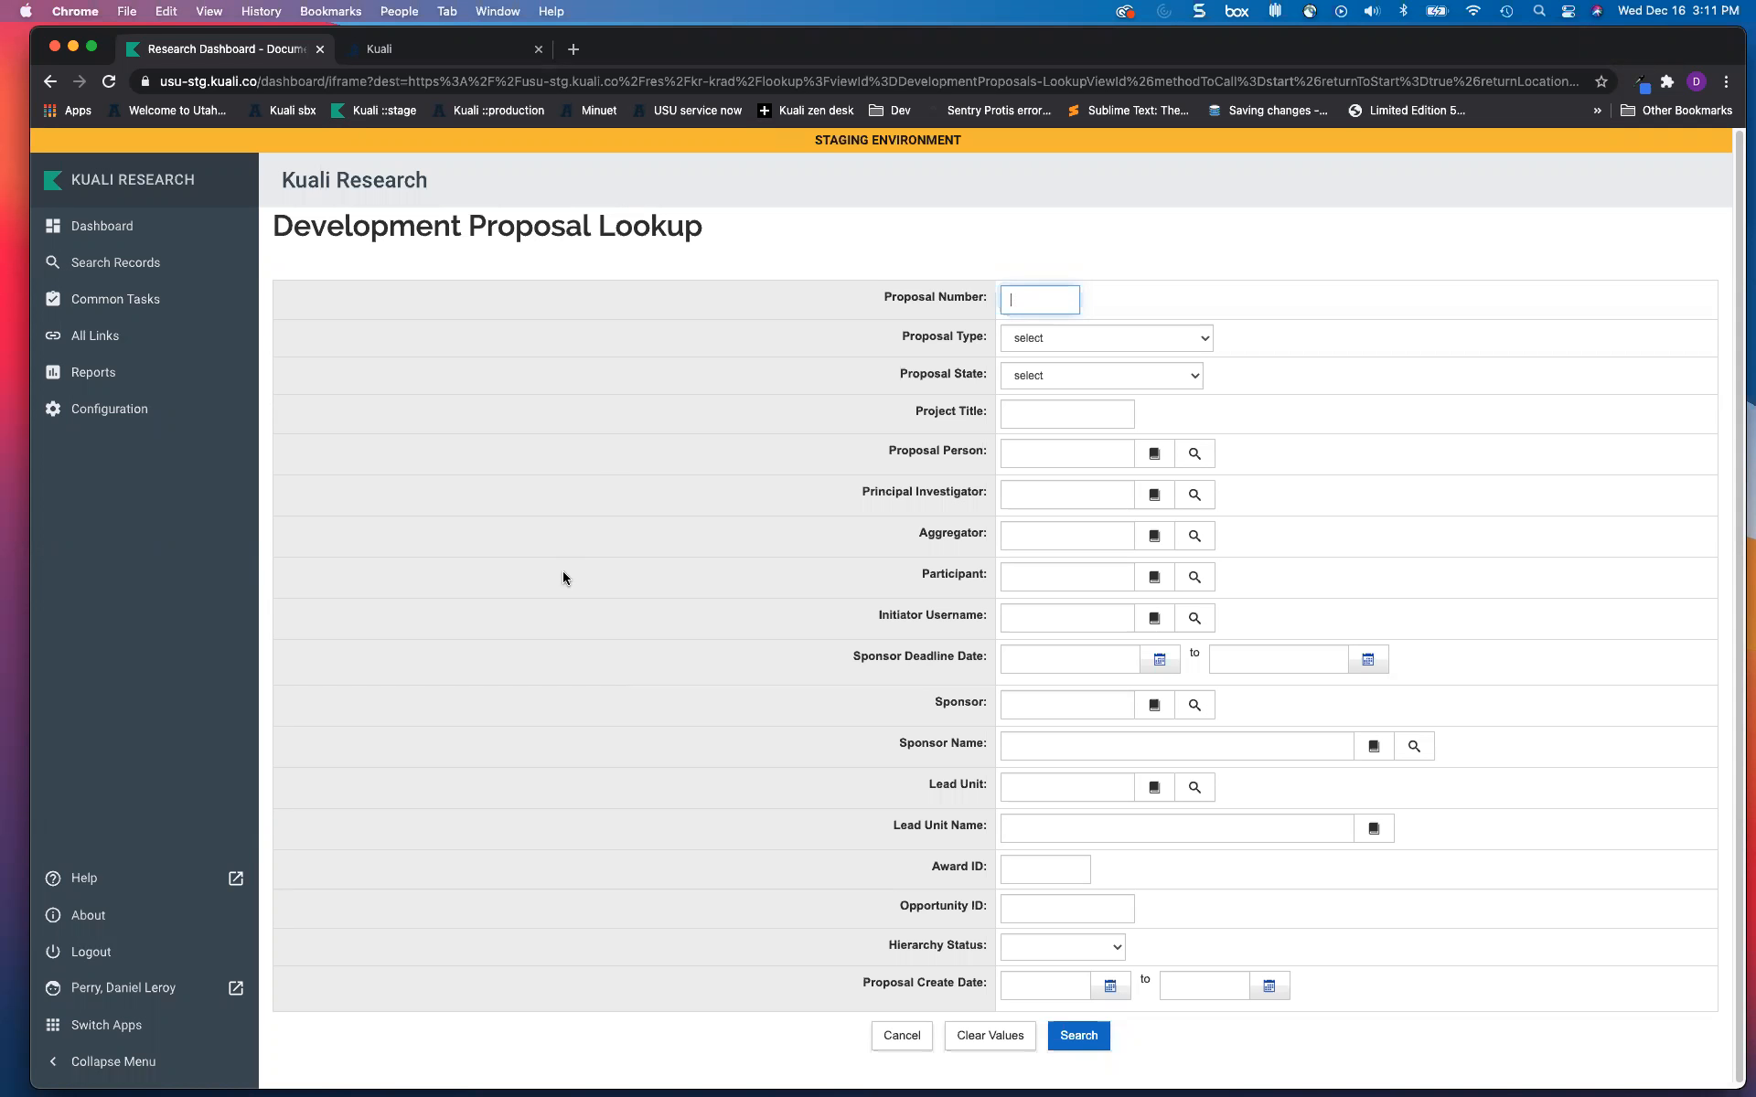
{"action": "left_click", "coordinate": [143, 301]}
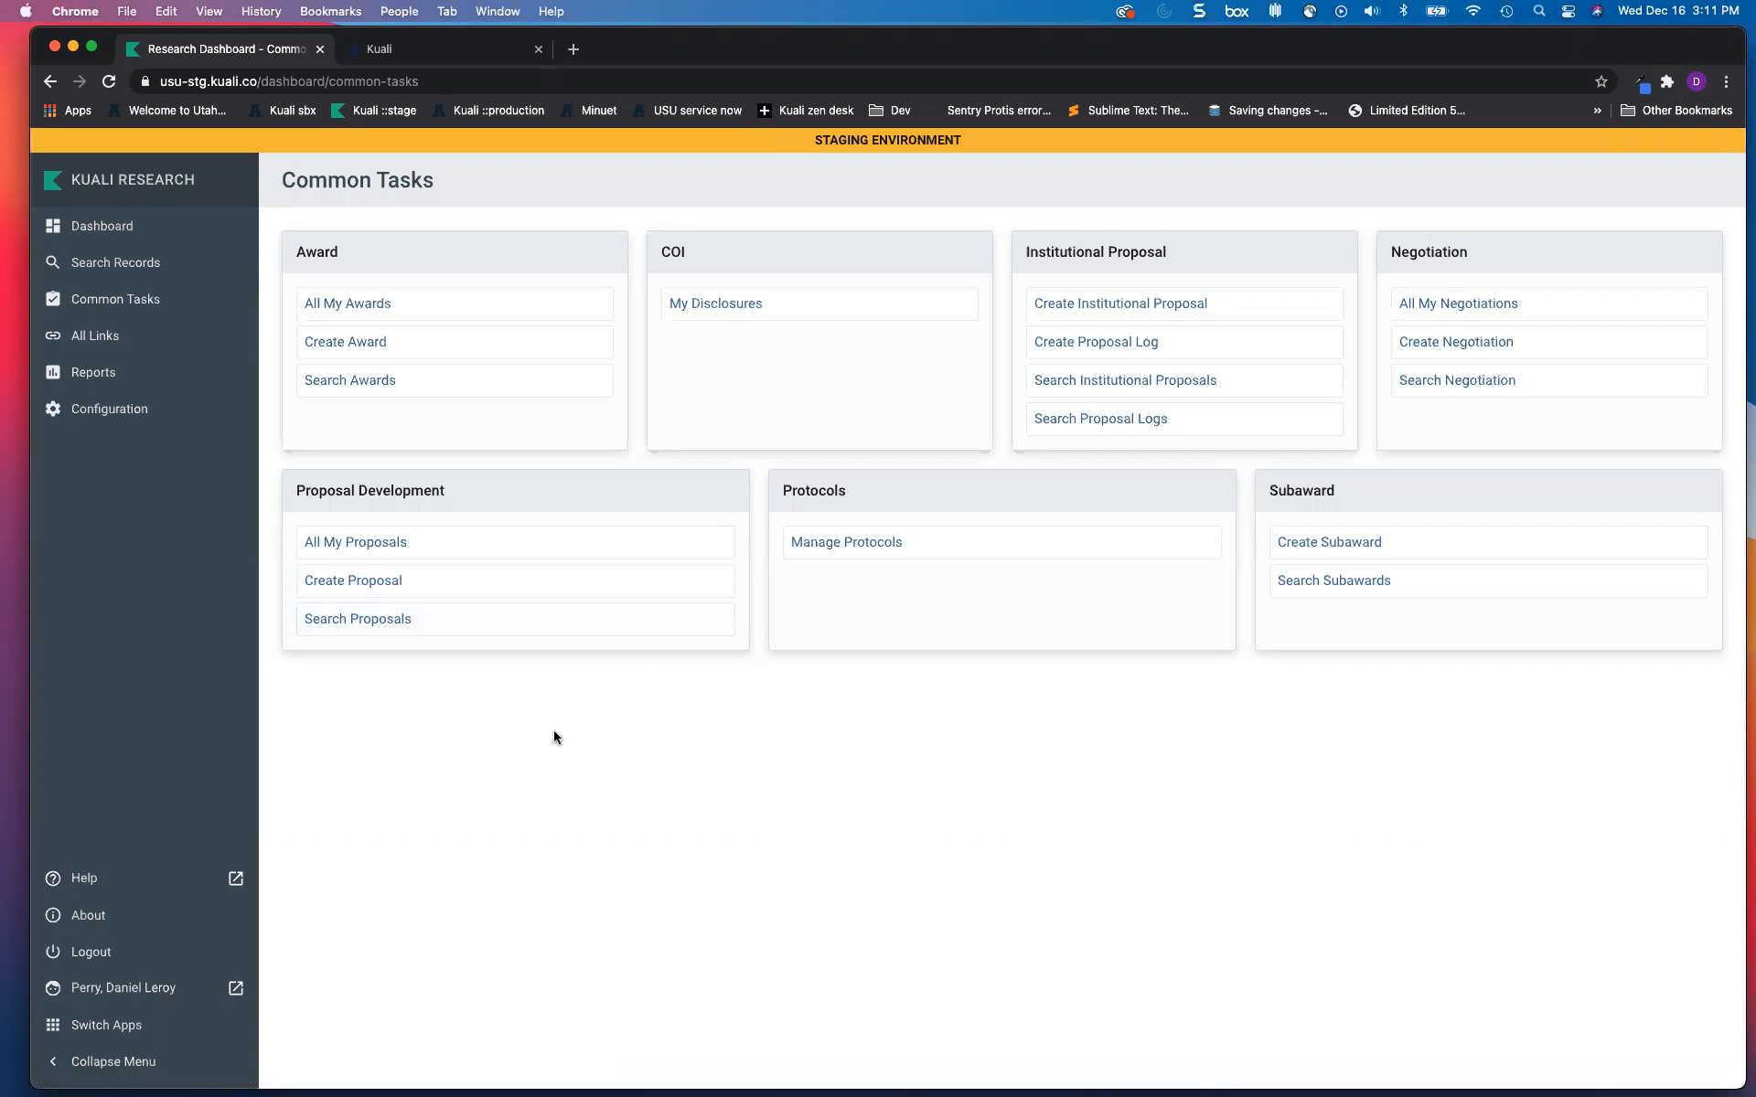
{"action": "left_click", "coordinate": [144, 1061]}
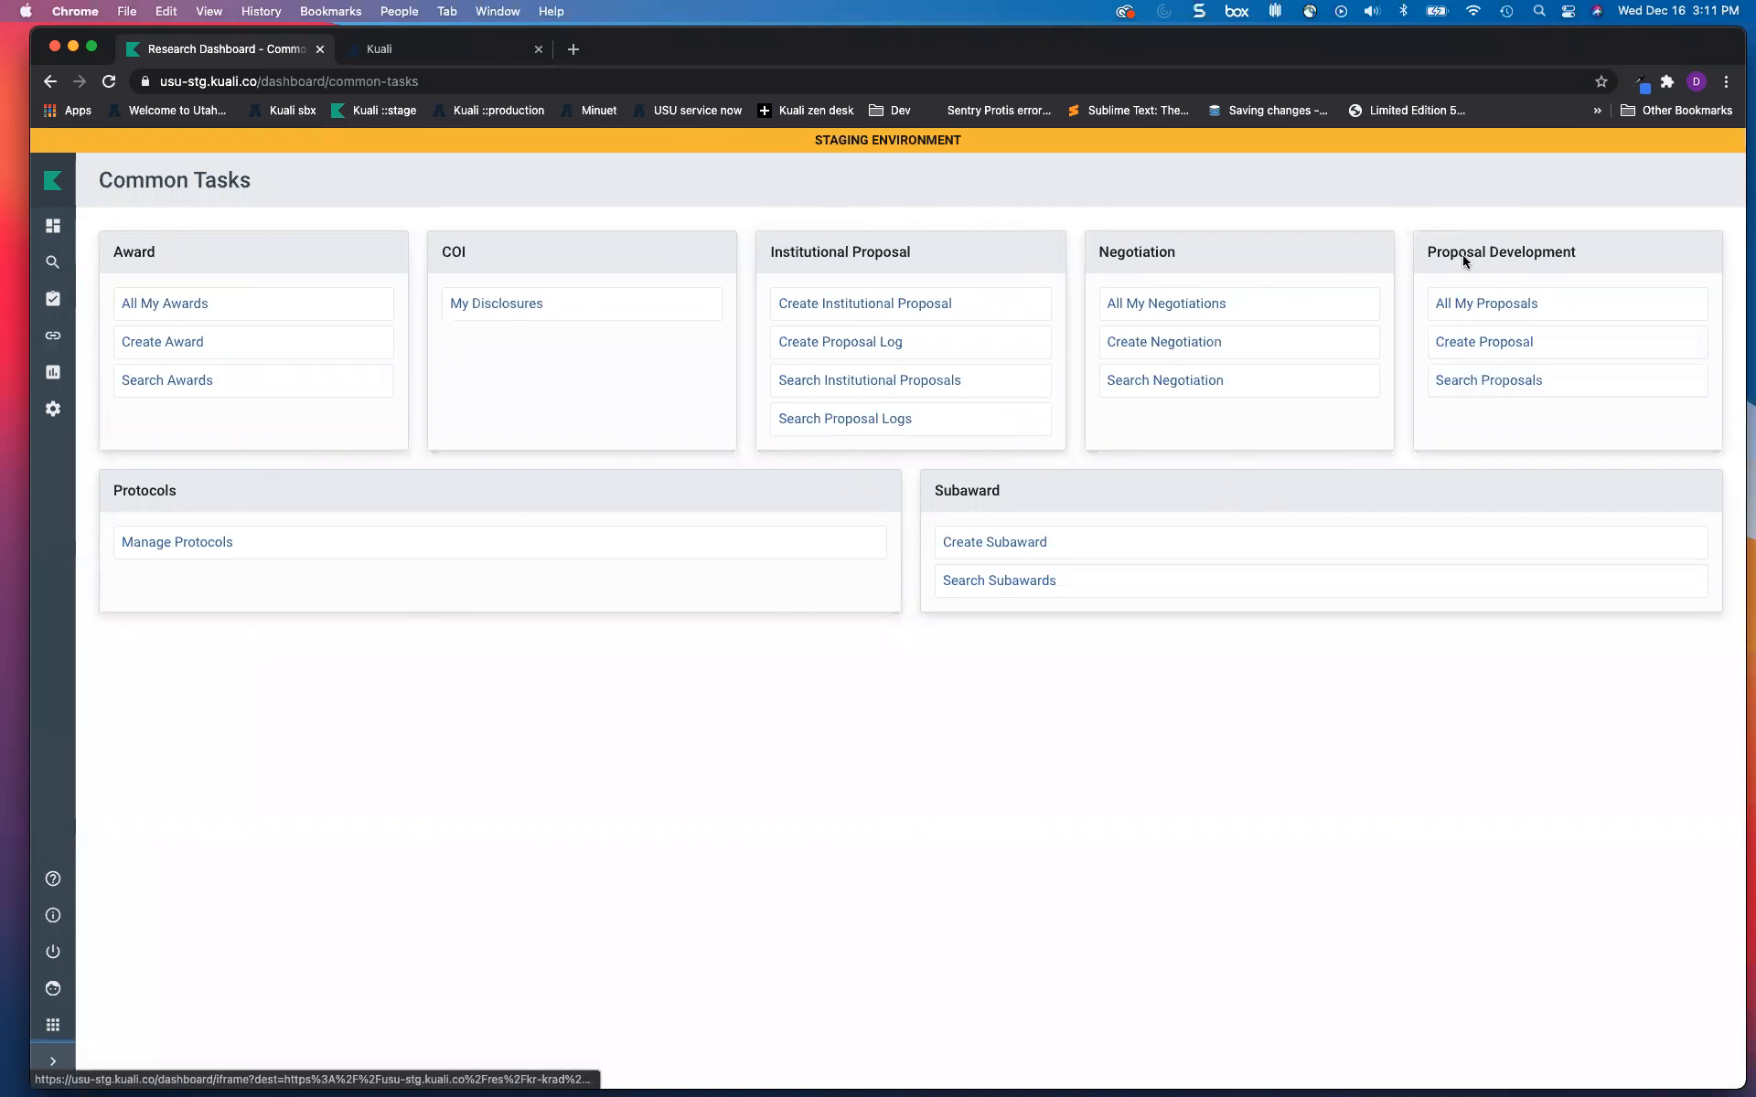
{"action": "left_click", "coordinate": [1483, 344]}
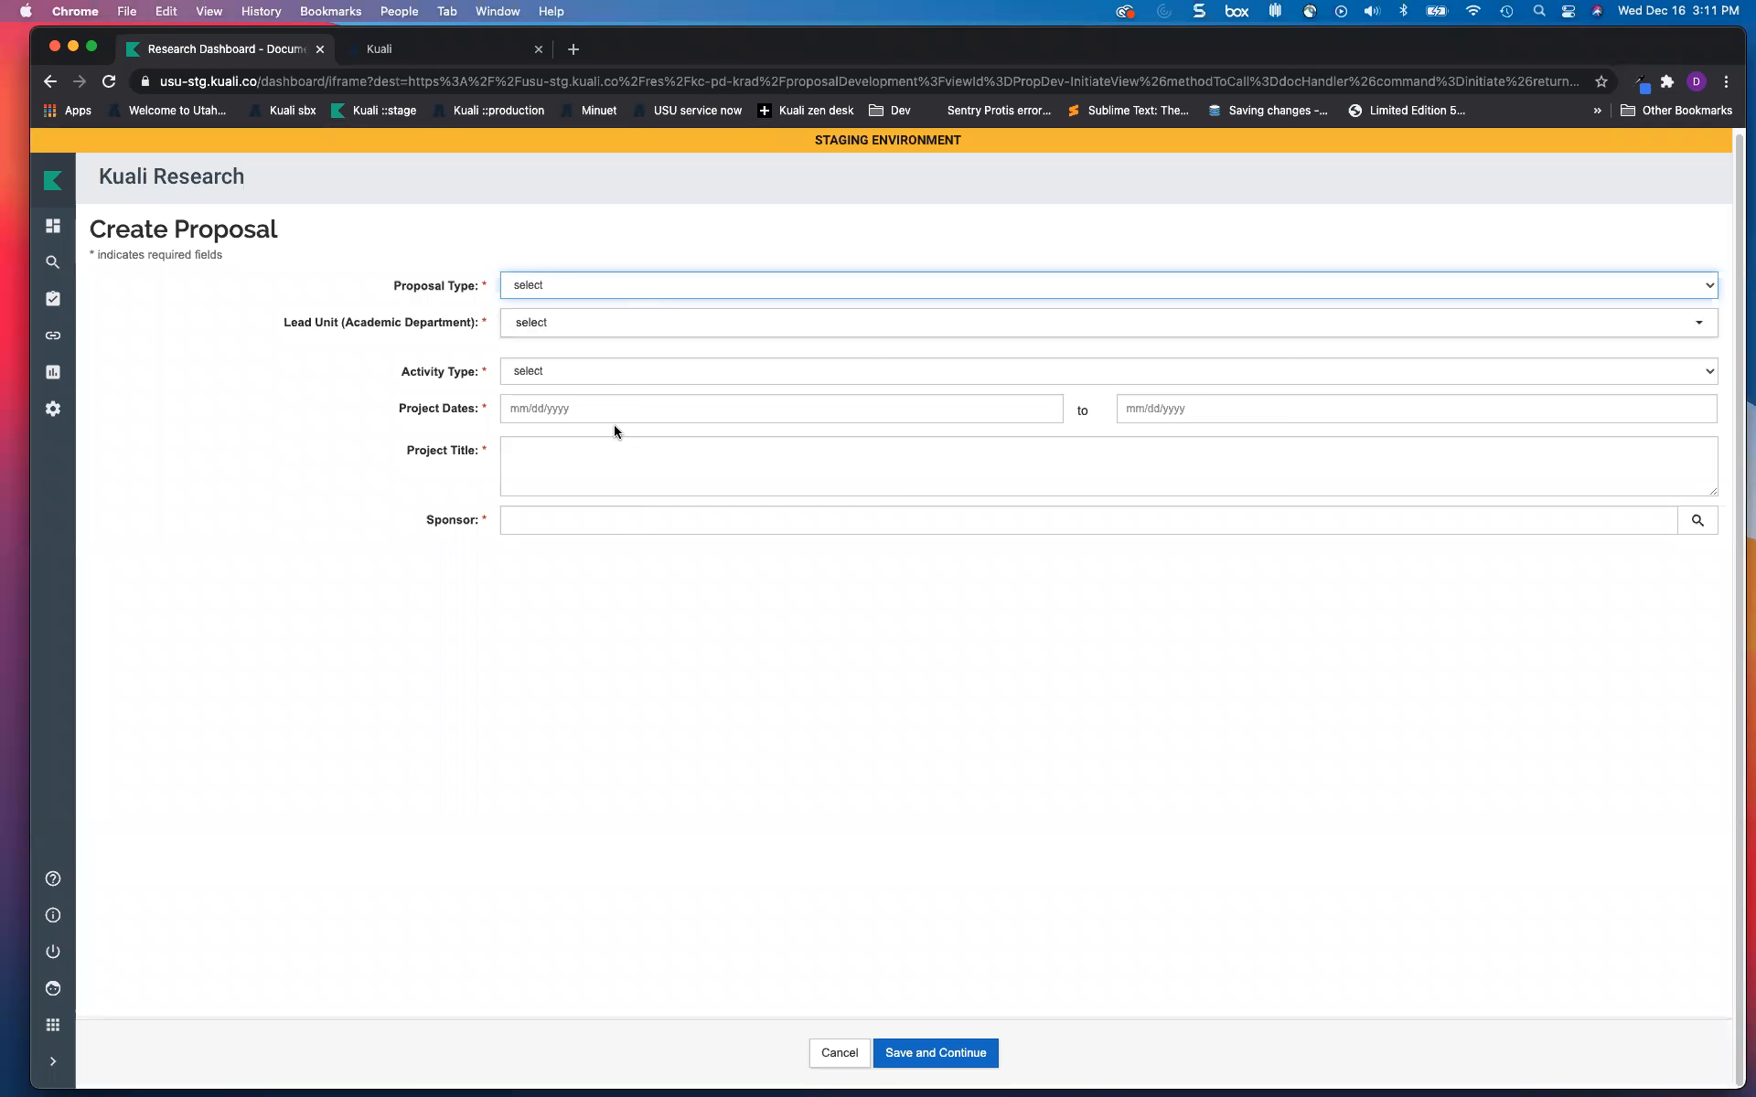
Step: Set proposal type to New and lead unit to DPVPRS - Vice President - Research
{"action": "left_click", "coordinate": [607, 291]}
{"action": "left_click", "coordinate": [588, 332]}
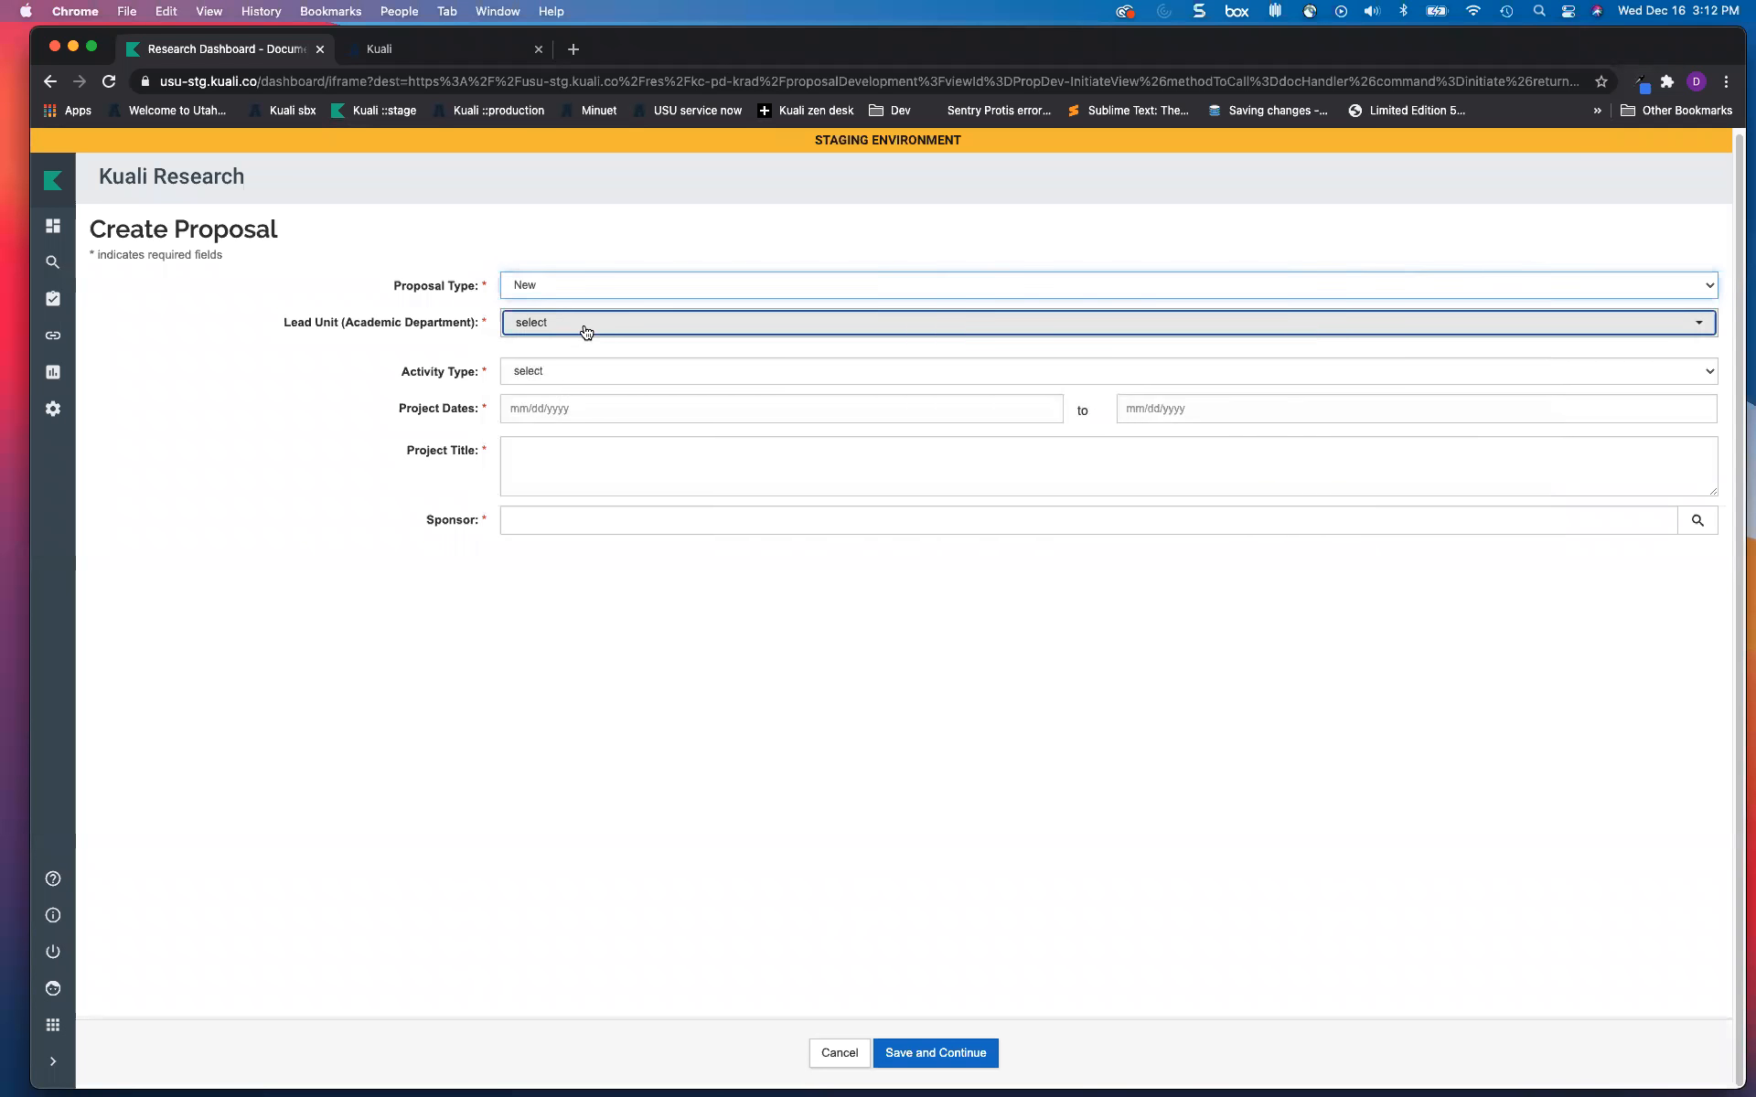
{"action": "left_click", "coordinate": [586, 332]}
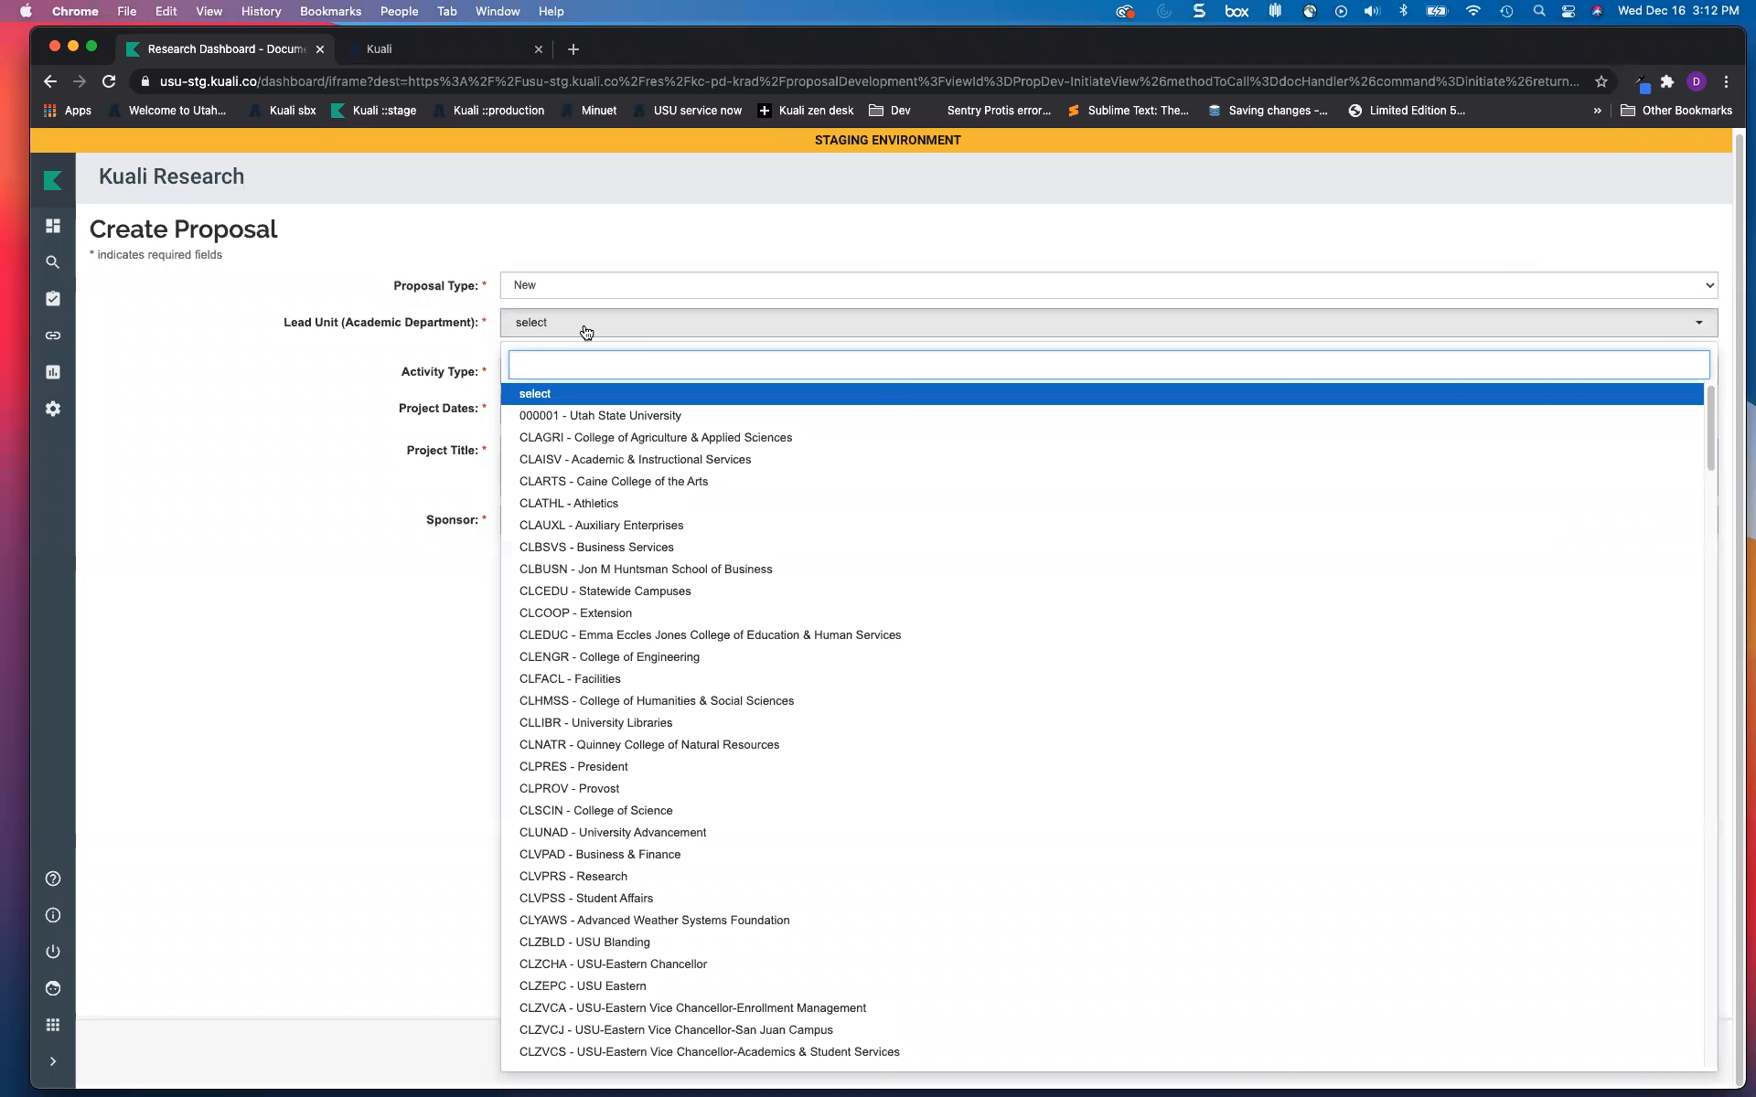
{"action": "left_click", "coordinate": [343, 490]}
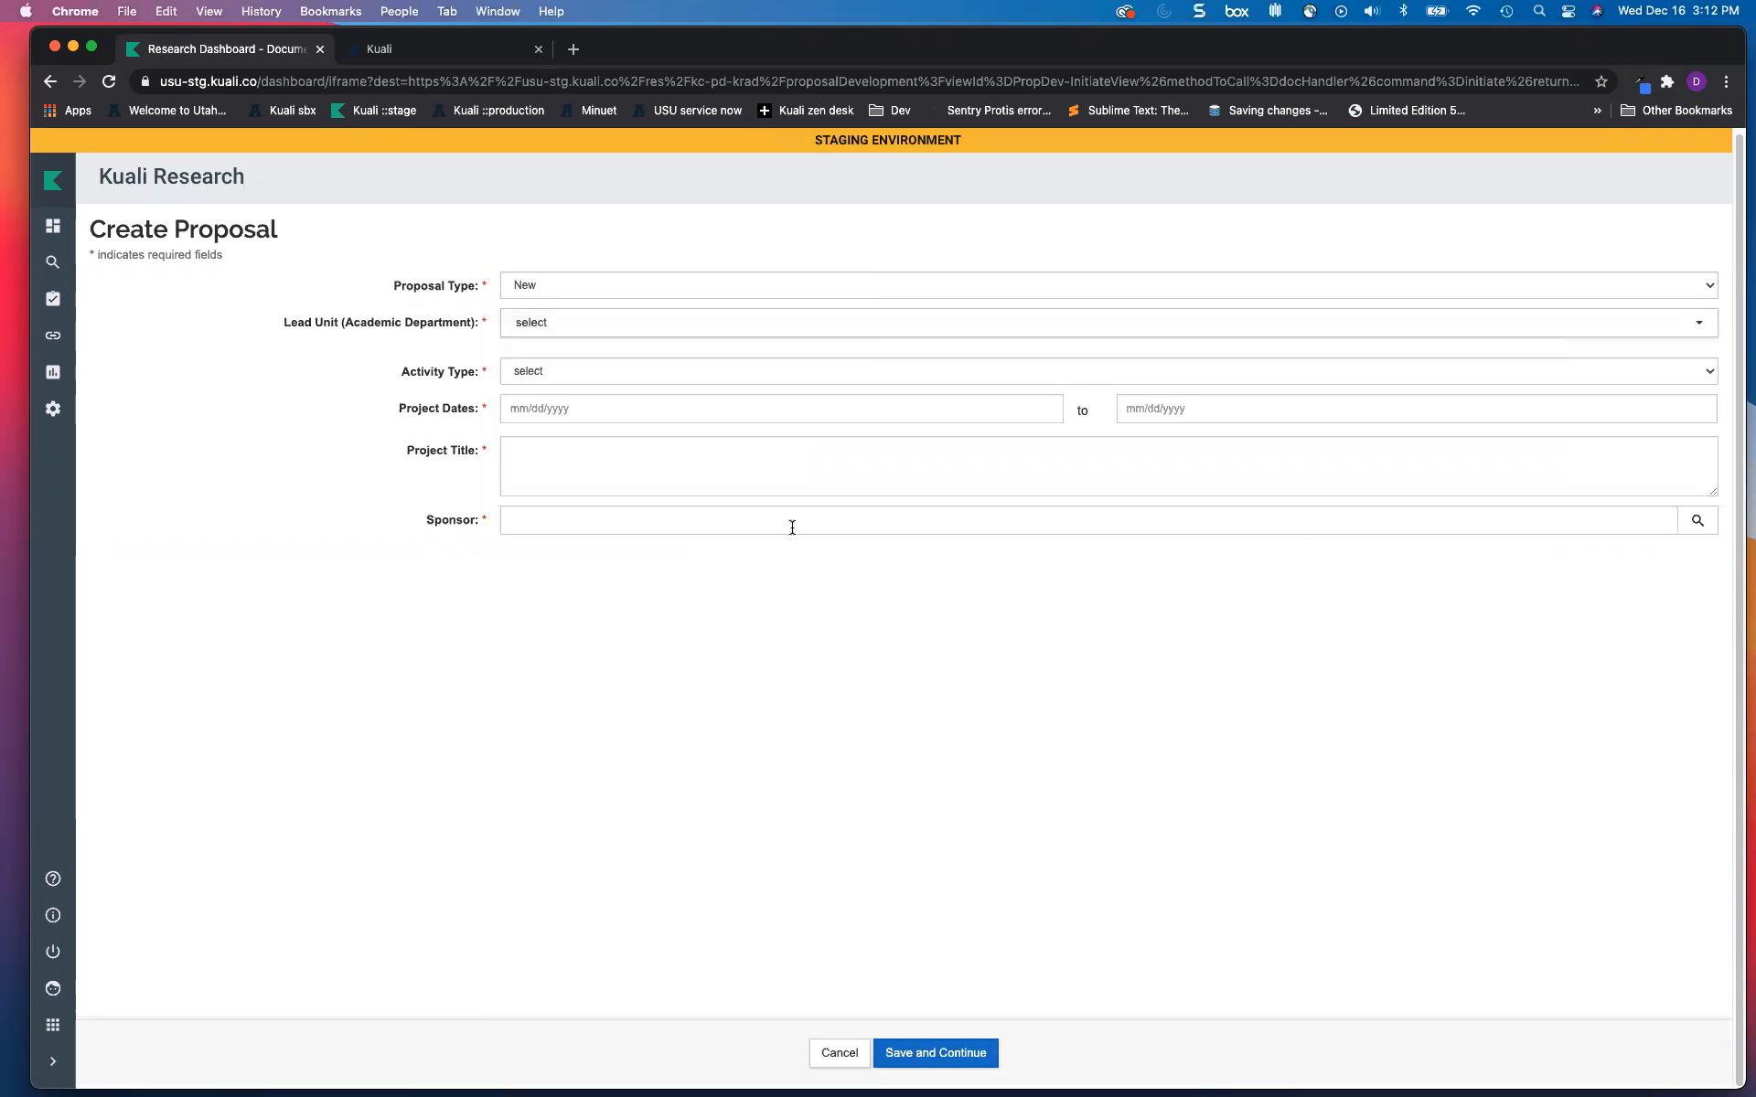
{"action": "left_click", "coordinate": [569, 331]}
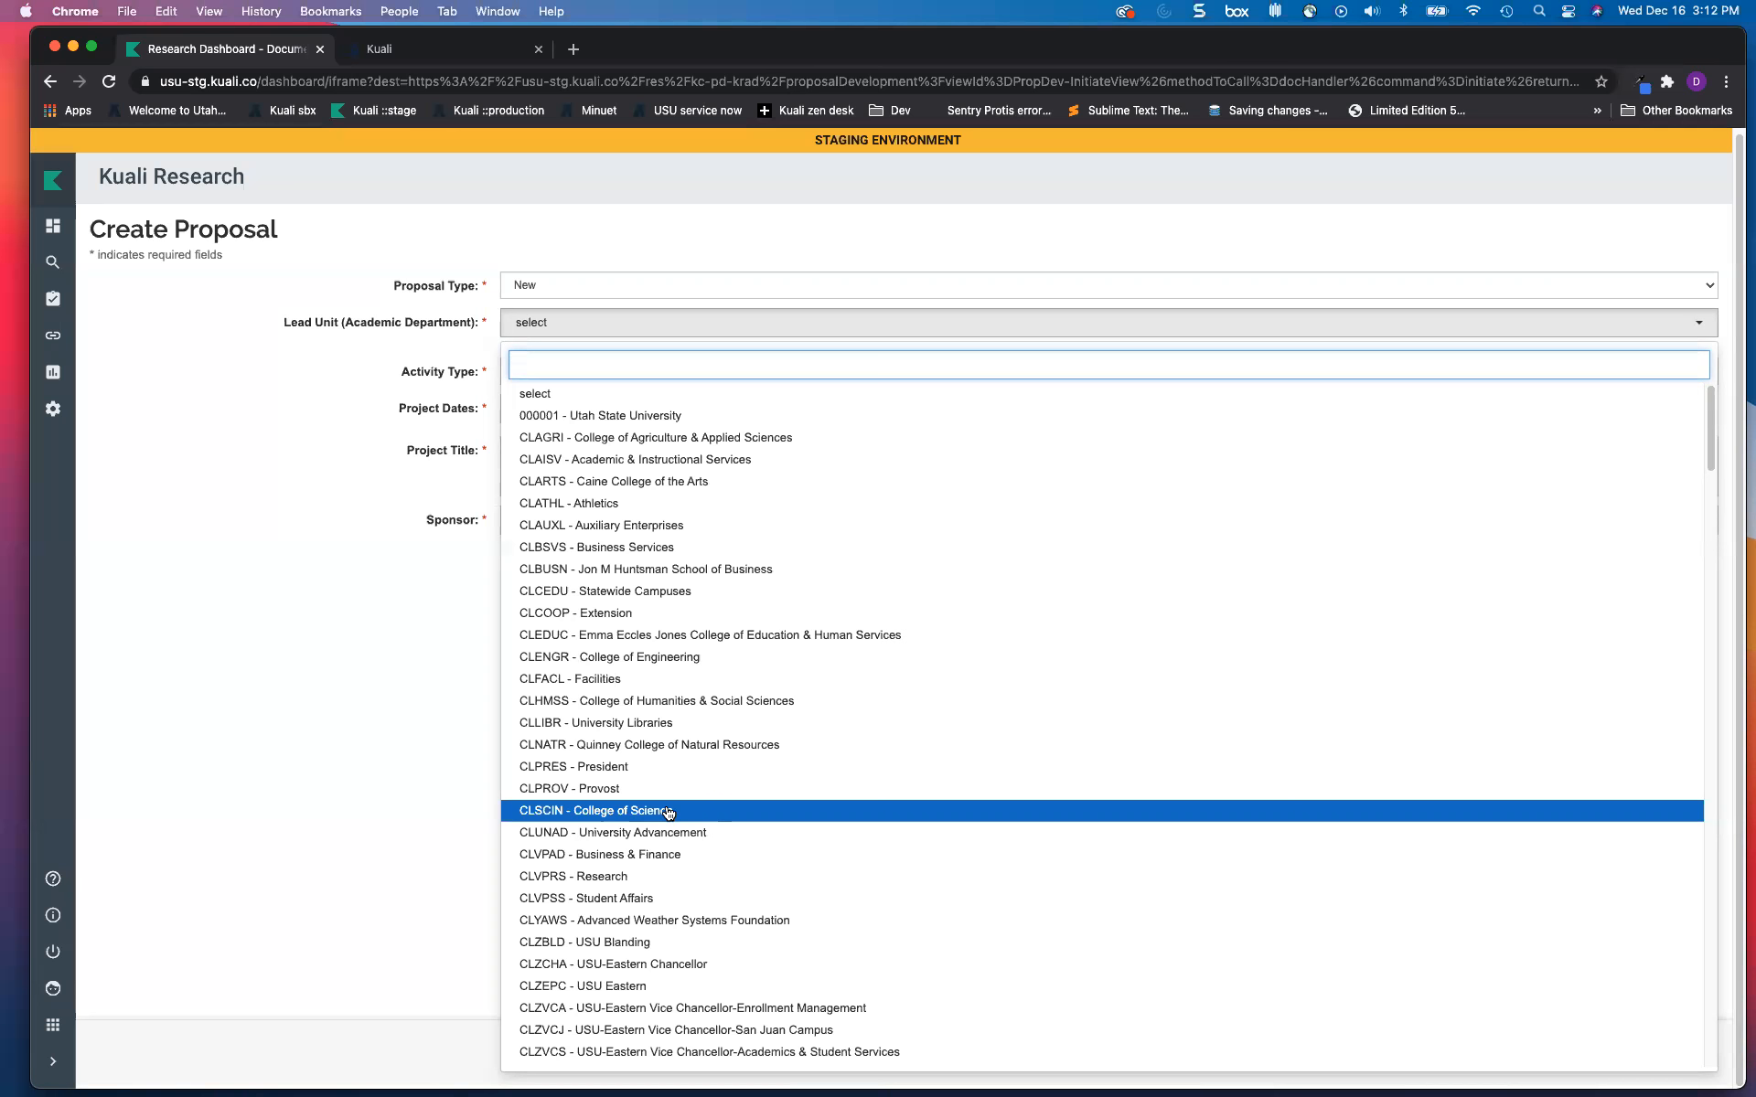
{"action": "scroll", "coordinate": [669, 813], "scroll_direction": "down", "scroll_amount": 5}
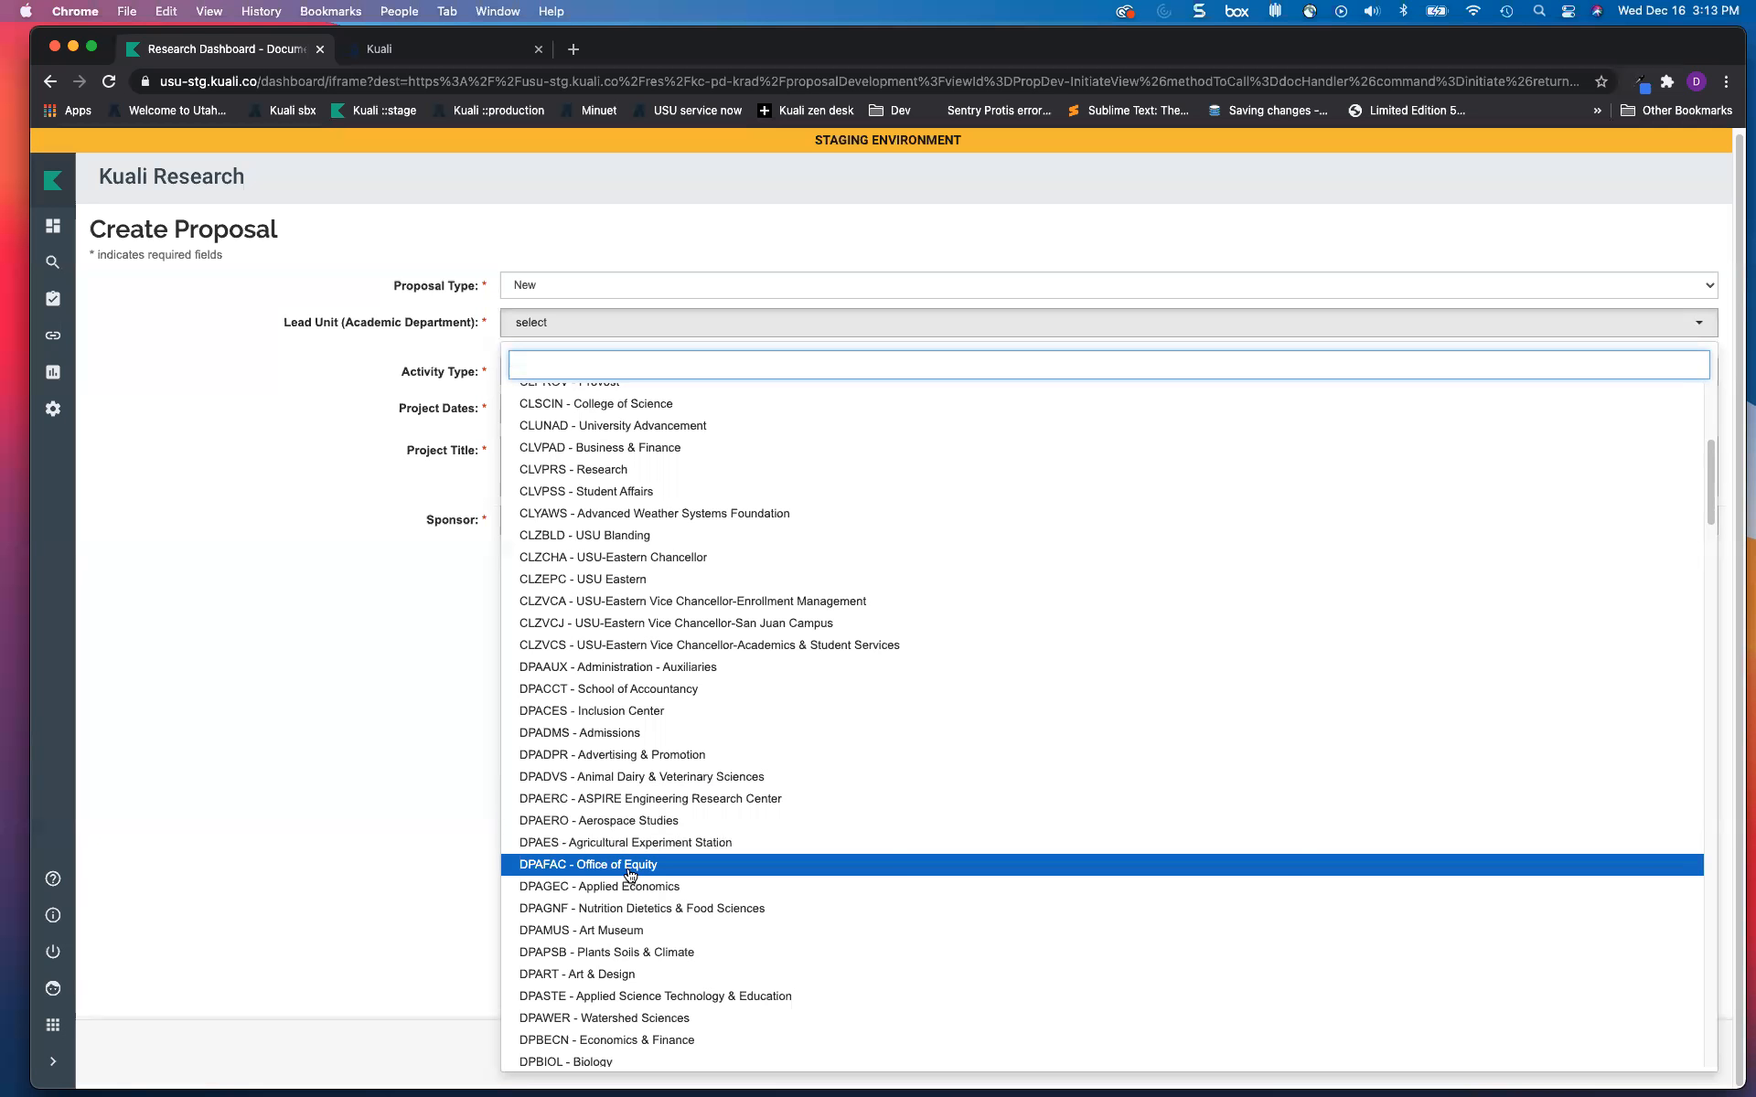
{"action": "scroll", "coordinate": [611, 933], "scroll_direction": "down", "scroll_amount": 1}
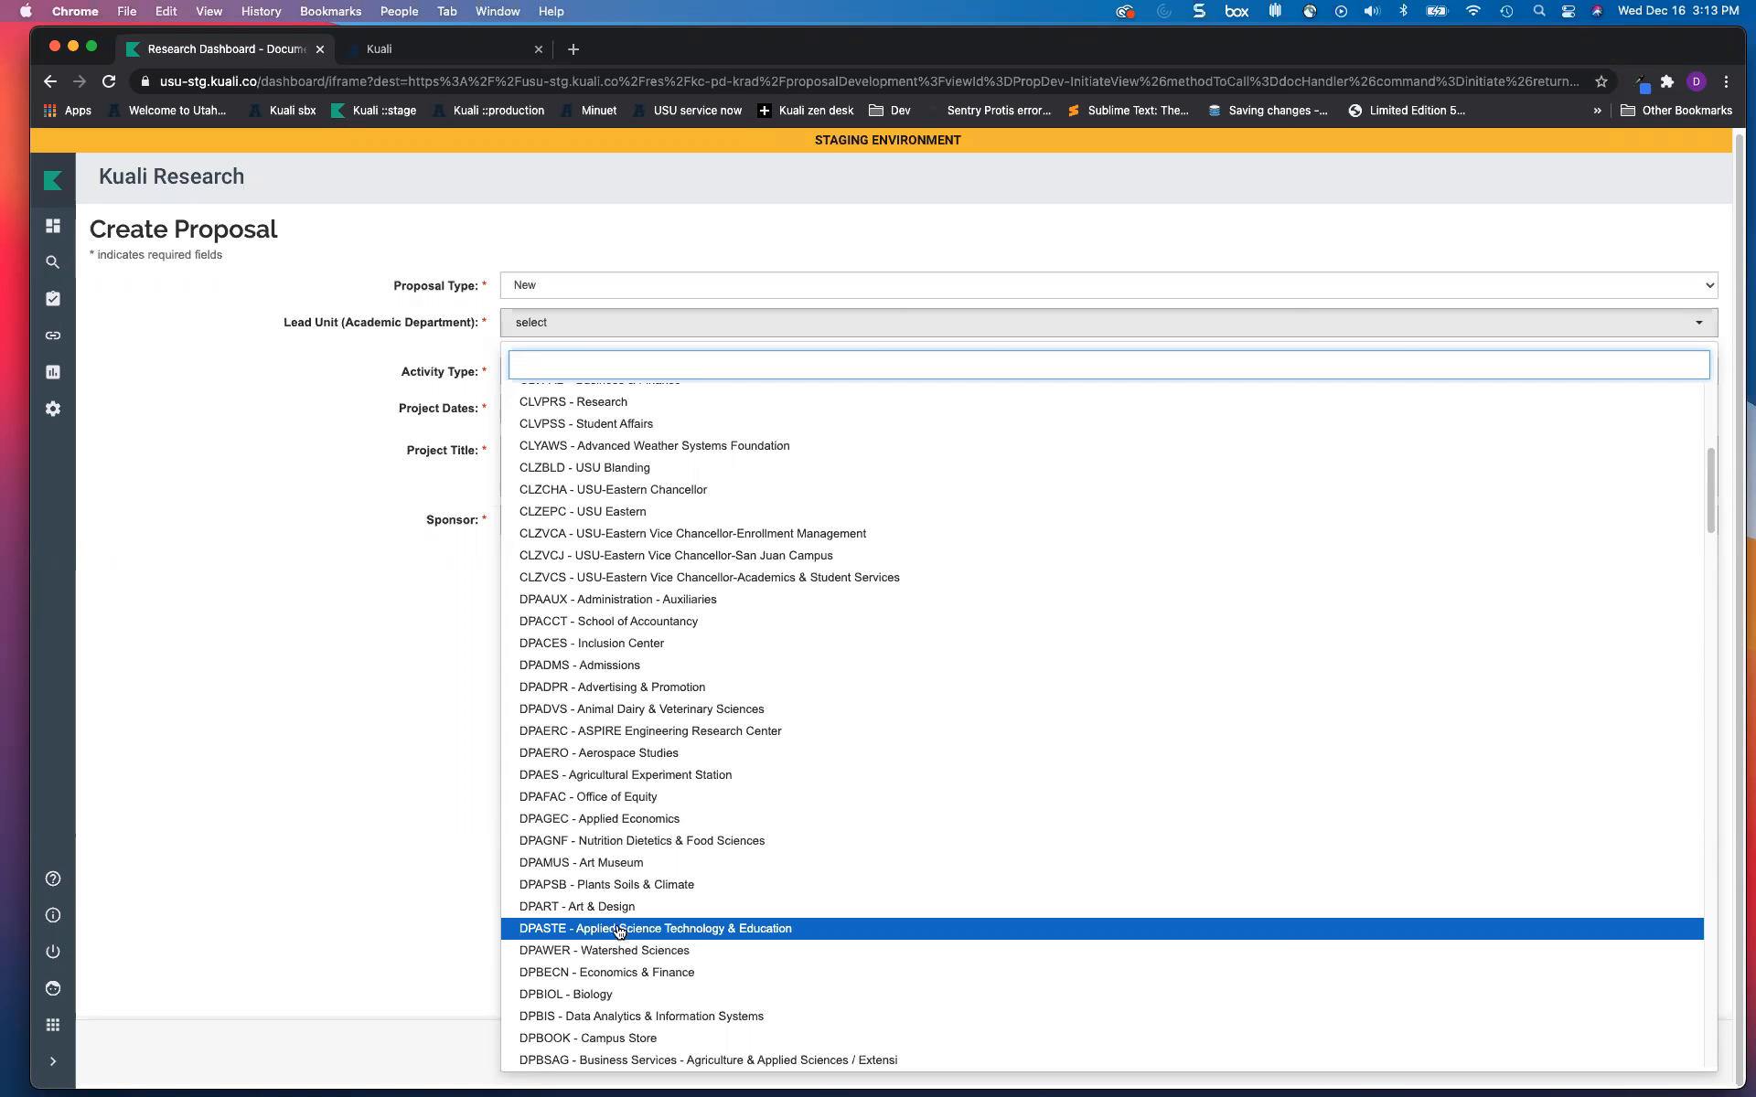
{"action": "scroll", "coordinate": [631, 933], "scroll_direction": "down", "scroll_amount": 2}
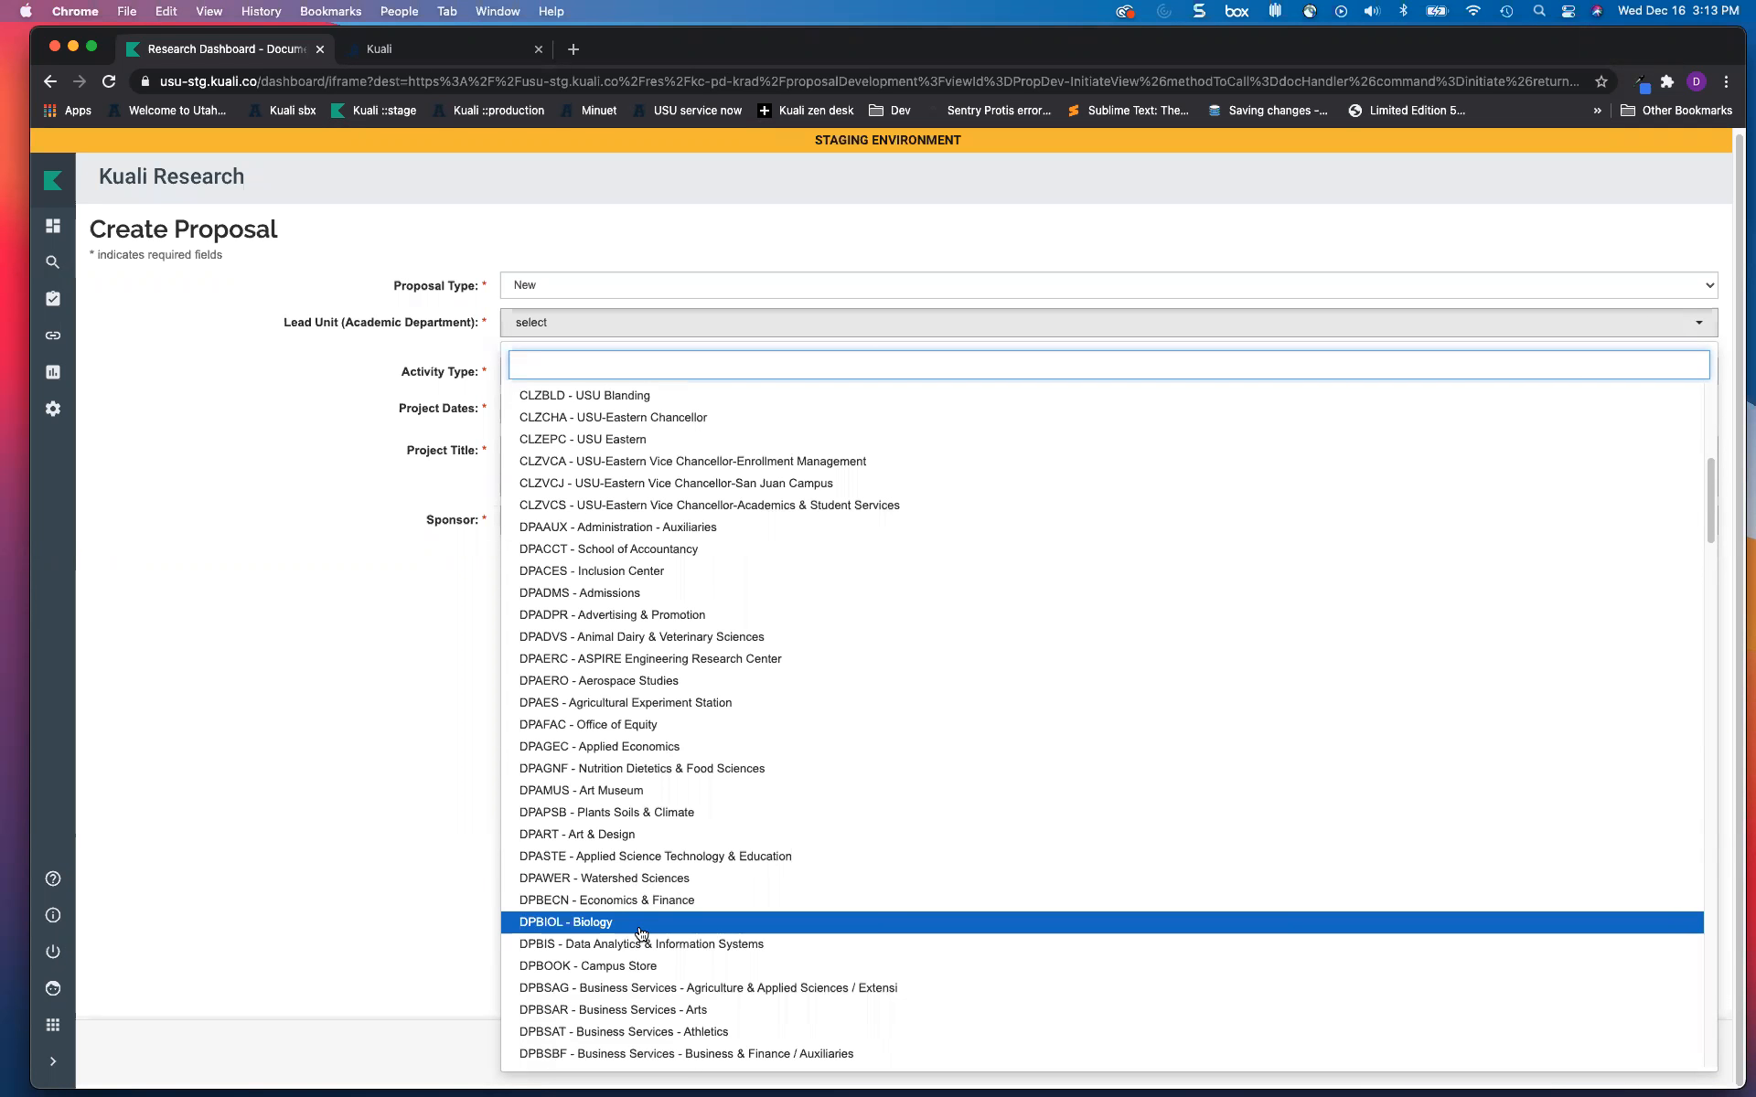
{"action": "type", "text": "dpvprs"}
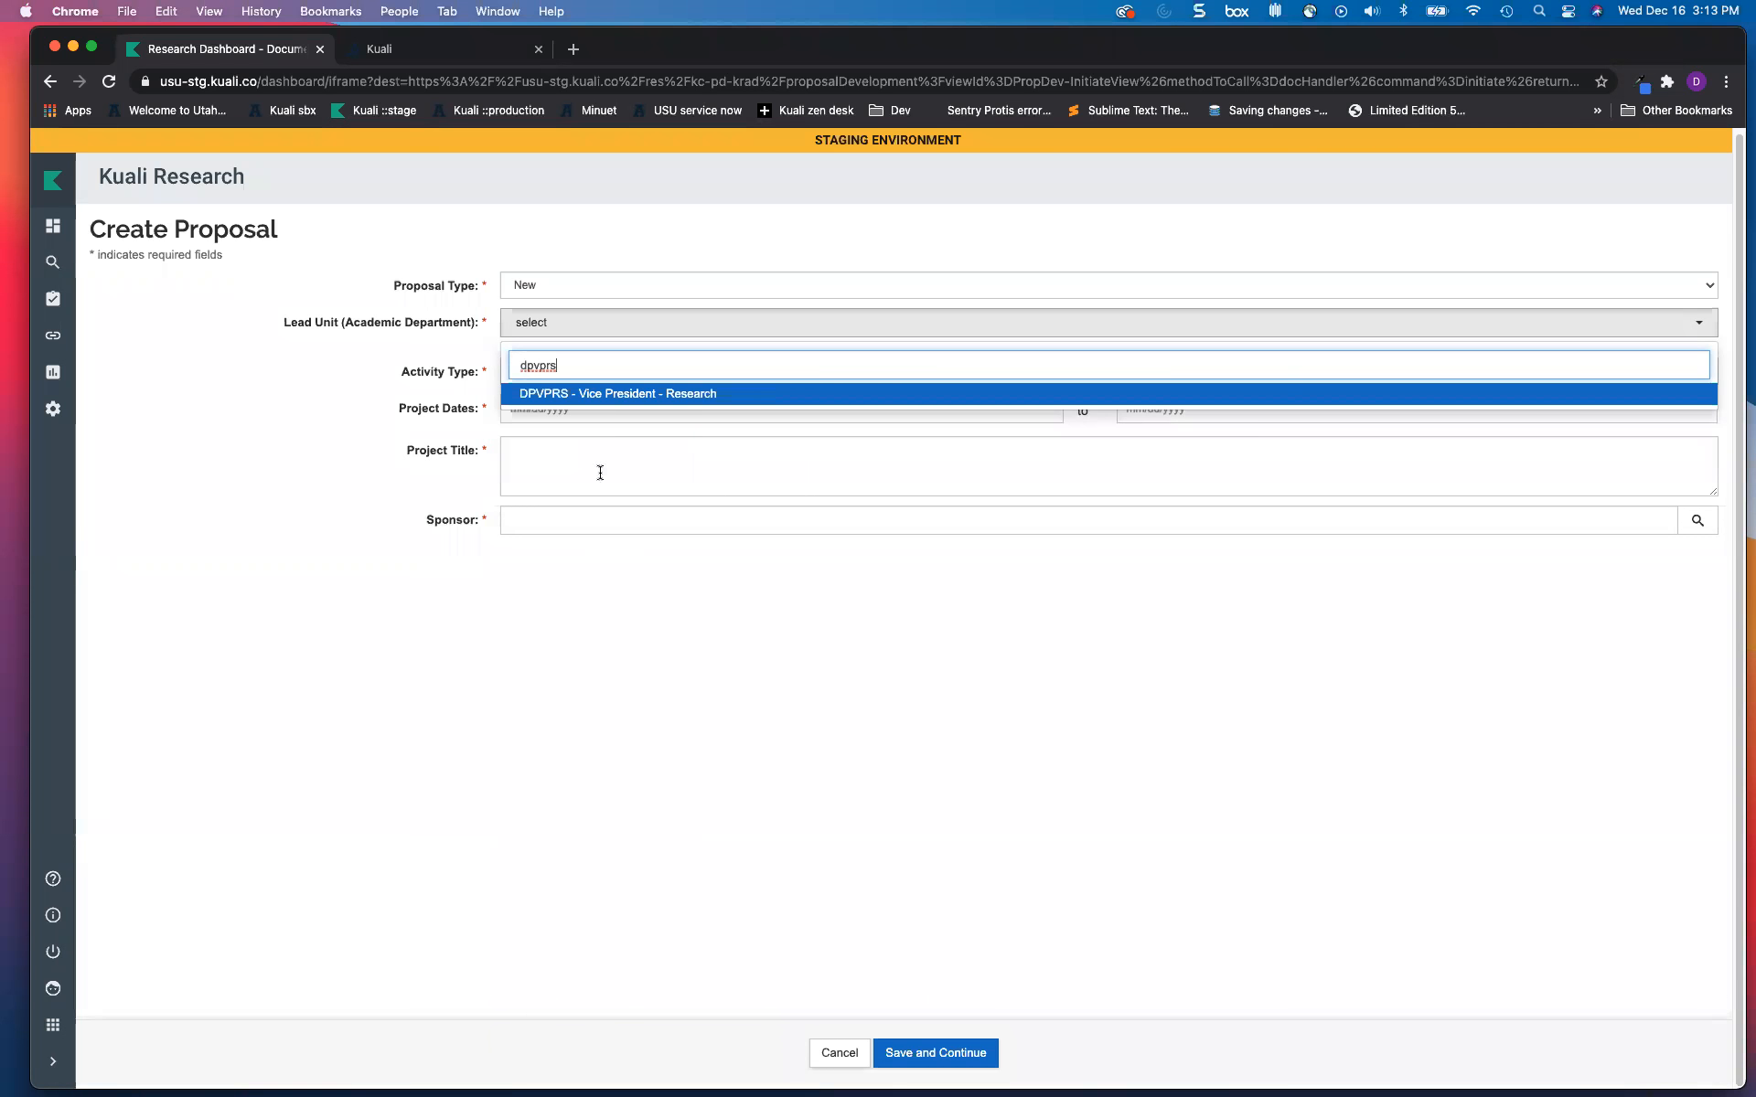
{"action": "key", "text": "Return"}
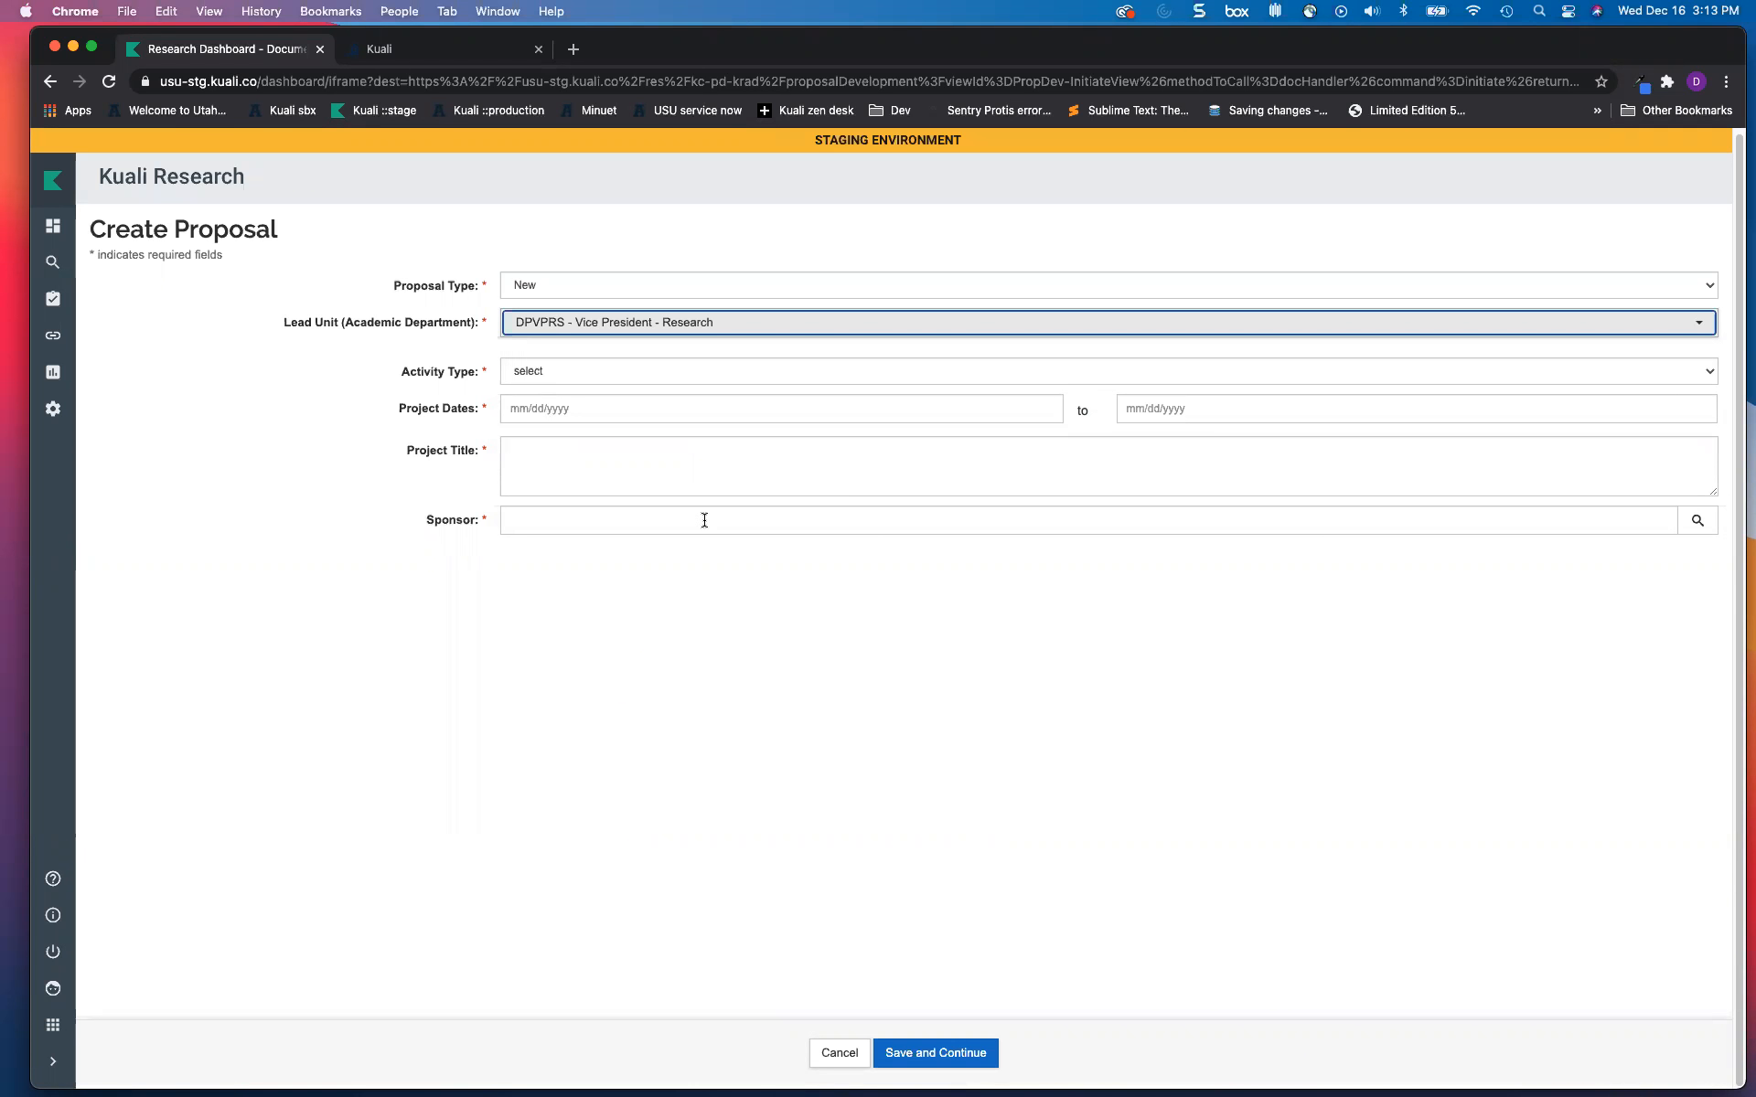
Step: Choose Research Basic as the activity type
{"action": "left_click", "coordinate": [600, 375]}
{"action": "key", "text": "Down"}
{"action": "key", "text": "Down"}
{"action": "key", "text": "Down"}
{"action": "key", "text": "Down"}
{"action": "key", "text": "Down"}
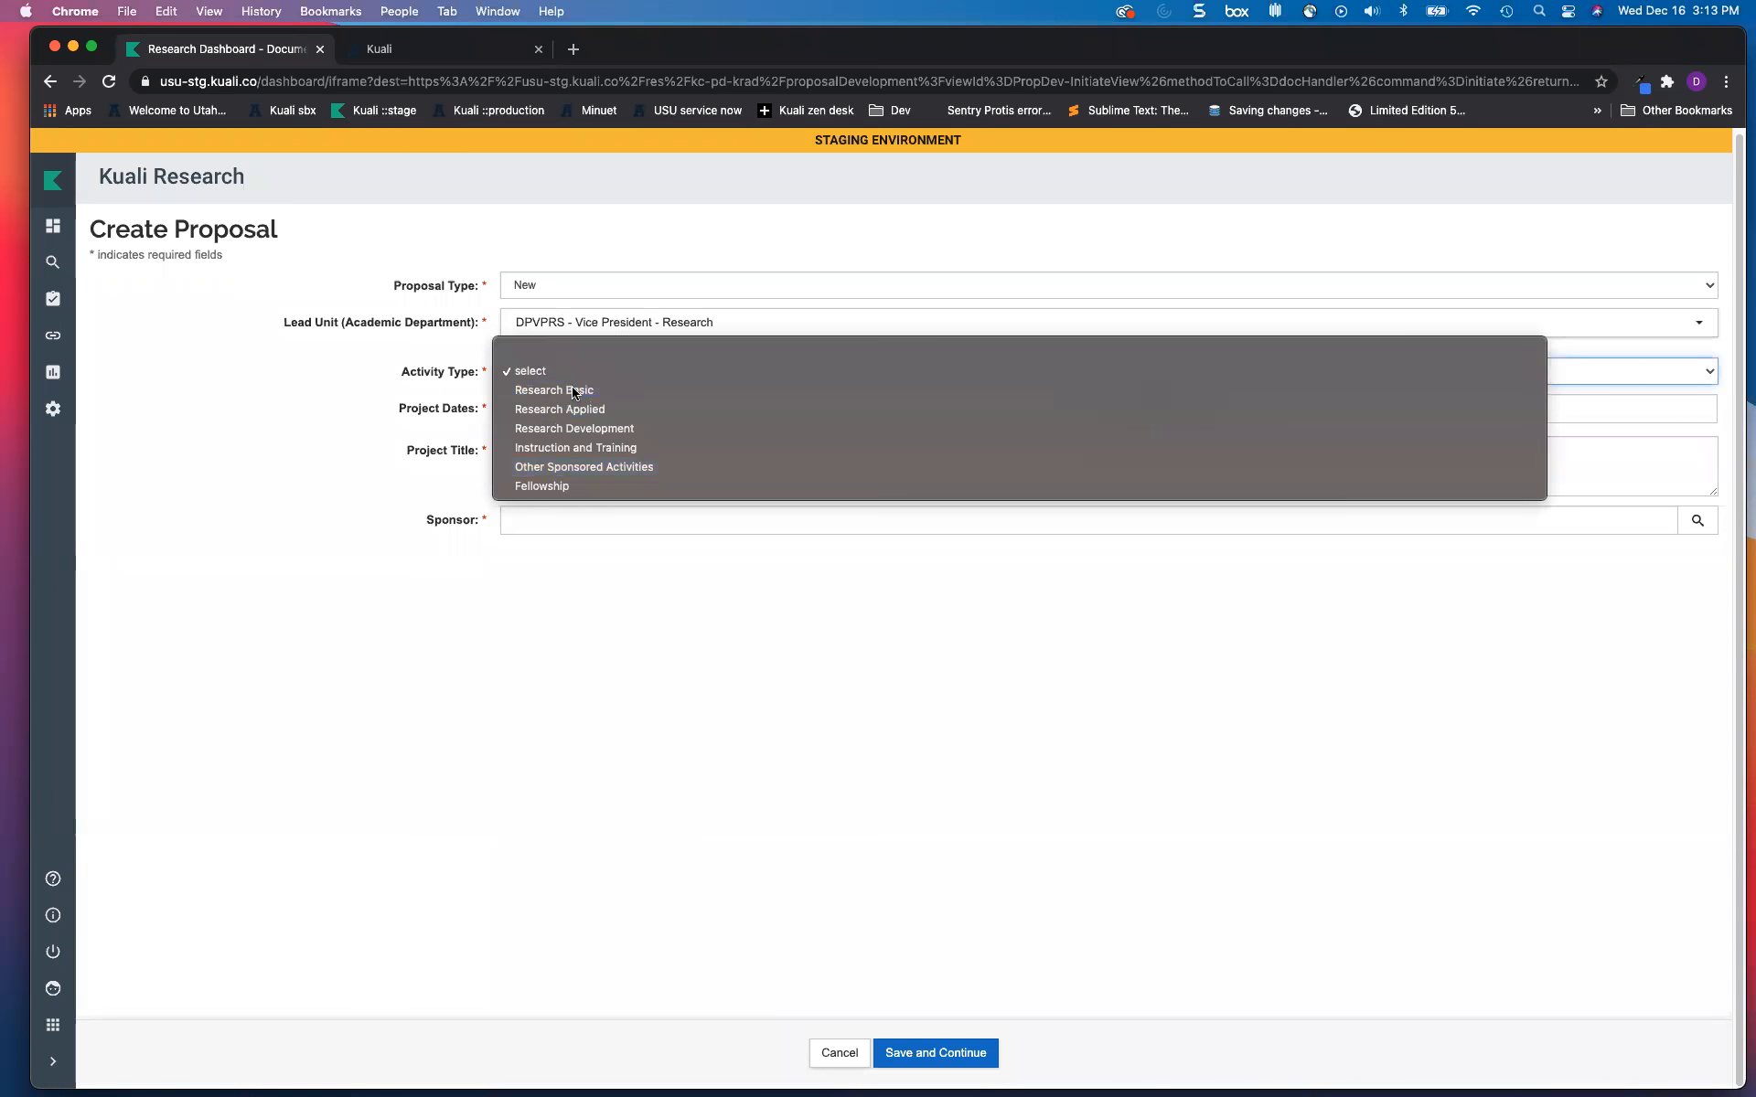
{"action": "left_click", "coordinate": [578, 391]}
Step: Enter project dates 03/01/2021 to 02/28/2024
{"action": "left_click", "coordinate": [616, 415]}
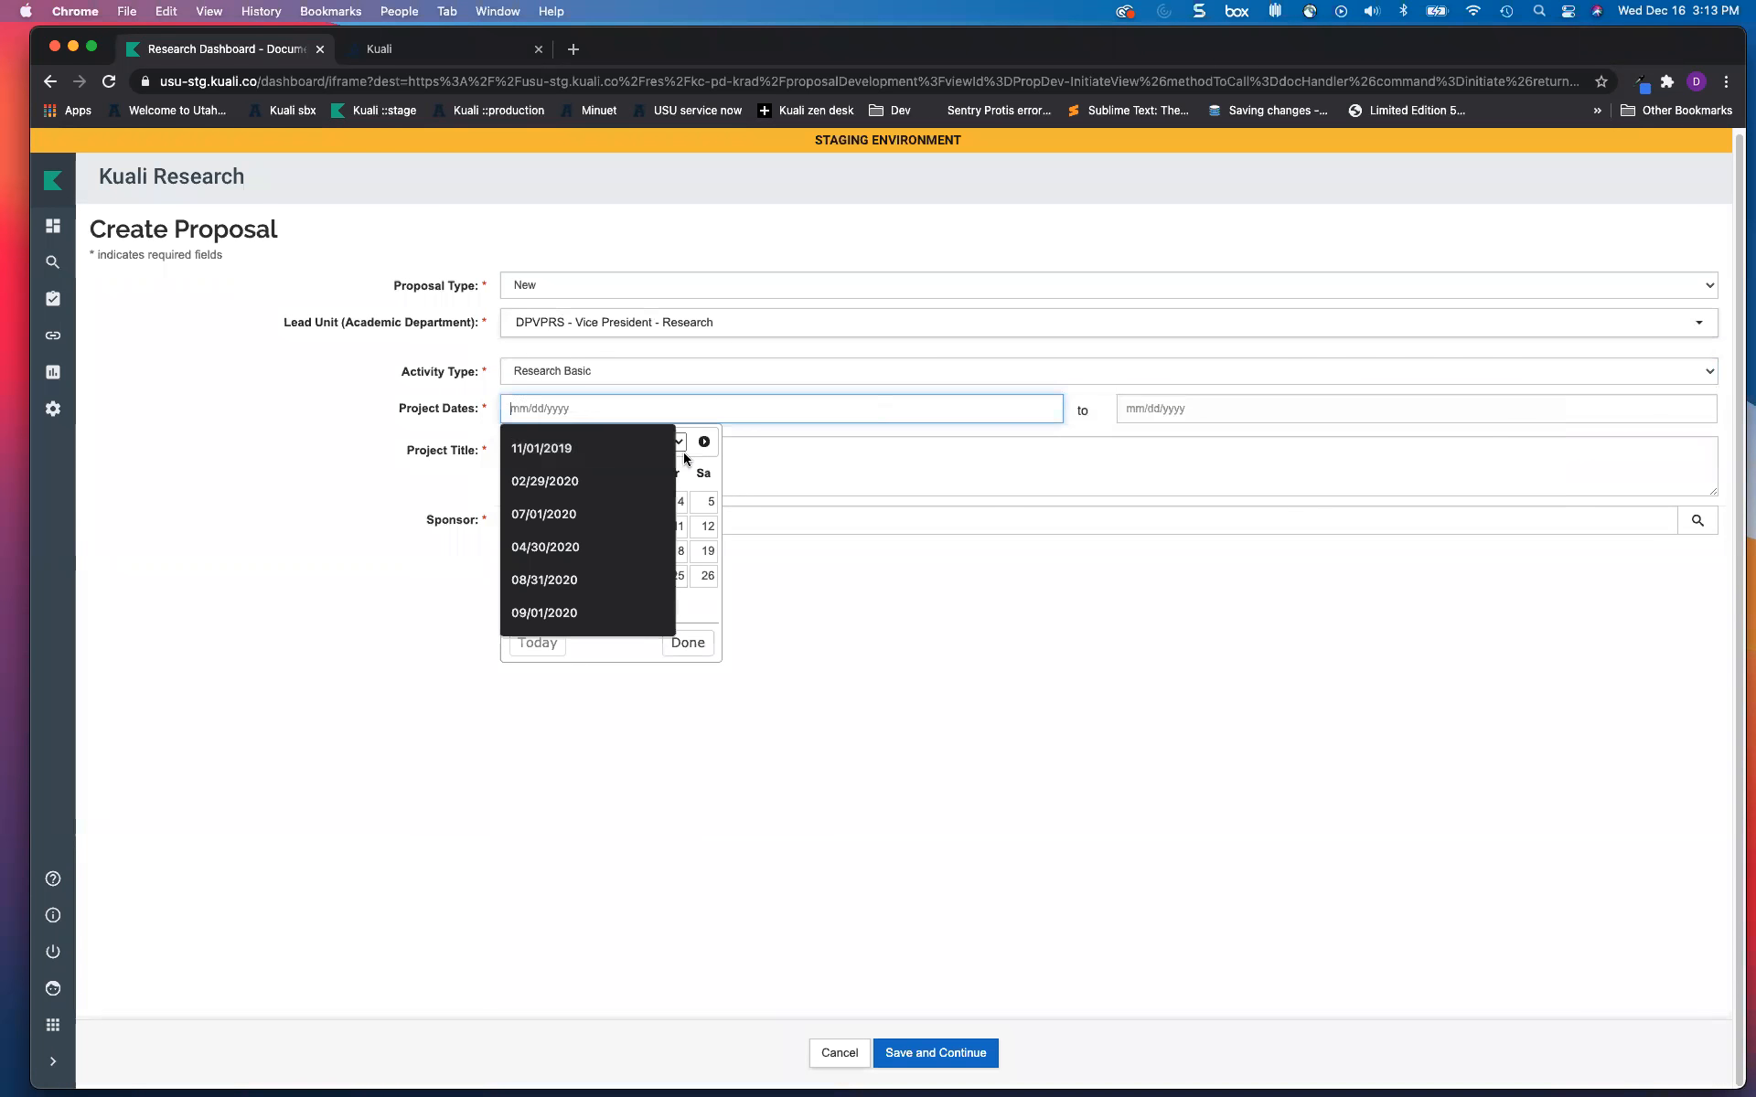
{"action": "left_click", "coordinate": [590, 481]}
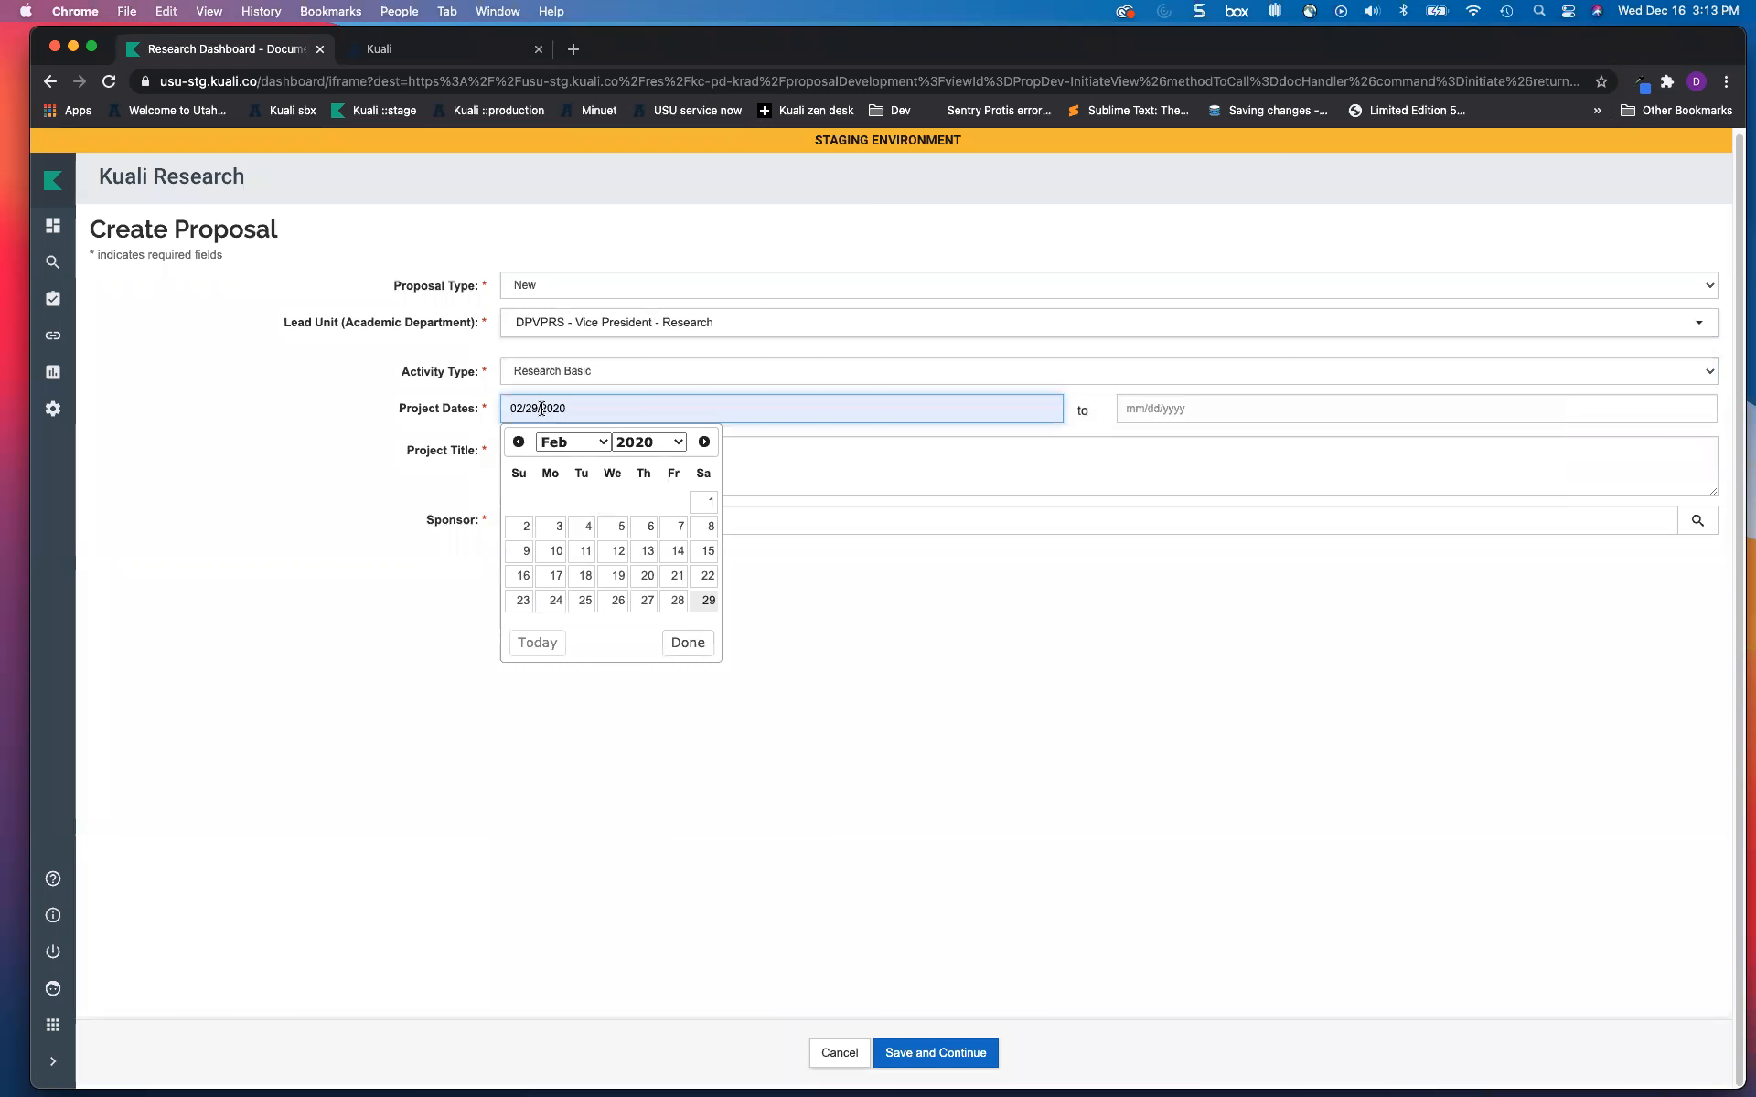
{"action": "key", "text": "BackSpace"}
{"action": "type", "text": "1"}
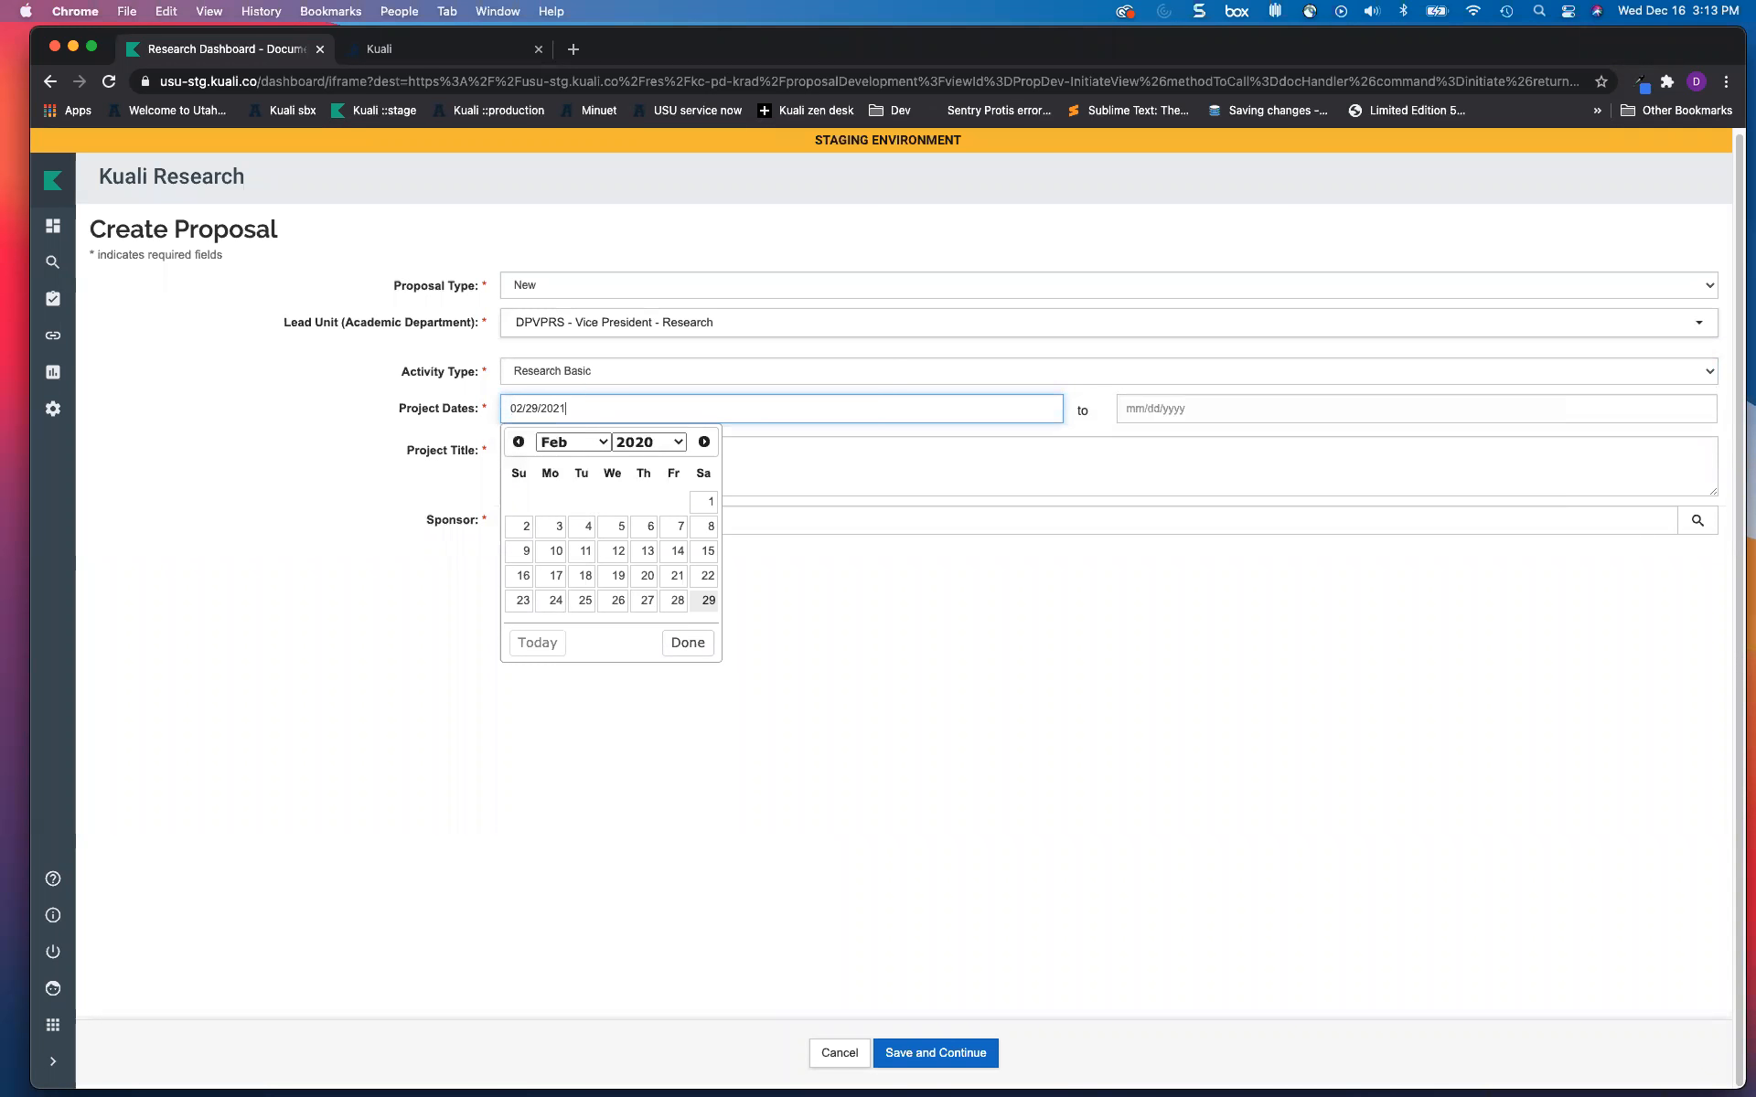
{"action": "left_click", "coordinate": [1209, 405]}
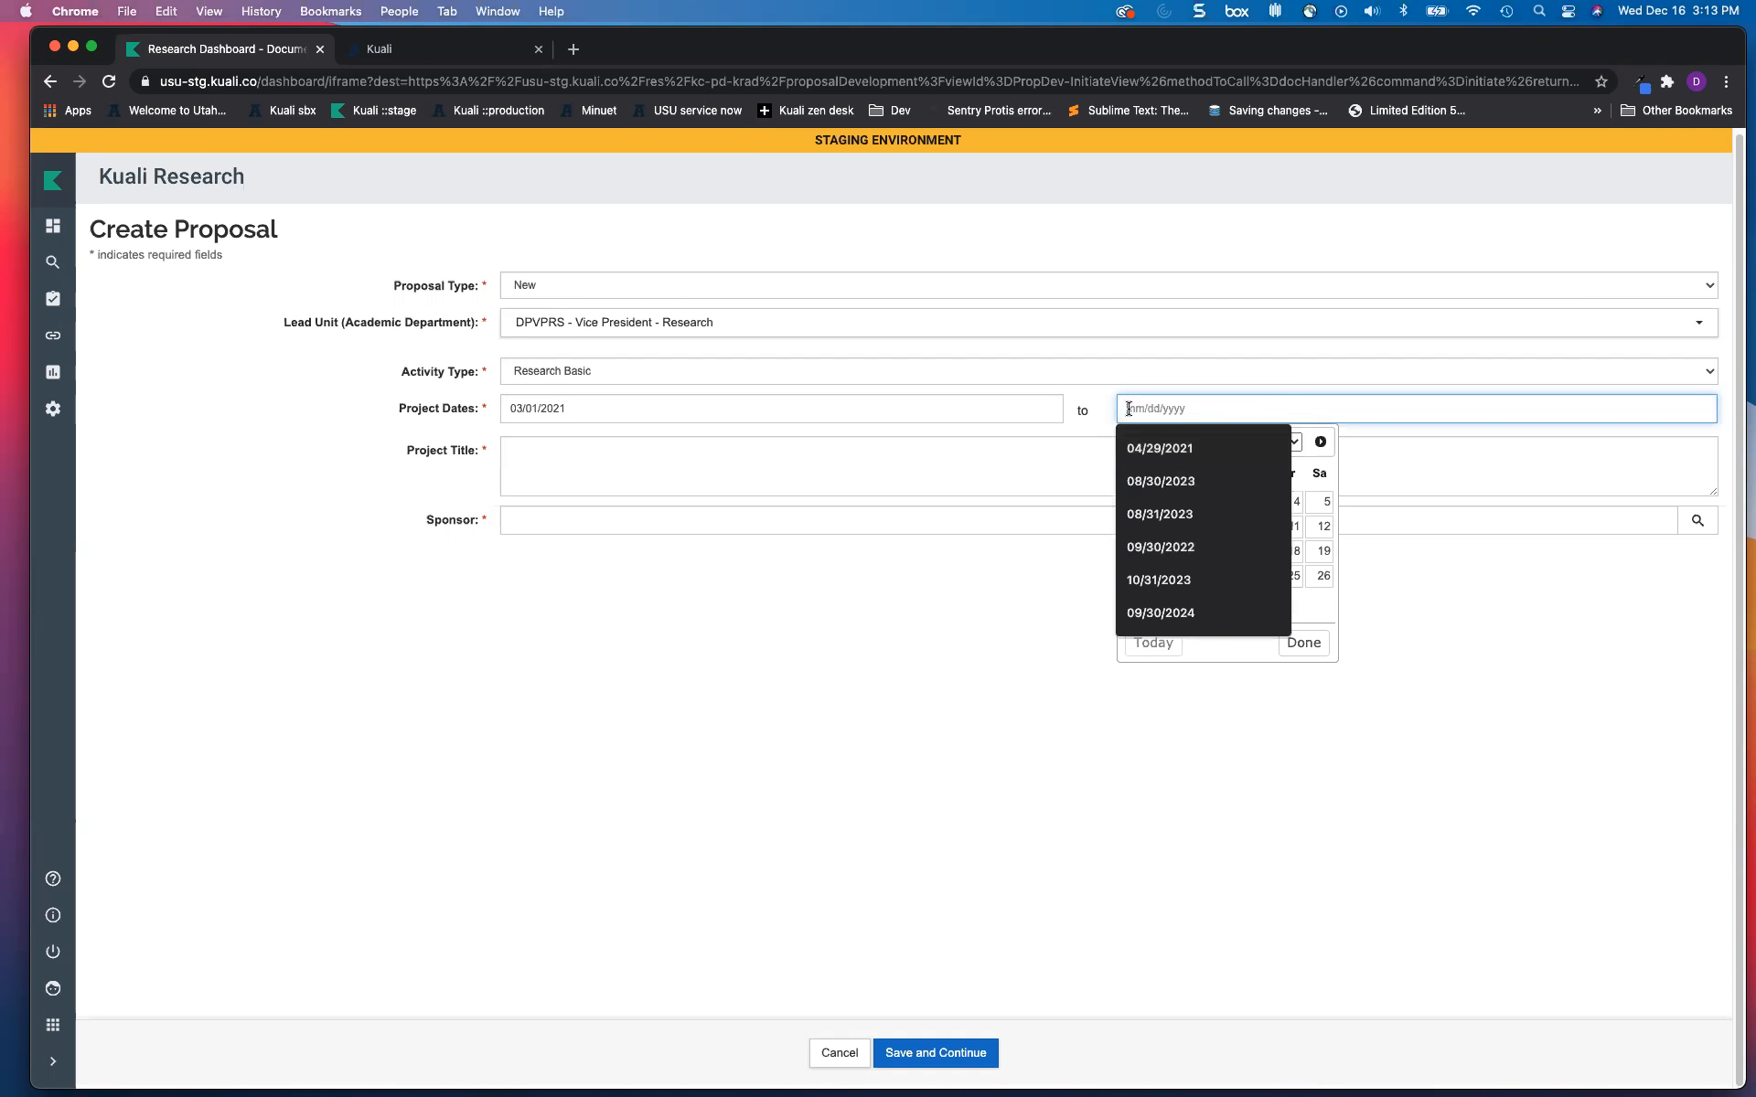
{"action": "type", "text": "02"}
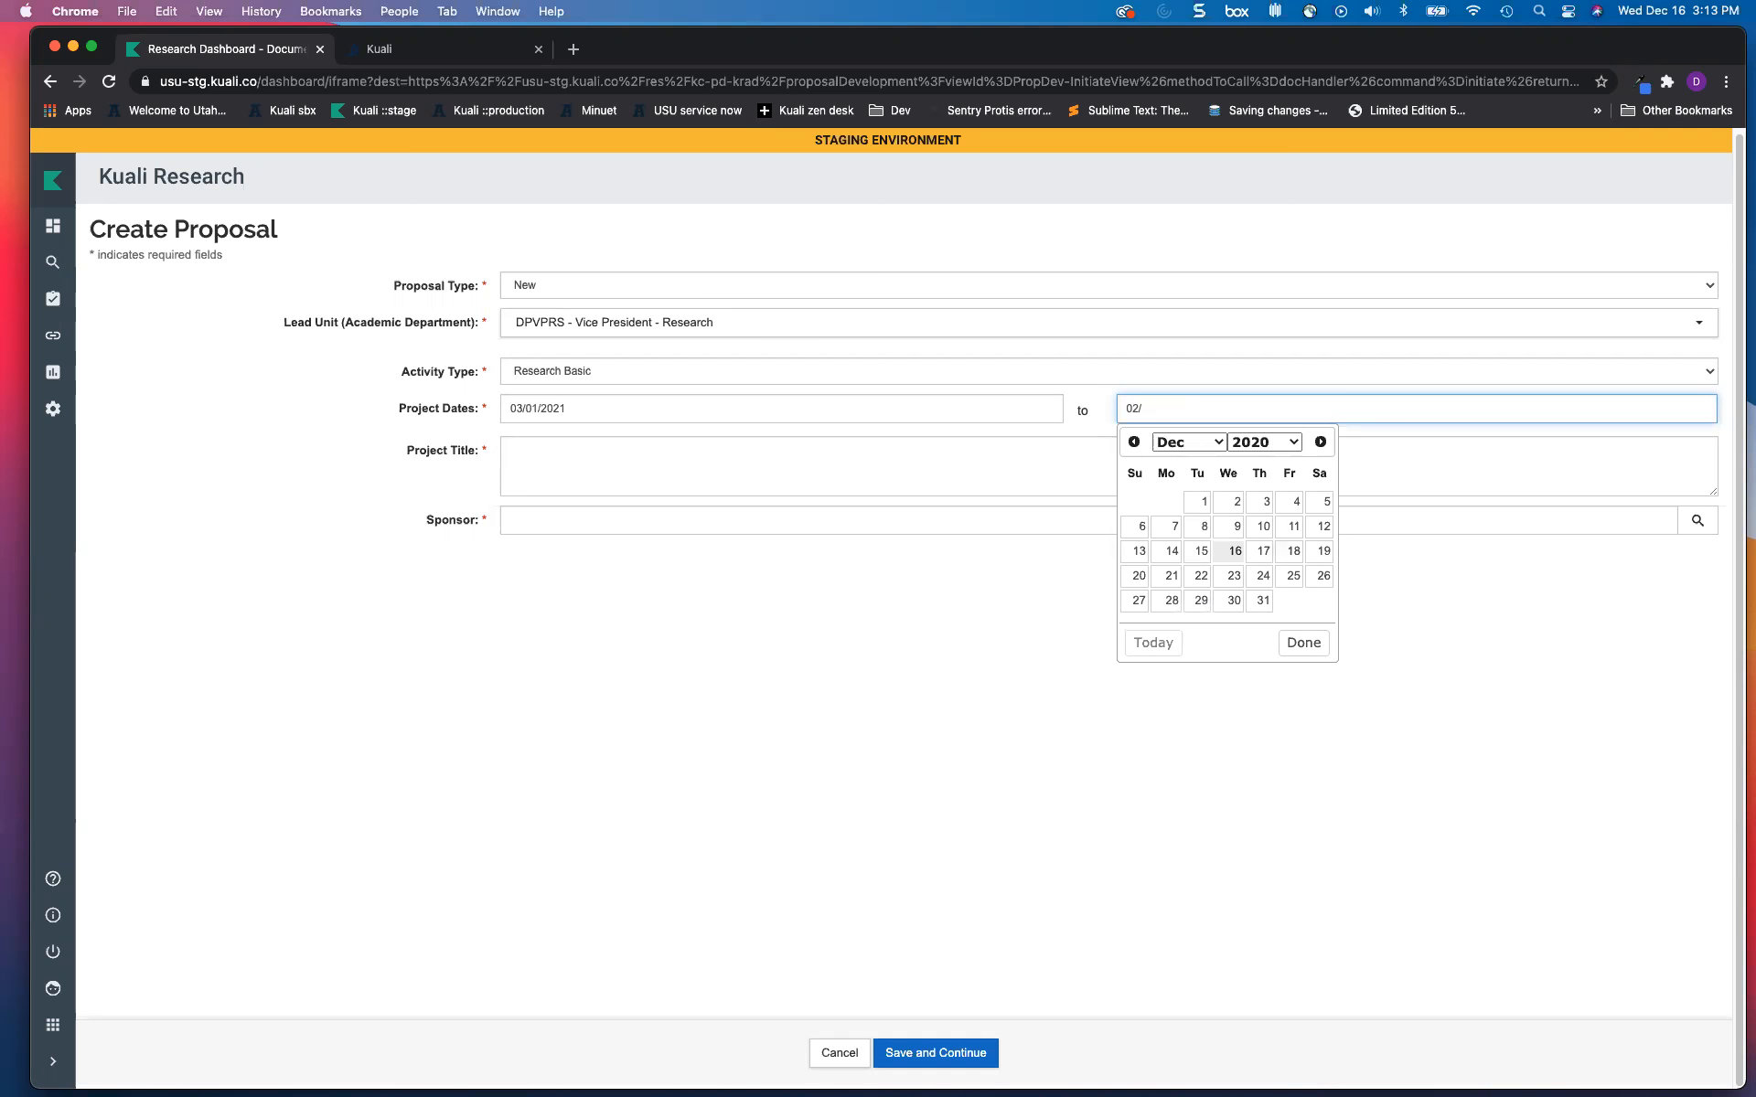
{"action": "type", "text": "/28/2024"}
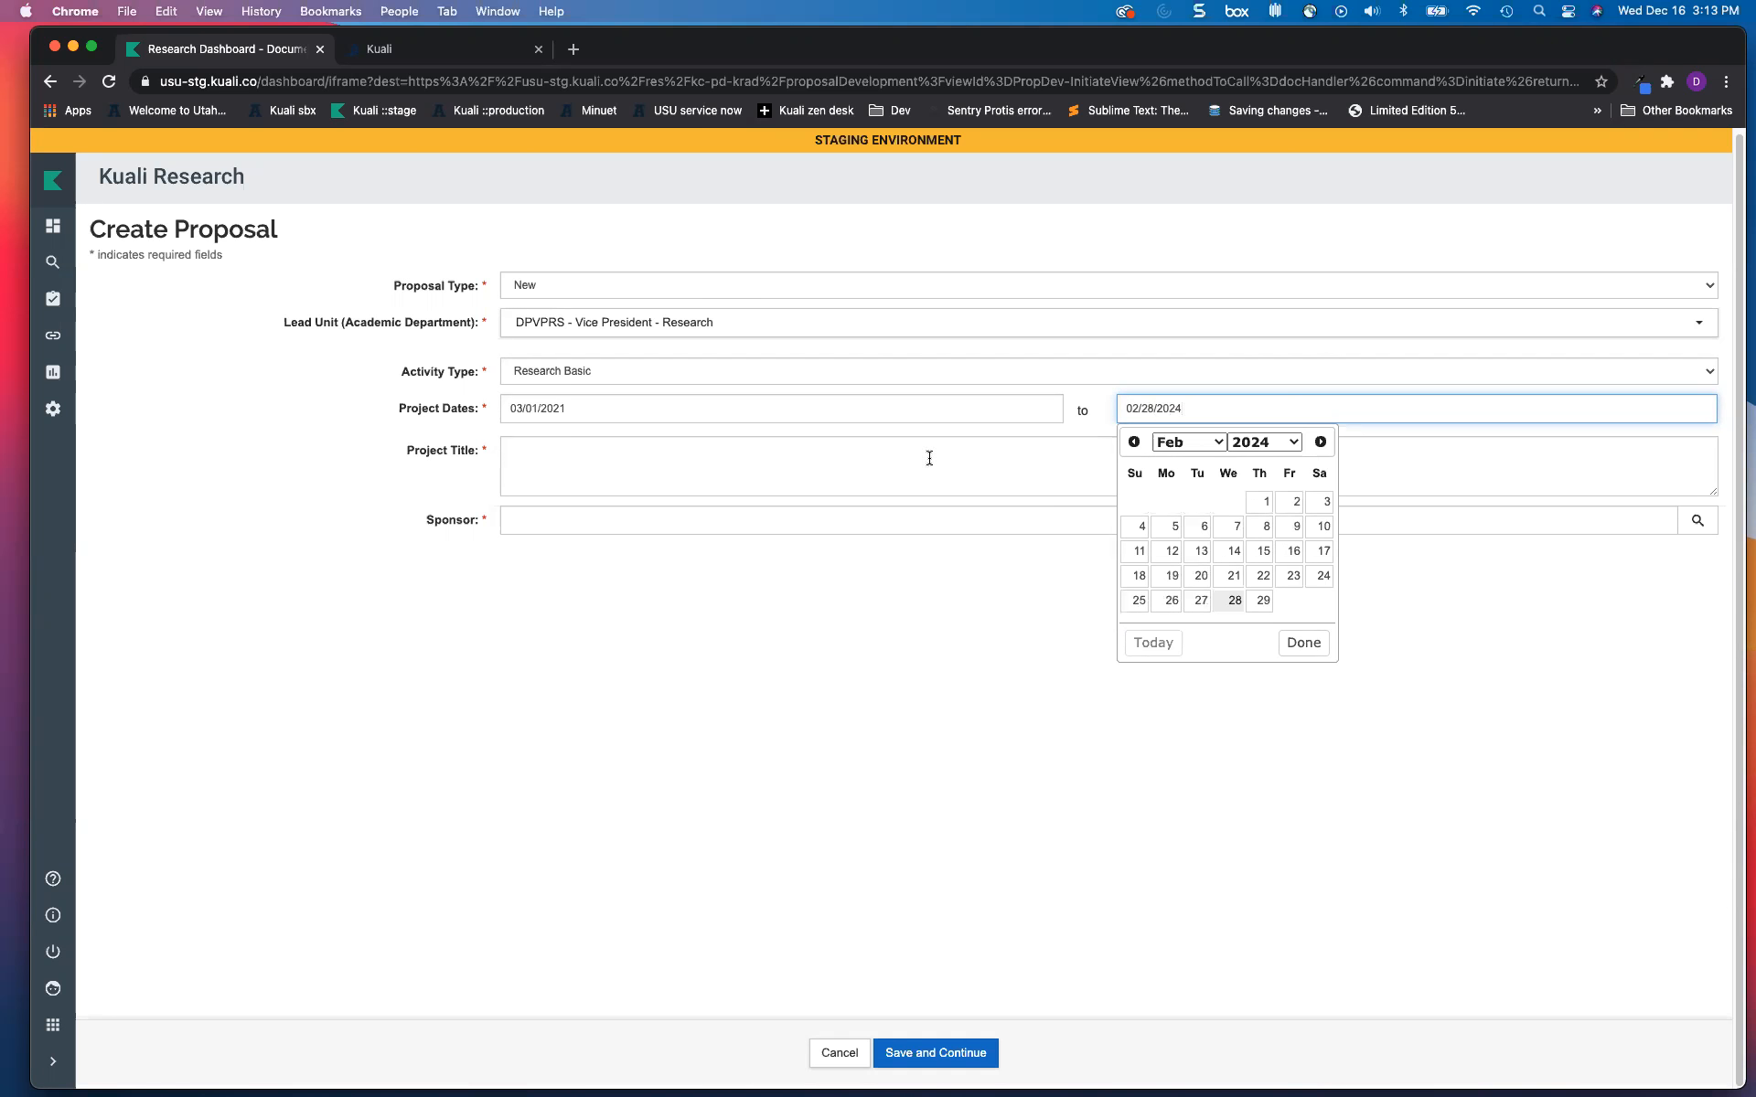
Step: Enter 'test' as the project title
{"action": "left_click", "coordinate": [813, 471]}
{"action": "type", "text": "test"}
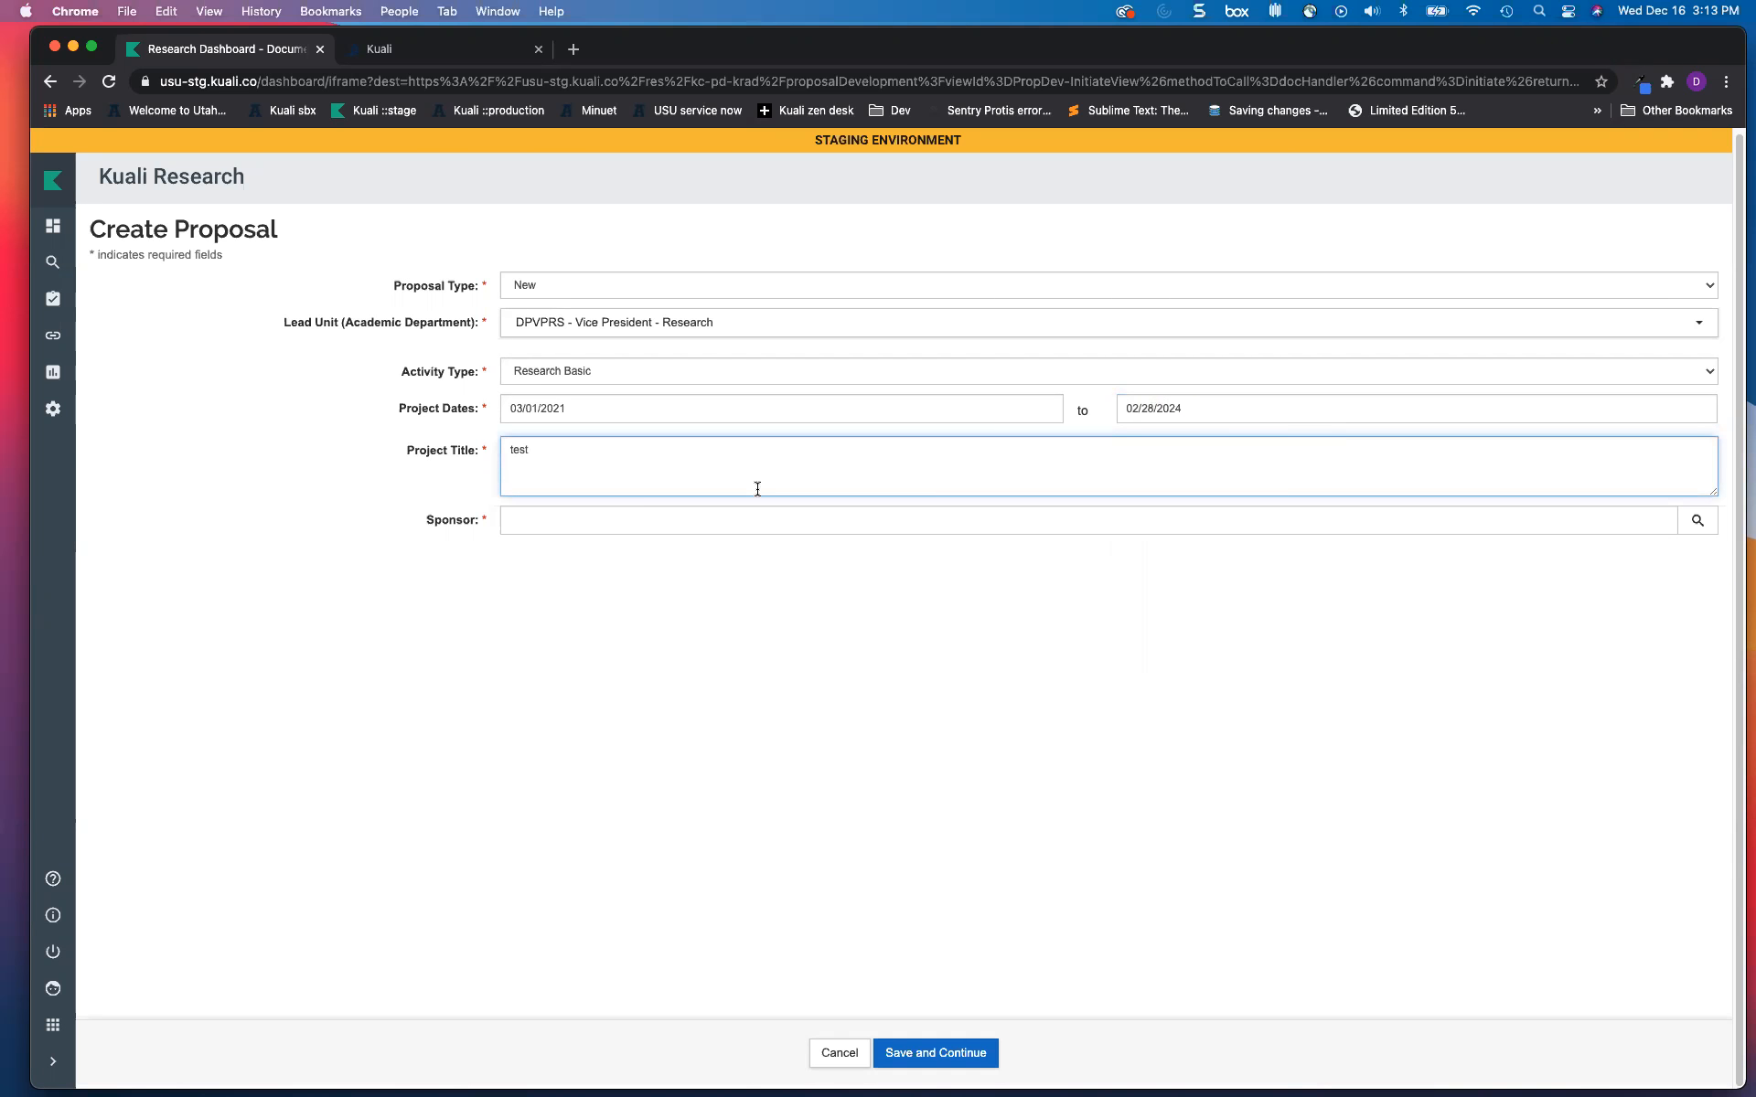
{"action": "left_click", "coordinate": [689, 525]}
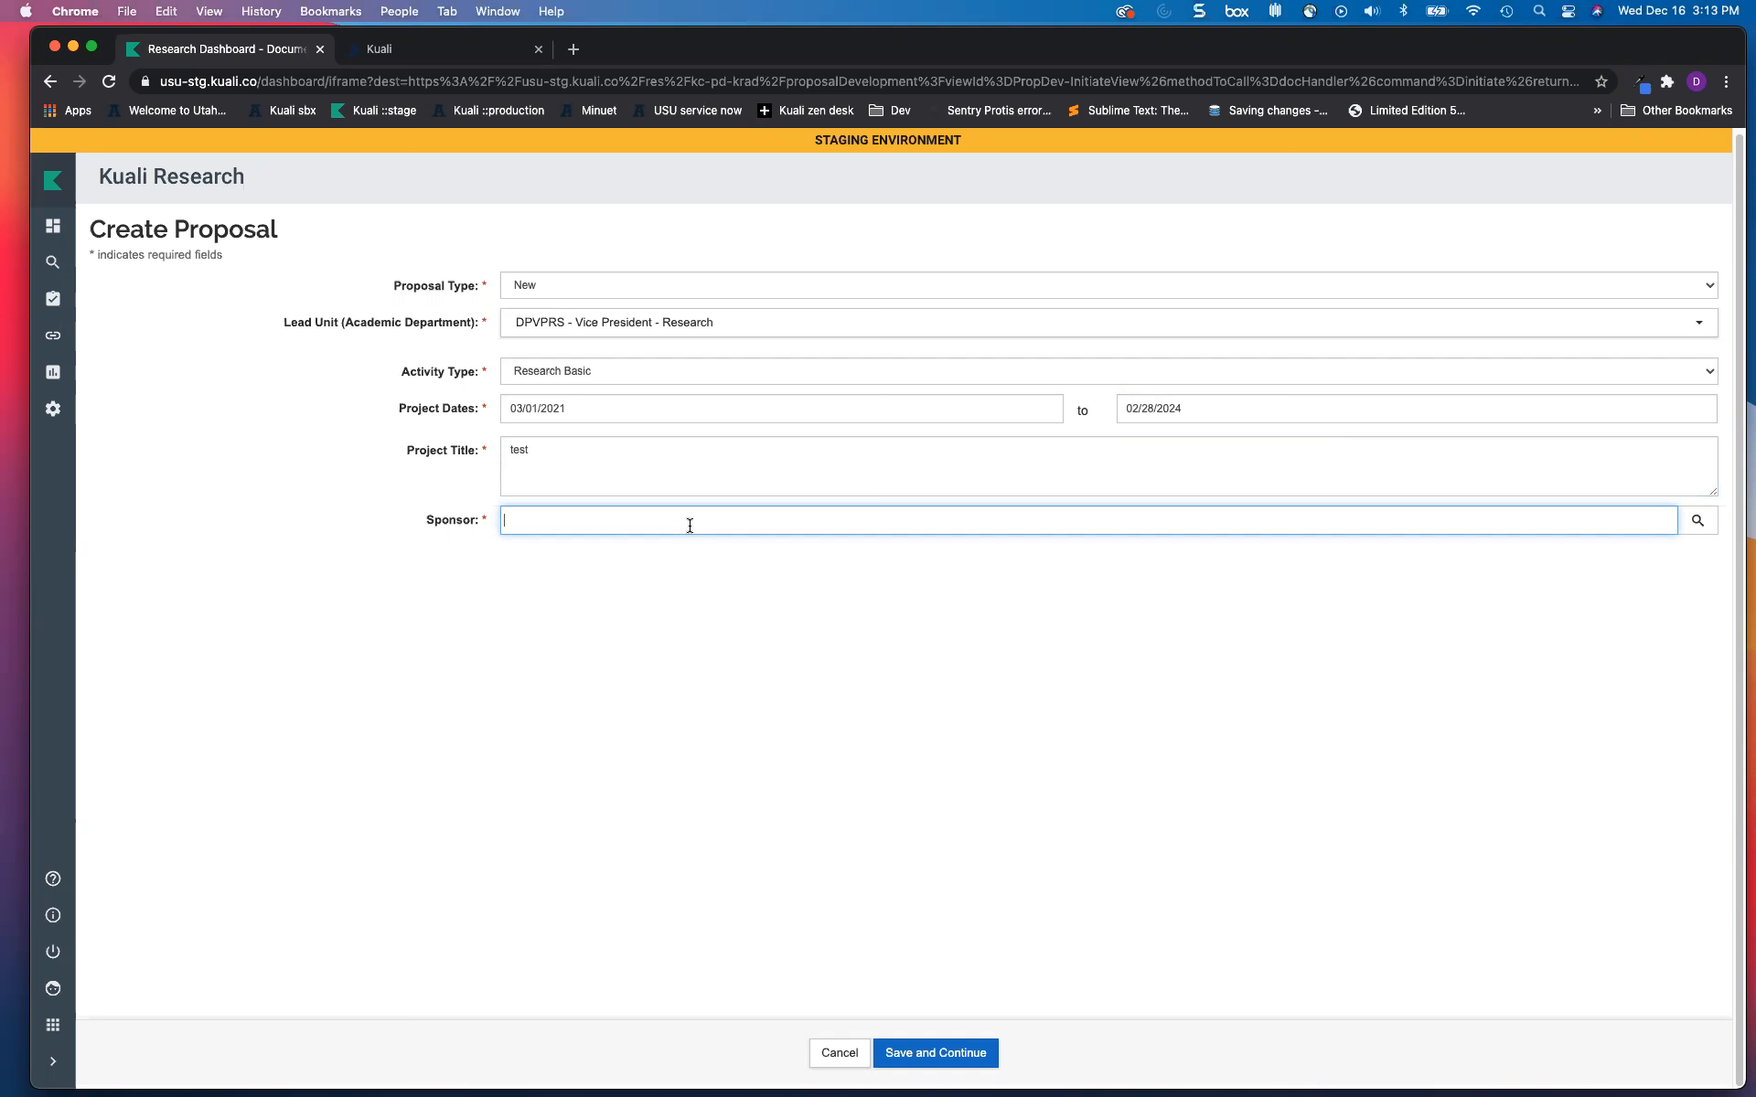
Step: Search sponsors for 'add new spon' and select 100531 Add New Sponsor
{"action": "type", "text": "N"}
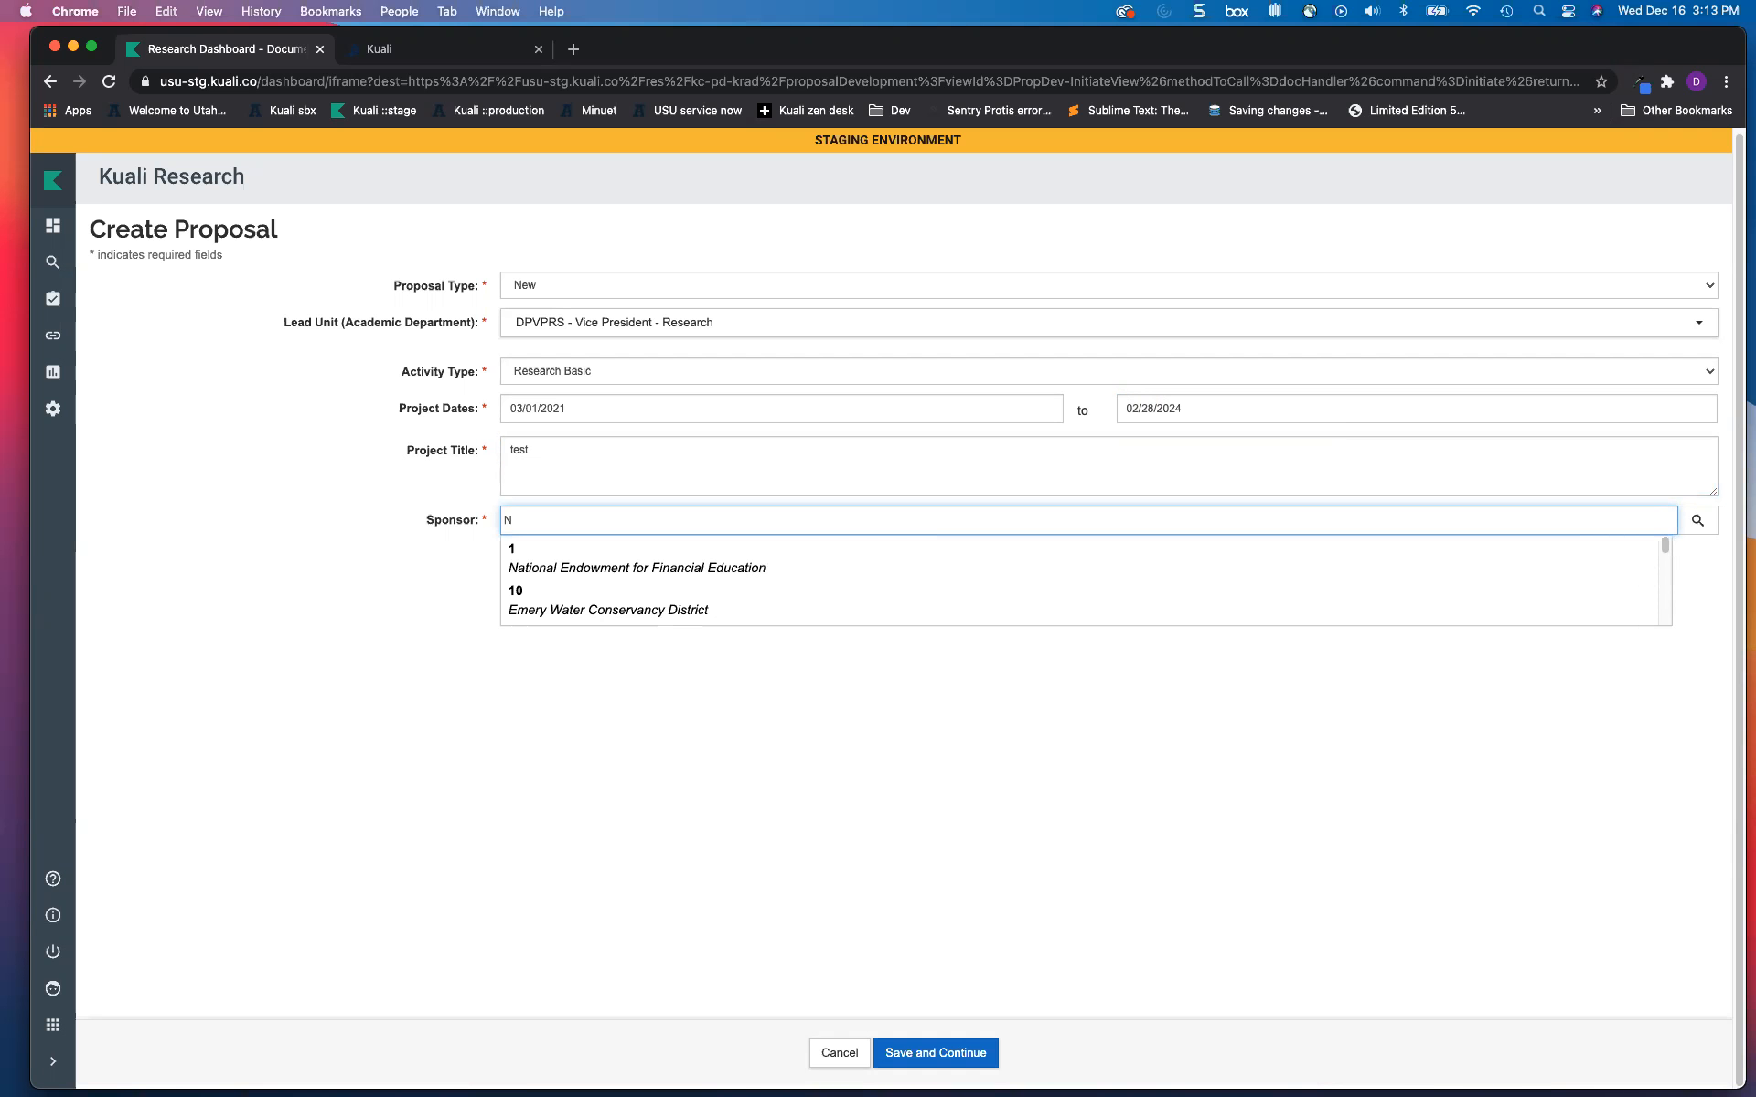
{"action": "type", "text": "asa"}
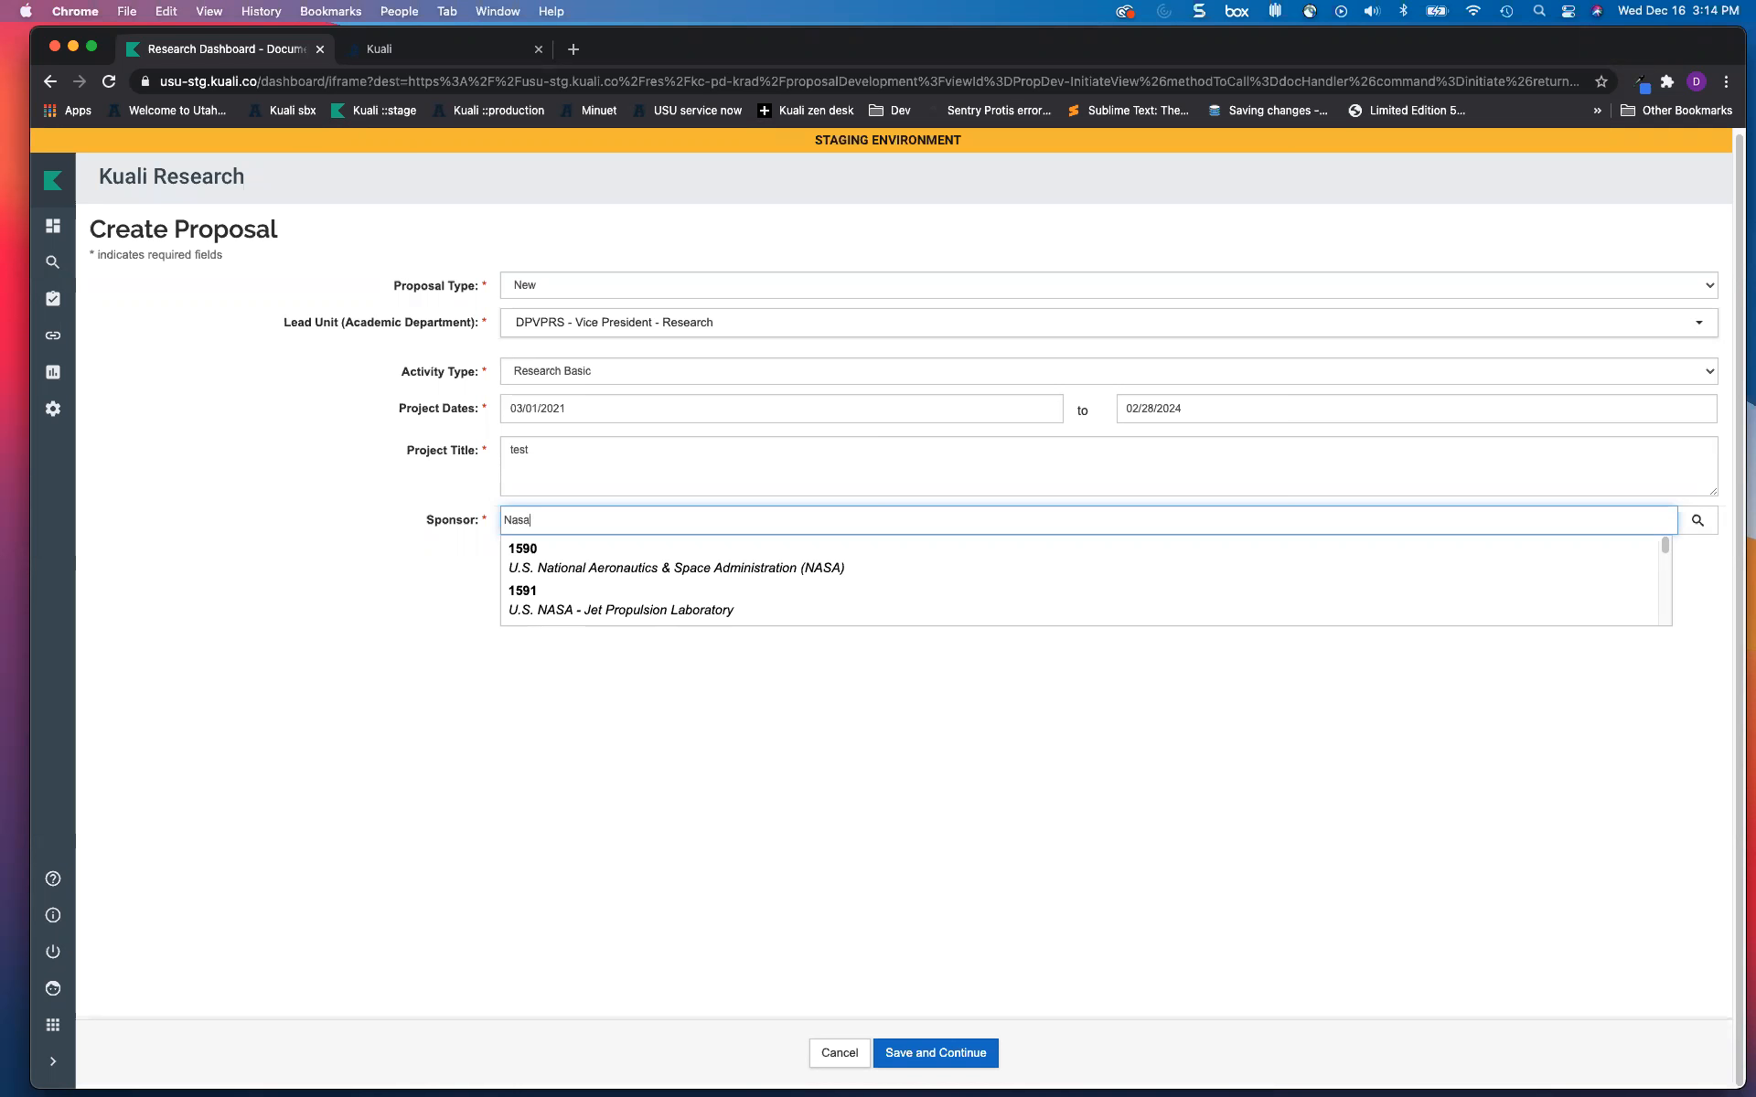
{"action": "key", "text": "BackSpace"}
{"action": "key", "text": "BackSpace"}
{"action": "key", "text": "BackSpace"}
{"action": "key", "text": "BackSpace"}
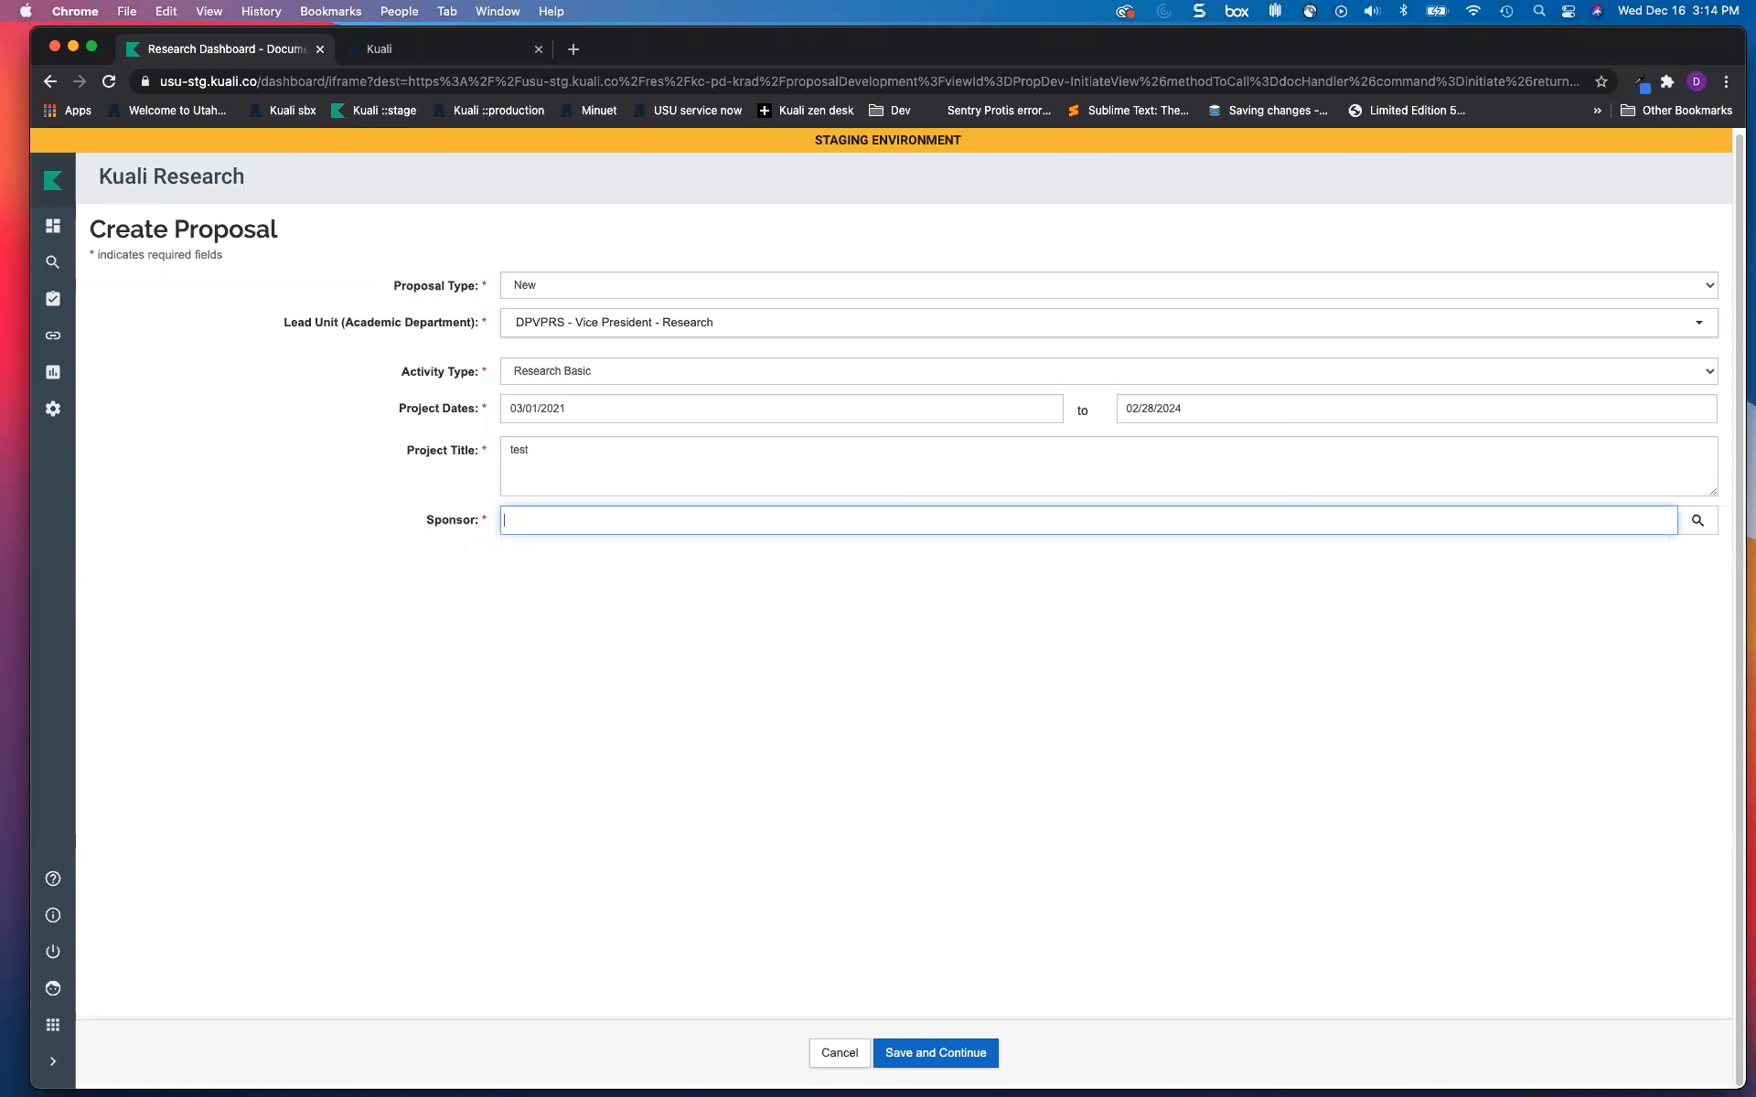
{"action": "type", "text": "add "}
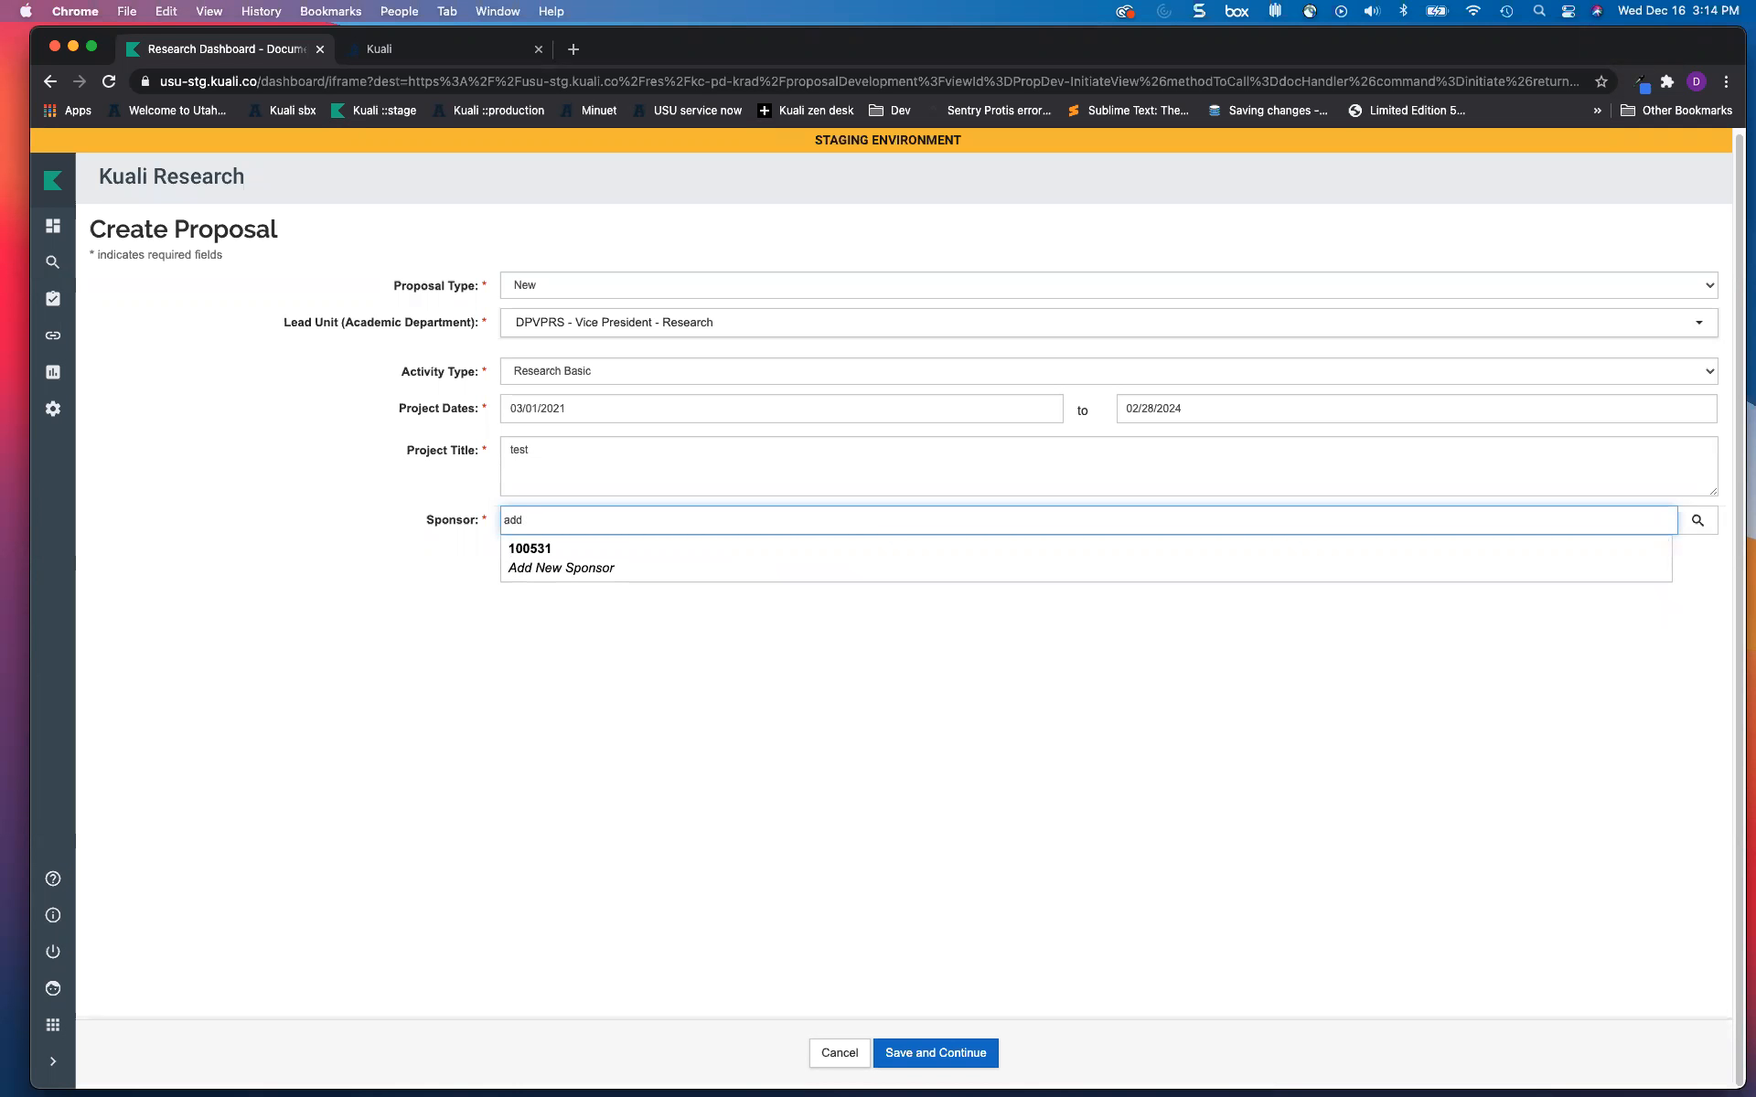
{"action": "type", "text": "new spon"}
{"action": "left_click", "coordinate": [546, 553]}
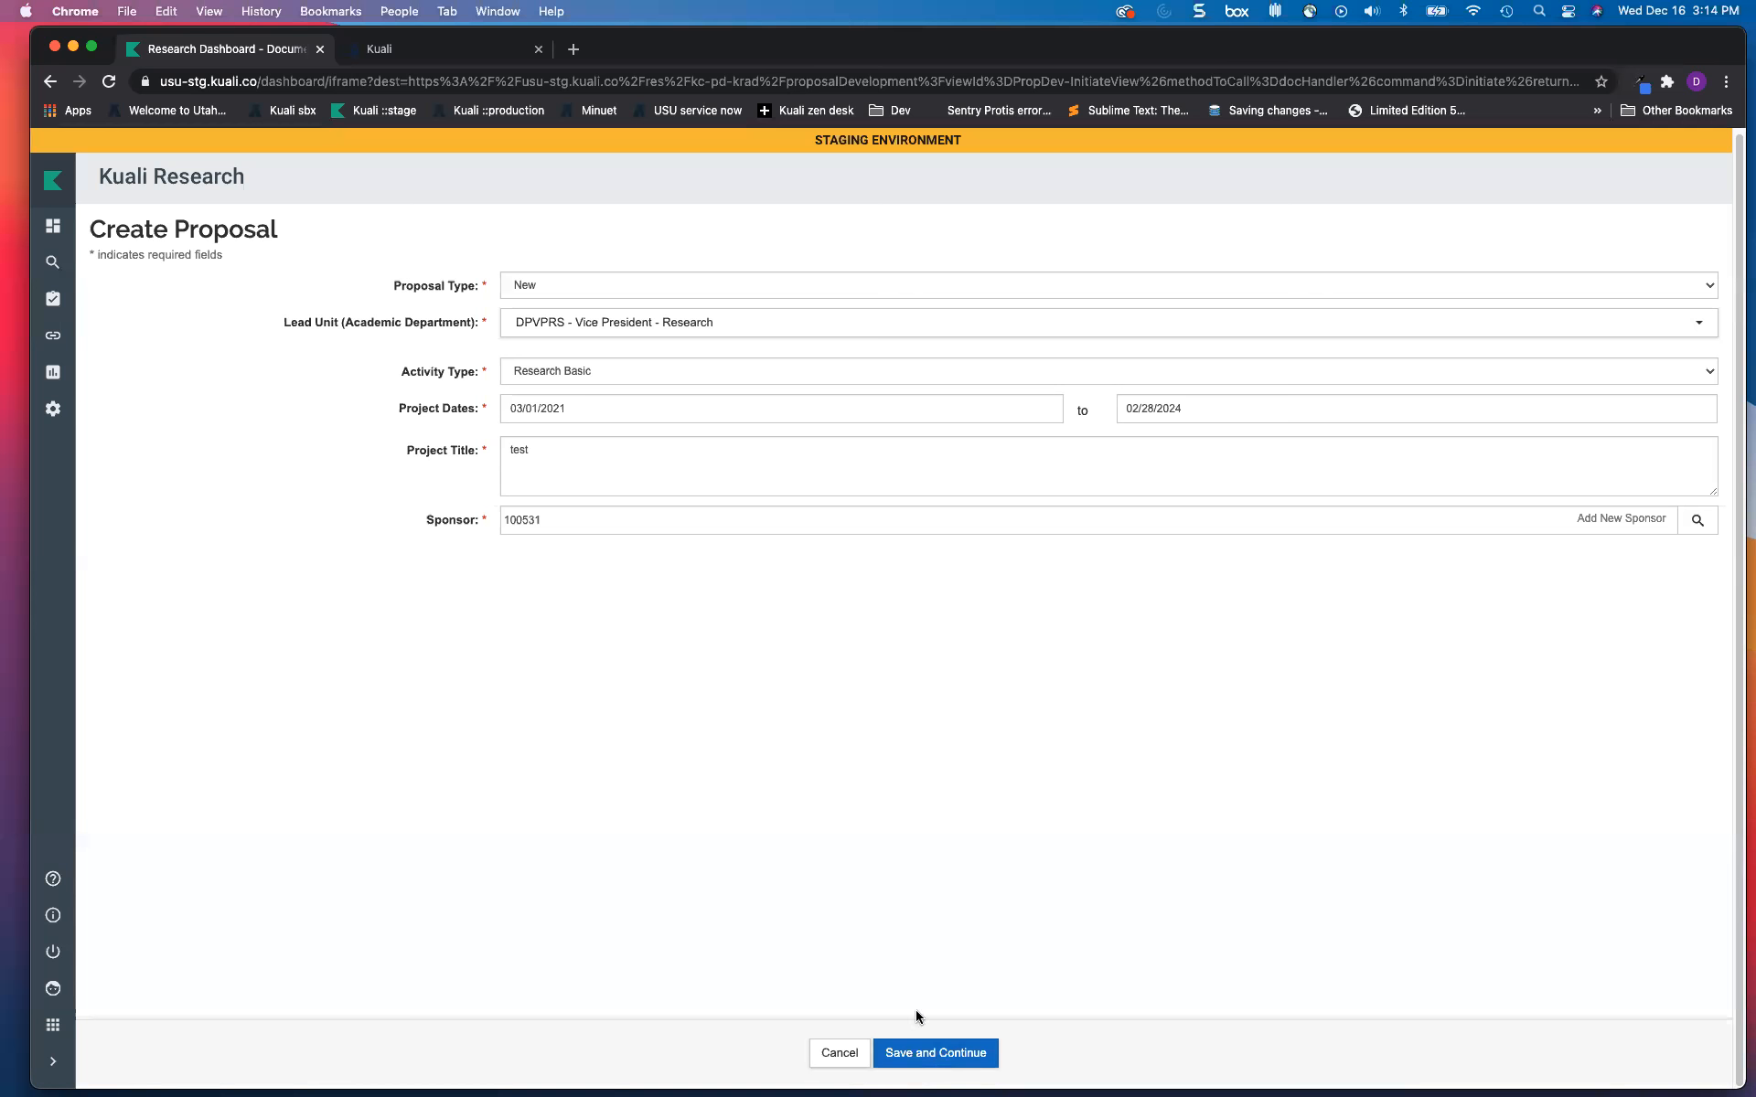
Step: Save the proposal, noting its number #8514, and return to the dashboard
{"action": "left_click", "coordinate": [929, 1055]}
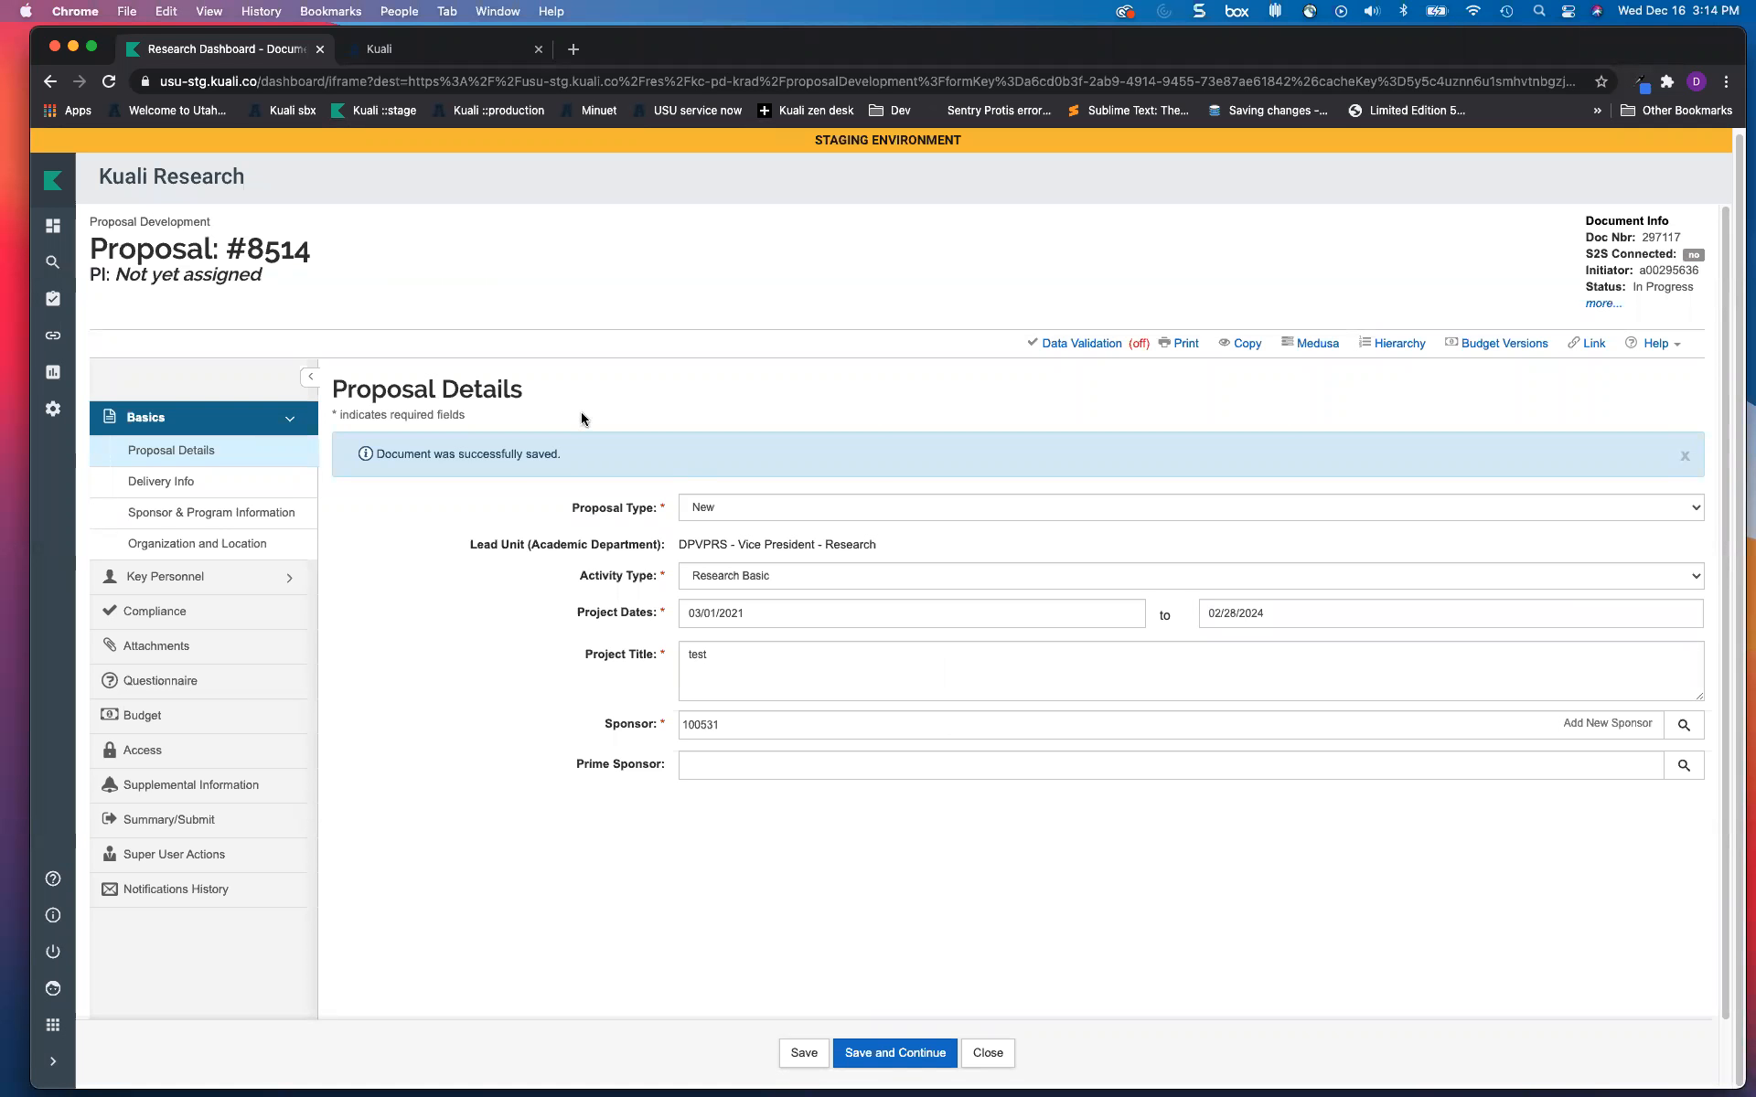
{"action": "left_click_drag", "start_coordinate": [247, 250], "coordinate": [314, 263]}
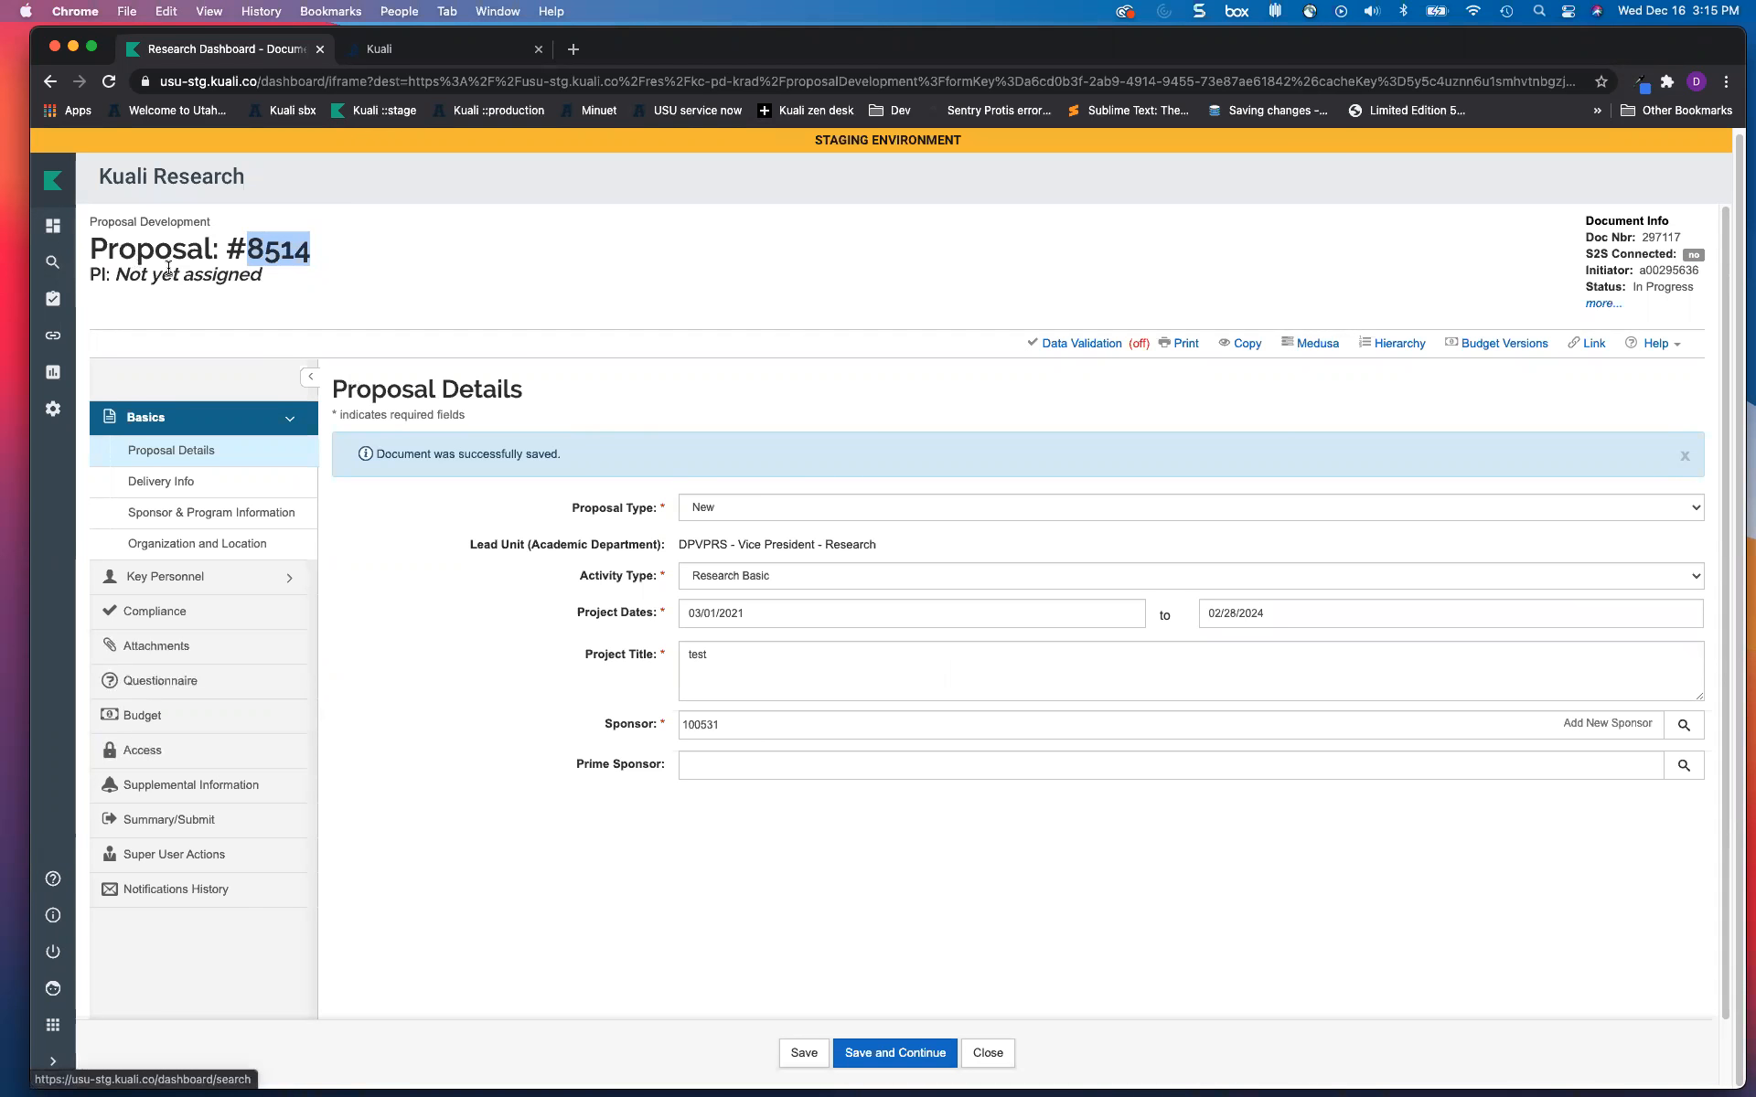
{"action": "left_click", "coordinate": [53, 225]}
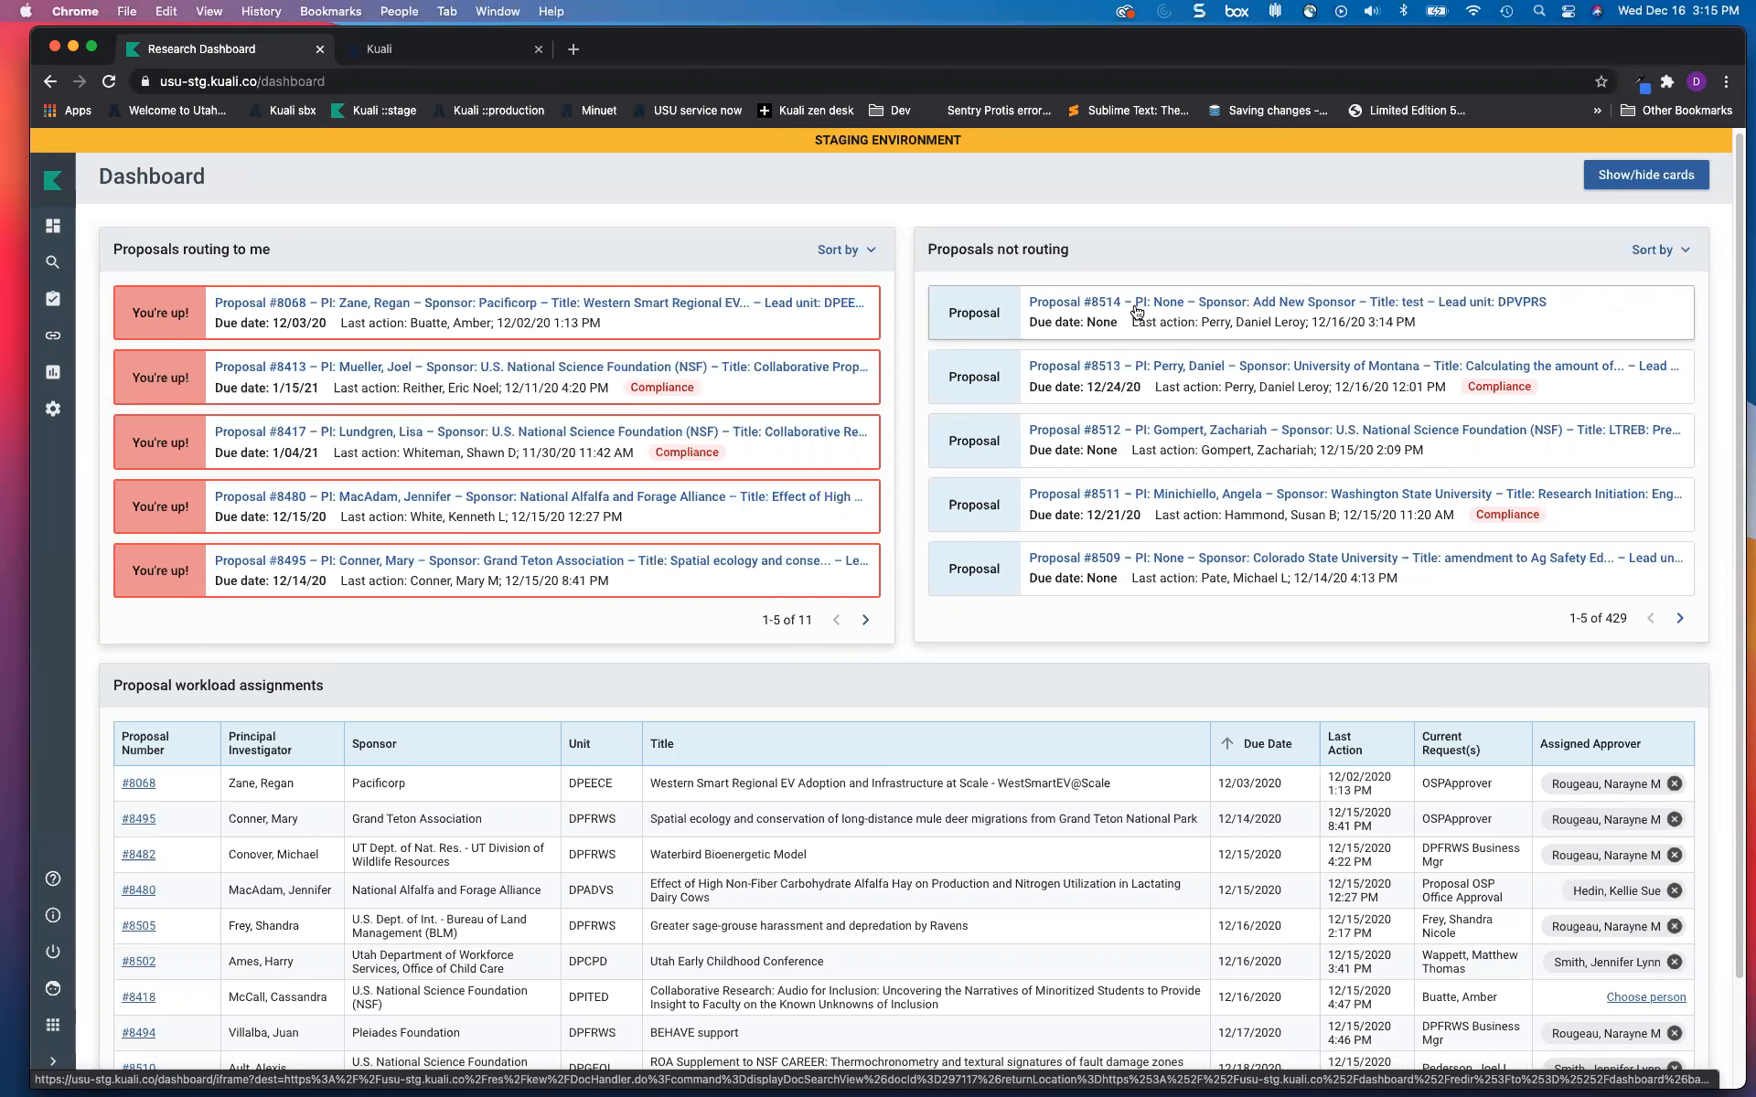
Step: Glance at proposal #8514, then open proposal #8513's details from the dashboard
{"action": "left_click", "coordinate": [1072, 297]}
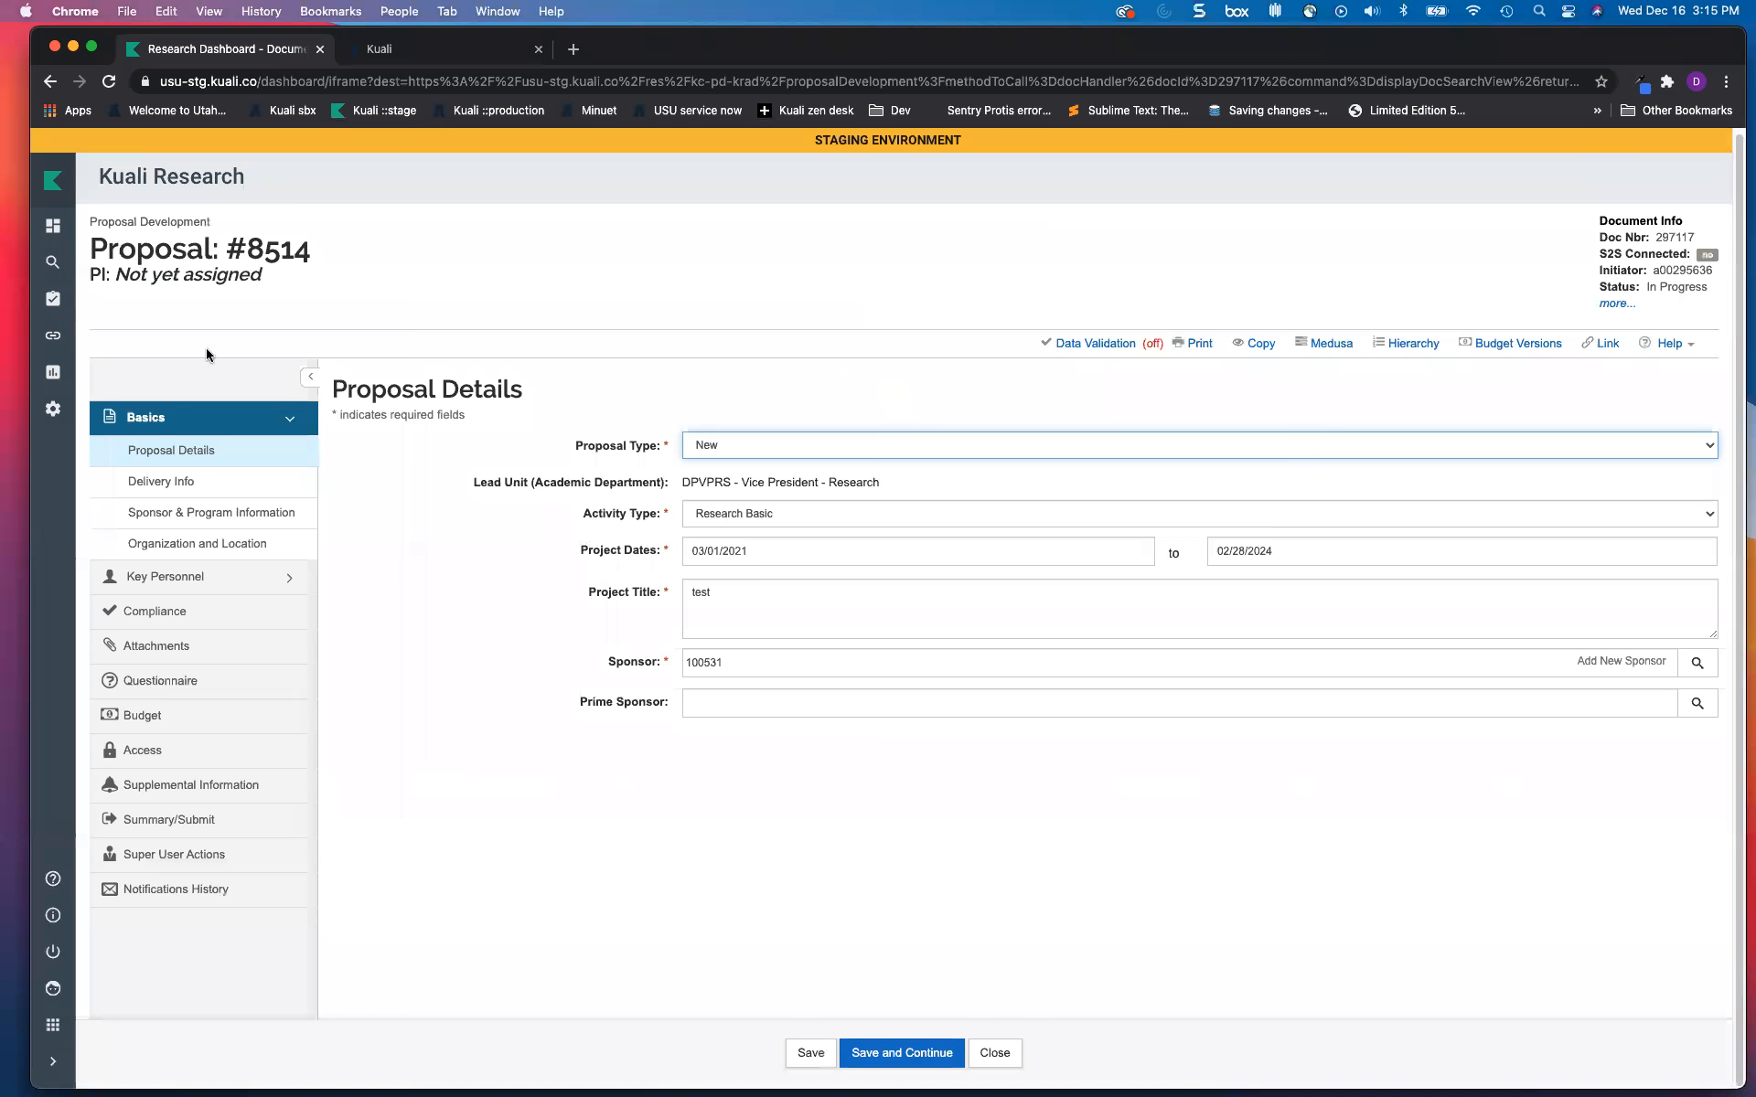
{"action": "left_click", "coordinate": [52, 228]}
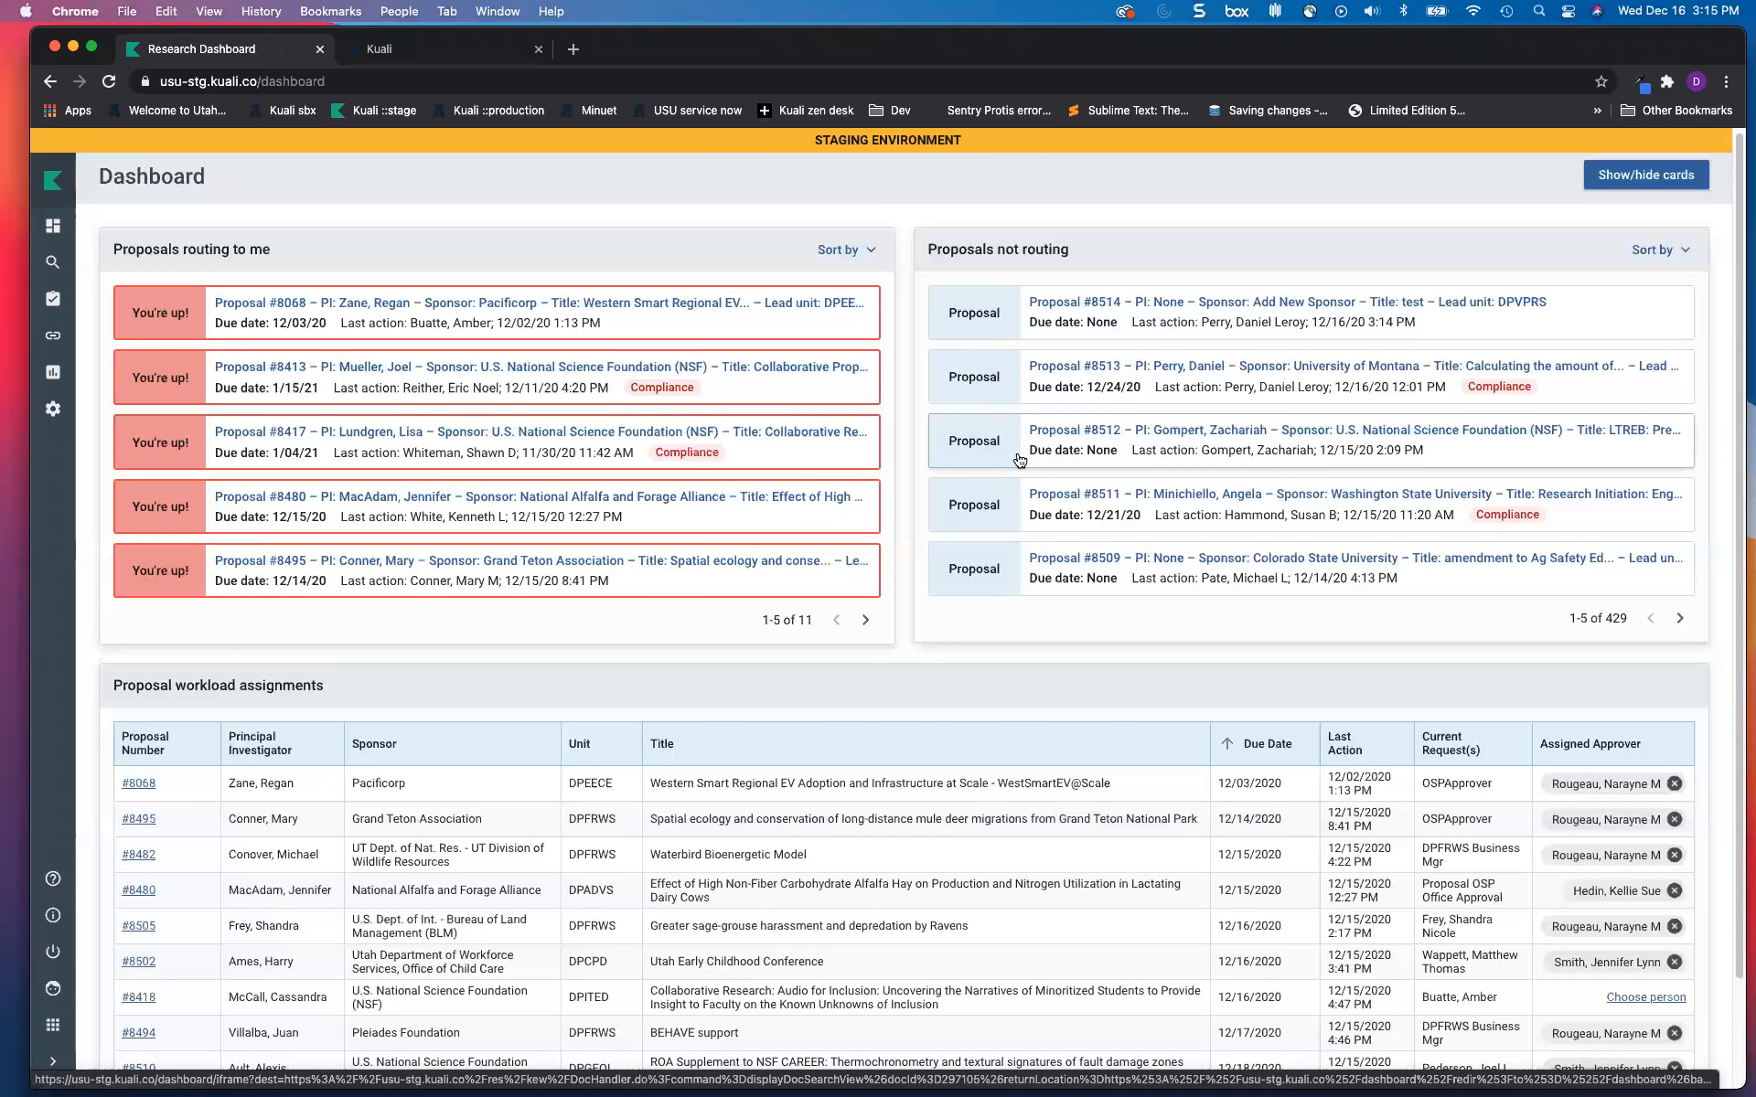
{"action": "left_click", "coordinate": [1087, 376]}
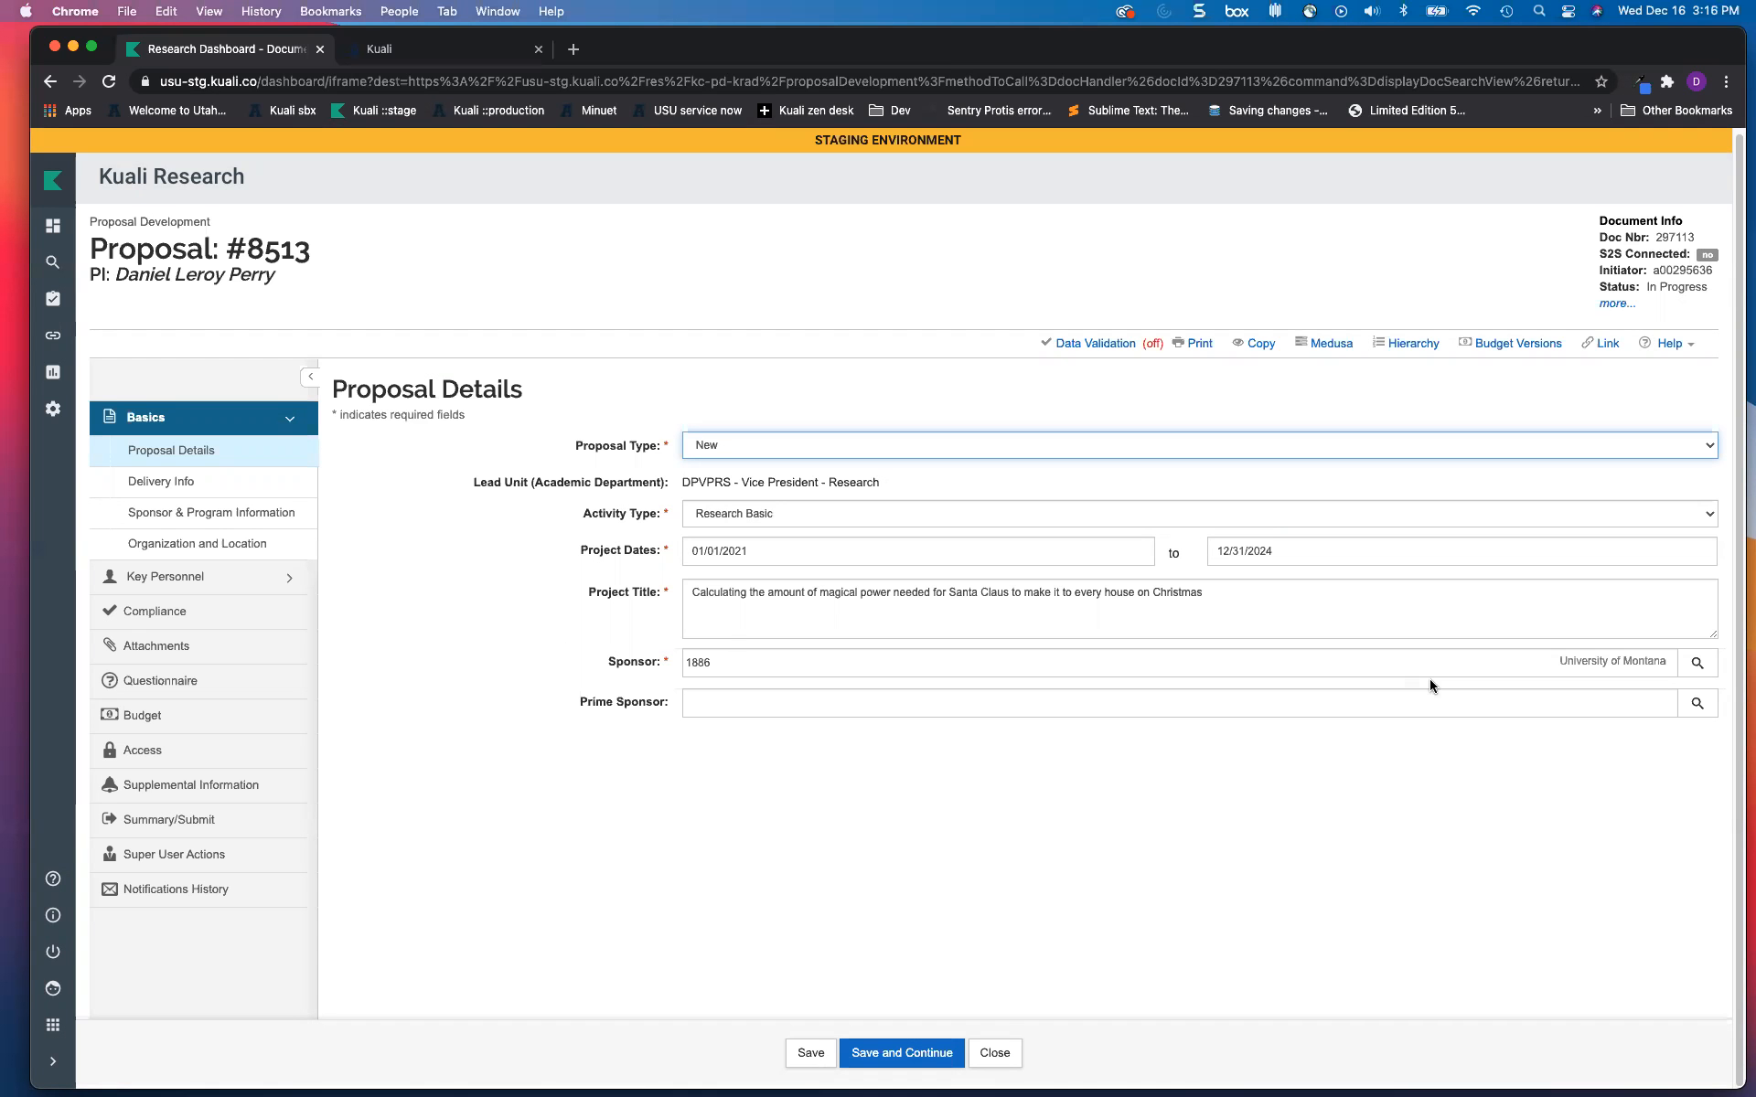
Step: Search 'Nasa' and set #8513's prime sponsor to 1590, U.S. National Aeronautics & Space Administration
{"action": "left_click", "coordinate": [1516, 663]}
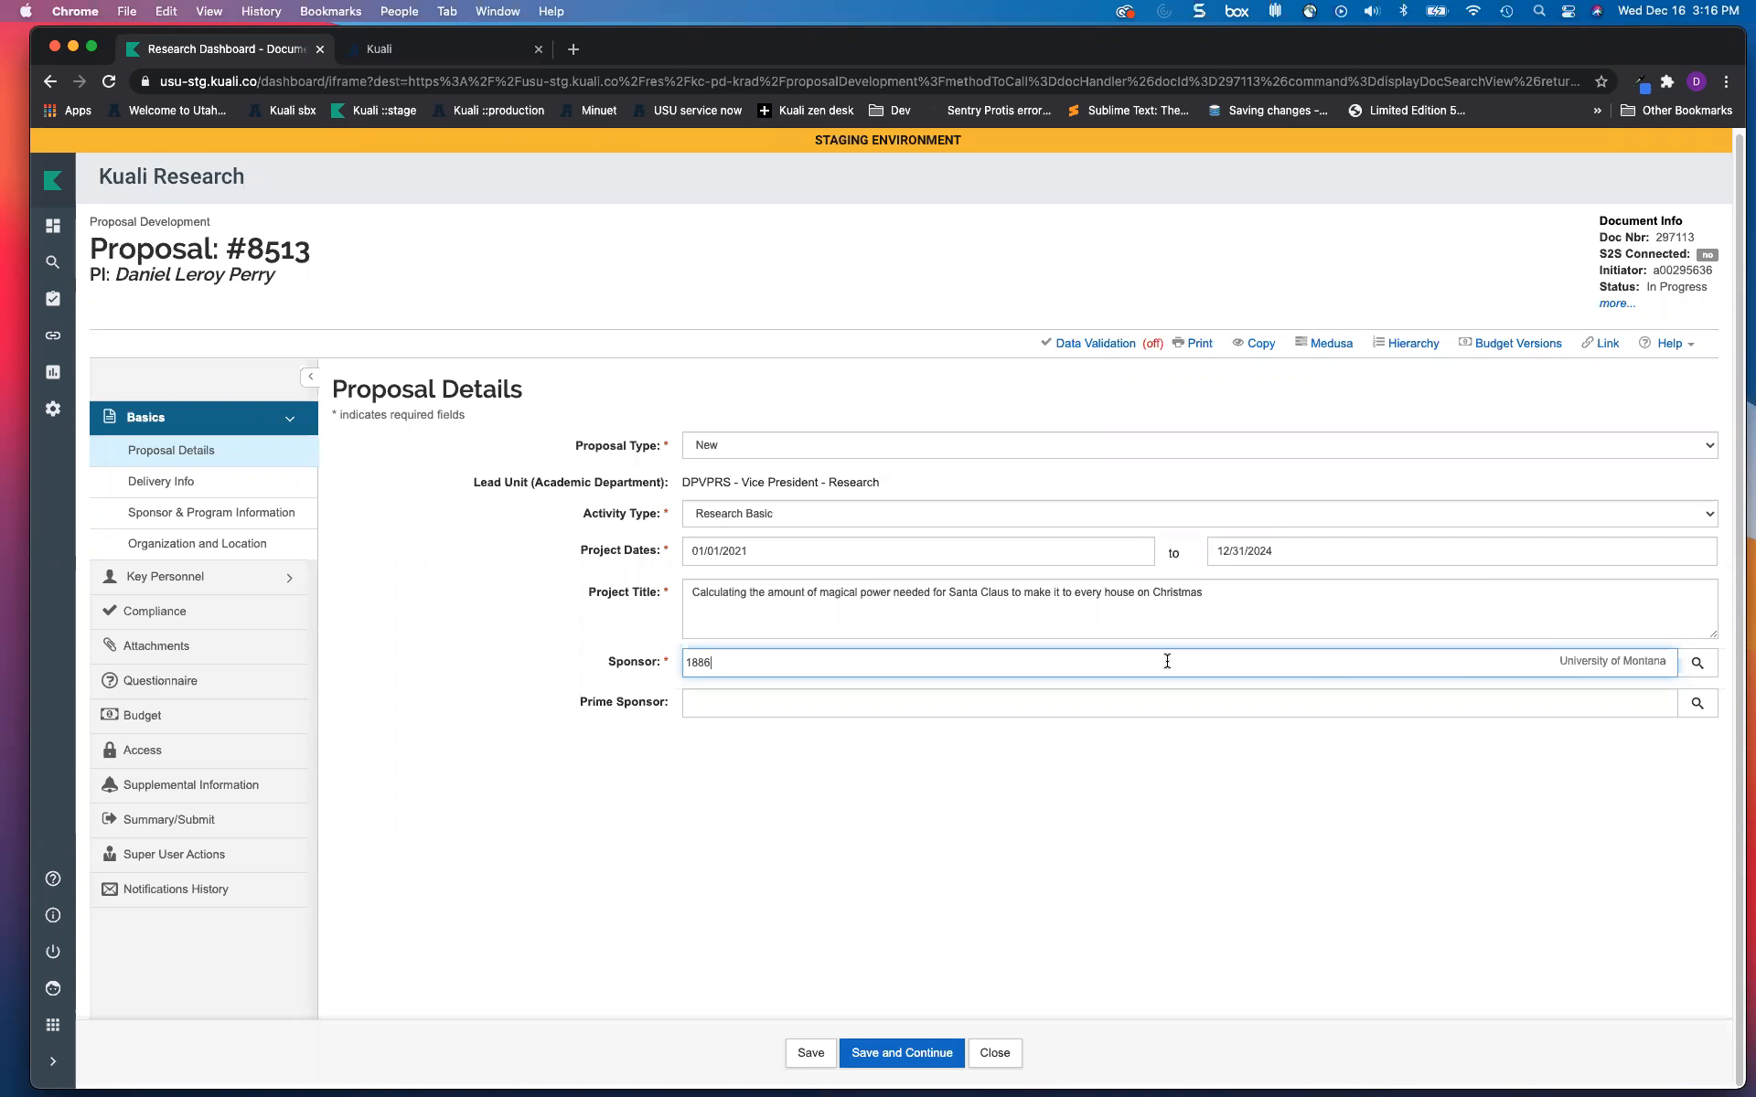
{"action": "left_click", "coordinate": [1048, 706]}
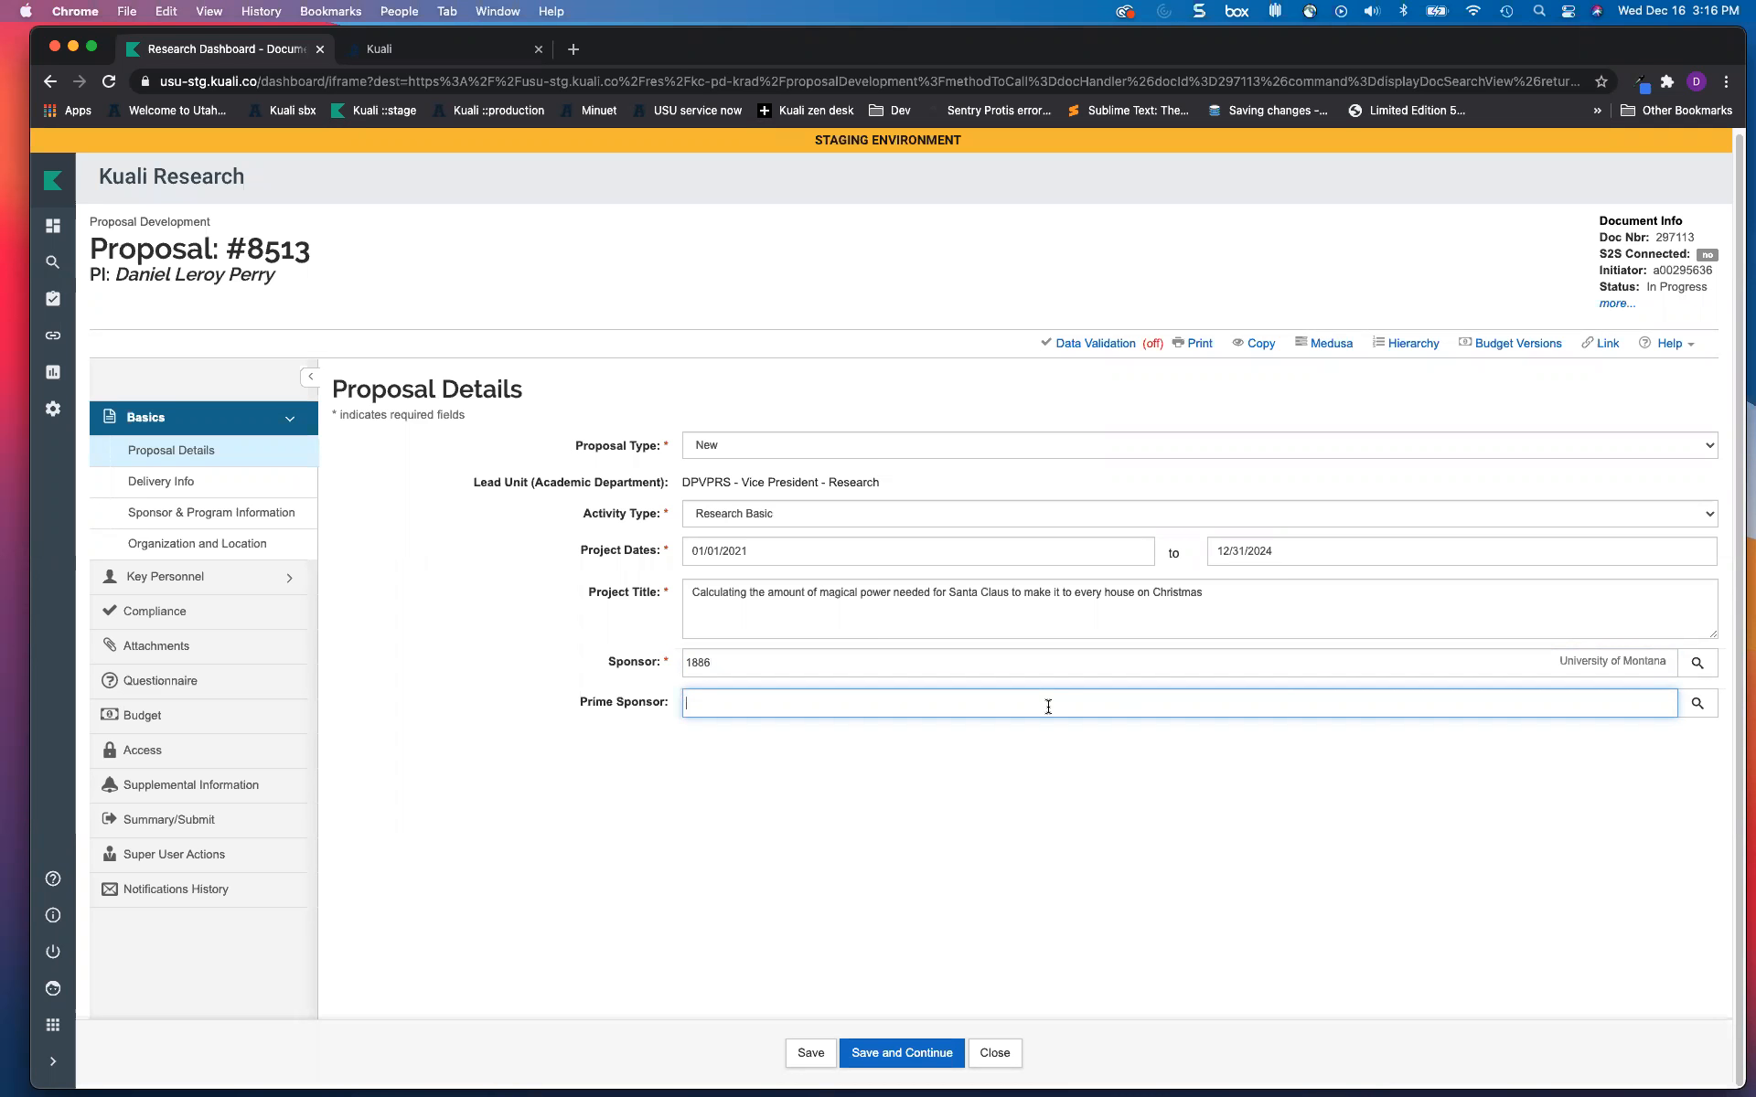
{"action": "type", "text": "Nasa"}
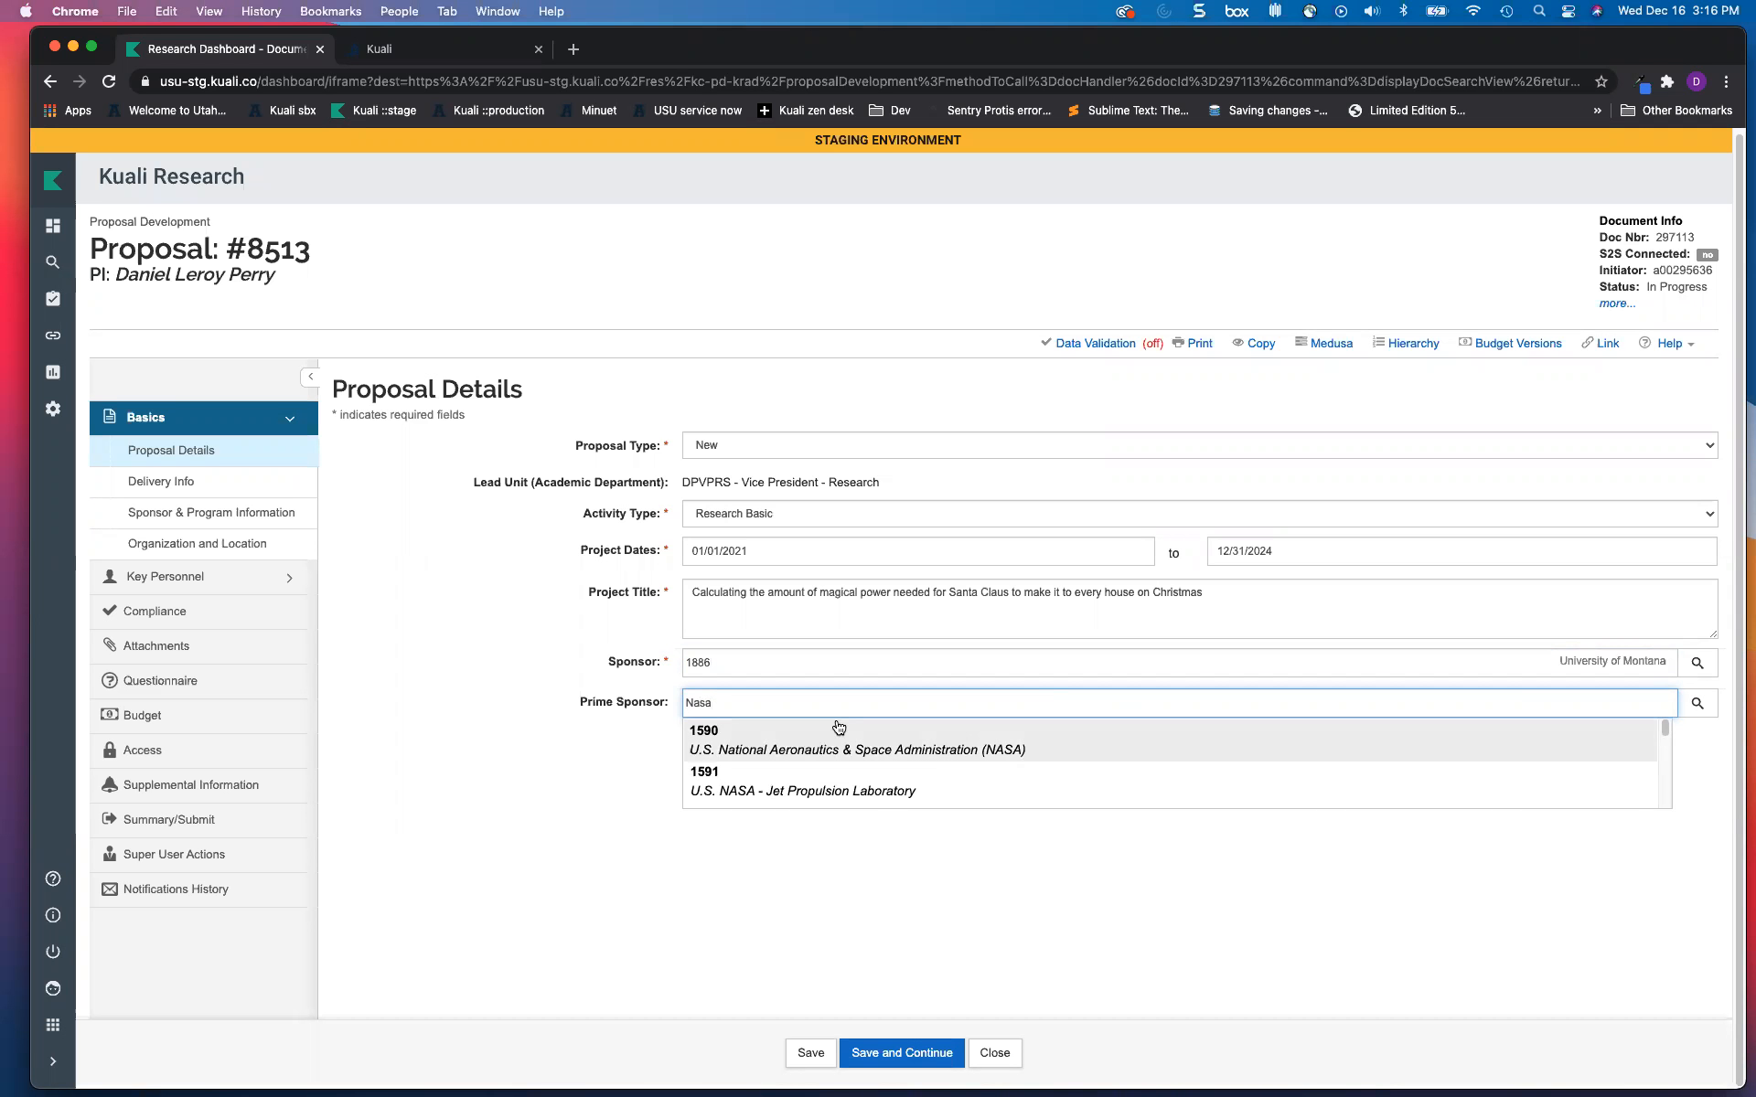
{"action": "left_click", "coordinate": [742, 727]}
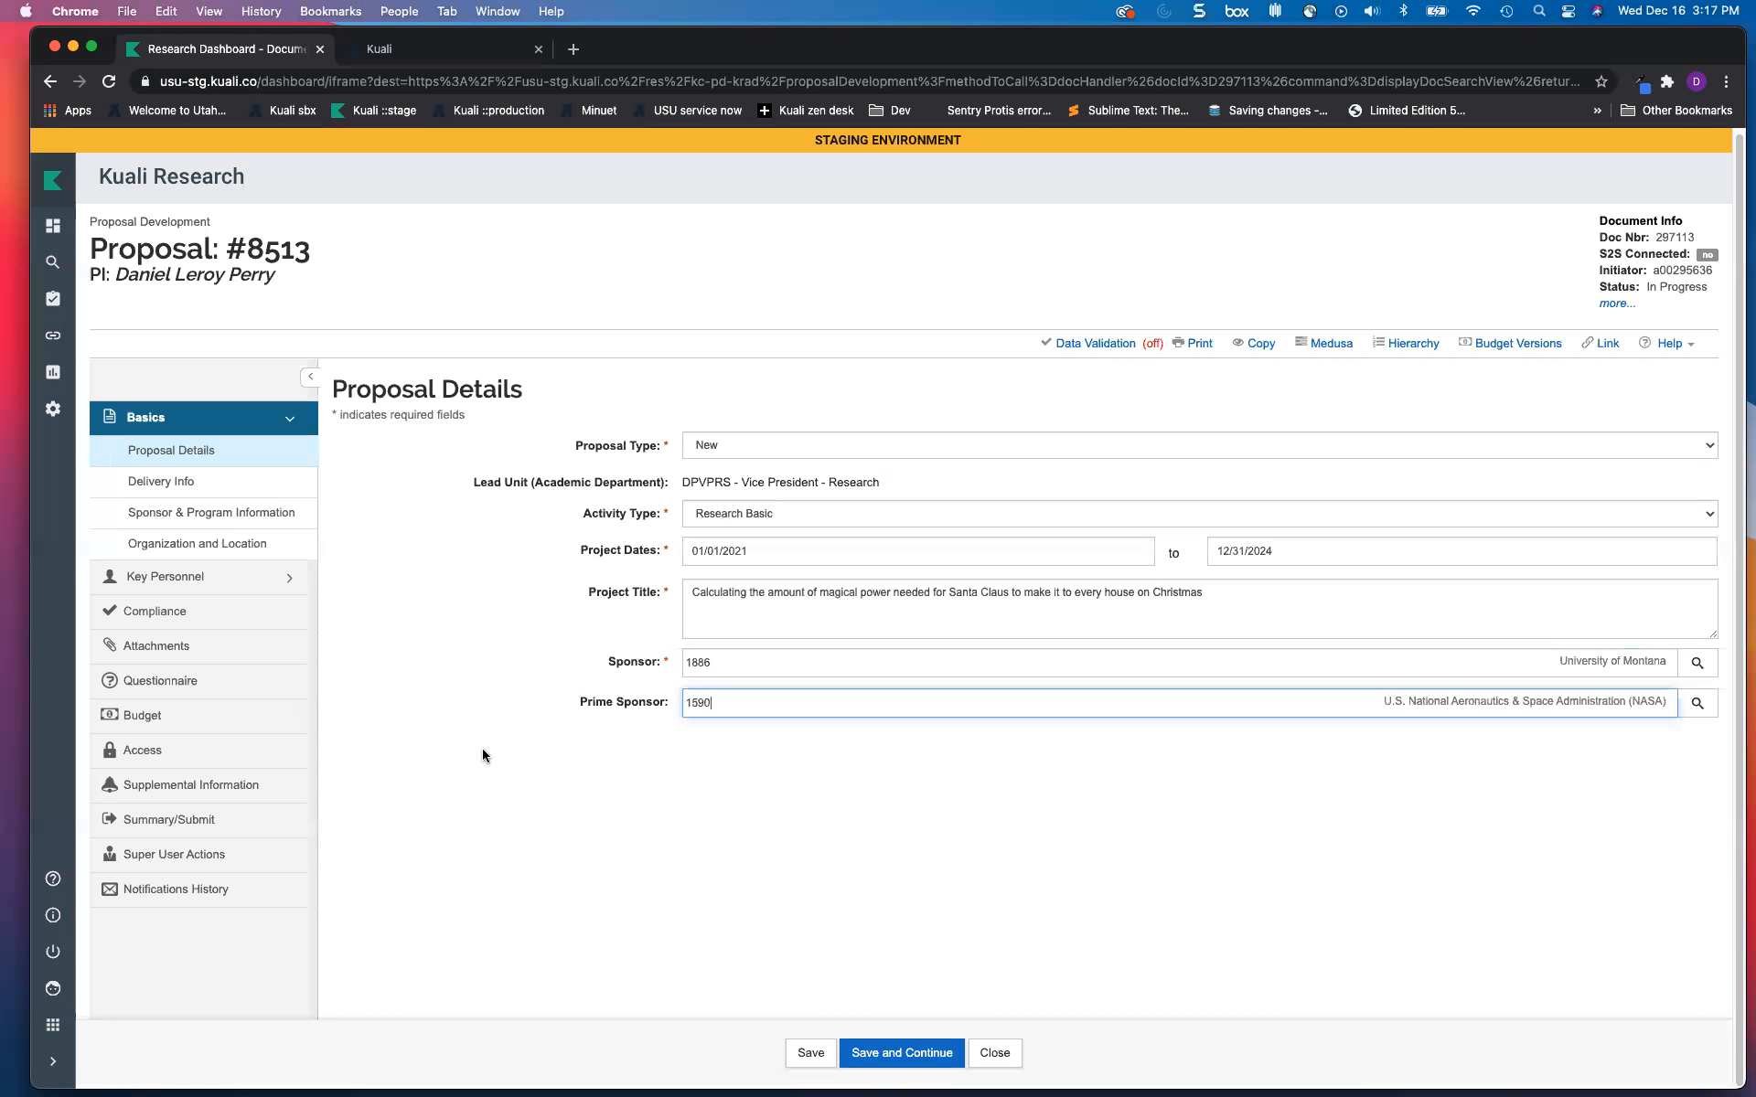
{"action": "left_click", "coordinate": [754, 777]}
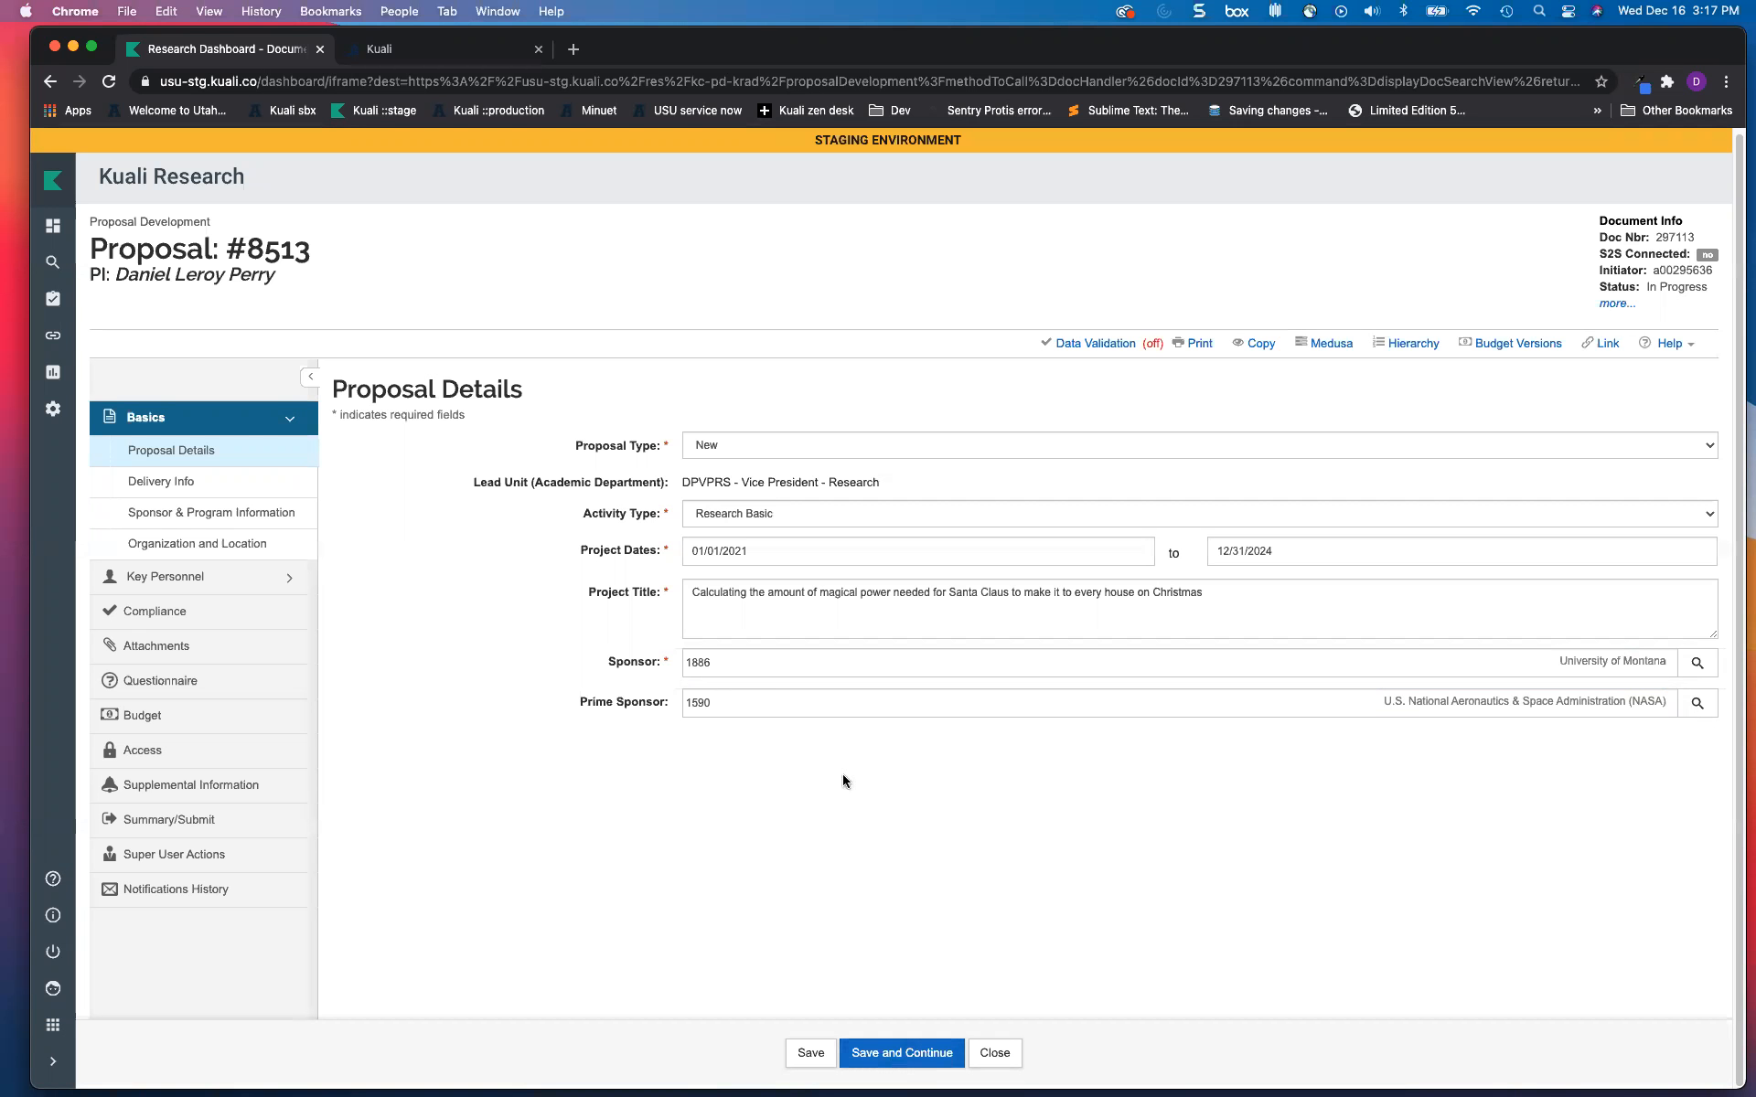
Step: Save proposal #8513, continue to Delivery Info and leave the submission type as Email
{"action": "left_click", "coordinate": [894, 1051]}
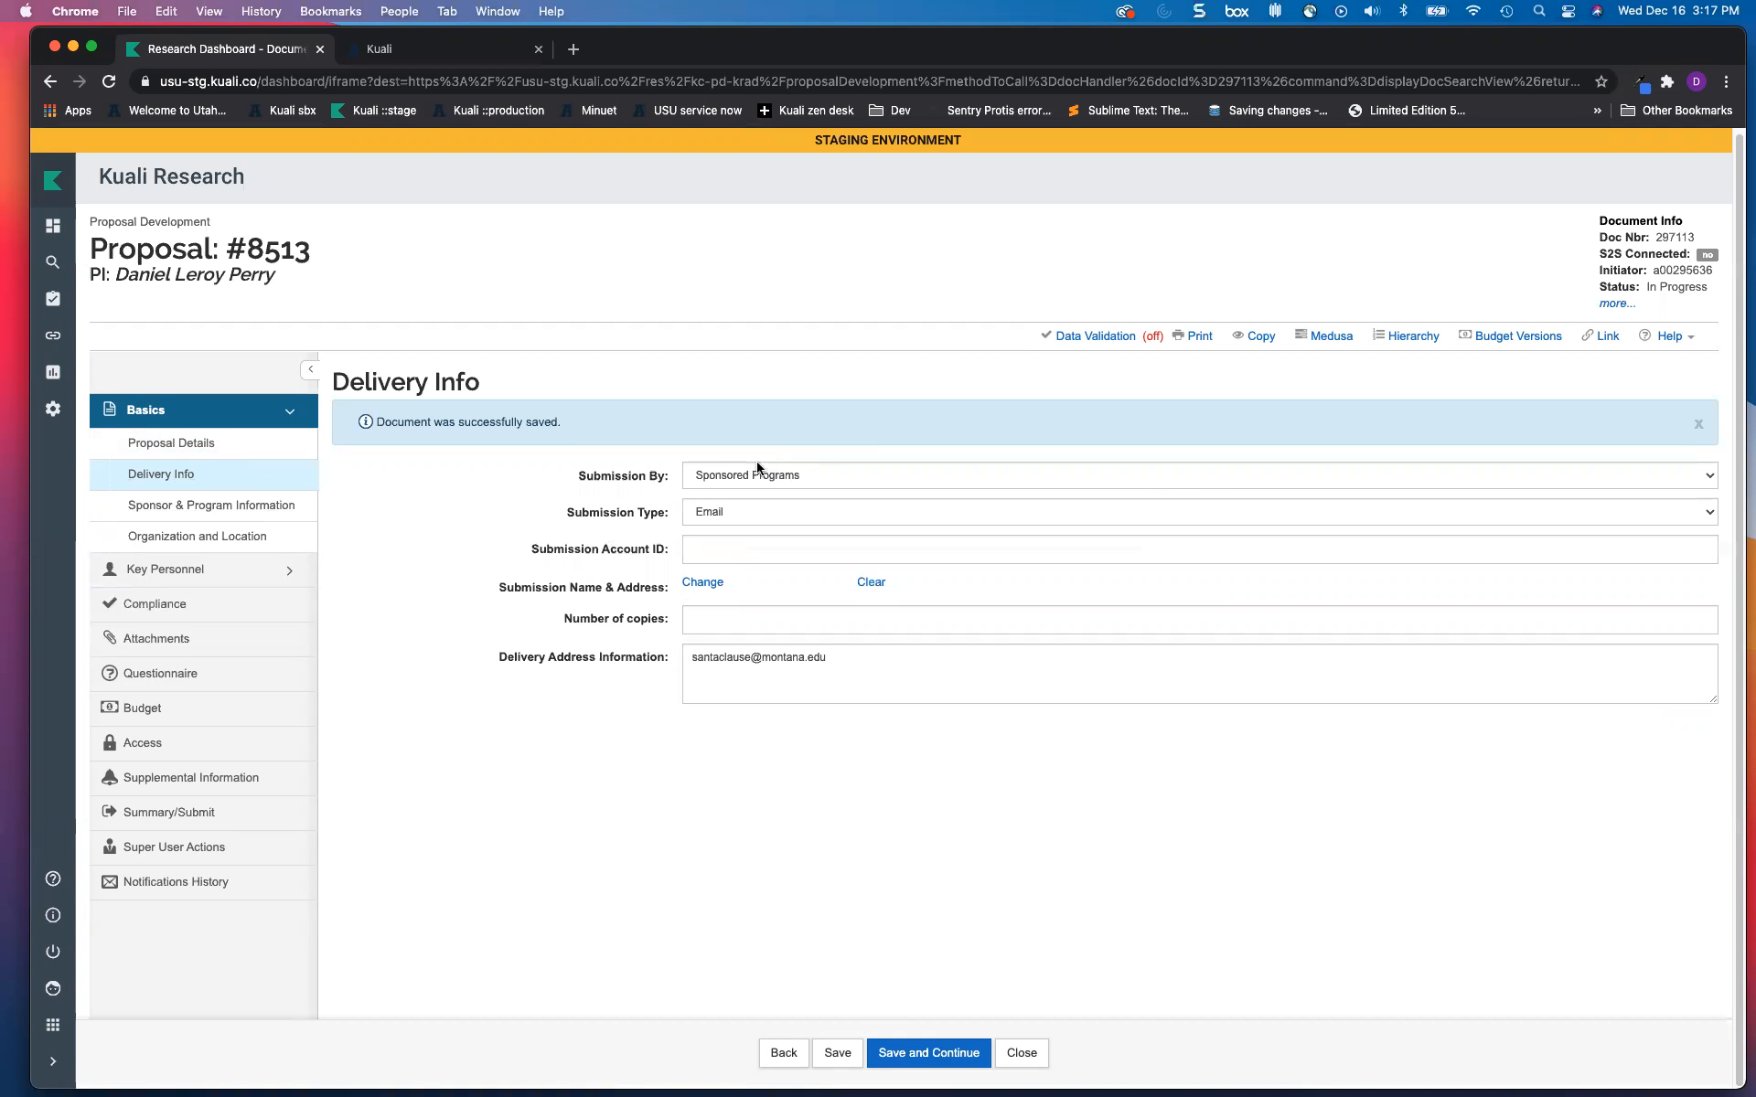
{"action": "left_click", "coordinate": [745, 515]}
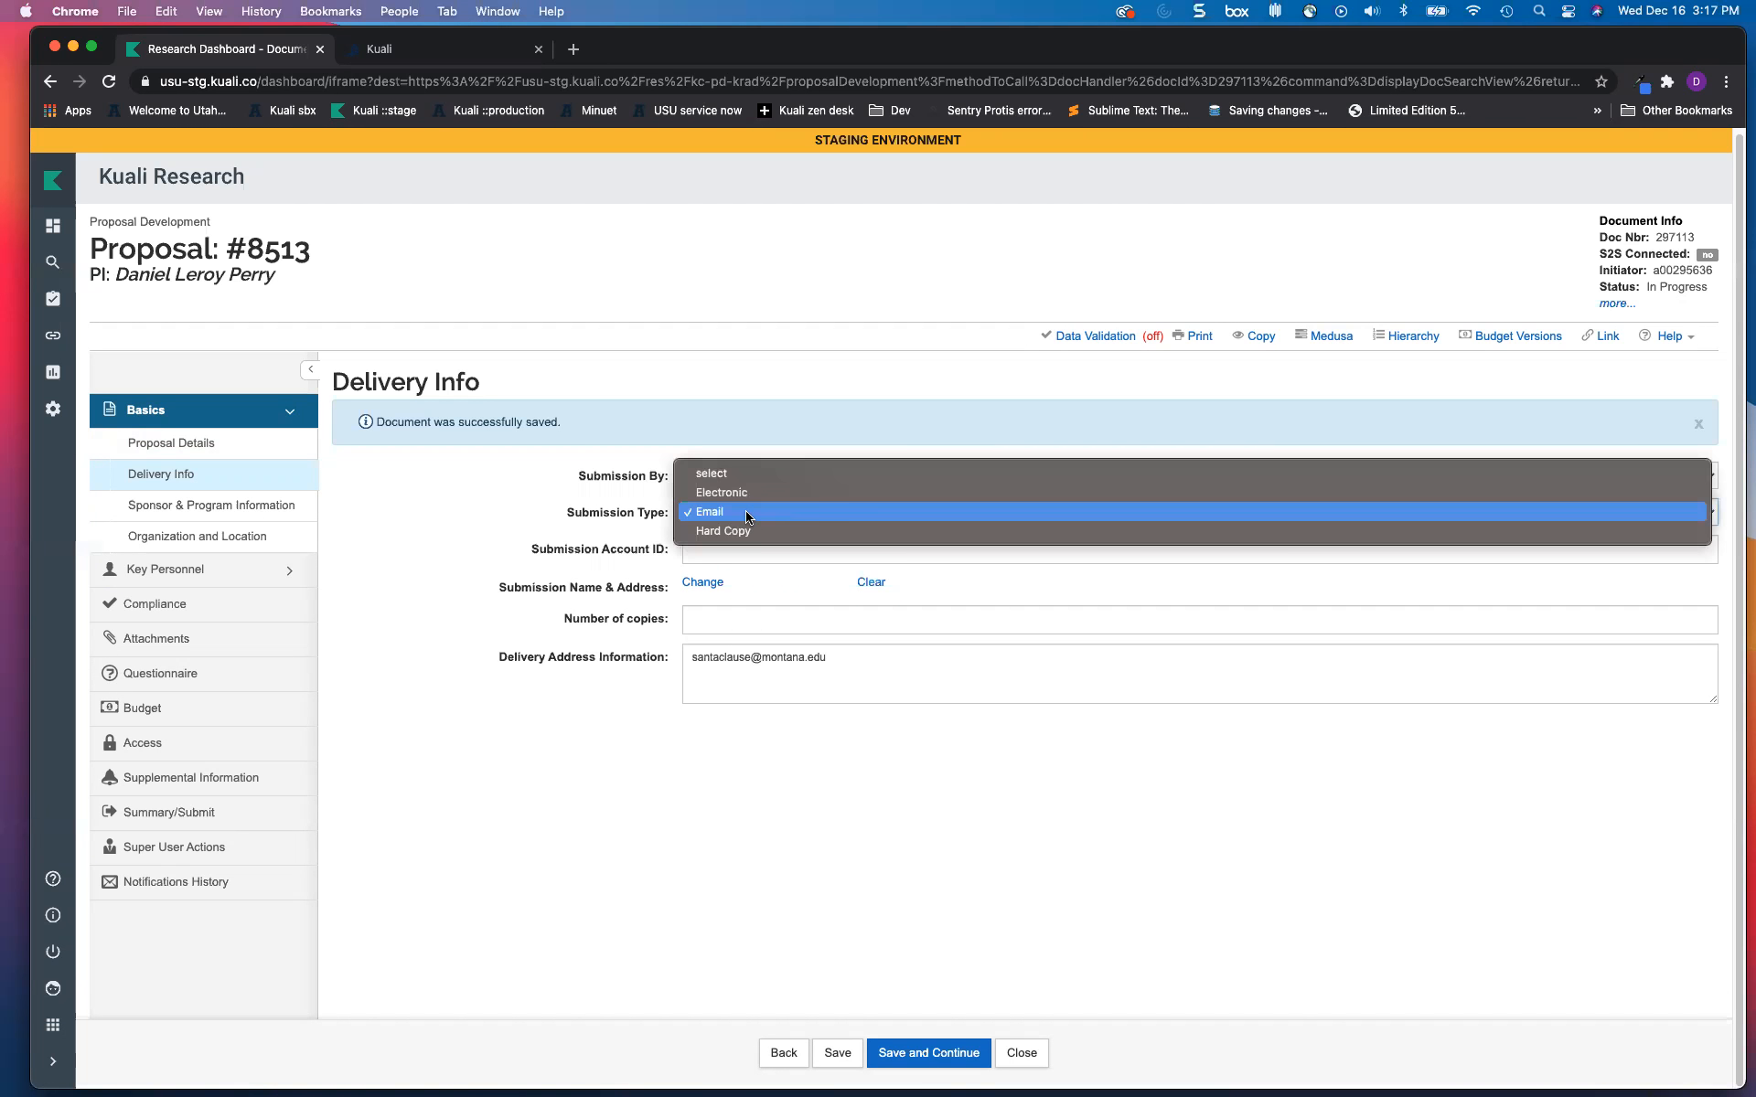
{"action": "left_click", "coordinate": [436, 519]}
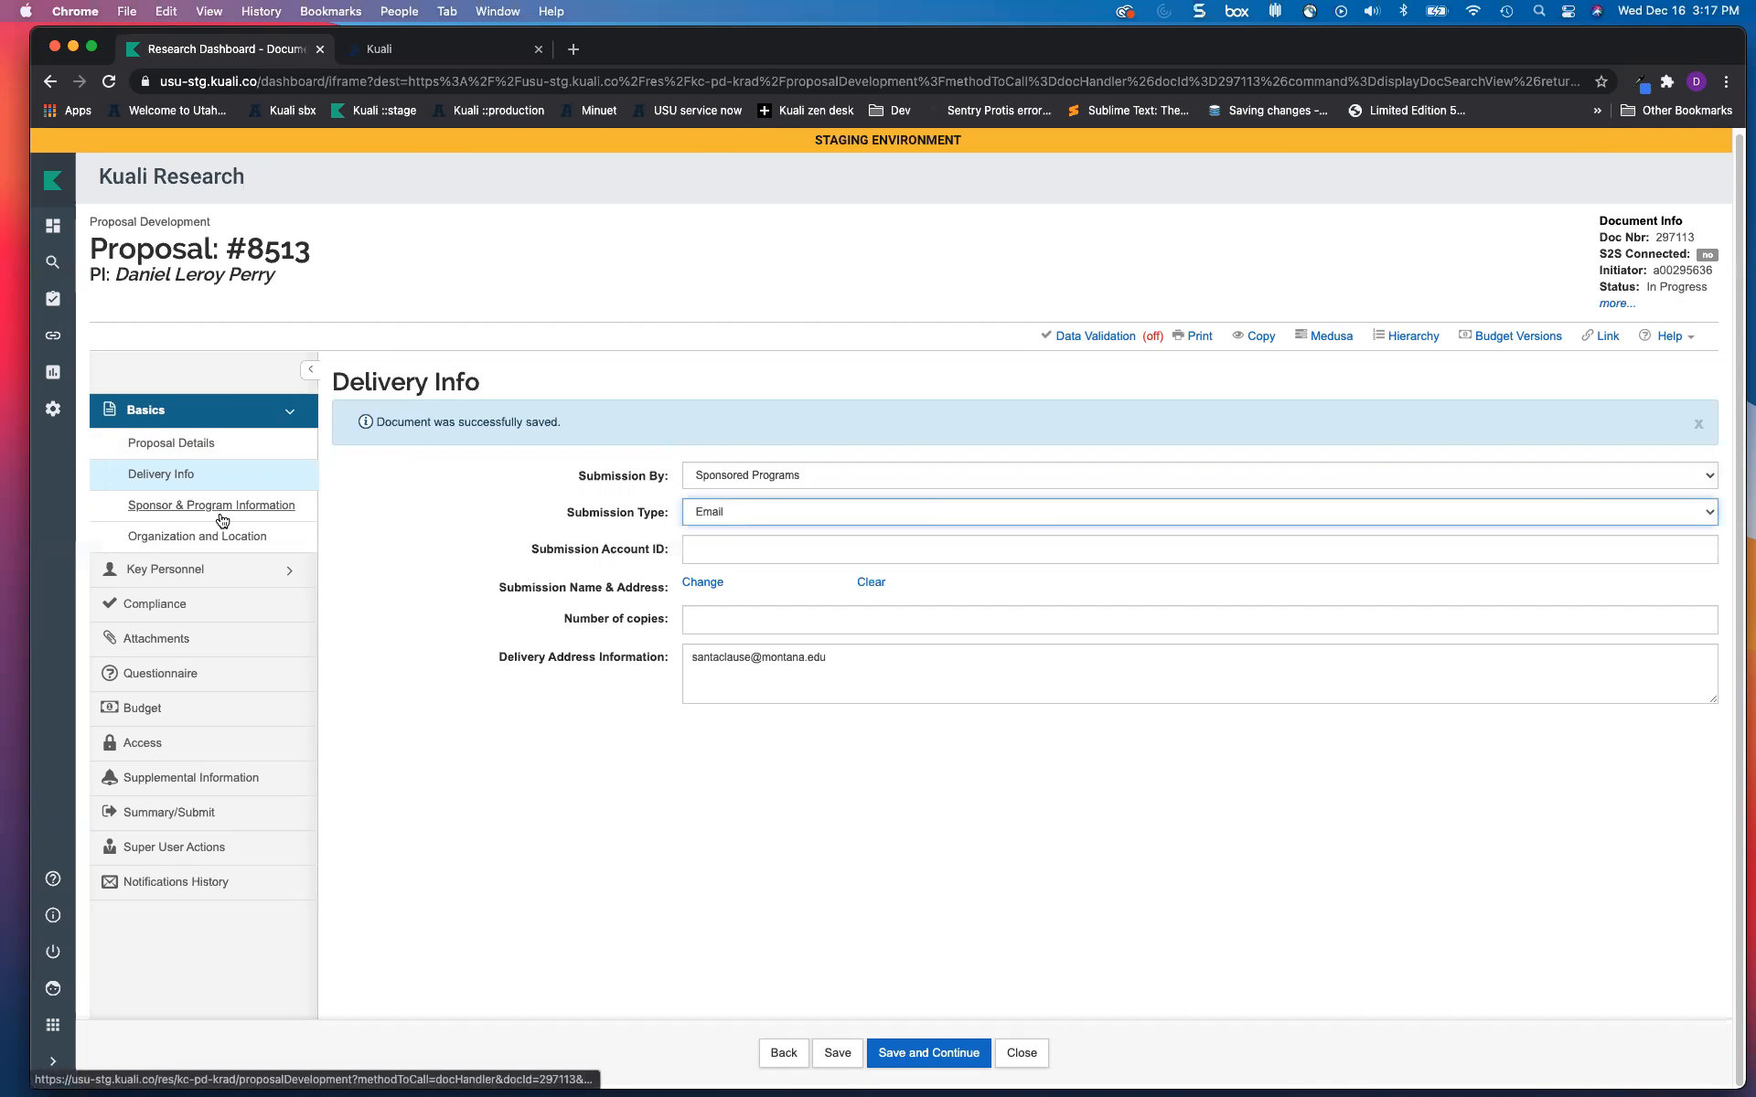
Step: Check the 12/24/2020 3:00 PM sponsor deadline and set NSF Science Code to Bioengineering and Biomedical Engineering - Engineering: B.02
{"action": "left_click", "coordinate": [262, 510]}
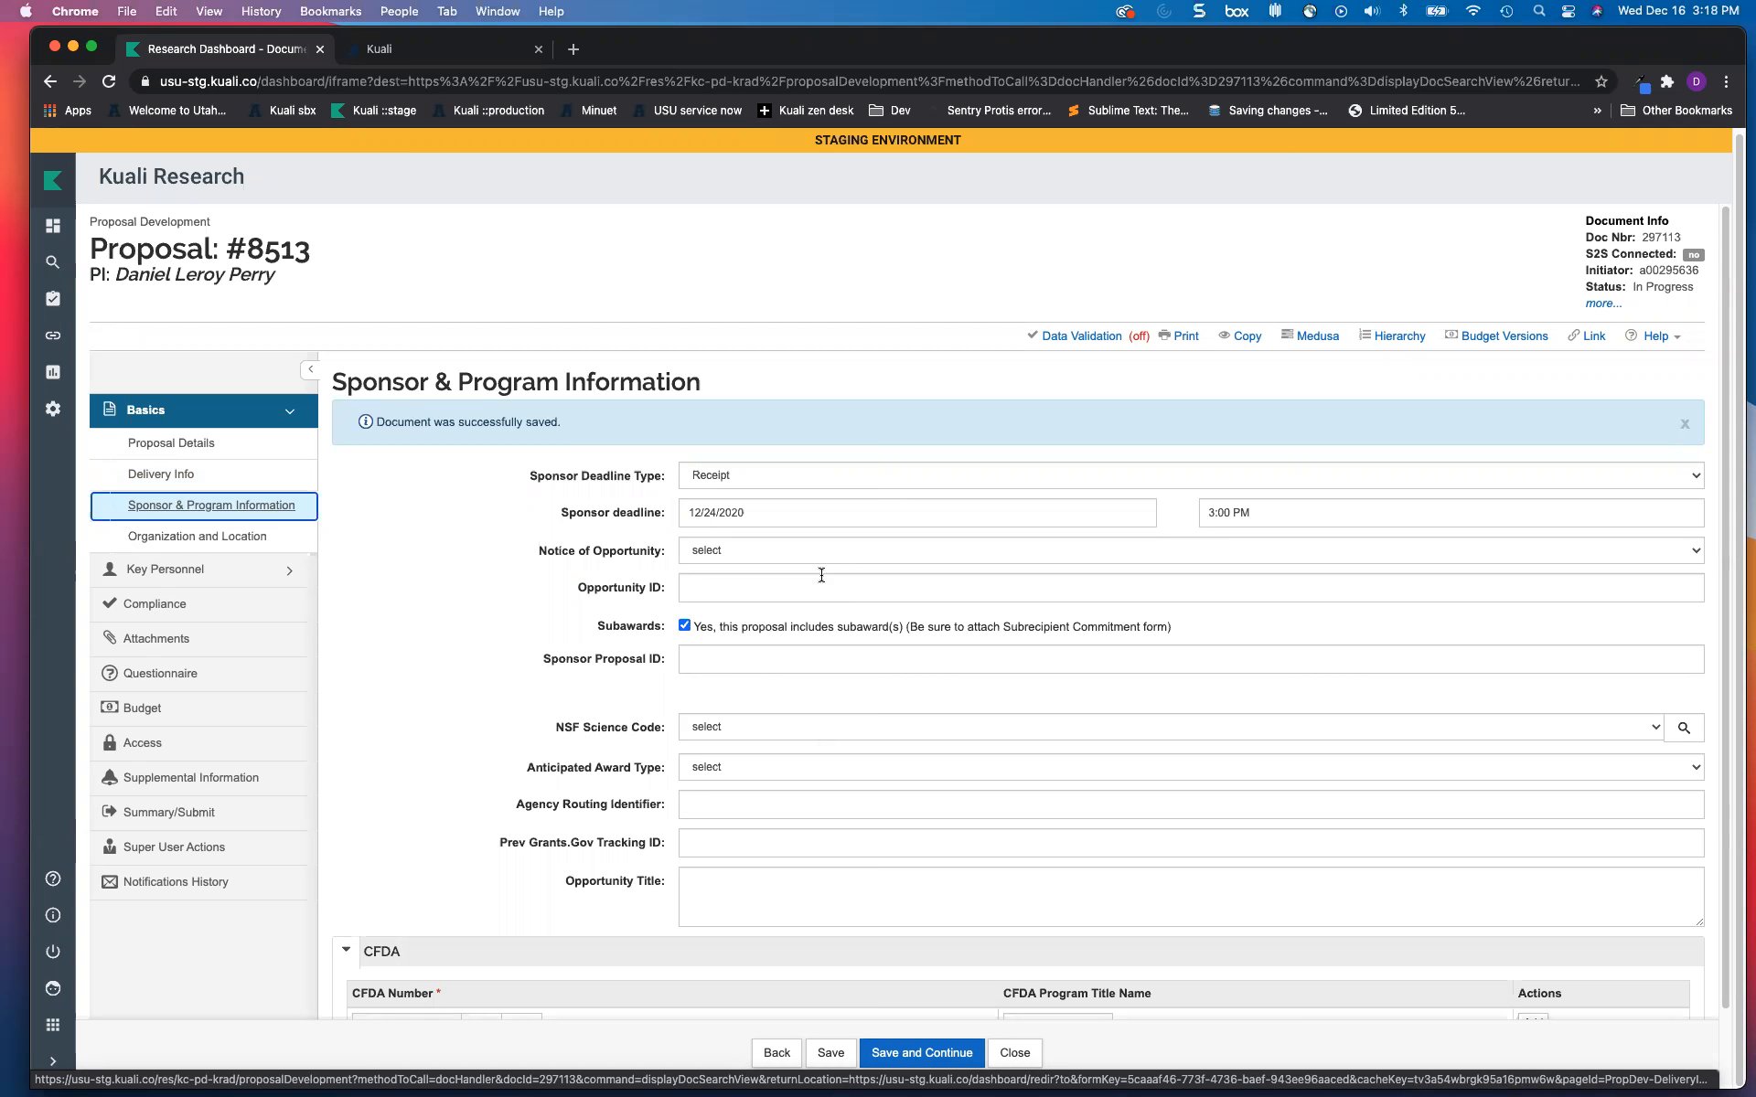
{"action": "scroll", "coordinate": [802, 549], "scroll_direction": "down", "scroll_amount": 1}
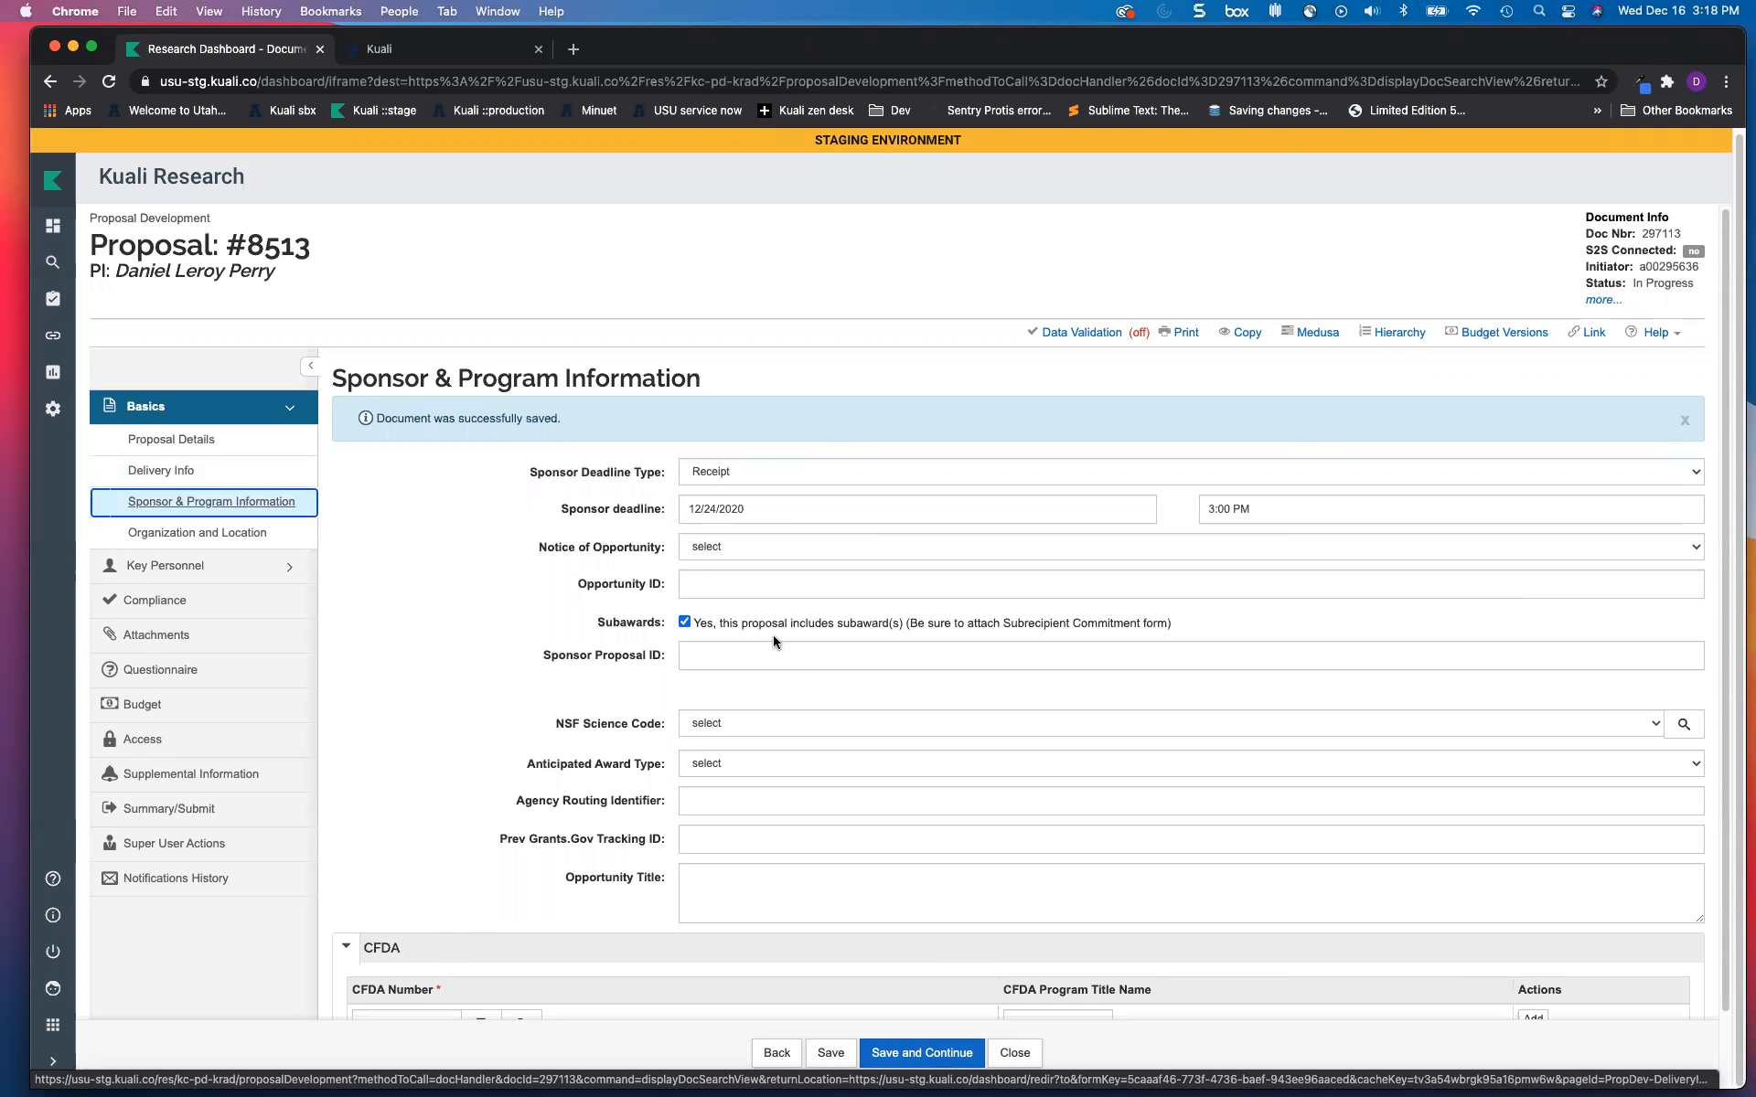
{"action": "left_click", "coordinate": [757, 508]}
{"action": "left_click", "coordinate": [812, 509]}
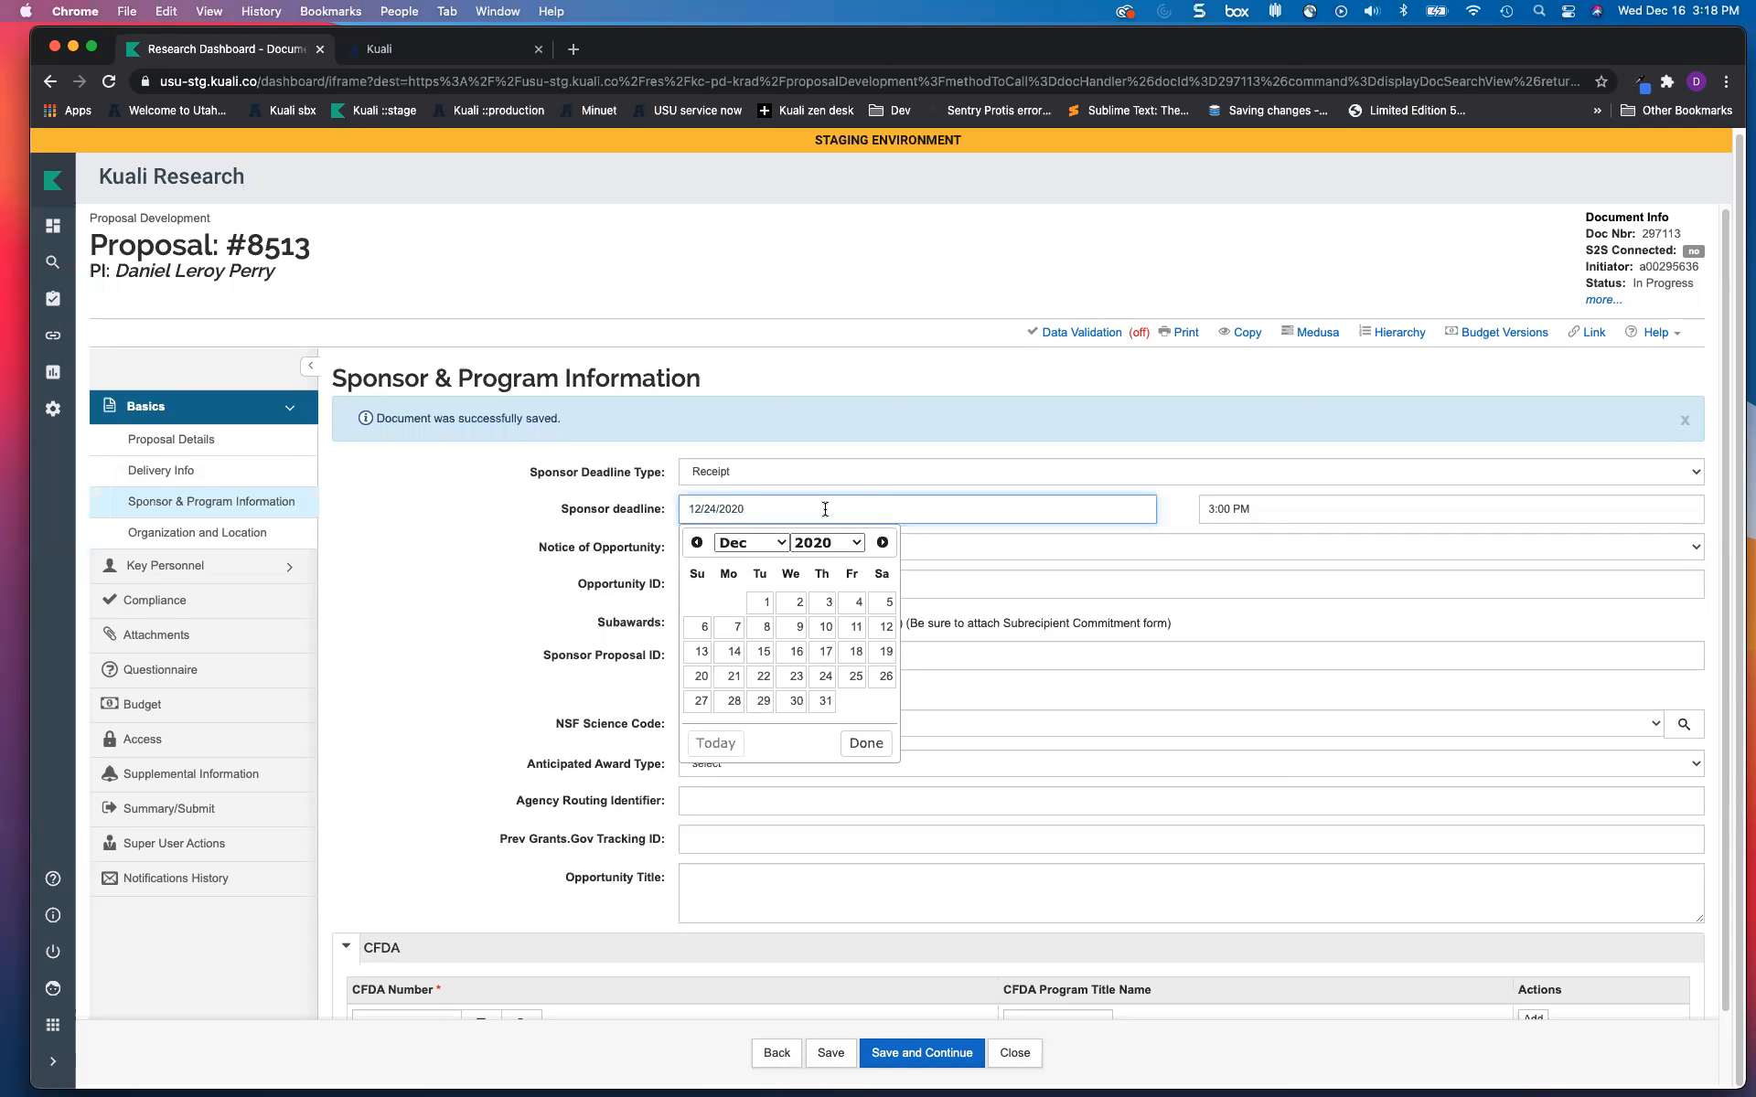
{"action": "left_click", "coordinate": [1293, 518]}
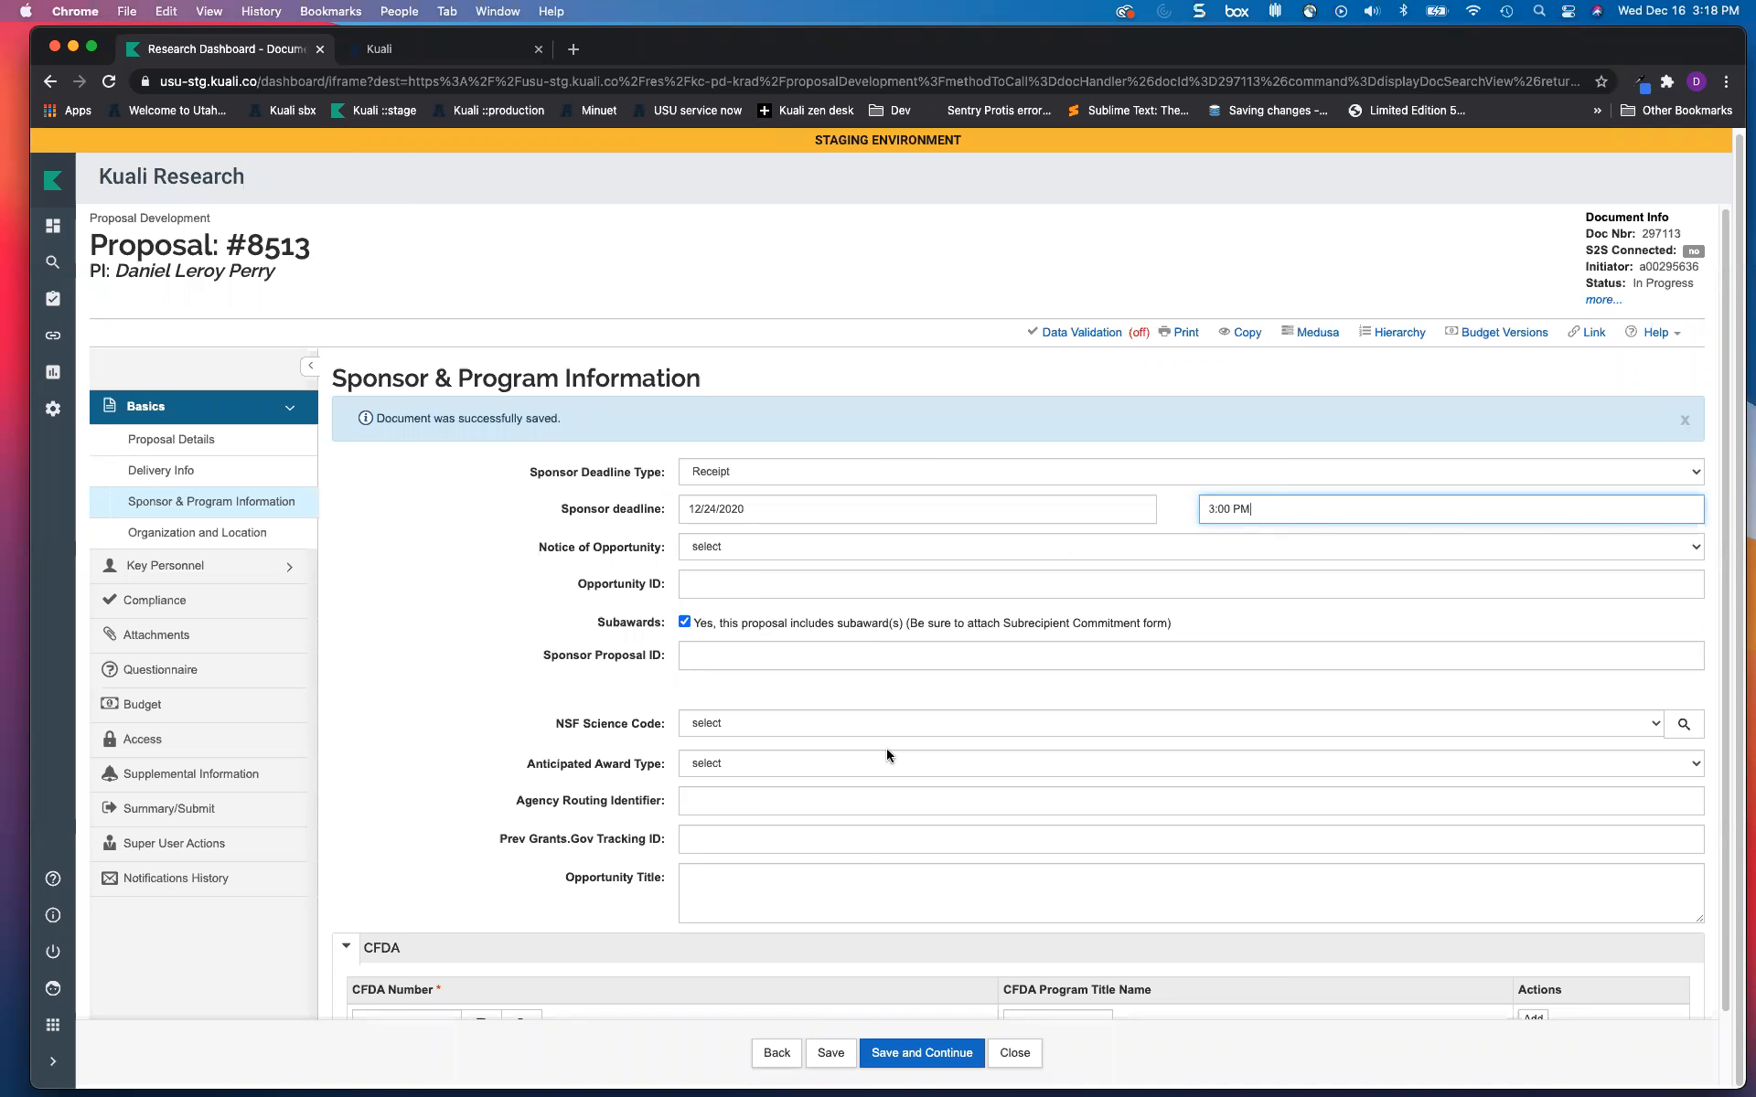
{"action": "left_click", "coordinate": [725, 723]}
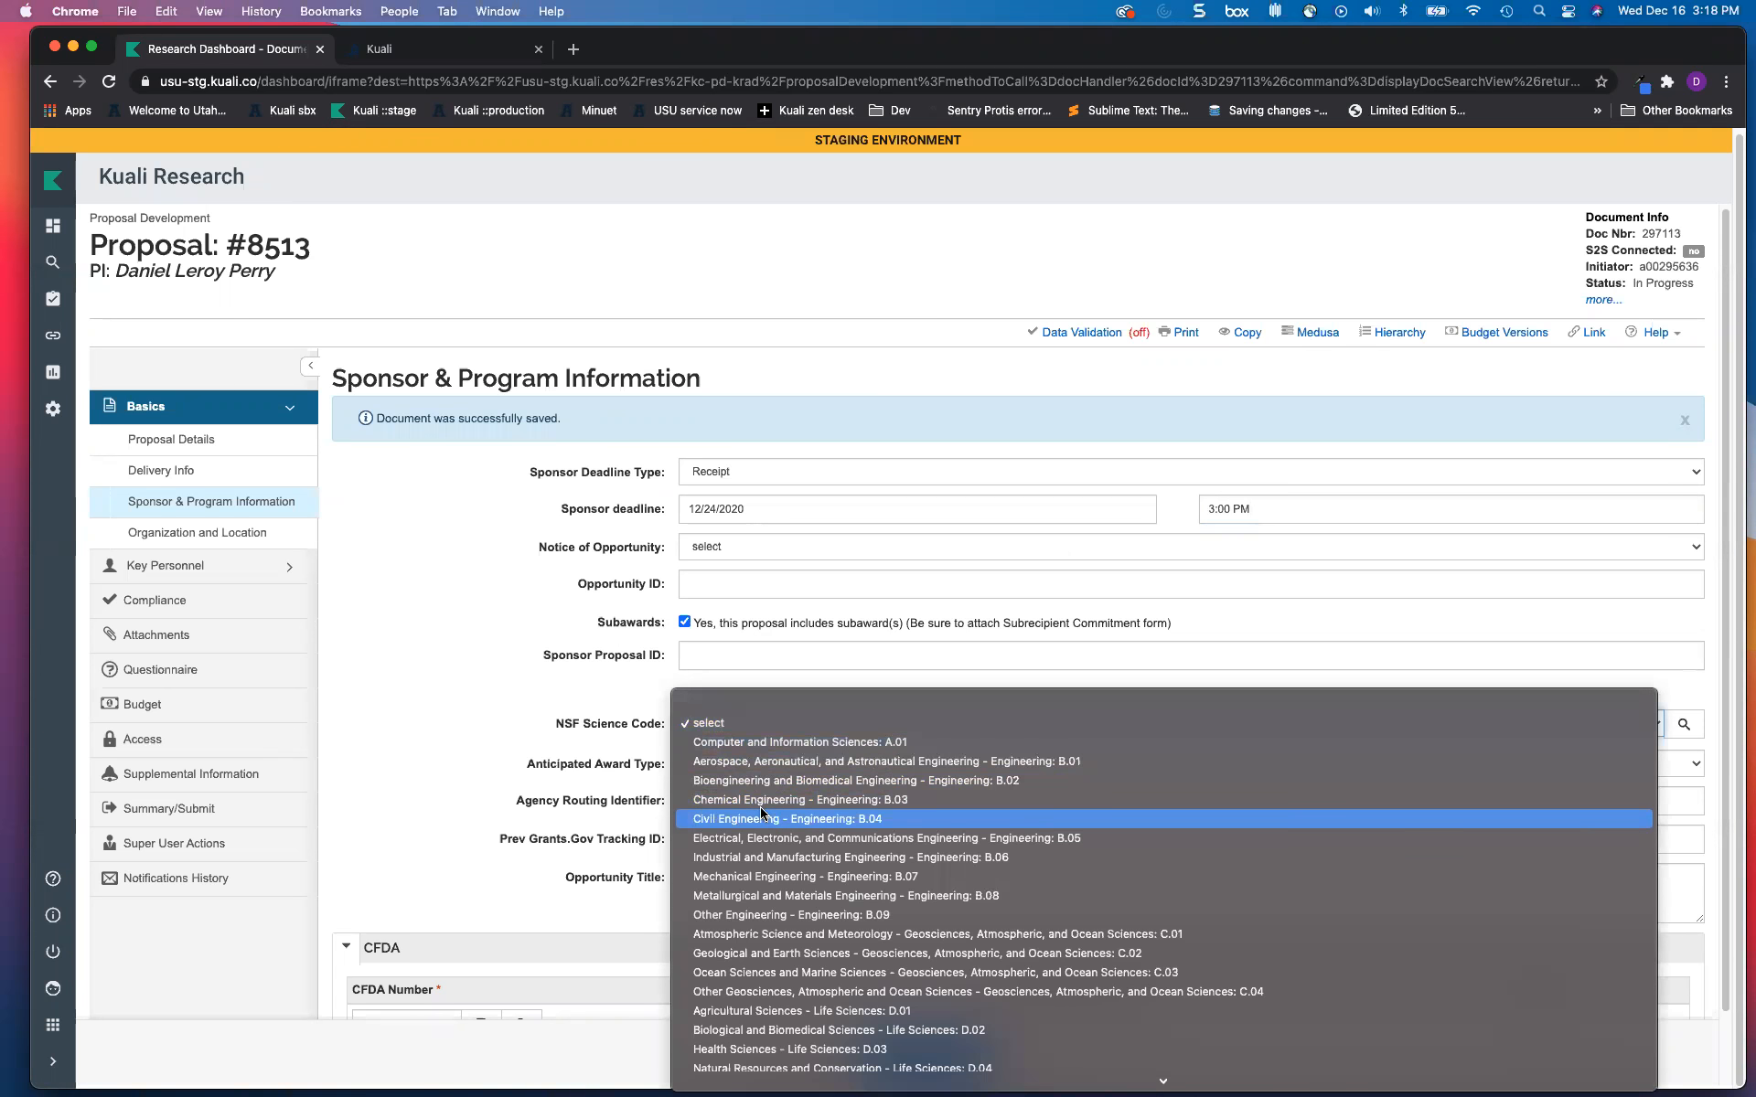
{"action": "left_click", "coordinate": [758, 780]}
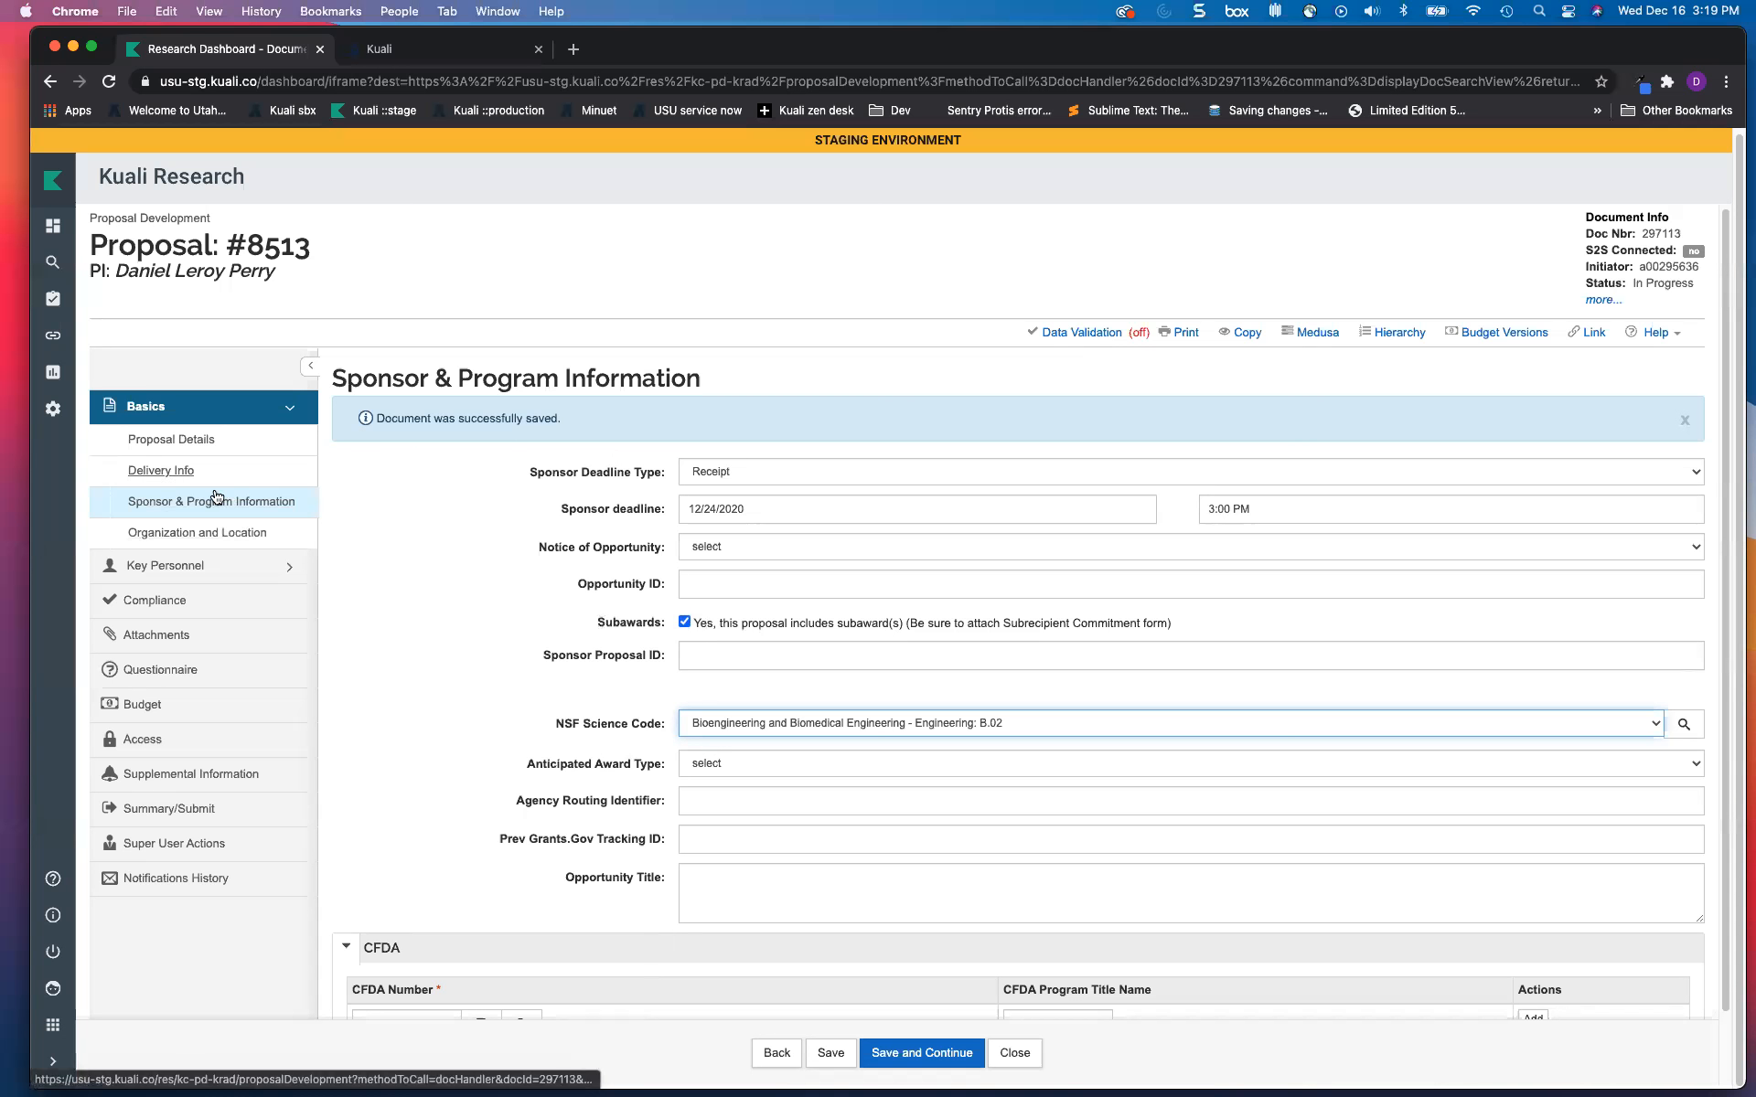
Step: Review Organization and Location's Other Organizations, including Ford Motor Company, then save and continue to Key Personnel
{"action": "left_click", "coordinate": [234, 534]}
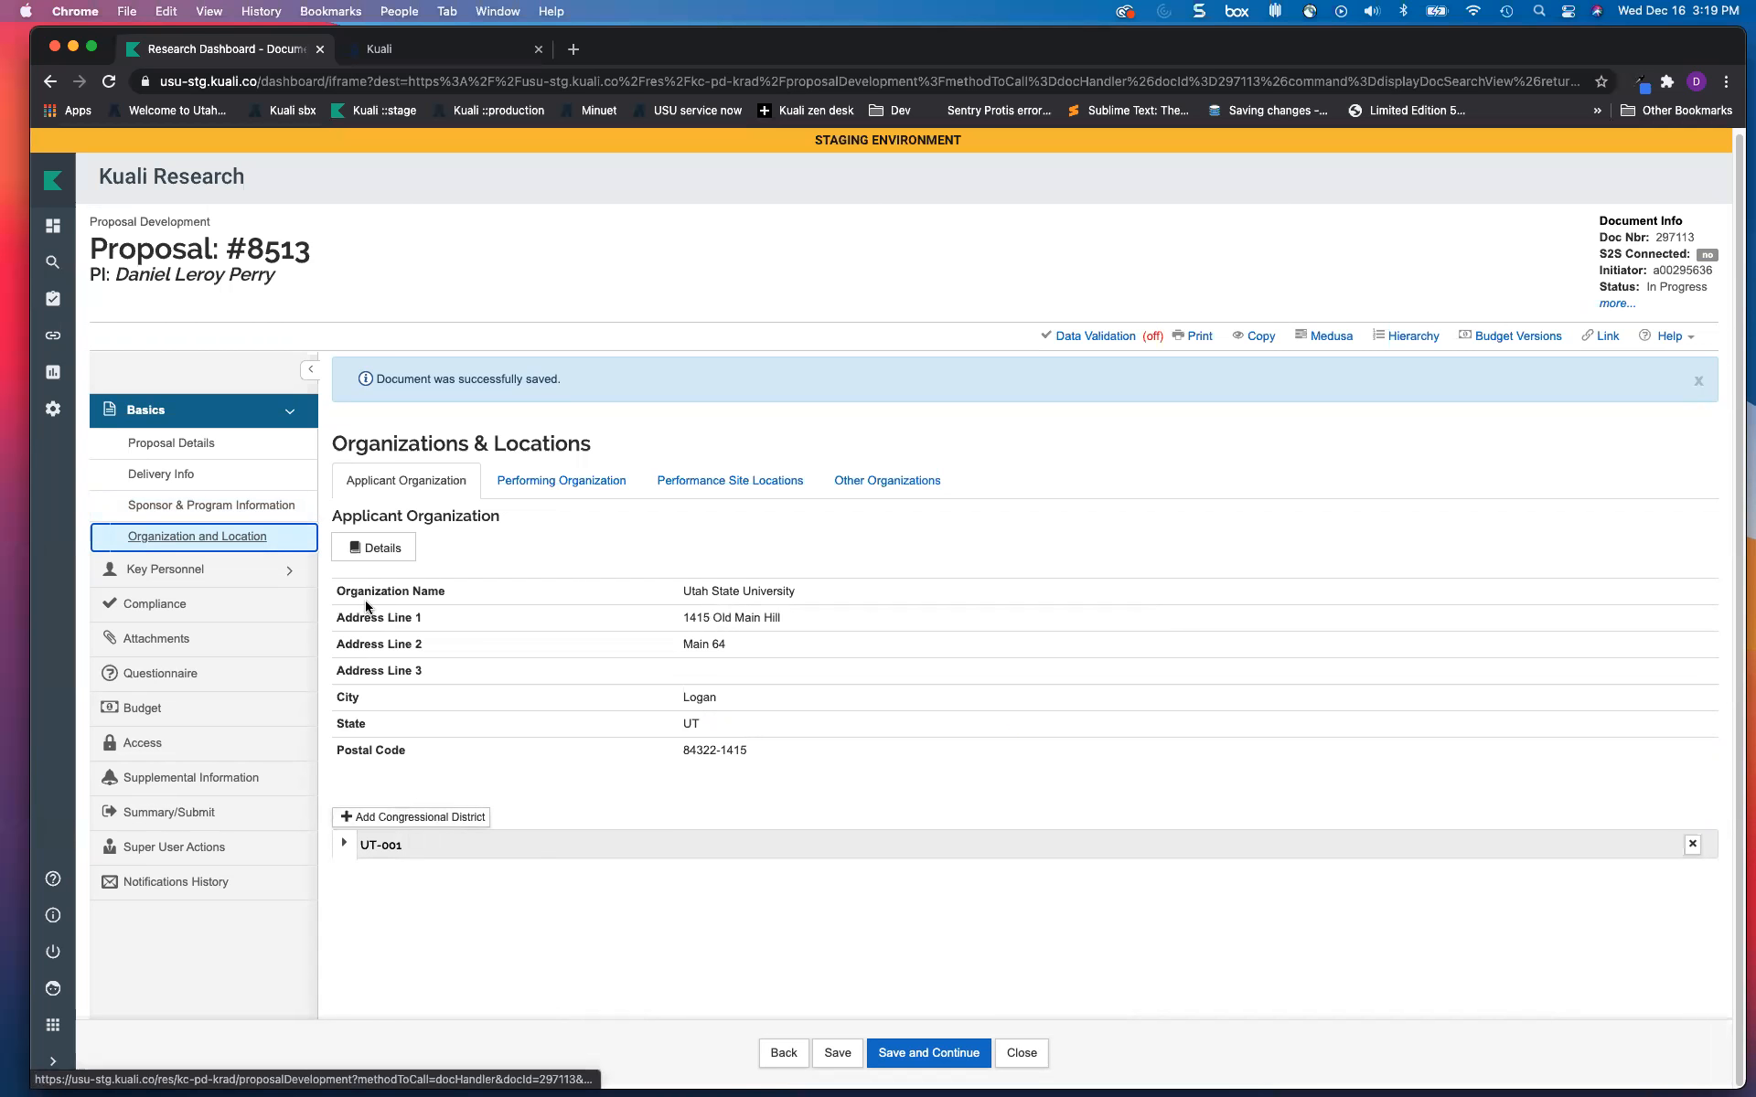
{"action": "left_click", "coordinate": [865, 490]}
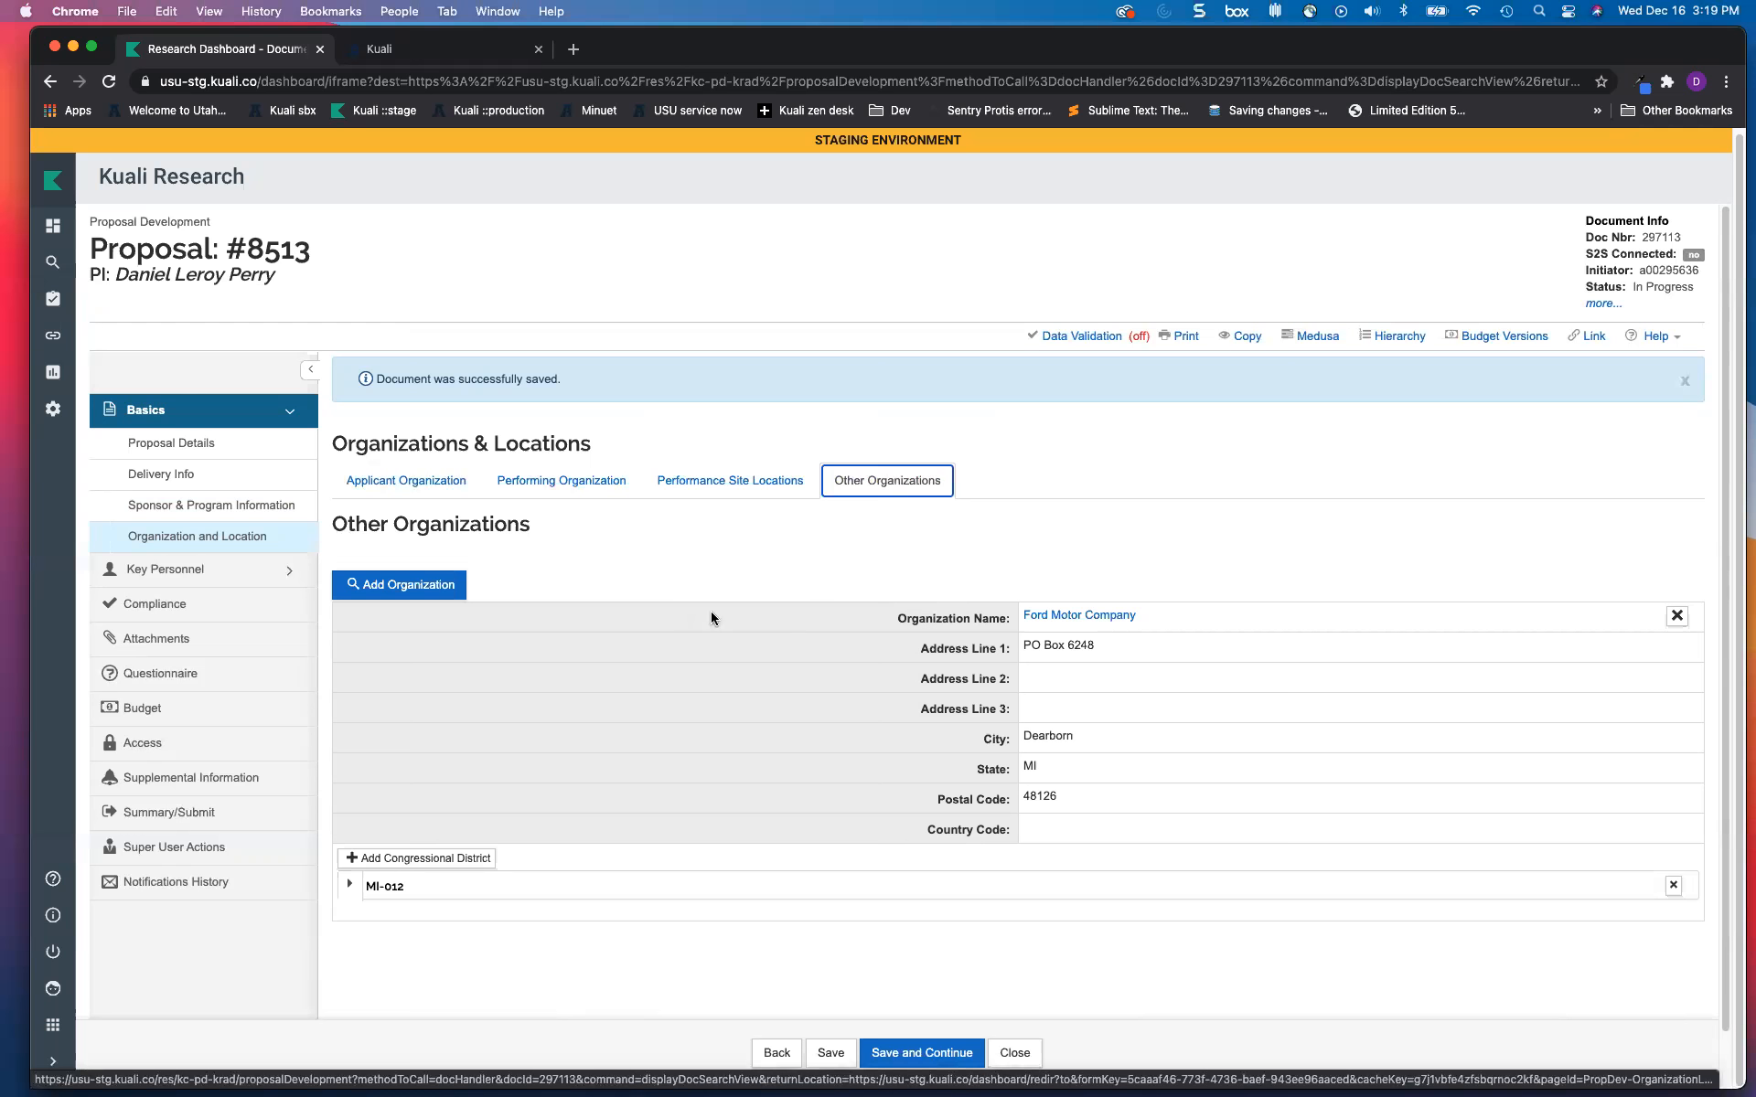
{"action": "left_click", "coordinate": [900, 1052]}
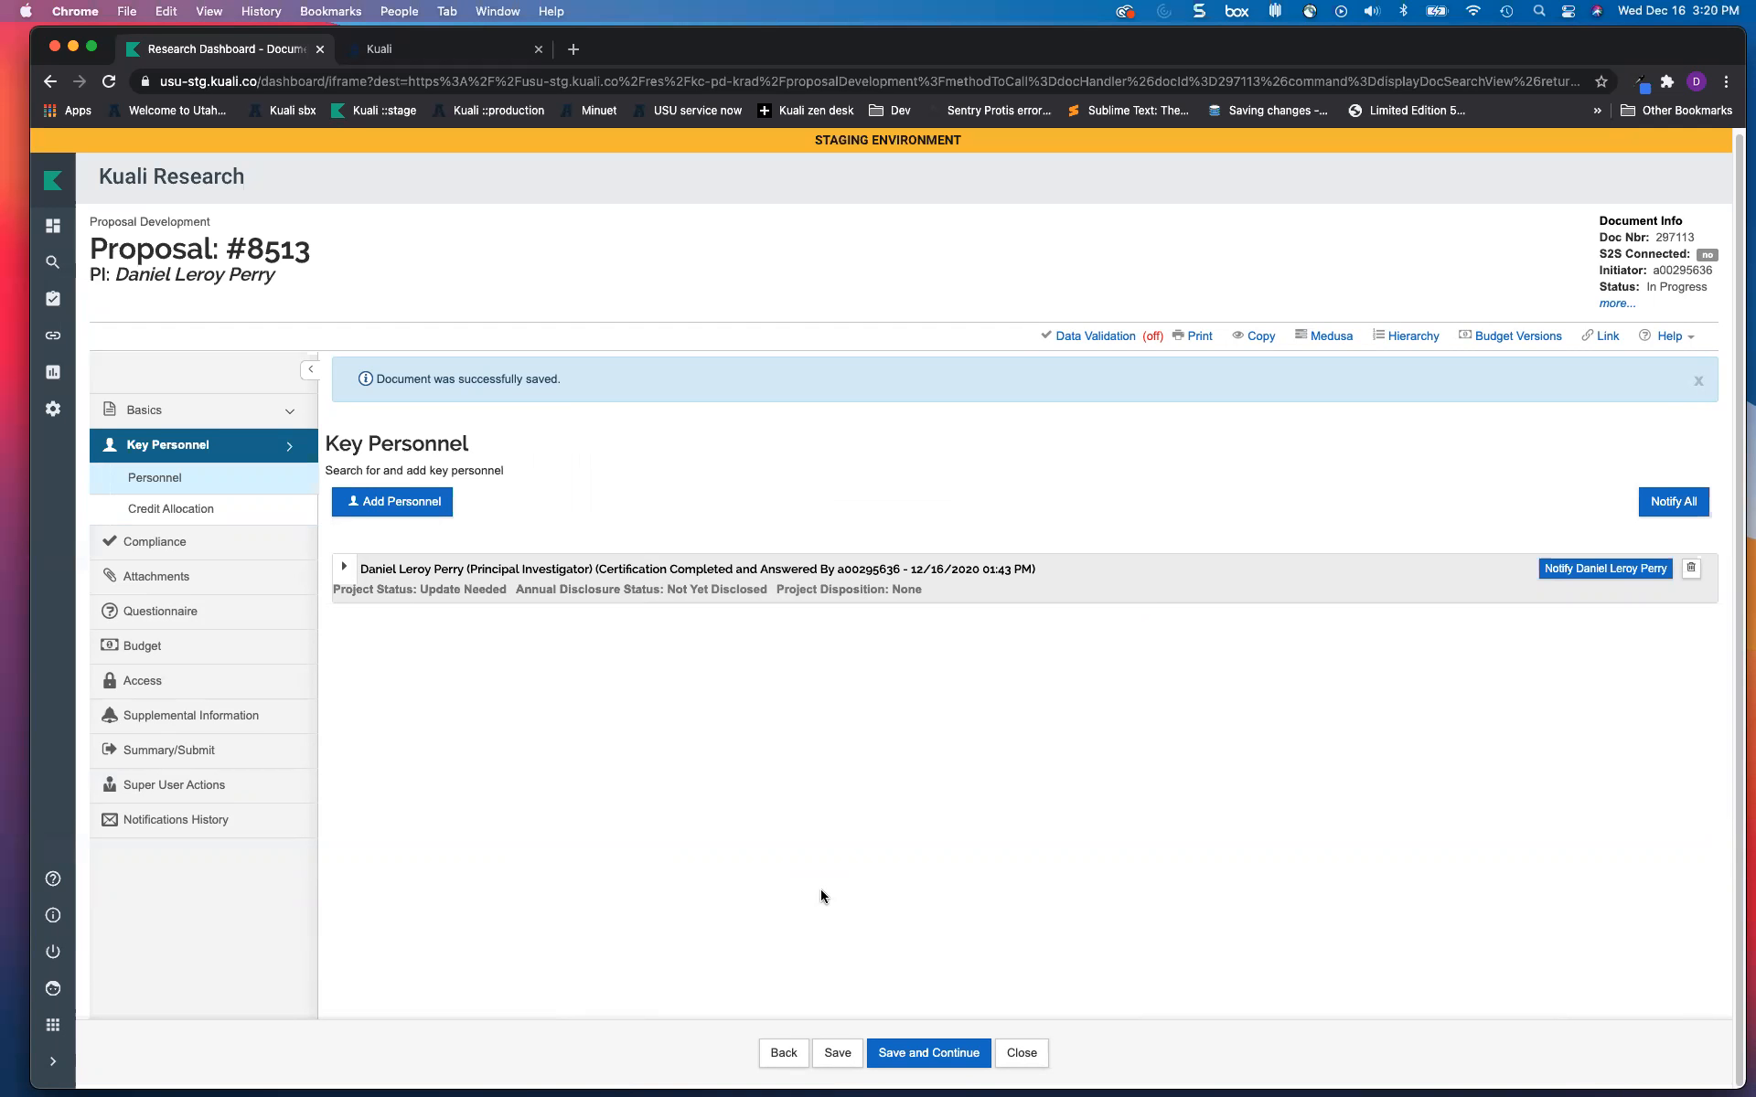
Step: Search employees by last name and add the single match to Key Personnel as Co-Investigator
{"action": "left_click", "coordinate": [407, 512]}
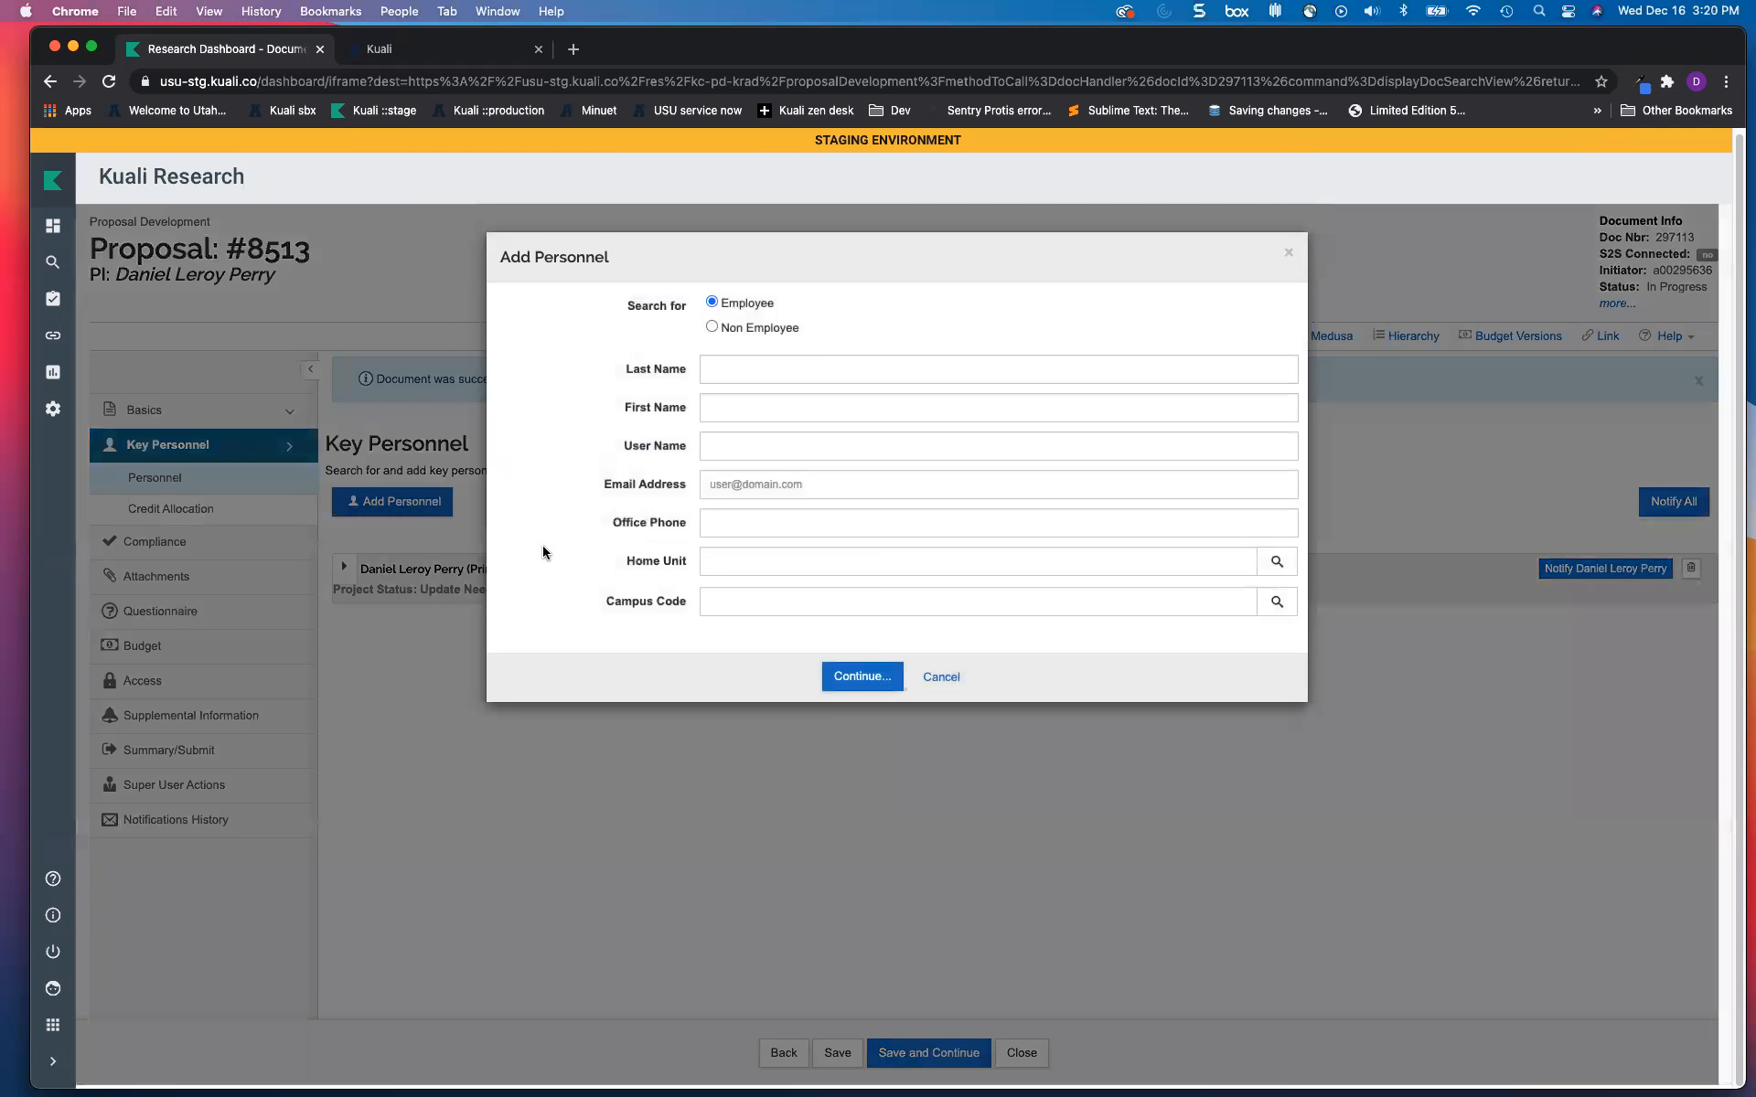
{"action": "left_click", "coordinate": [746, 371]}
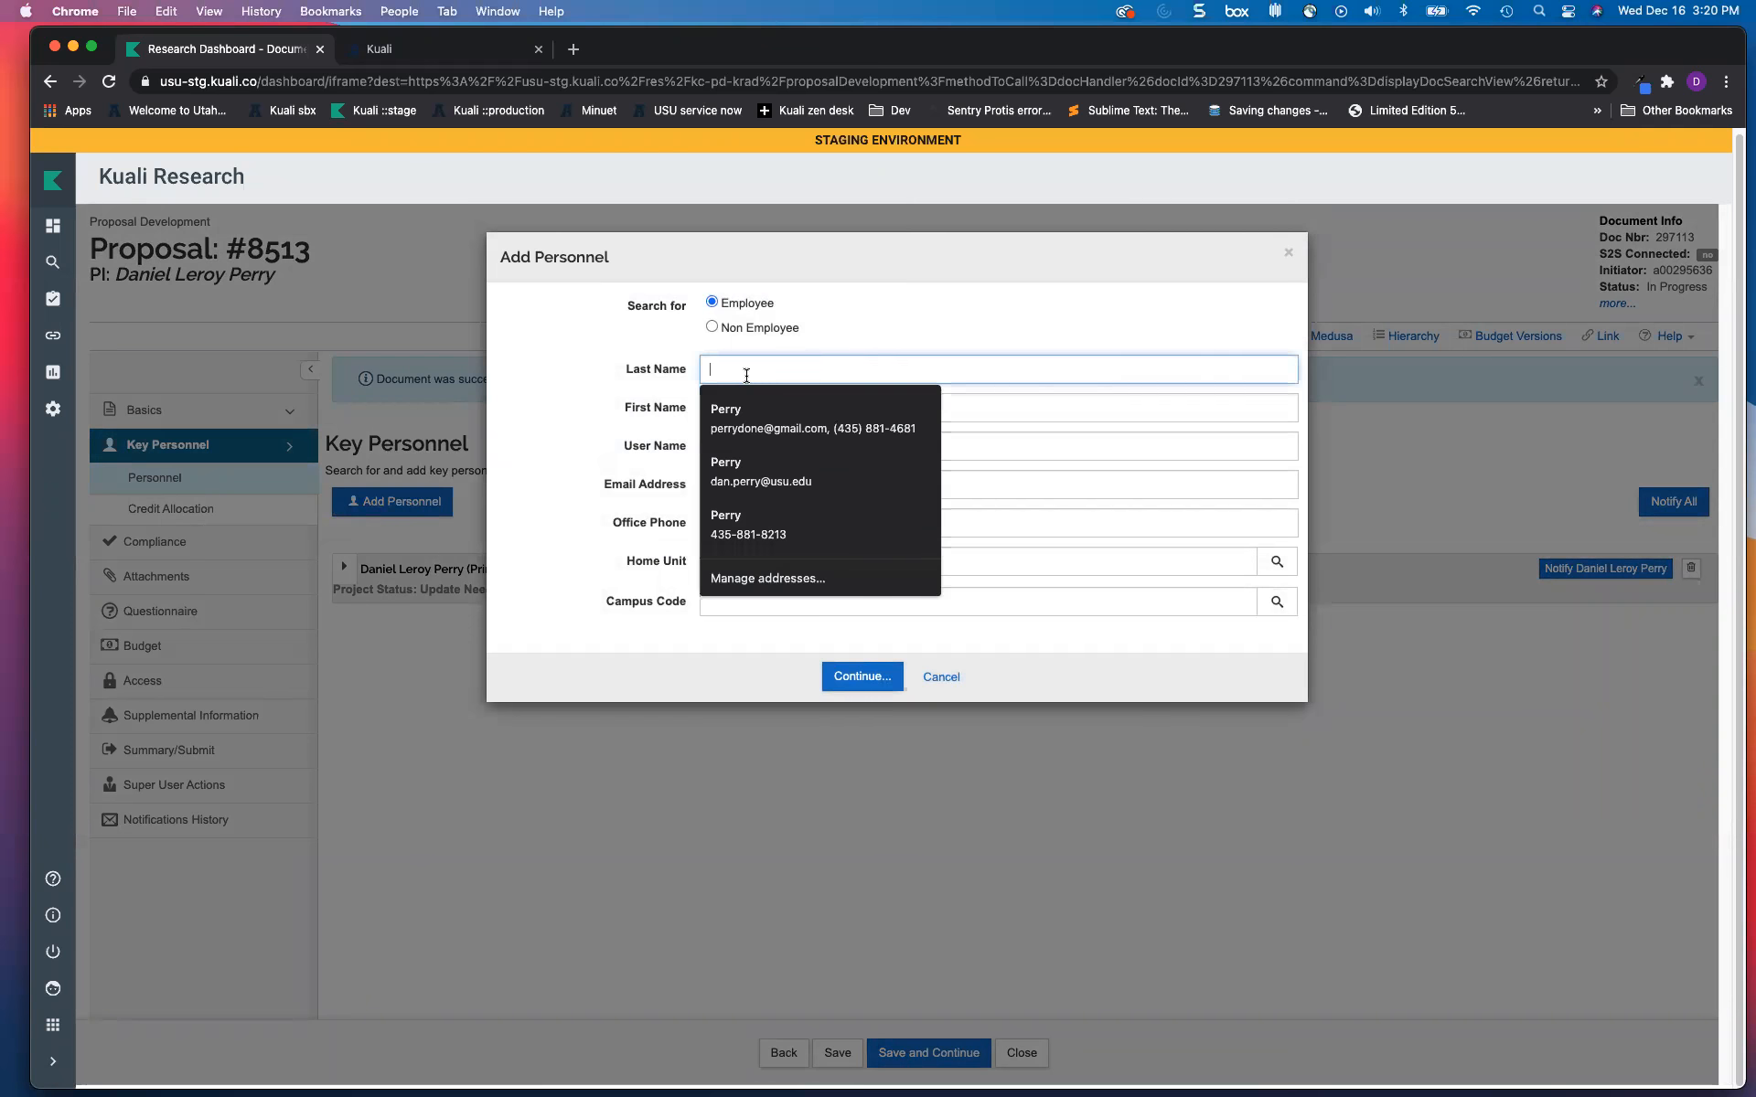
{"action": "type", "text": "hedin"}
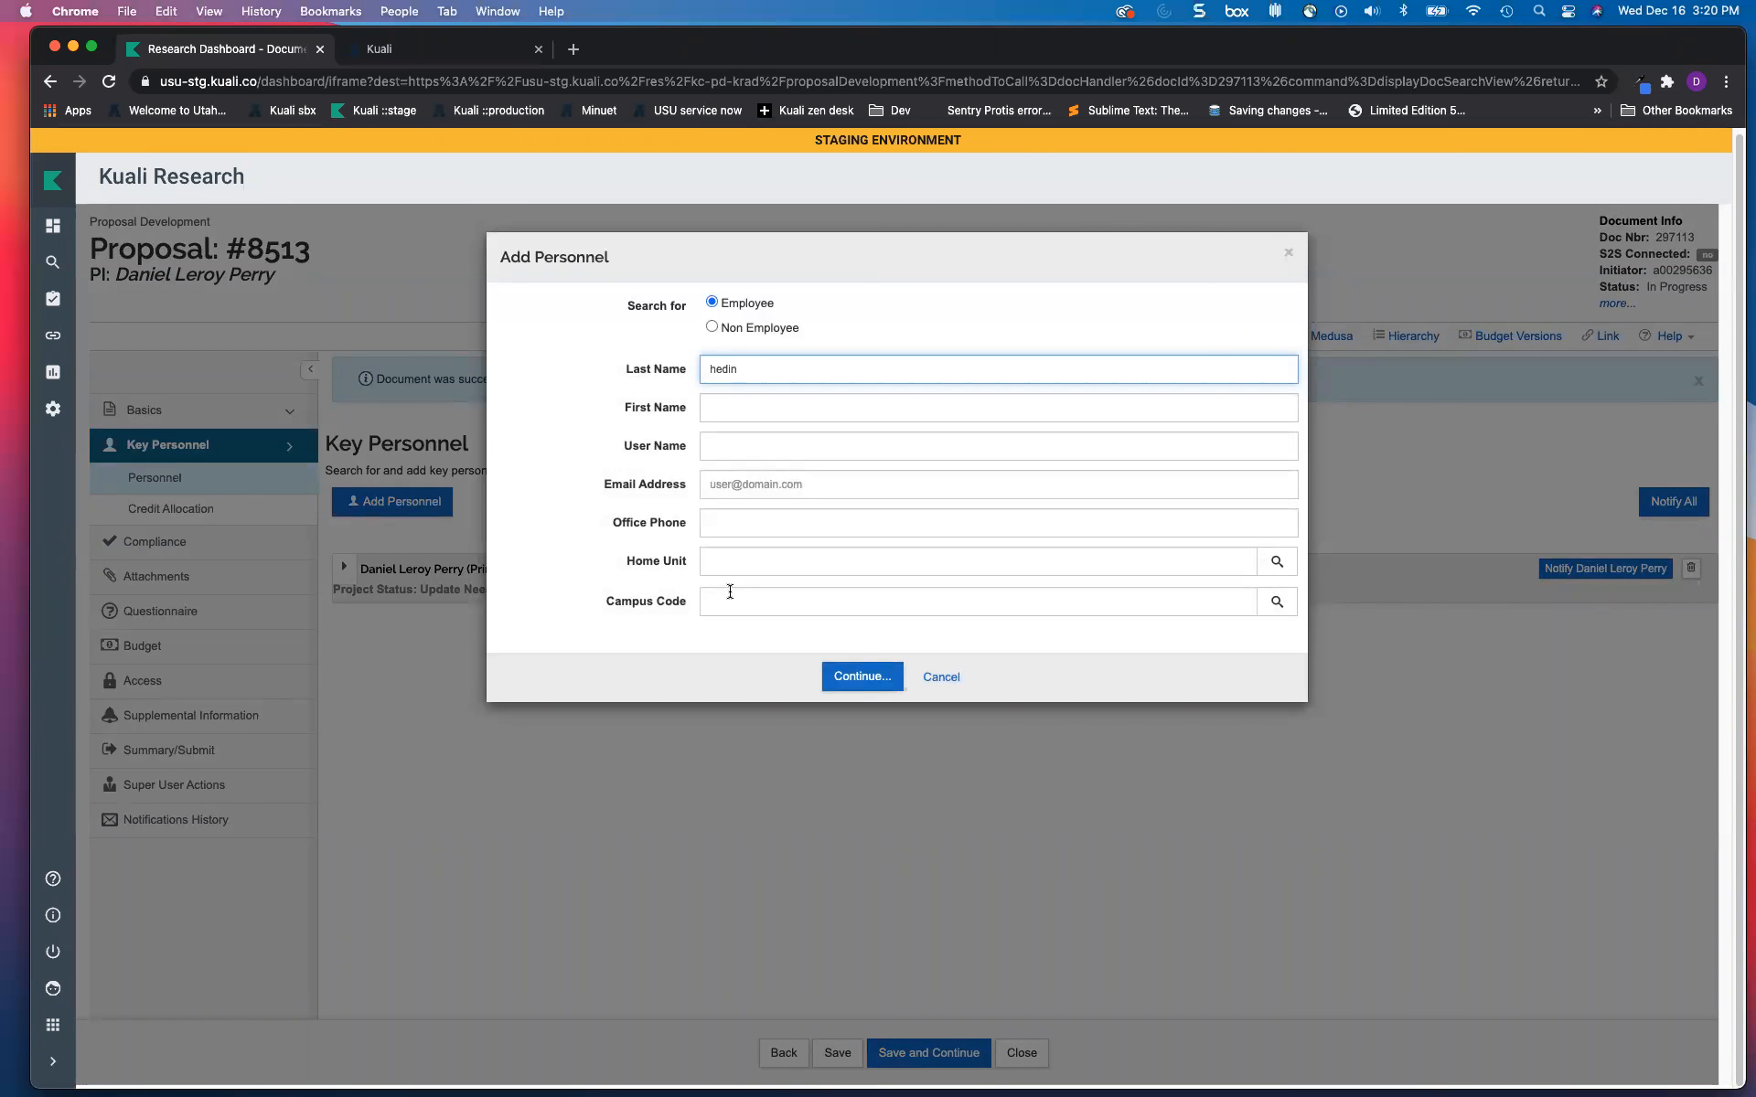
{"action": "left_click", "coordinate": [847, 688]}
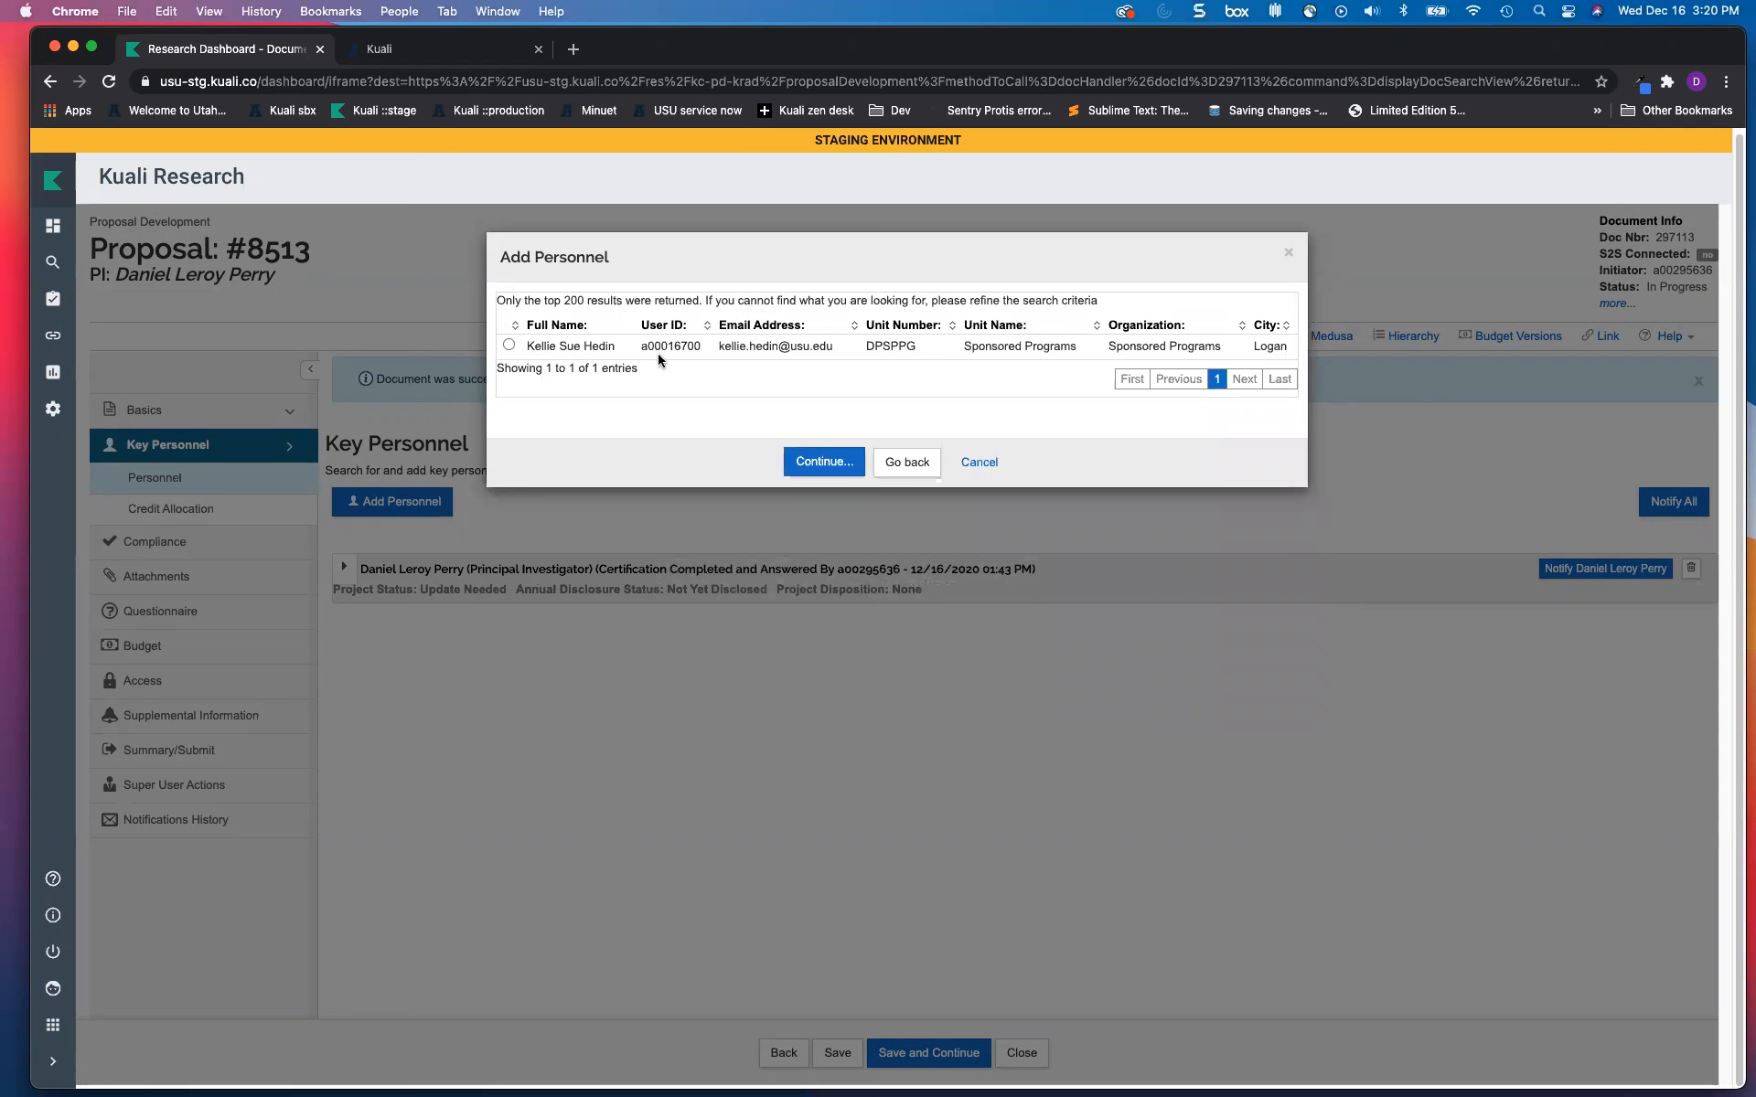
{"action": "left_click", "coordinate": [508, 344]}
{"action": "left_click", "coordinate": [820, 462]}
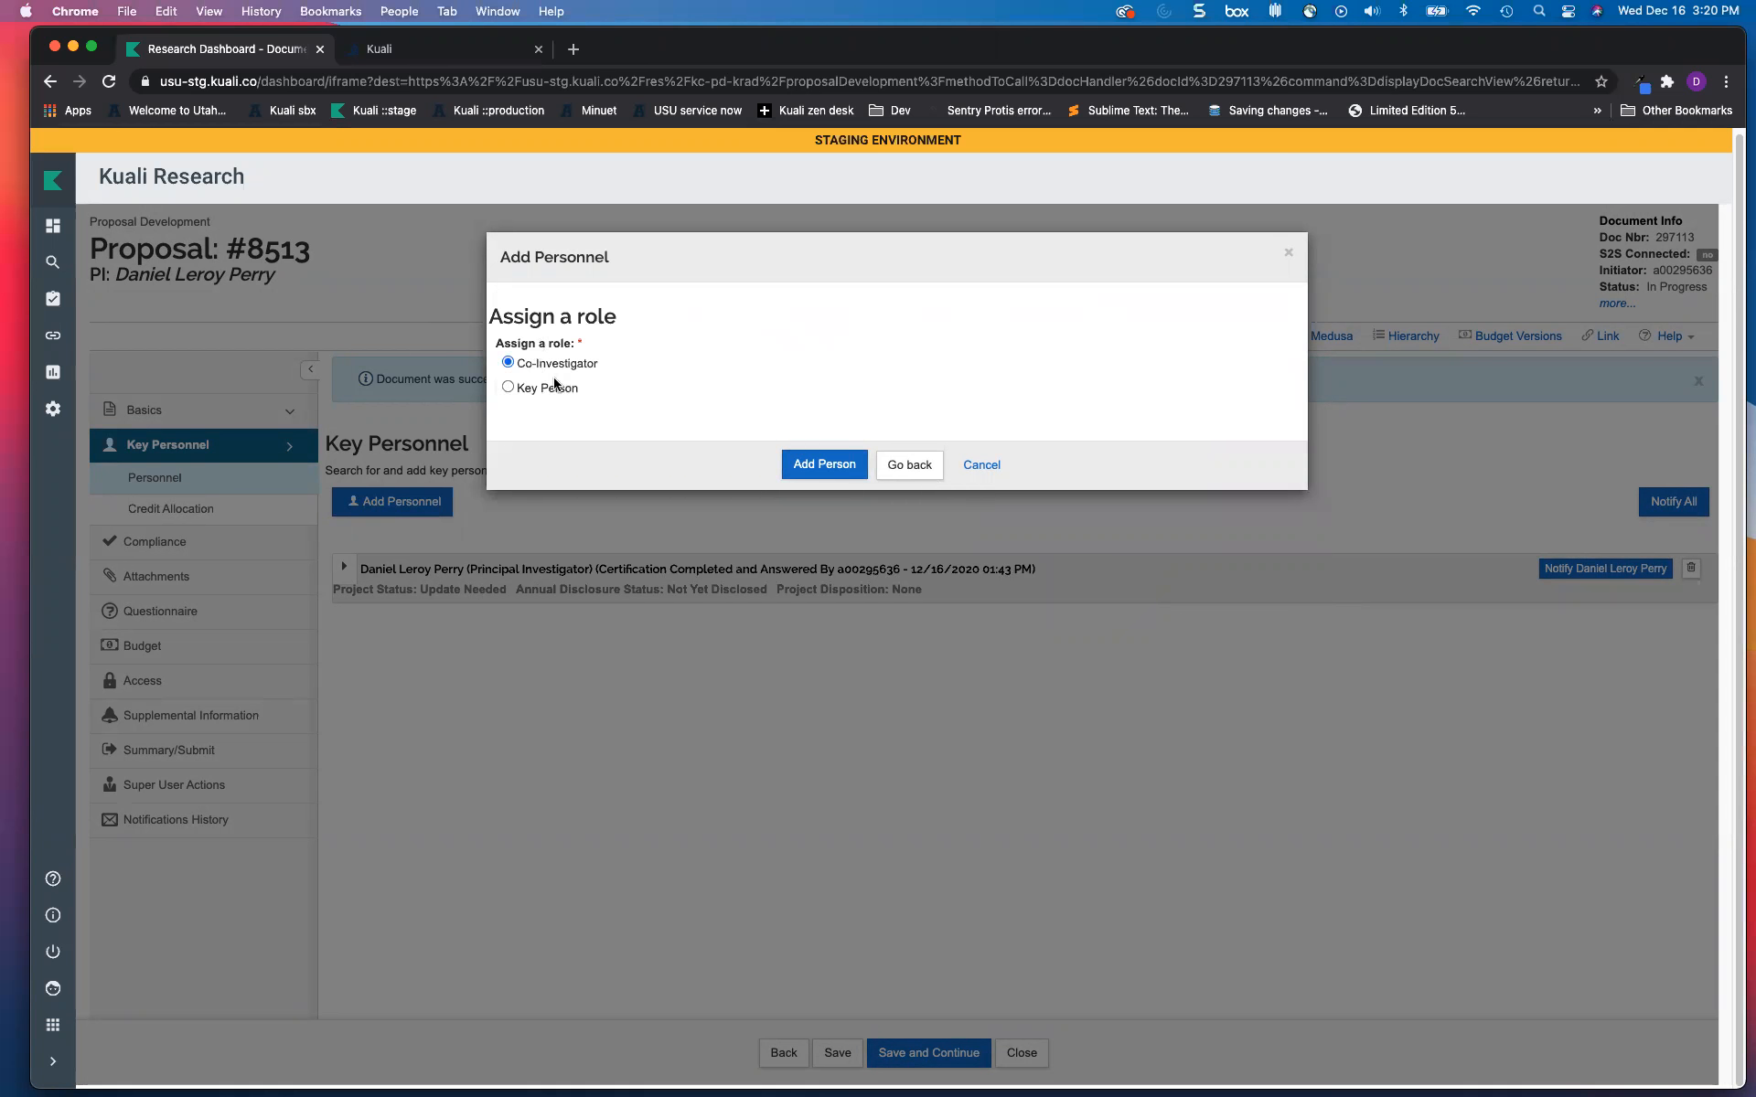
{"action": "left_click", "coordinate": [828, 463]}
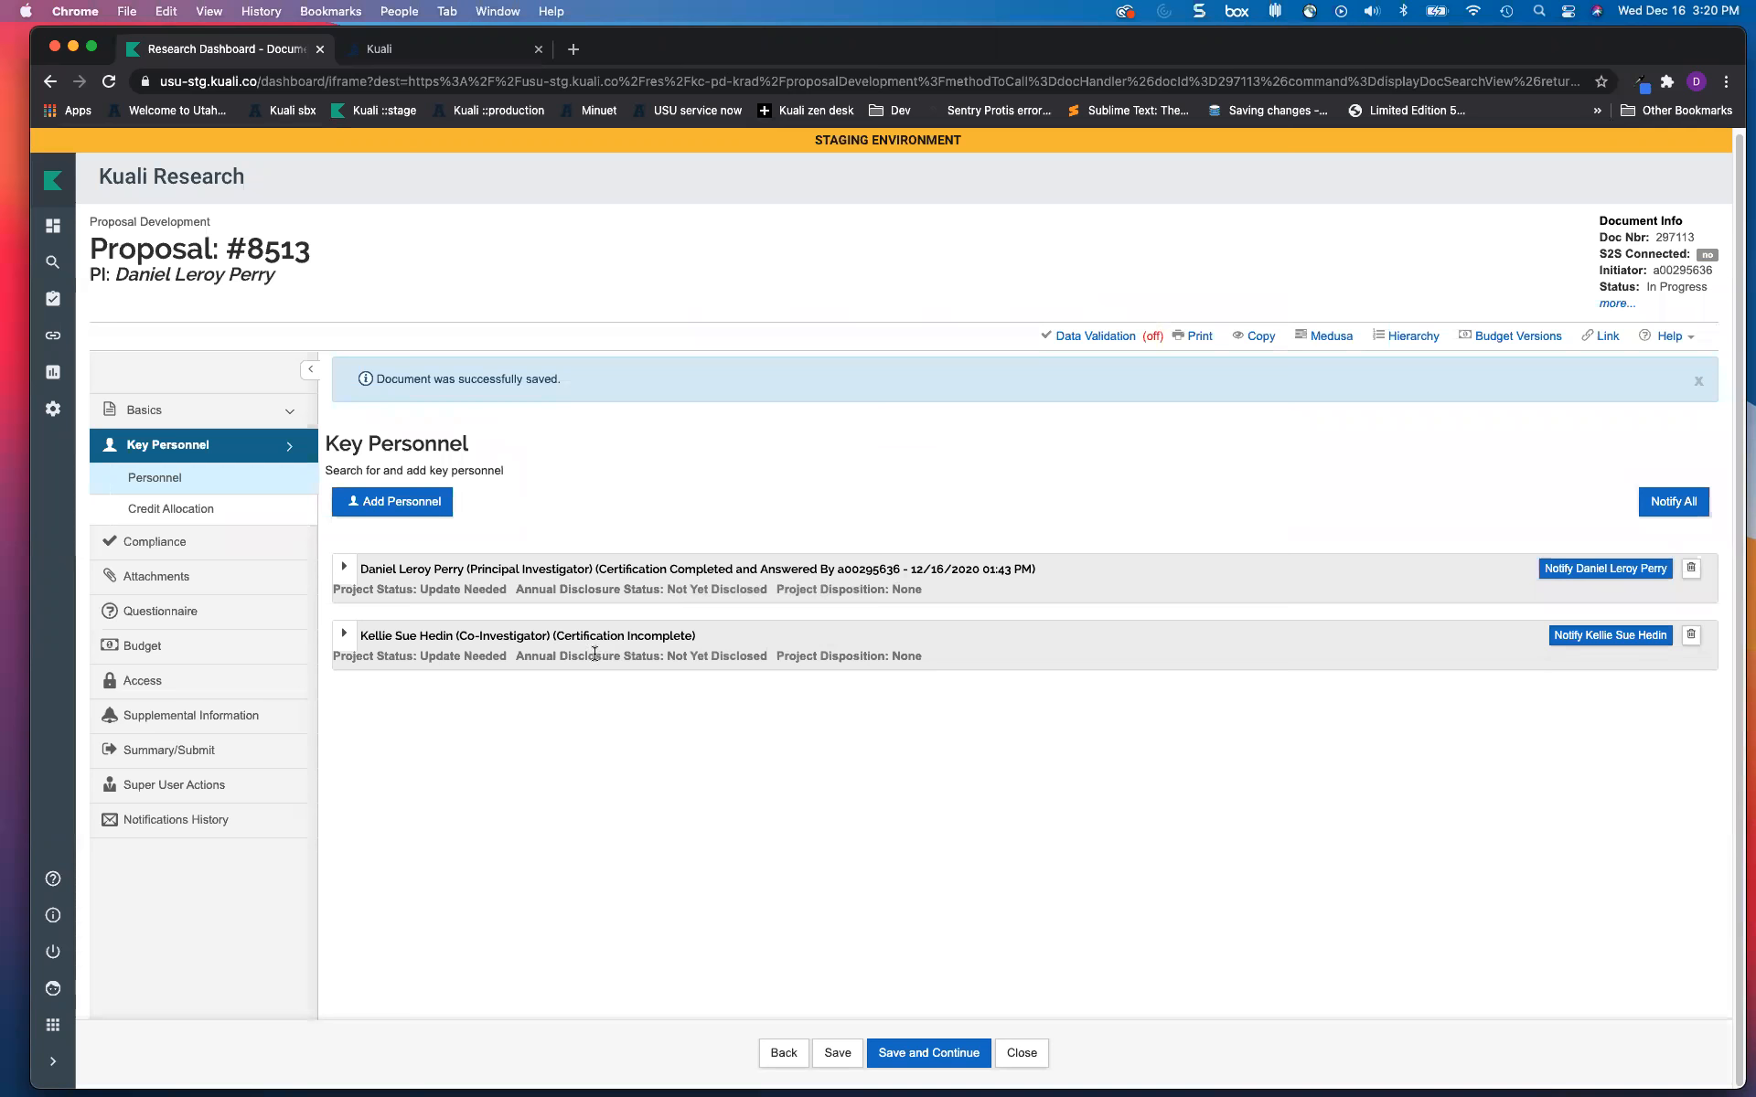
Step: Review the Key Person Certification answers for both the Principal Investigator and the Co-Investigator
{"action": "left_click", "coordinate": [345, 567]}
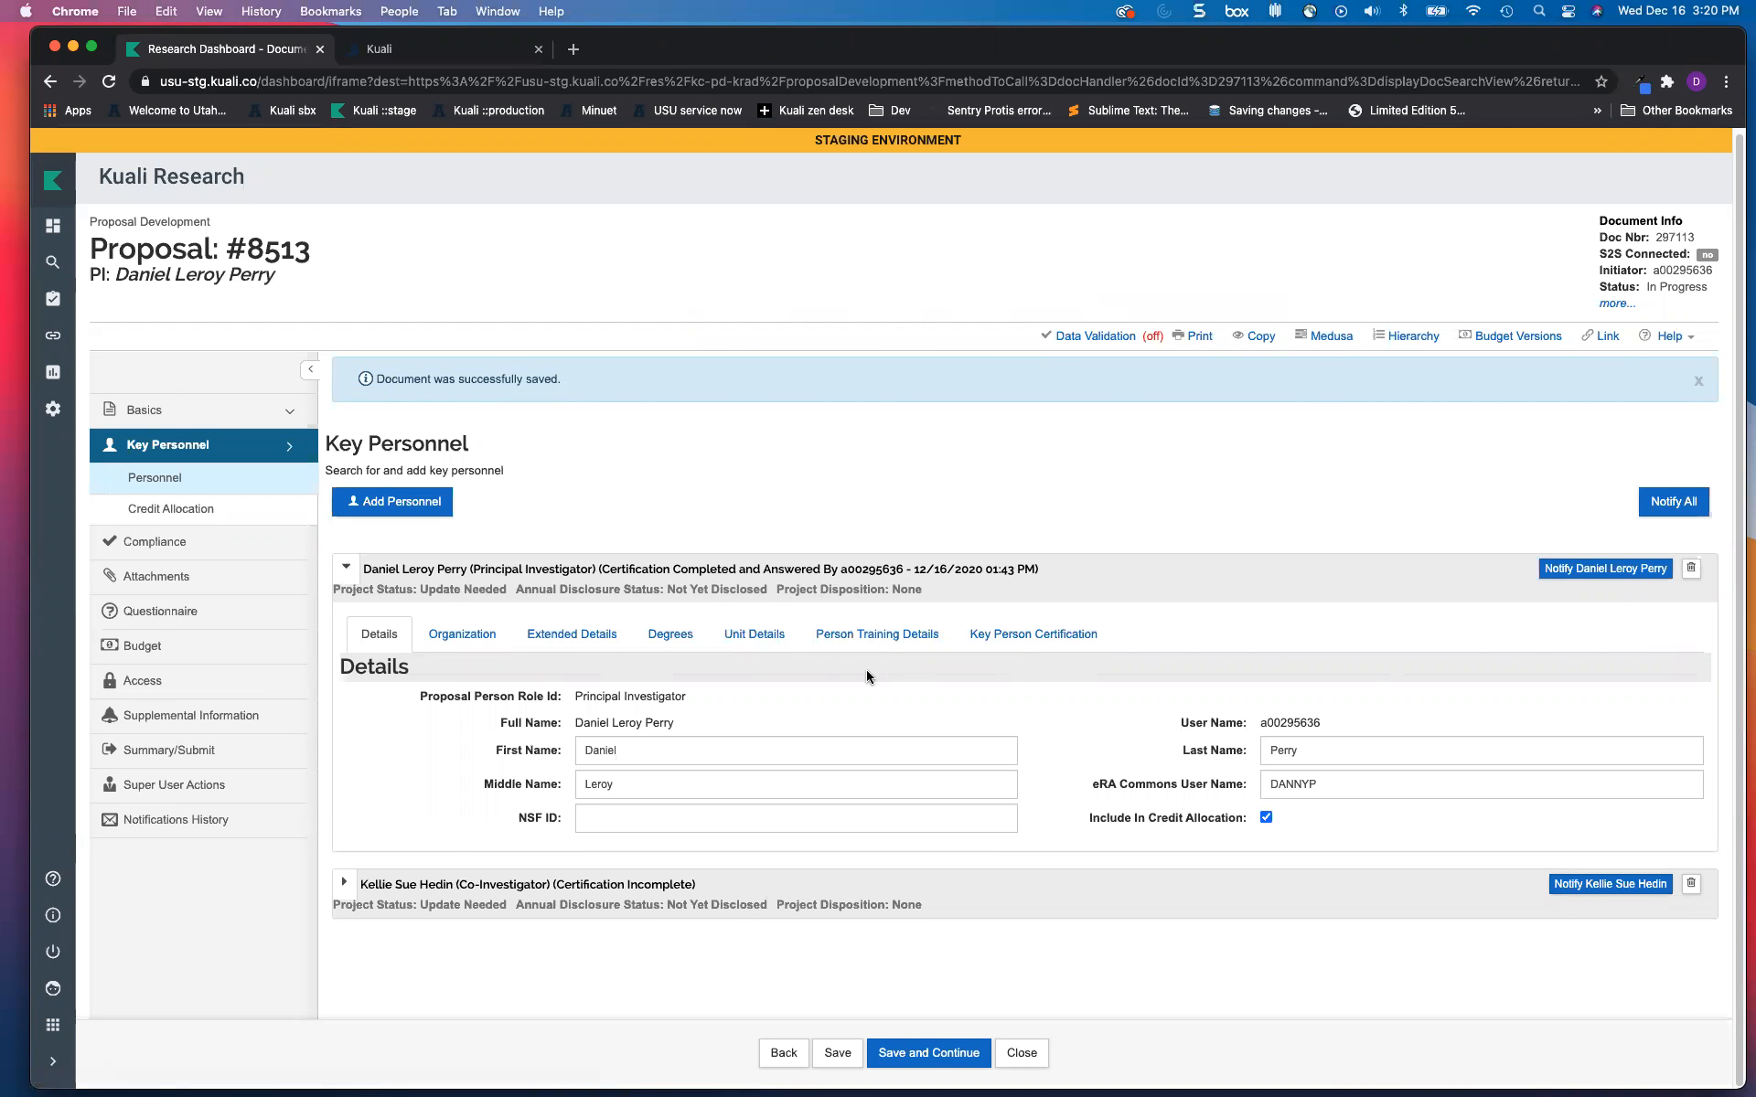
{"action": "left_click", "coordinate": [1012, 642]}
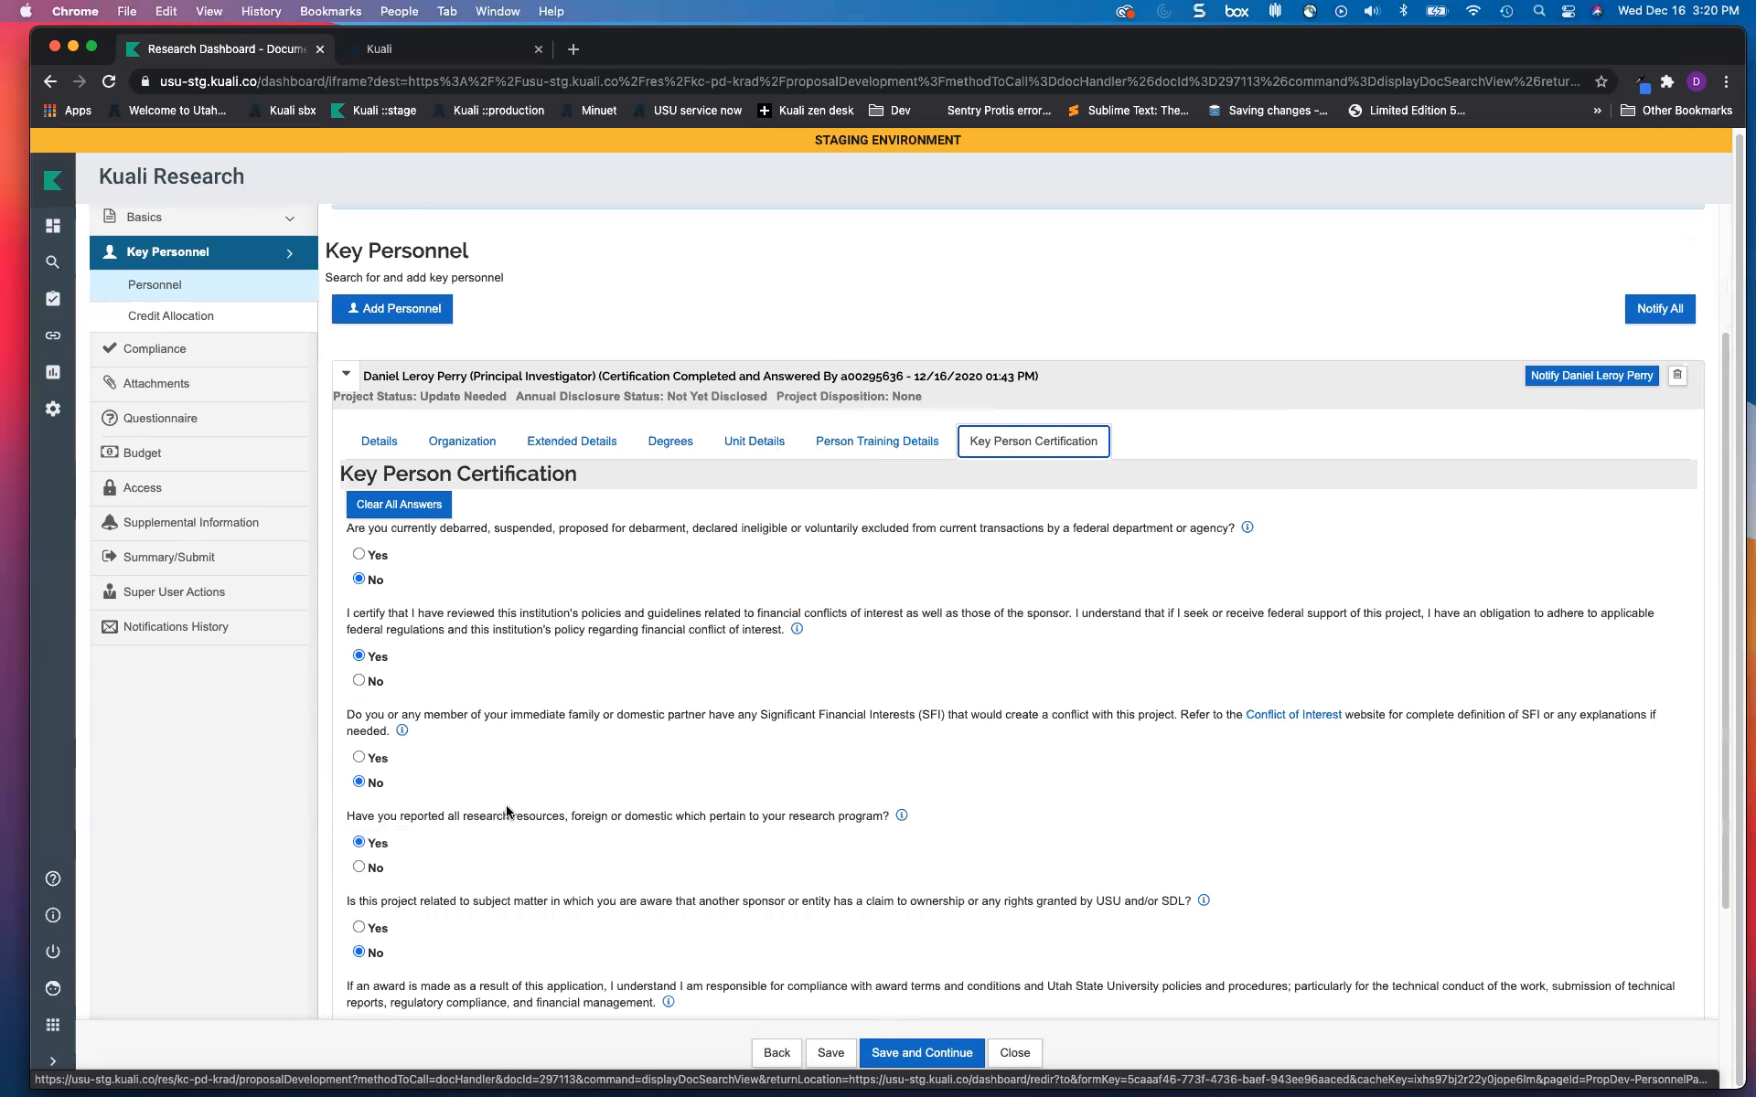
{"action": "left_click", "coordinate": [341, 484]}
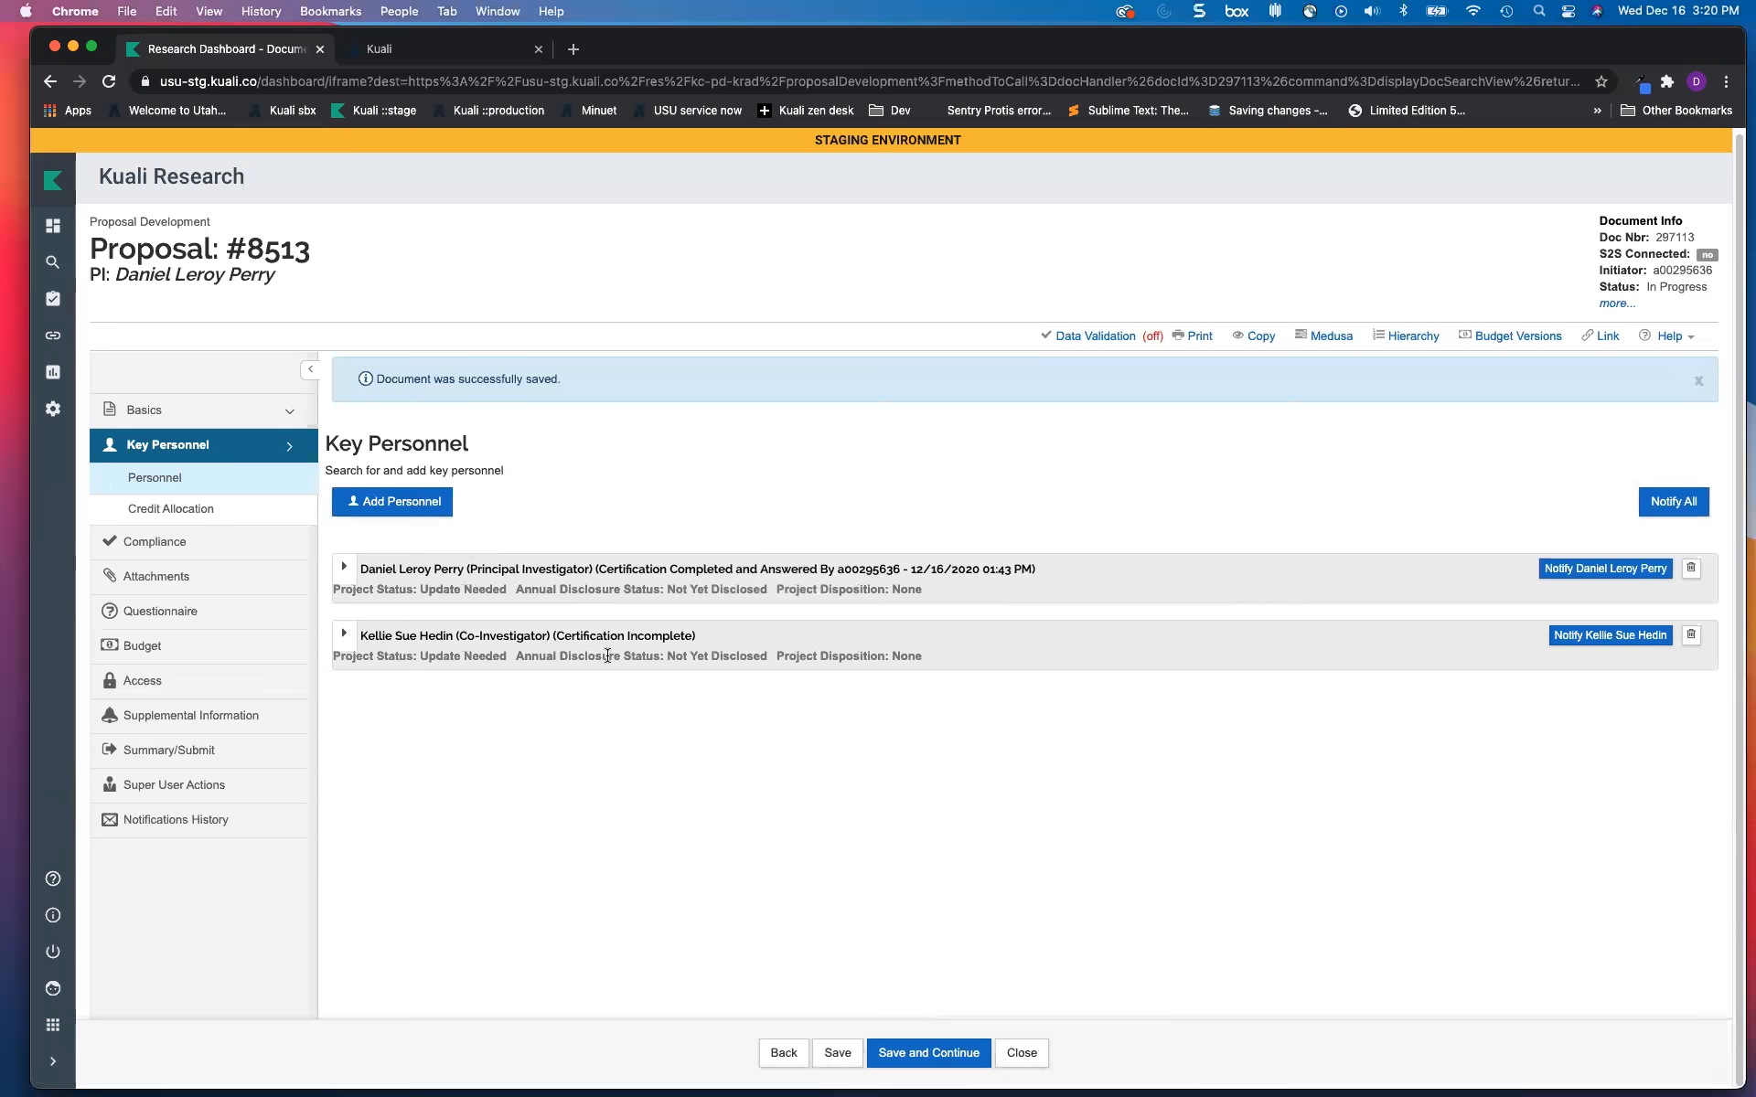
{"action": "left_click", "coordinate": [345, 634]}
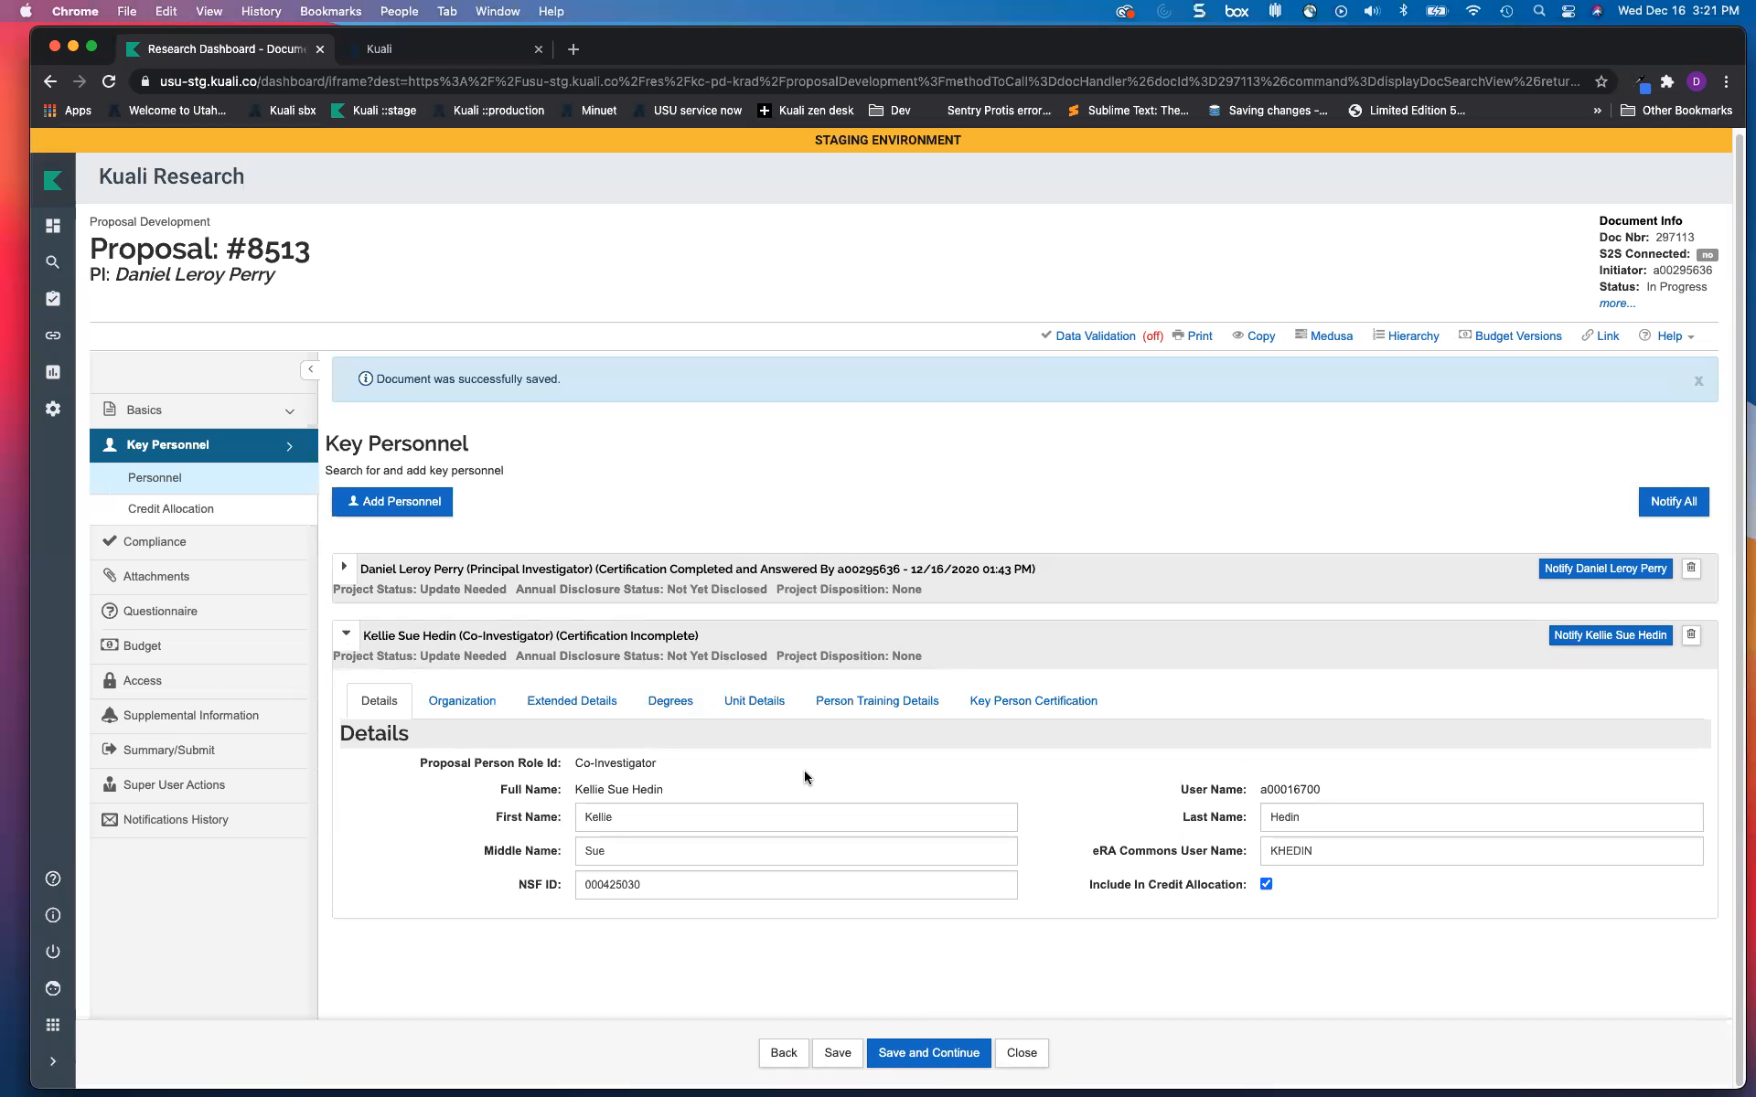
{"action": "left_click", "coordinate": [1020, 704]}
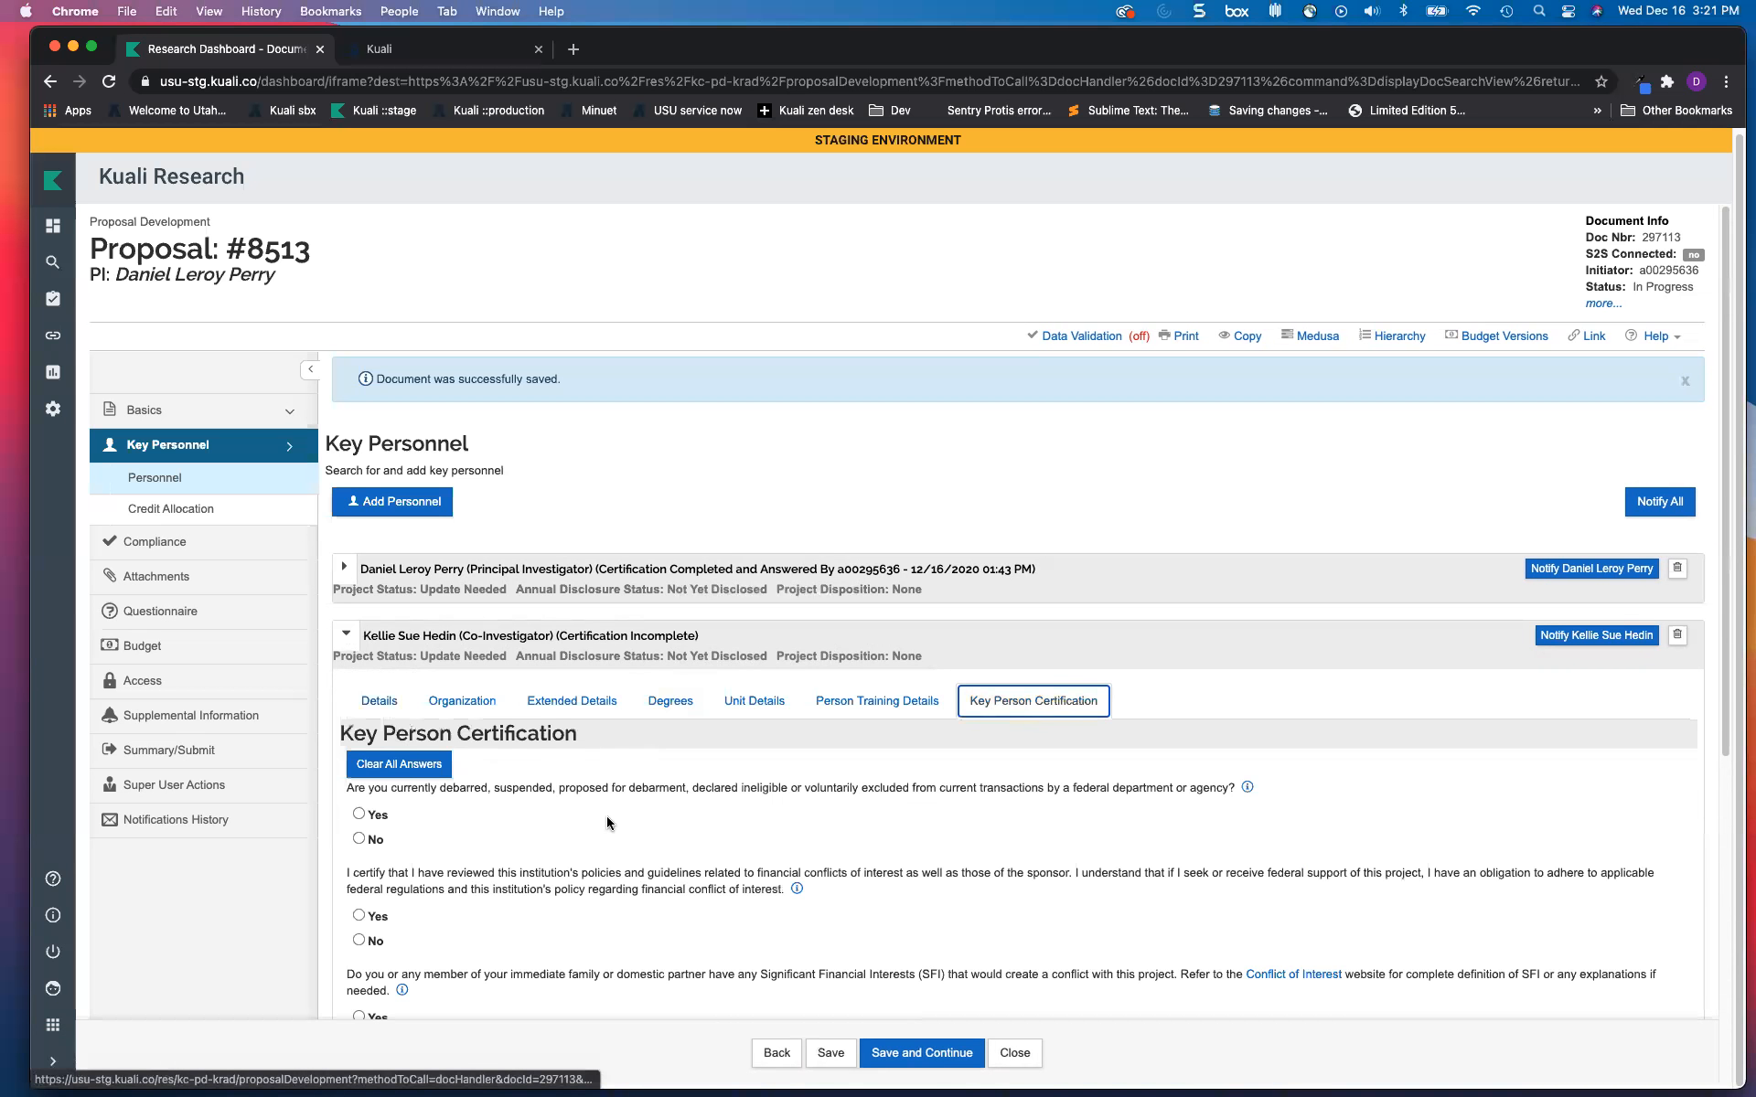
{"action": "scroll", "coordinate": [606, 816], "scroll_direction": "down", "scroll_amount": 3}
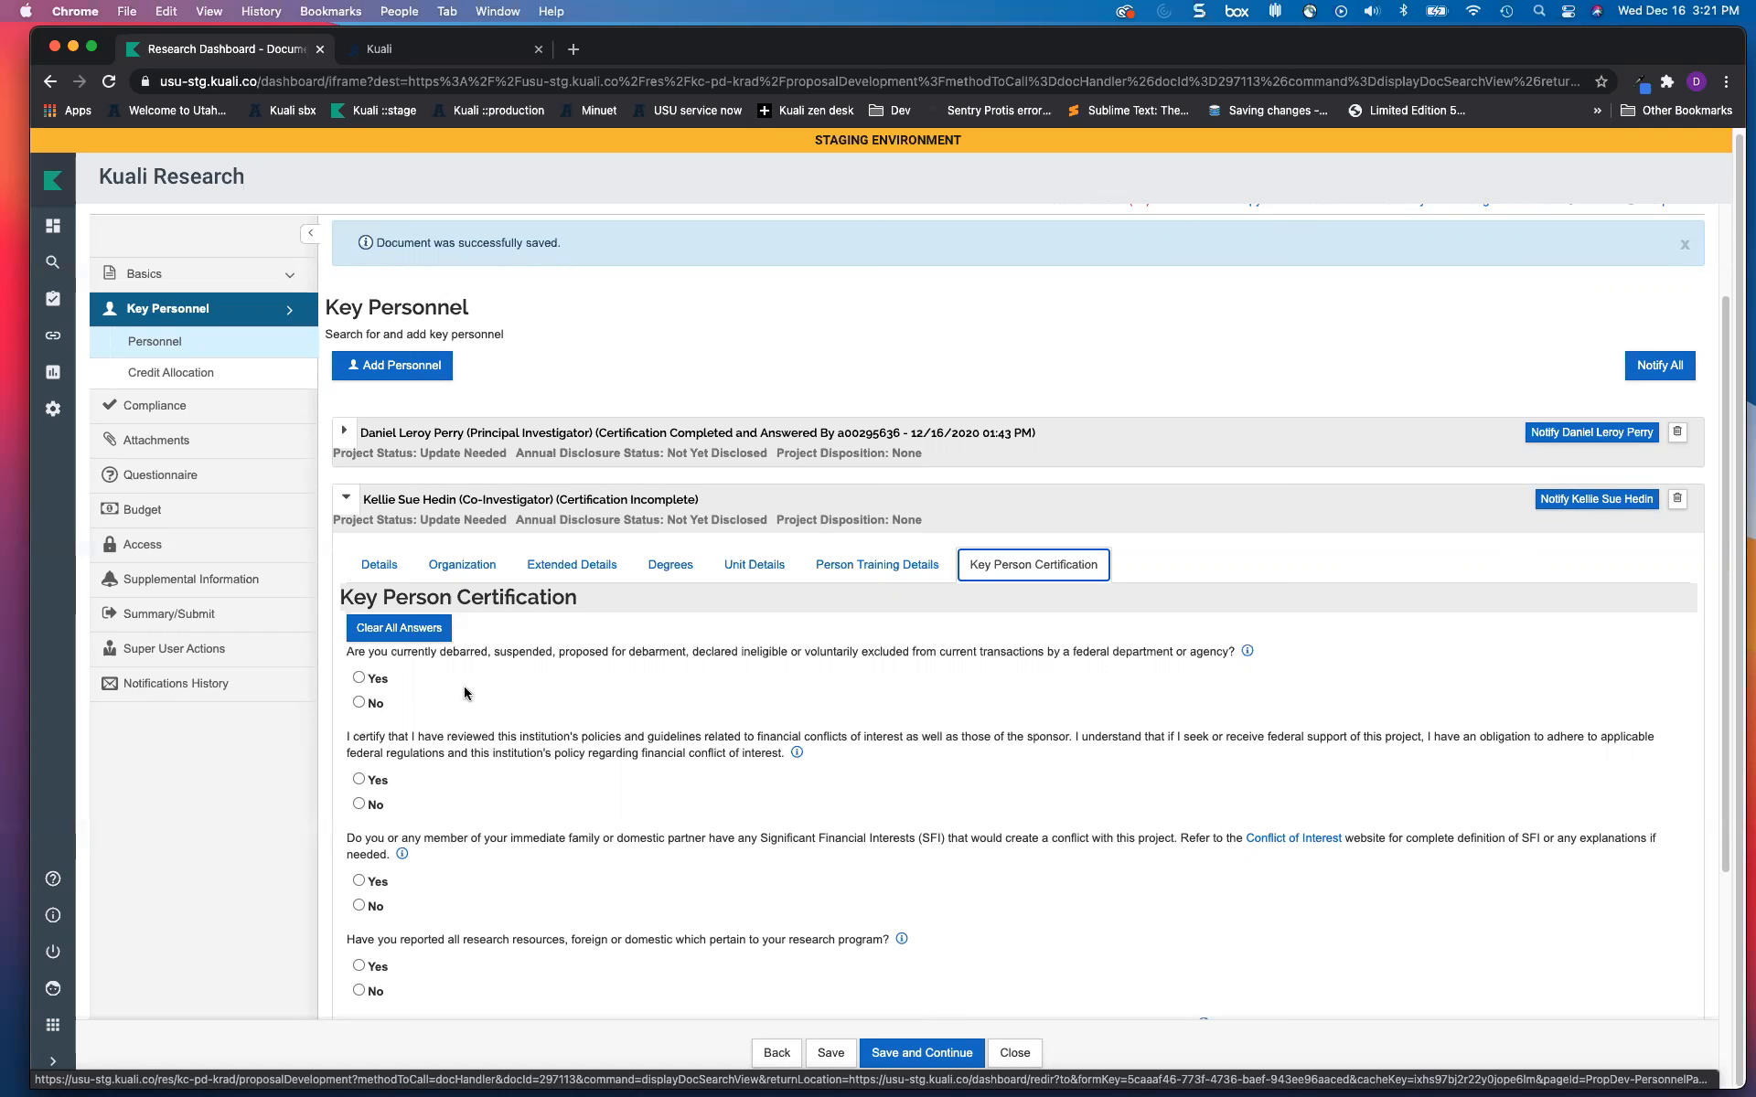
{"action": "scroll", "coordinate": [485, 825], "scroll_direction": "down", "scroll_amount": 3}
{"action": "scroll", "coordinate": [485, 825], "scroll_direction": "up", "scroll_amount": 2}
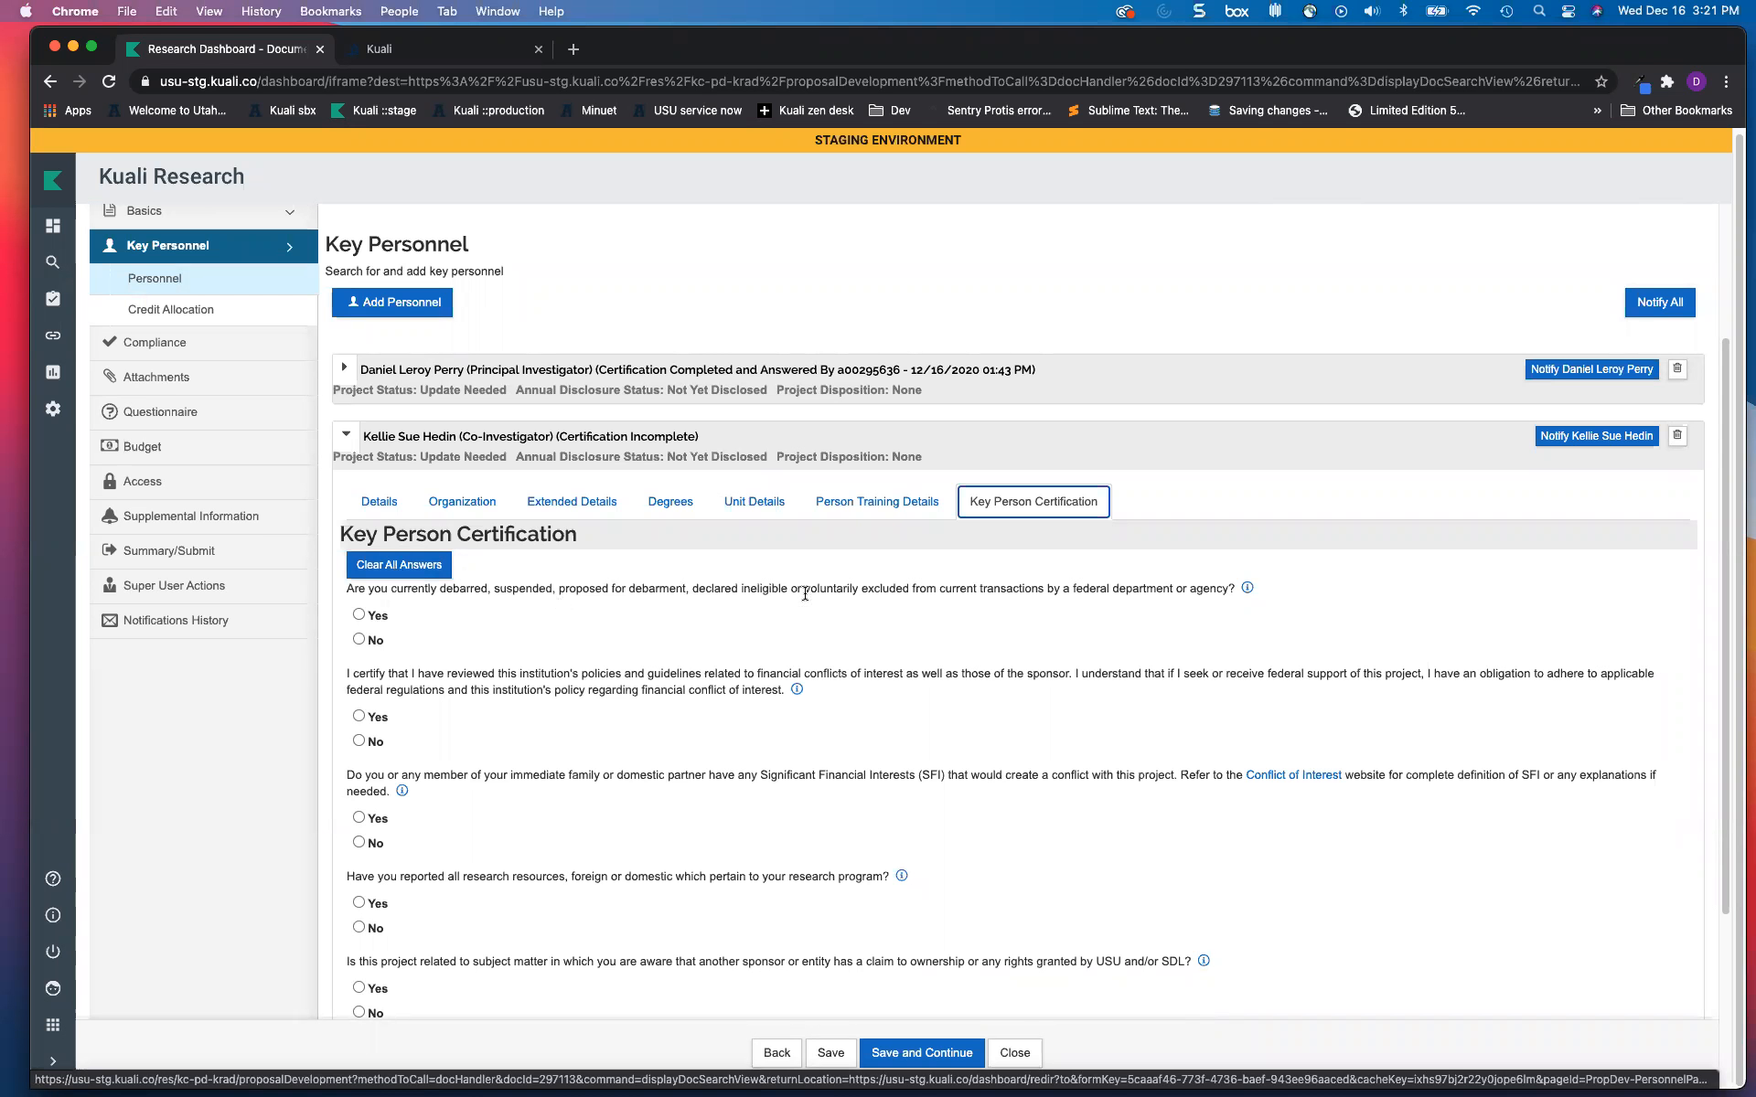
Step: Save the proposal and show the Principal Investigator's unit details with lead unit DPVPRS
{"action": "left_click", "coordinate": [346, 442]}
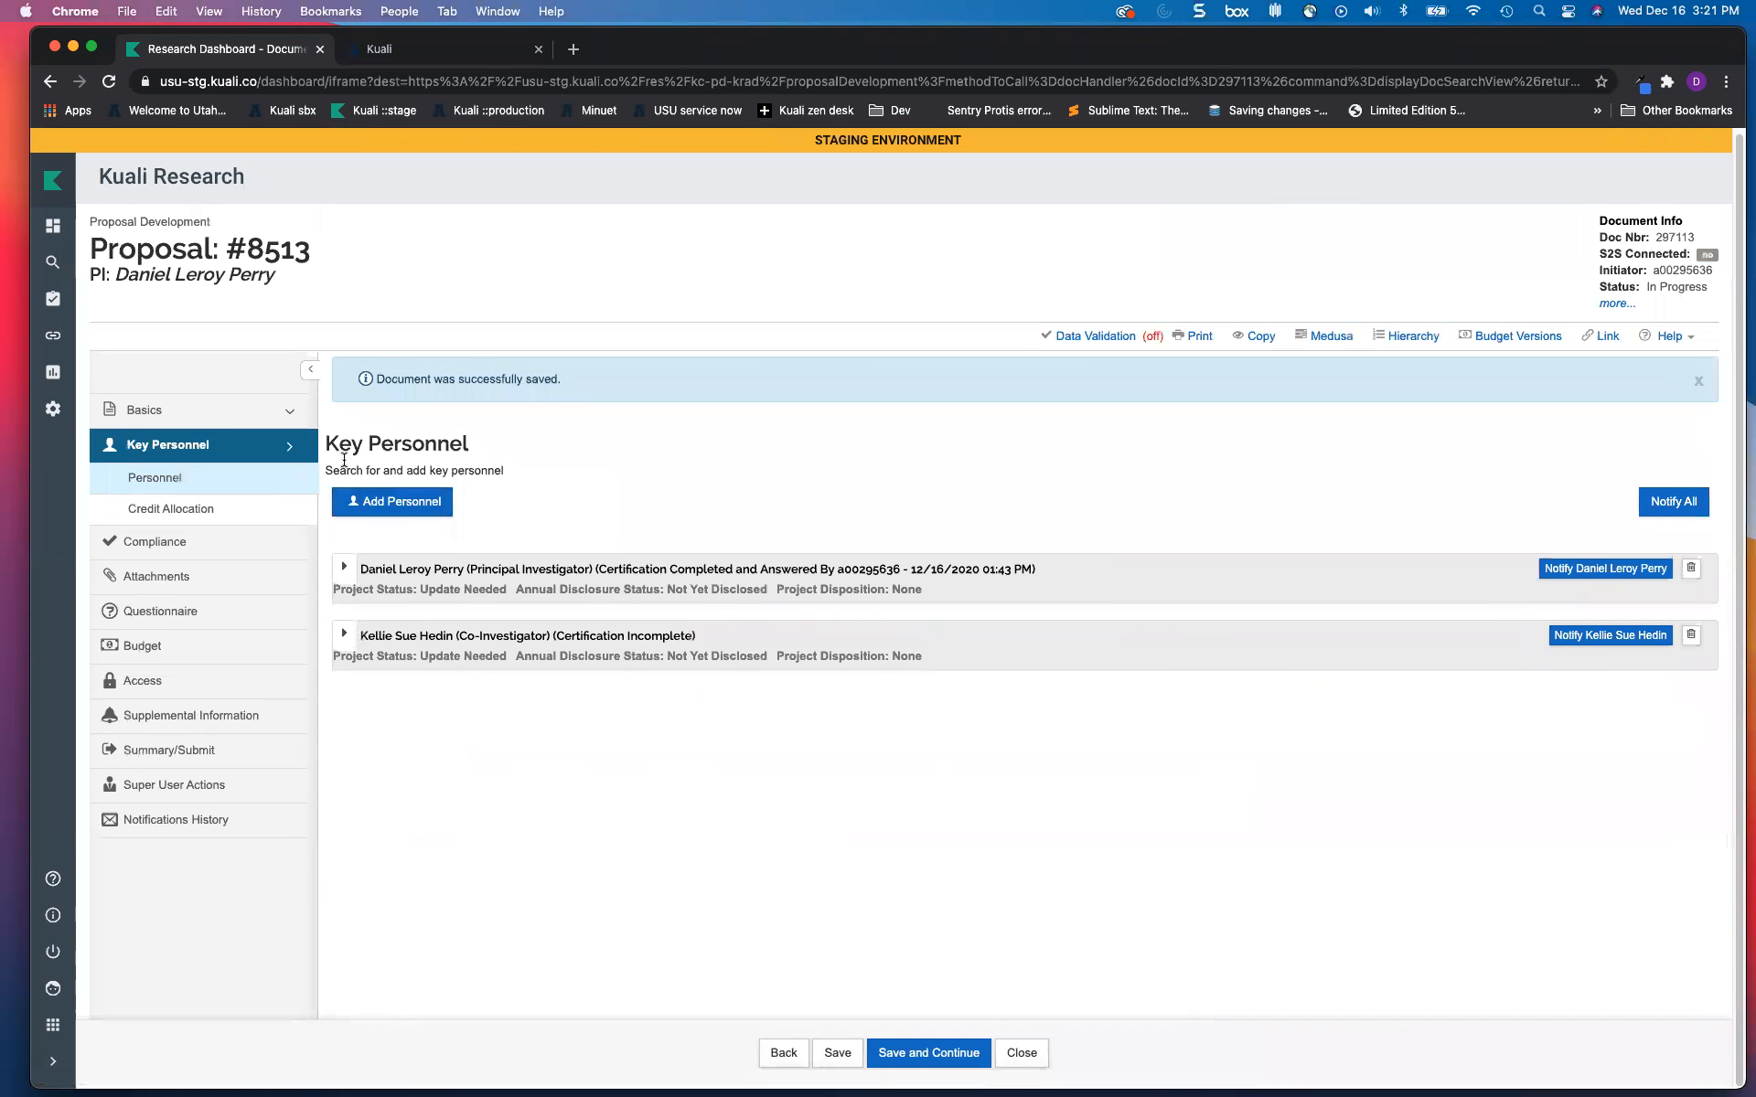
{"action": "left_click", "coordinate": [343, 571]}
{"action": "left_click", "coordinate": [743, 639]}
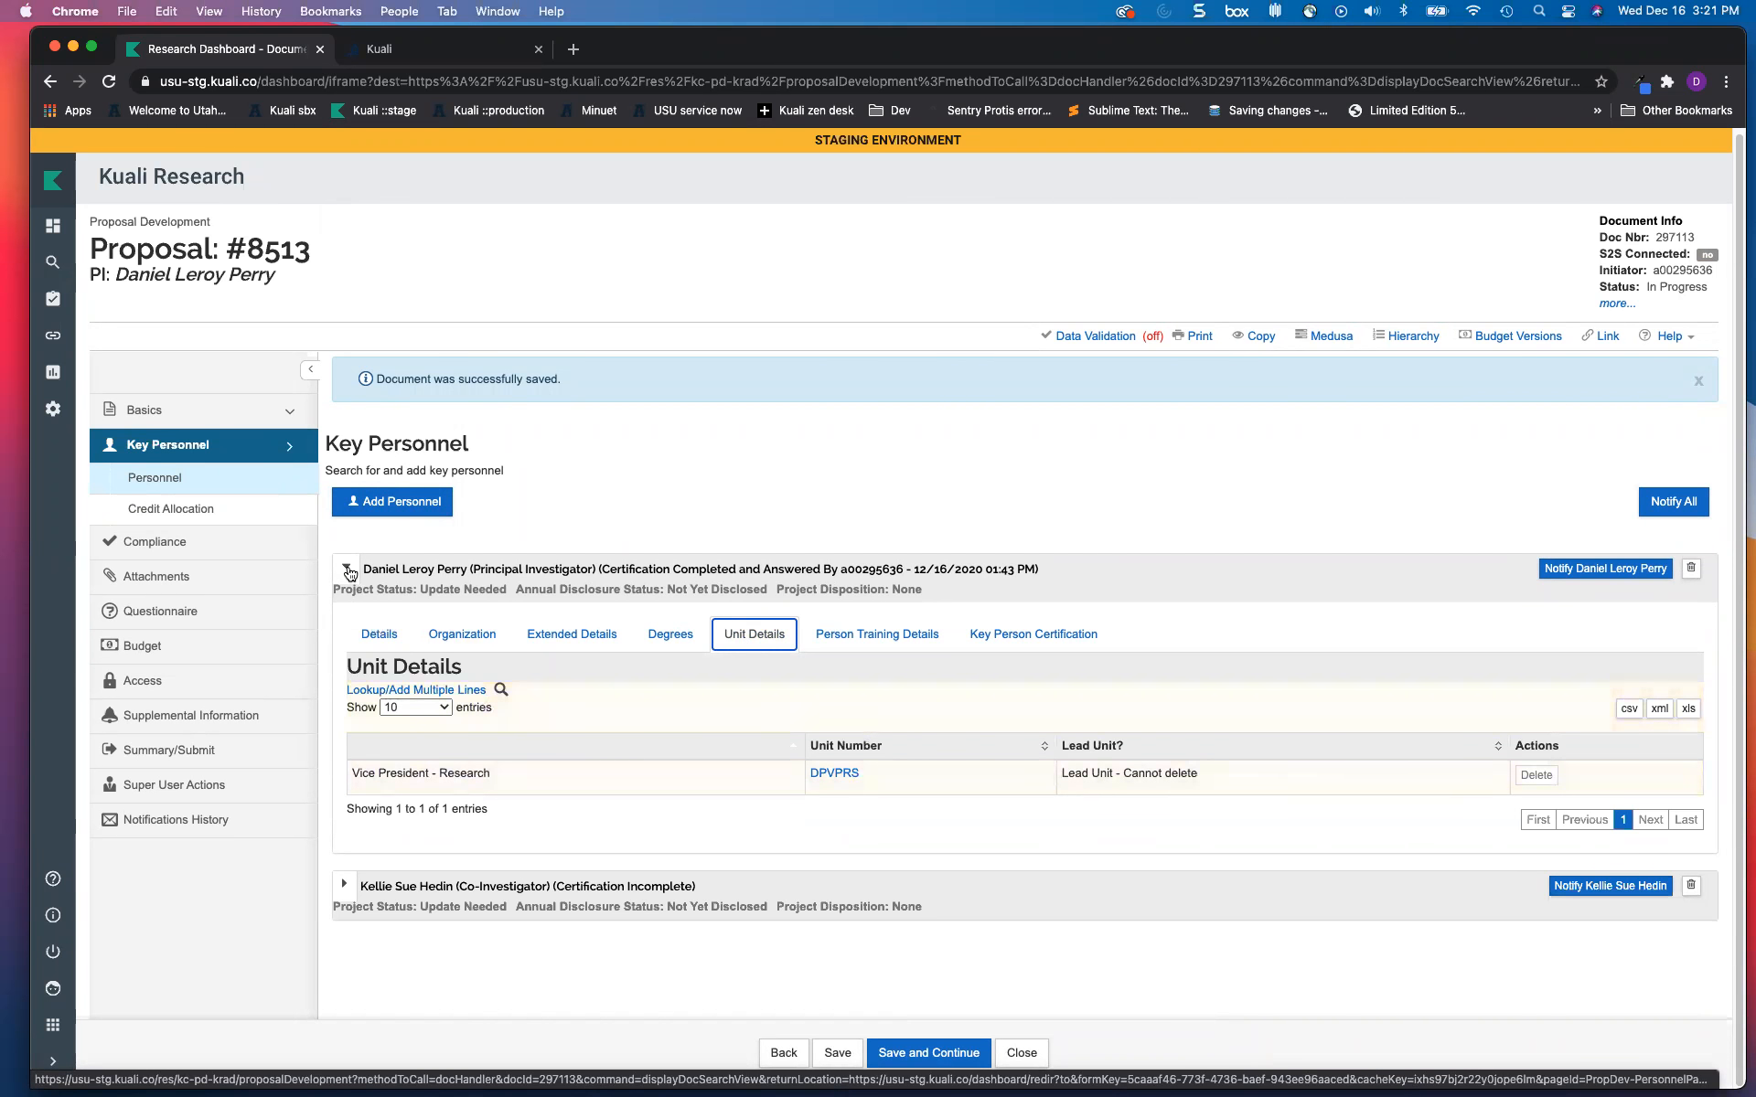
Step: Show the Co-Investigator's Unit Details (Sponsored Programs, DPSPPG) and open Lookup/Add Multiple Lines
{"action": "left_click", "coordinate": [343, 883]}
{"action": "scroll", "coordinate": [638, 868], "scroll_direction": "down", "scroll_amount": 3}
{"action": "left_click", "coordinate": [749, 651]}
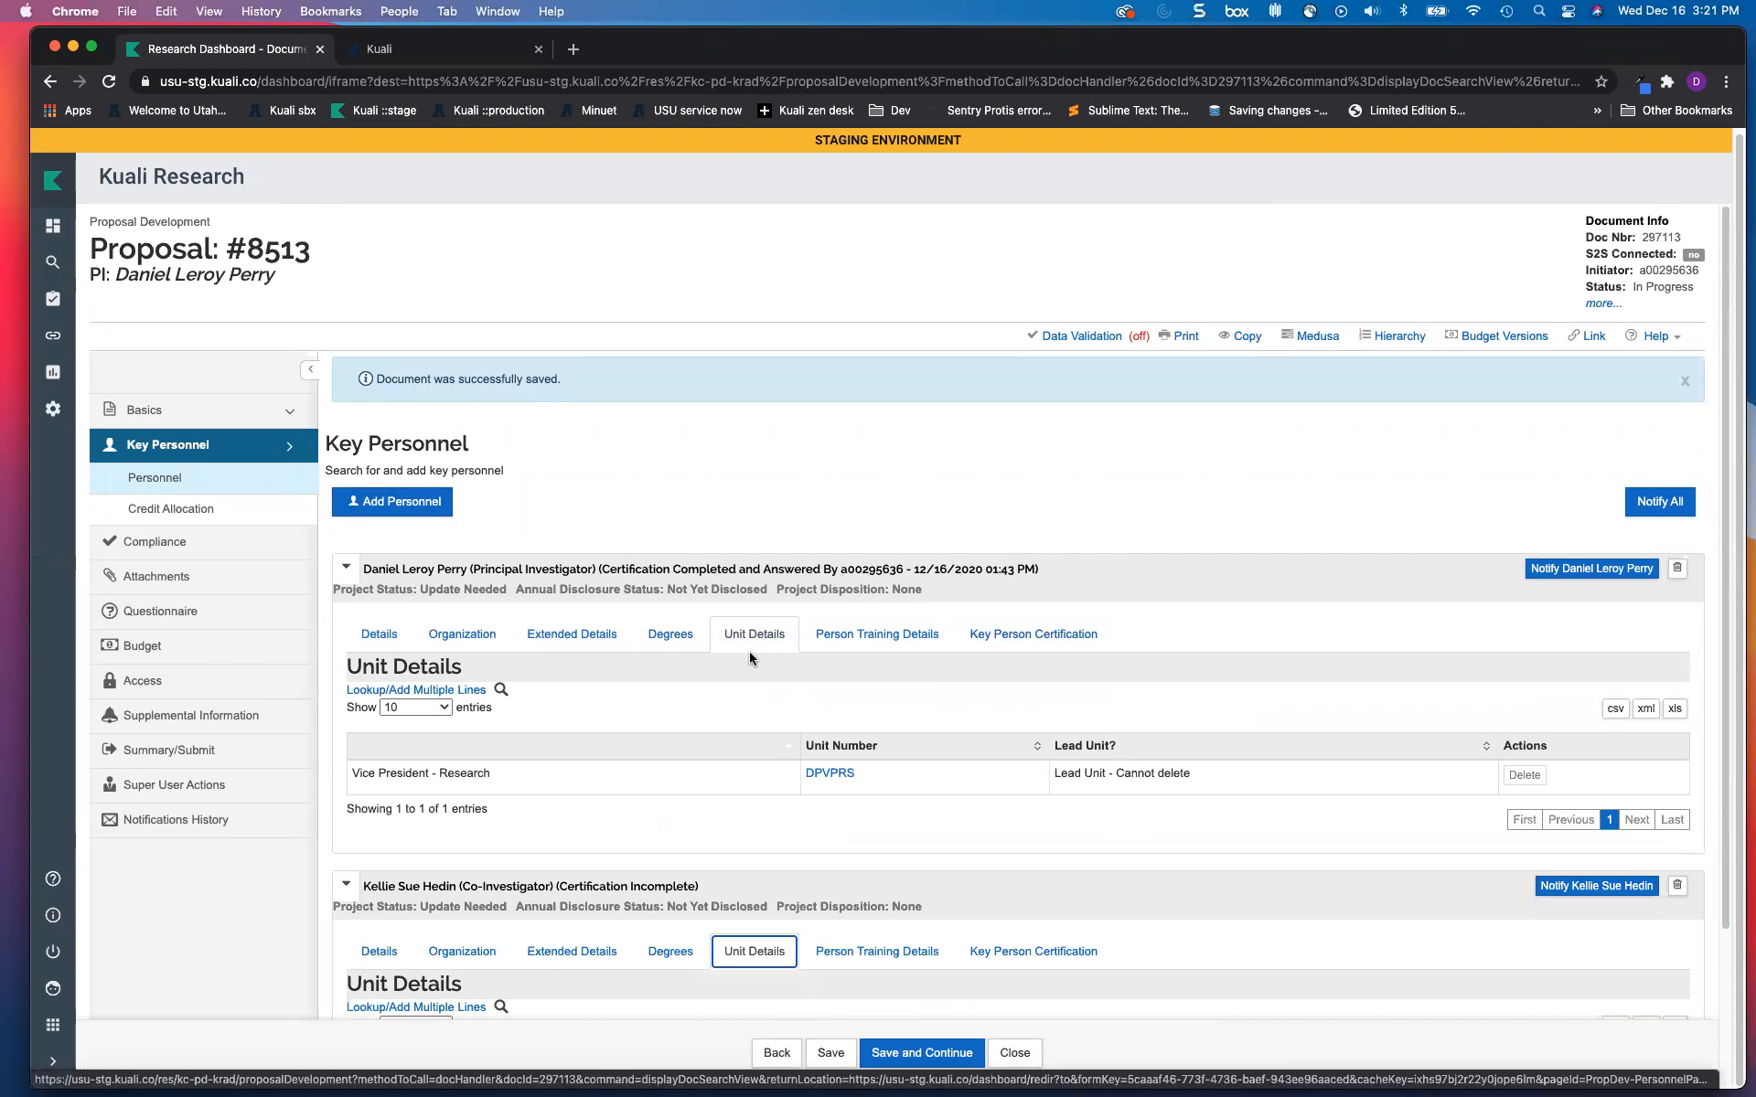
{"action": "scroll", "coordinate": [737, 687], "scroll_direction": "down", "scroll_amount": 2}
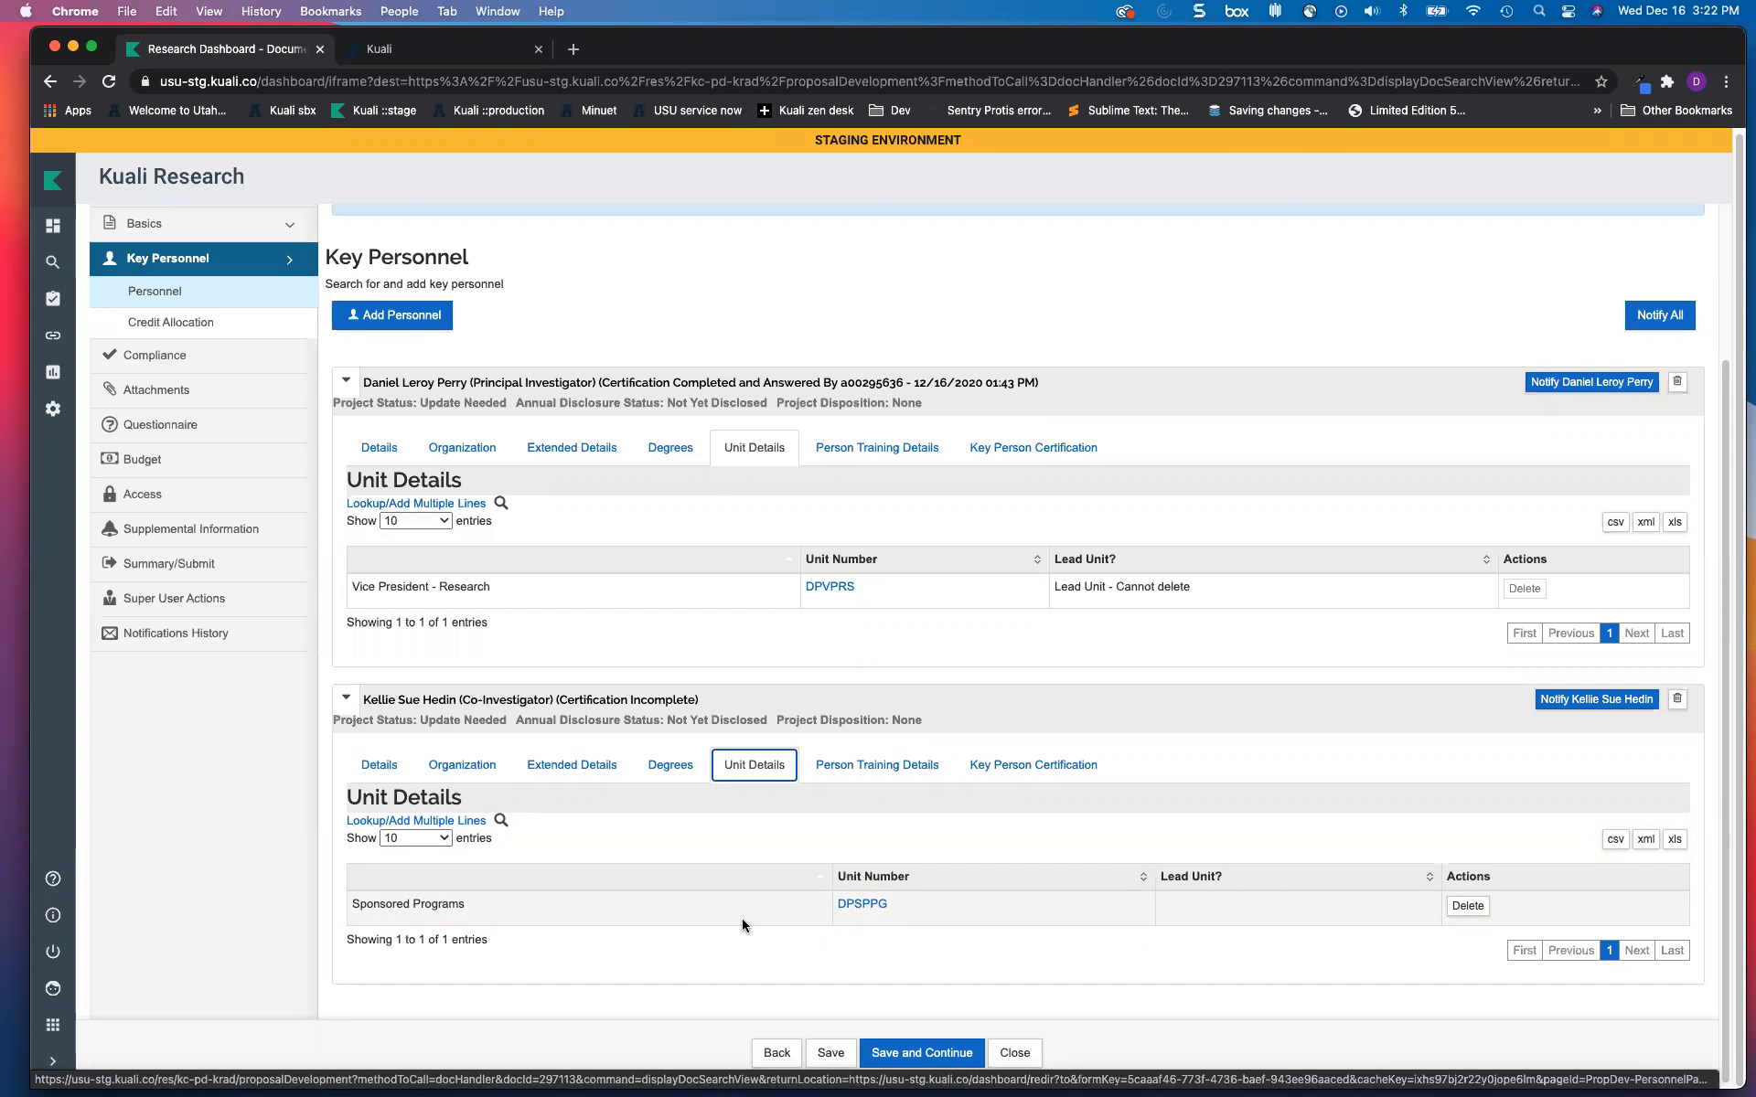
{"action": "left_click", "coordinate": [443, 821]}
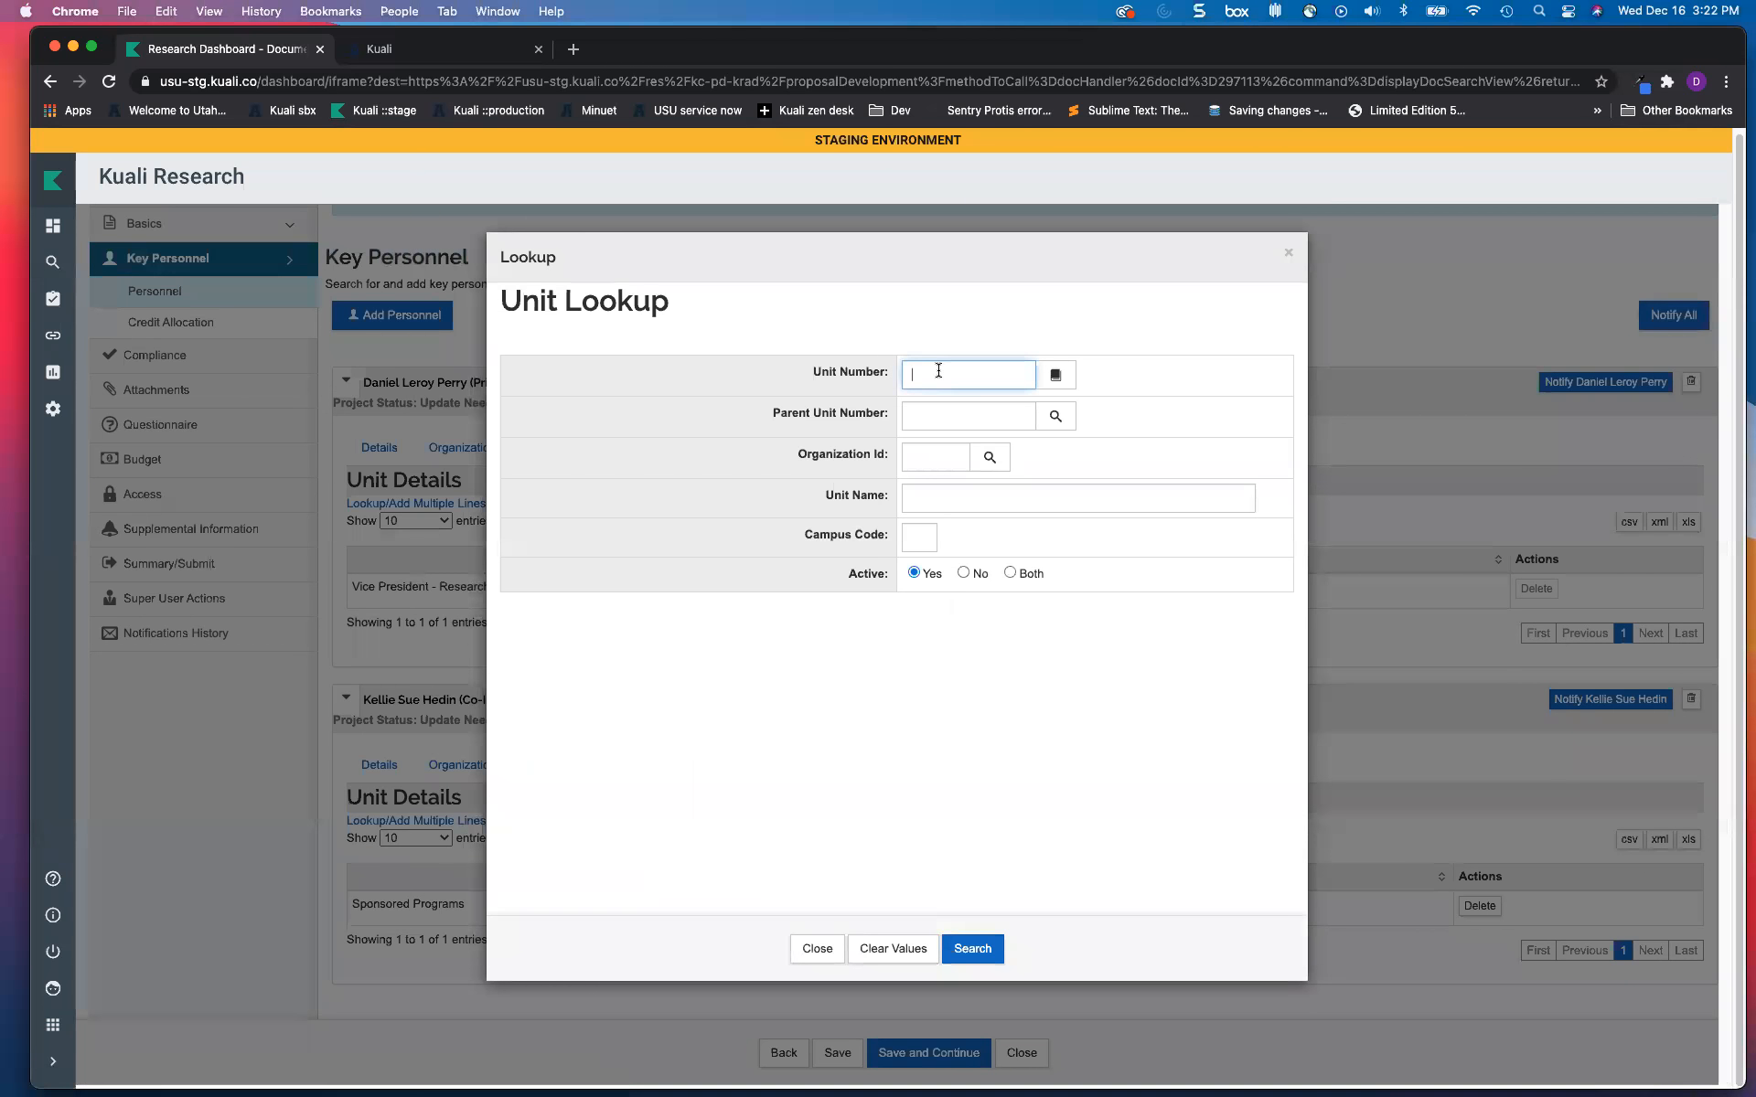
Step: Search the Unit Lookup for DPAES and return it, adding Agricultural Experiment Station to the Co-Investigator's units
{"action": "left_click", "coordinate": [940, 374]}
{"action": "left_click", "coordinate": [932, 414]}
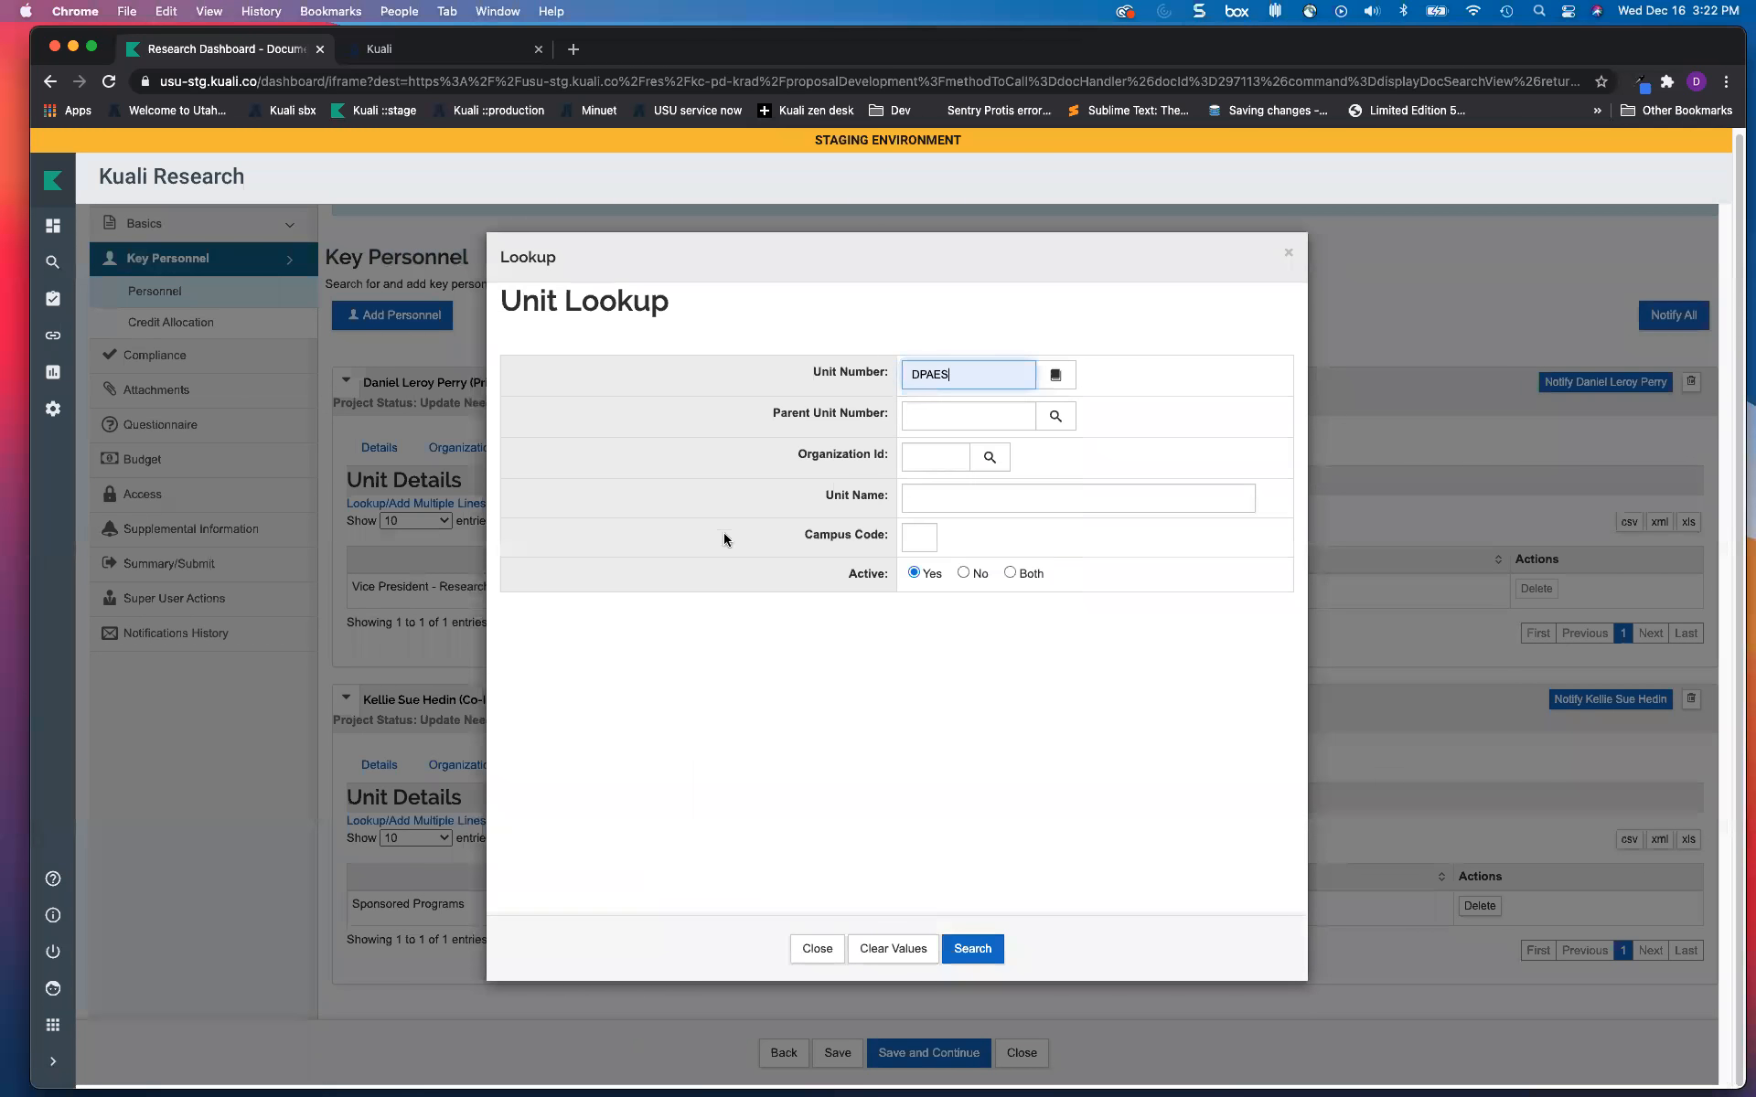
{"action": "left_click_drag", "start_coordinate": [959, 374], "coordinate": [914, 373]}
{"action": "left_click", "coordinate": [949, 496]}
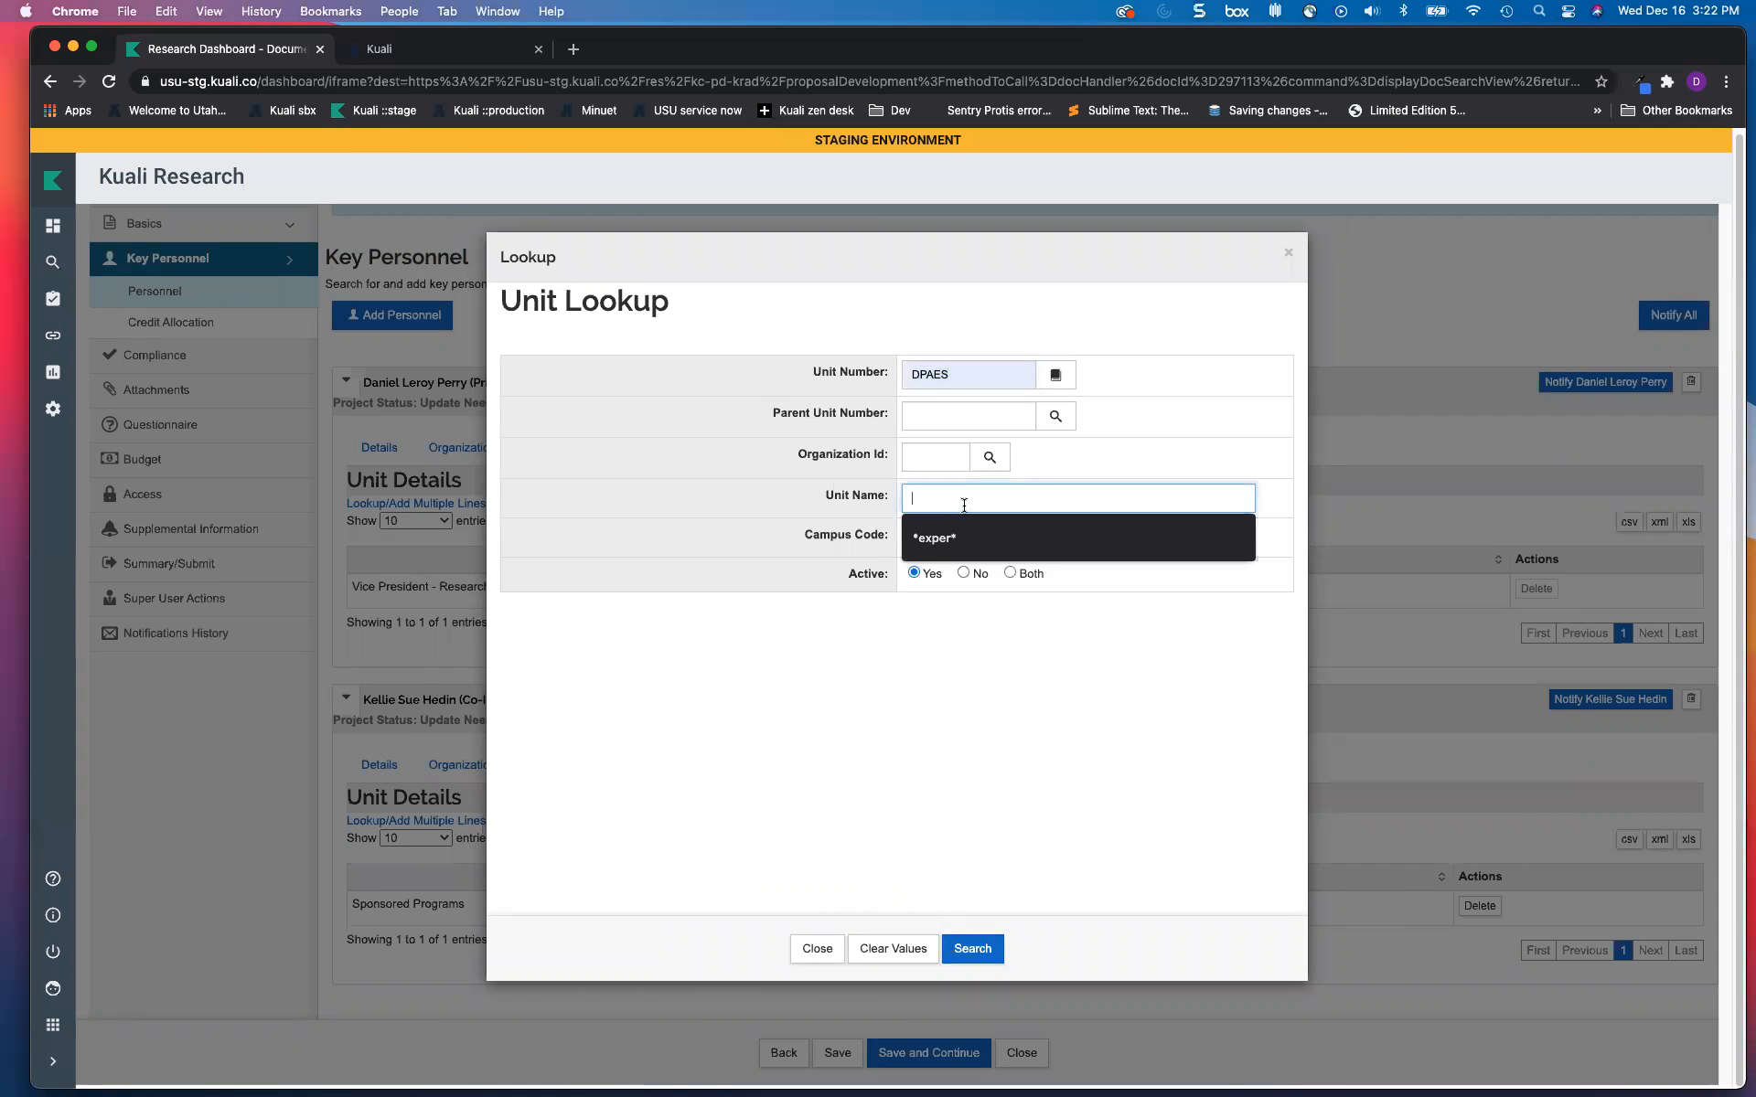
{"action": "left_click", "coordinate": [957, 646]}
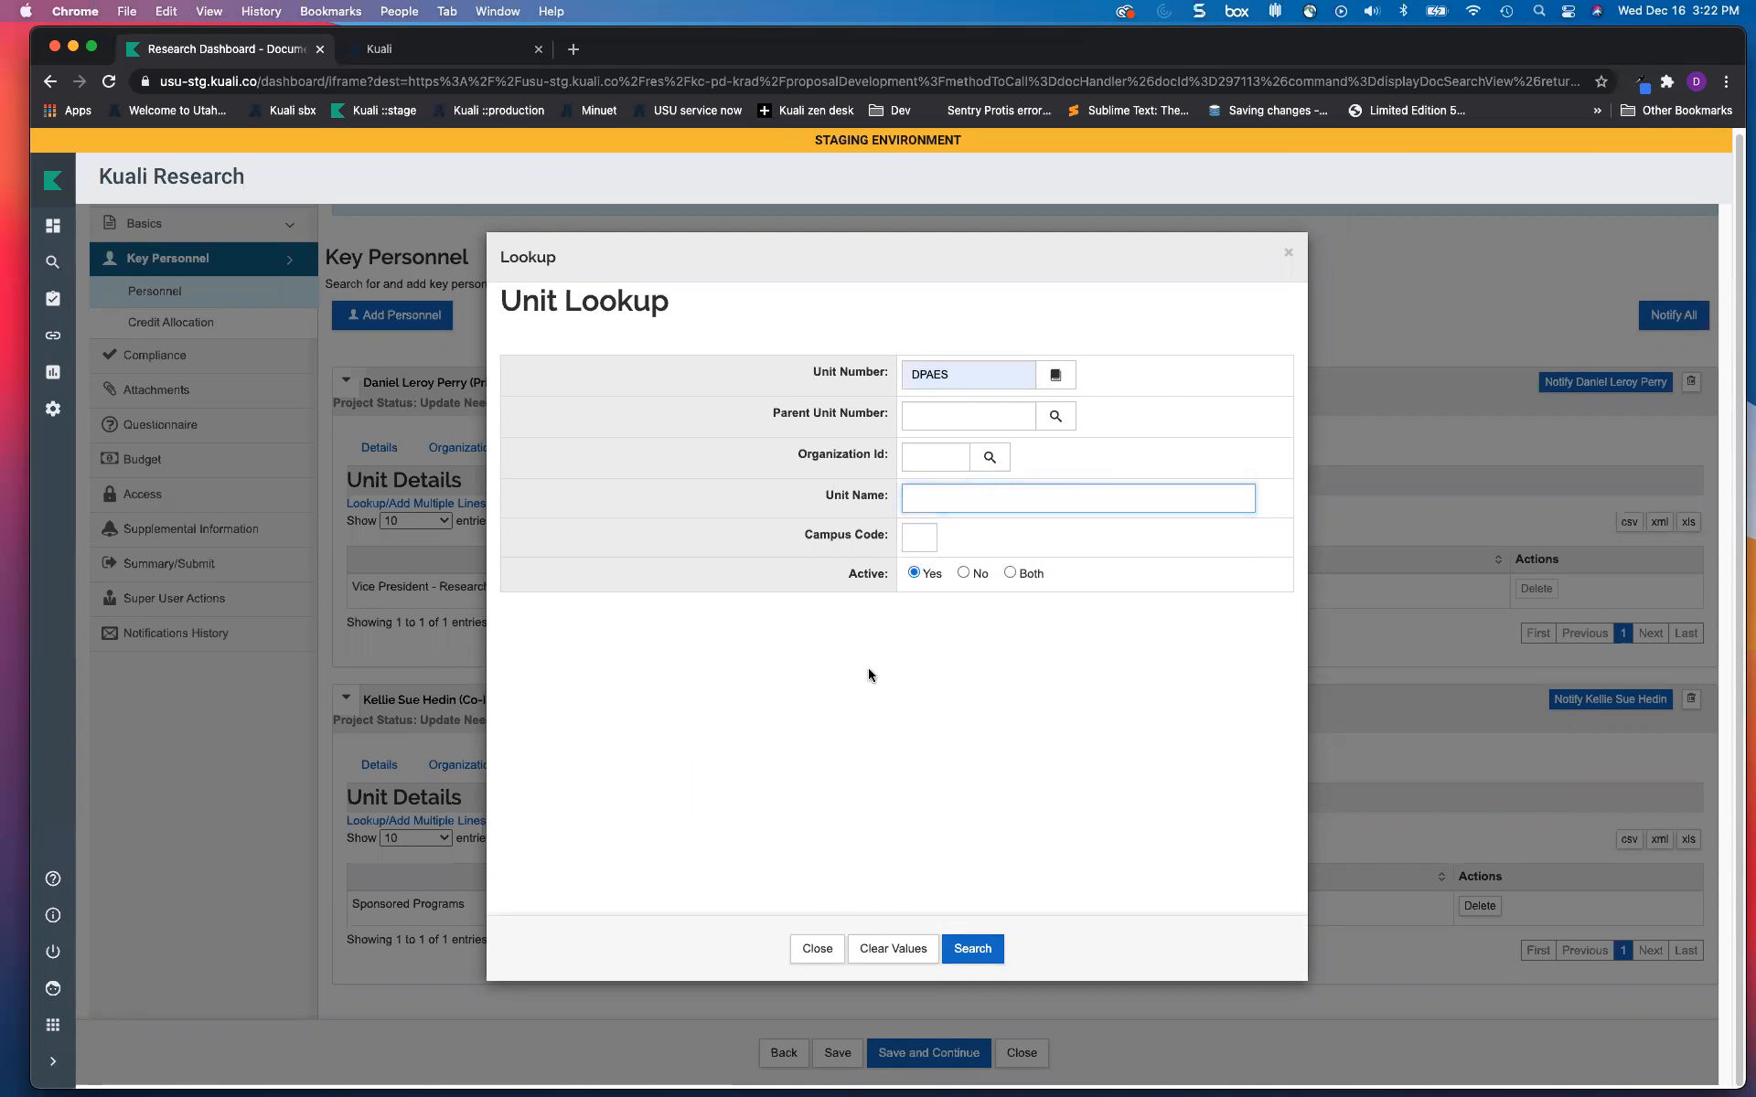
{"action": "left_click", "coordinate": [971, 948]}
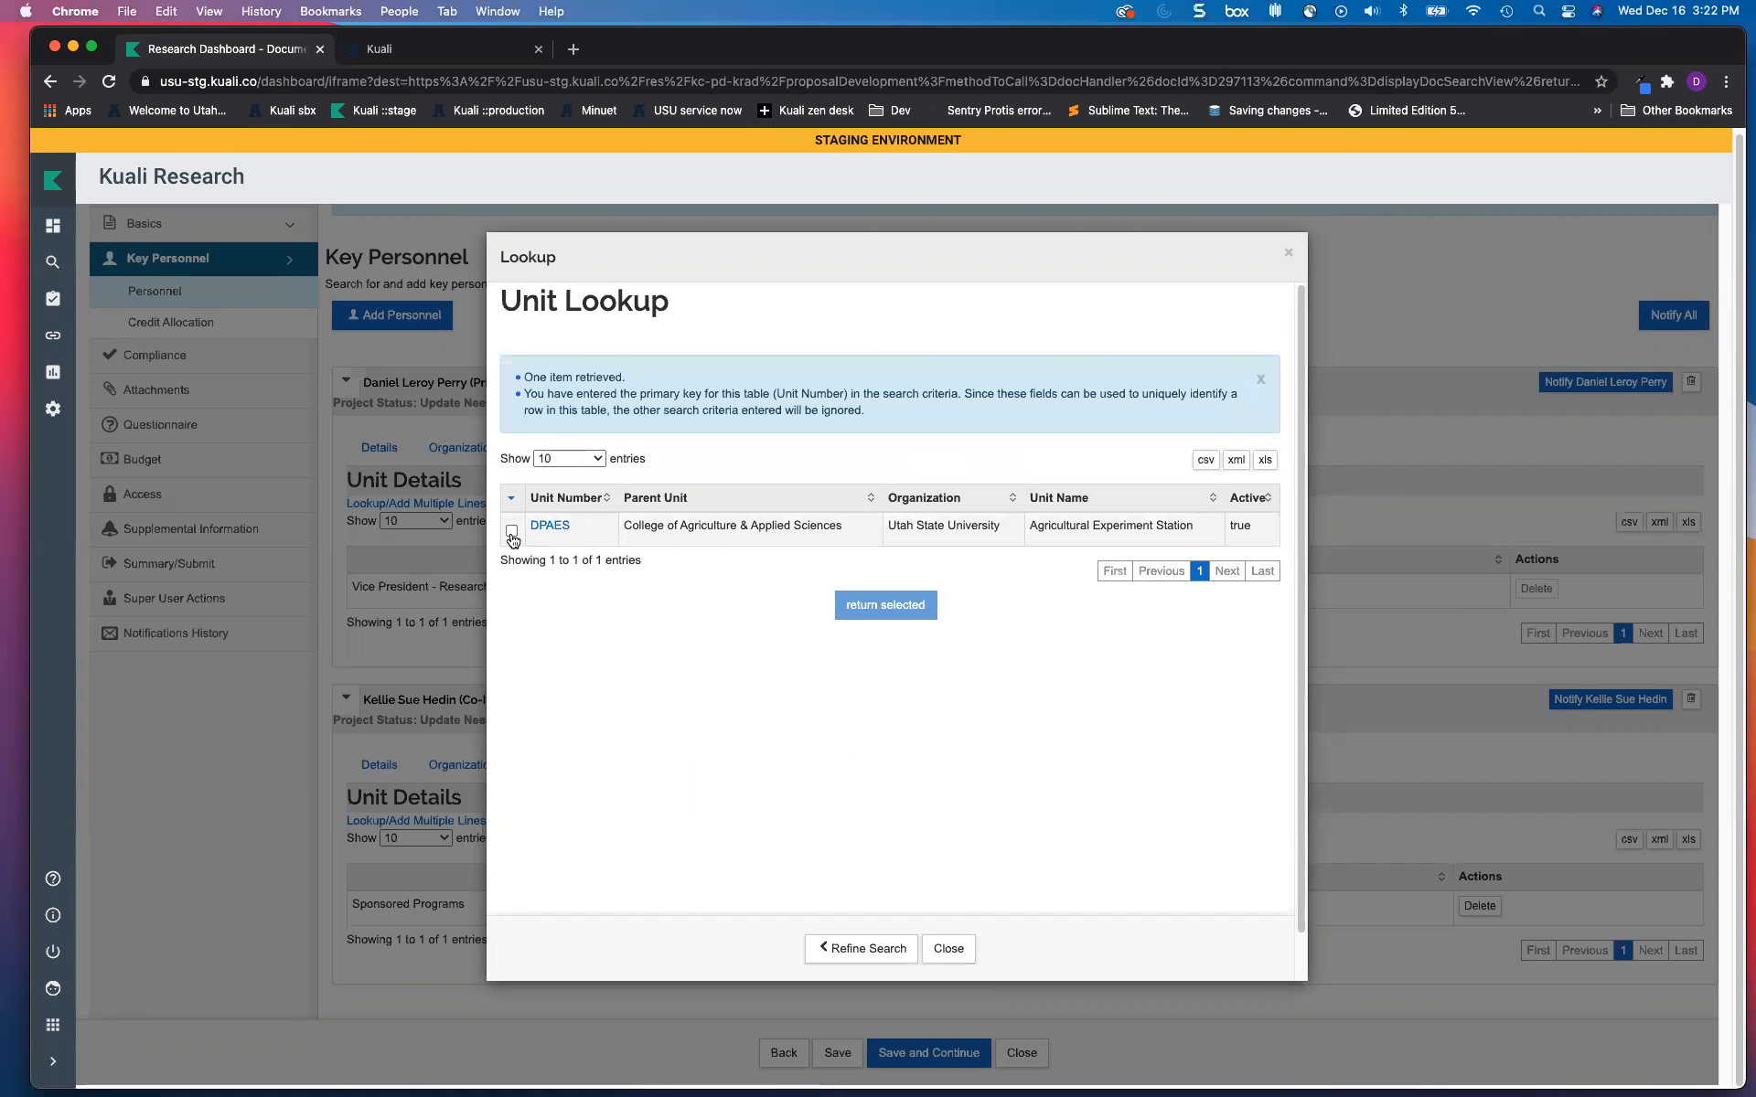
{"action": "left_click", "coordinate": [511, 533]}
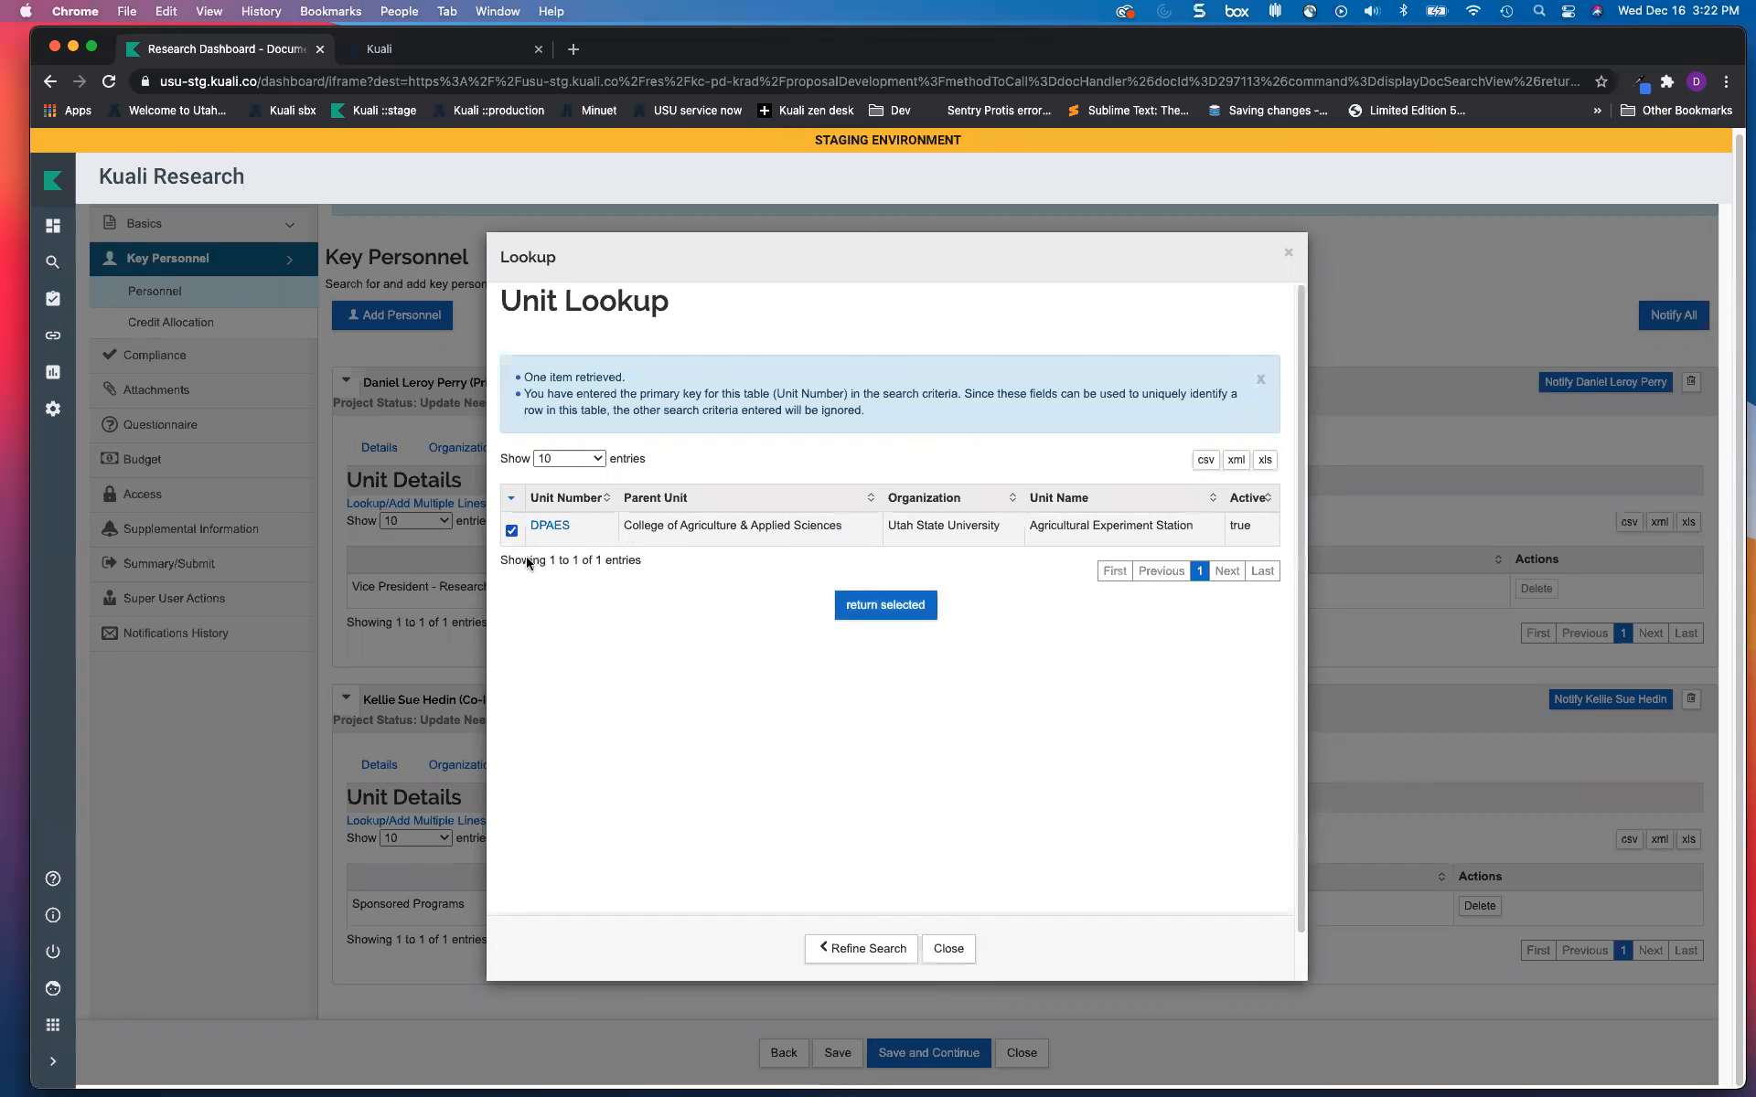
{"action": "left_click", "coordinate": [867, 611]}
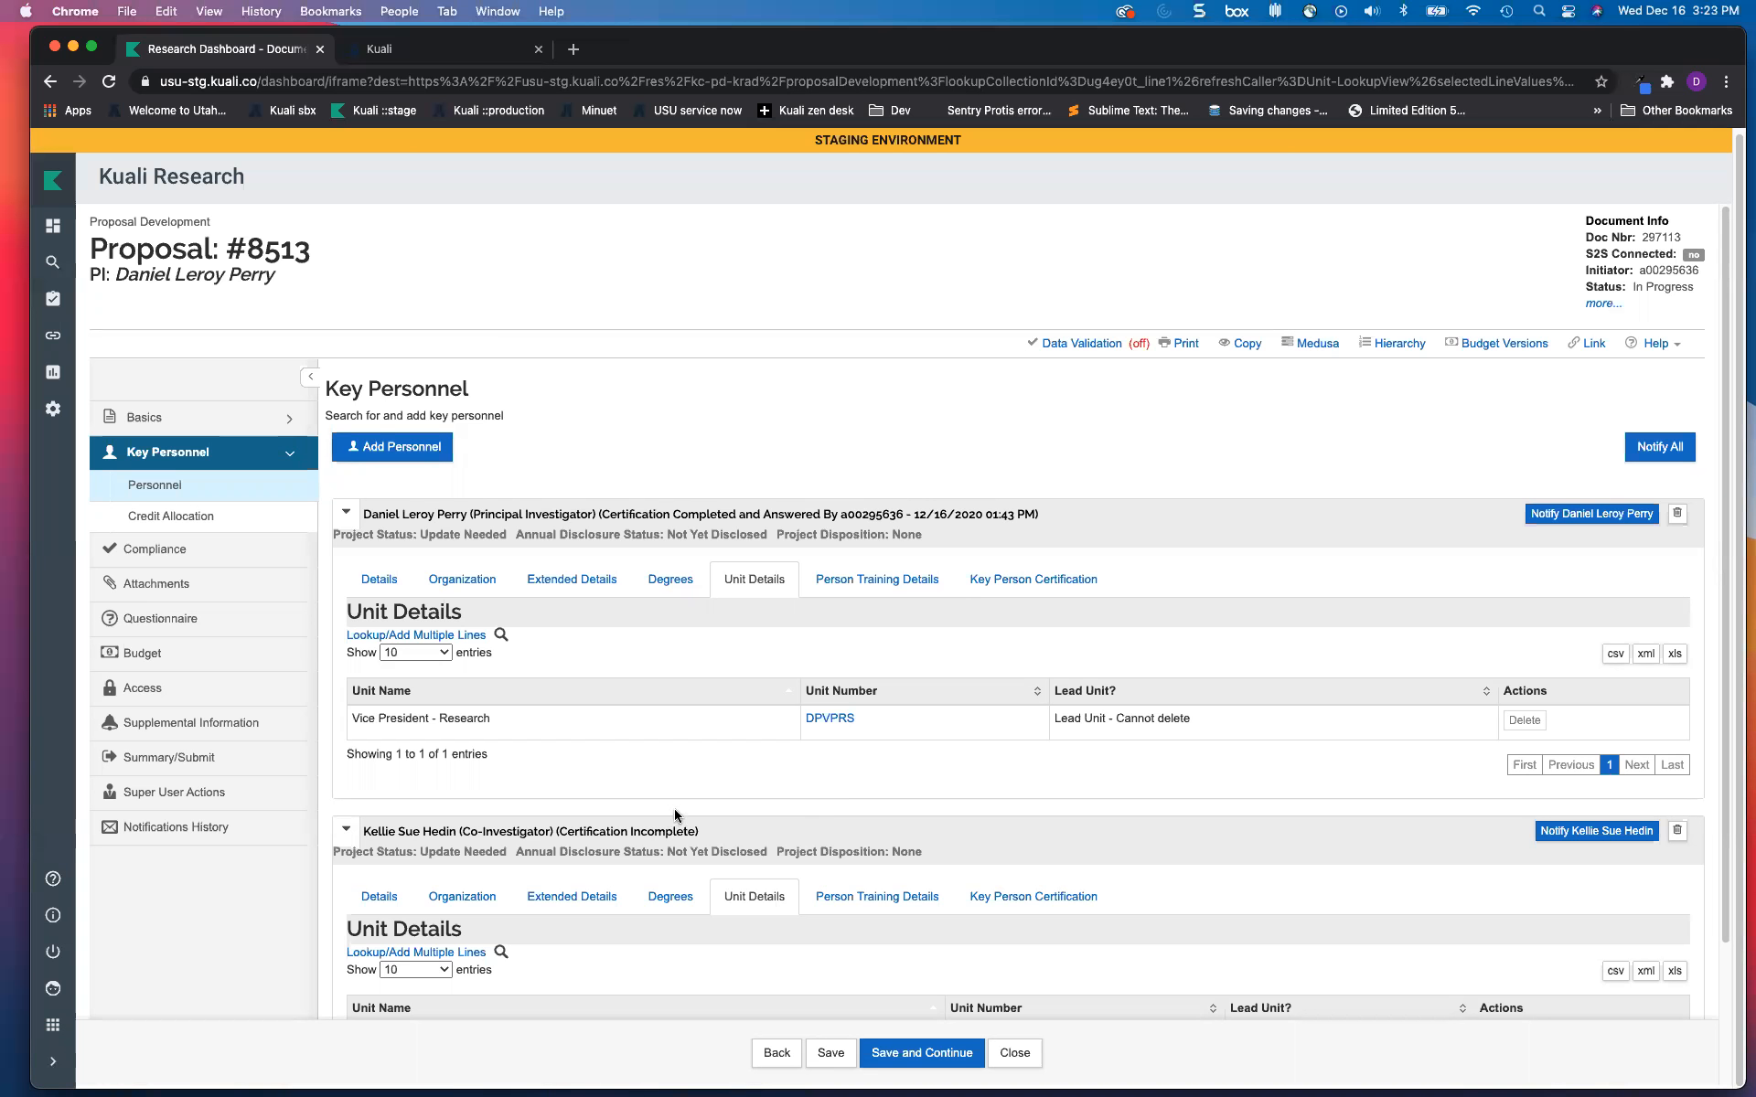
{"action": "scroll", "coordinate": [673, 808], "scroll_direction": "down", "scroll_amount": 2}
{"action": "scroll", "coordinate": [661, 728], "scroll_direction": "down", "scroll_amount": 1}
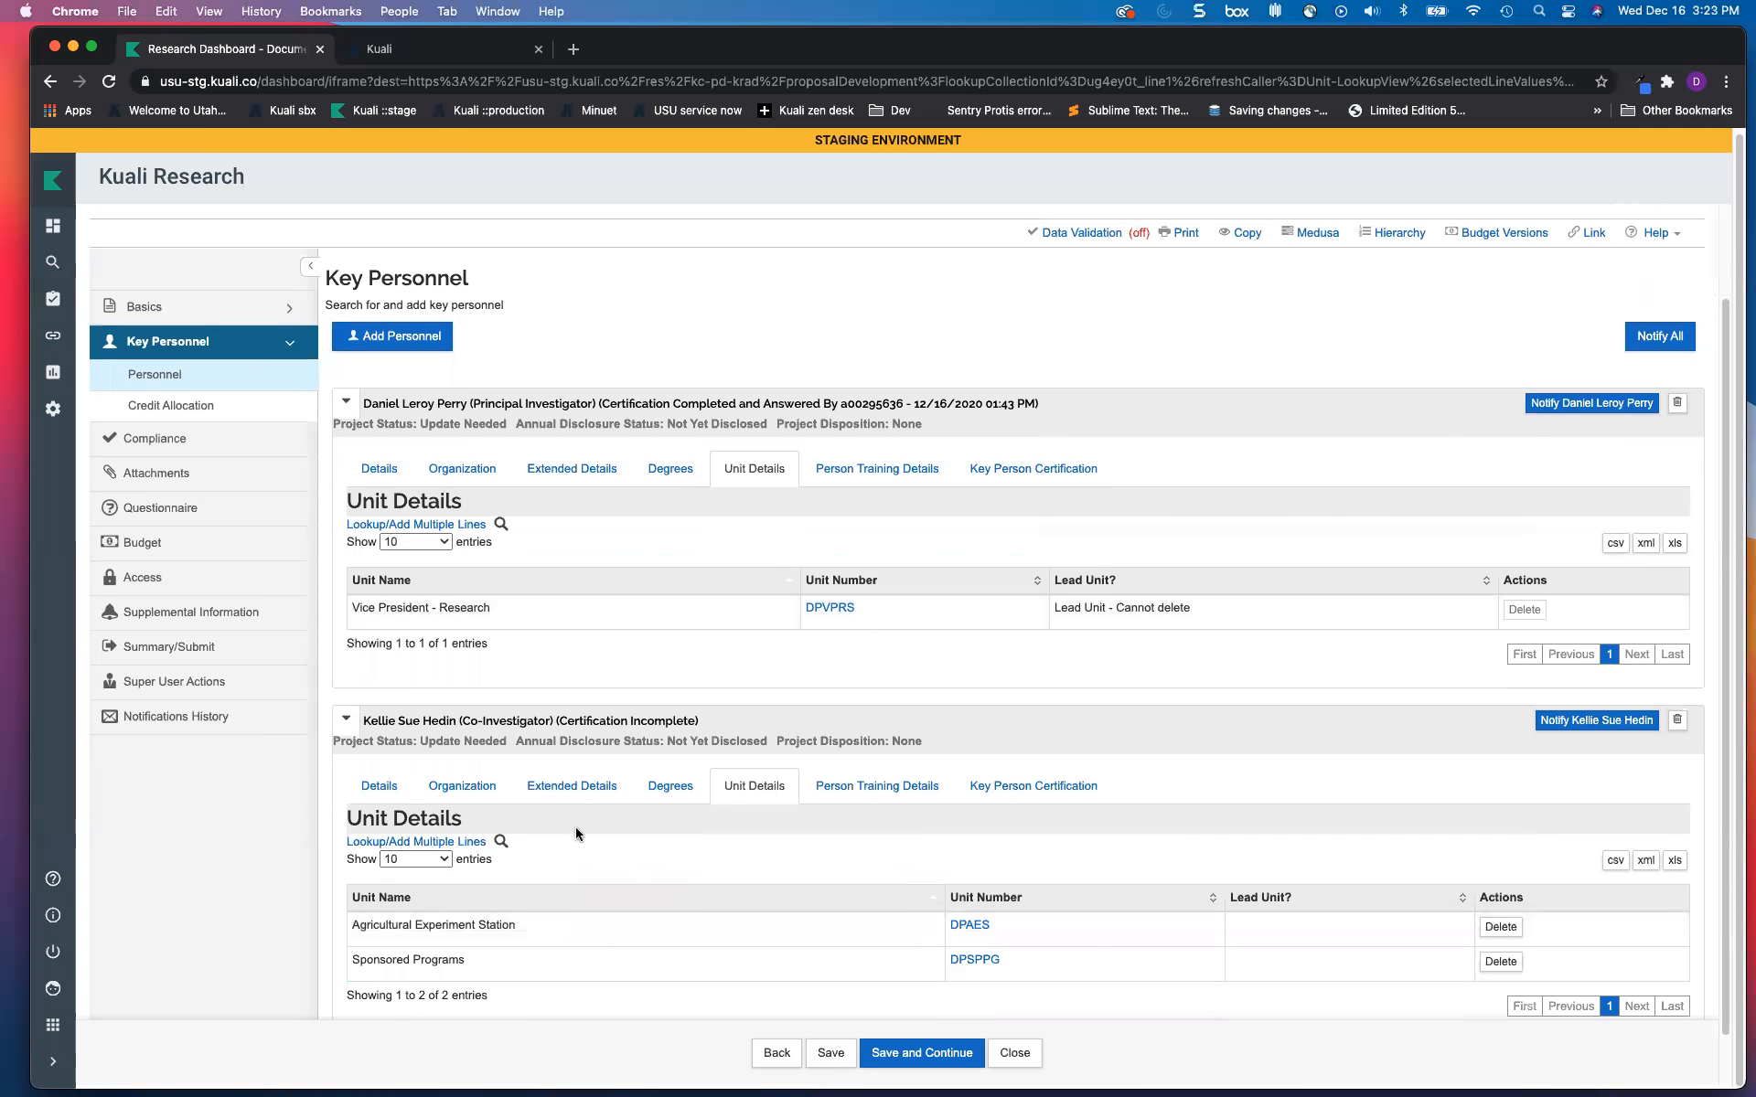
{"action": "scroll", "coordinate": [575, 827], "scroll_direction": "down", "scroll_amount": 1}
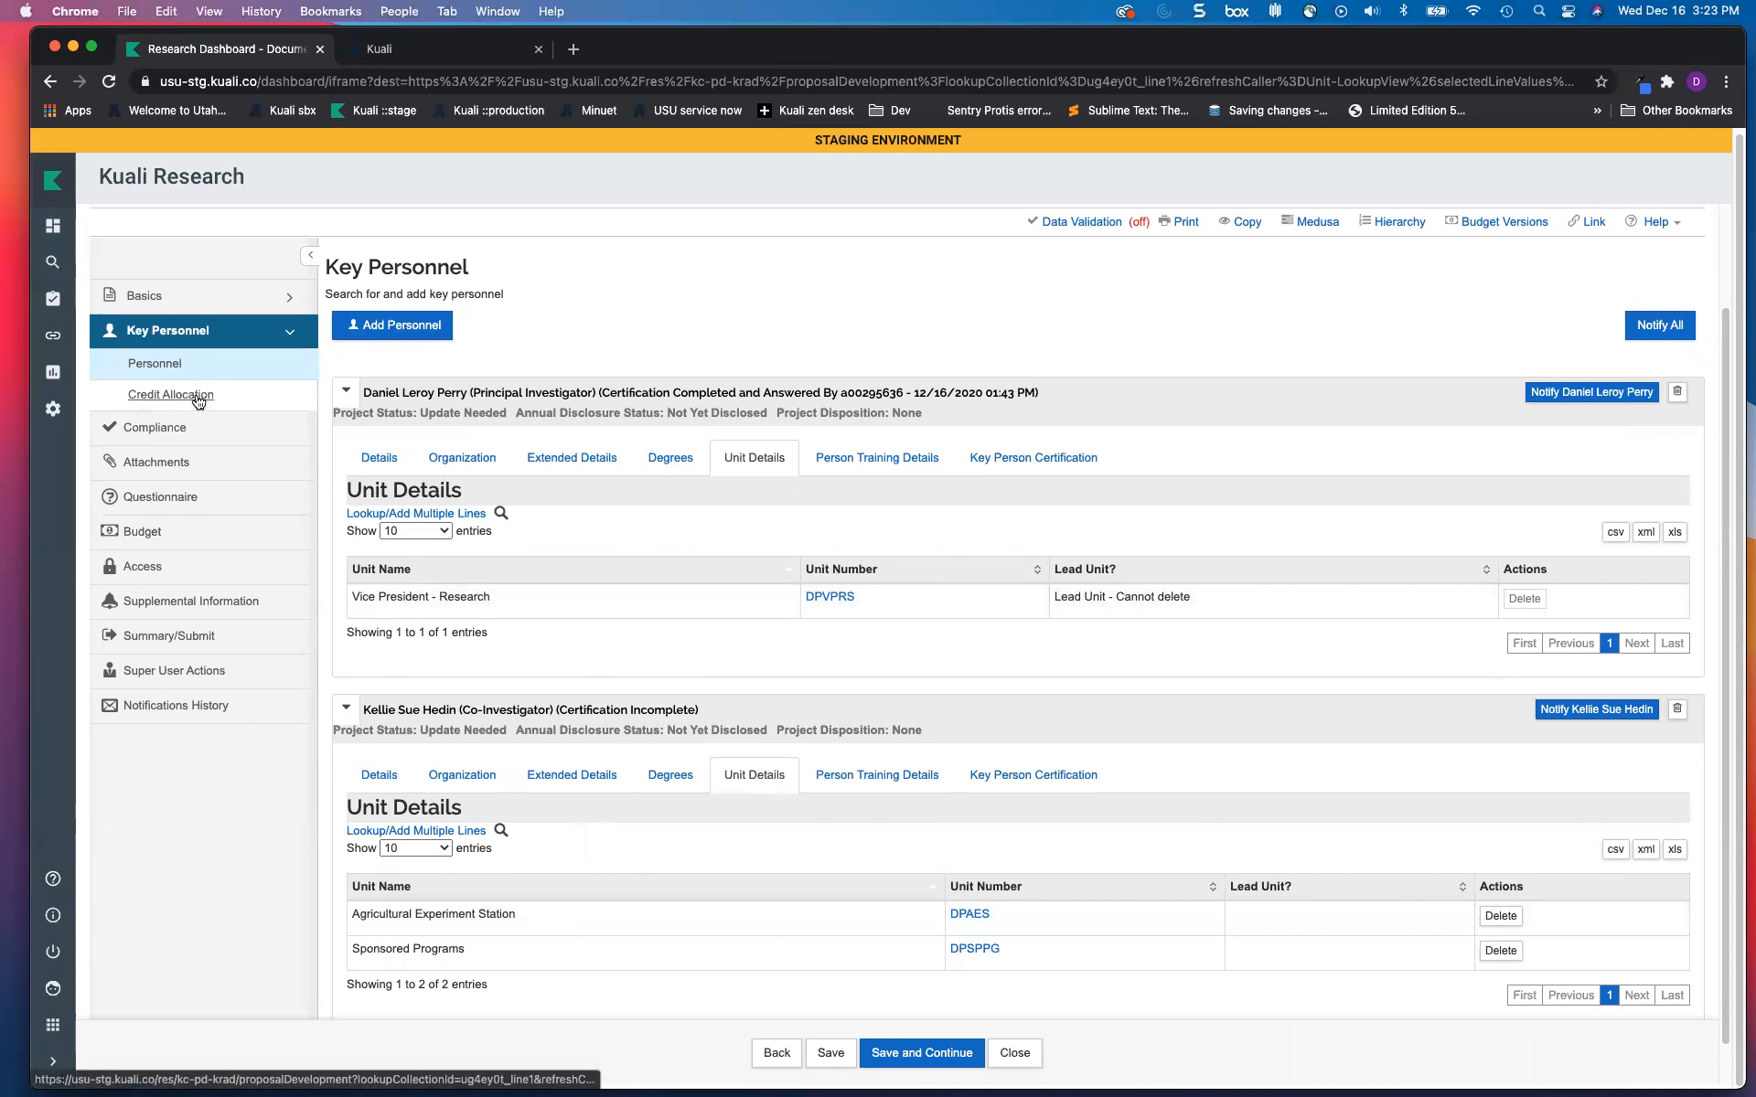
Step: In Credit Allocation, set PI 50, Co-Investigator 50 and DPAES 100 percent, then save and continue
{"action": "left_click", "coordinate": [154, 405]}
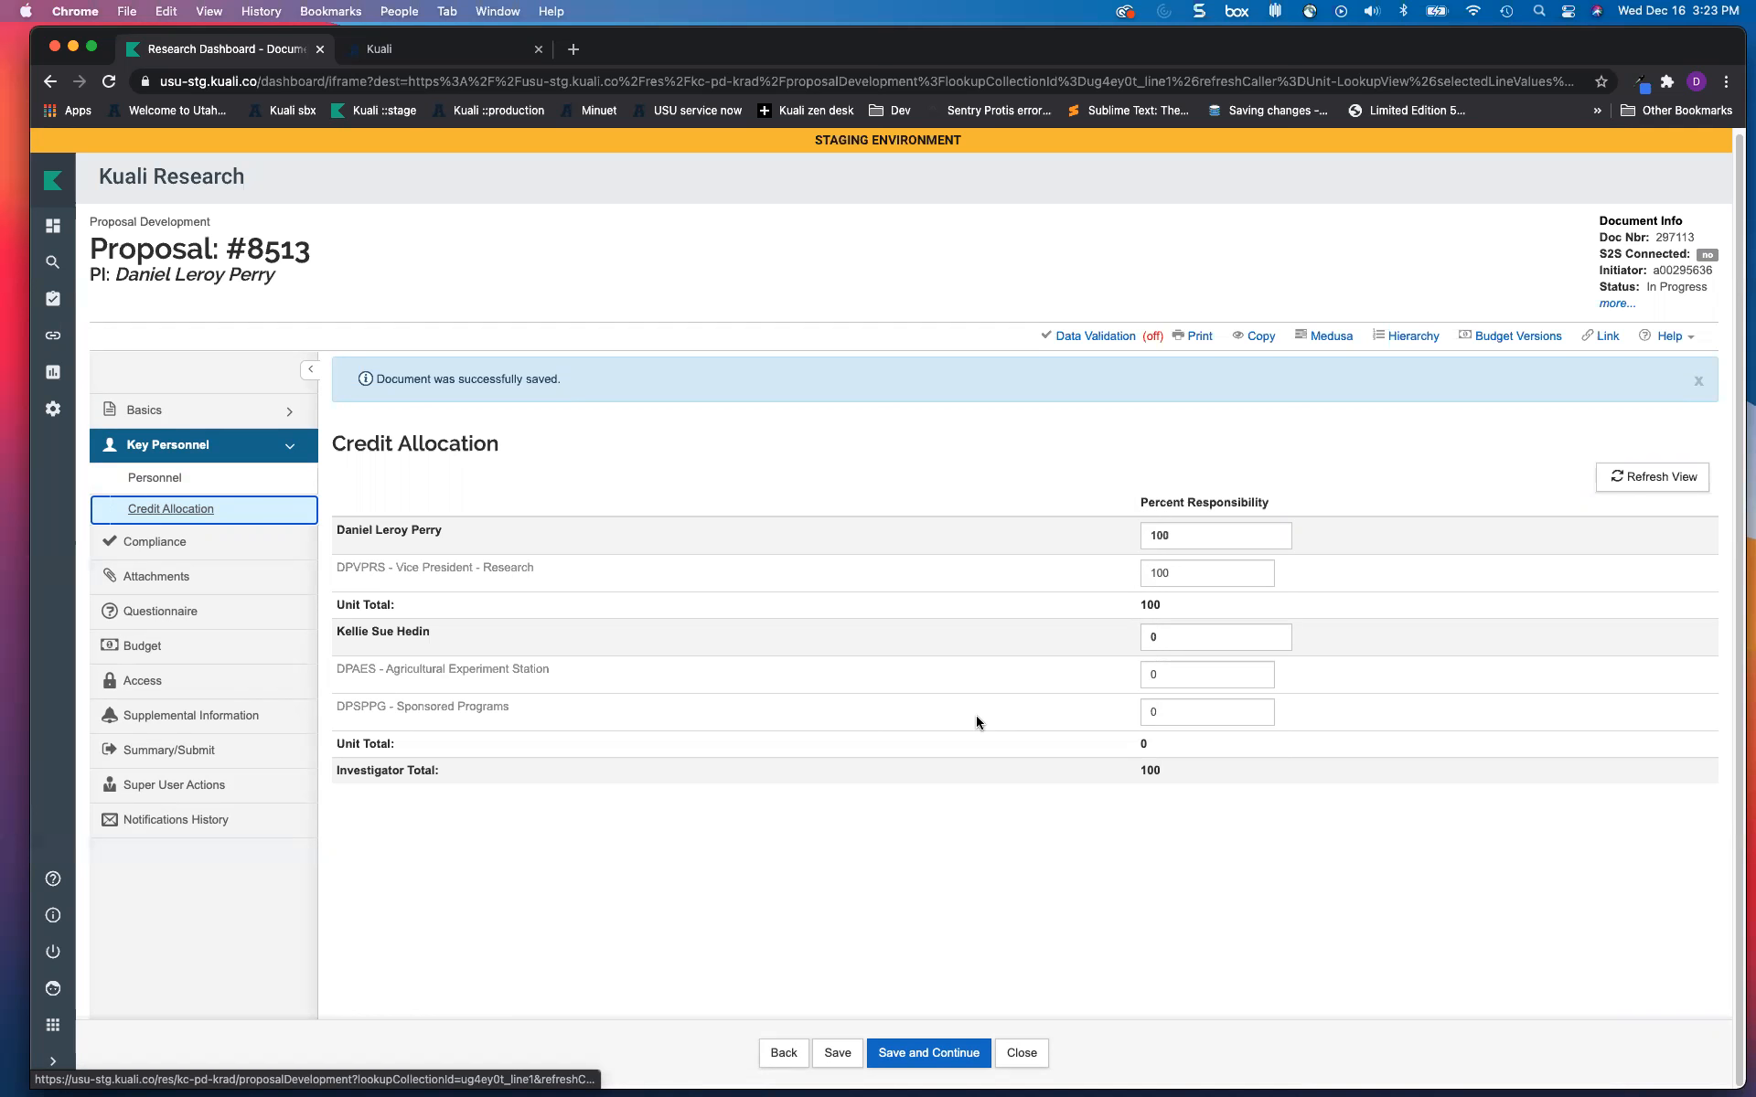
{"action": "left_click", "coordinate": [1193, 539]}
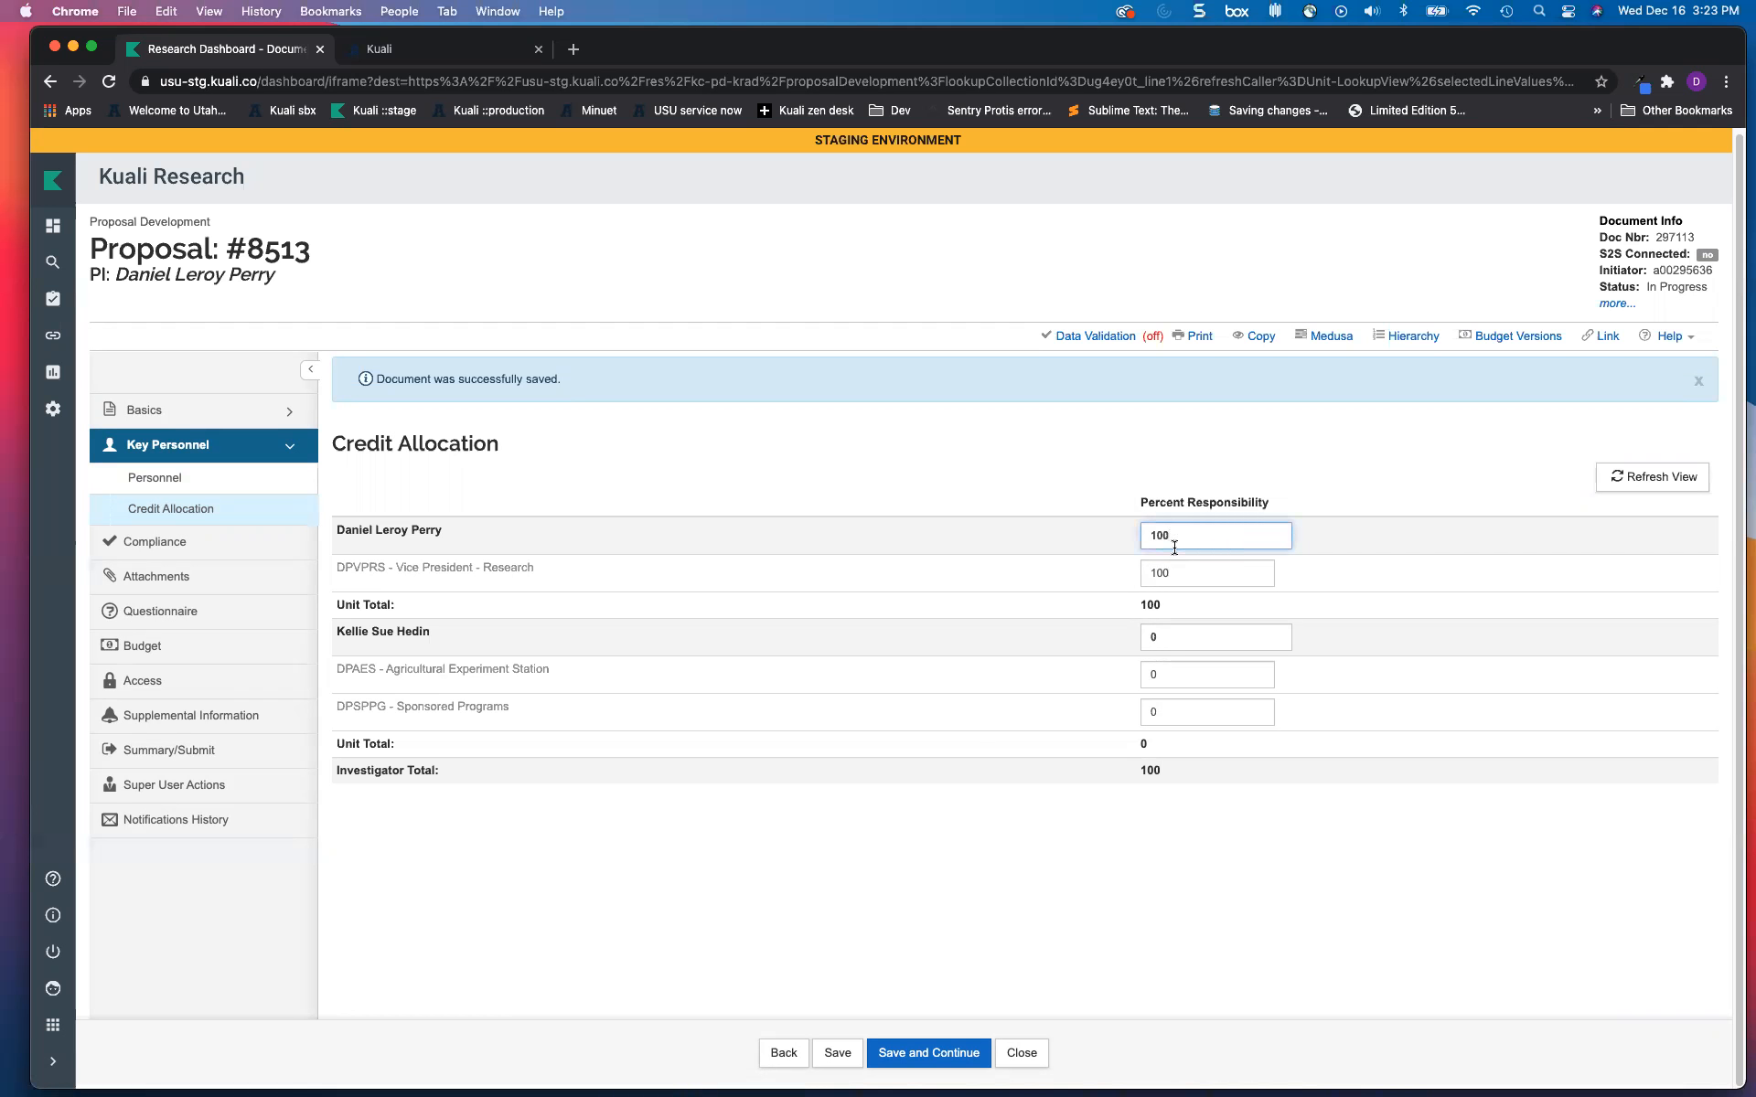
{"action": "left_click_drag", "start_coordinate": [1173, 535], "coordinate": [1129, 530]}
{"action": "type", "text": "50"}
{"action": "left_click", "coordinate": [1176, 635]}
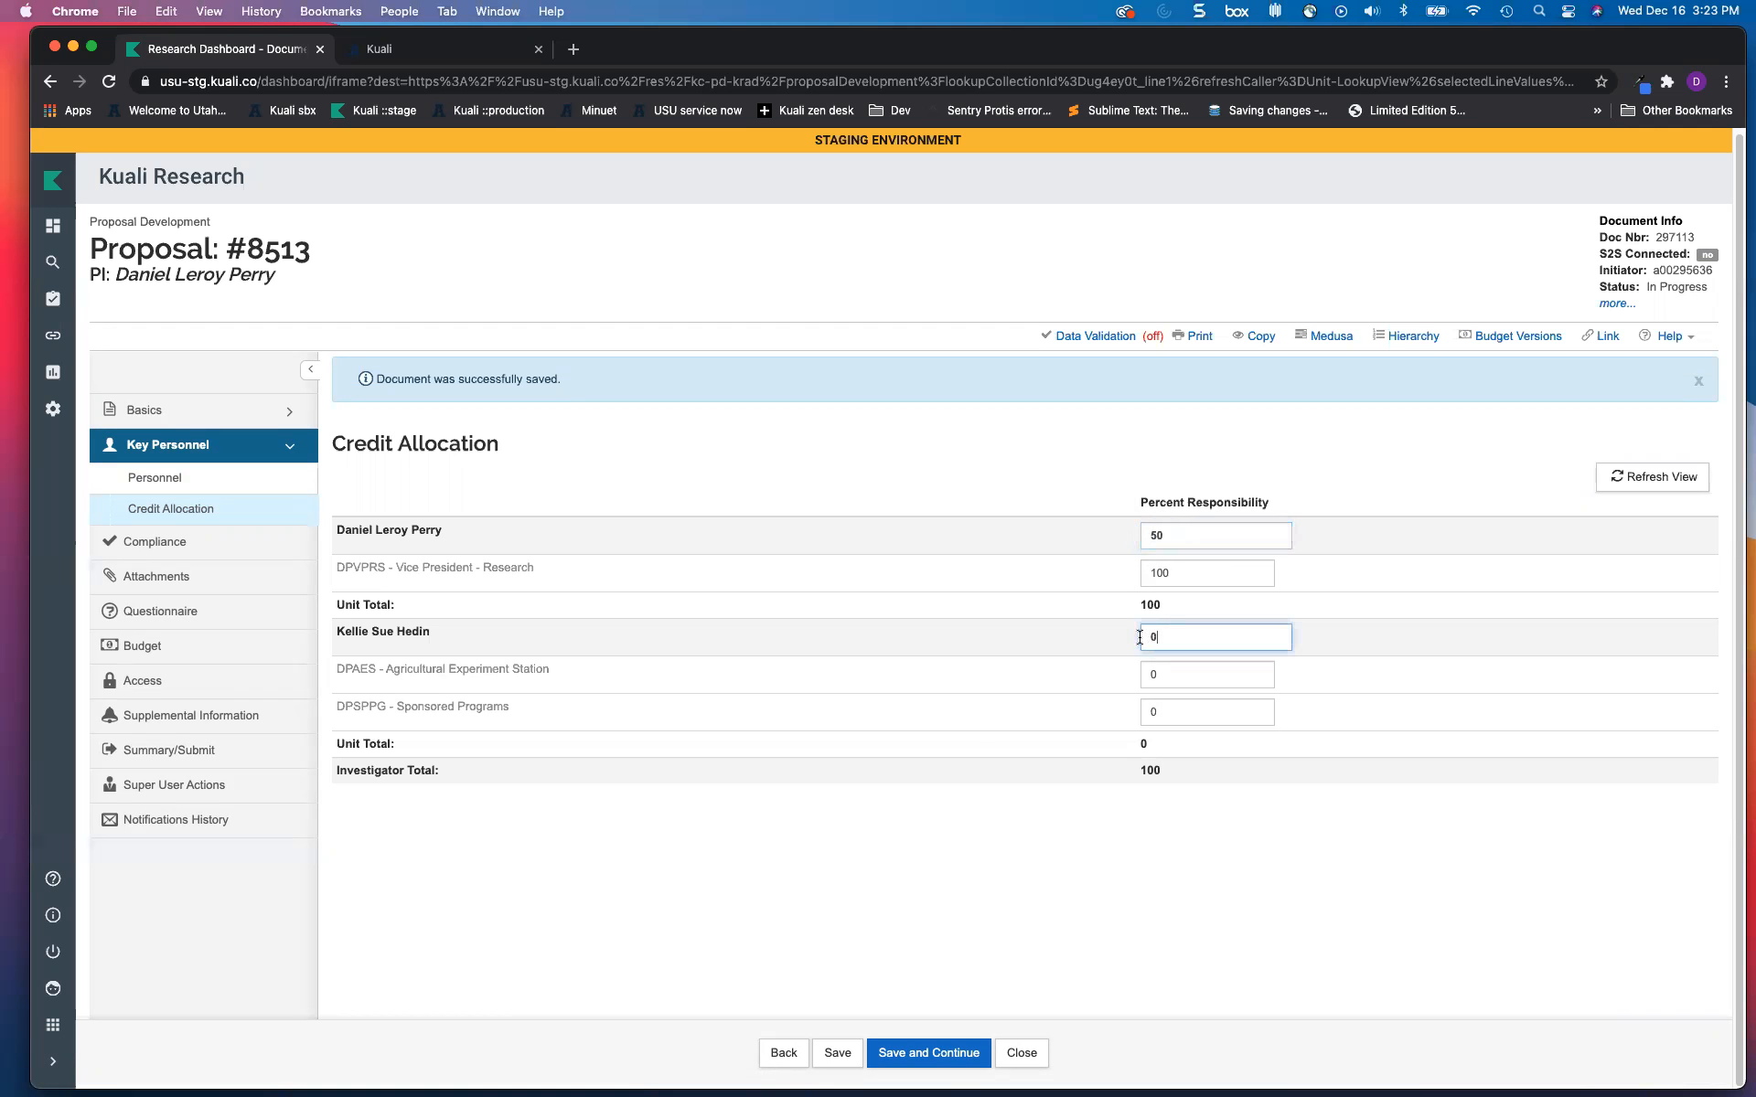
{"action": "key", "text": "BackSpace"}
{"action": "type", "text": "50"}
{"action": "key", "text": "Tab"}
{"action": "type", "text": "100"}
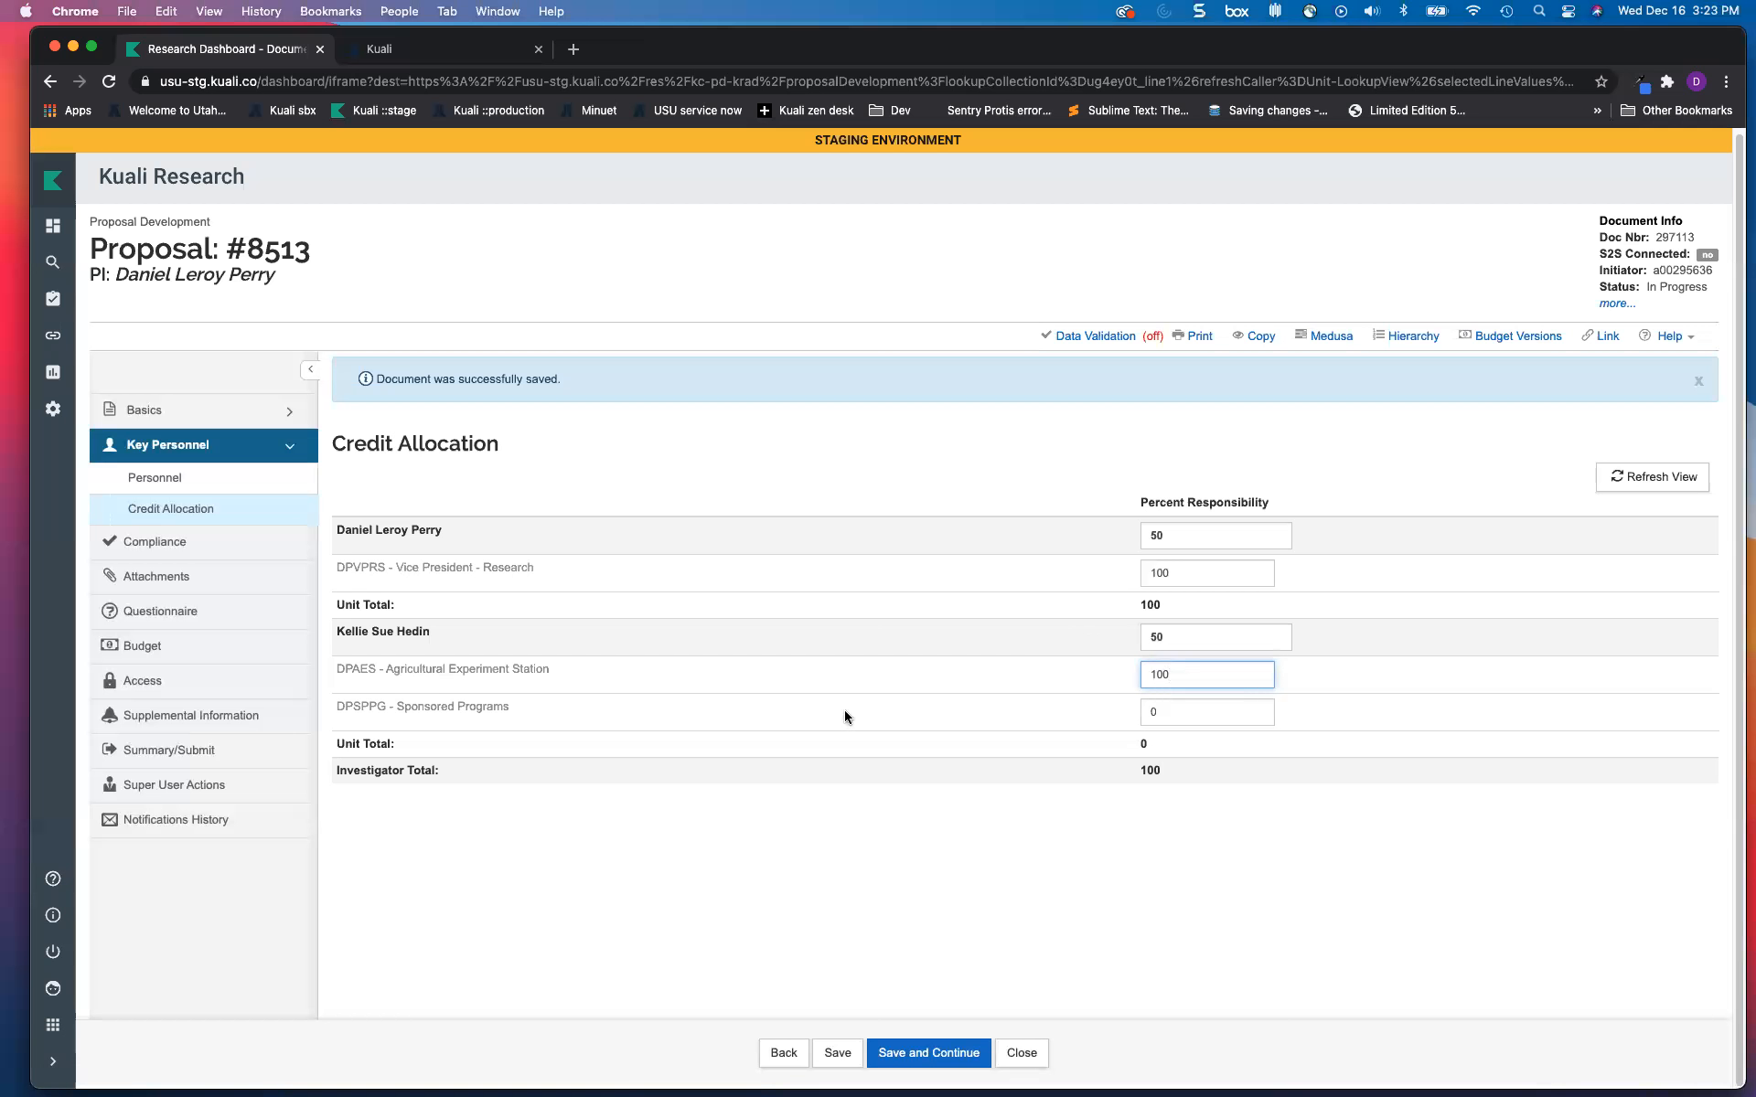
{"action": "left_click", "coordinate": [914, 1054]}
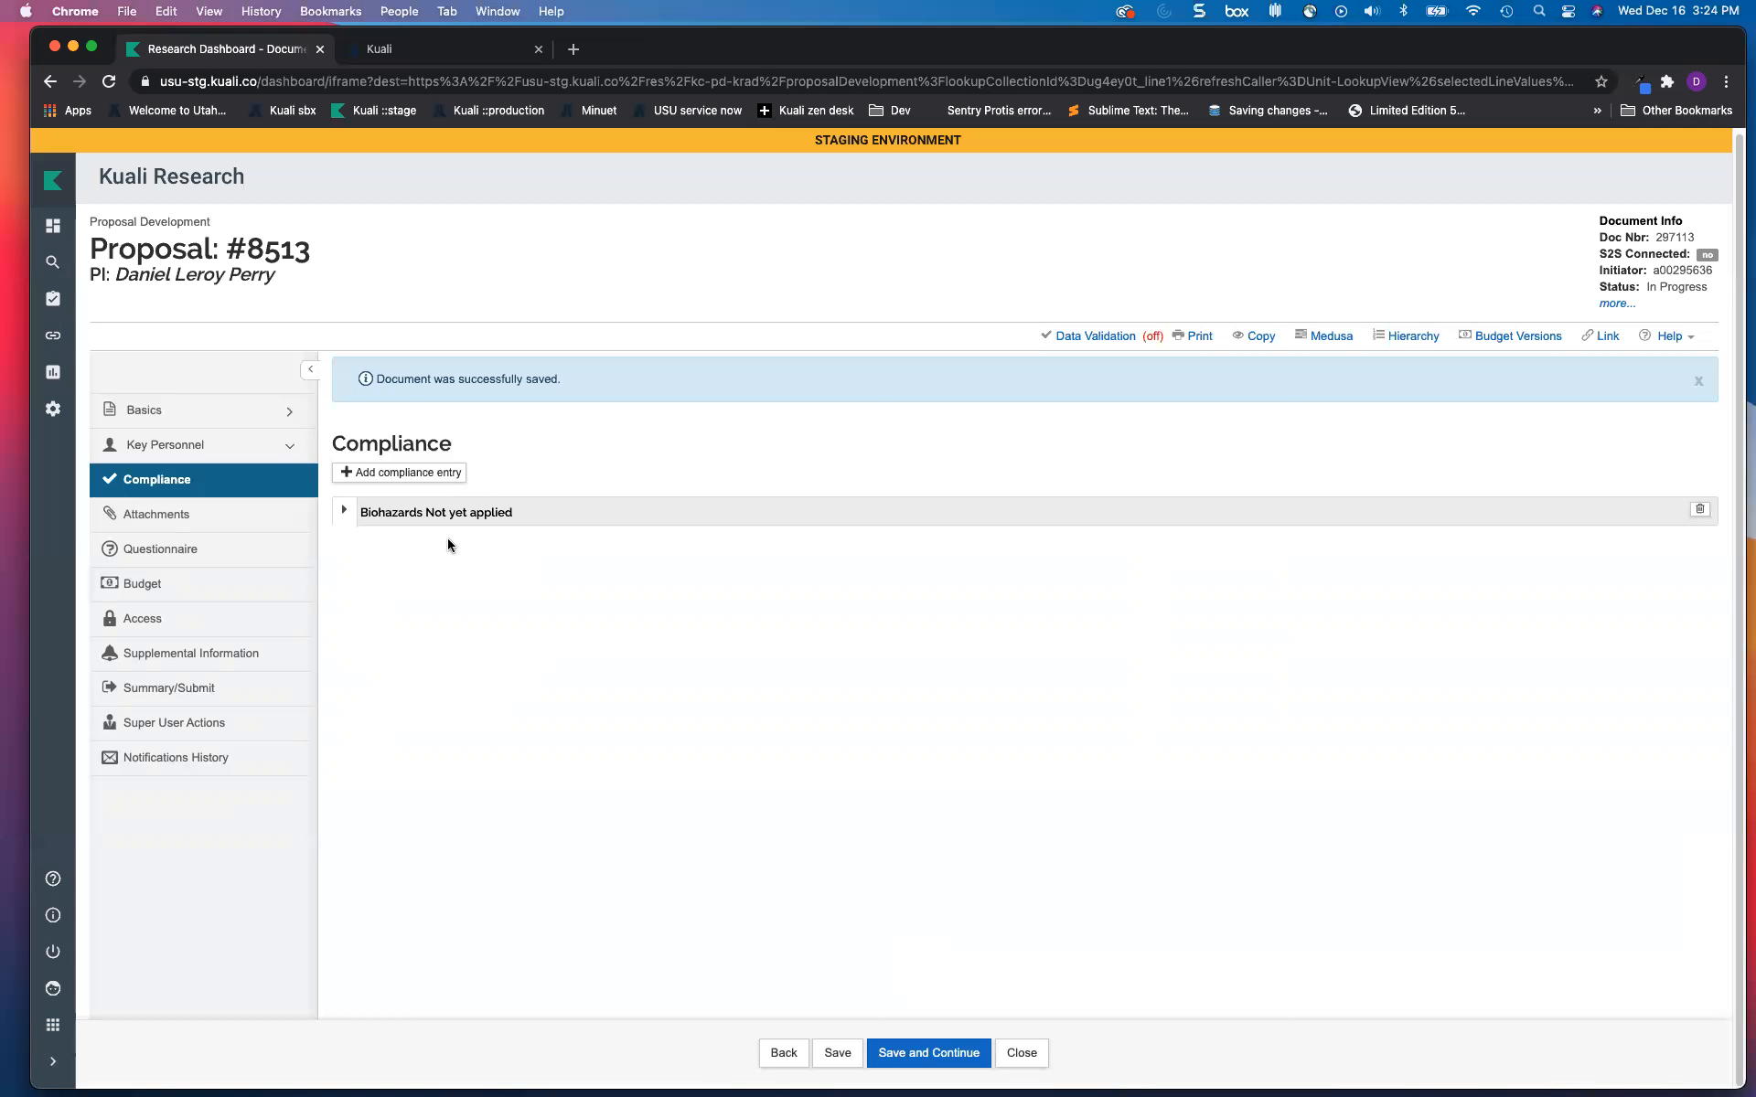
Step: Add a compliance entry of type Human Participants with approval status Not yet applied
{"action": "left_click", "coordinate": [393, 473]}
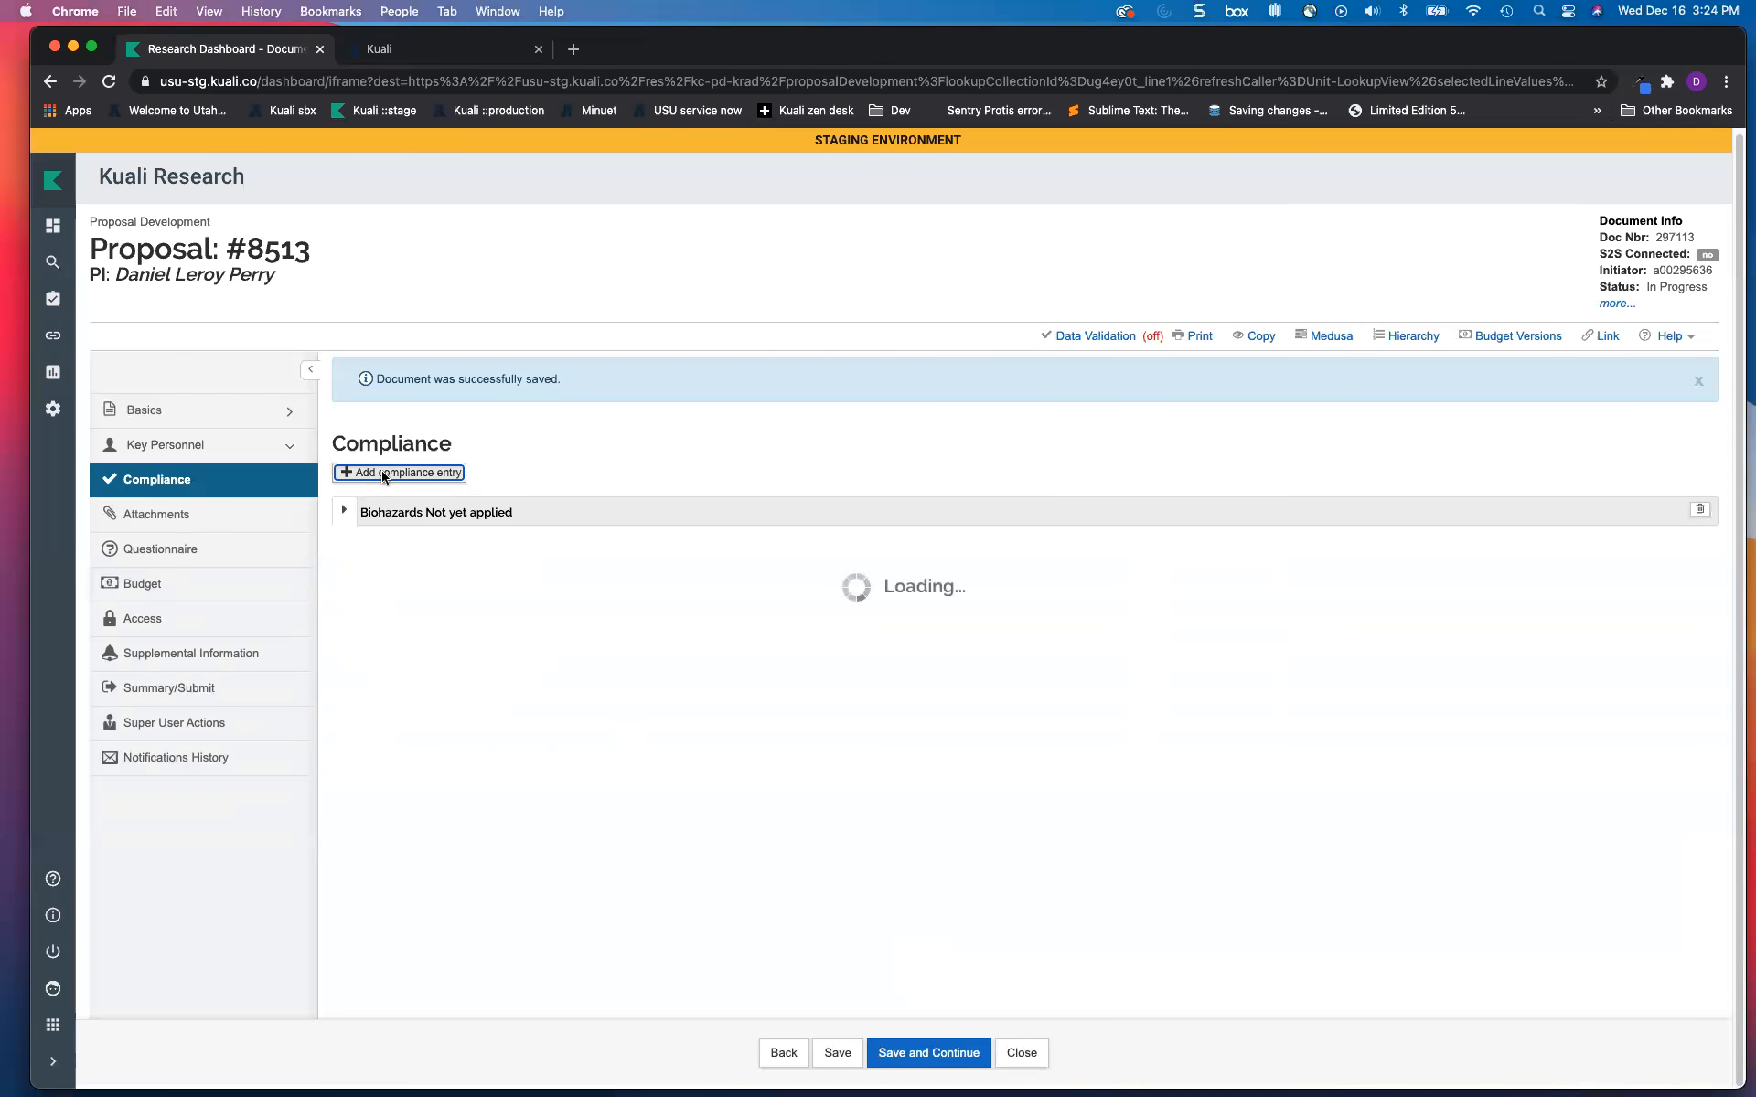
{"action": "left_click", "coordinate": [798, 311]}
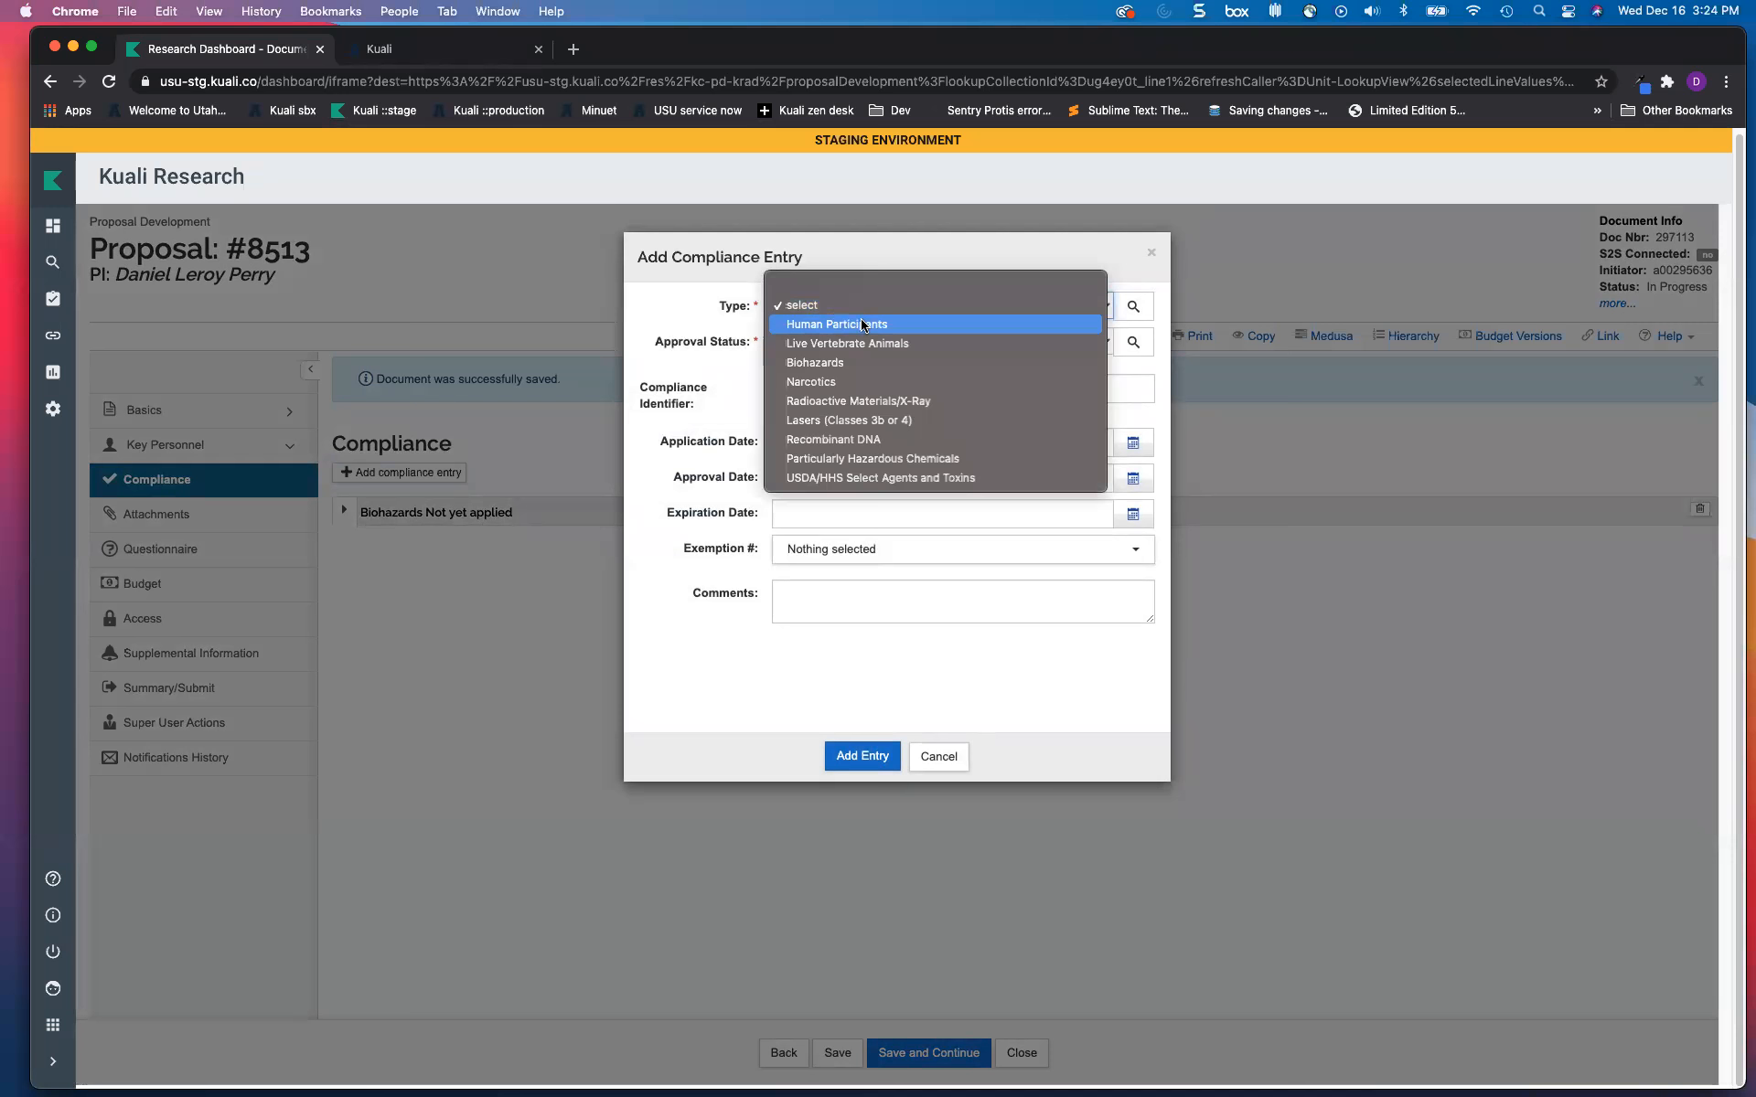
{"action": "left_click", "coordinate": [862, 324]}
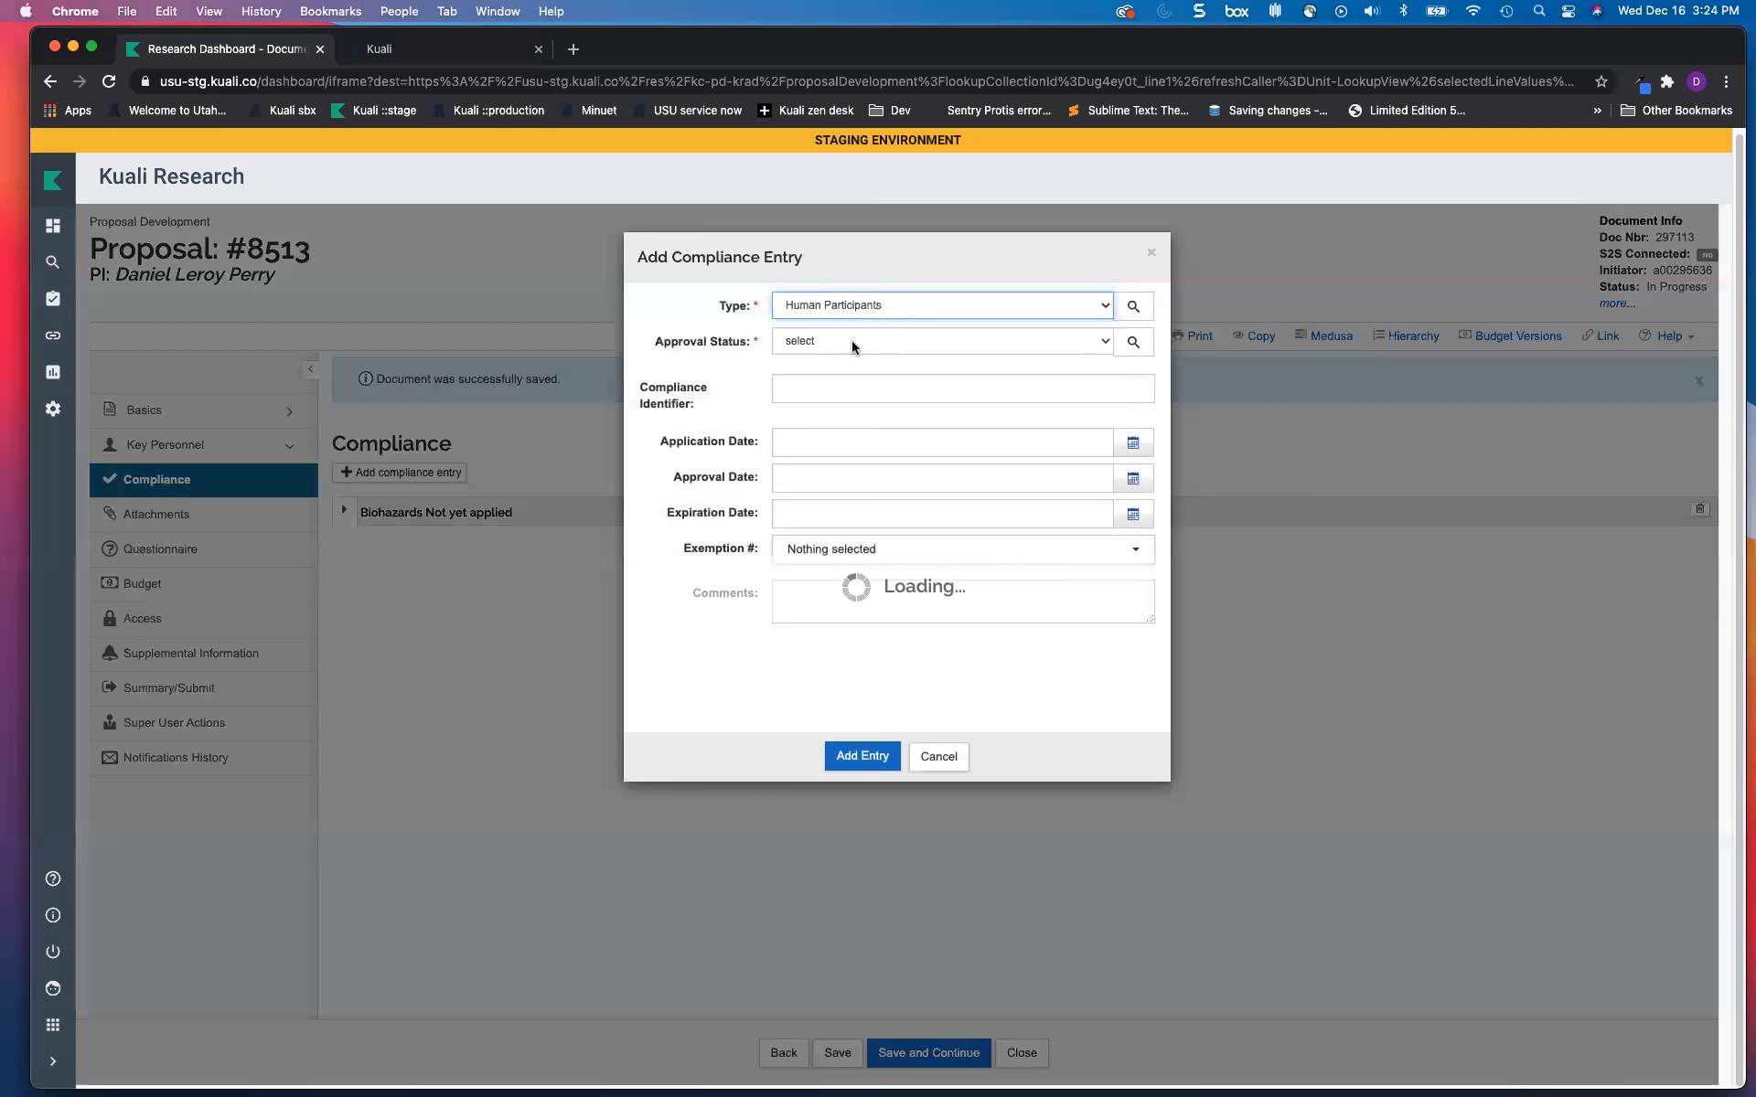
{"action": "left_click", "coordinate": [804, 342]}
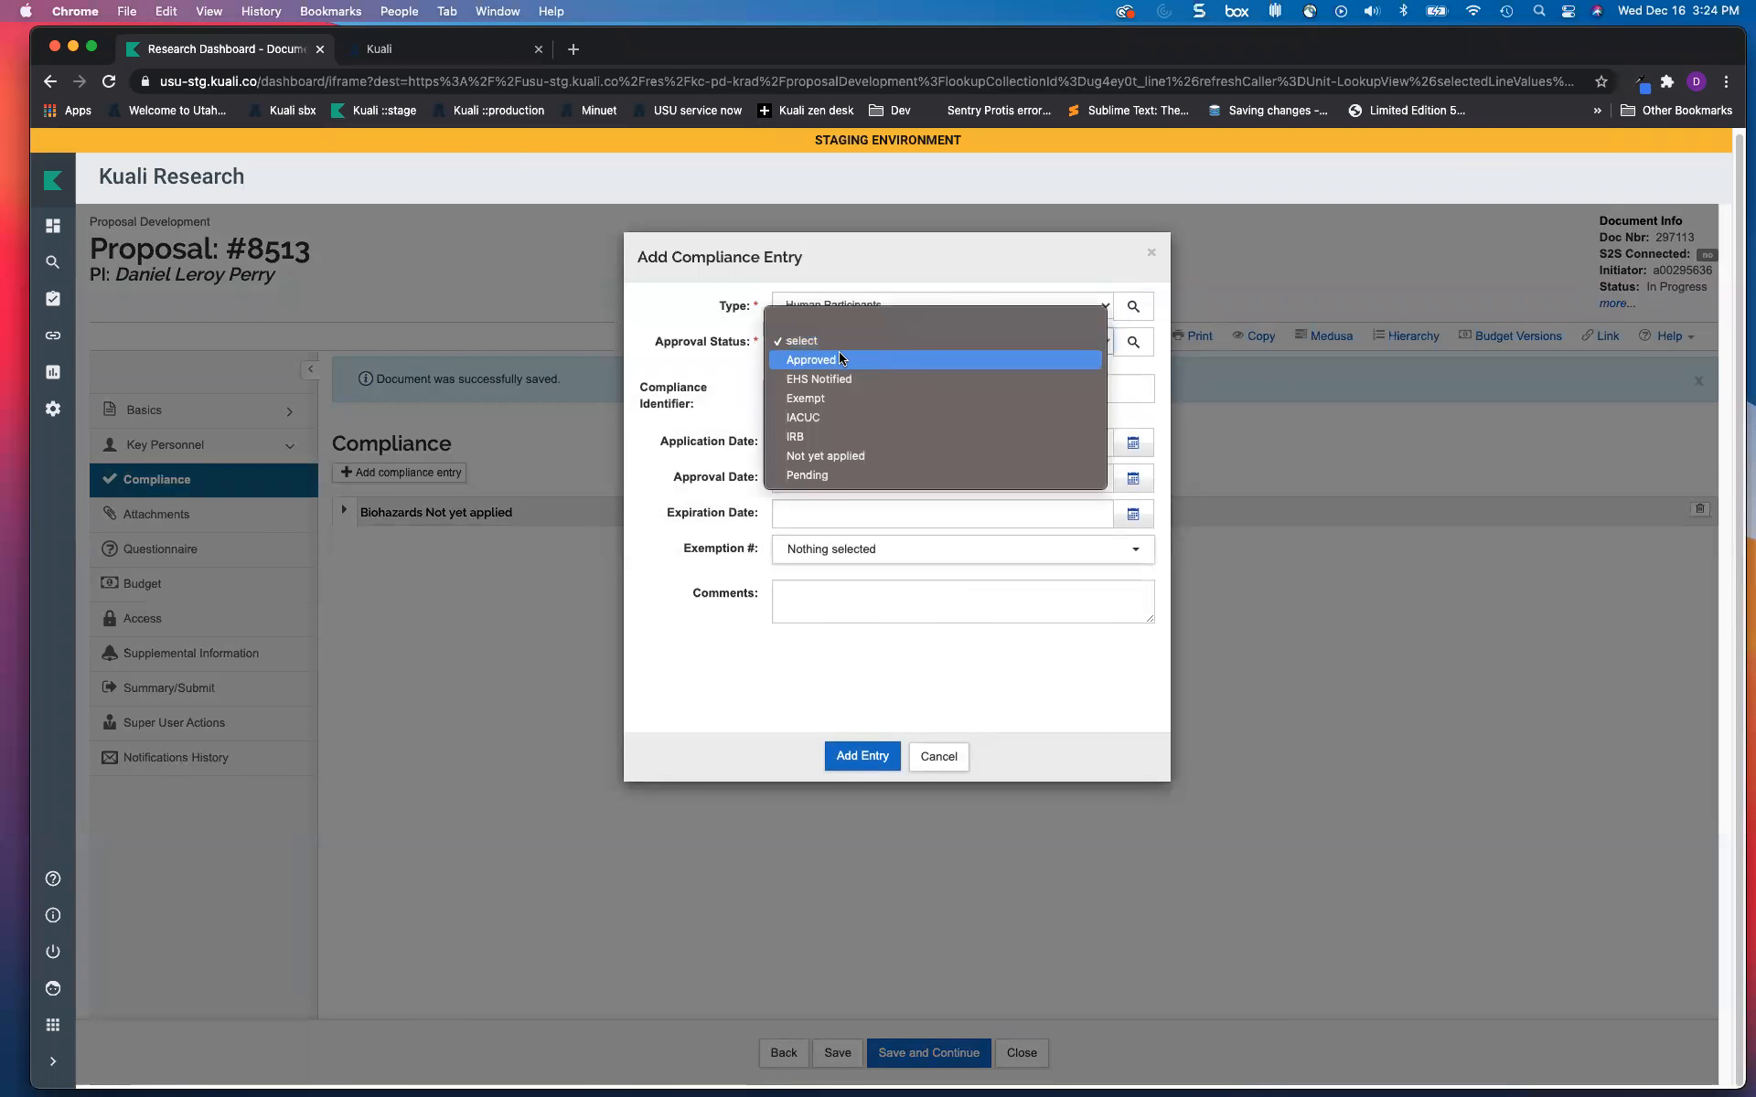
{"action": "left_click", "coordinate": [820, 456]}
{"action": "left_click", "coordinate": [861, 758]}
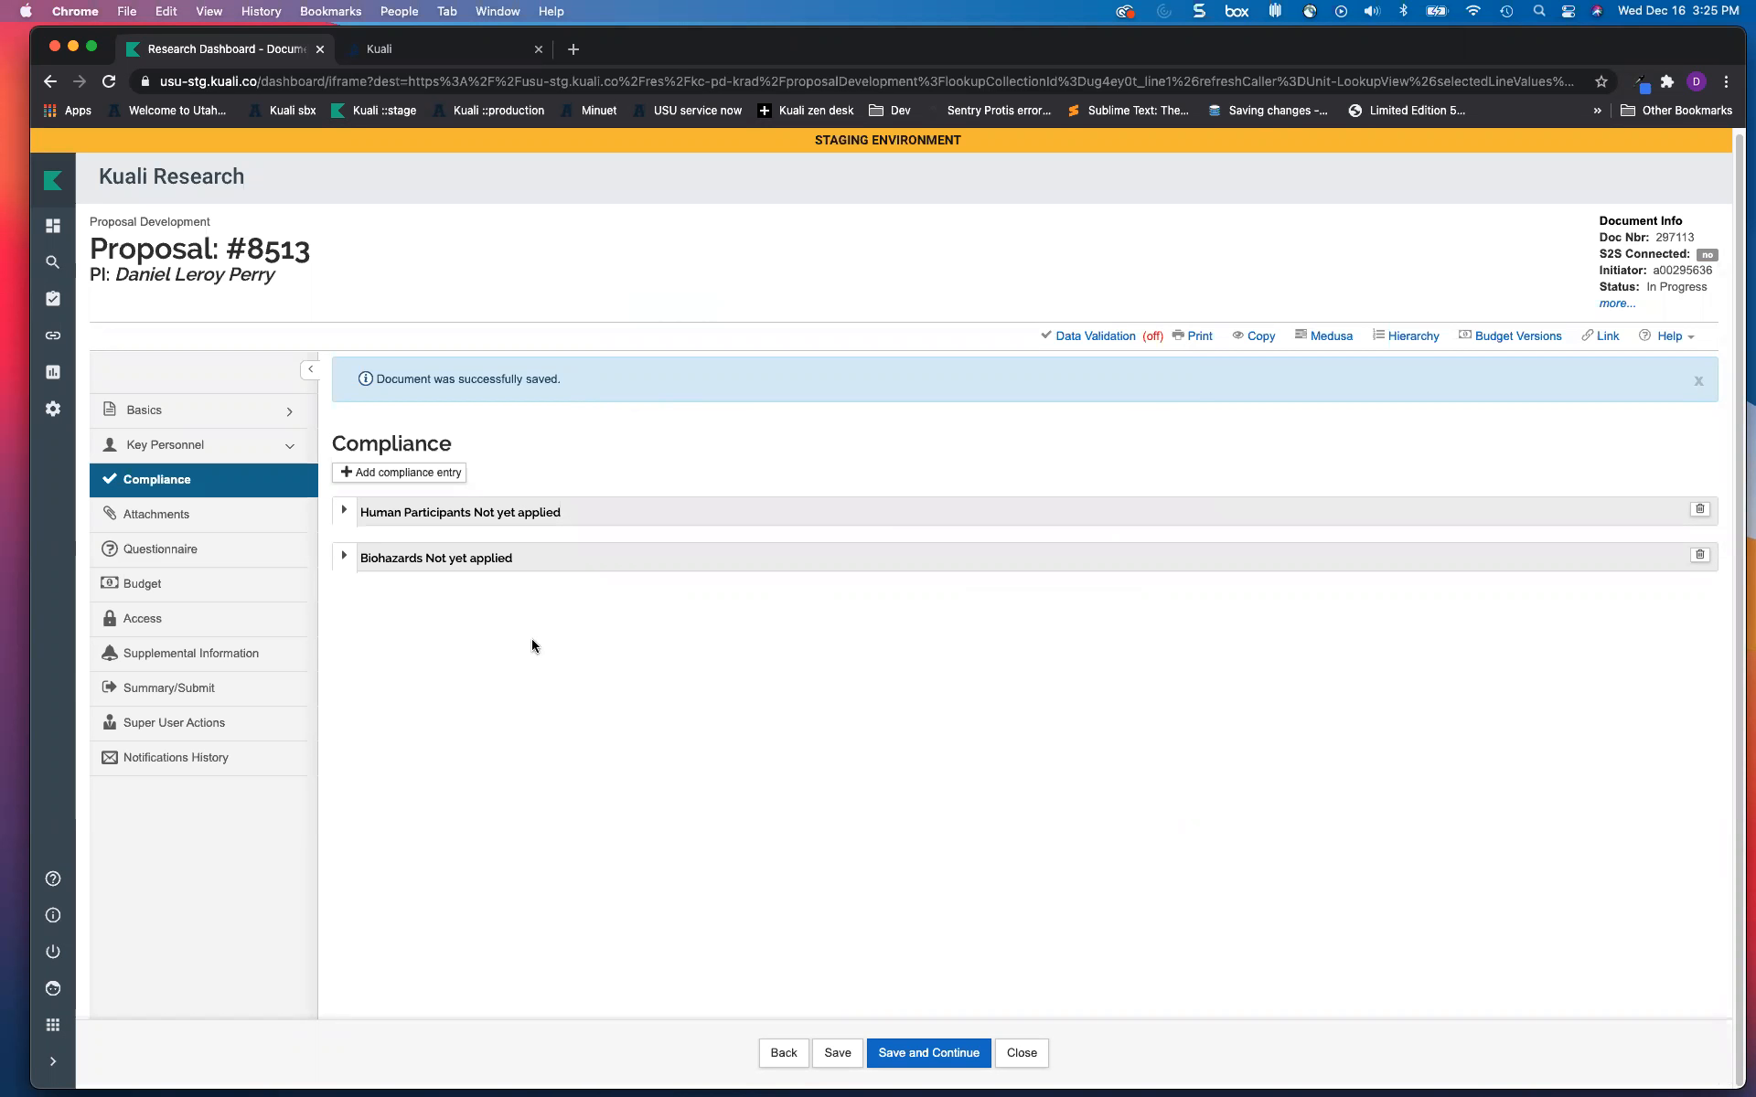
Step: Browse the Personnel and Abstracts attachment tabs, cancel Add Abstract, and view the eight Internal attachments
{"action": "left_click", "coordinate": [183, 516]}
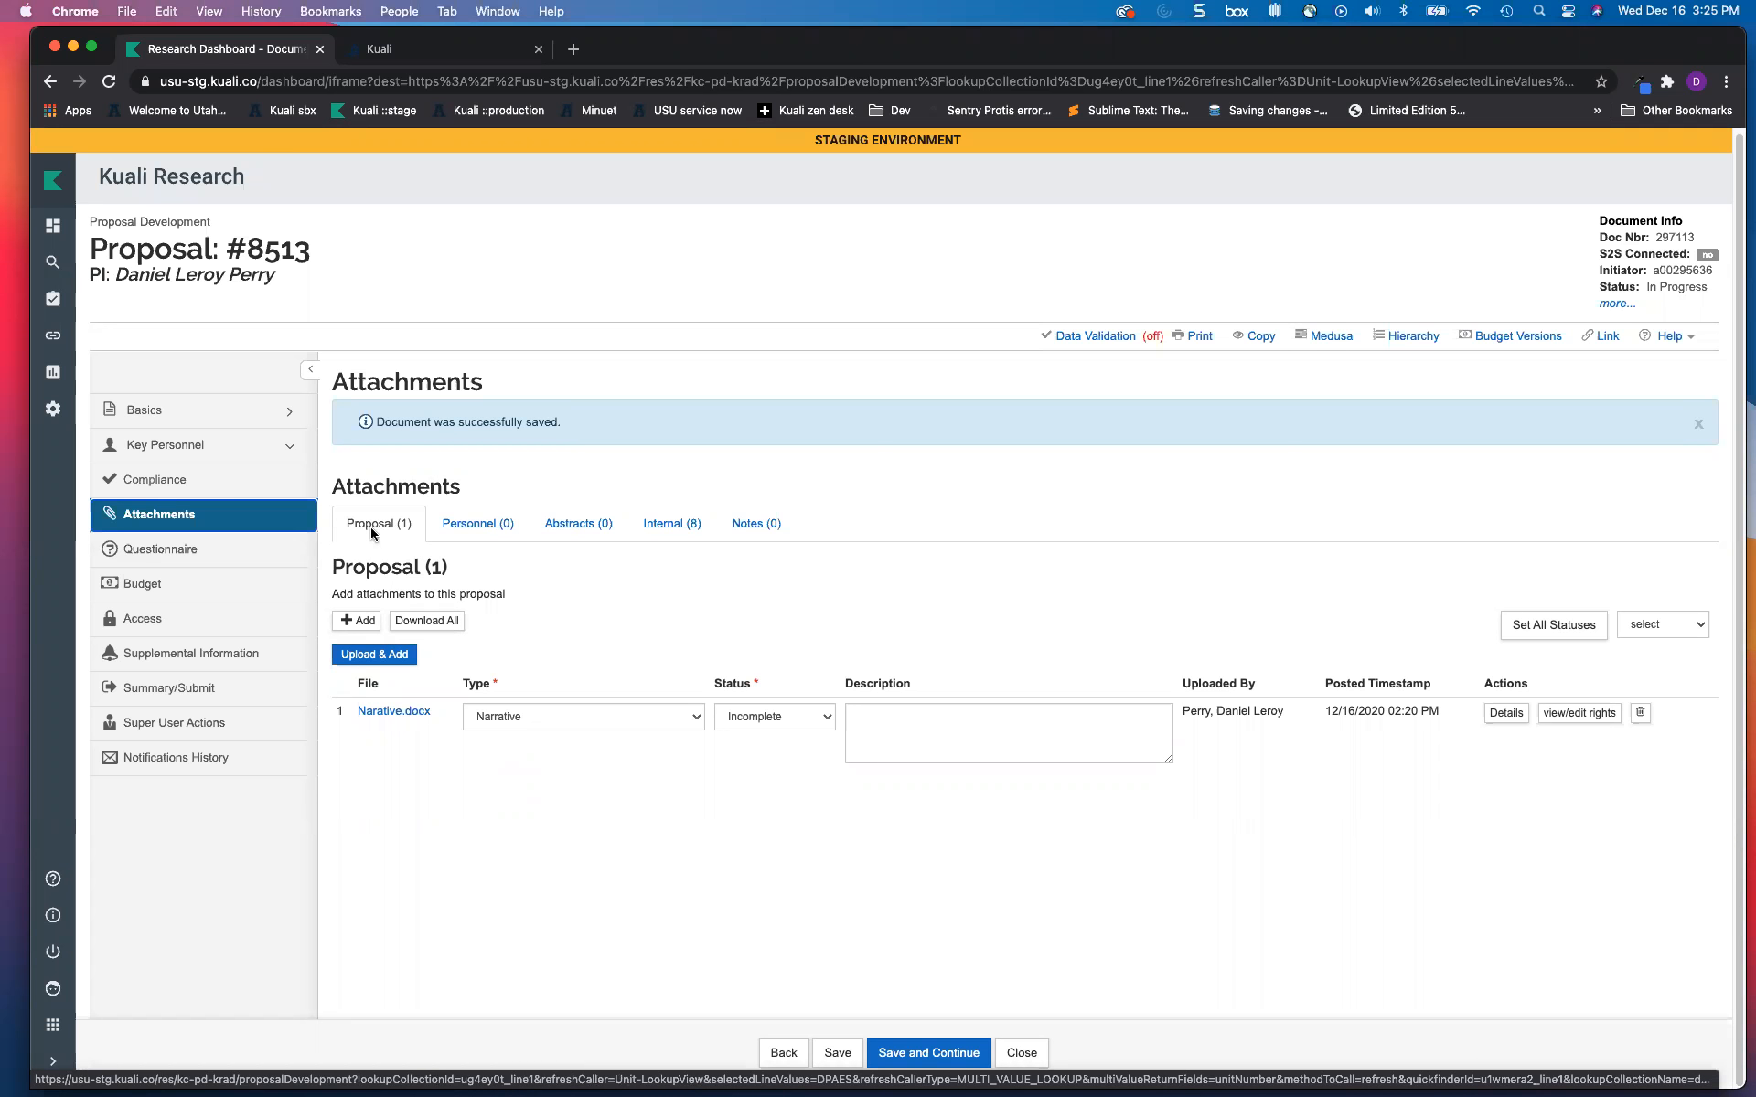
{"action": "left_click", "coordinate": [476, 536]}
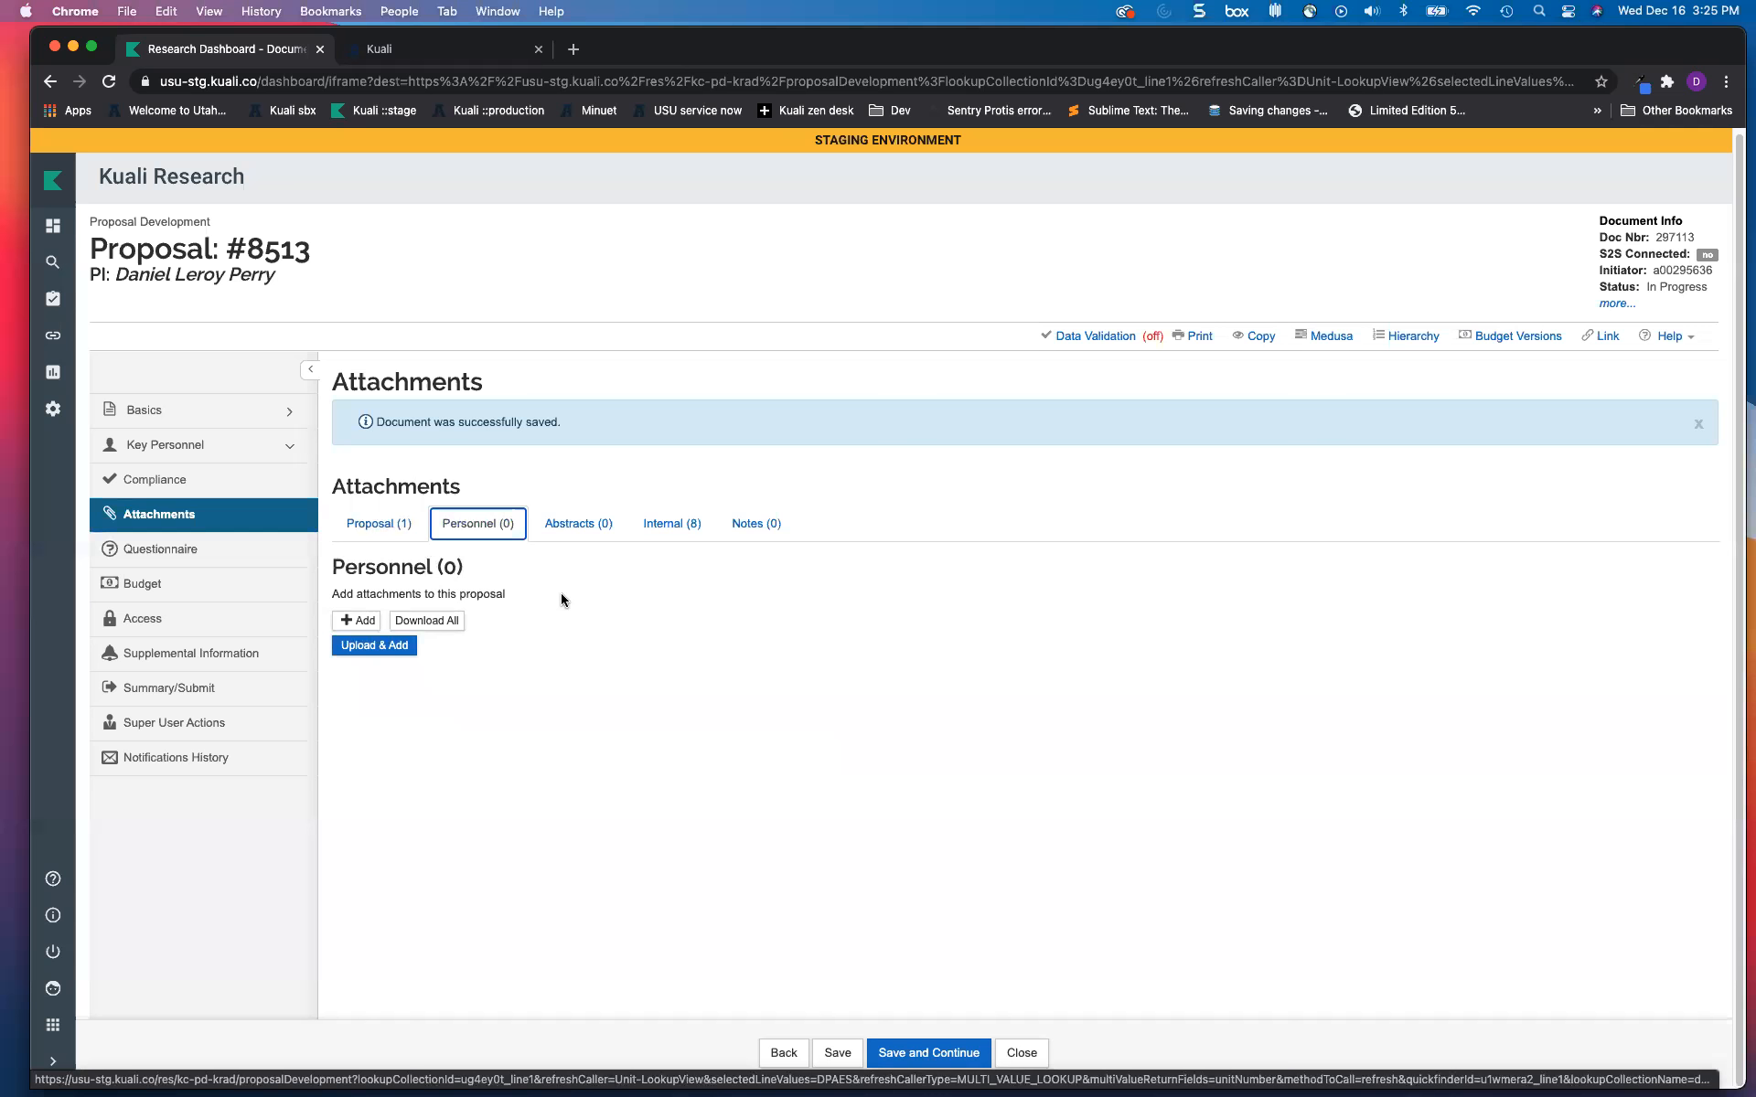
{"action": "left_click", "coordinate": [563, 534]}
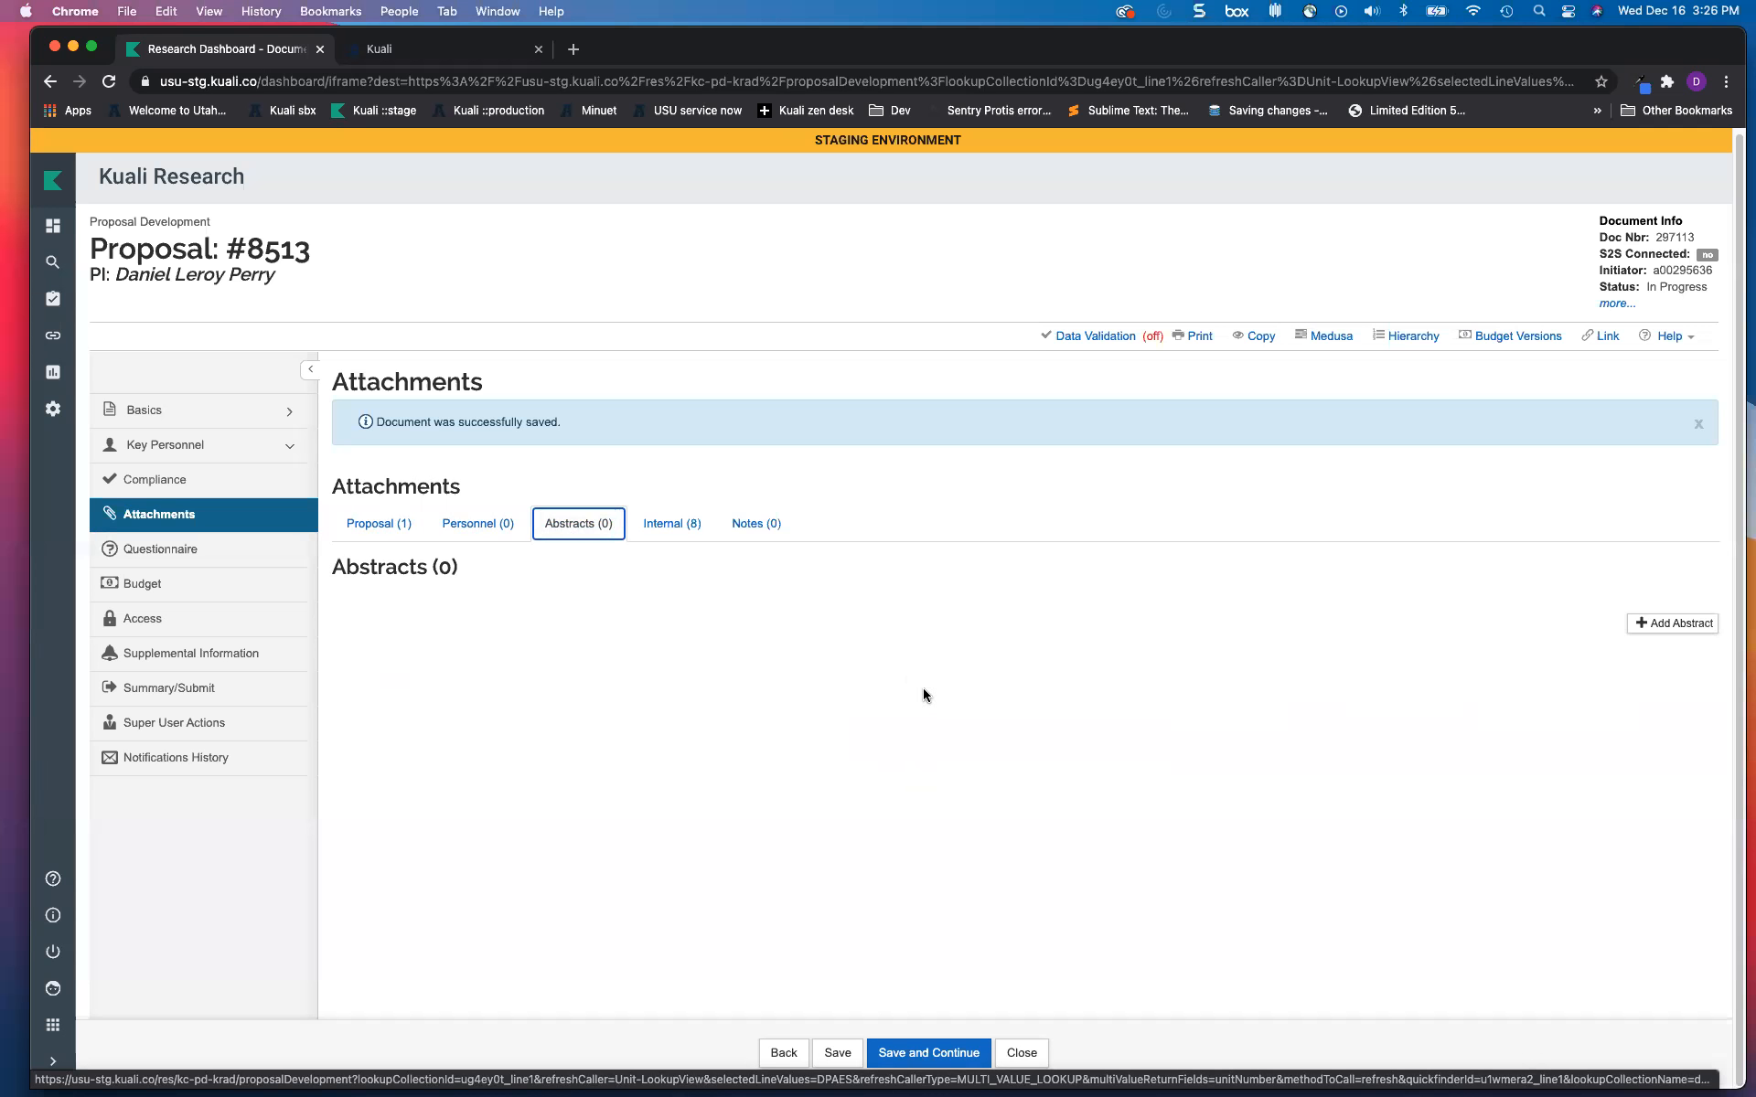
{"action": "left_click", "coordinate": [1665, 625]}
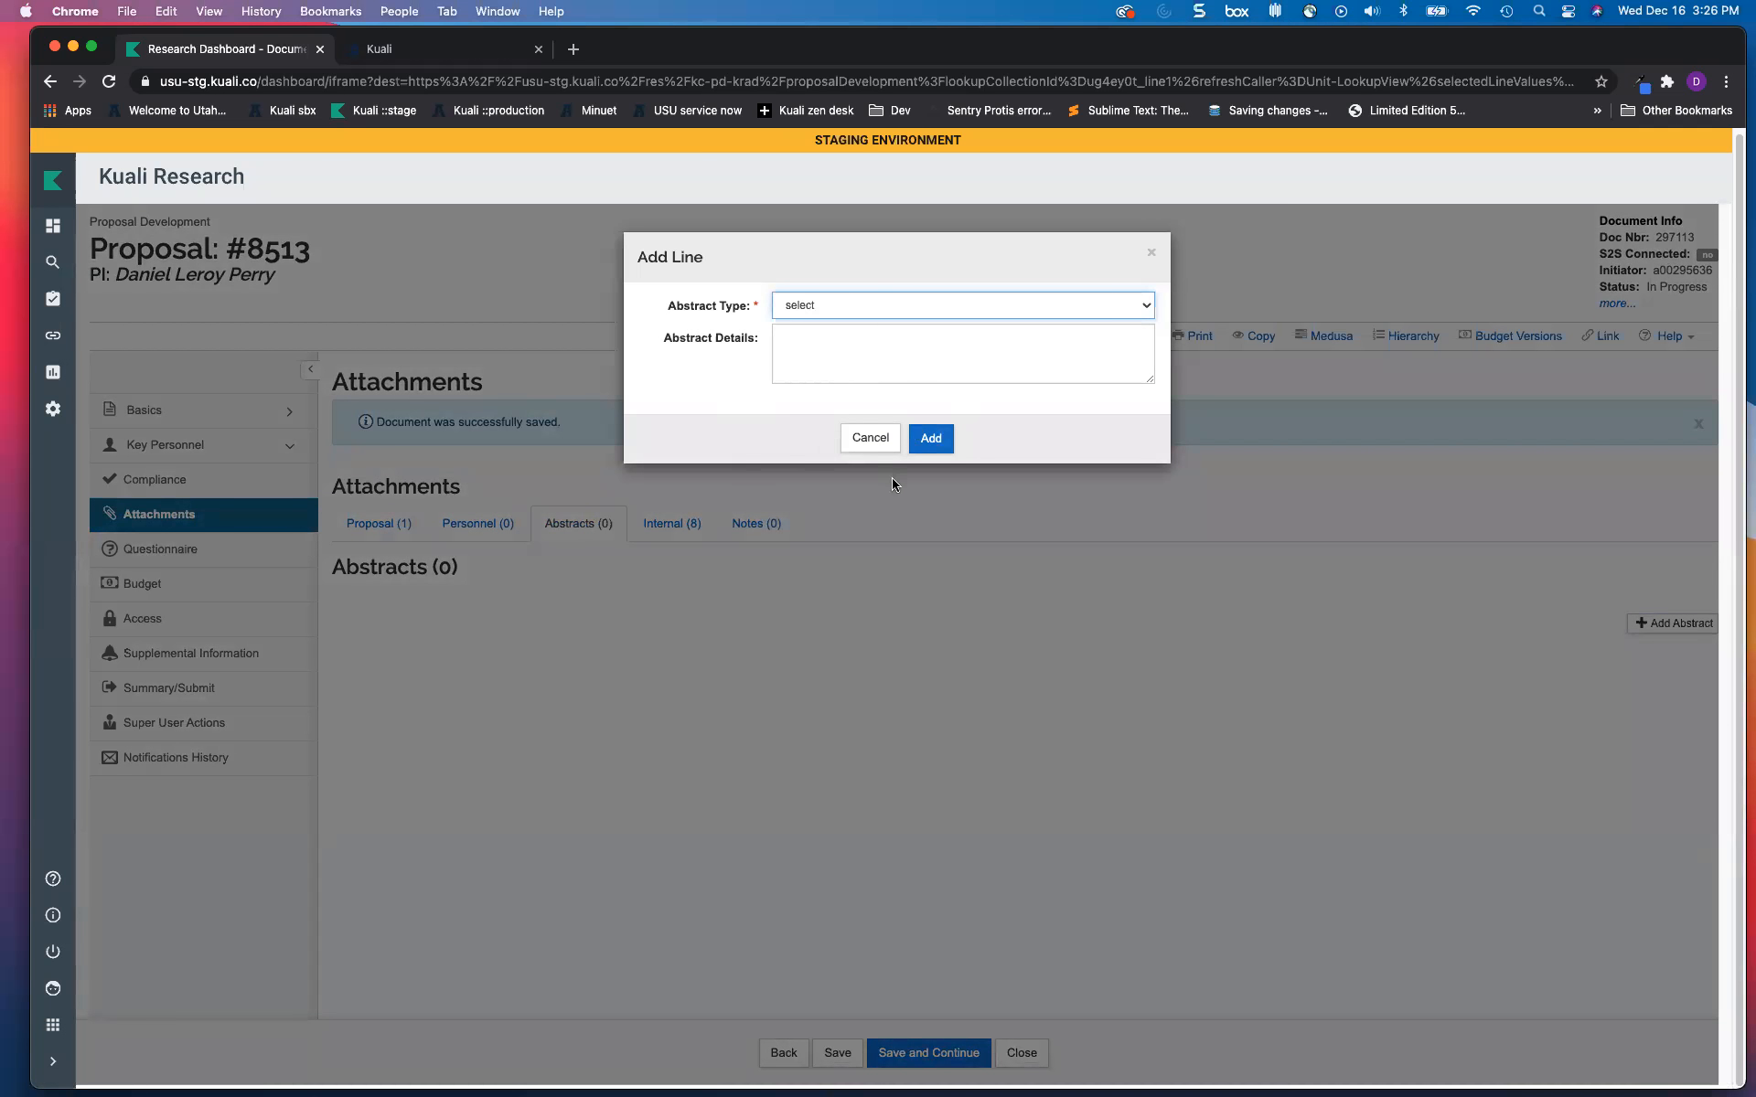
{"action": "left_click", "coordinate": [861, 443]}
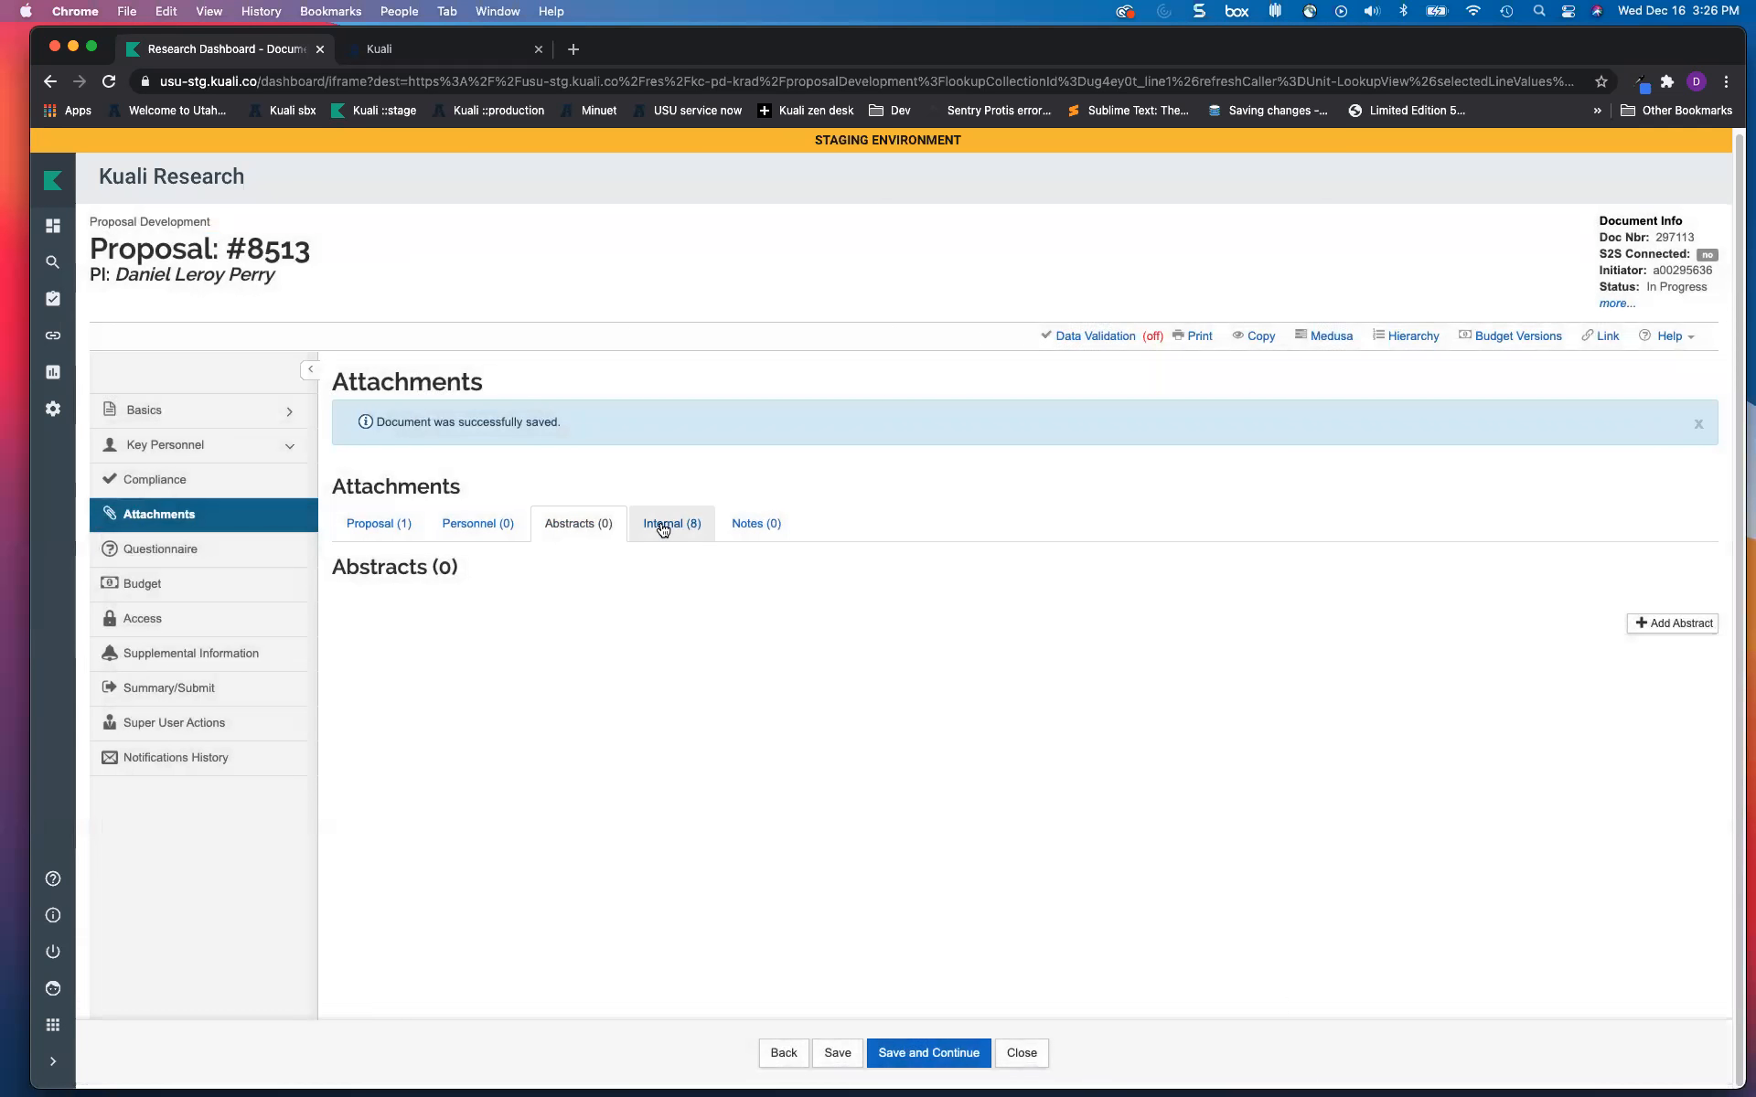
{"action": "left_click", "coordinate": [663, 528]}
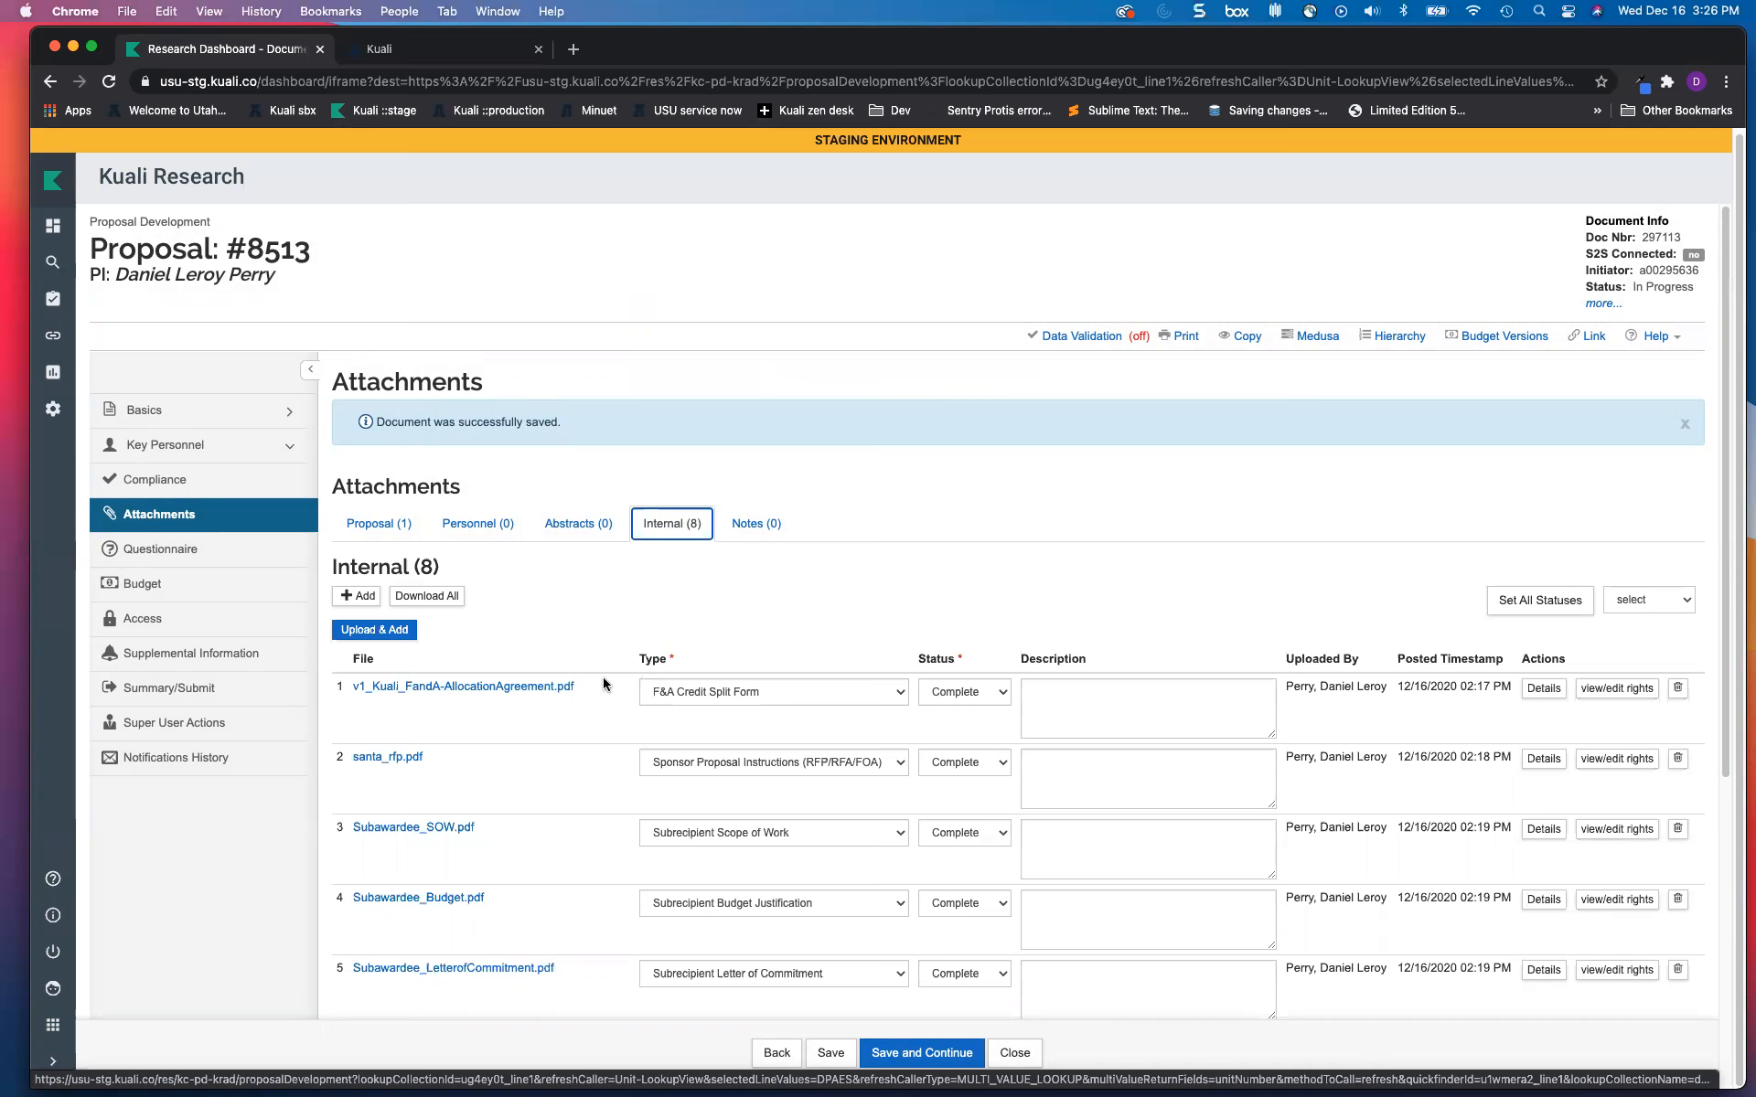
Step: Look through the eight internal attachments, then go back to the Proposal attachments showing Narrative.docx
{"action": "scroll", "coordinate": [525, 753], "scroll_direction": "down", "scroll_amount": 3}
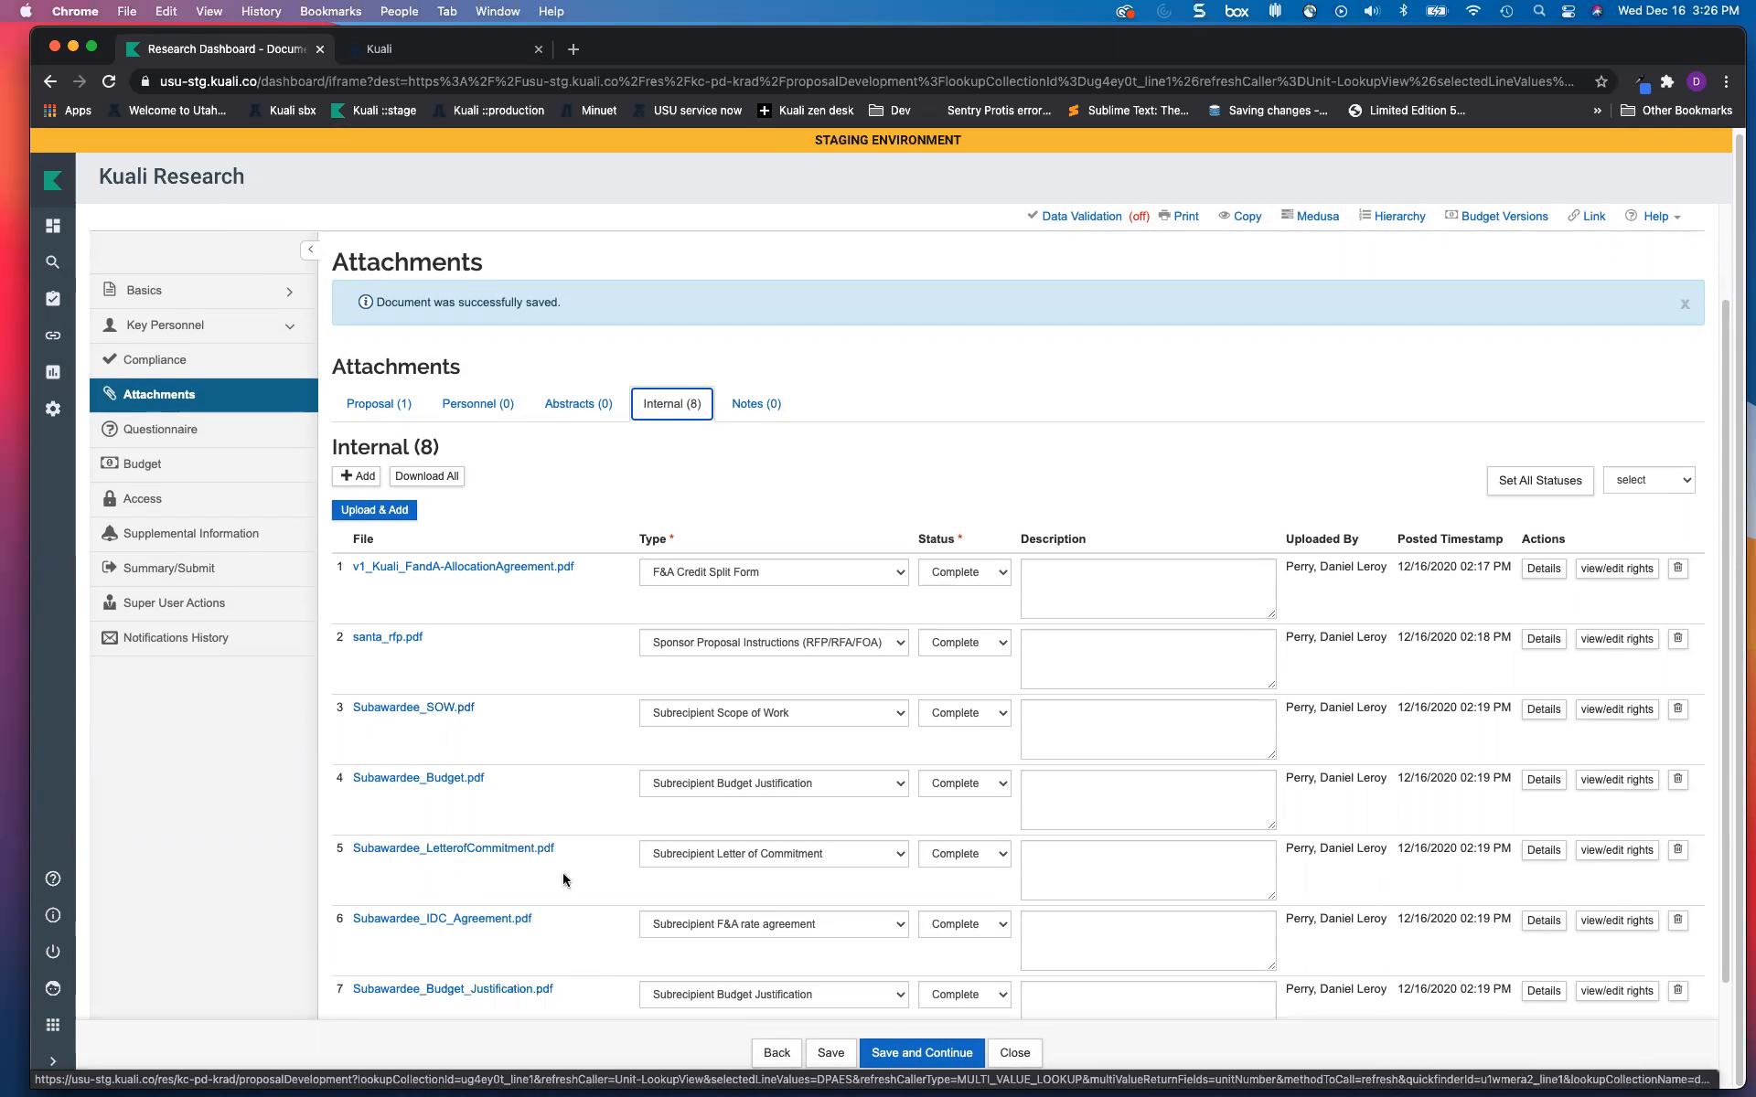
{"action": "scroll", "coordinate": [507, 772], "scroll_direction": "up", "scroll_amount": 1}
{"action": "scroll", "coordinate": [506, 774], "scroll_direction": "up", "scroll_amount": 1}
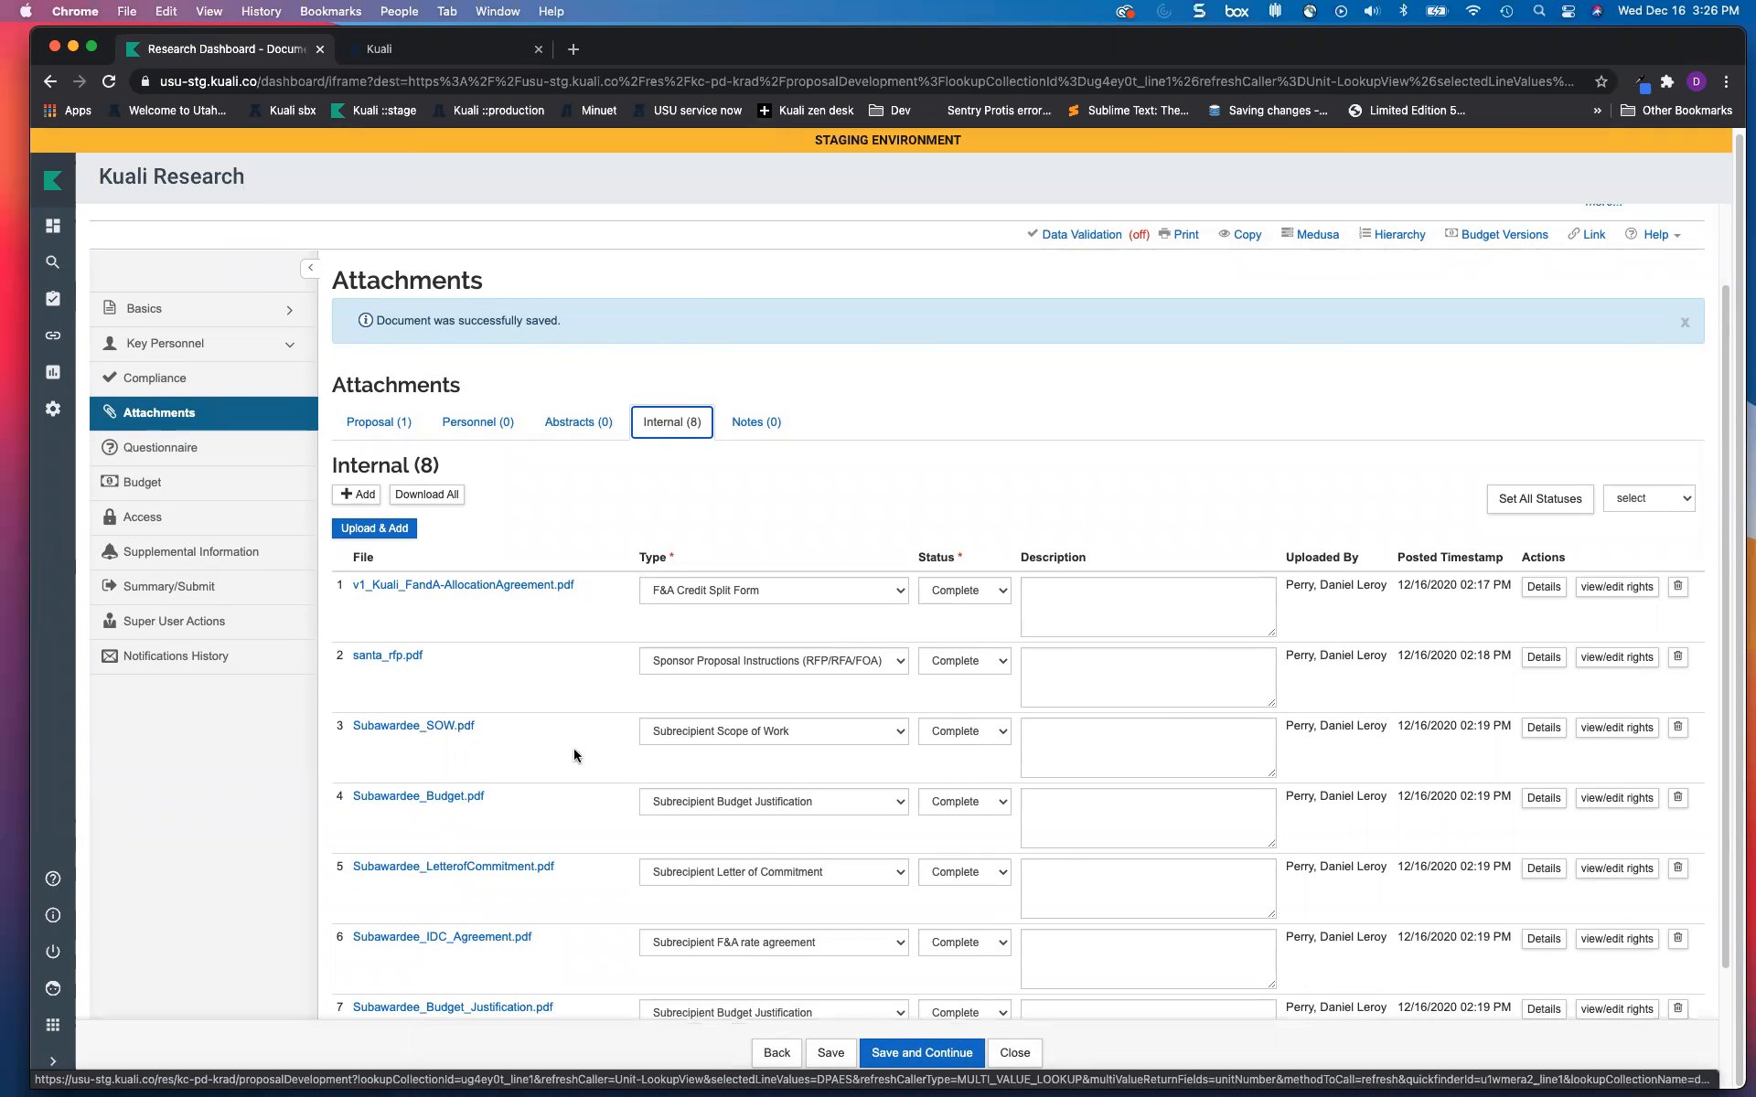
{"action": "scroll", "coordinate": [573, 748], "scroll_direction": "up", "scroll_amount": 3}
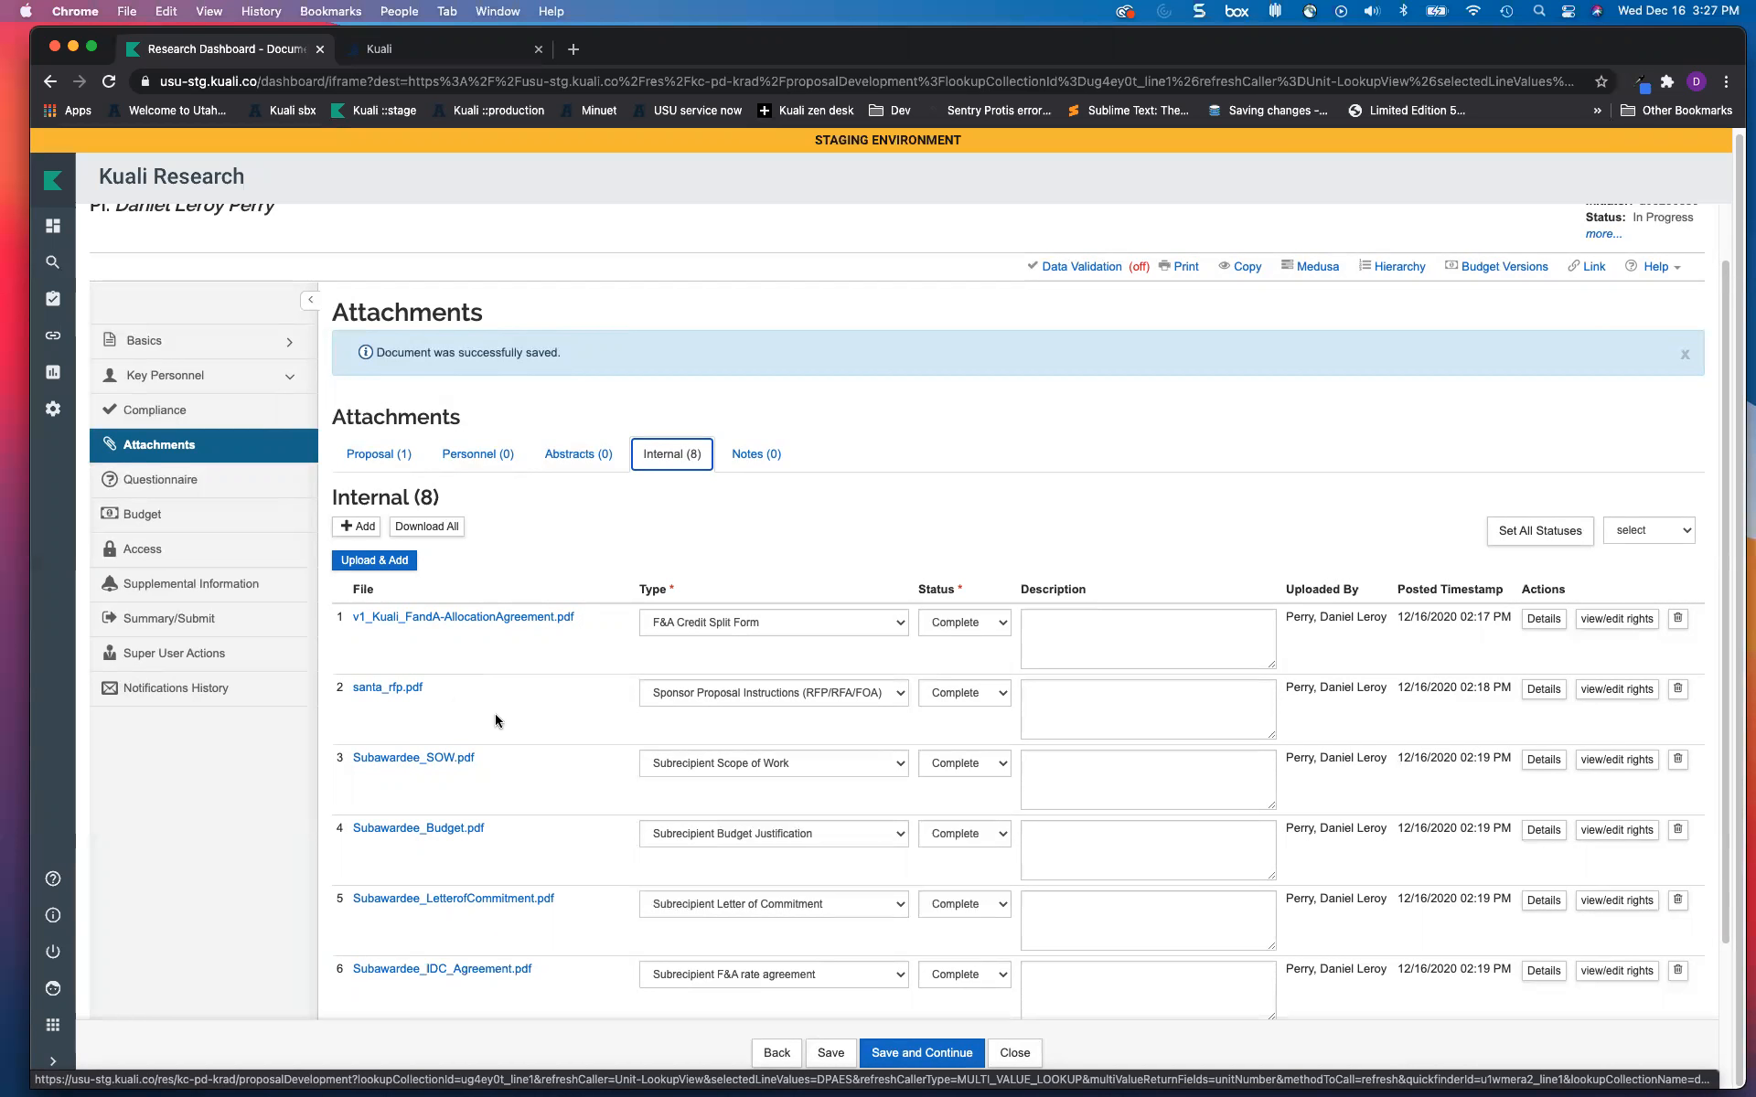
{"action": "left_click", "coordinate": [375, 454]}
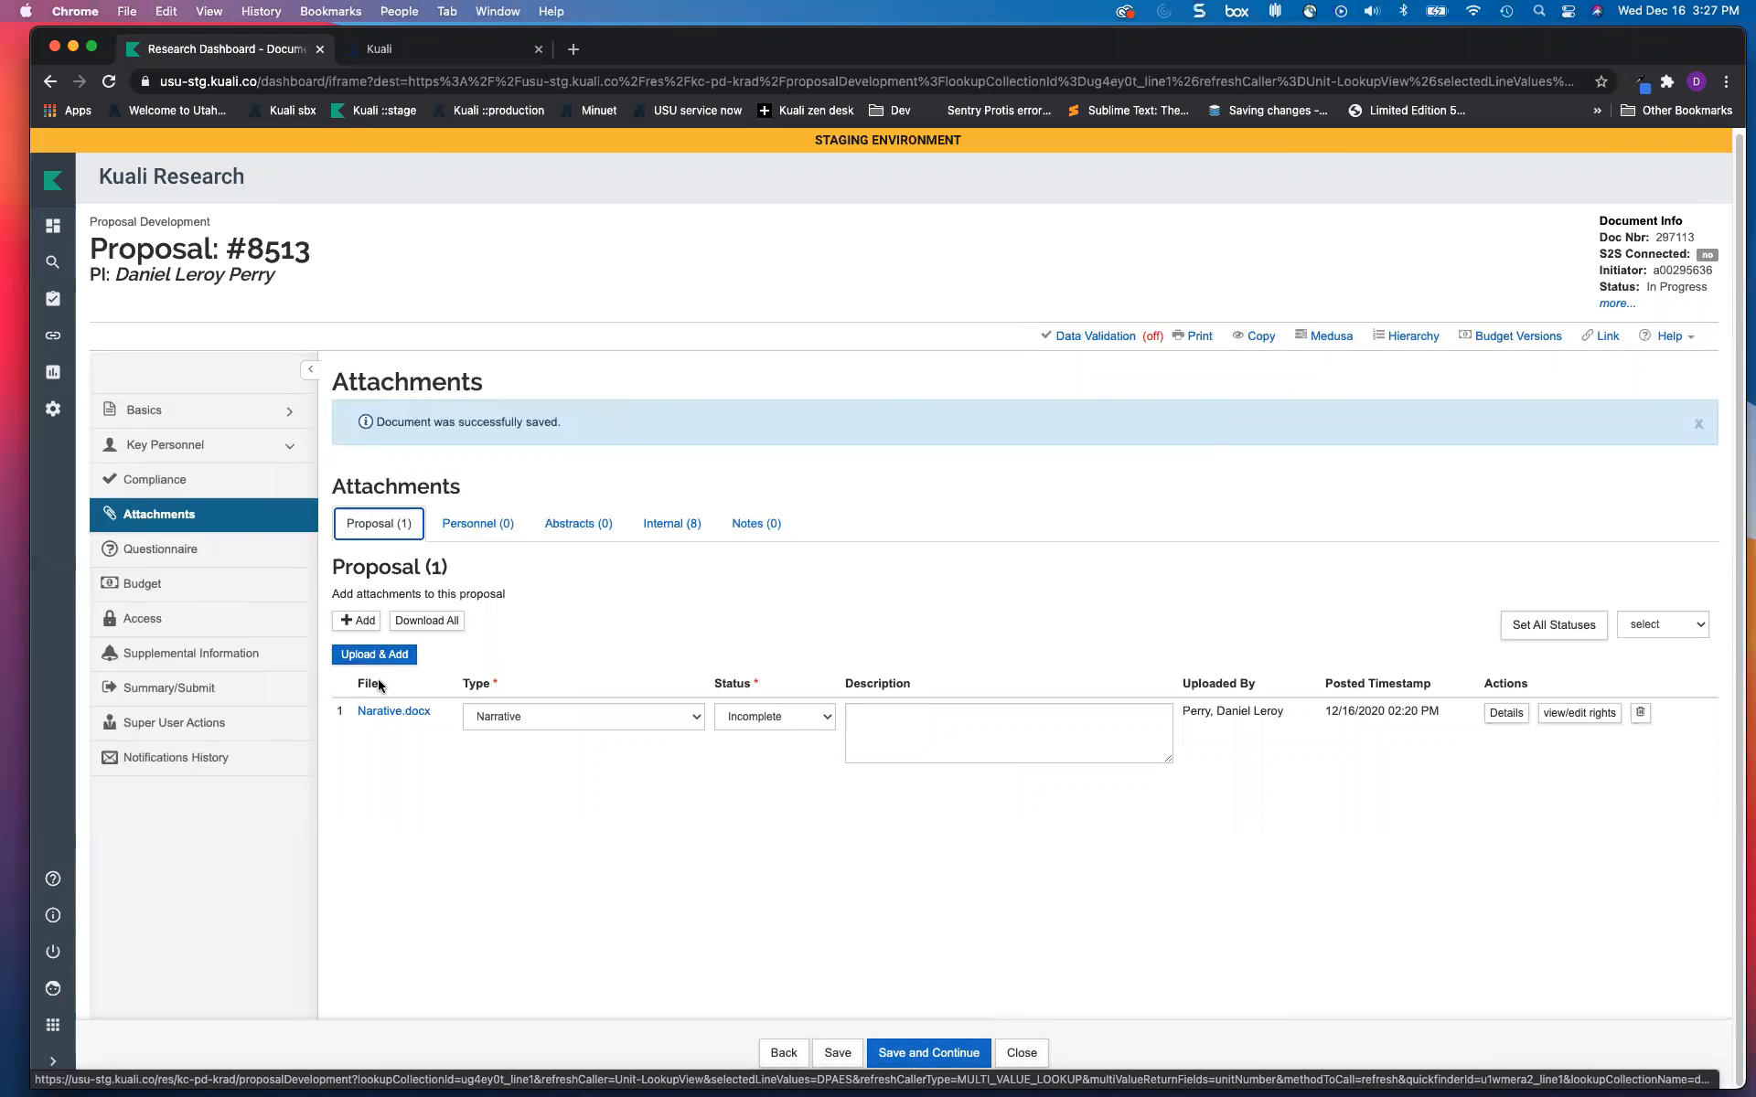
Step: Upload Dev Proposal Field Definitions.docx as a proposal attachment with type Equipment and status Complete
{"action": "left_click", "coordinate": [377, 655]}
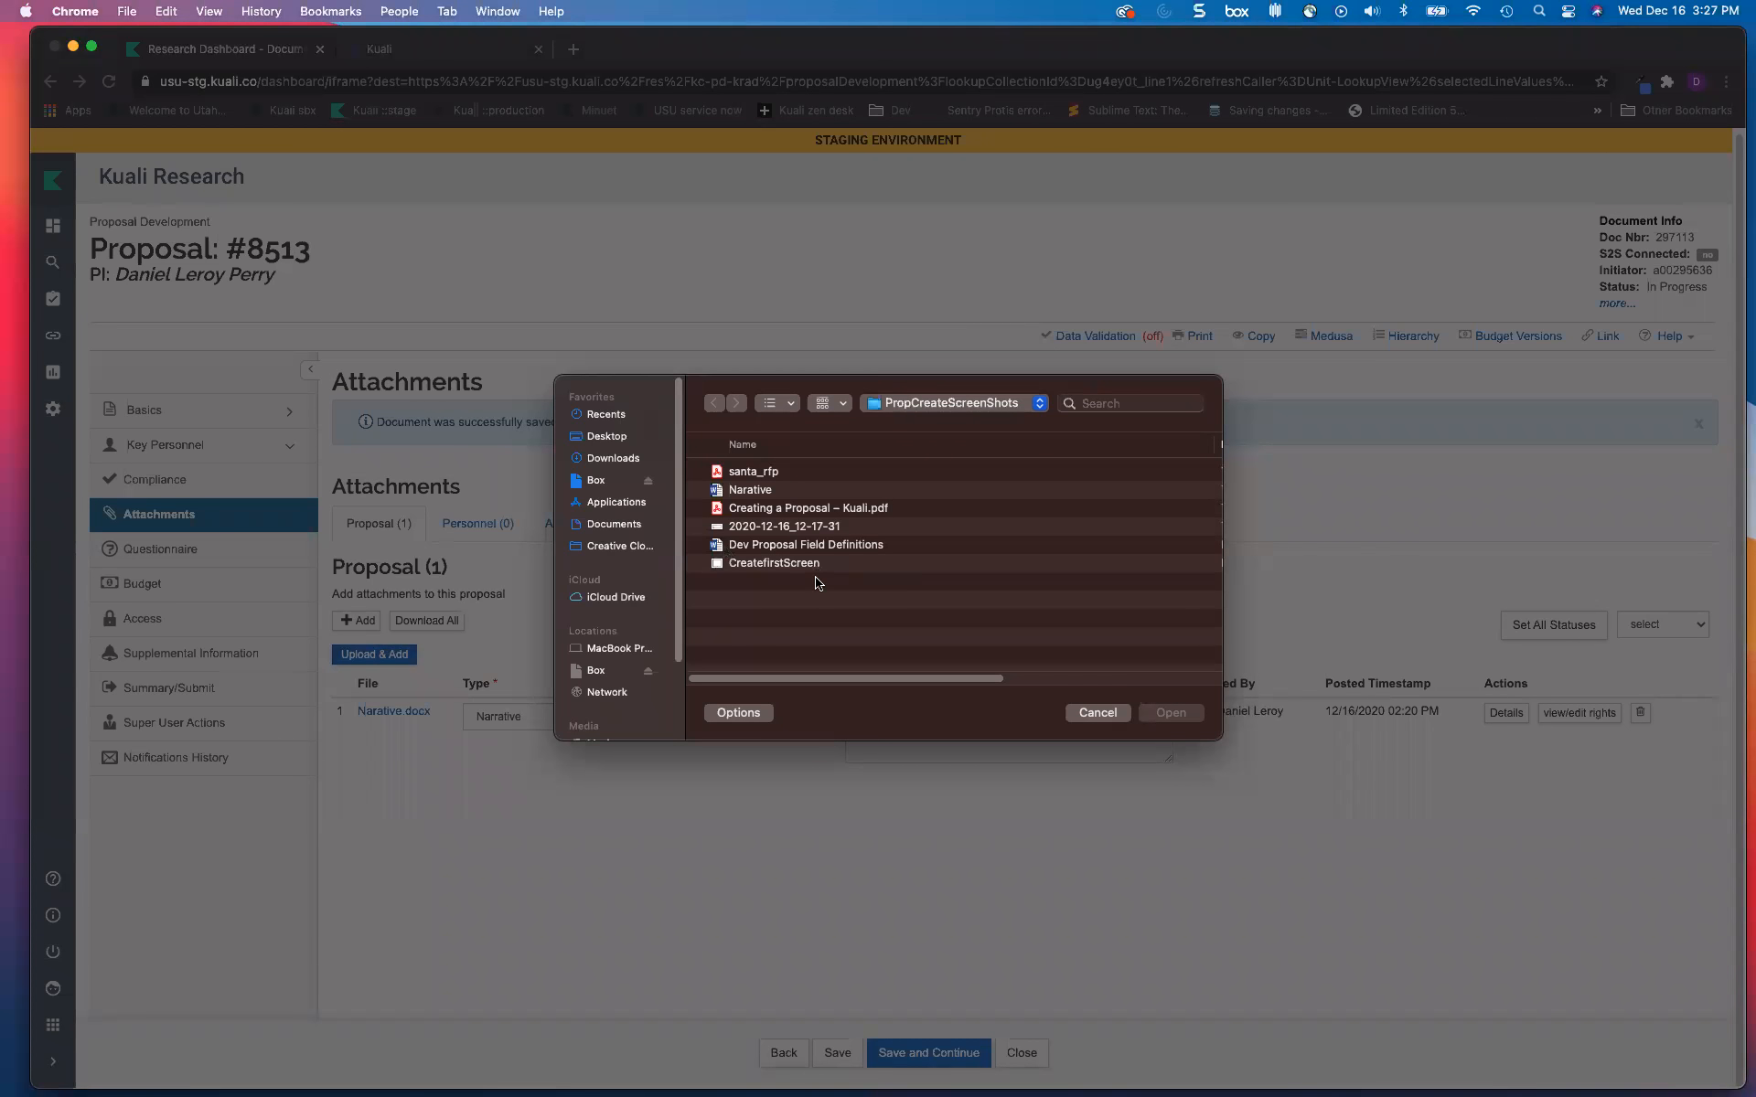
{"action": "left_click", "coordinate": [770, 547]}
{"action": "left_click", "coordinate": [1169, 713]}
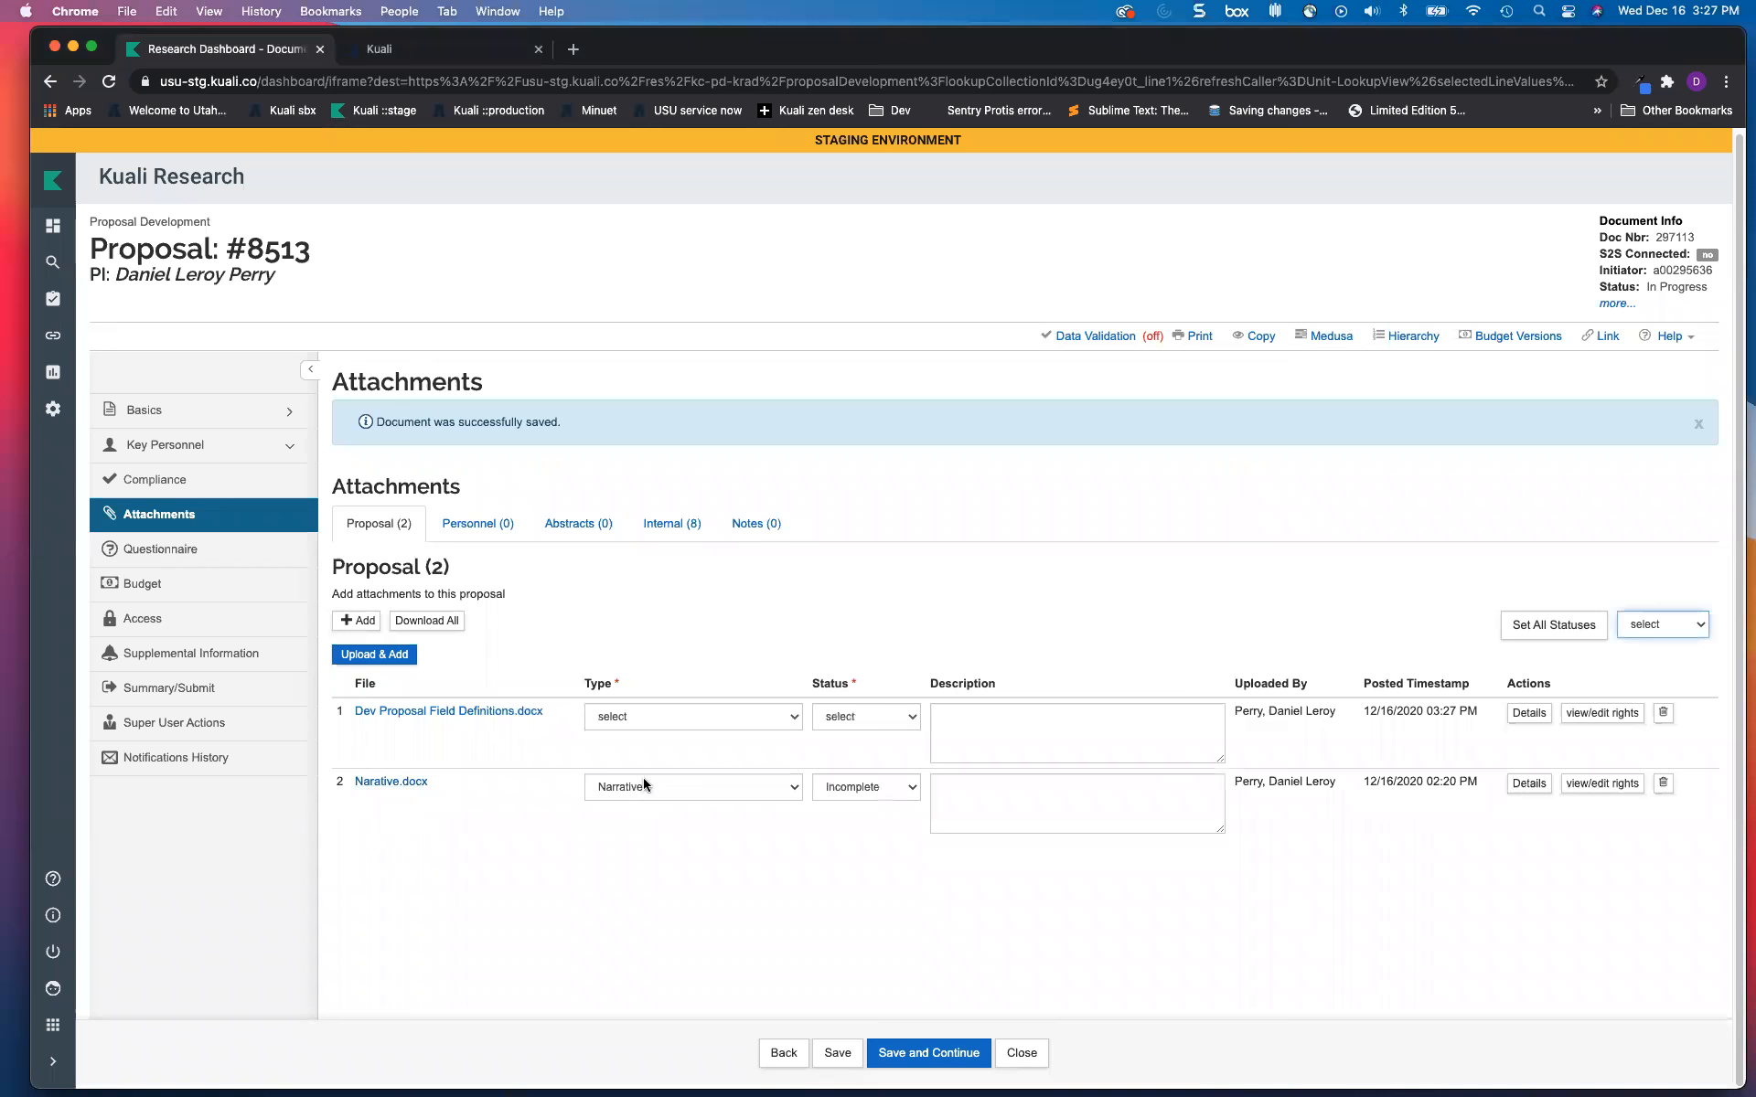
{"action": "left_click", "coordinate": [665, 718]}
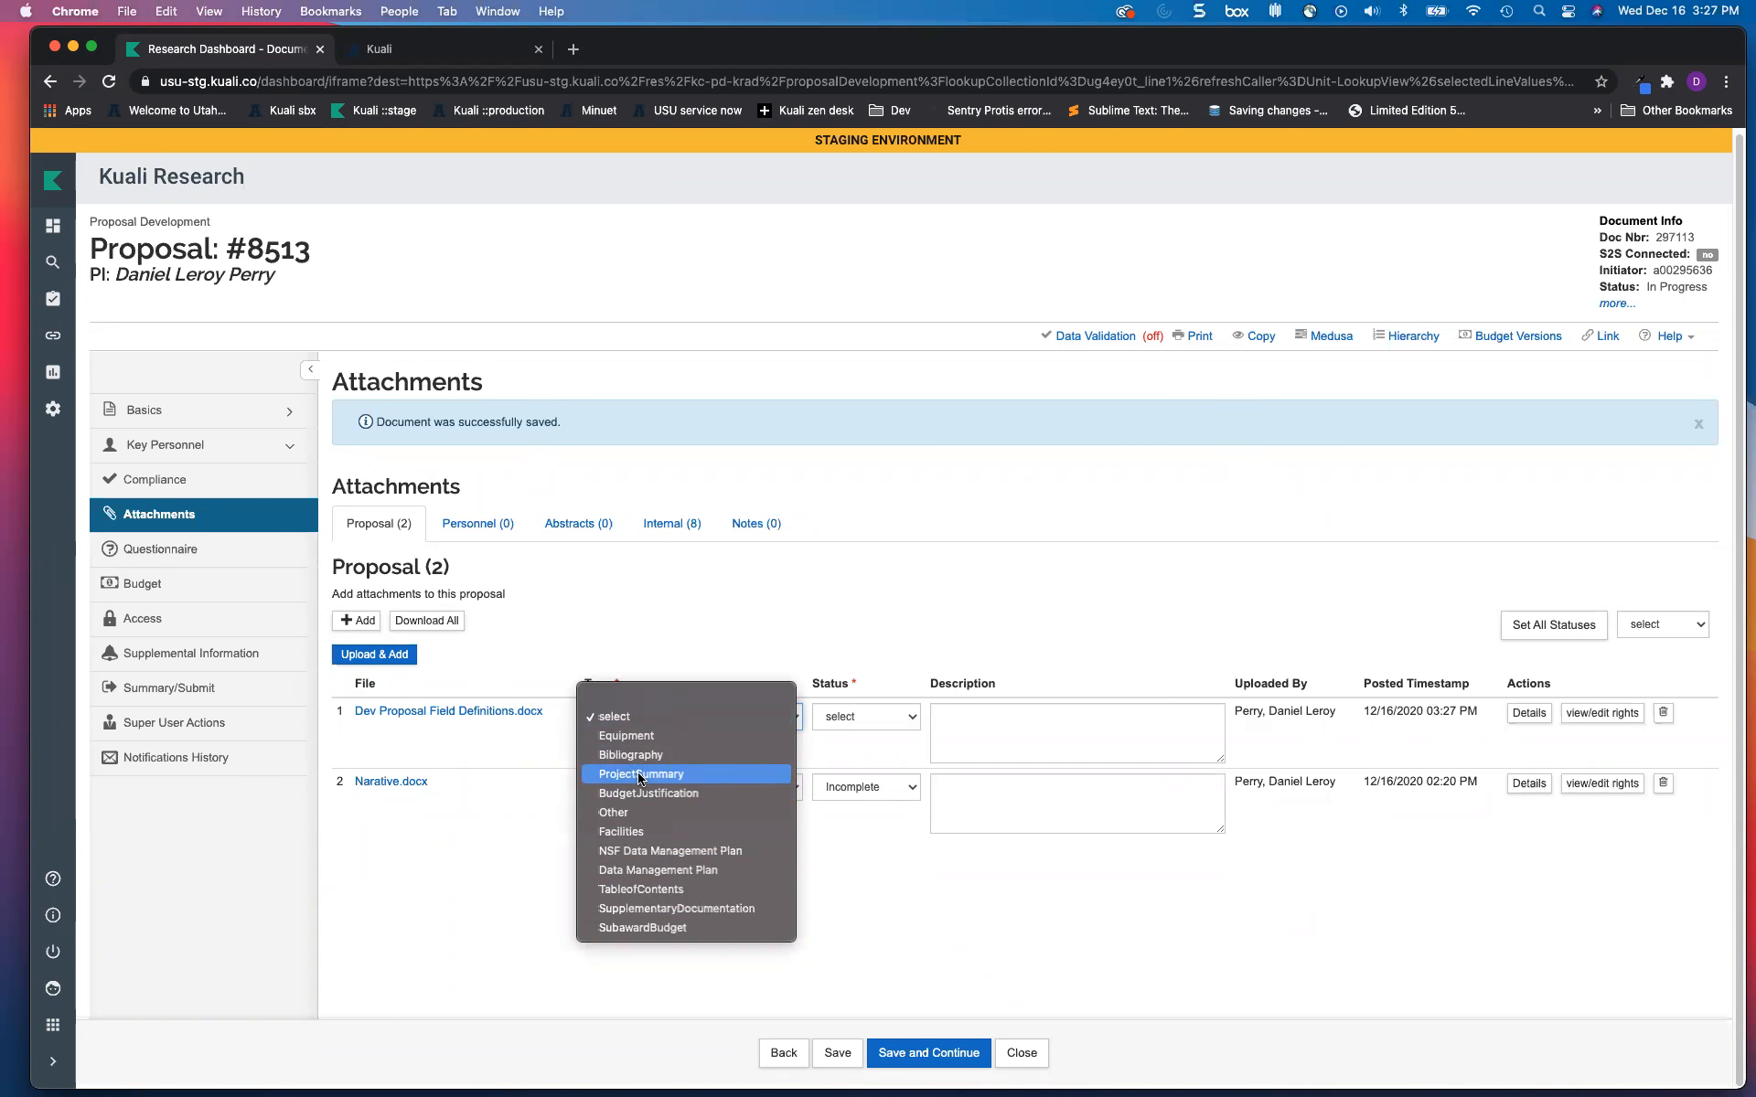
{"action": "left_click", "coordinate": [631, 743]}
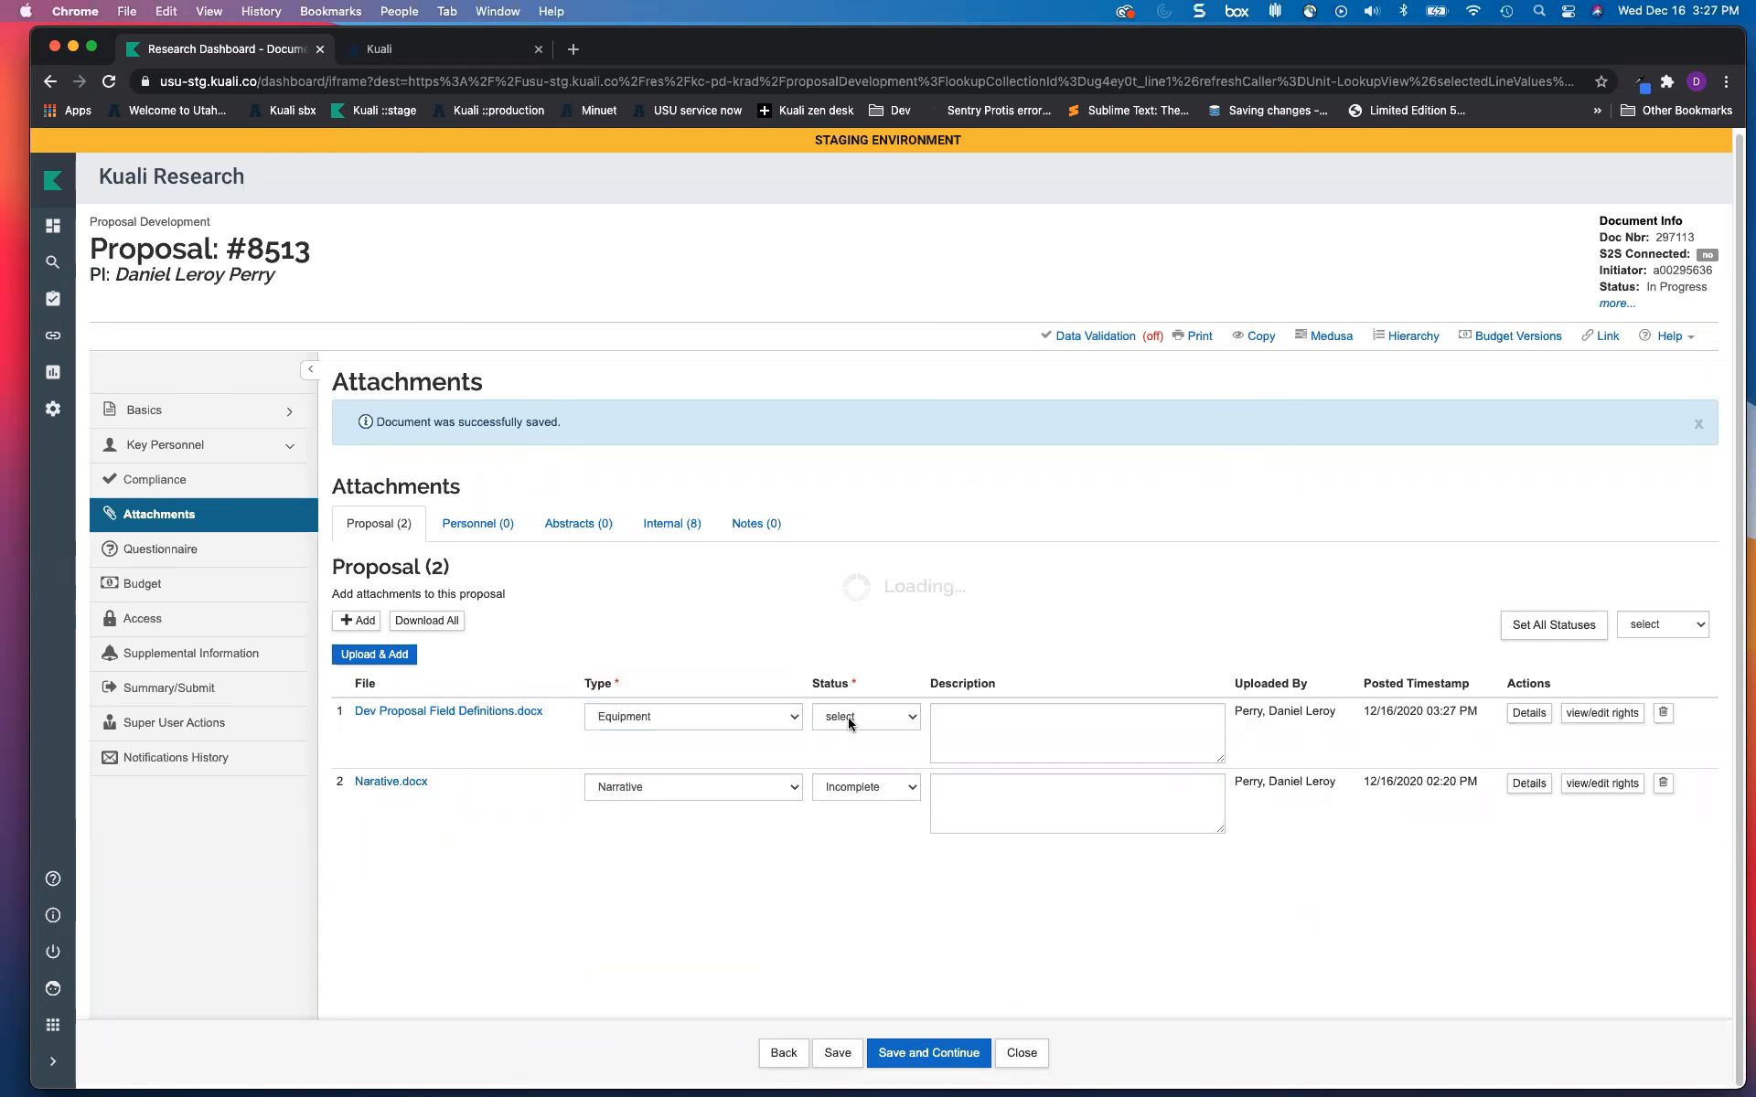
{"action": "left_click", "coordinate": [859, 718]}
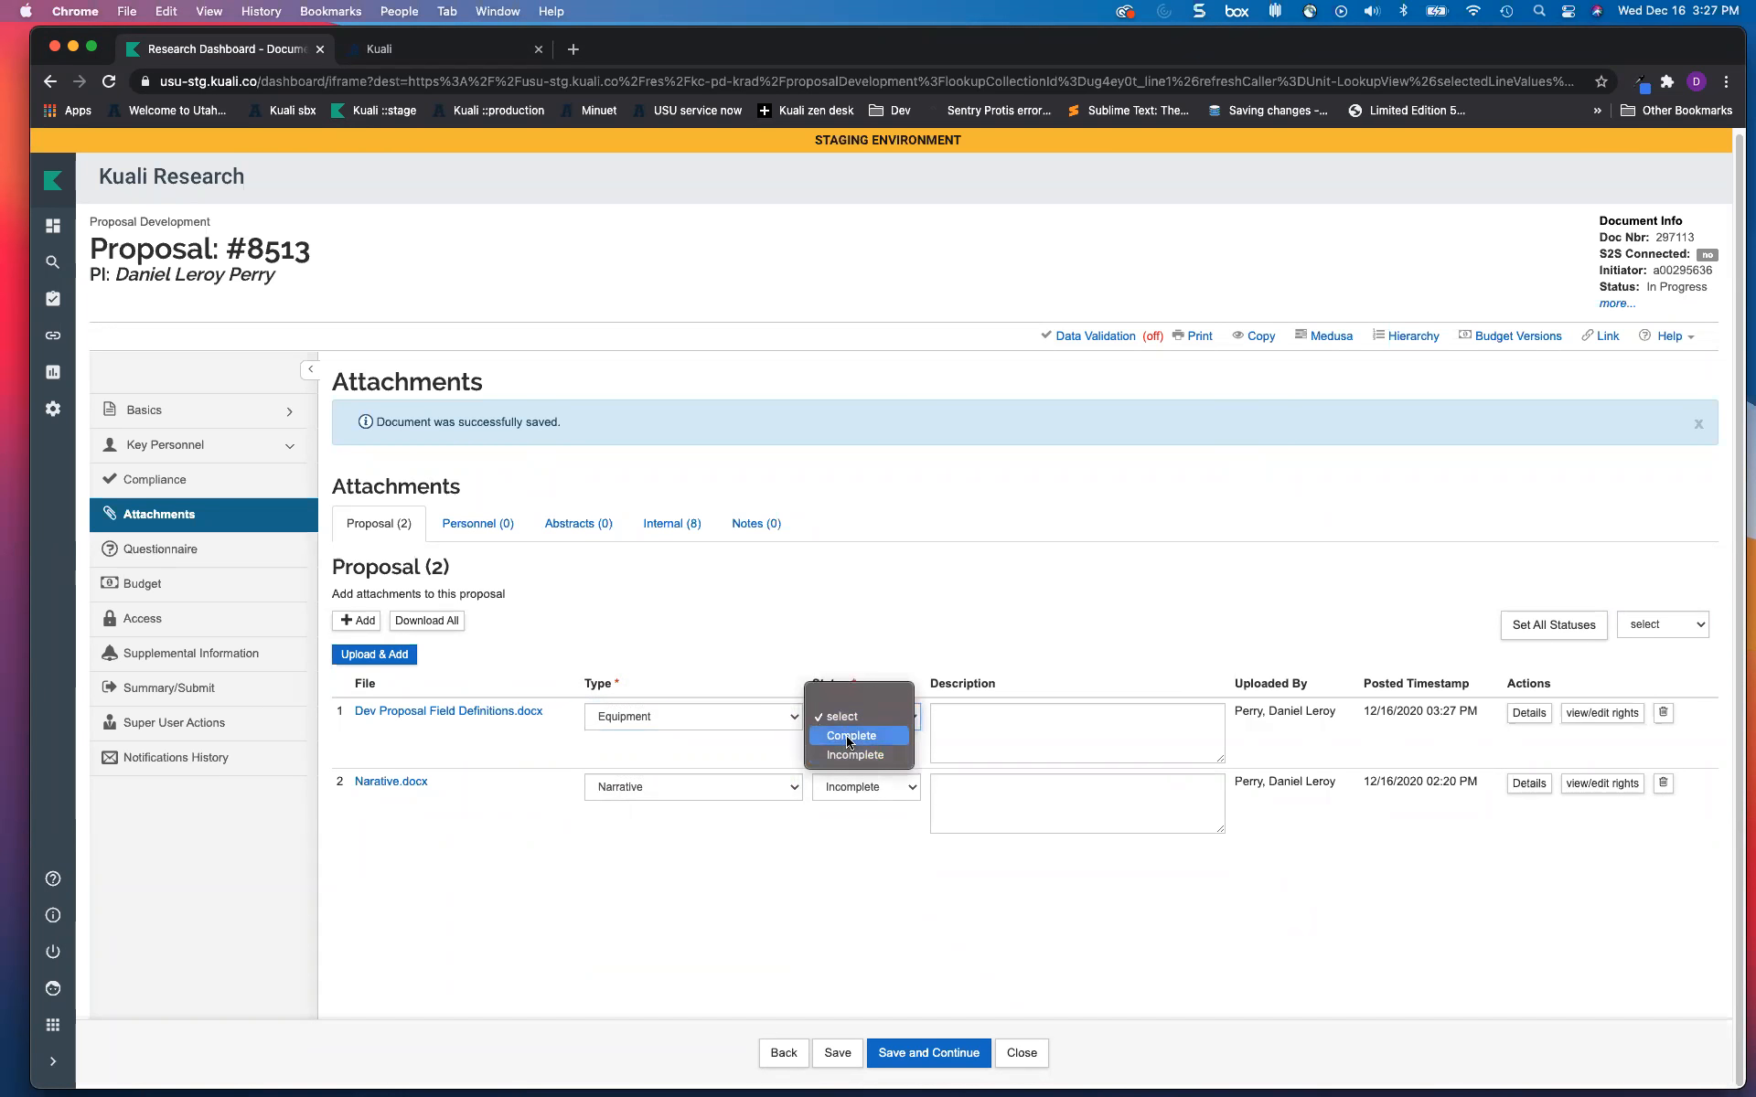
{"action": "left_click", "coordinate": [851, 736]}
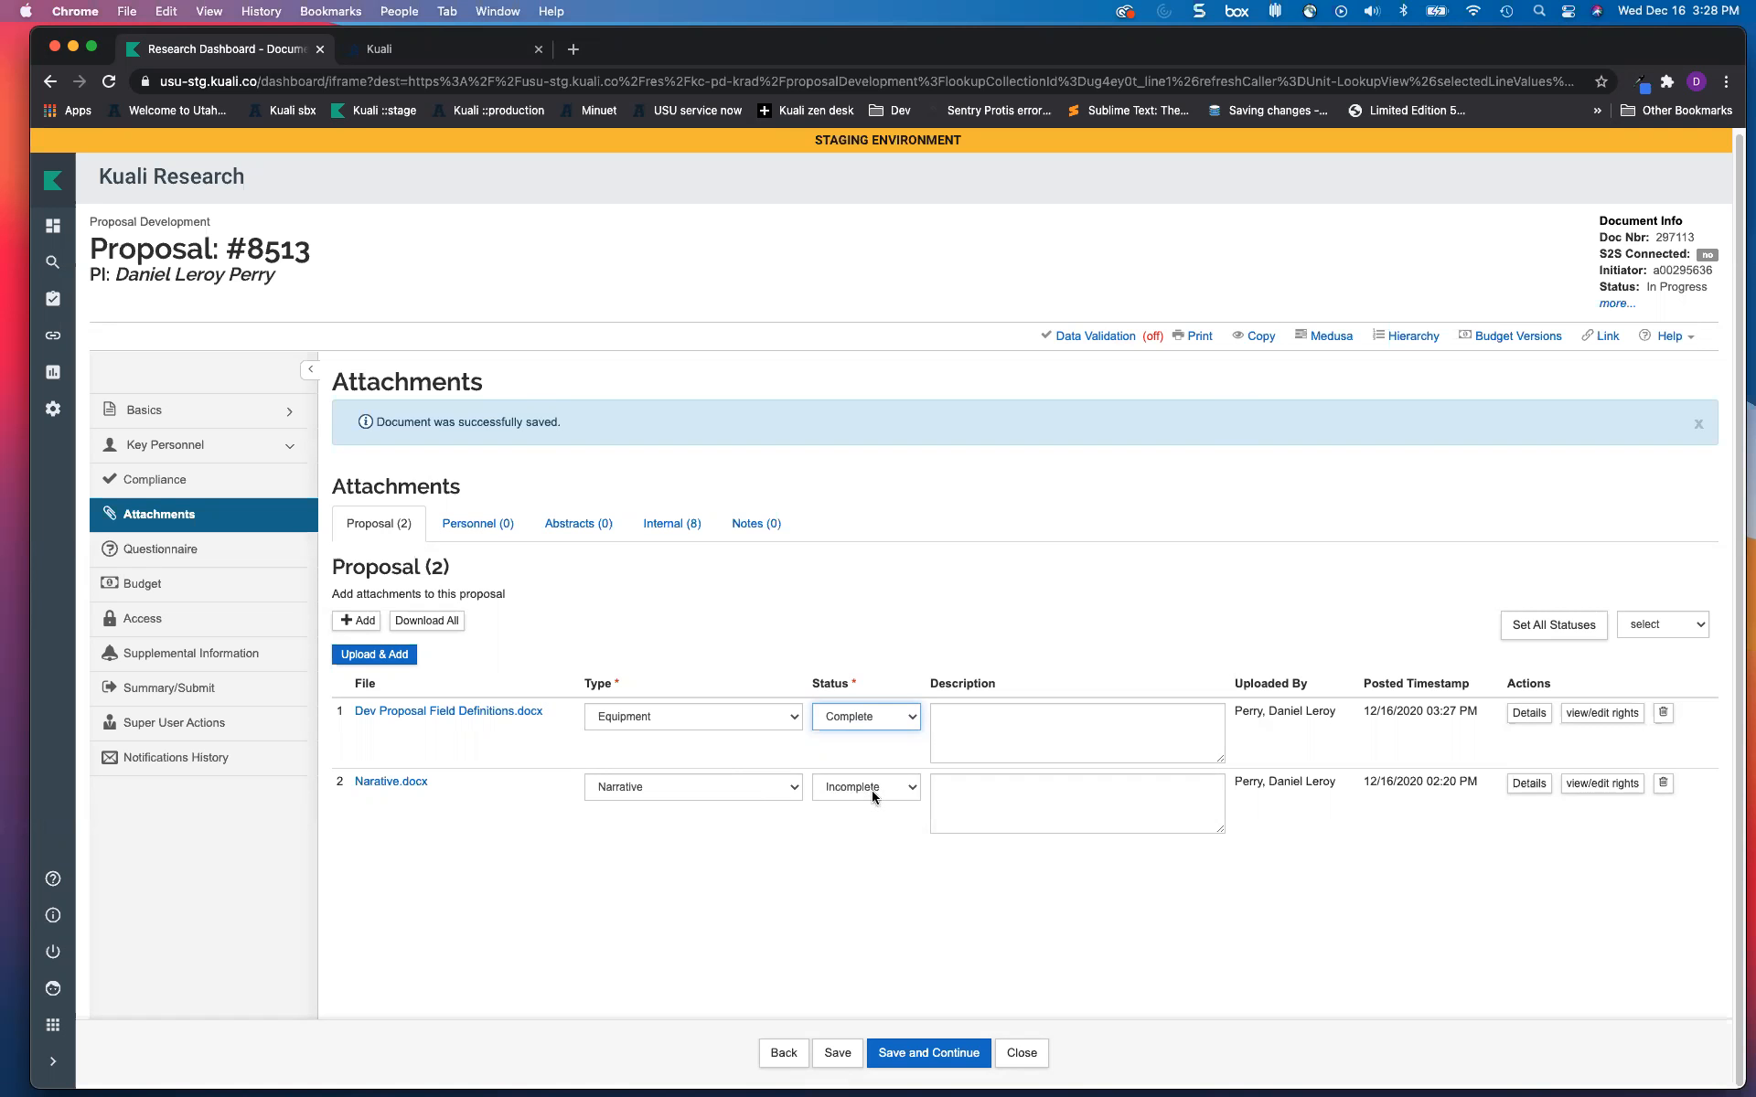
Step: Add a proposal note with topic 'narative incomplete' and text 'Please do submit until final'
{"action": "left_click", "coordinate": [740, 524]}
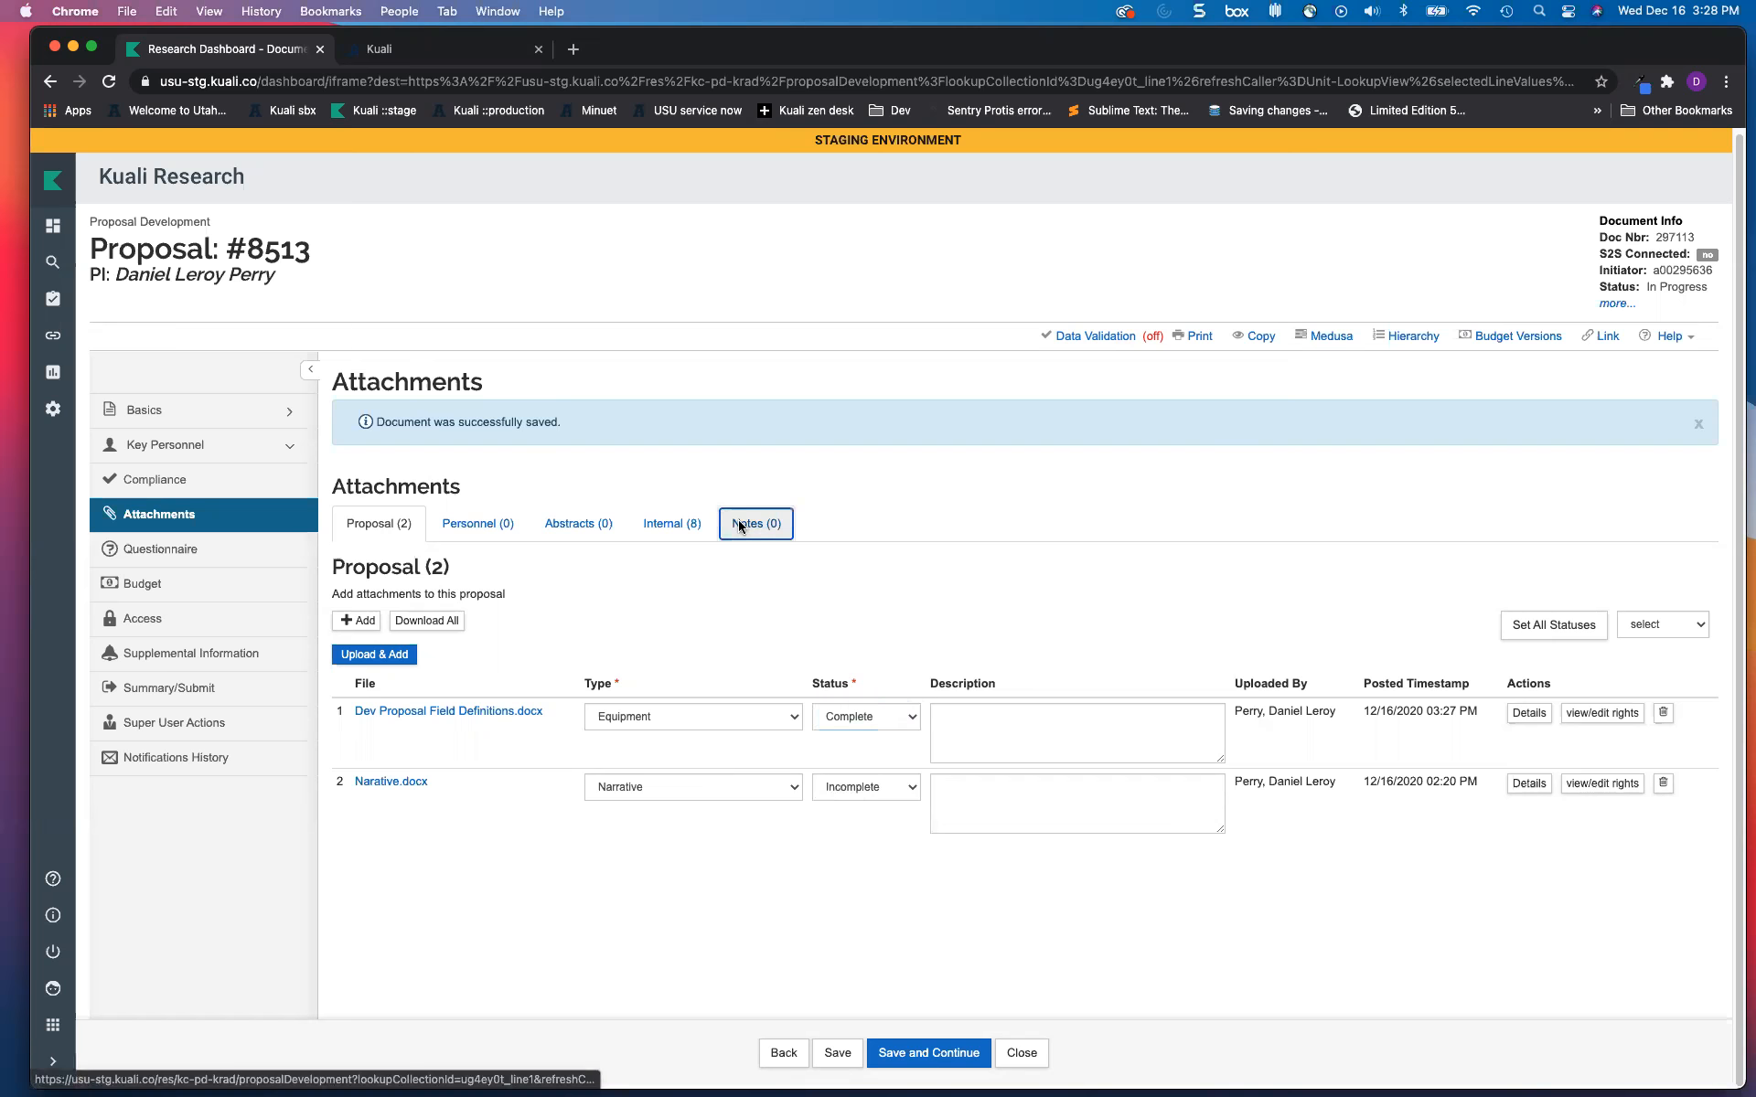
{"action": "left_click", "coordinate": [1675, 622]}
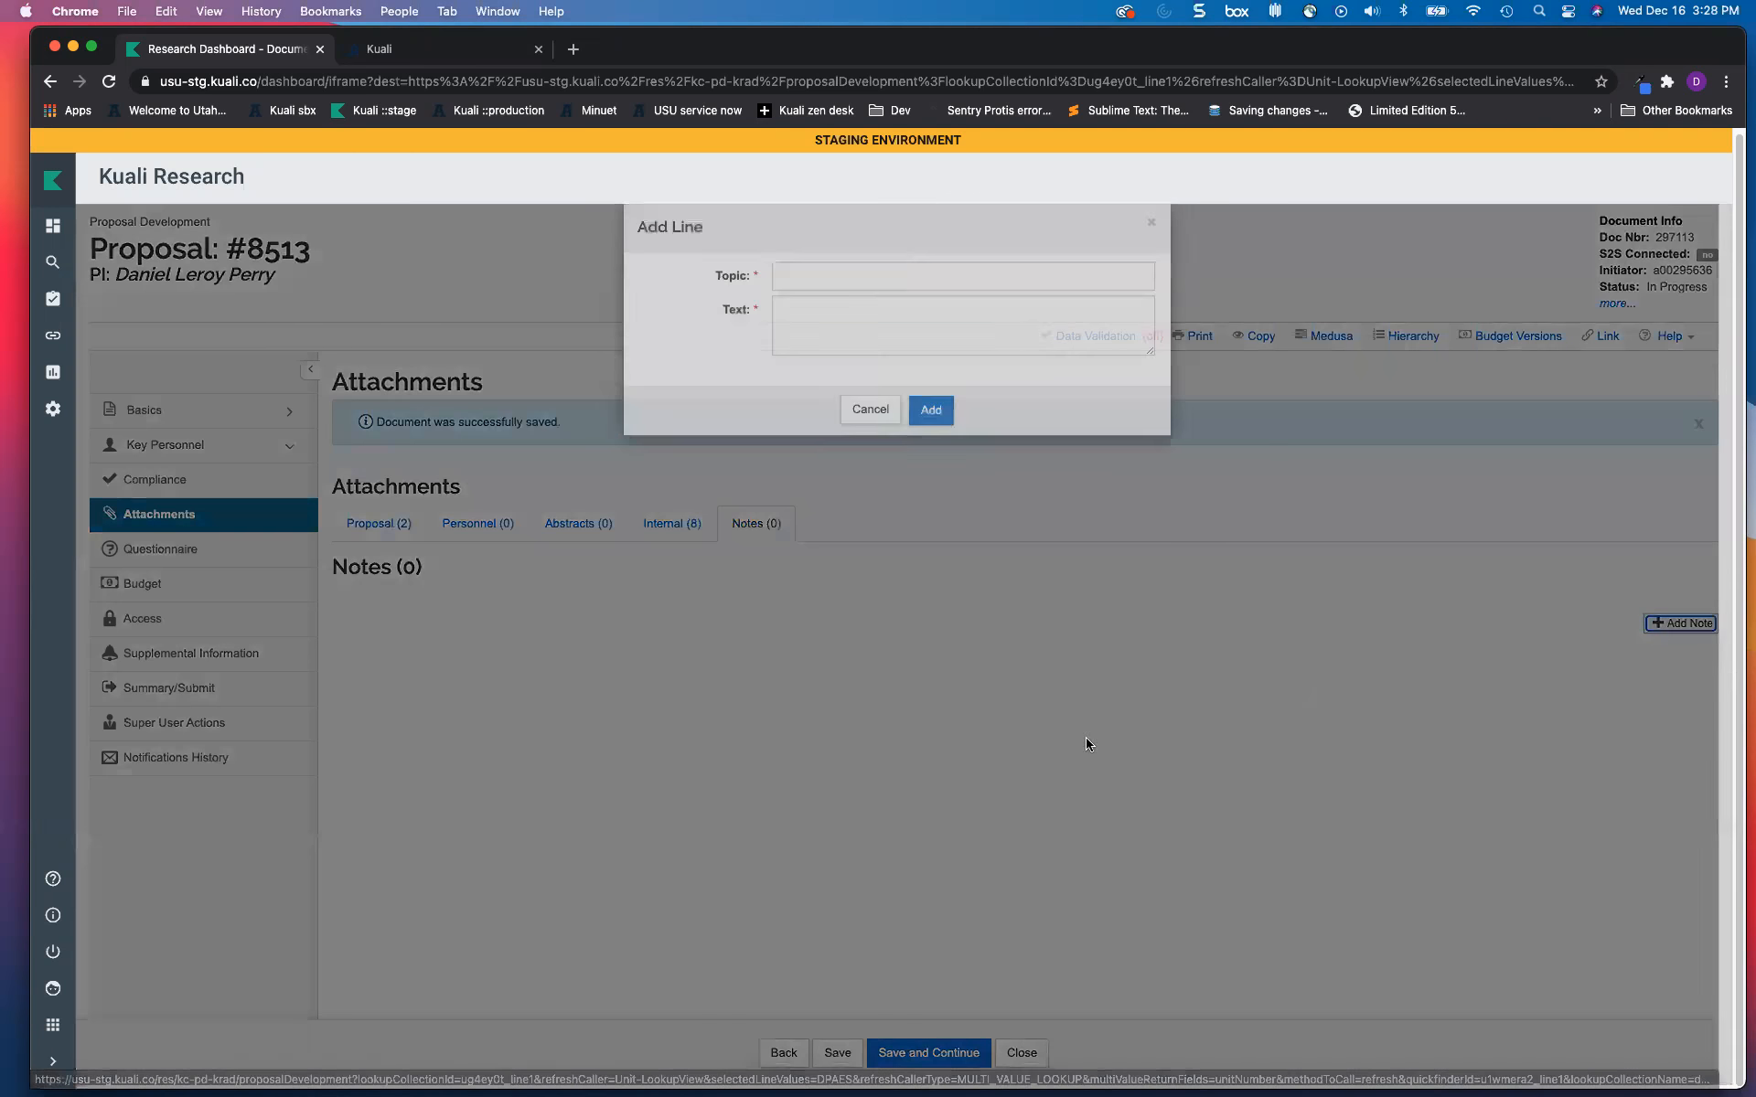
{"action": "type", "text": "narativ"}
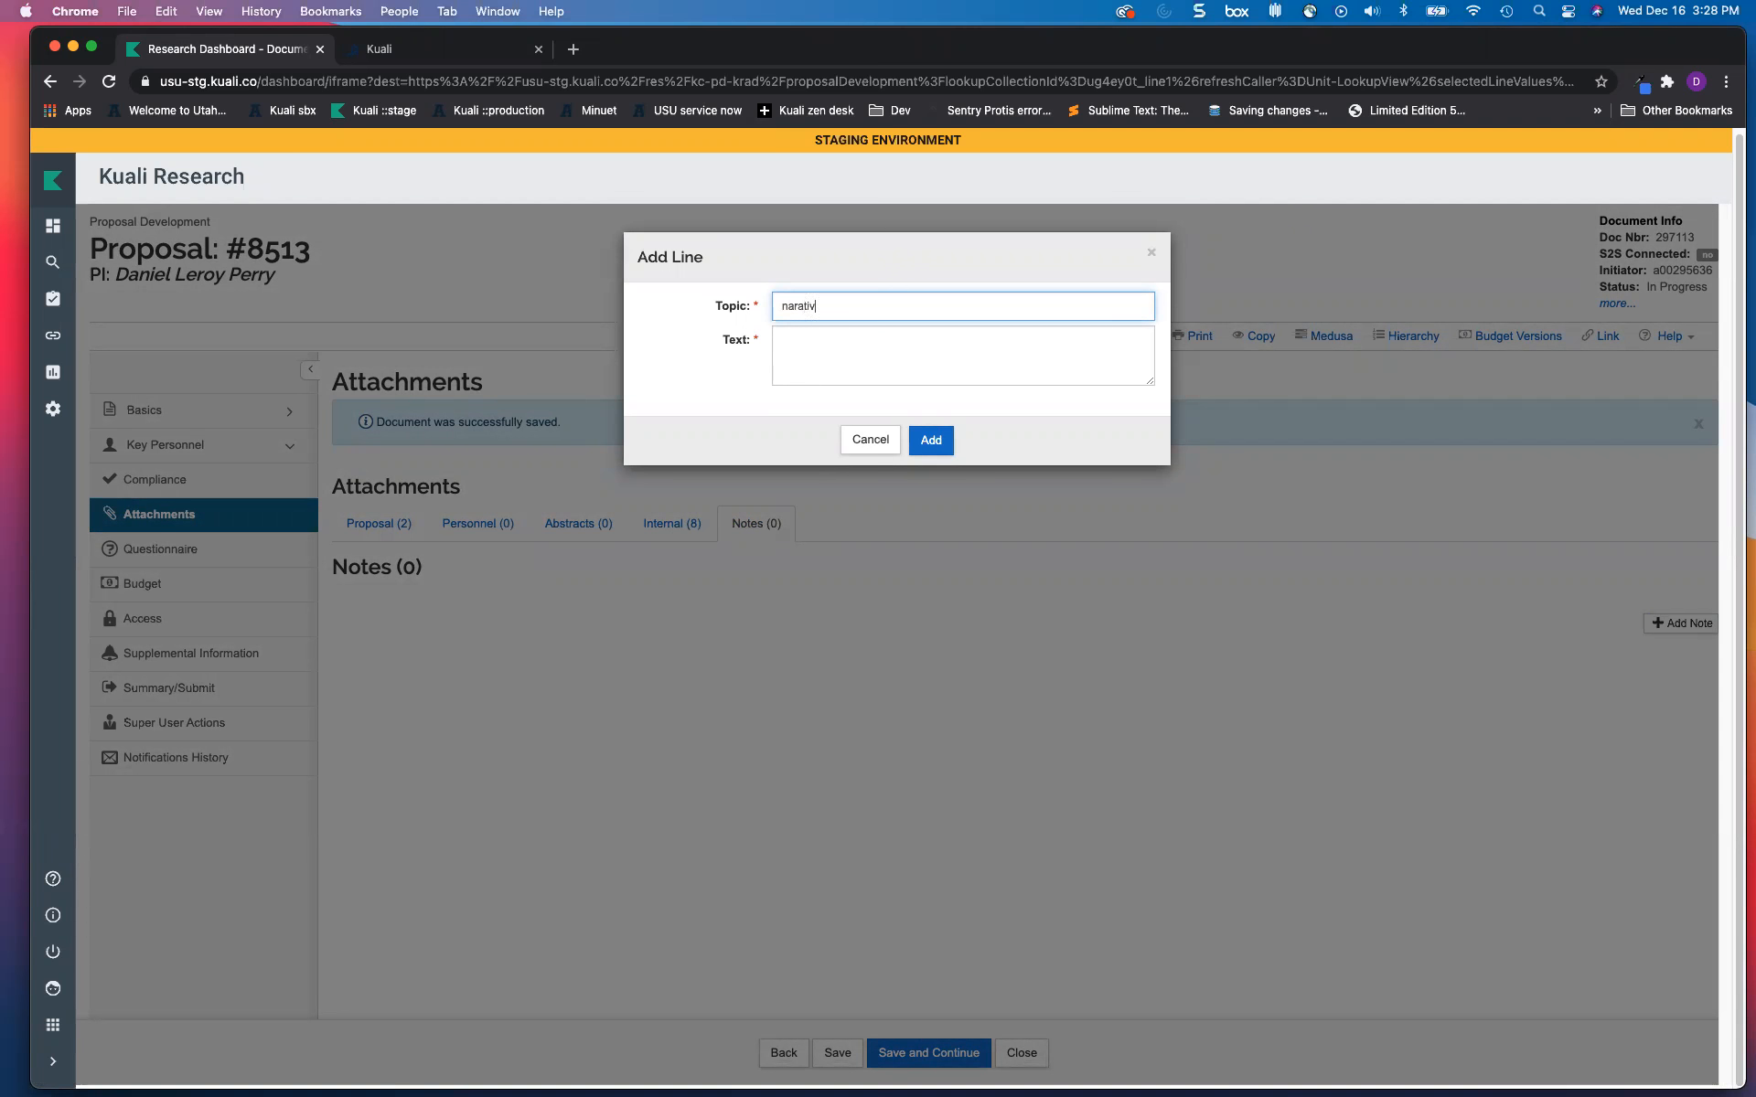
{"action": "type", "text": "e incomplete"}
{"action": "left_click", "coordinate": [828, 357]}
{"action": "type", "text": "Please do"}
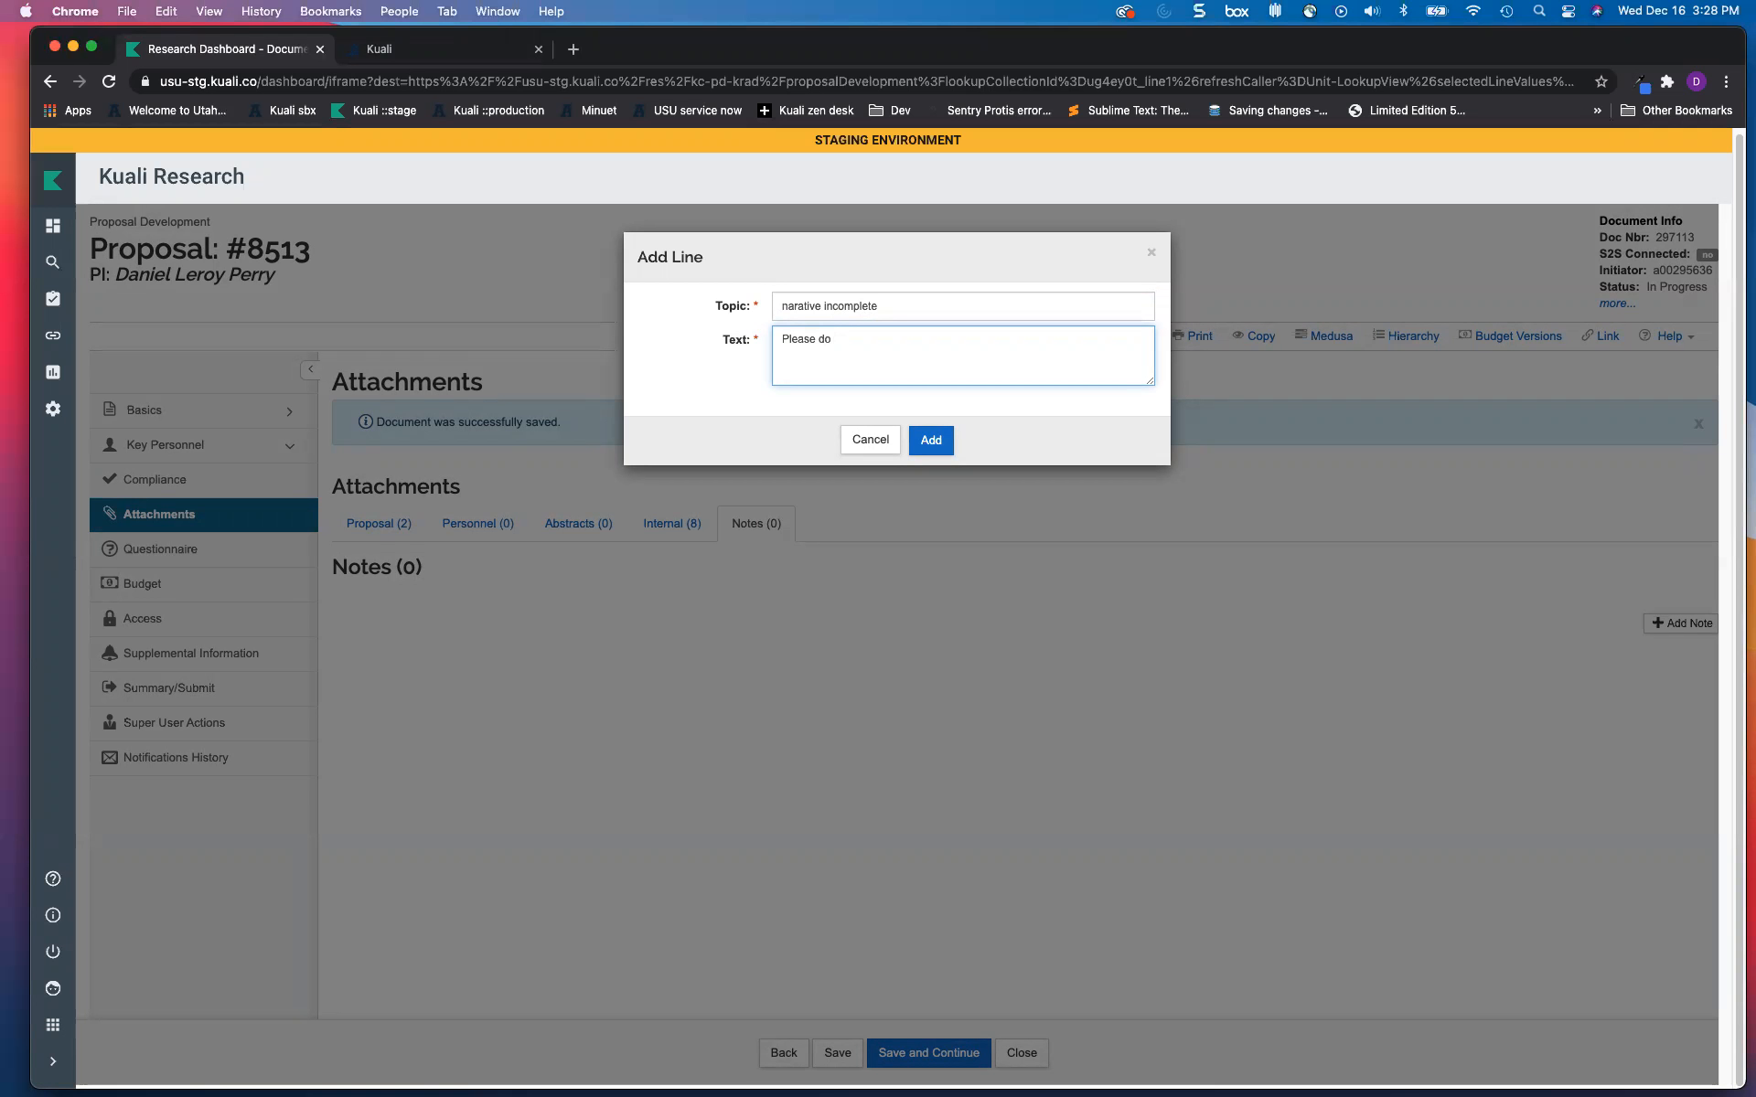
{"action": "type", "text": "submit until final"}
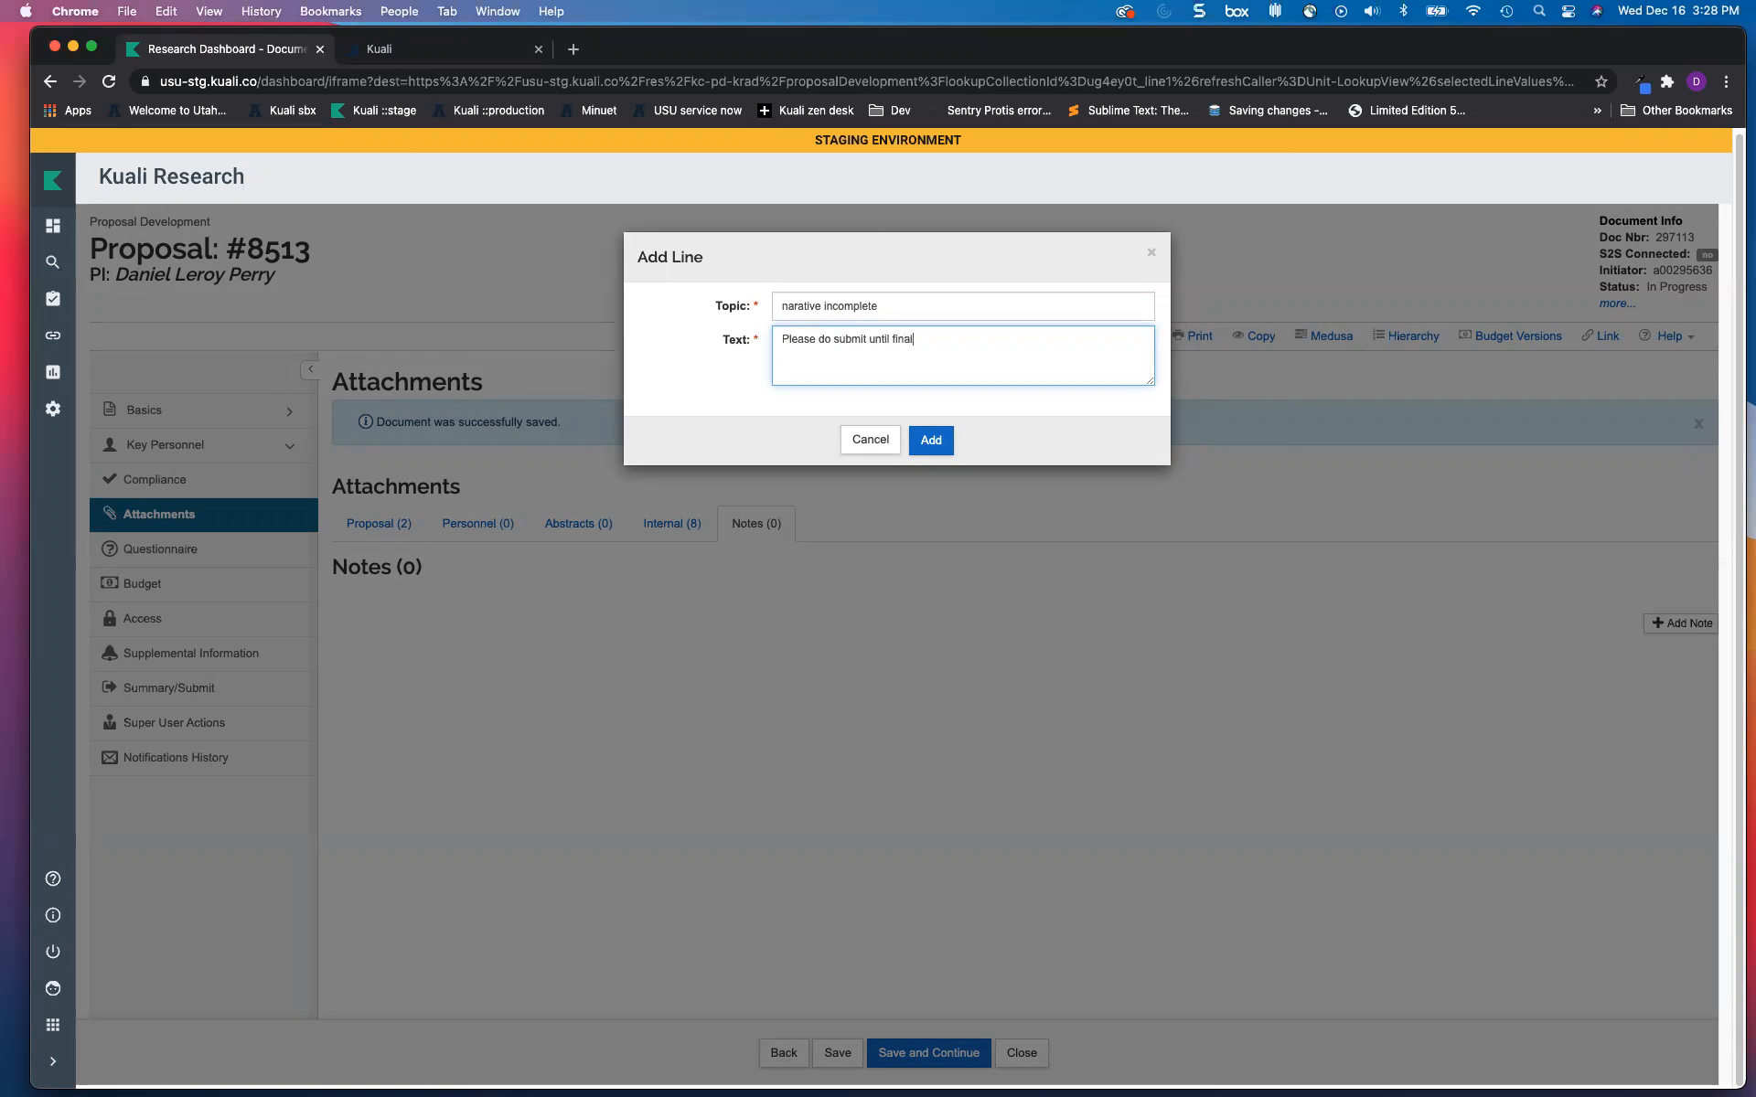
{"action": "left_click", "coordinate": [931, 440]}
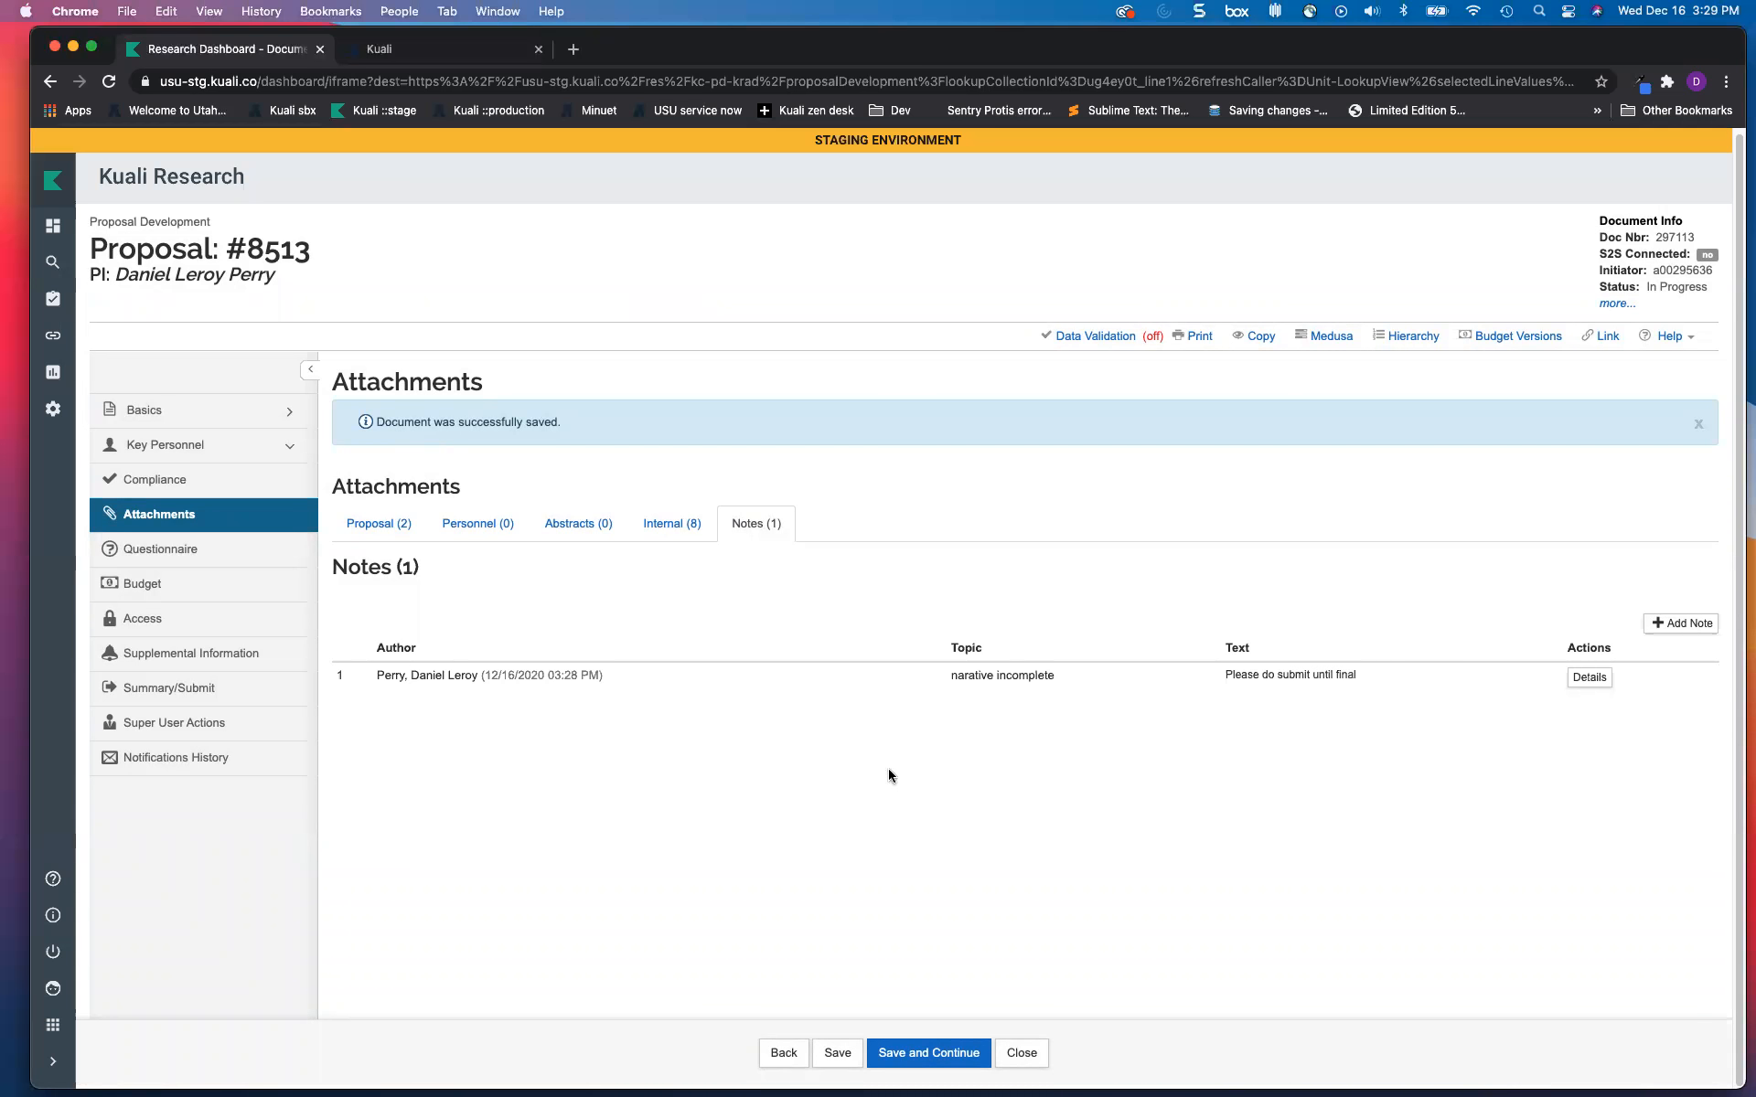
Step: Go back to Proposal attachments, then view the completed Proposal General Questionnaire with every answer No
{"action": "left_click", "coordinate": [375, 527]}
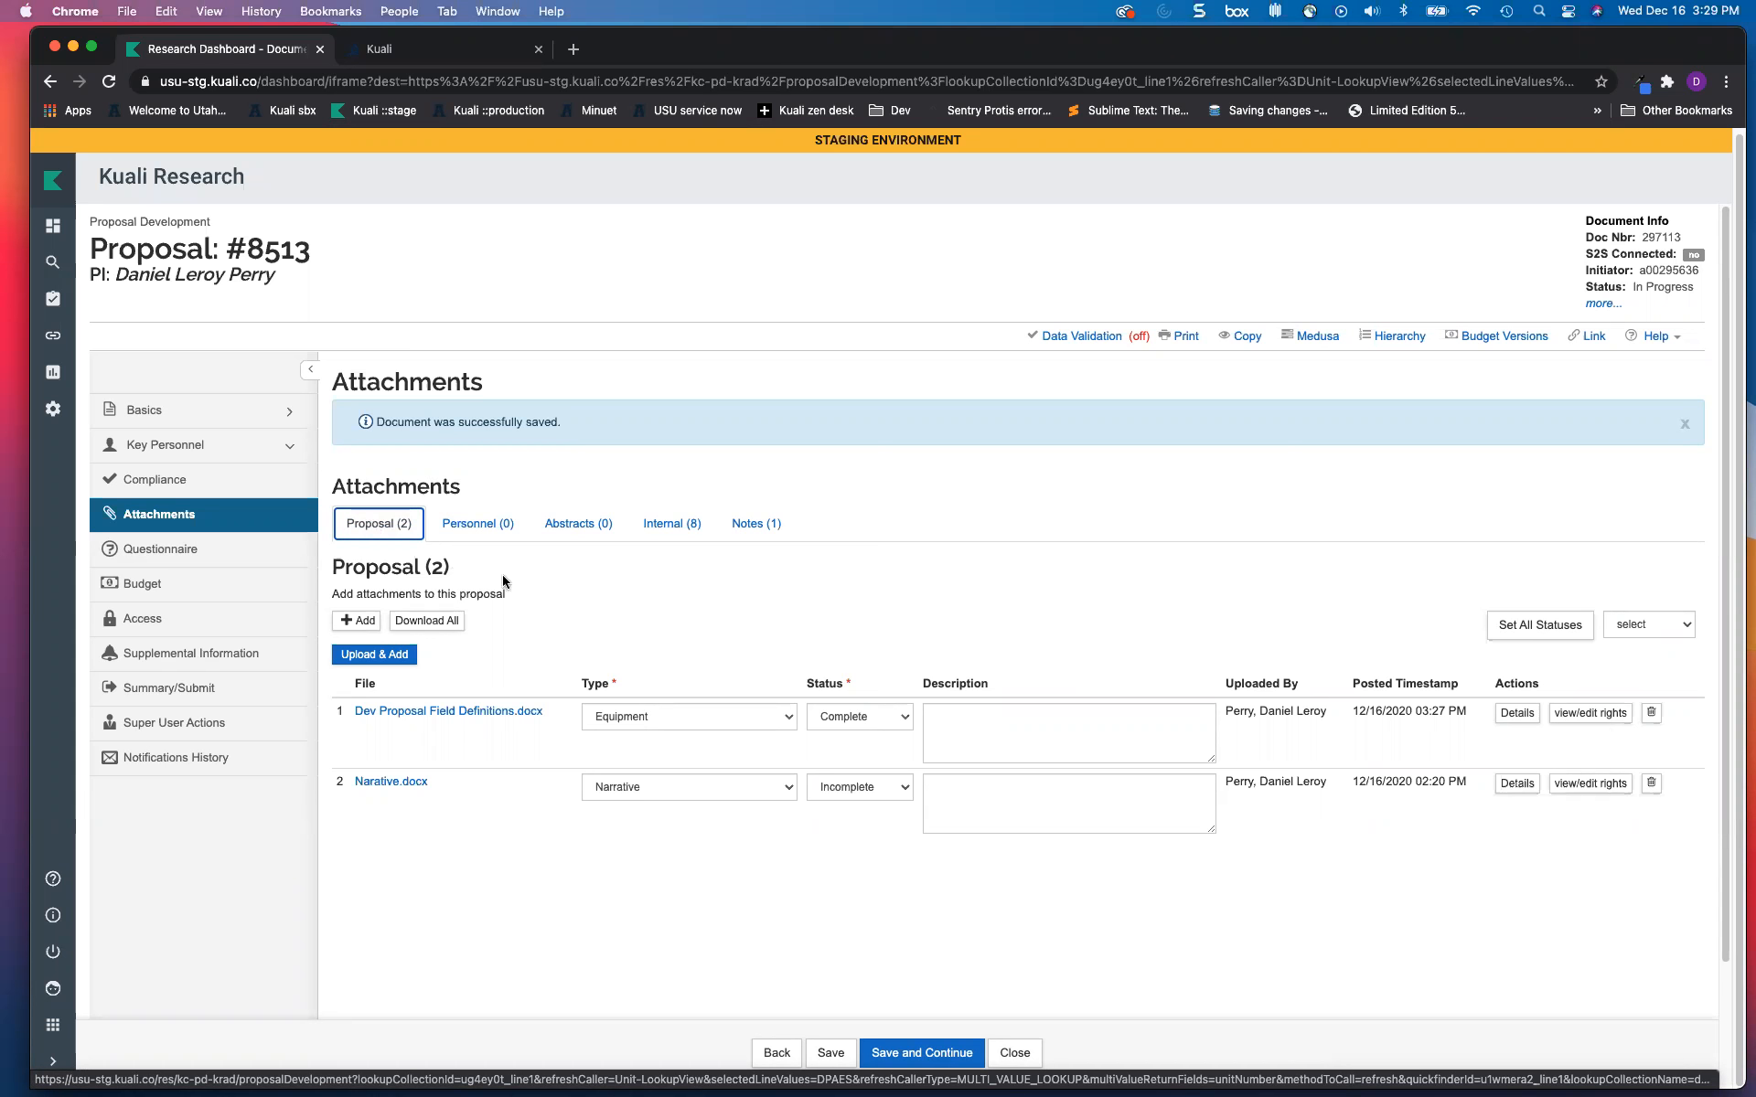
{"action": "left_click", "coordinate": [260, 564]}
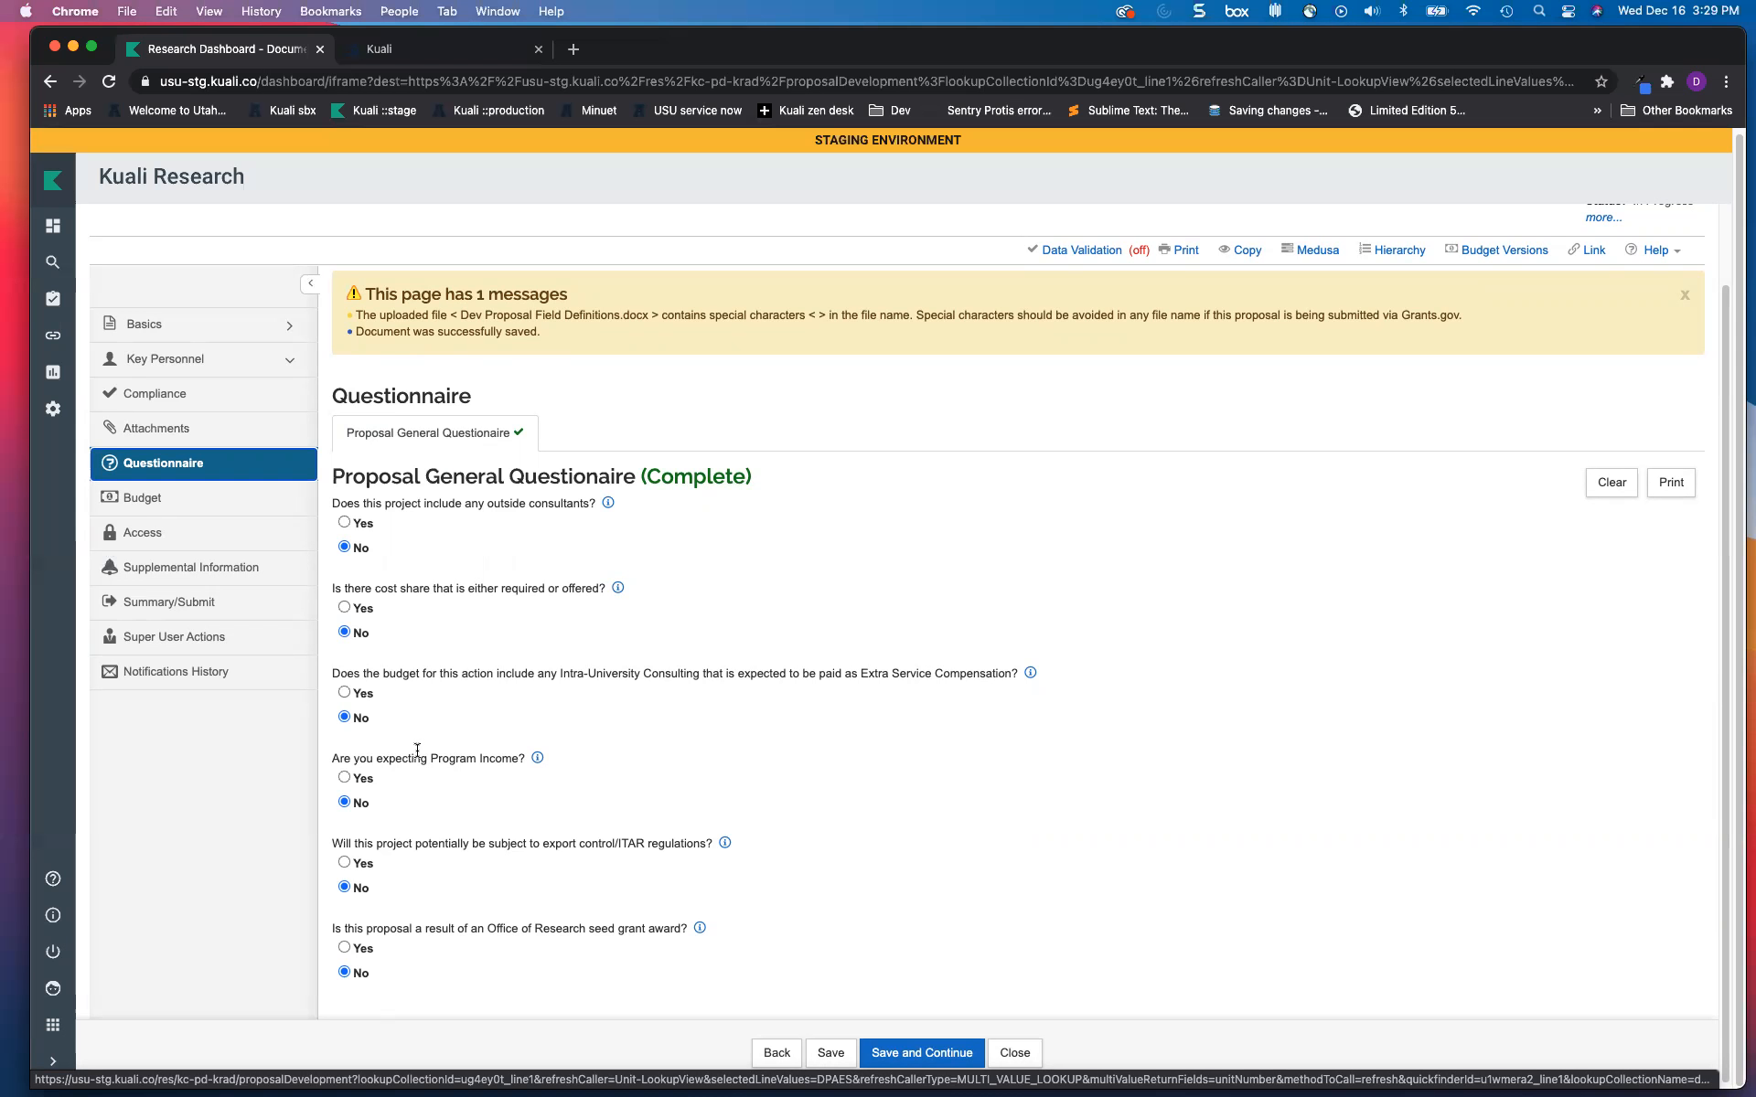
Step: Show the Budgets section with the complete detailed budget totaling 1,097,084.75 for 2021–2024
{"action": "left_click", "coordinate": [208, 501]}
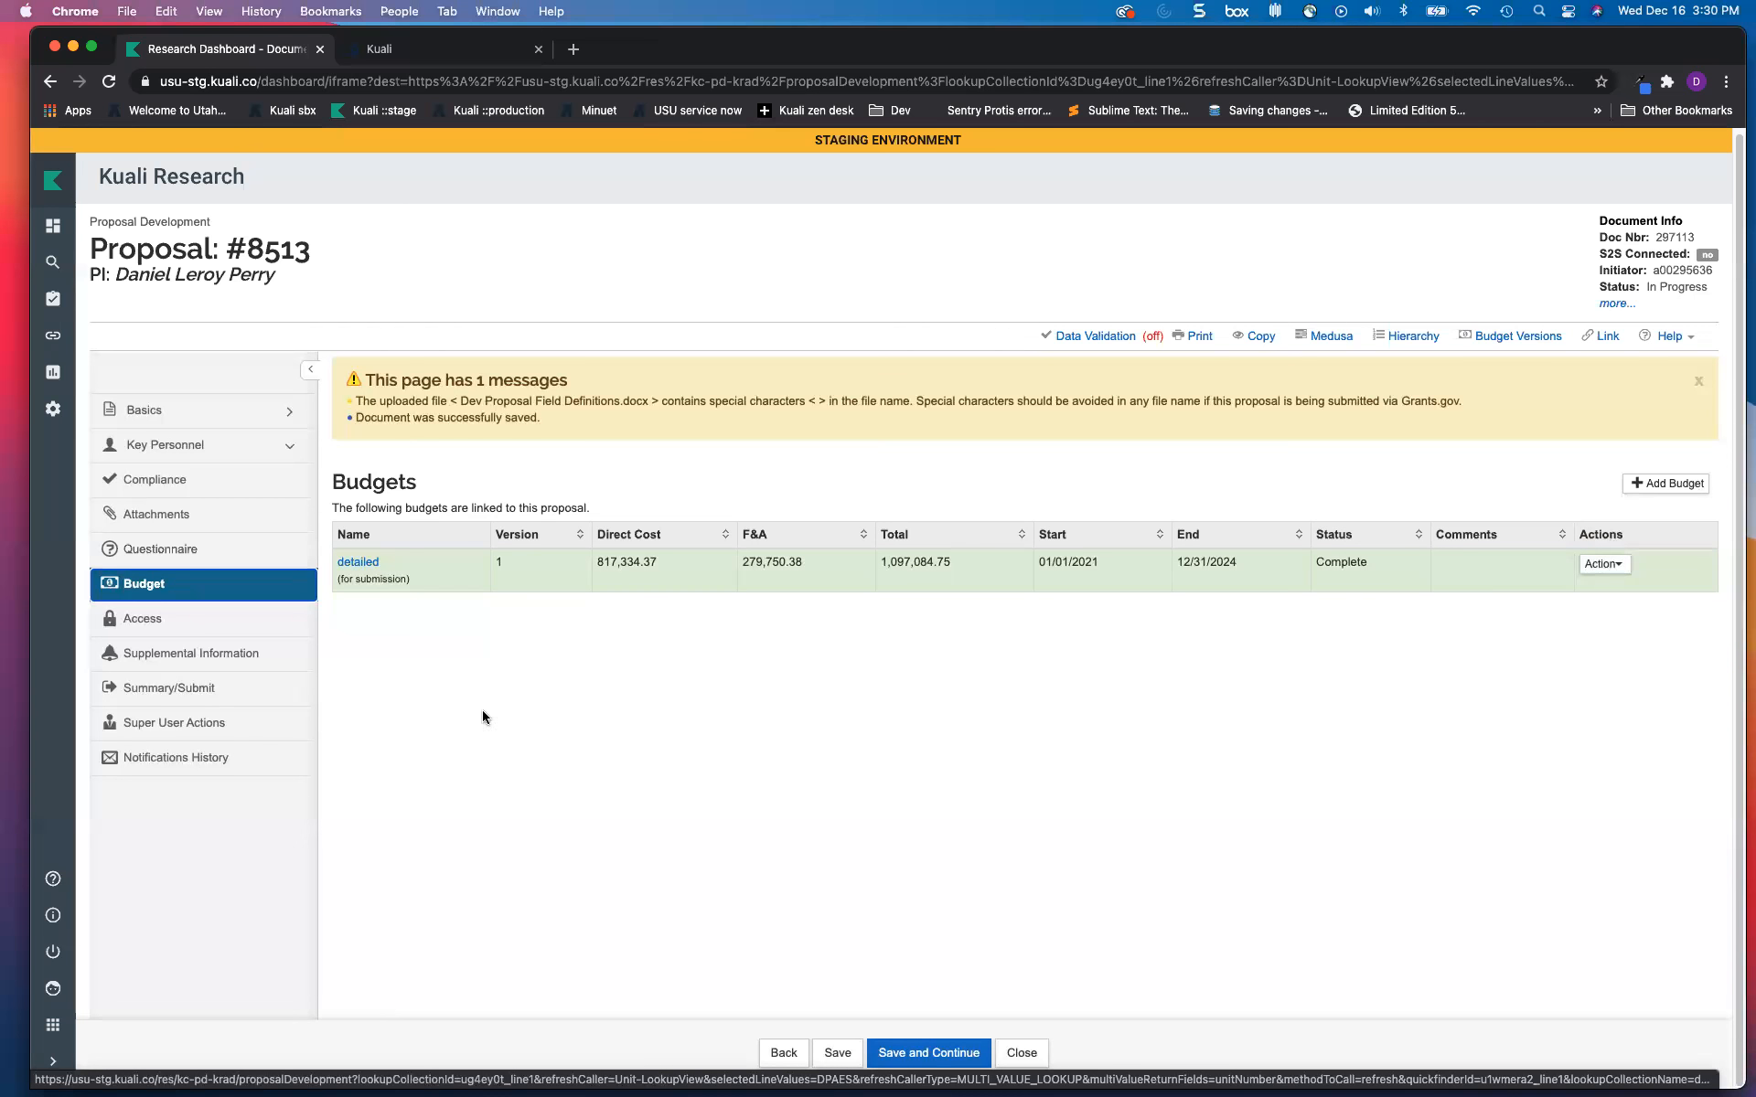
Step: Show the Access permissions, where one user holds the Aggregator Document Level role
{"action": "left_click", "coordinate": [262, 632]}
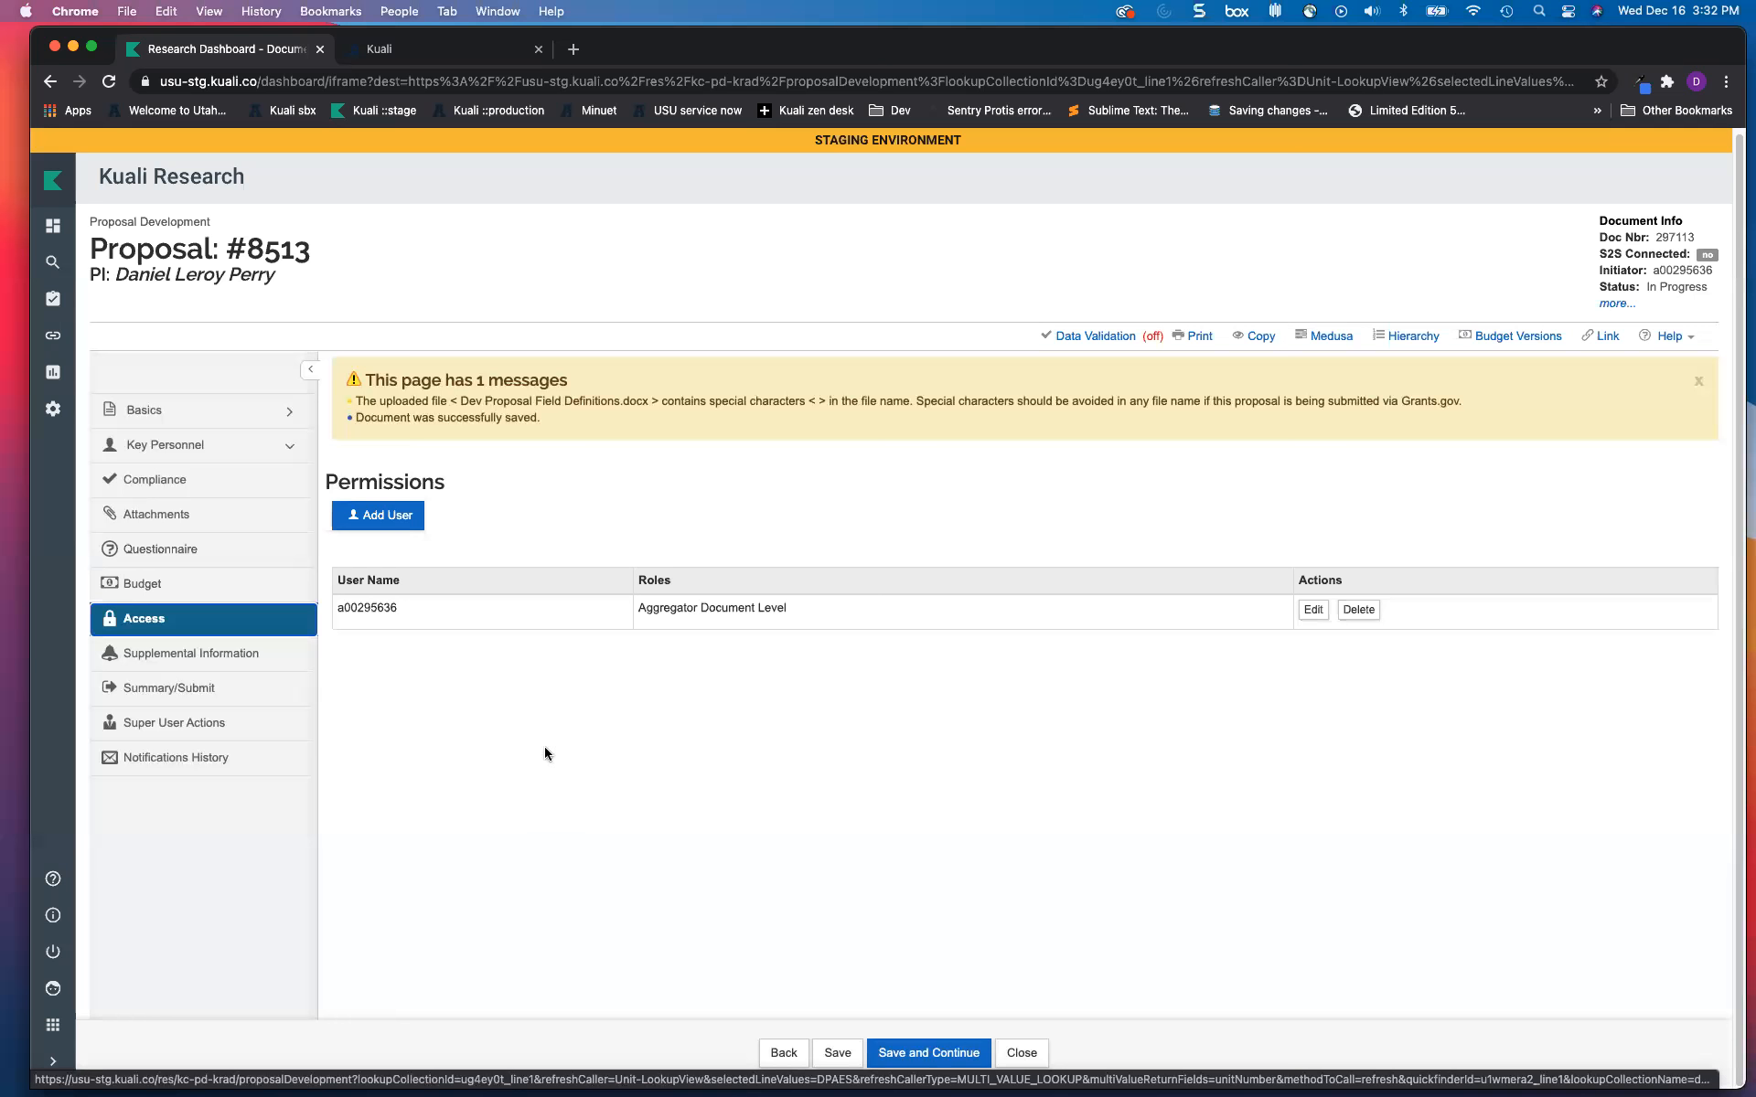
Step: Check the COVID 19 and Statement of Benefit answers, then go to the Summary/Submit page
{"action": "left_click", "coordinate": [228, 654]}
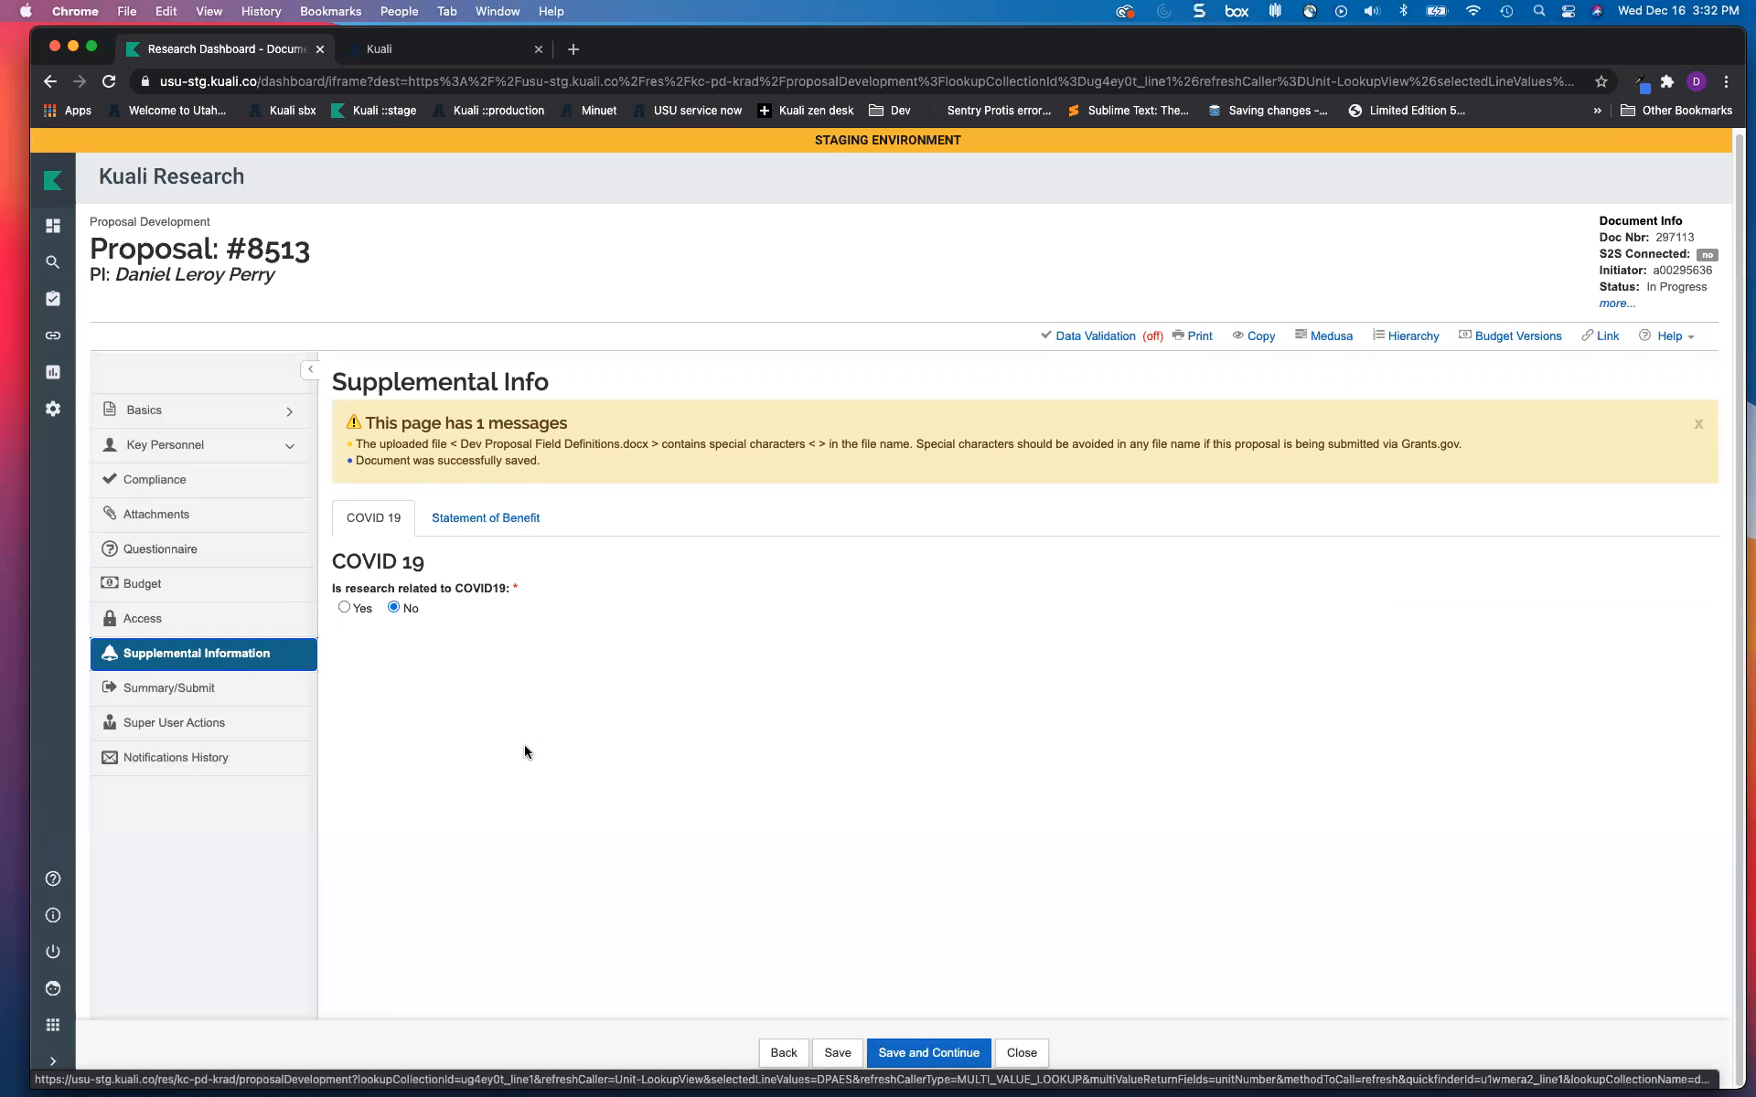
{"action": "left_click", "coordinate": [485, 518]}
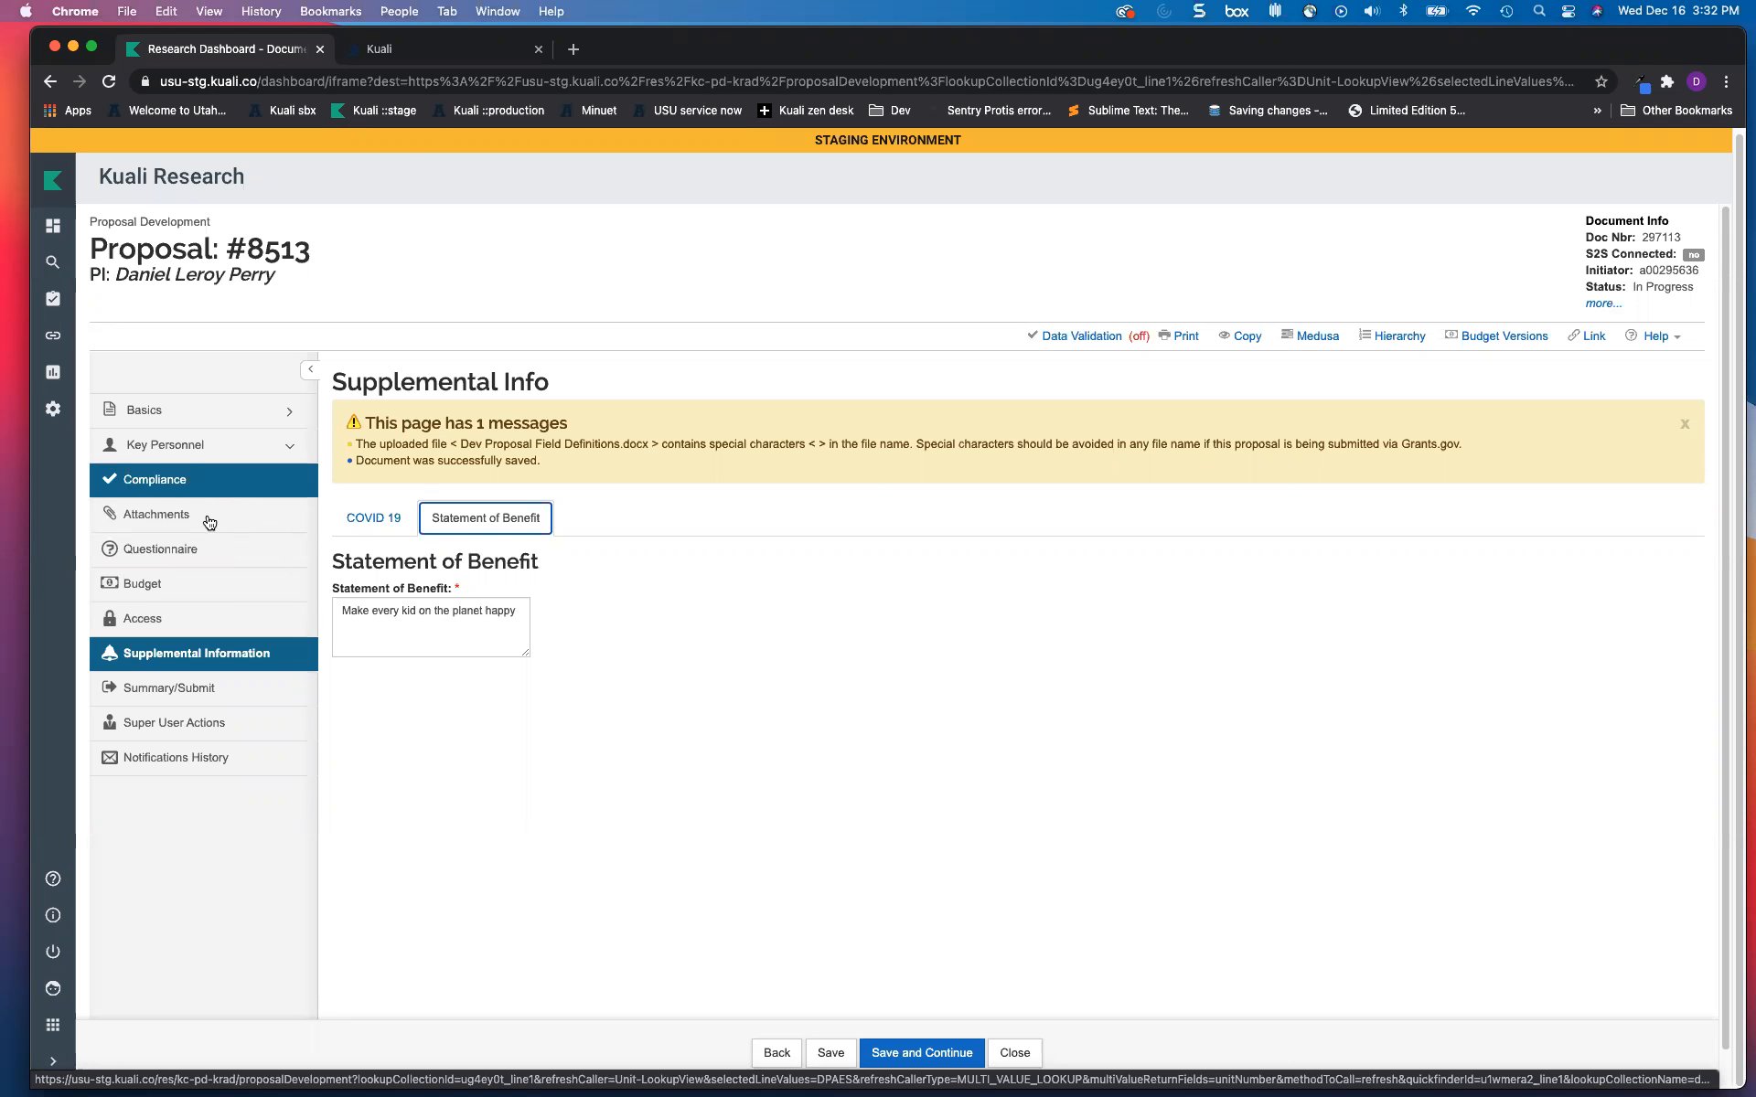
{"action": "left_click", "coordinate": [157, 693]}
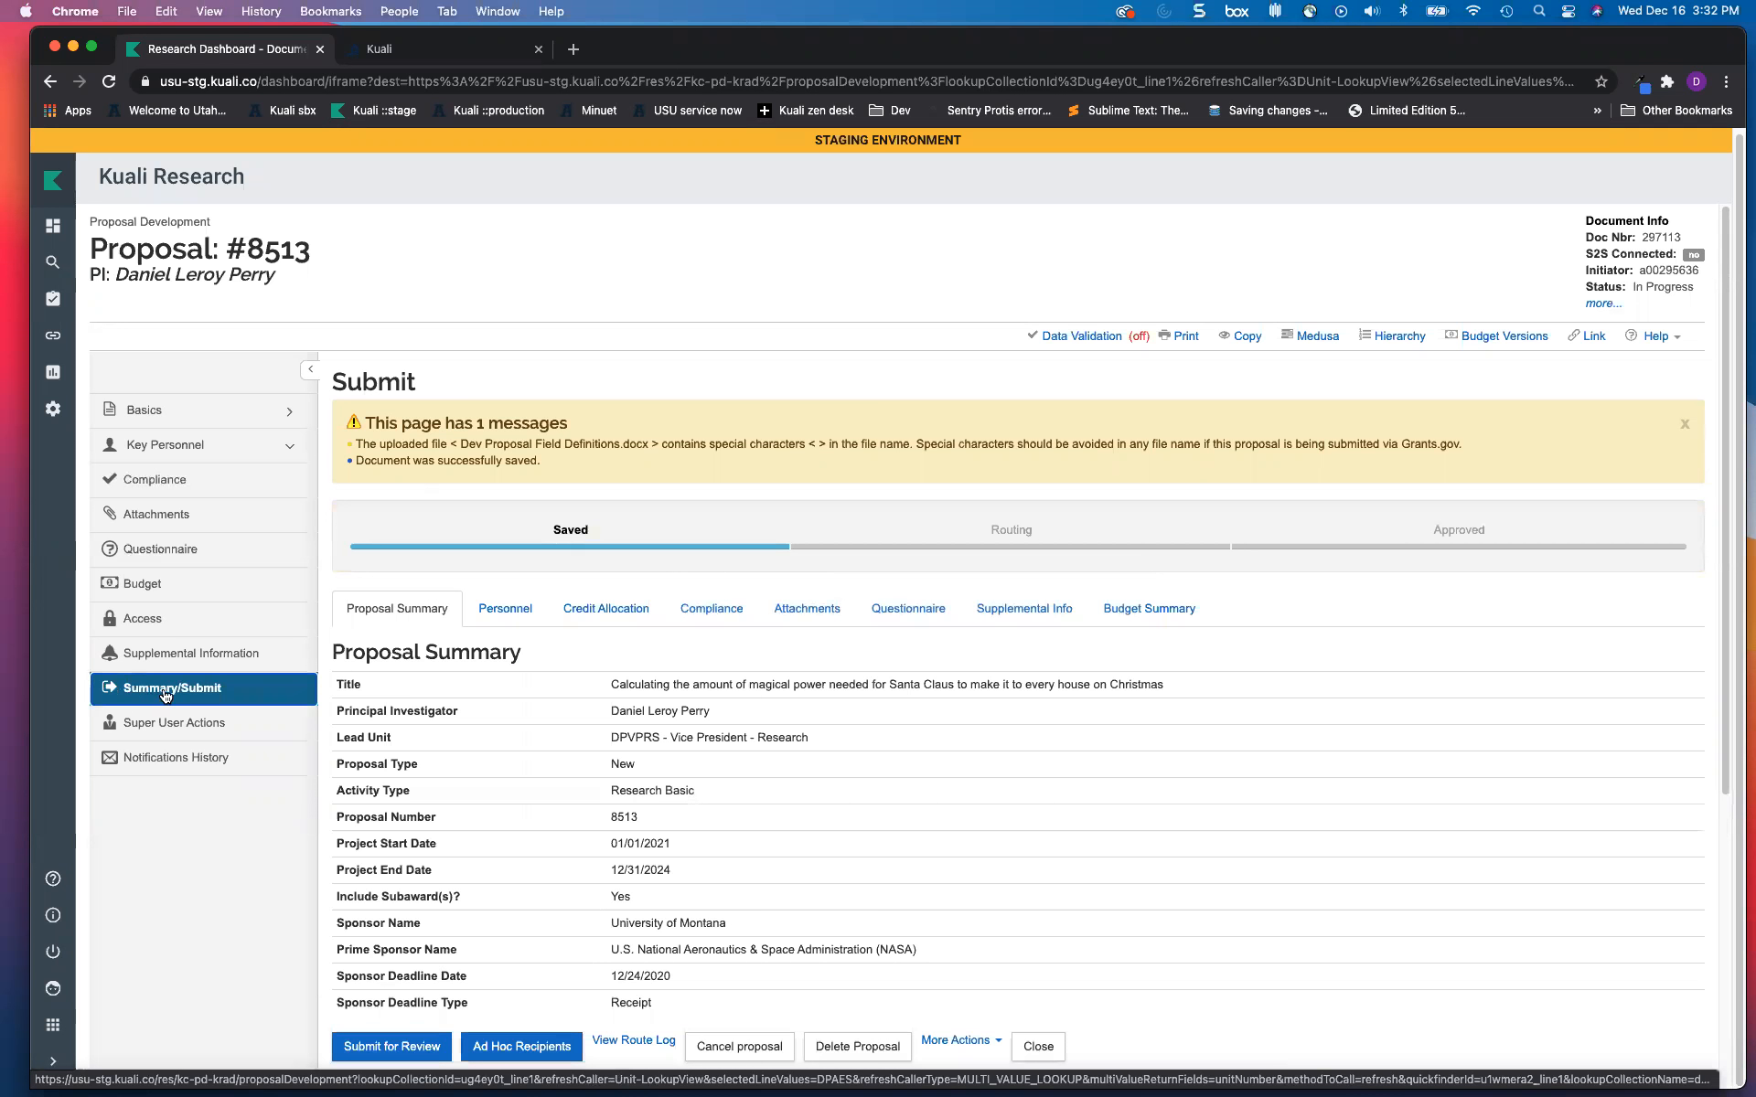
Step: Review Personnel, Credit Allocation, Compliance, Attachments, Questionnaire, then Budget Summary totaling $1,097,084.75
{"action": "scroll", "coordinate": [501, 678], "scroll_direction": "down", "scroll_amount": 1}
{"action": "scroll", "coordinate": [501, 678], "scroll_direction": "down", "scroll_amount": 5}
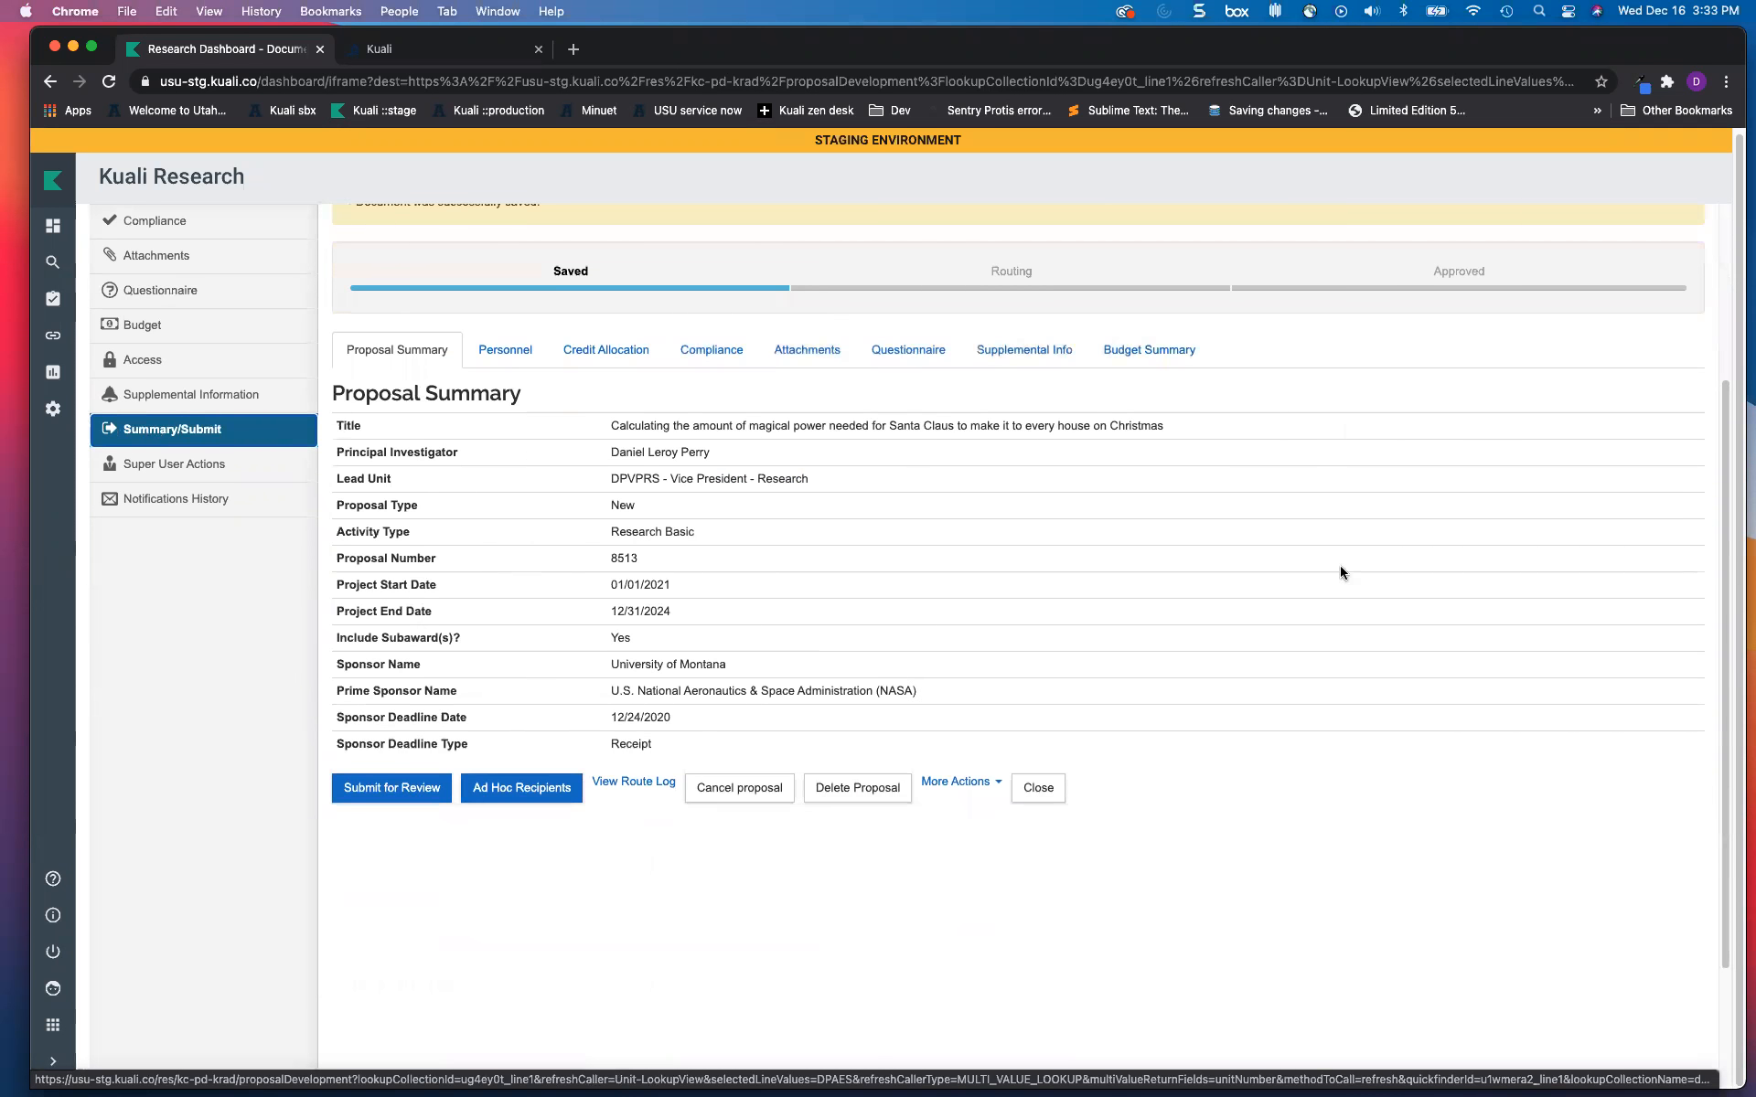
{"action": "left_click", "coordinate": [508, 356]}
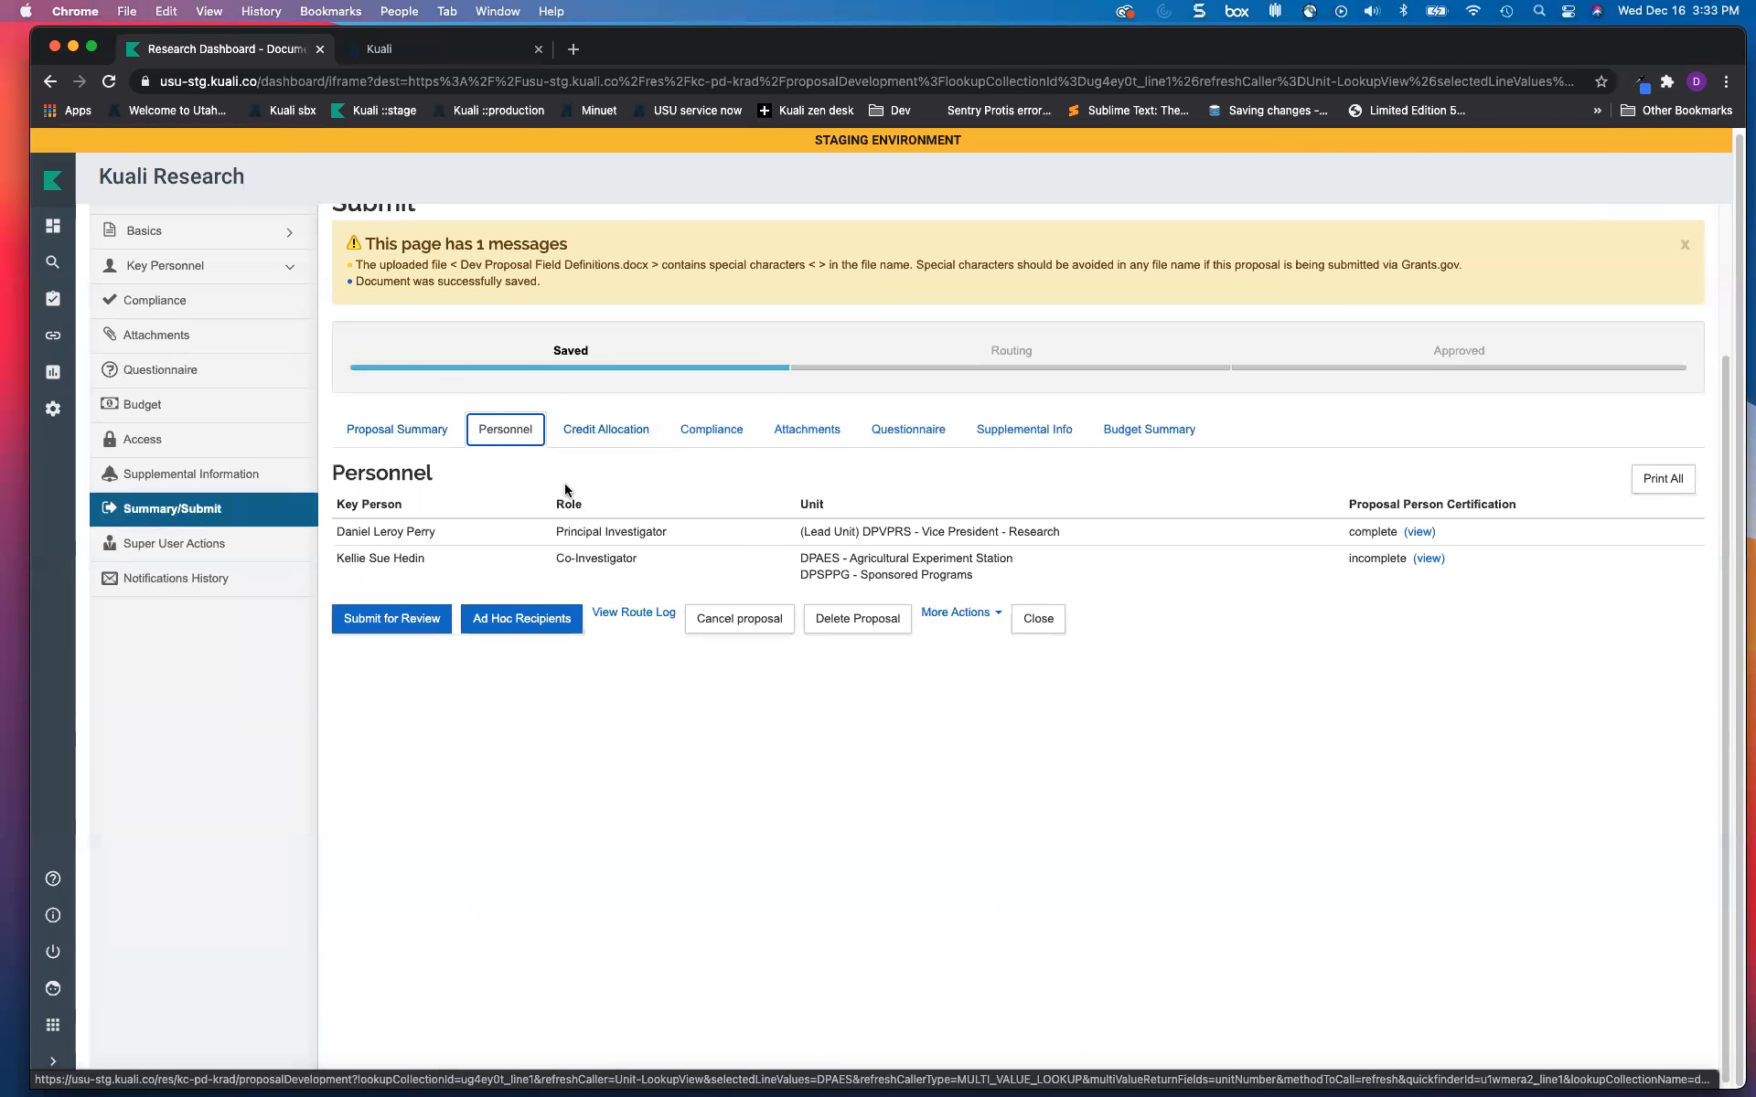
{"action": "left_click", "coordinate": [599, 431]}
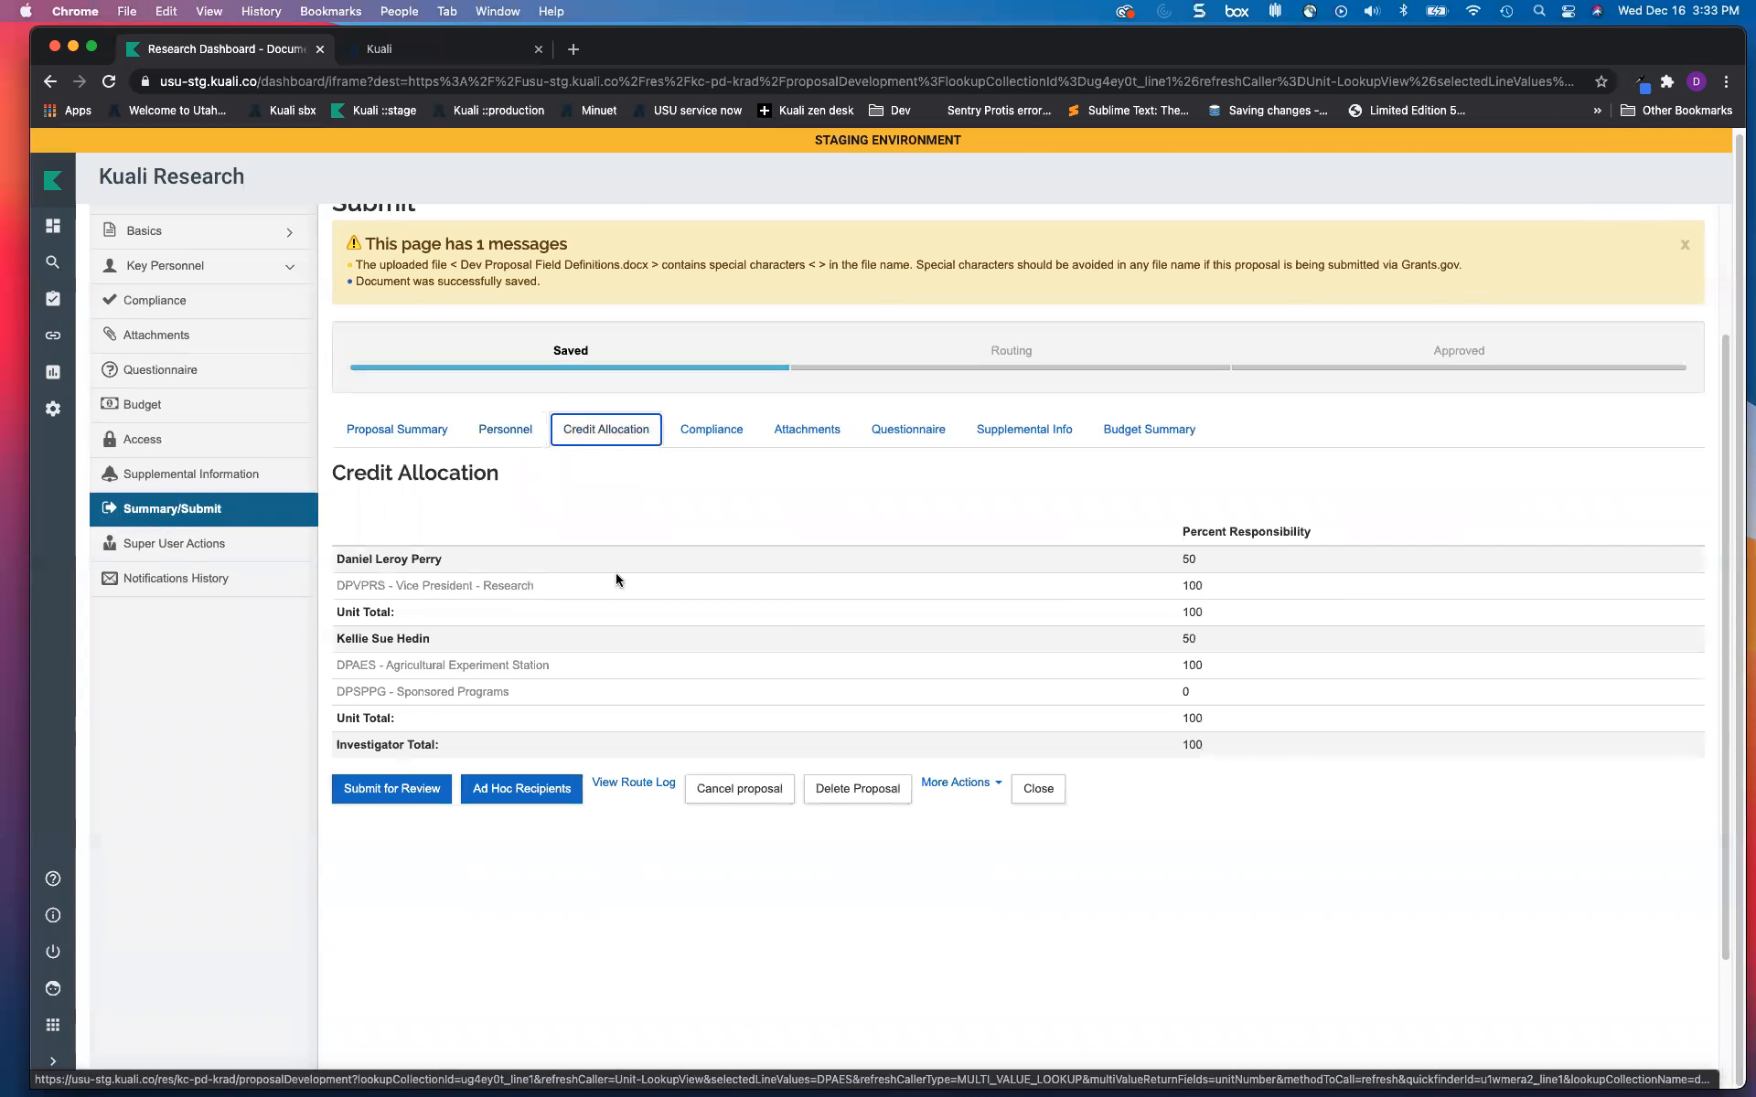
{"action": "left_click", "coordinate": [712, 430]}
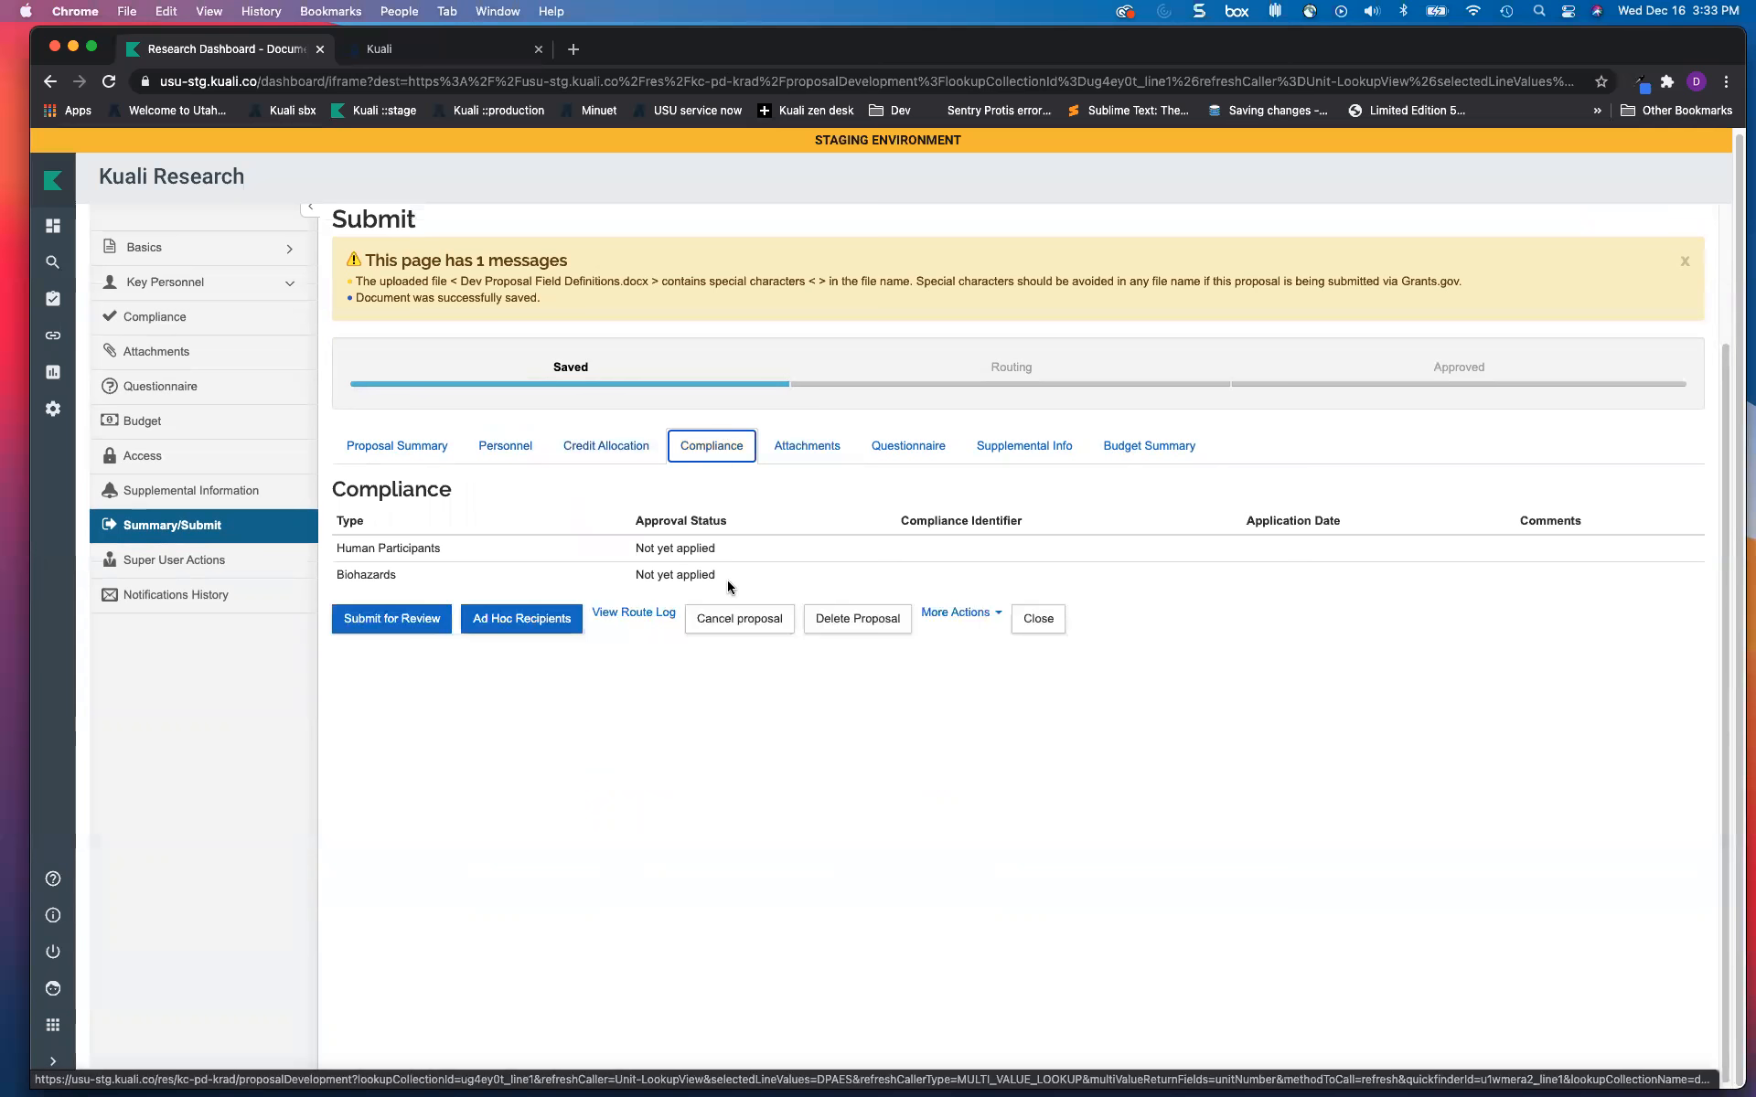
{"action": "left_click", "coordinate": [807, 450]}
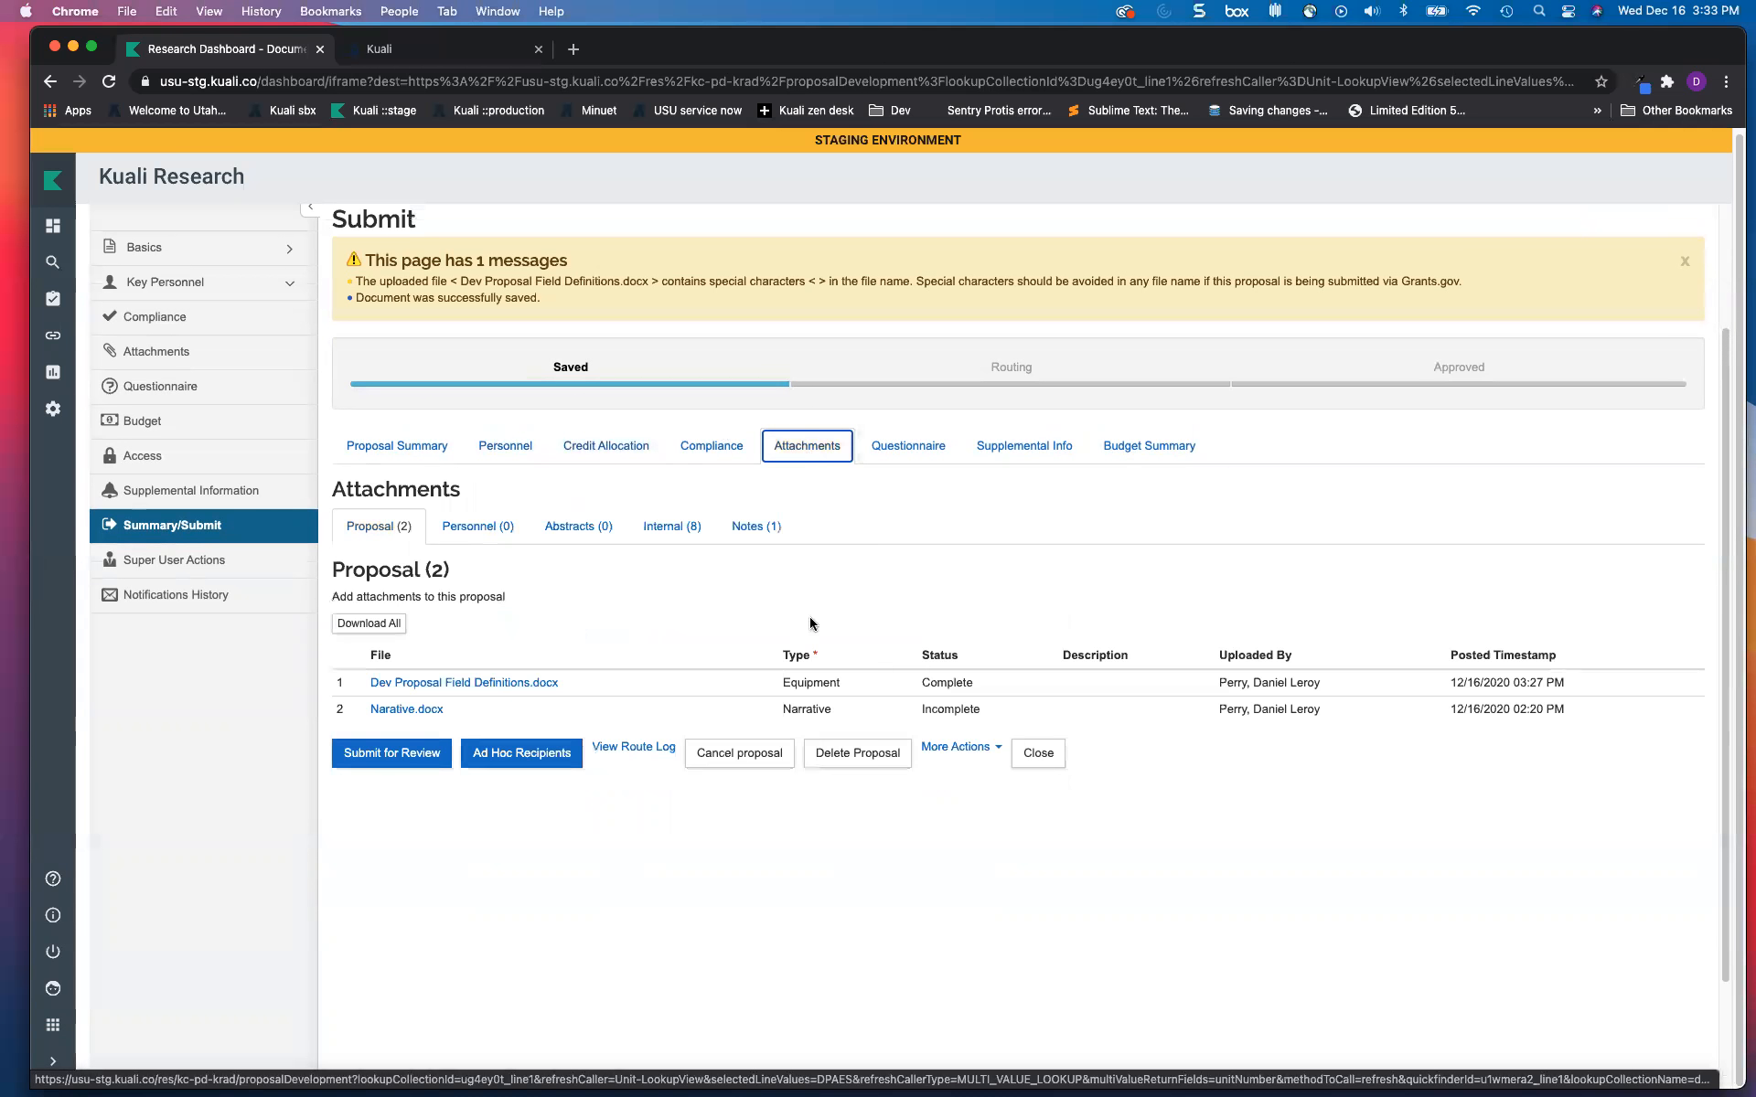
{"action": "left_click", "coordinate": [909, 457]}
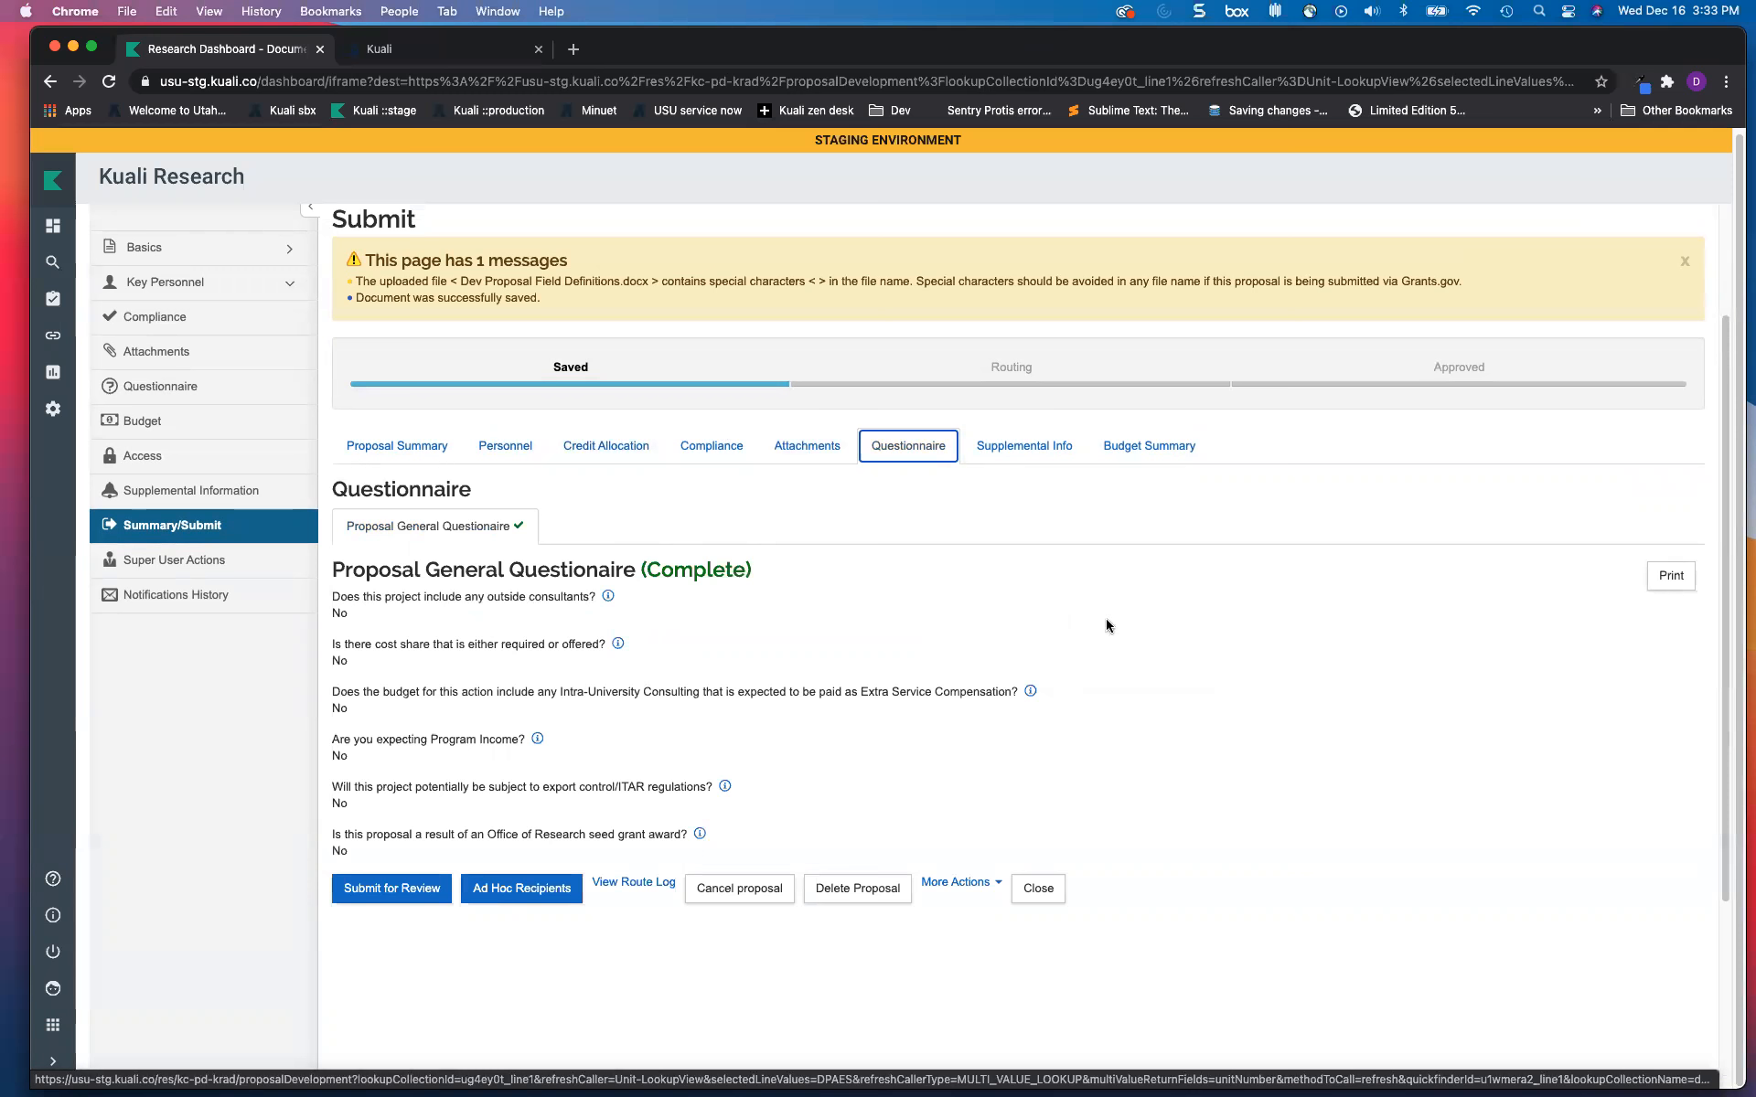
{"action": "left_click", "coordinate": [1136, 447]}
{"action": "scroll", "coordinate": [690, 704], "scroll_direction": "down", "scroll_amount": 3}
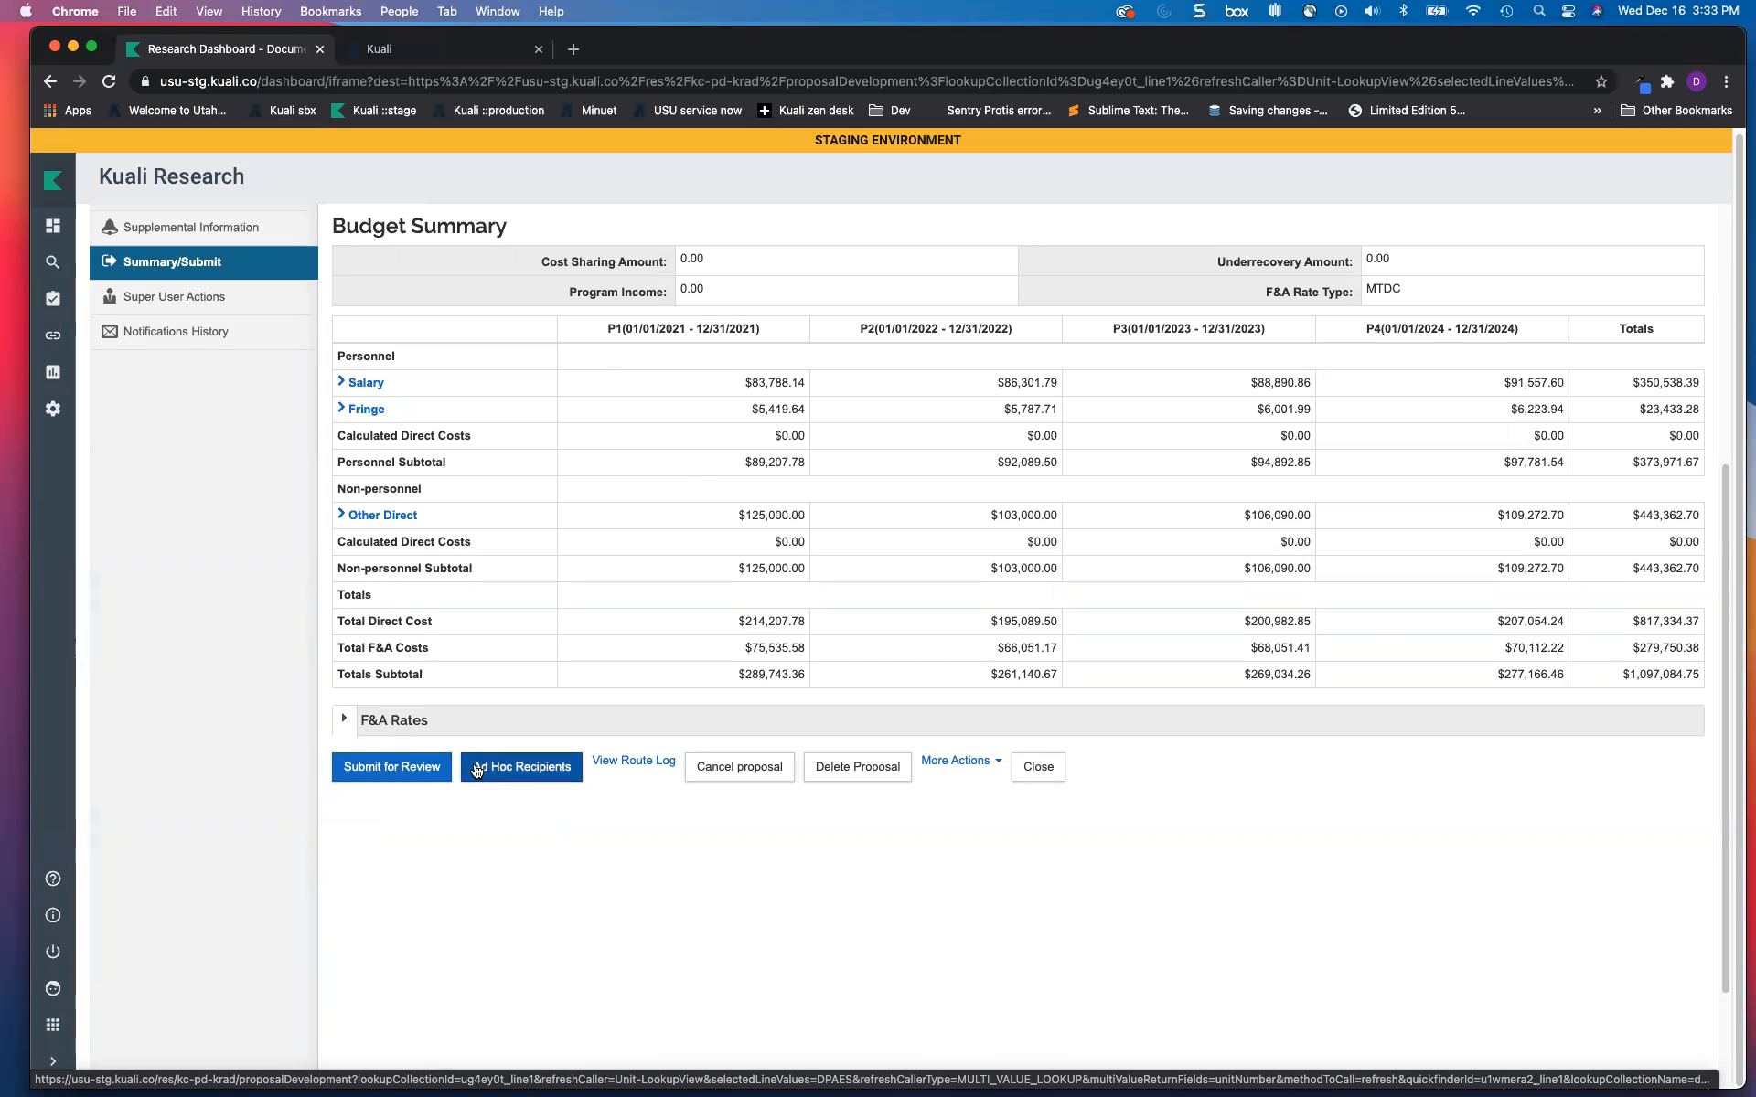
{"action": "left_click", "coordinate": [391, 768]}
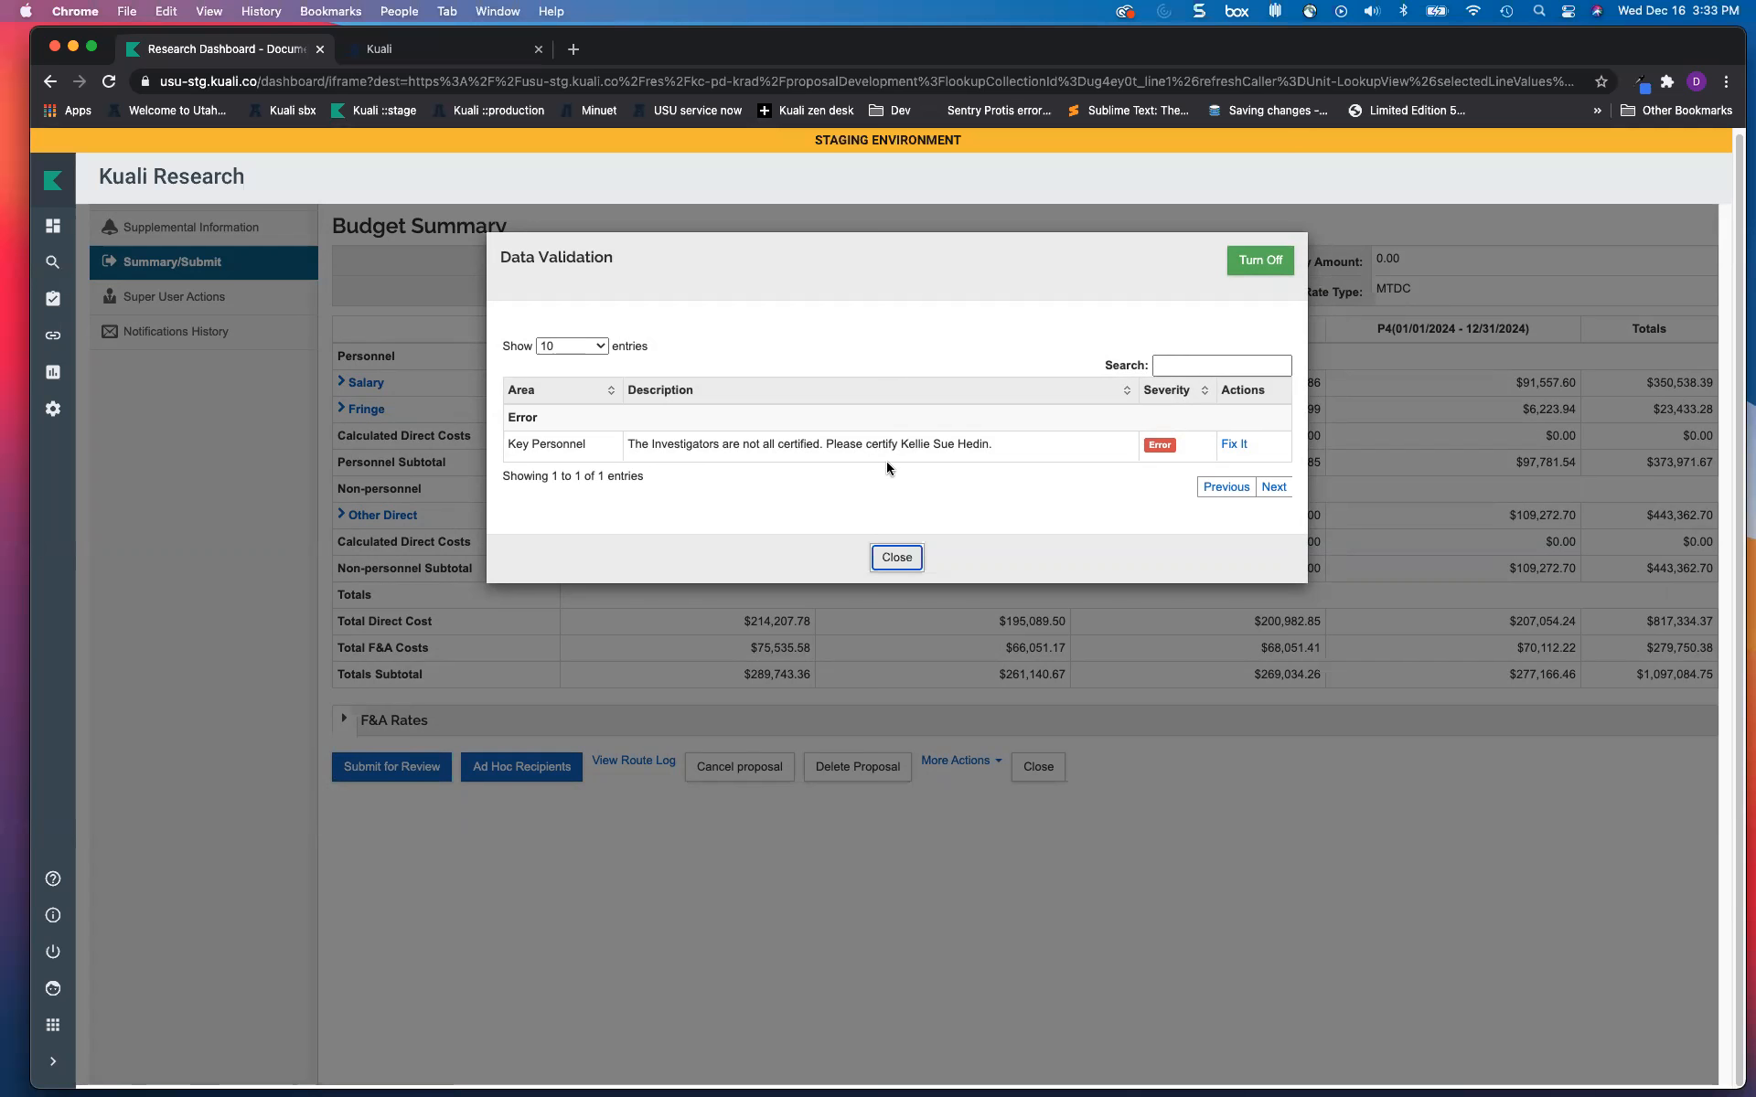
{"action": "left_click", "coordinate": [897, 557]}
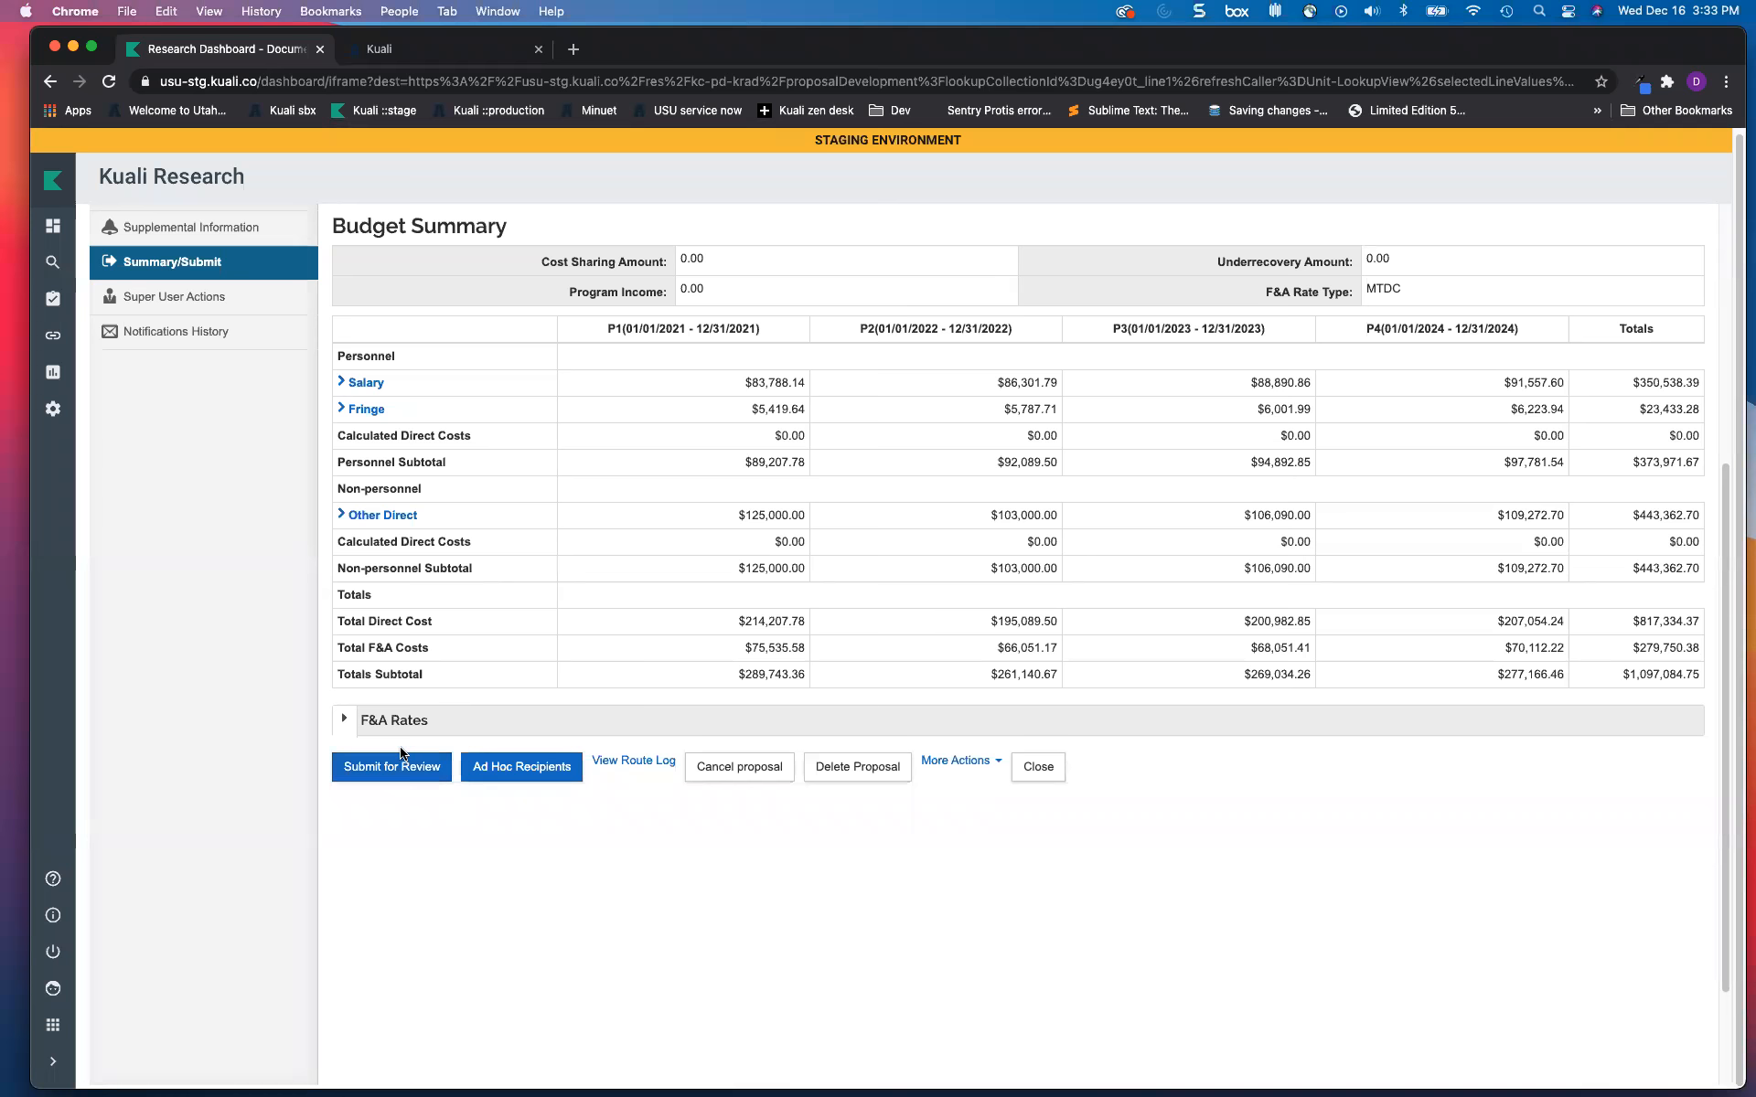
{"action": "left_click", "coordinate": [635, 765]}
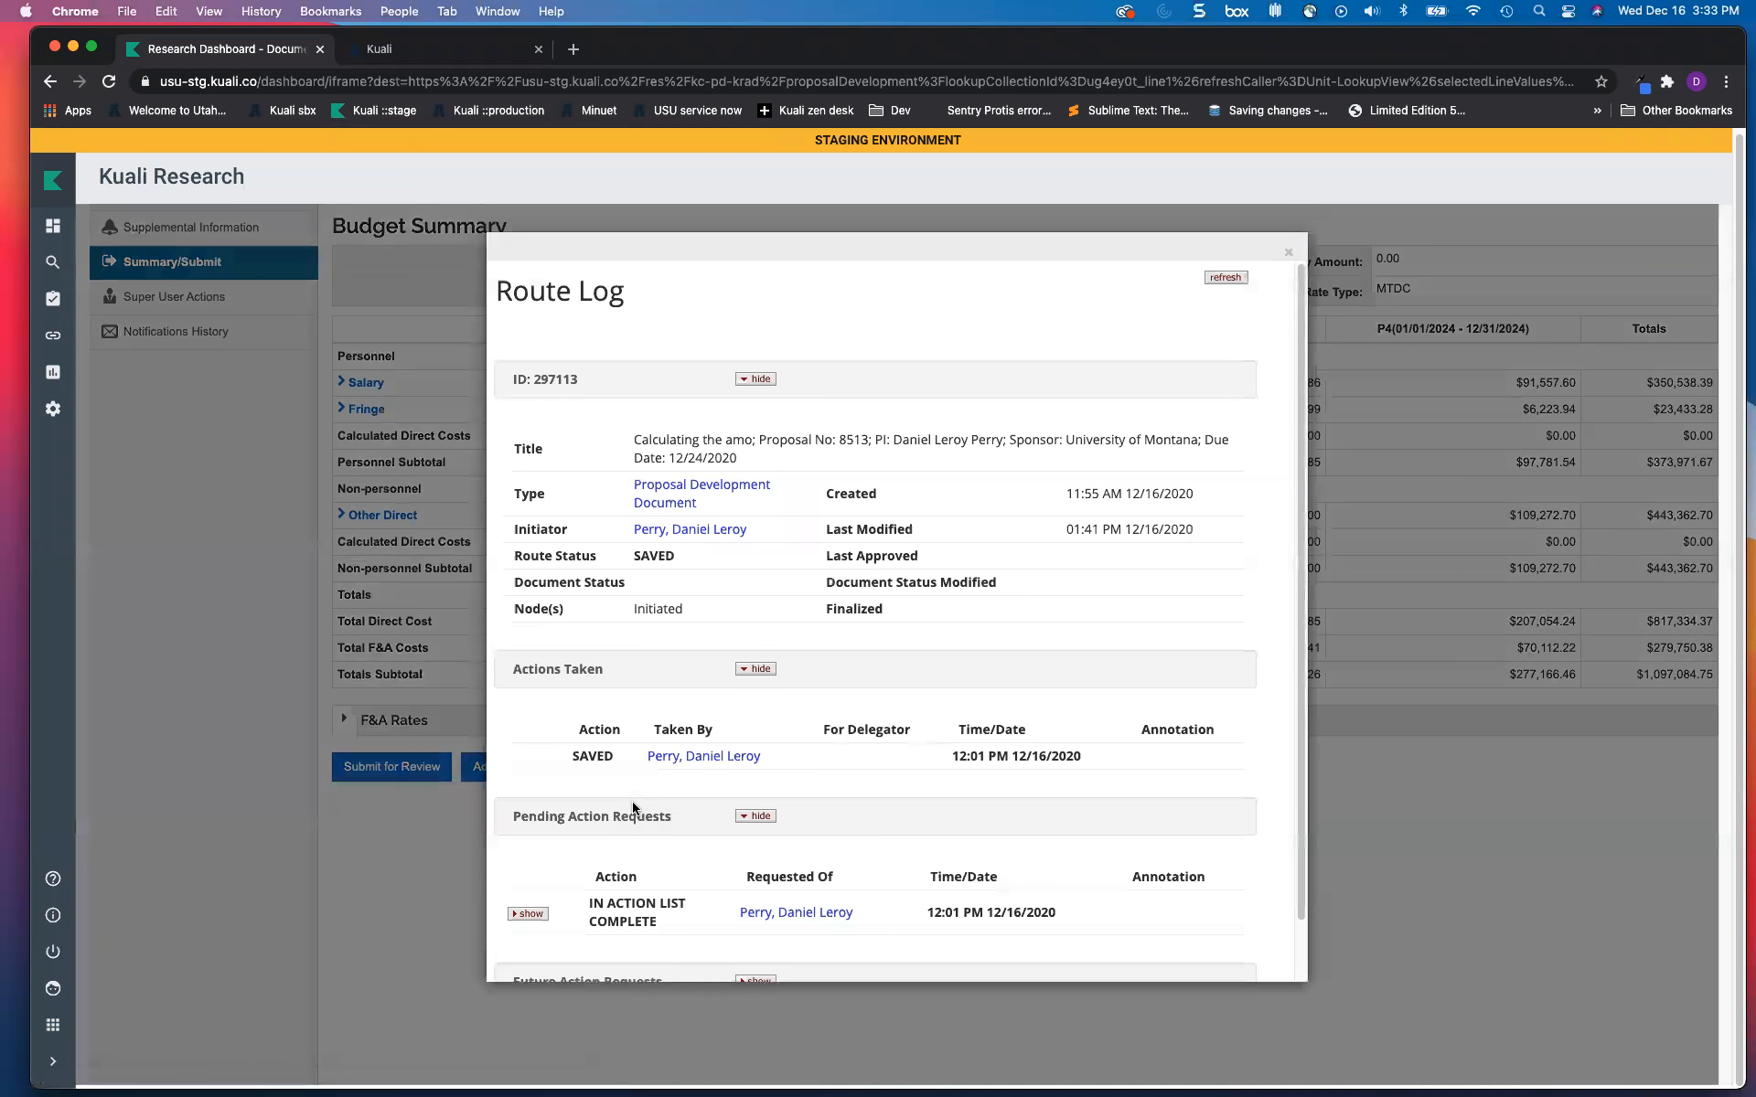
{"action": "scroll", "coordinate": [727, 755], "scroll_direction": "down", "scroll_amount": 2}
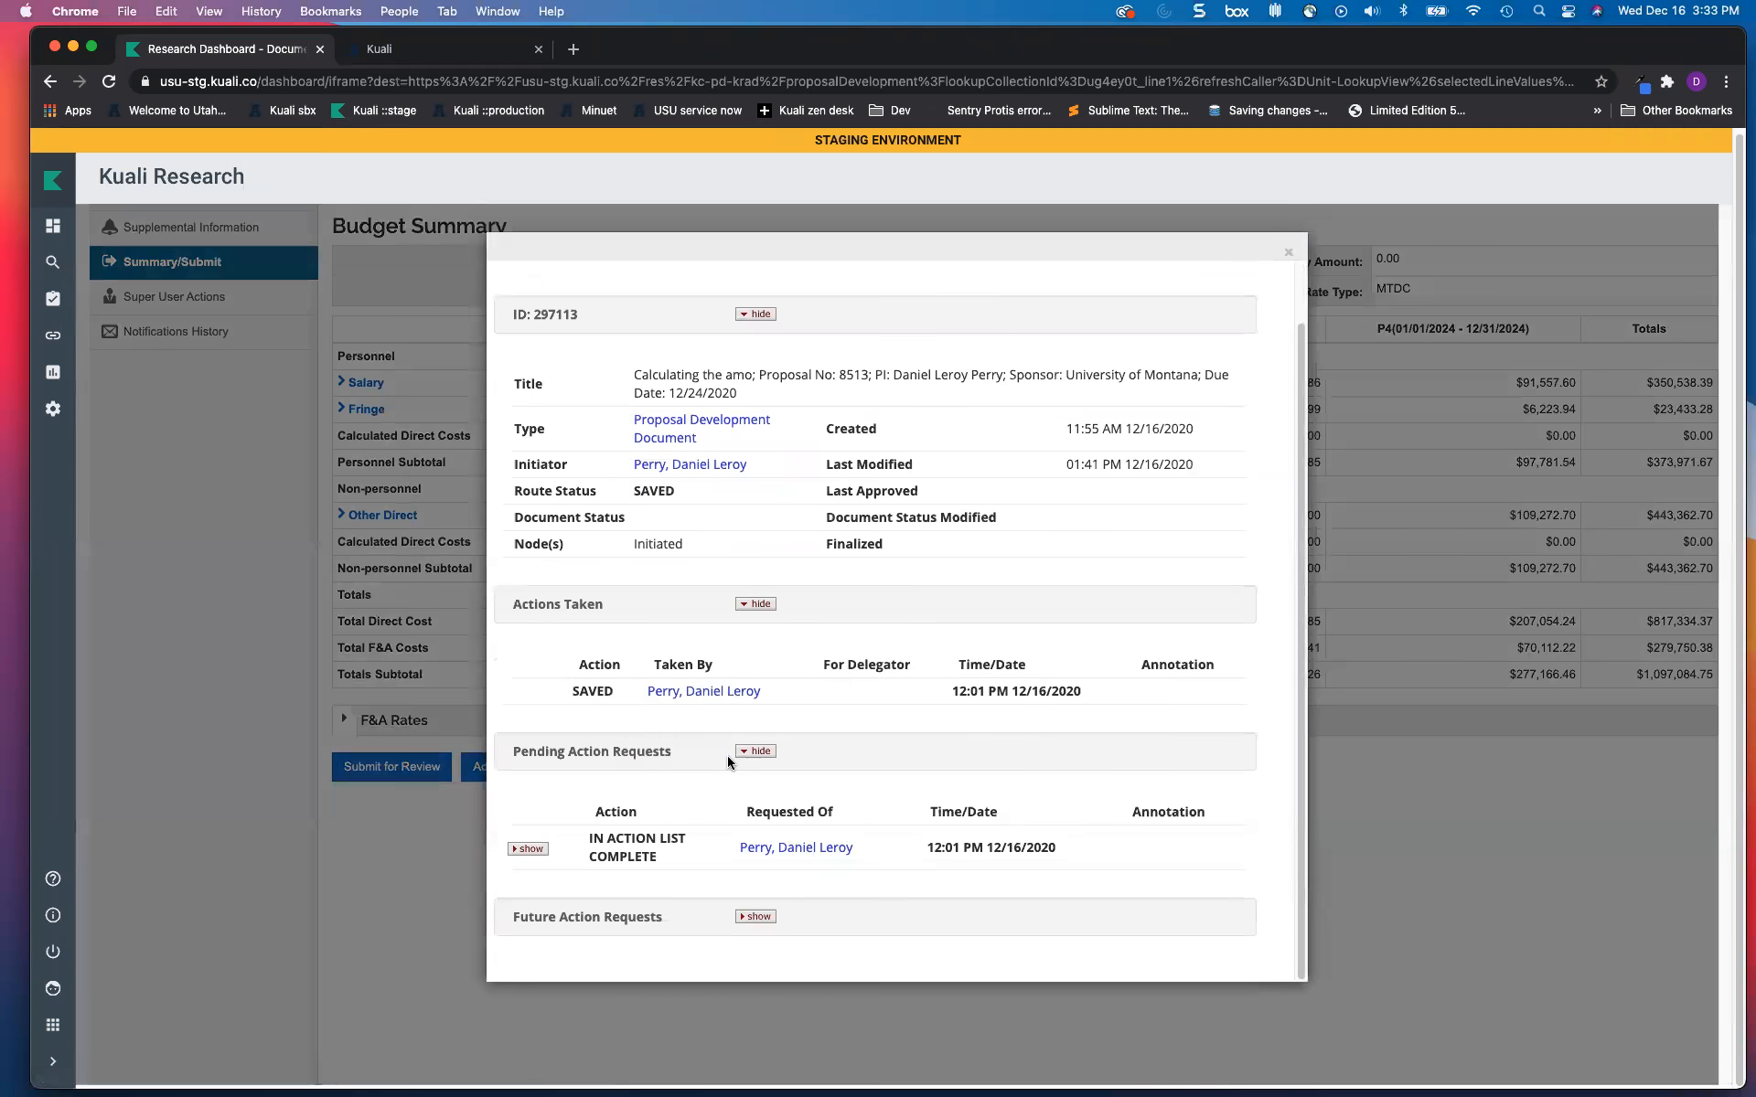
{"action": "left_click", "coordinate": [757, 917]}
{"action": "scroll", "coordinate": [707, 787], "scroll_direction": "down", "scroll_amount": 10}
{"action": "scroll", "coordinate": [707, 786], "scroll_direction": "down", "scroll_amount": 1}
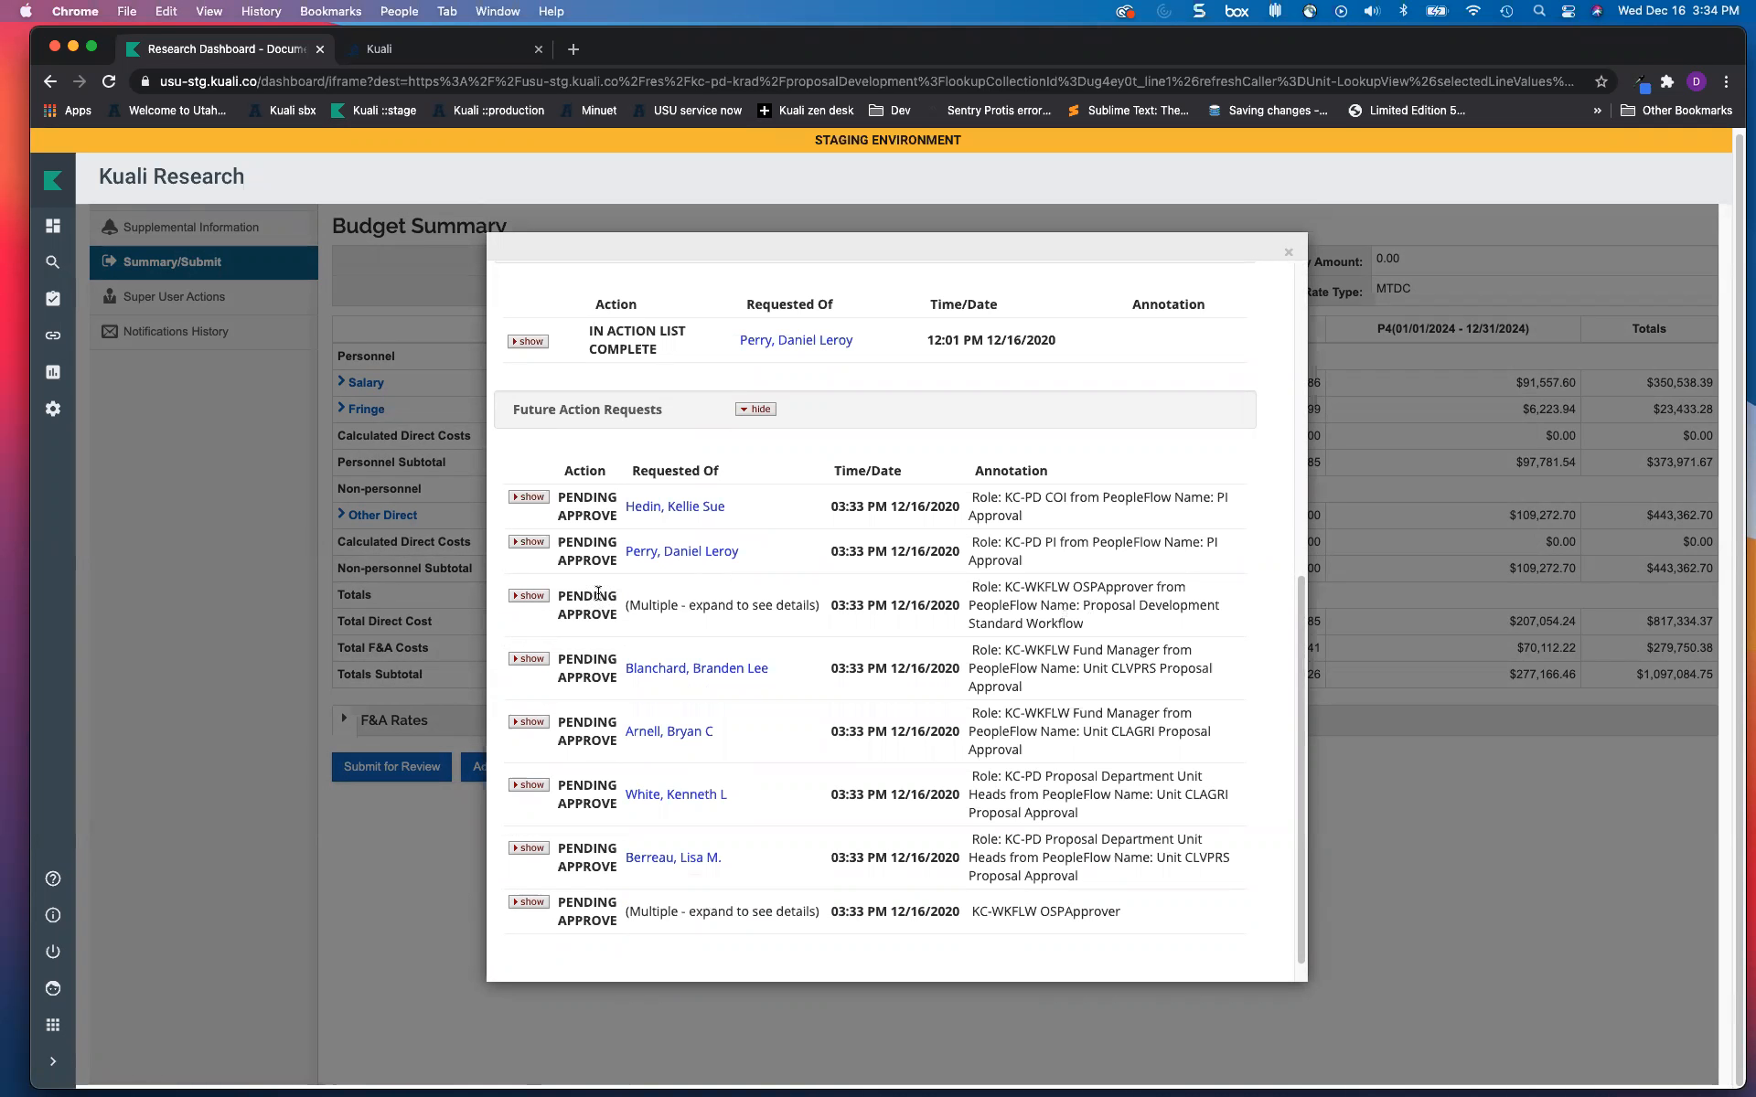
{"action": "left_click", "coordinate": [530, 596]}
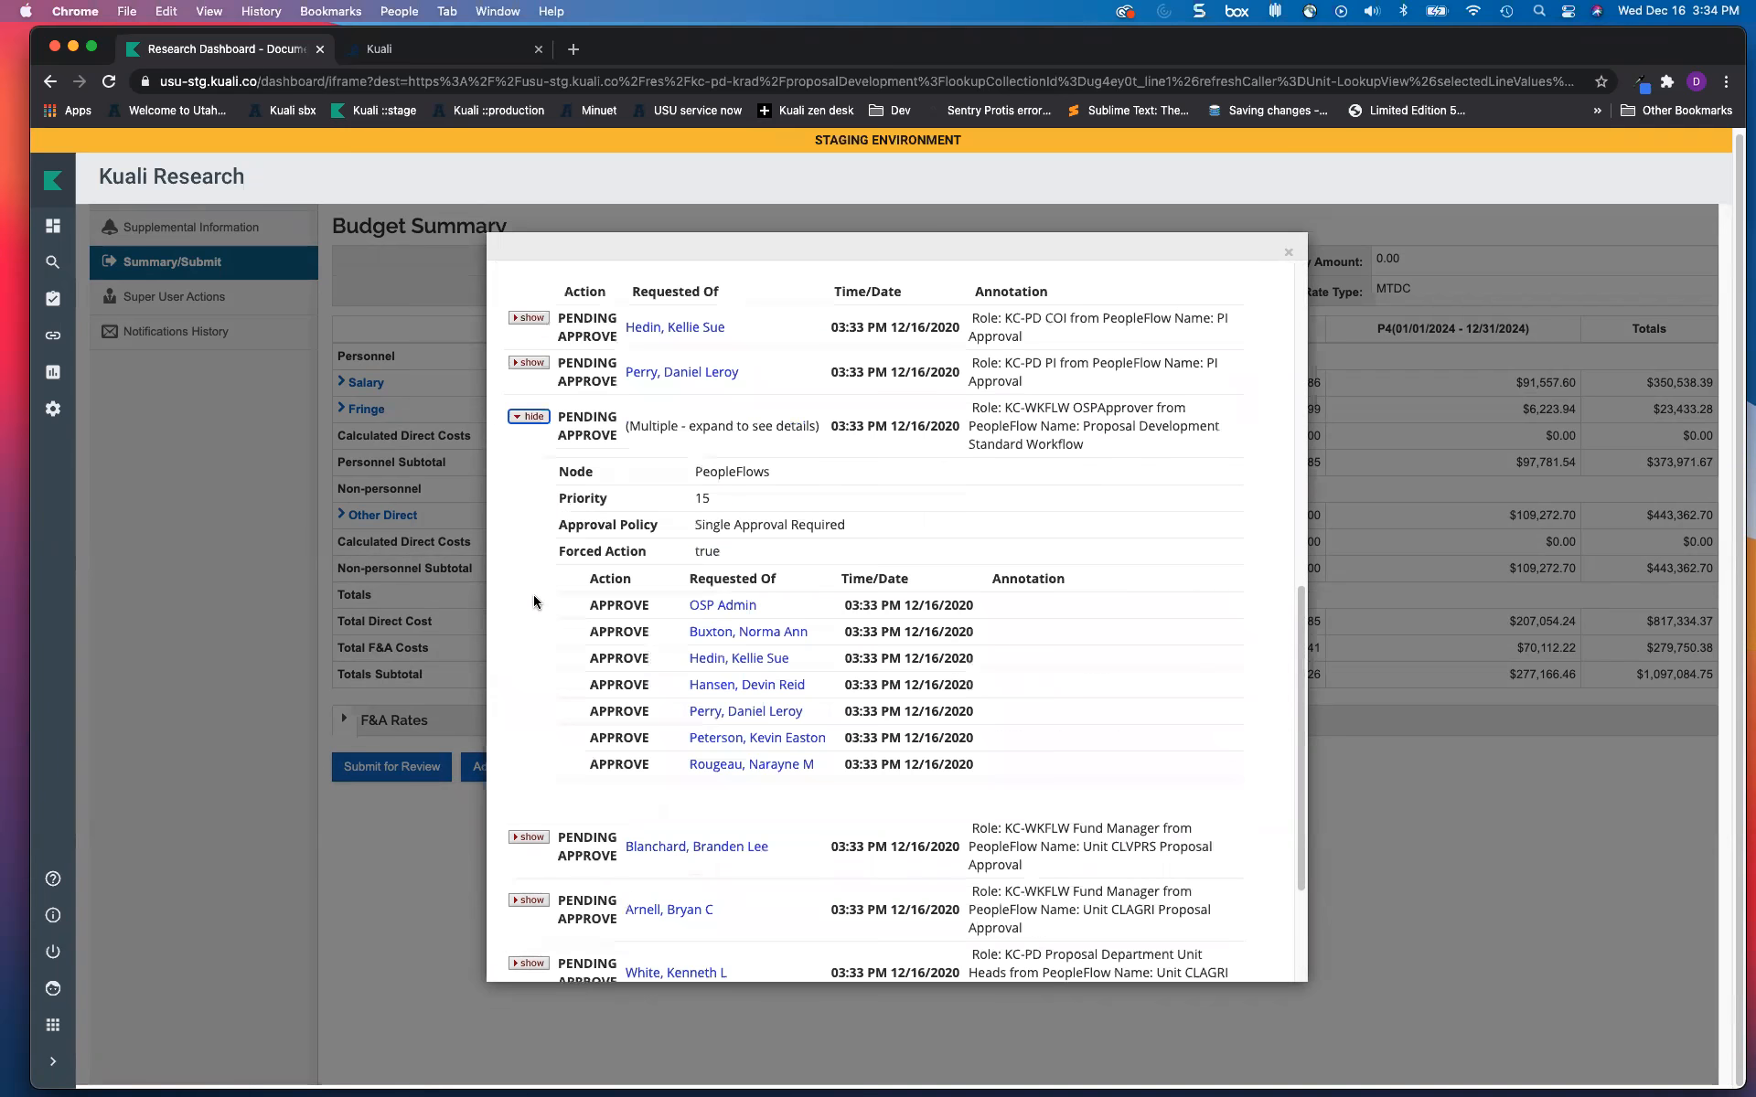
{"action": "left_click", "coordinate": [529, 418]}
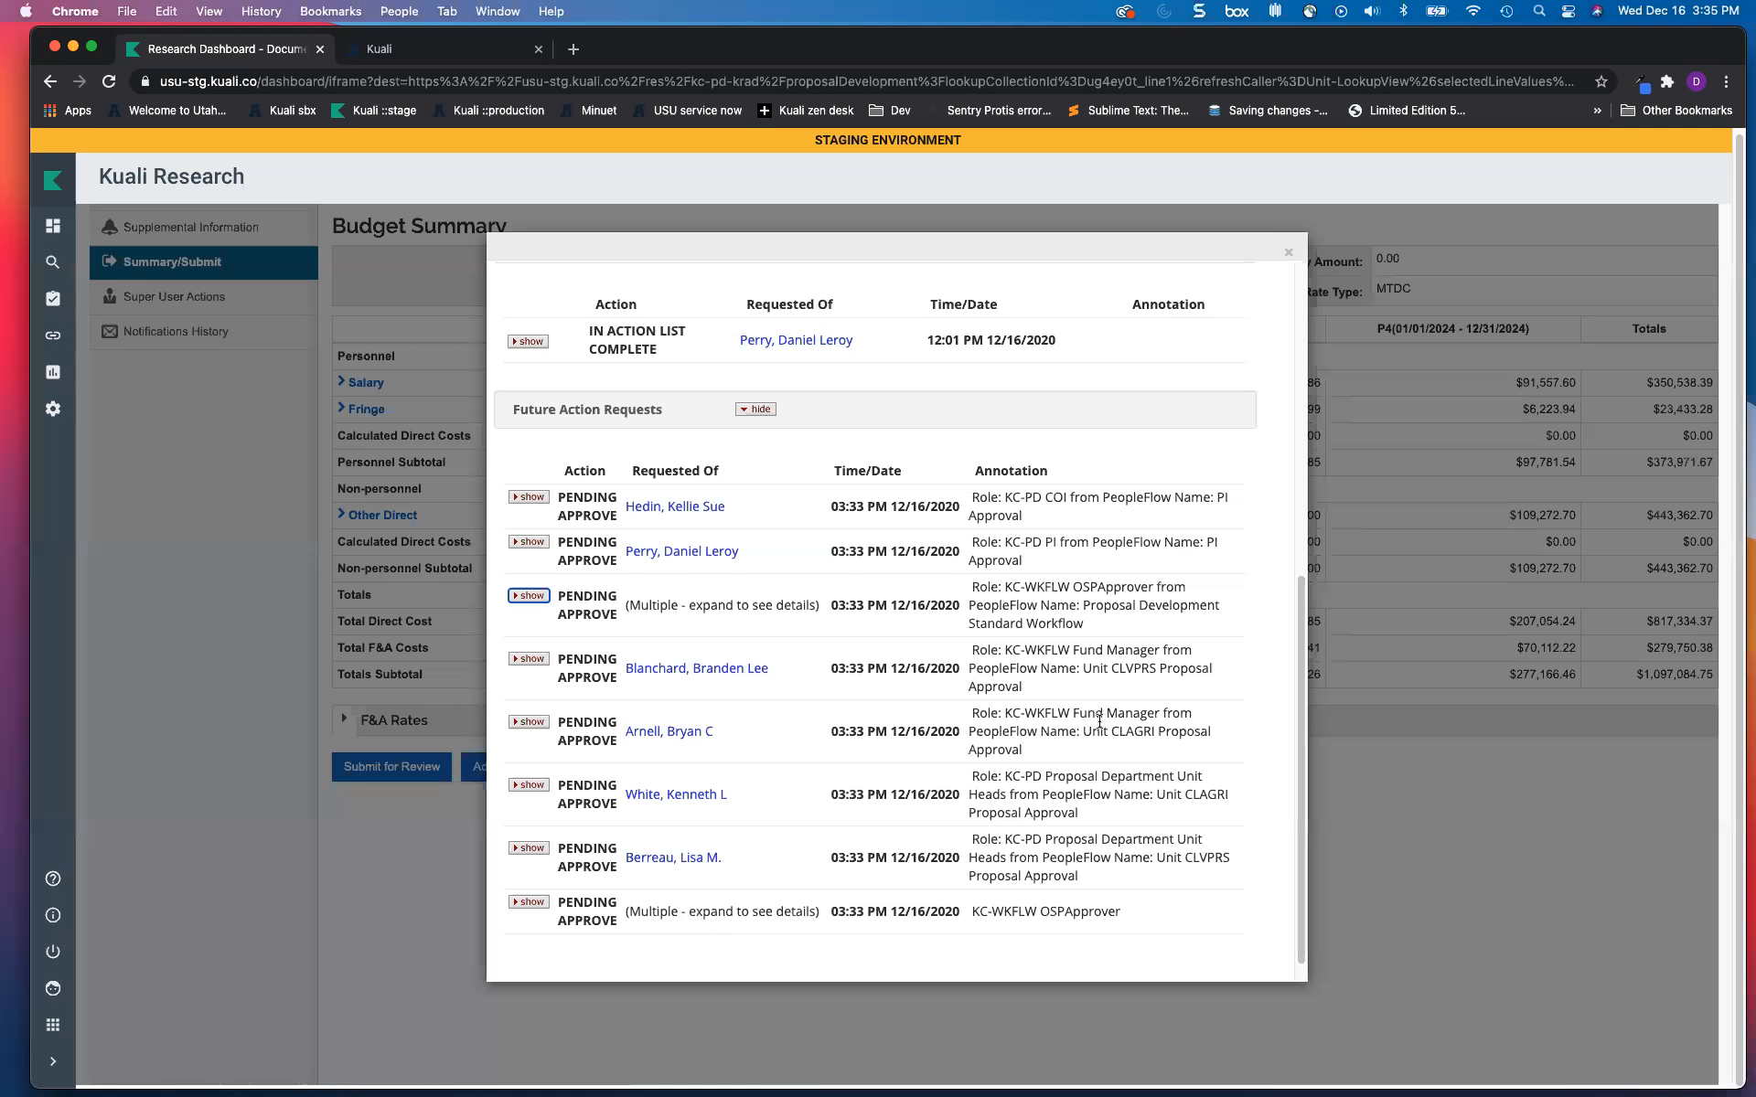
Step: Close the route log of pending approvals to return to the proposal's Budget Summary
{"action": "left_click", "coordinate": [1288, 257]}
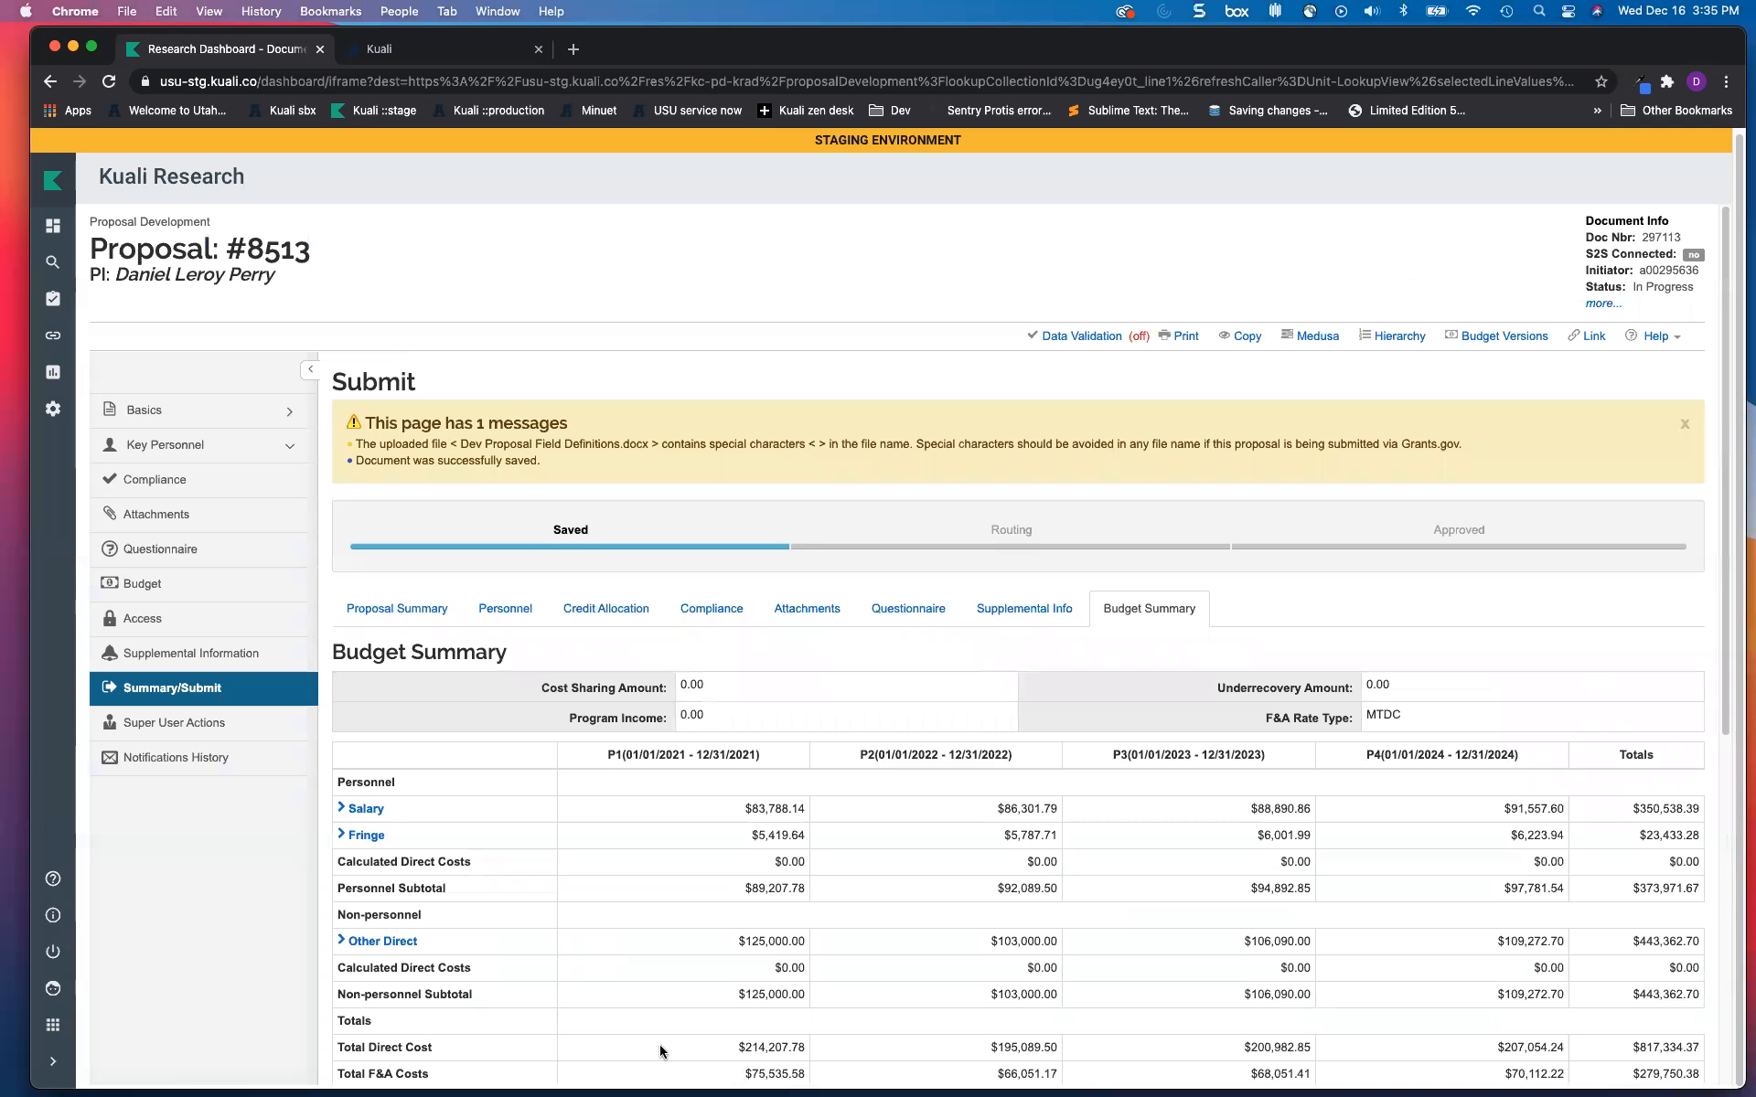
Step: Scroll the Submit page, then open the switcher listing Research Home, Conflict of Interest and Protocols
{"action": "scroll", "coordinate": [611, 785], "scroll_direction": "down", "scroll_amount": 5}
{"action": "scroll", "coordinate": [611, 786], "scroll_direction": "up", "scroll_amount": 5}
{"action": "scroll", "coordinate": [608, 773], "scroll_direction": "down", "scroll_amount": 1}
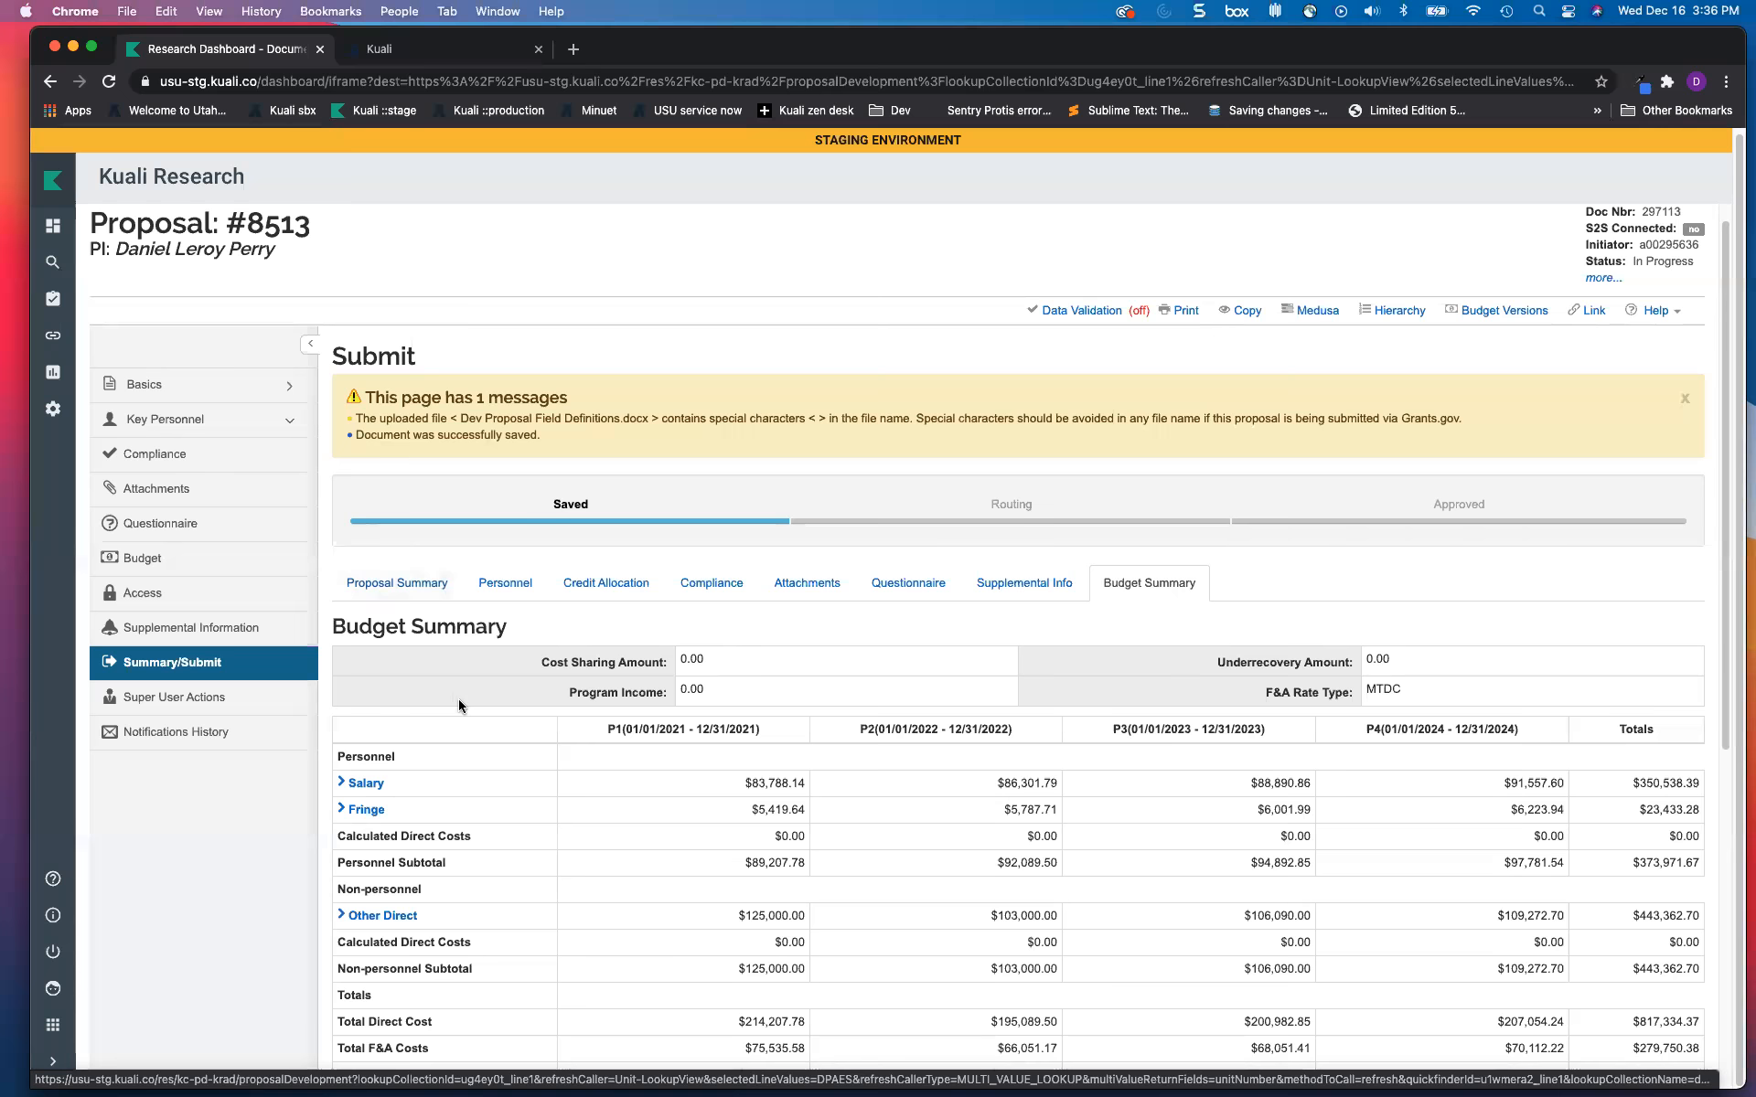
{"action": "scroll", "coordinate": [445, 699], "scroll_direction": "down", "scroll_amount": 2}
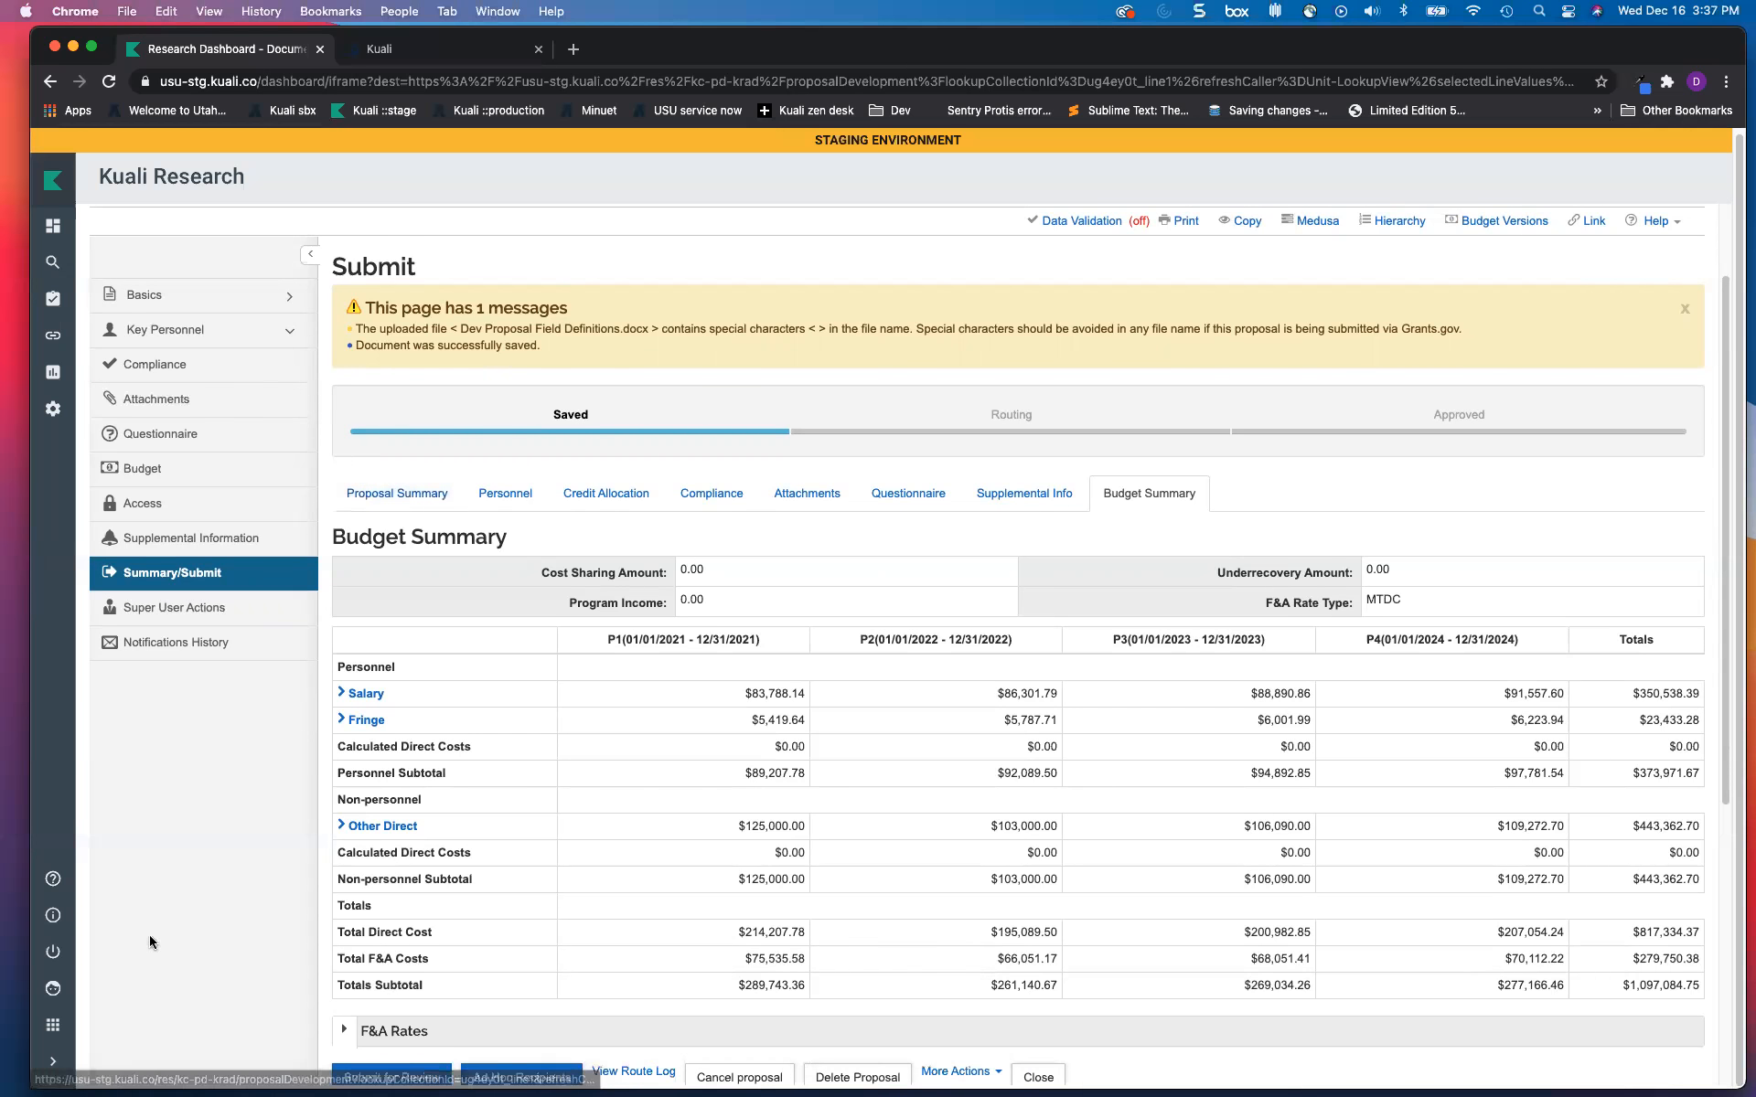
{"action": "left_click", "coordinate": [53, 1026]}
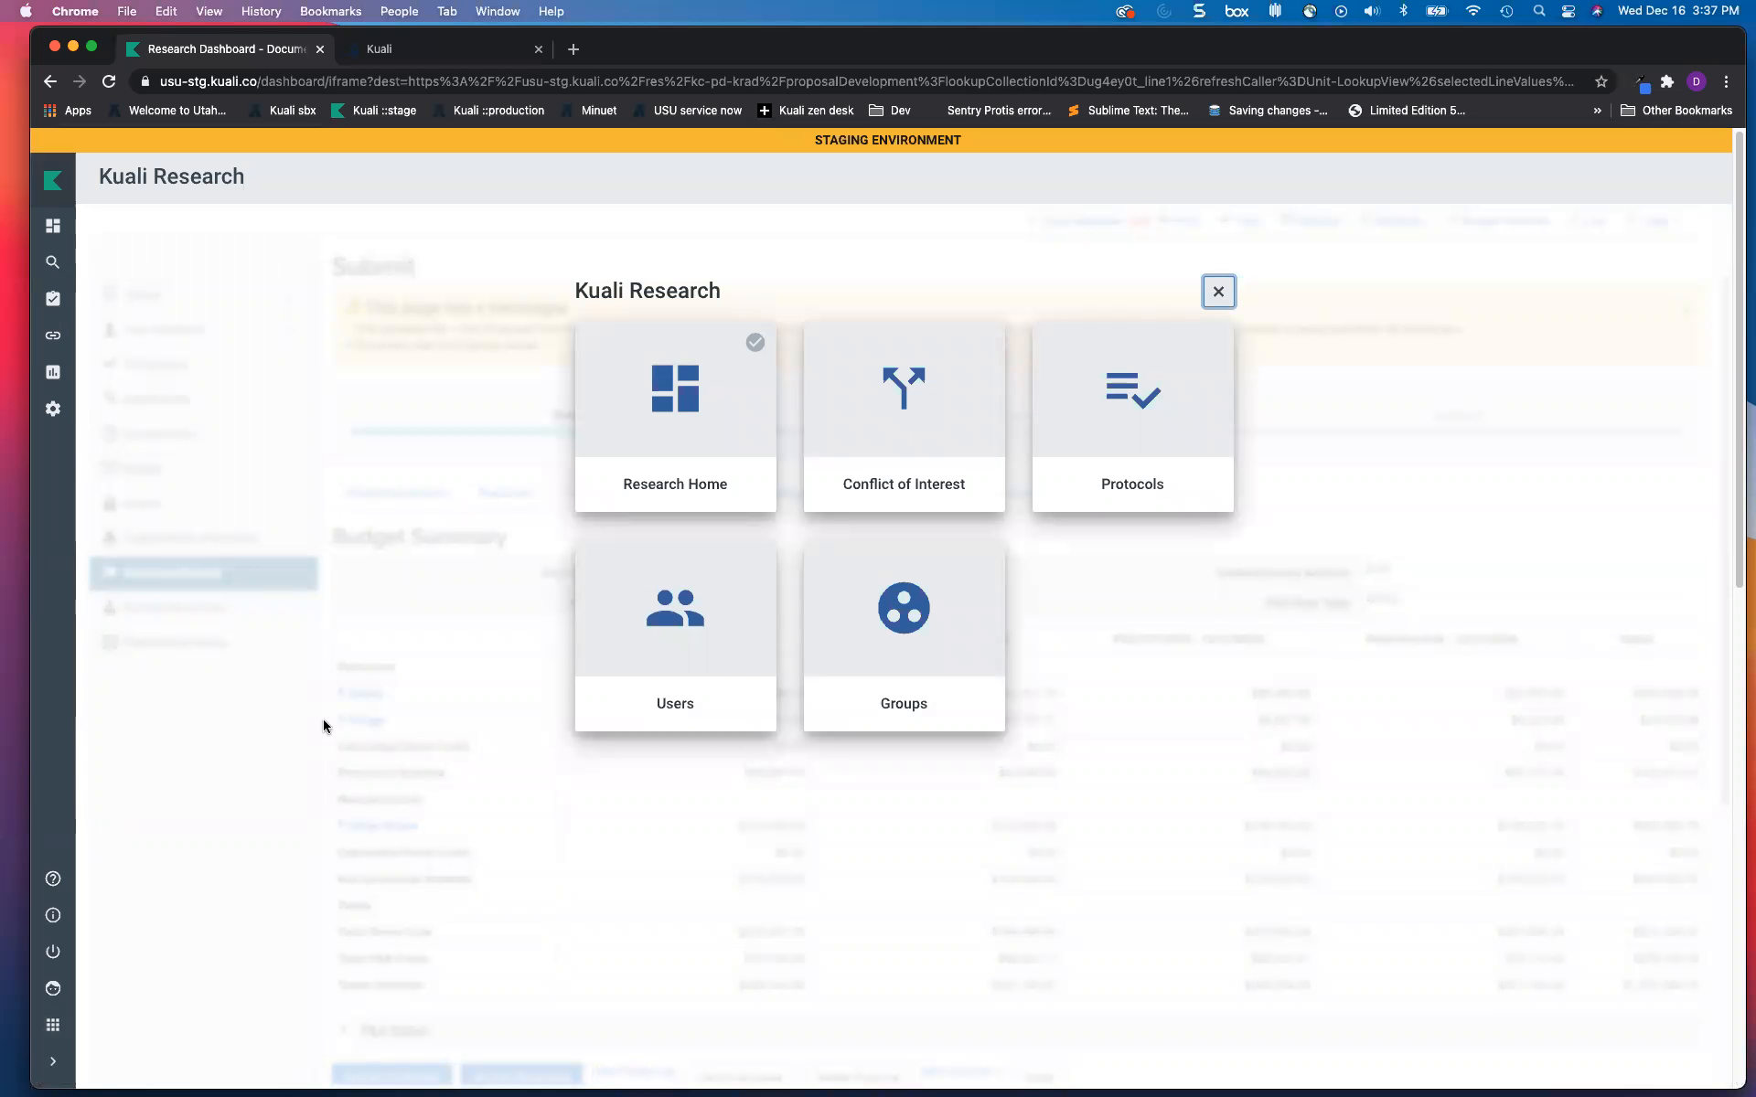
Step: Switch to Conflict of Interest and open the Disclosures dashboard, which has no submissions
{"action": "left_click", "coordinate": [902, 396]}
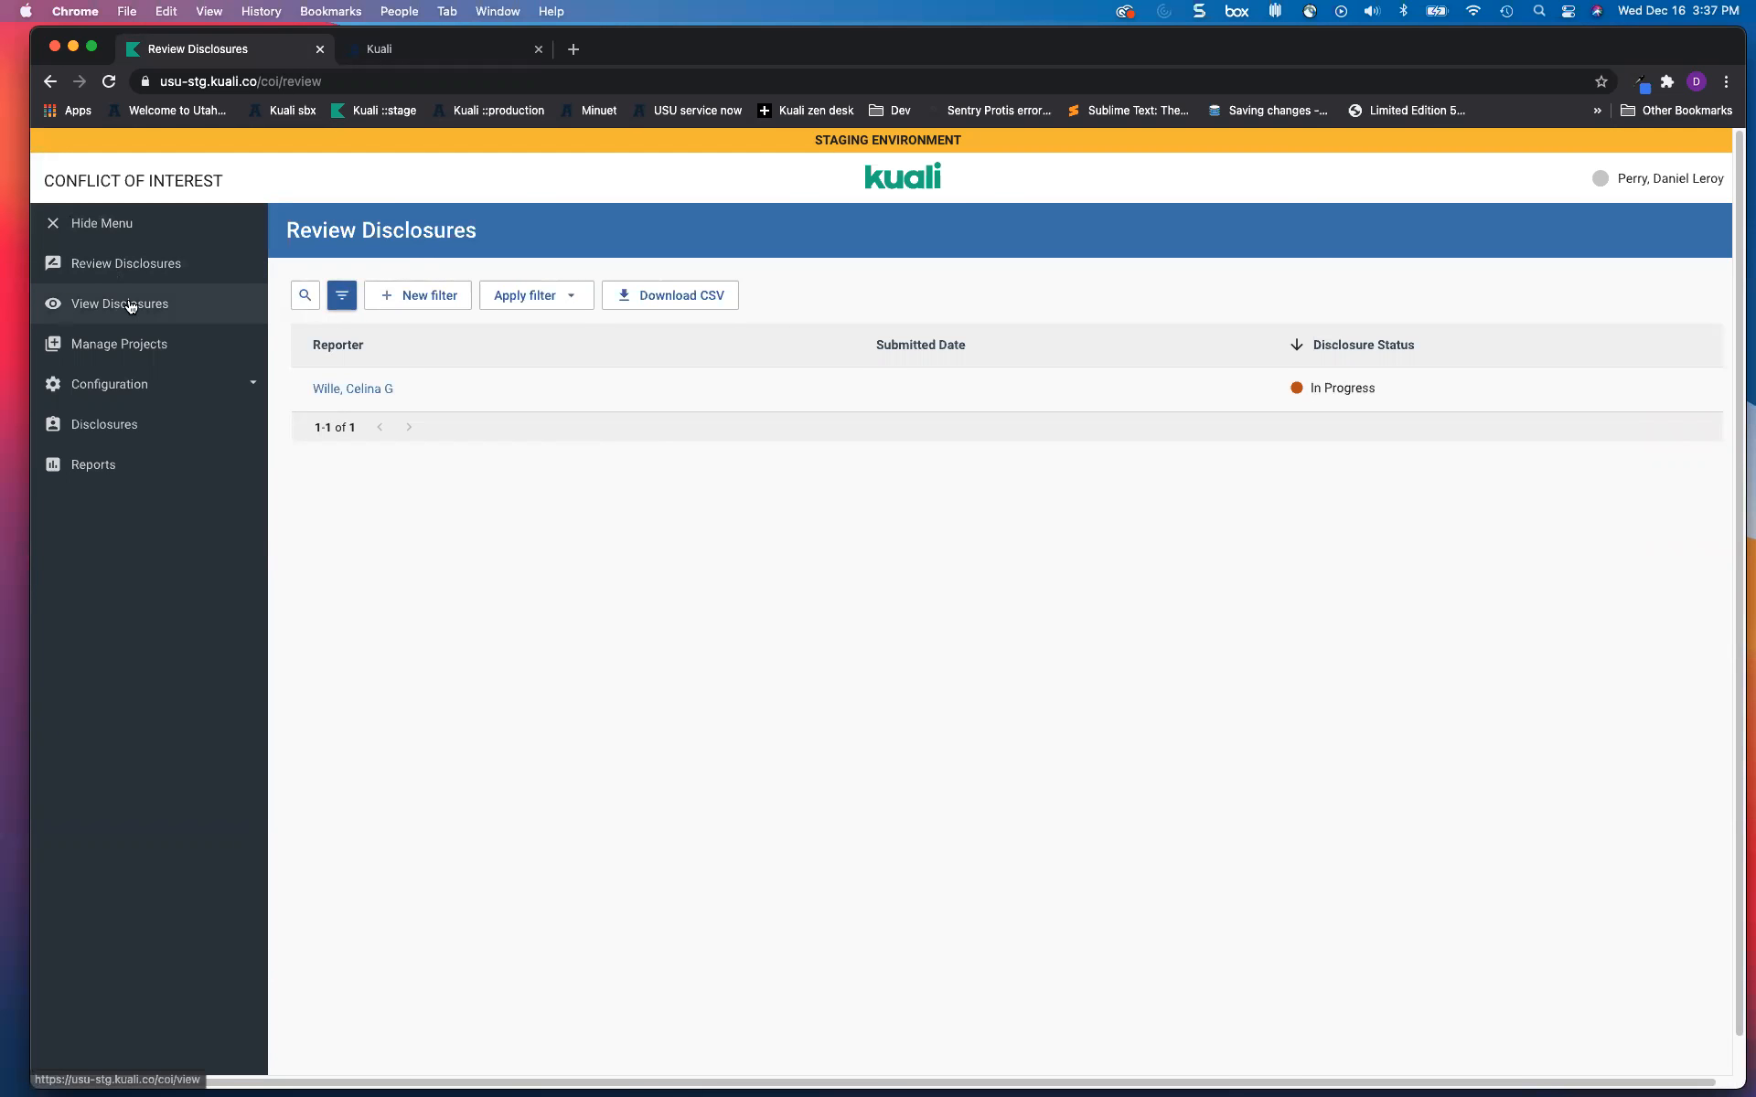
{"action": "left_click", "coordinate": [122, 427]}
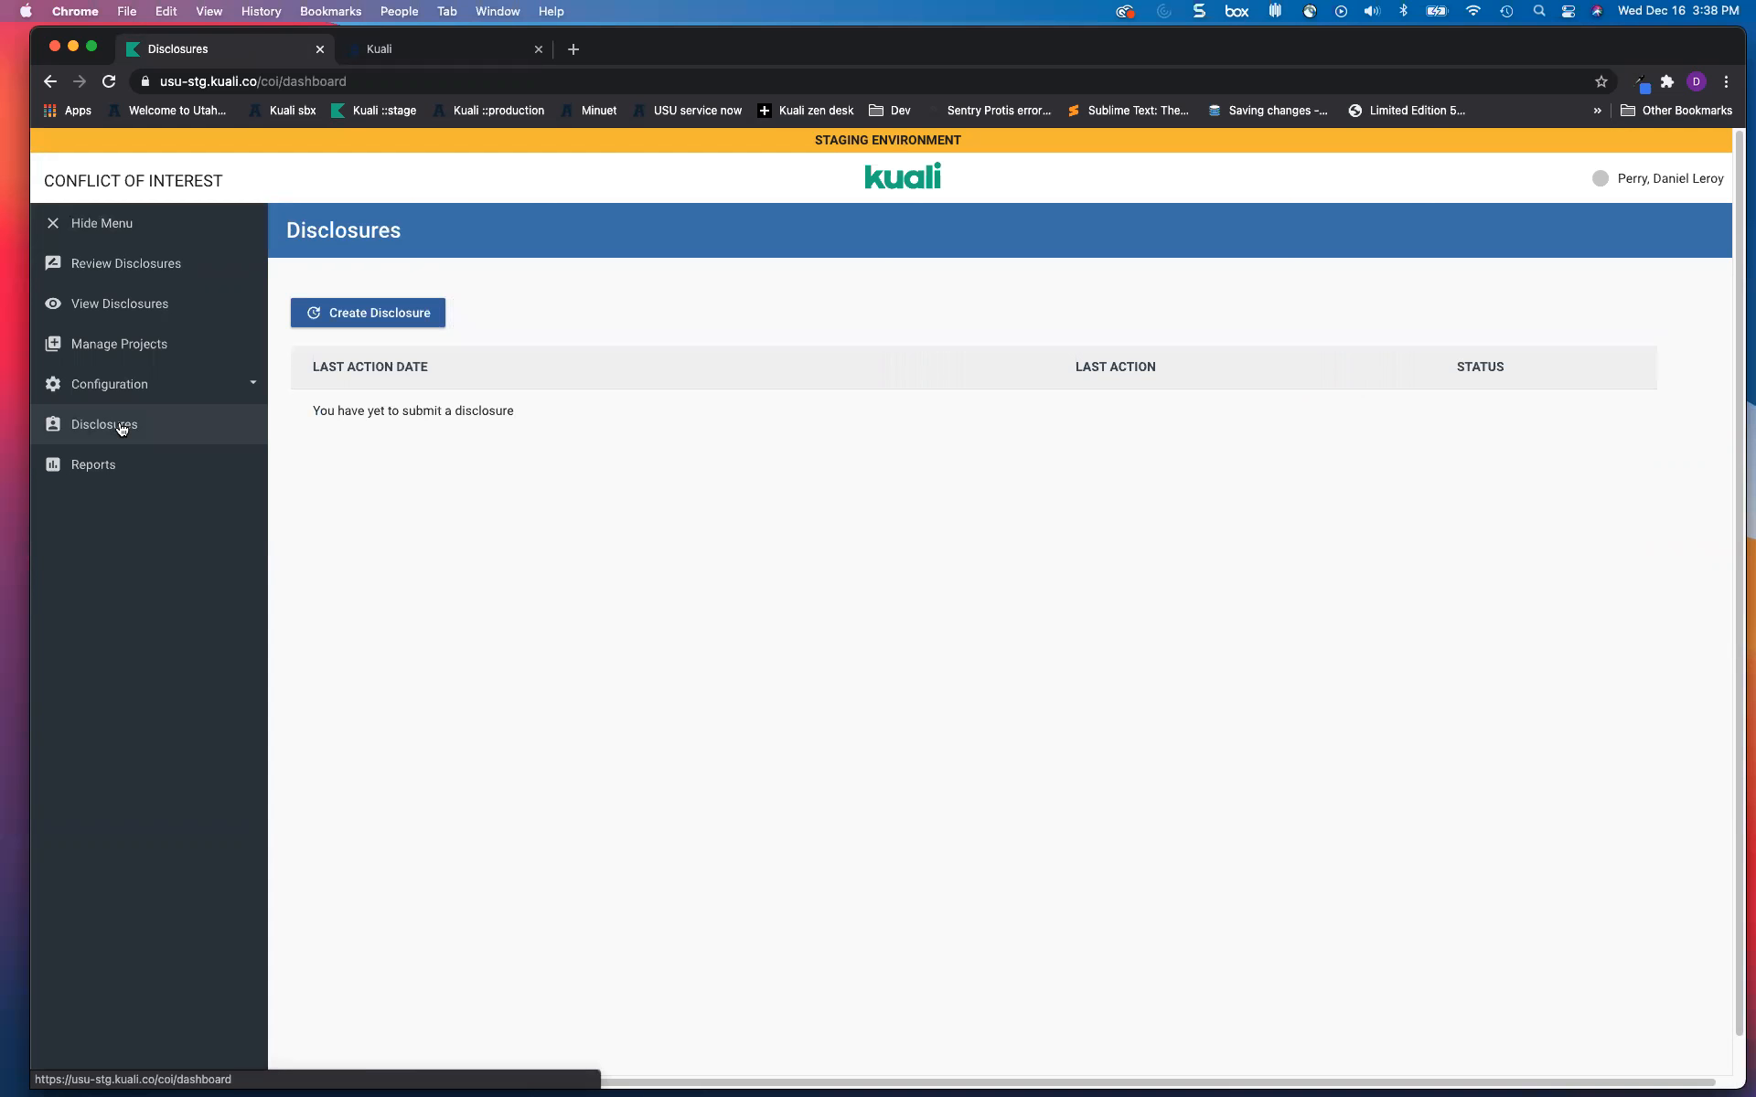
Step: Submit an annual disclosure answering No to financial interest and attachments, then return to Research Dashboard
{"action": "left_click", "coordinate": [380, 313]}
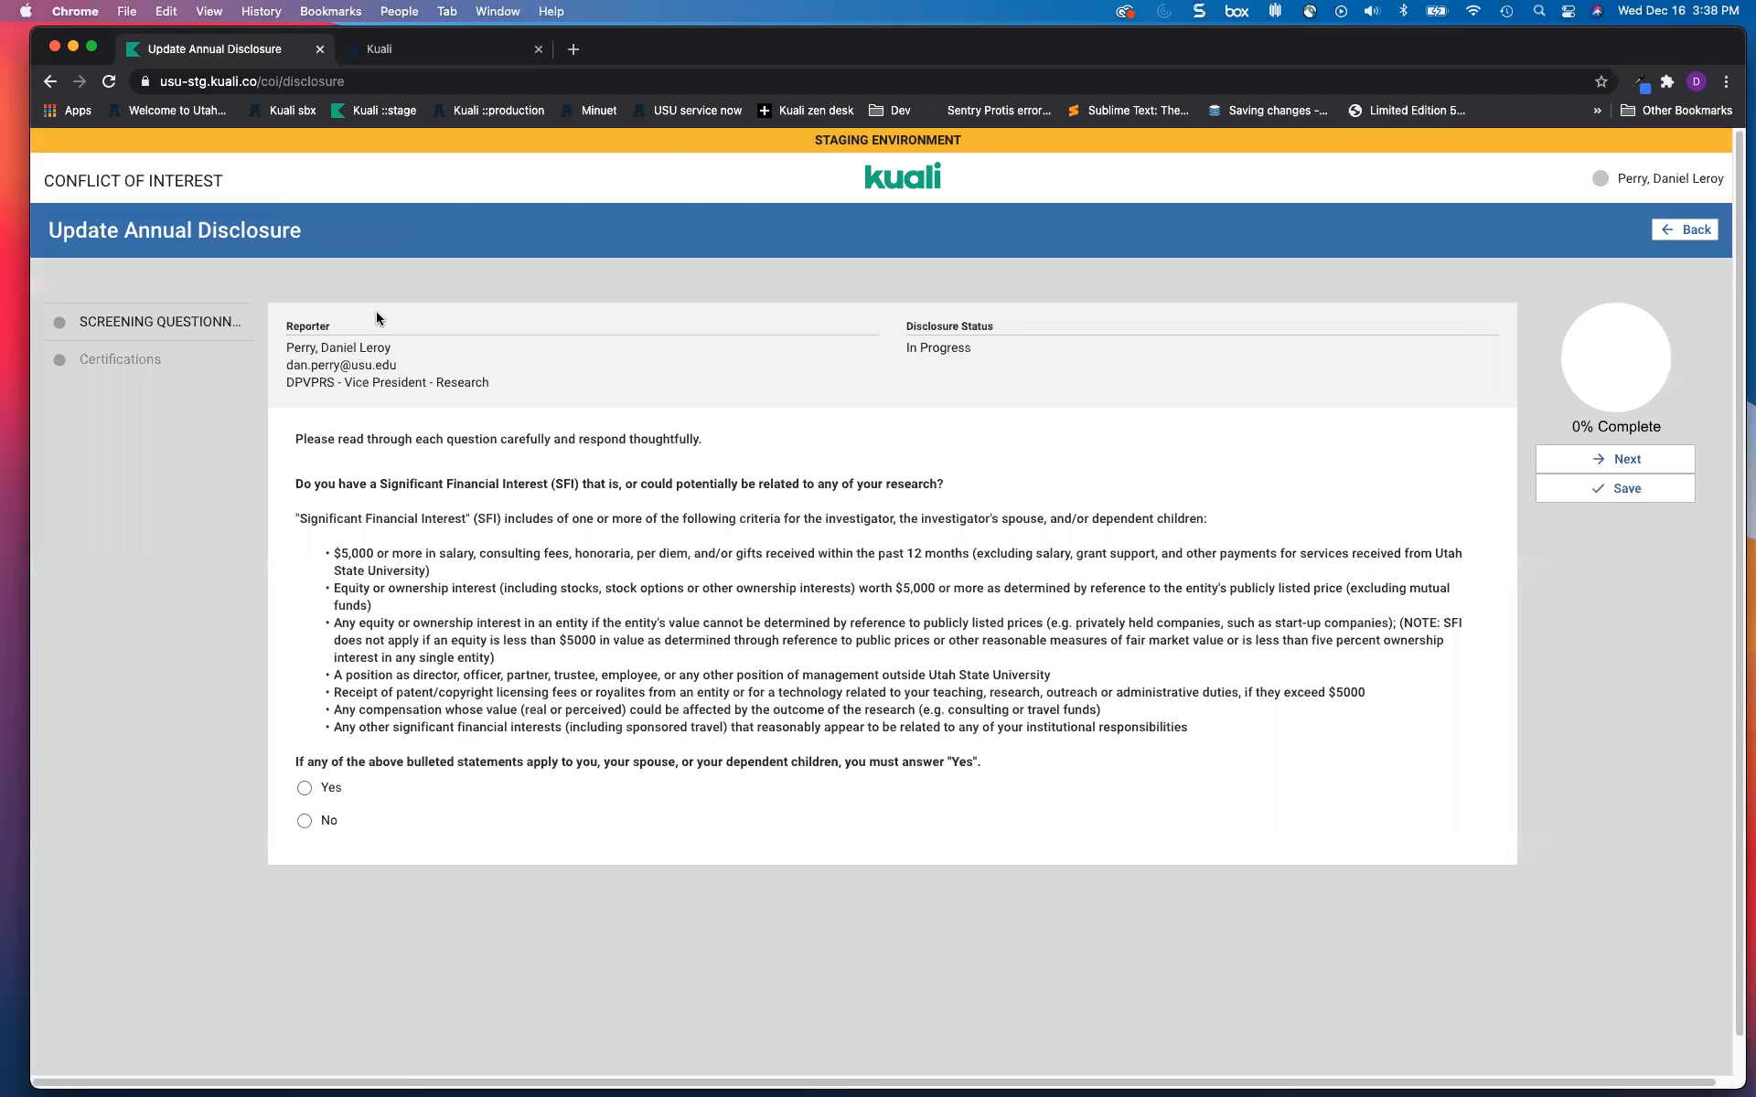
{"action": "scroll", "coordinate": [455, 847], "scroll_direction": "down", "scroll_amount": 1}
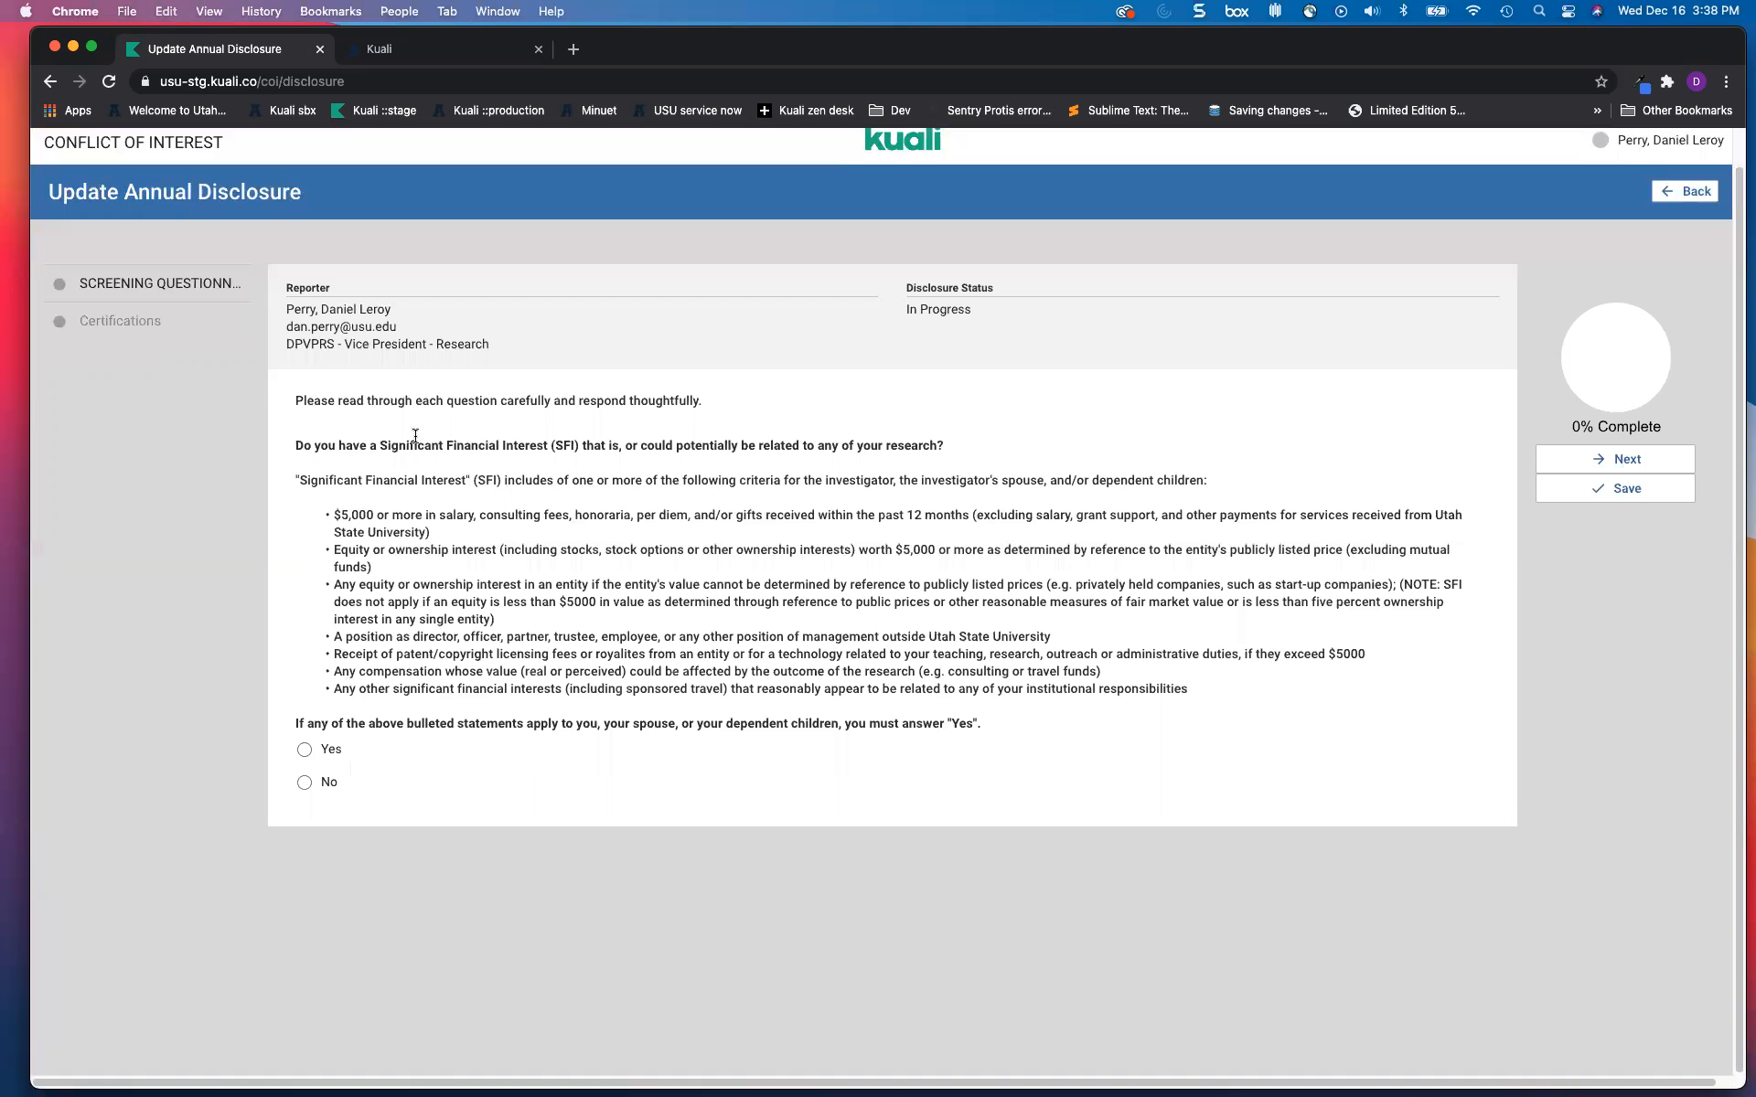
{"action": "left_click", "coordinate": [311, 754]}
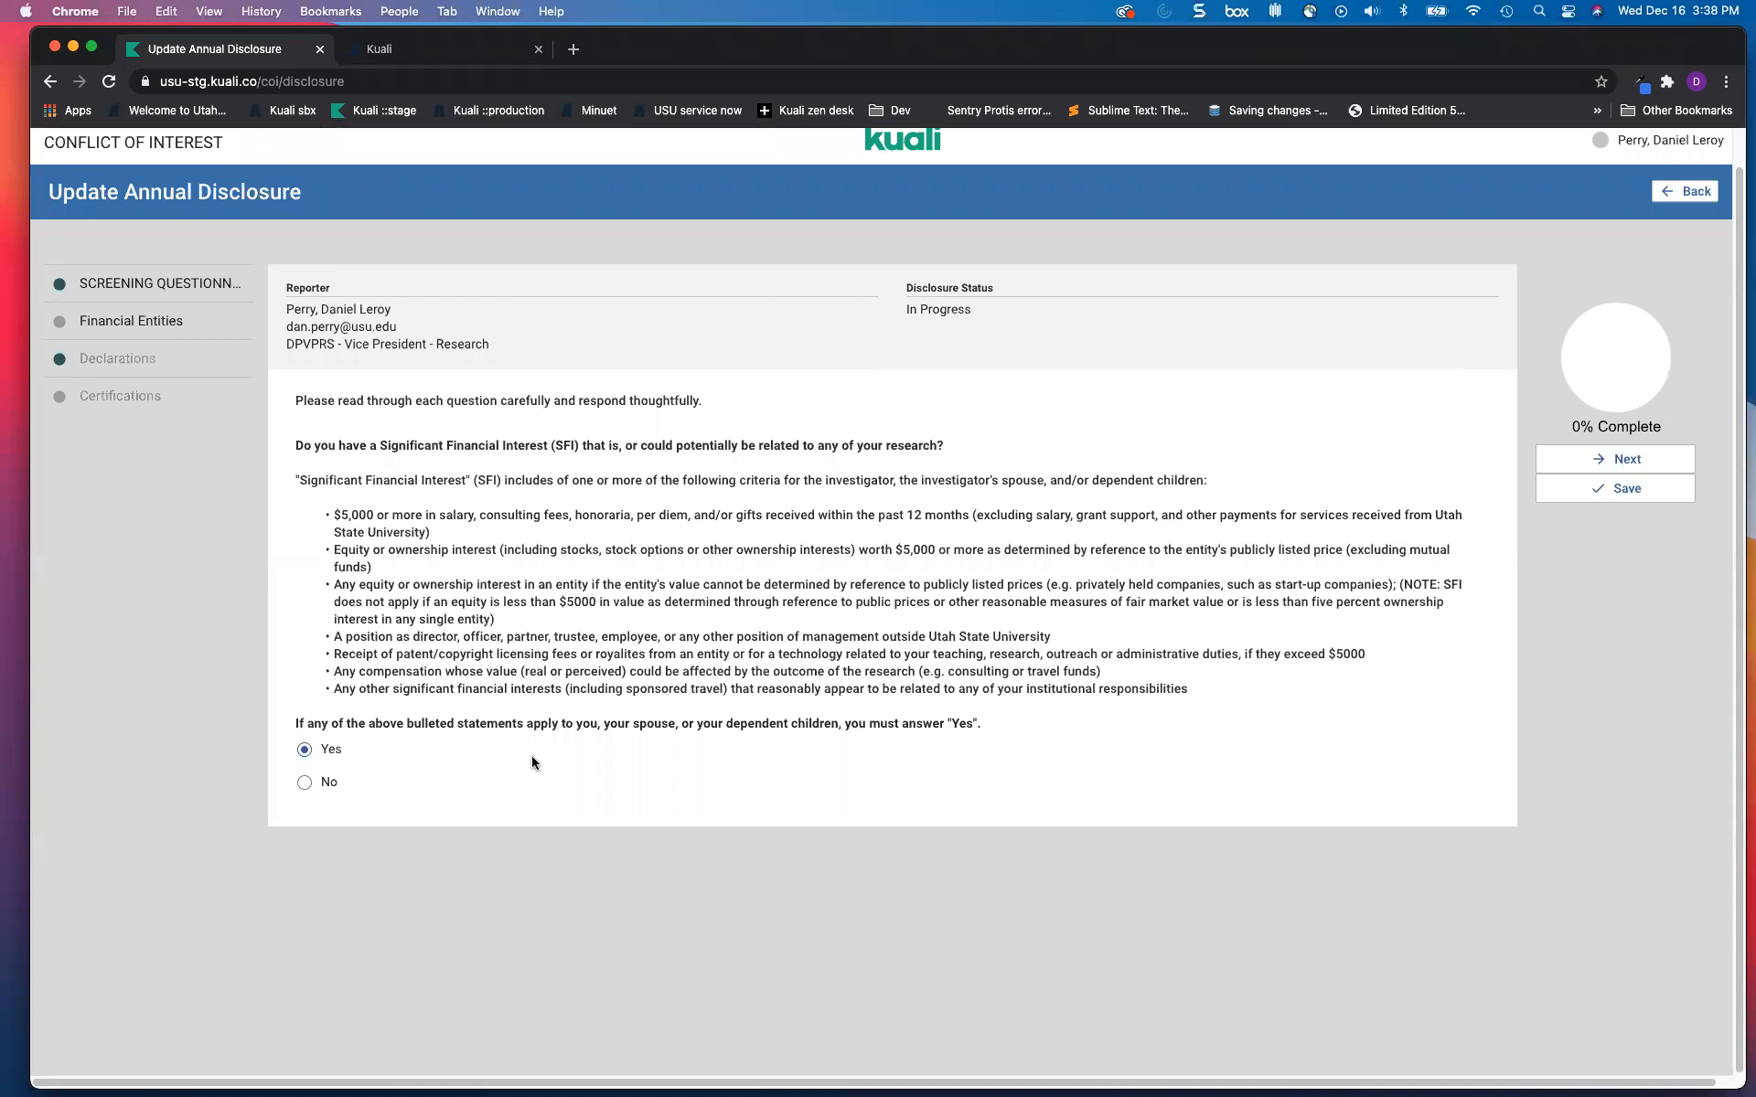
{"action": "left_click", "coordinate": [303, 782]}
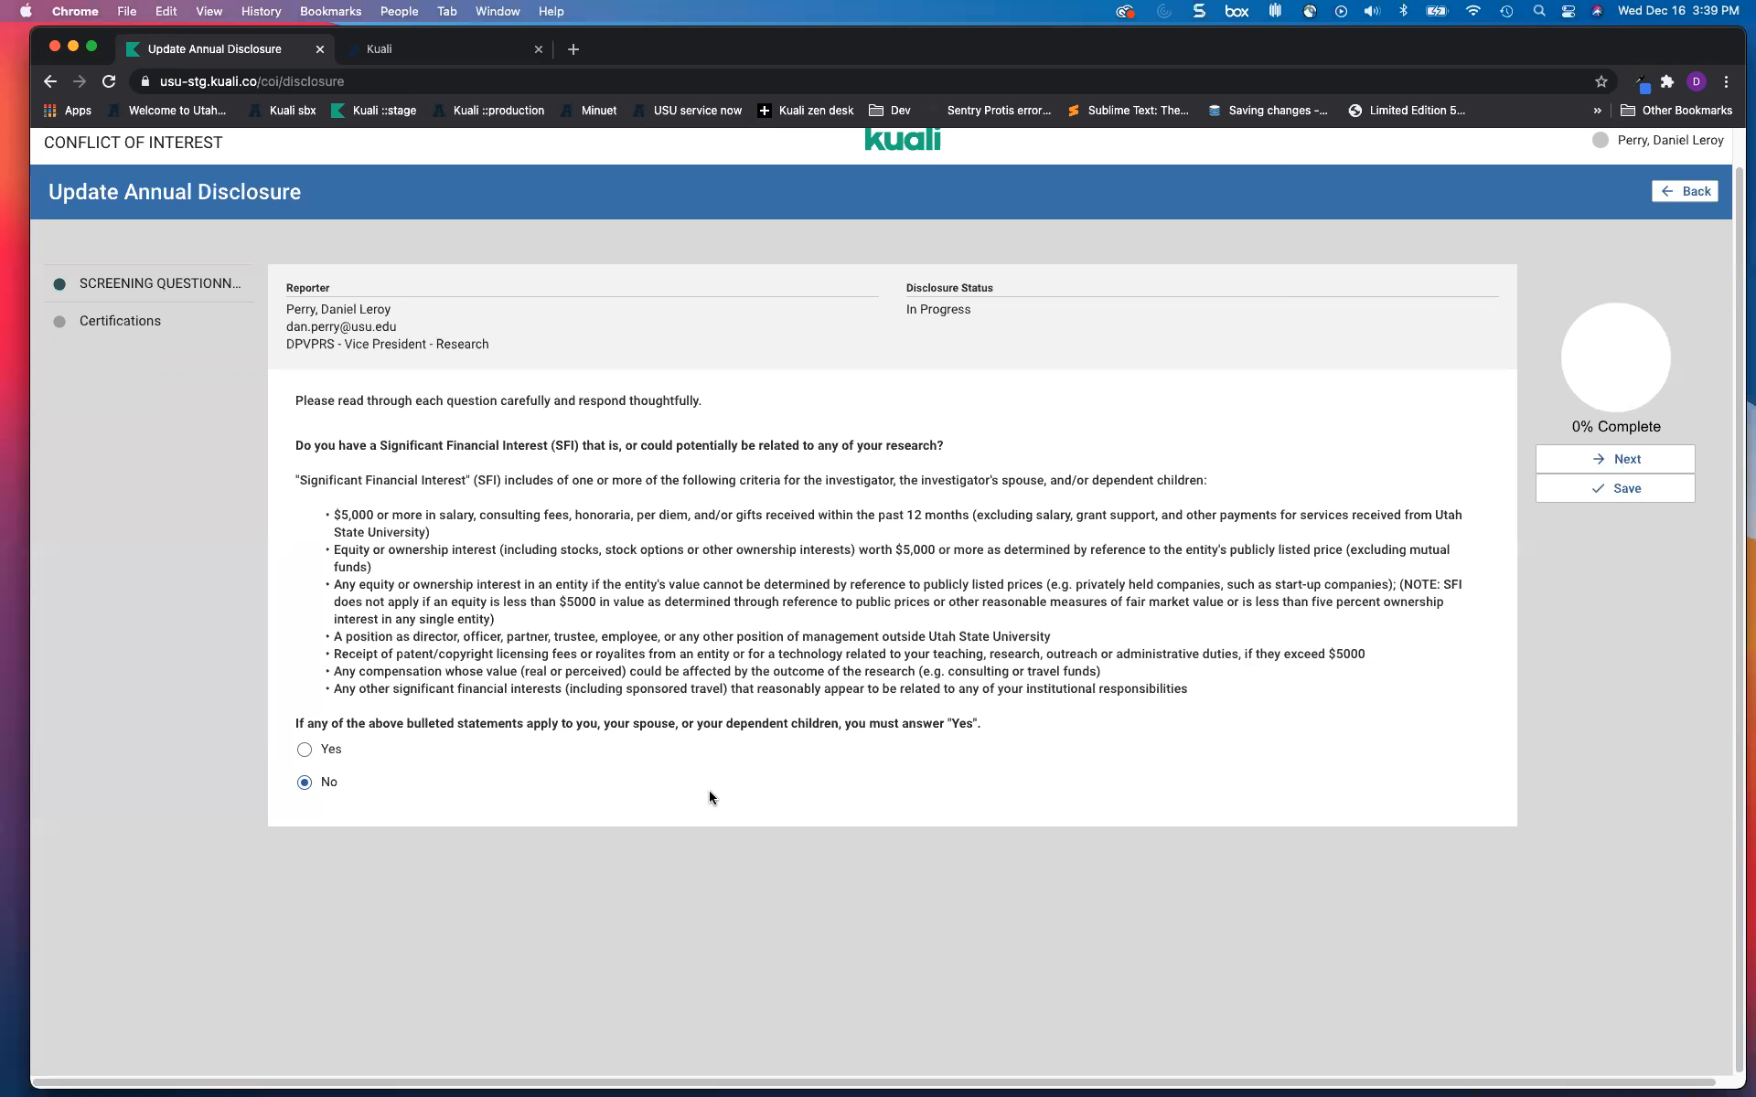
{"action": "left_click", "coordinate": [1610, 501]}
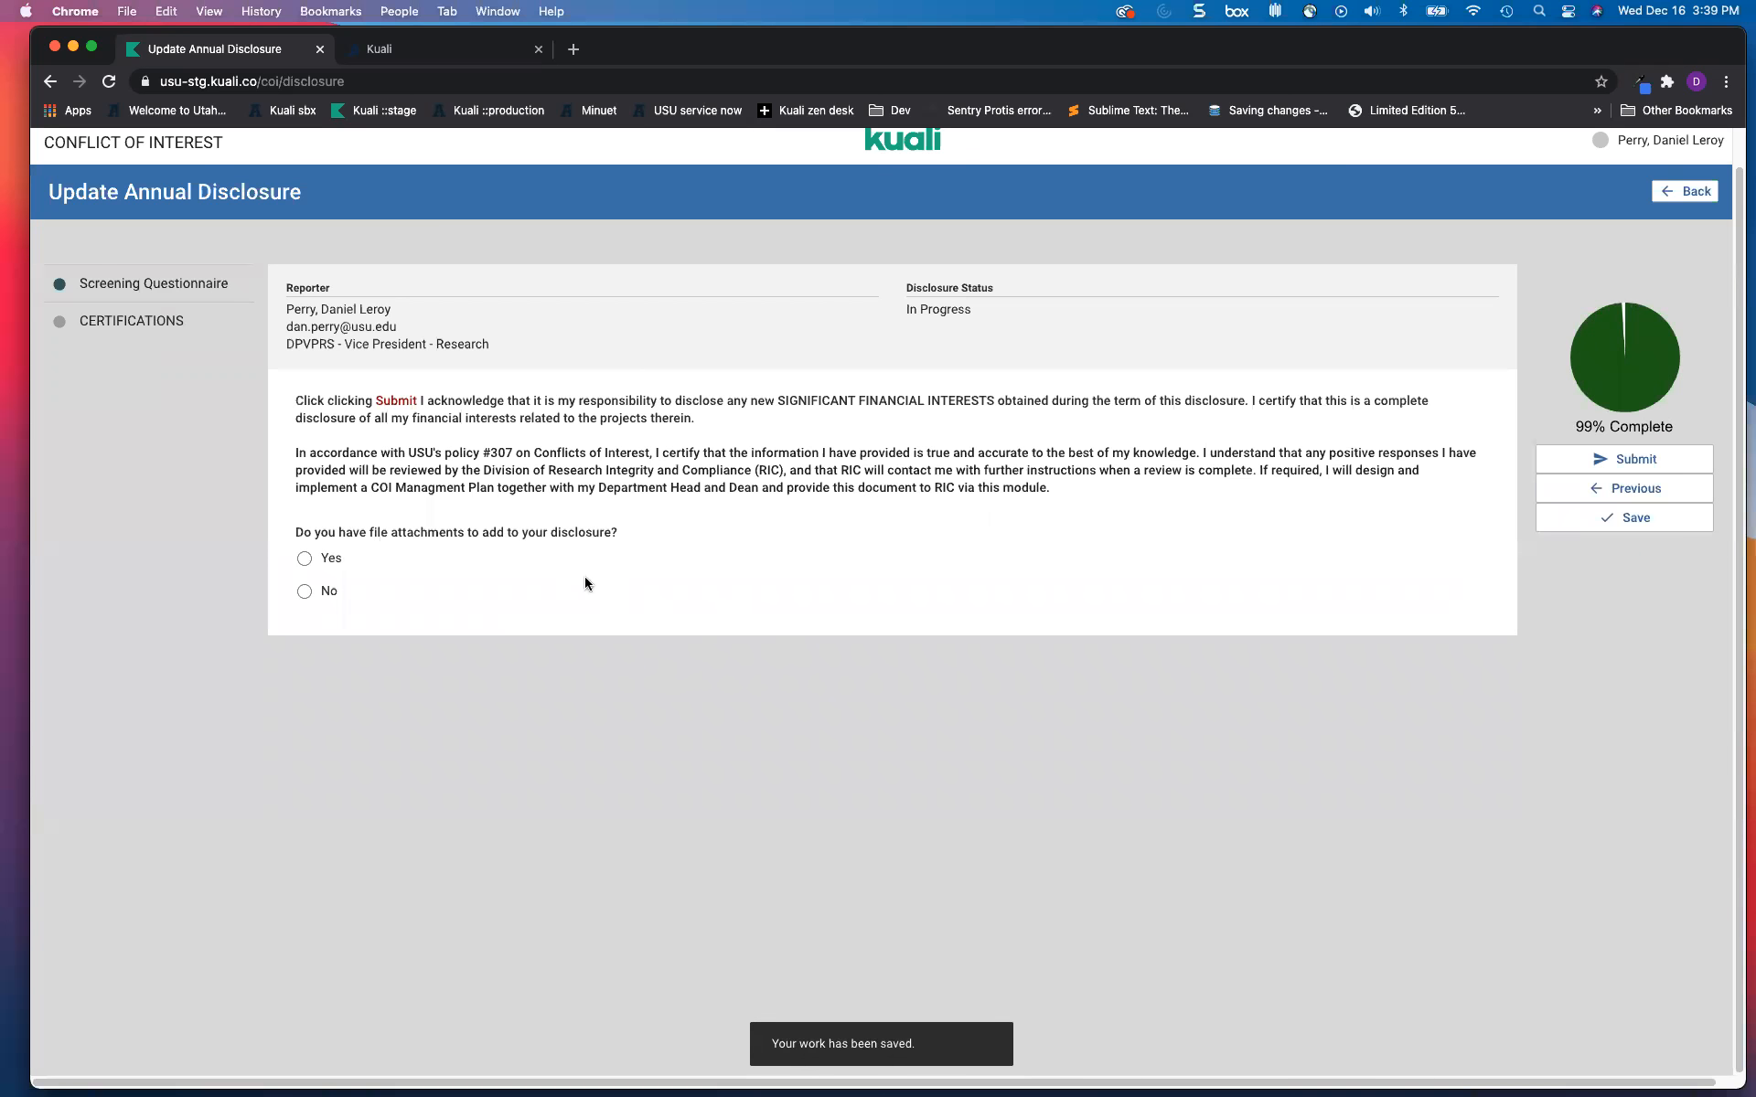
{"action": "left_click", "coordinate": [305, 591]}
{"action": "left_click", "coordinate": [1613, 460]}
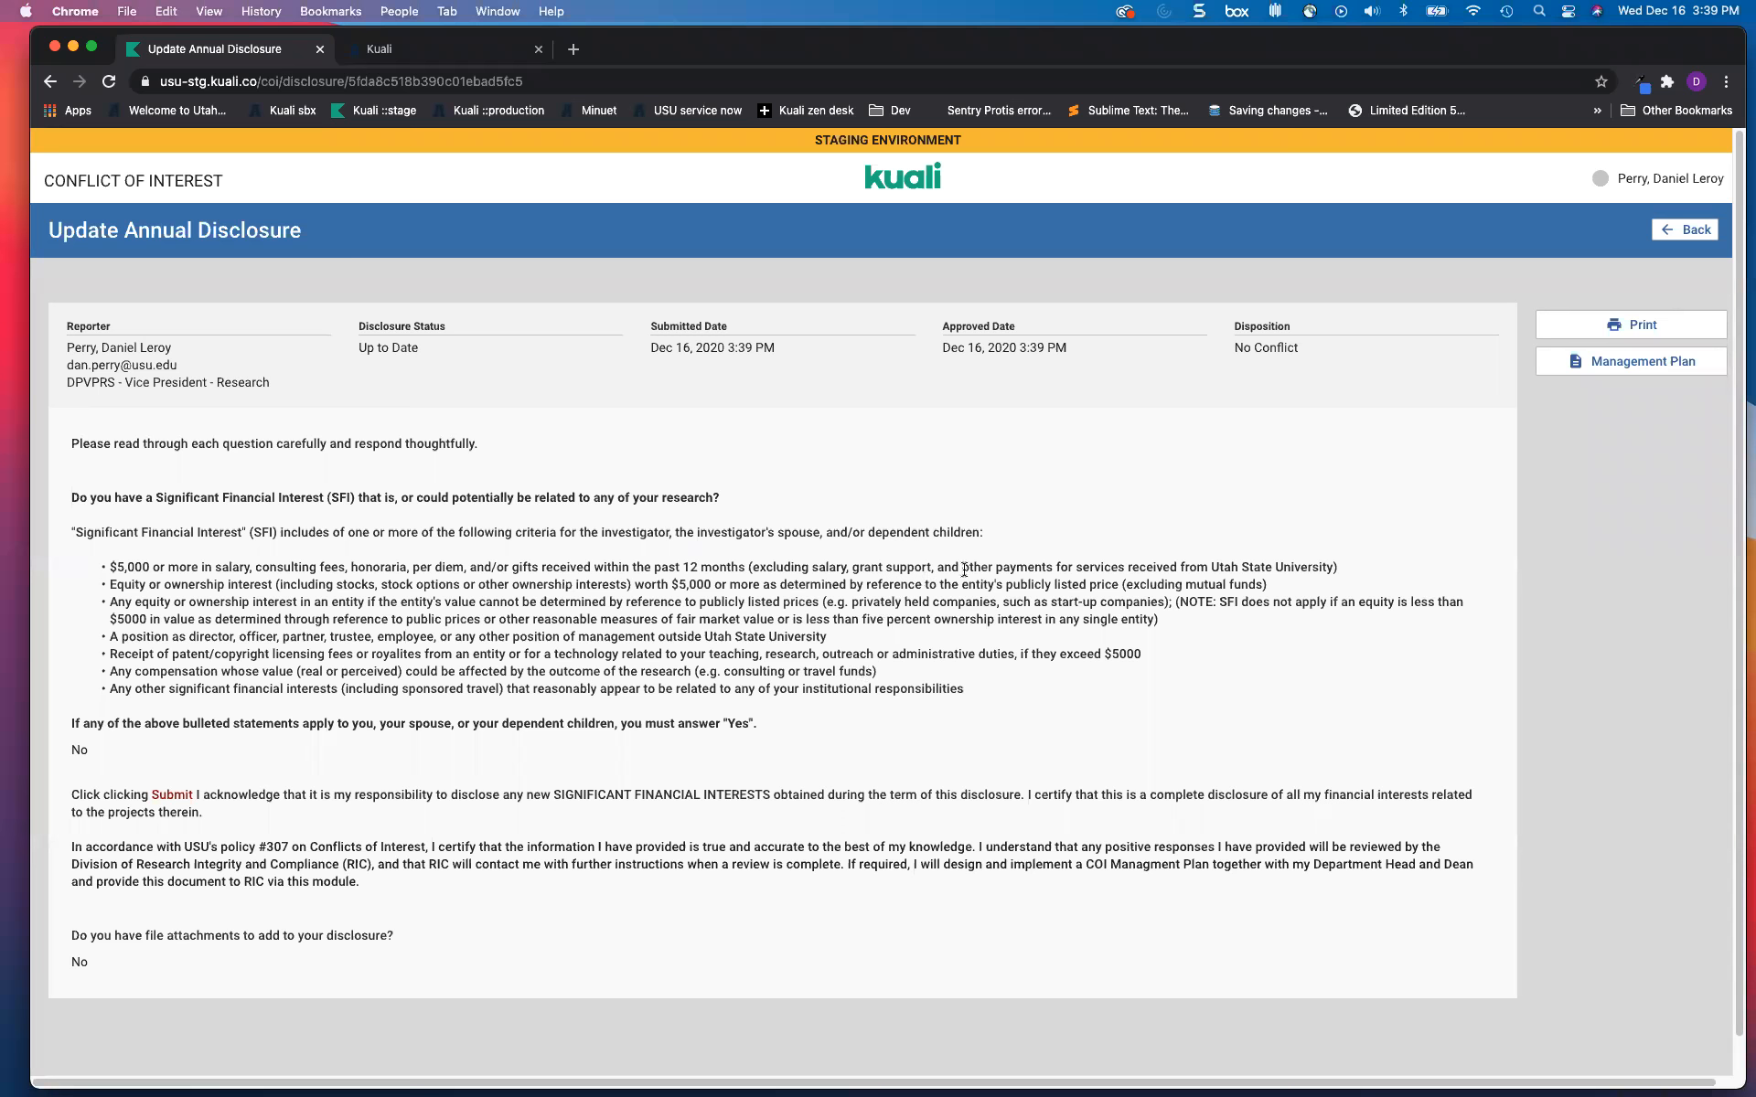
{"action": "left_click", "coordinate": [903, 185]}
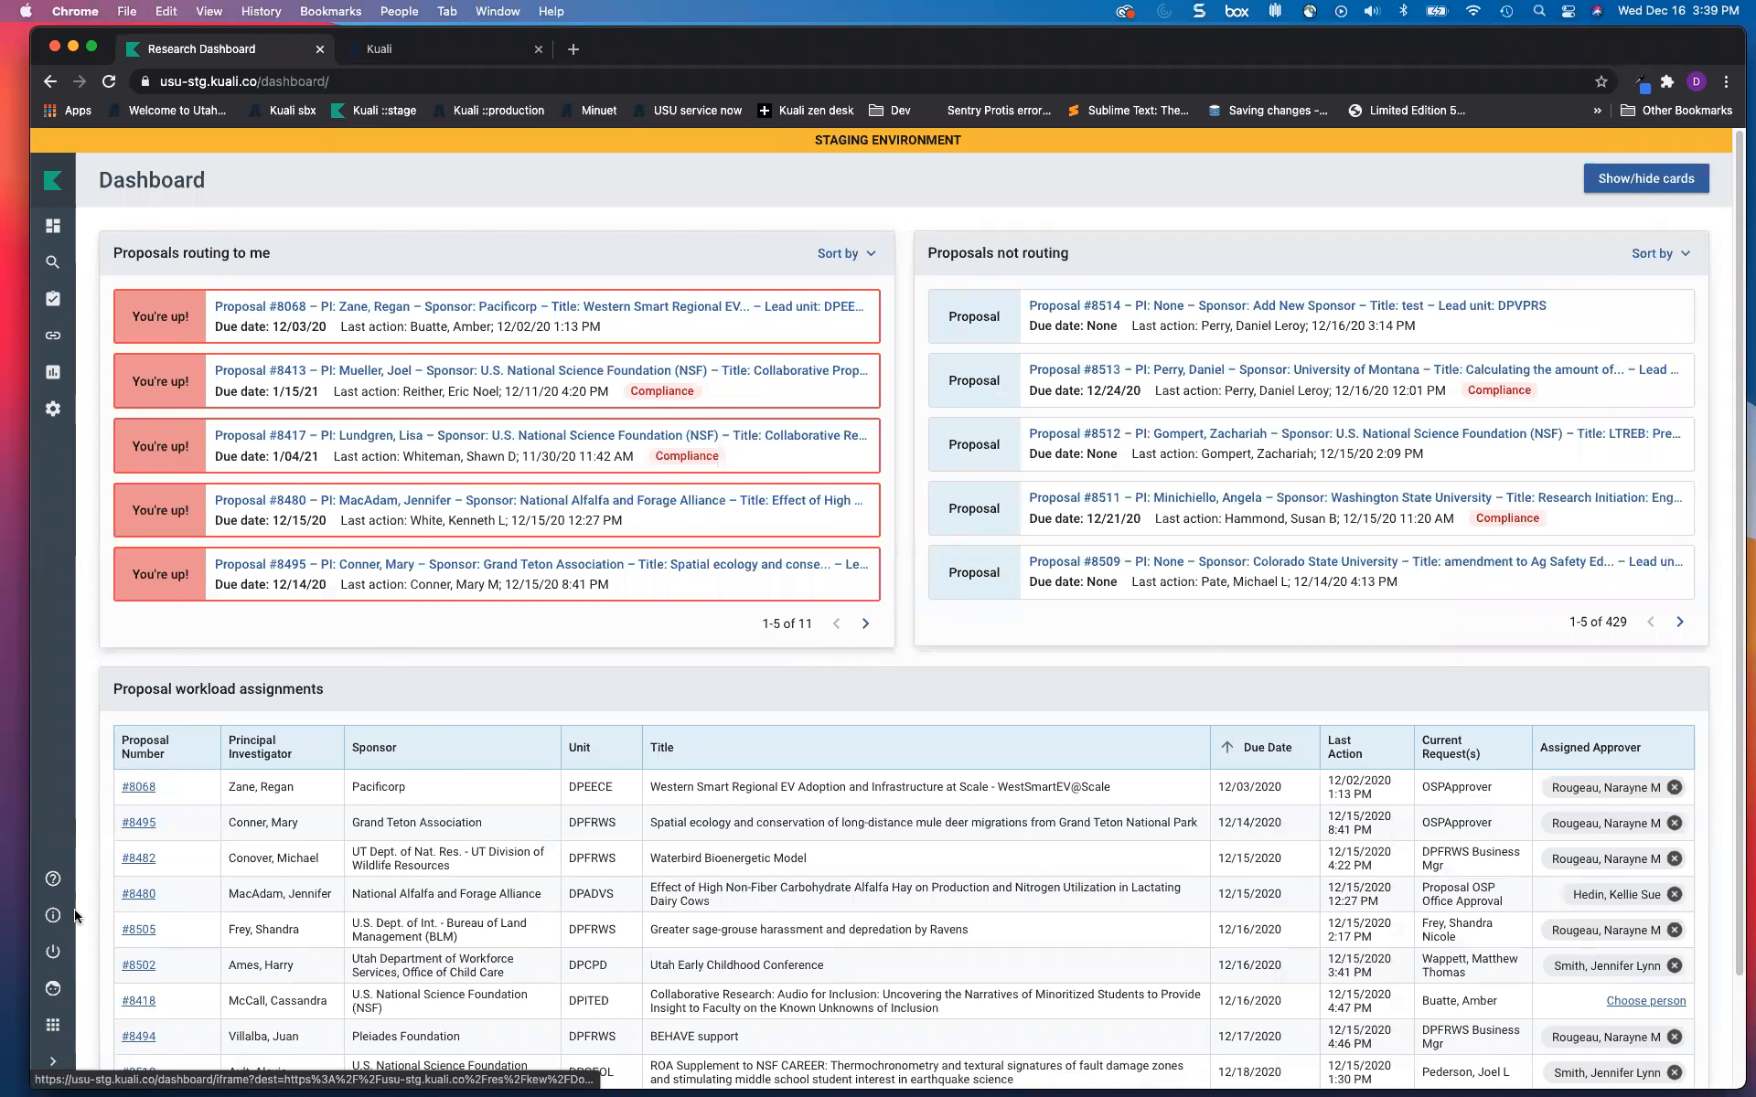
Step: Switch to Protocols and check the New Protocol type options on the Manage Protocols list
{"action": "left_click", "coordinate": [53, 1027]}
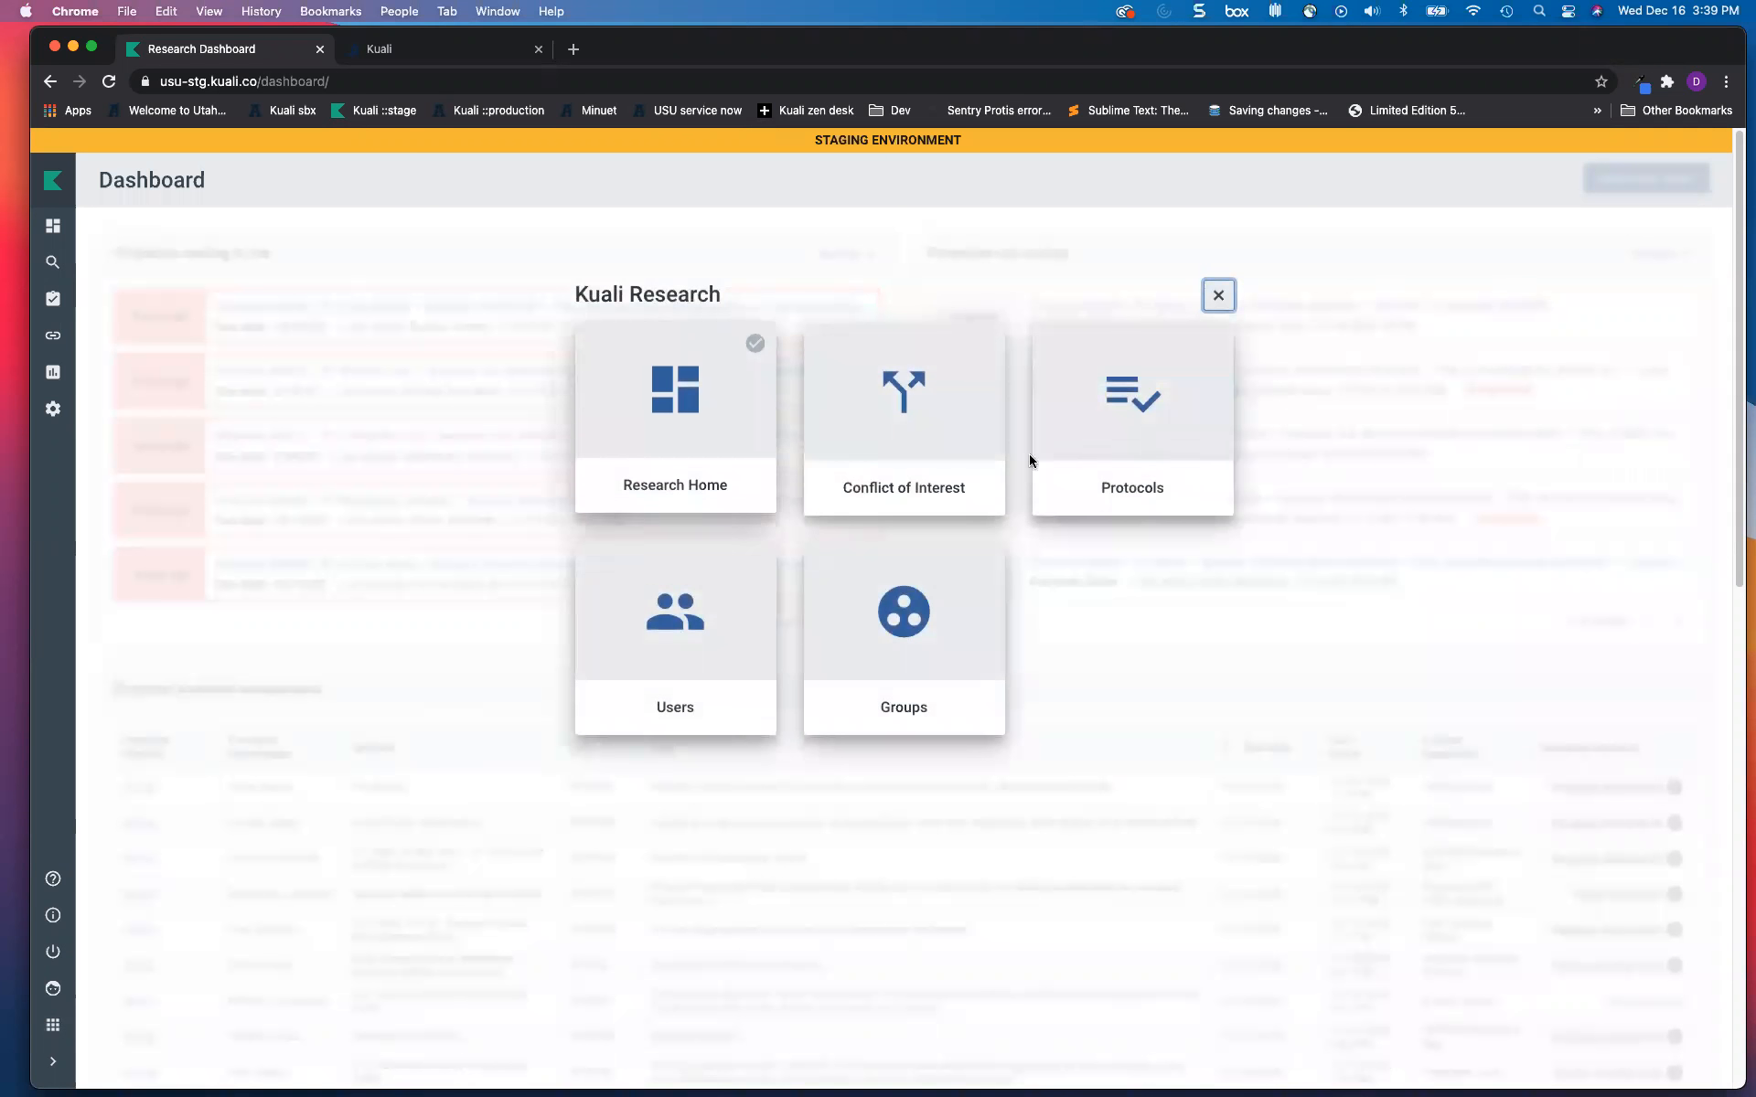
{"action": "left_click", "coordinate": [1109, 397]}
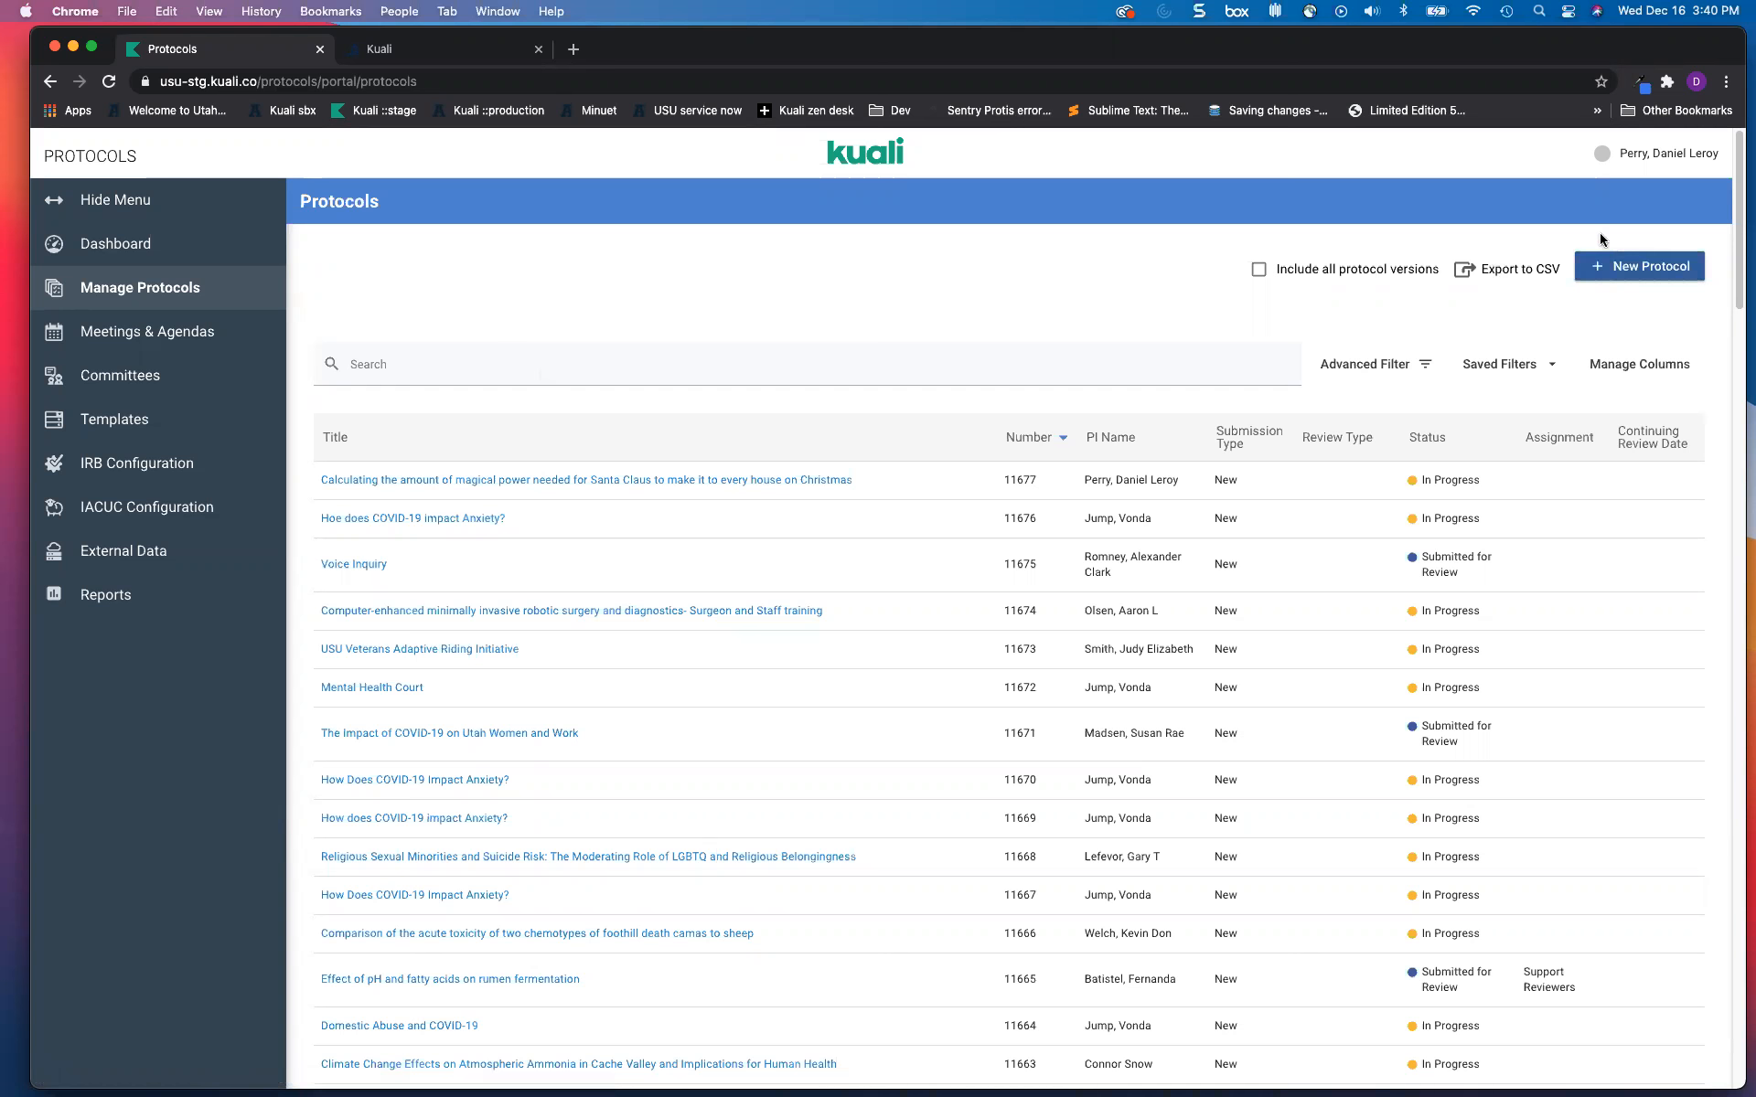
{"action": "left_click", "coordinate": [1620, 265]}
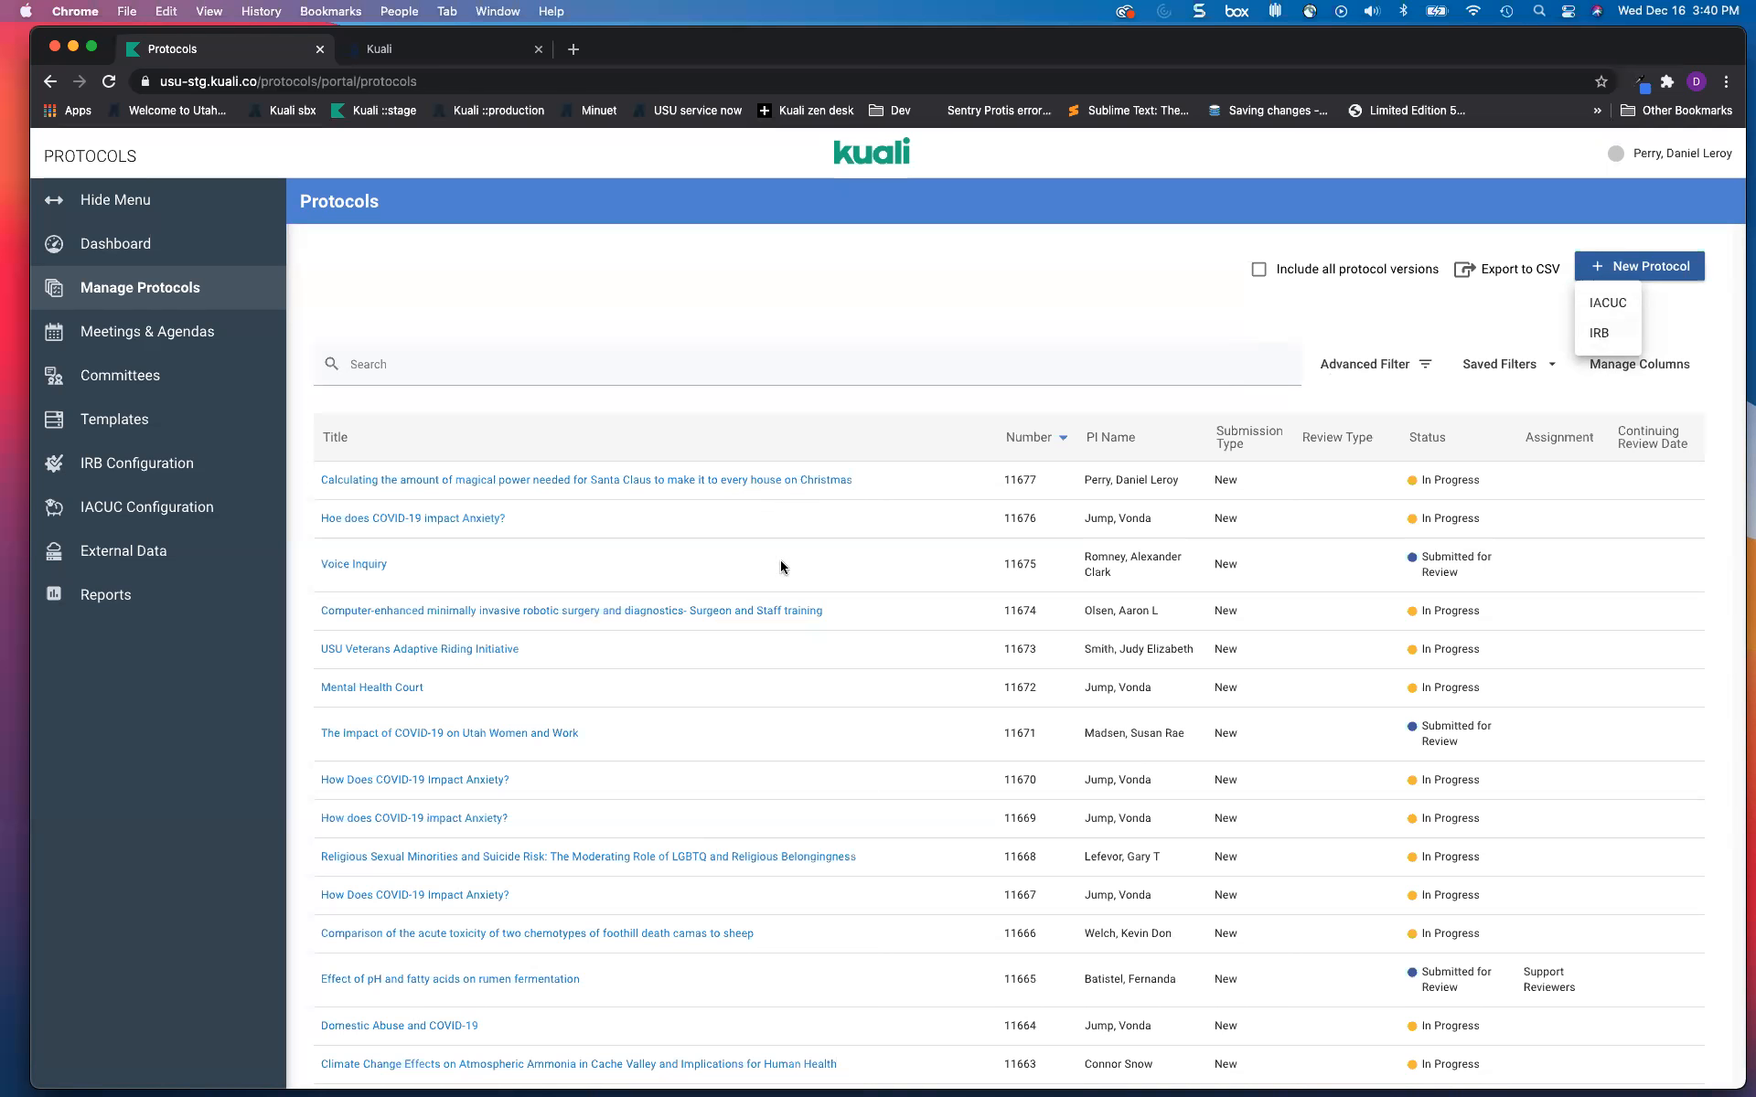
{"action": "left_click", "coordinate": [667, 476]}
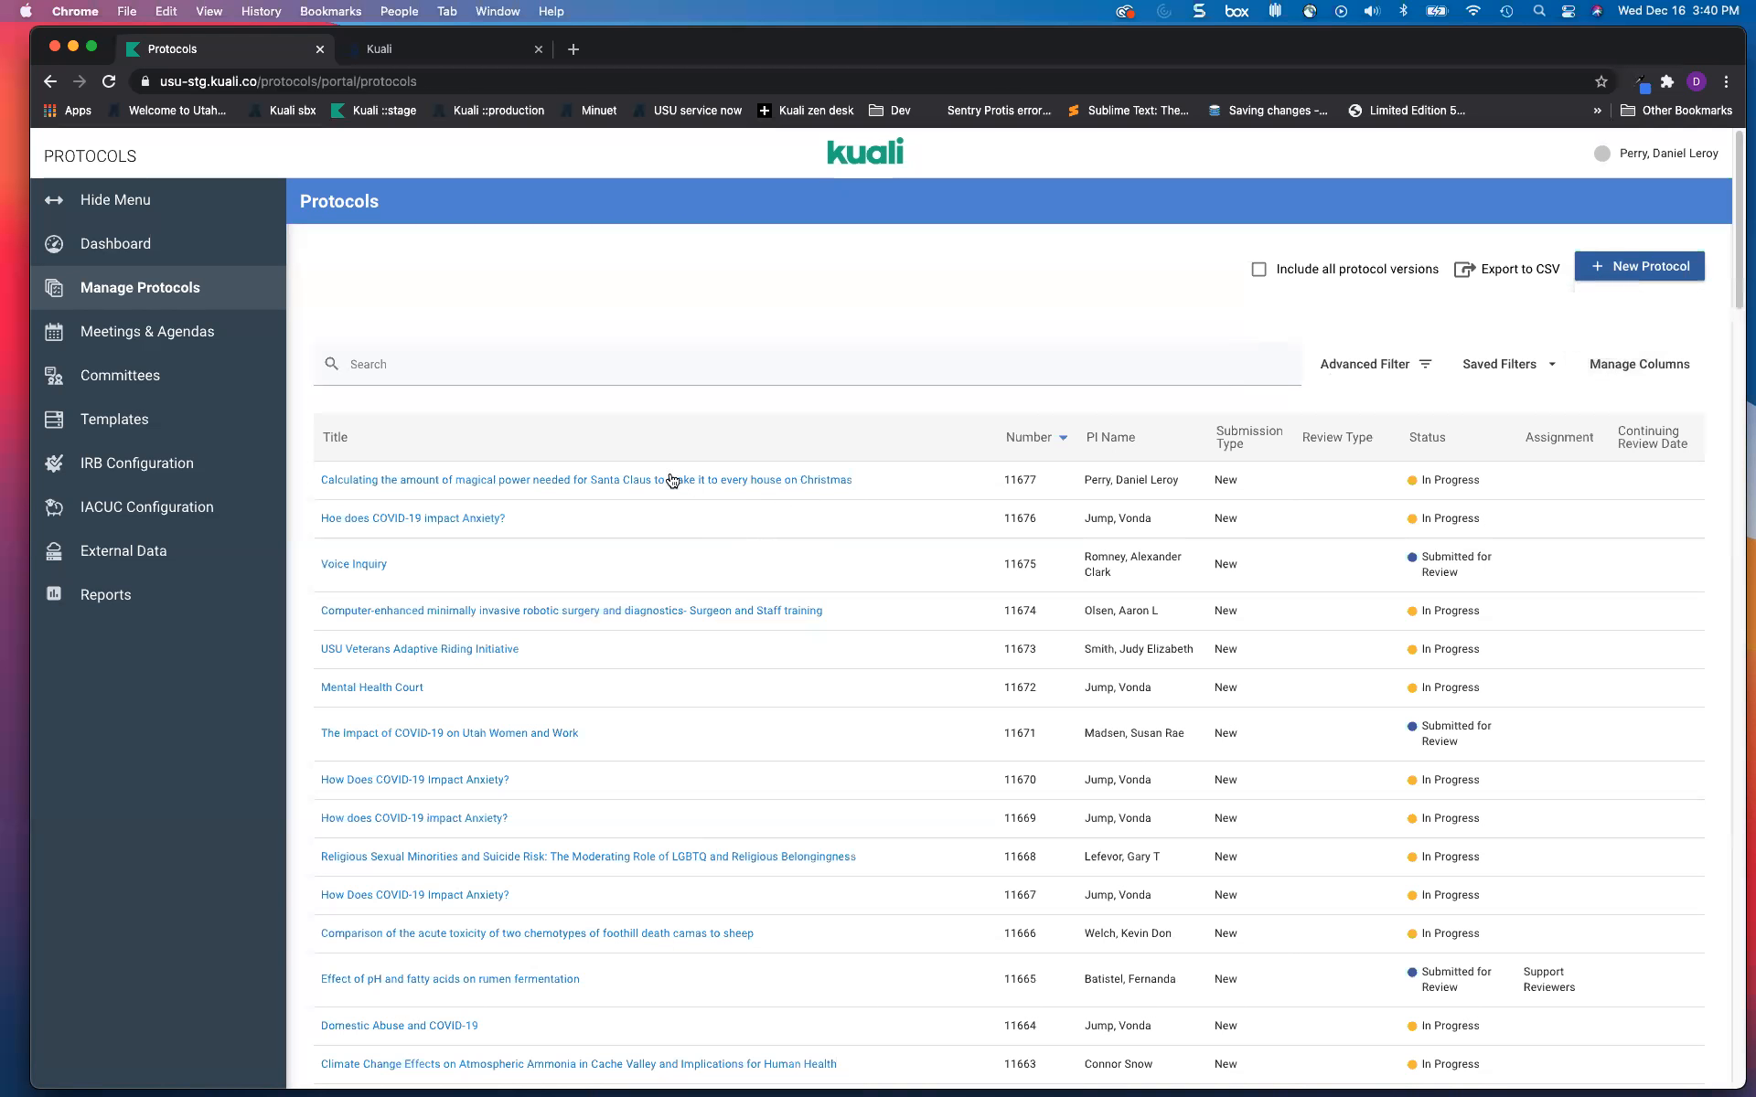
Step: Open protocol 11677 and scroll down to its funding source number field
{"action": "left_click", "coordinate": [546, 484]}
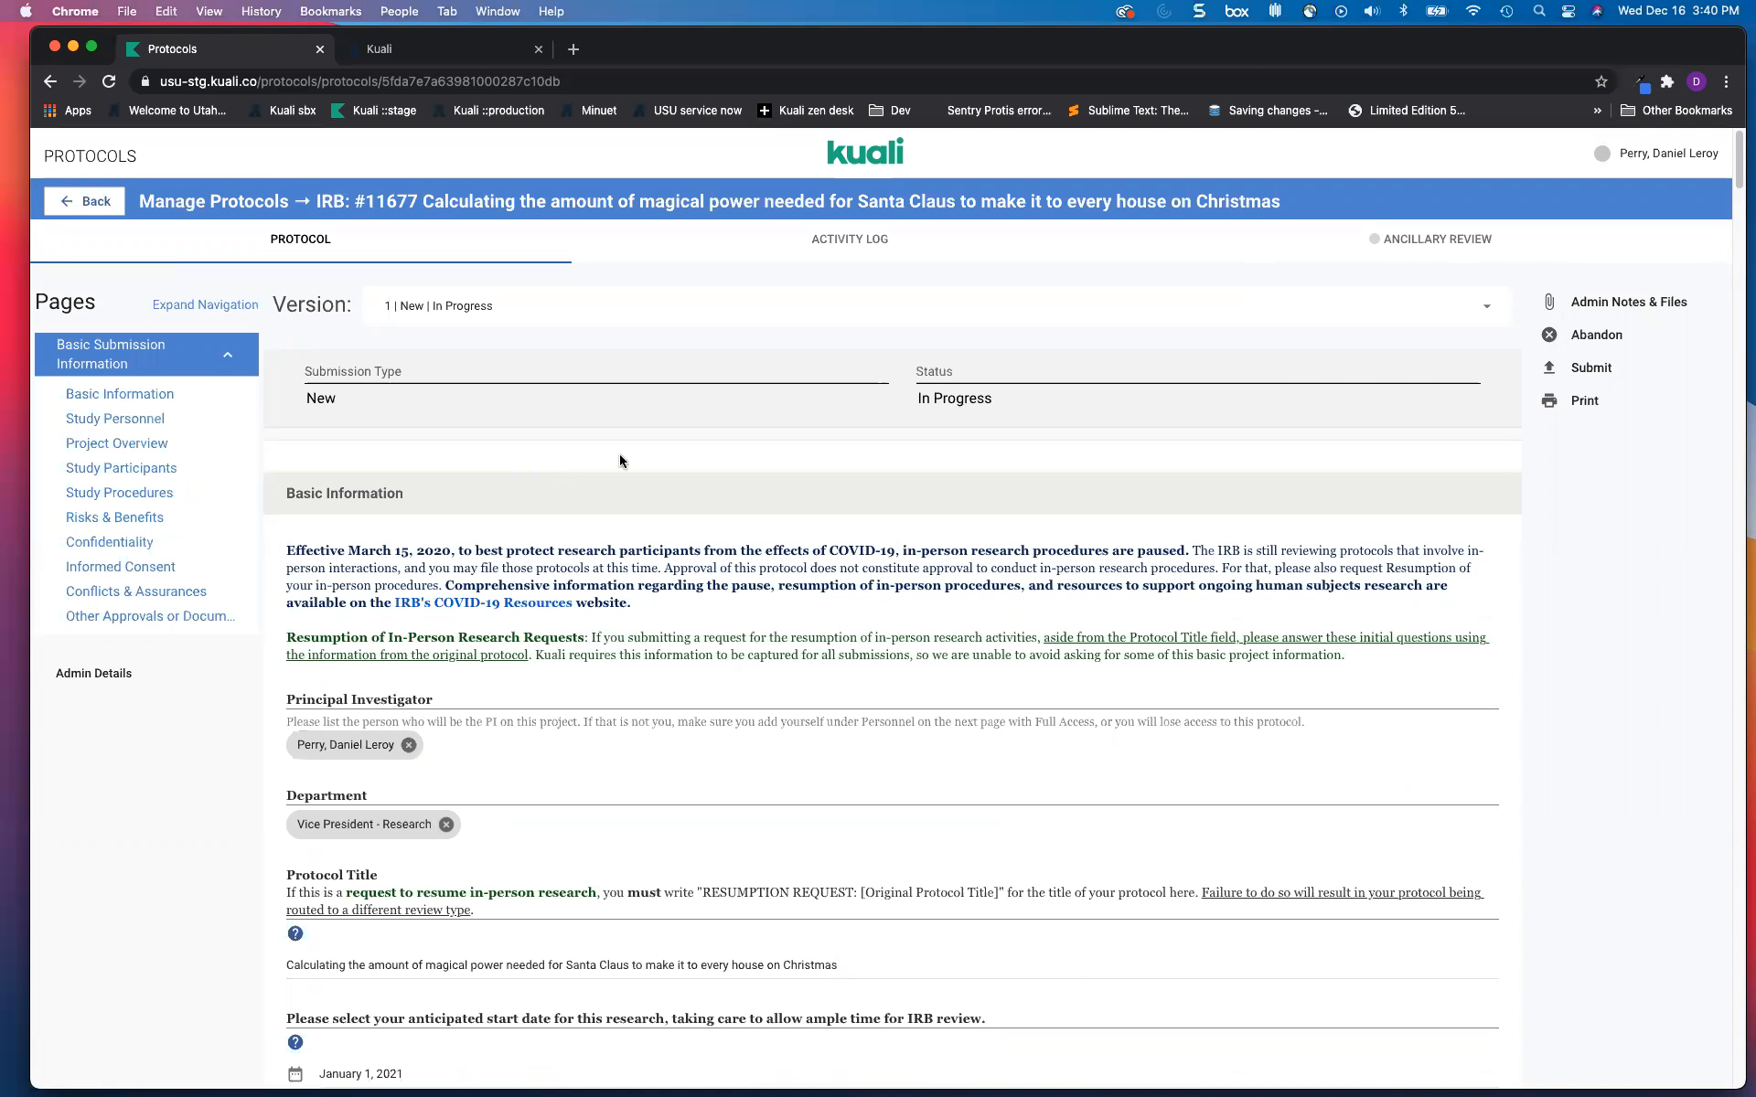
{"action": "scroll", "coordinate": [613, 509], "scroll_direction": "down", "scroll_amount": 1}
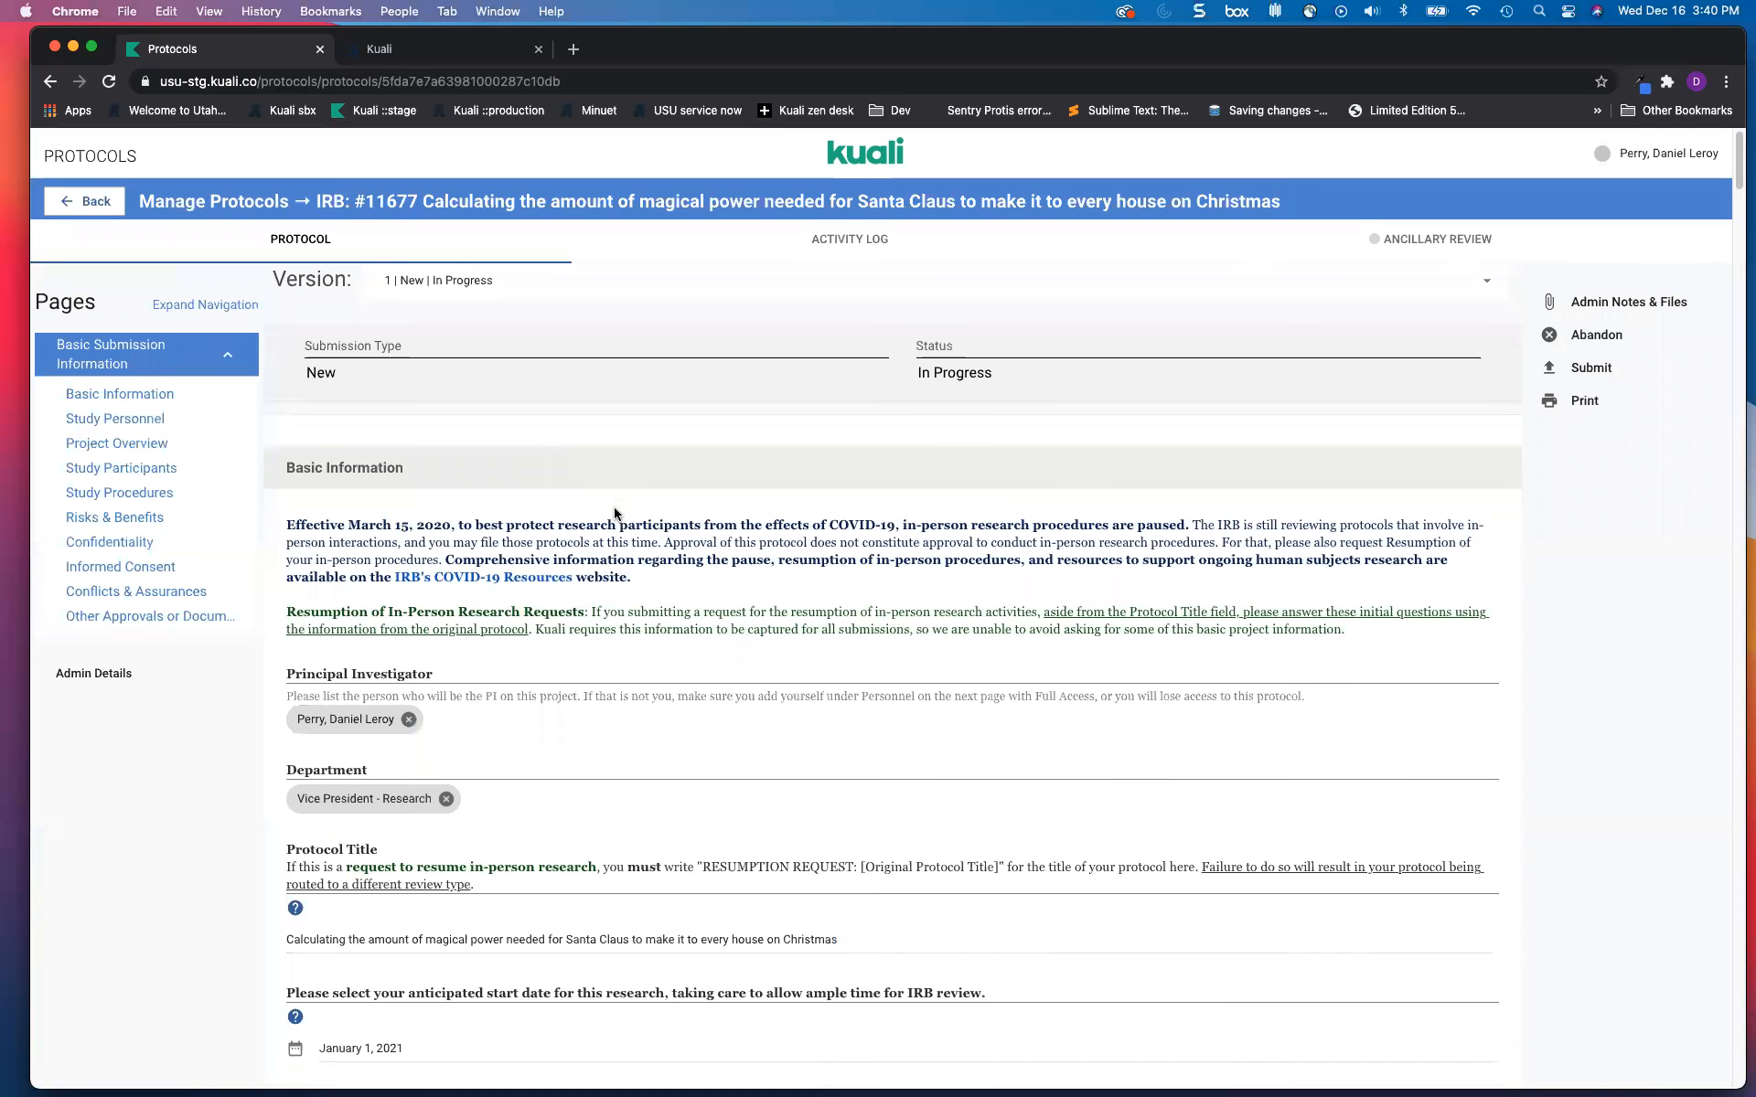
{"action": "scroll", "coordinate": [615, 514], "scroll_direction": "down", "scroll_amount": 5}
{"action": "scroll", "coordinate": [565, 531], "scroll_direction": "down", "scroll_amount": 1}
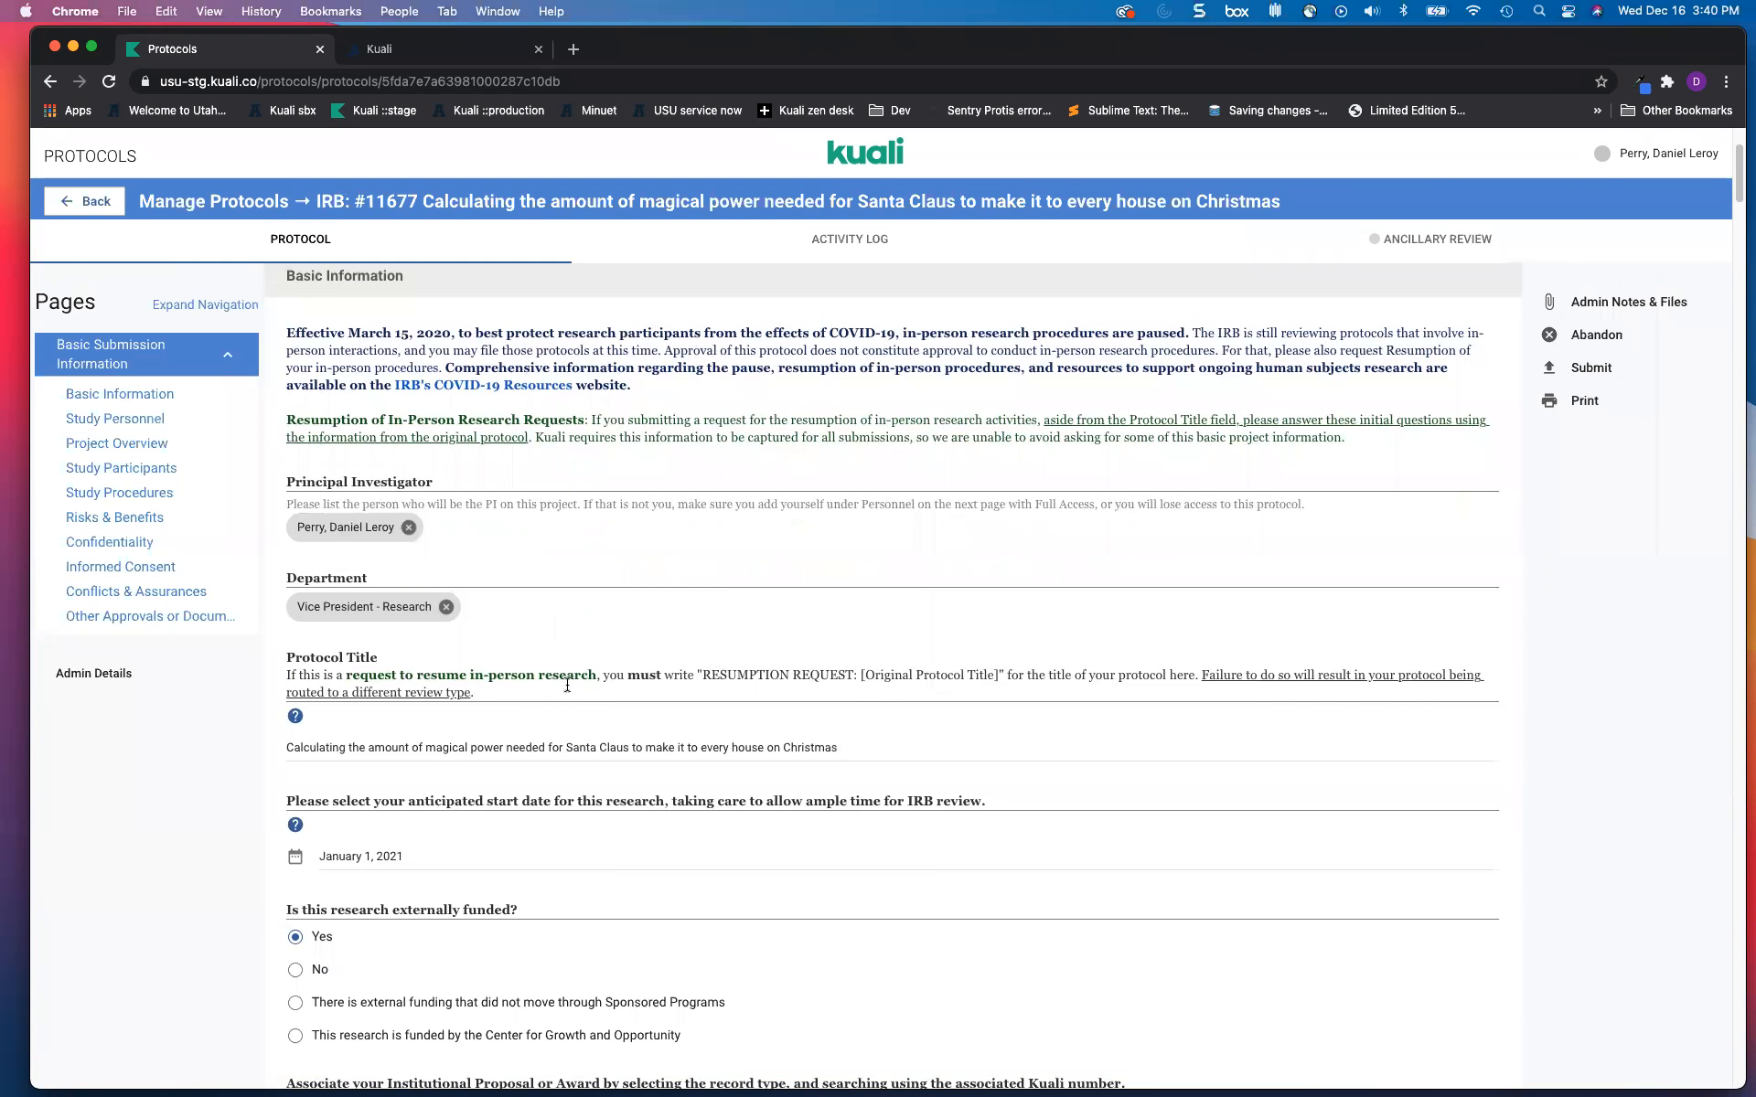
{"action": "left_click_drag", "start_coordinate": [955, 744], "coordinate": [744, 745]}
{"action": "scroll", "coordinate": [777, 677], "scroll_direction": "down", "scroll_amount": 3}
{"action": "scroll", "coordinate": [704, 654], "scroll_direction": "down", "scroll_amount": 5}
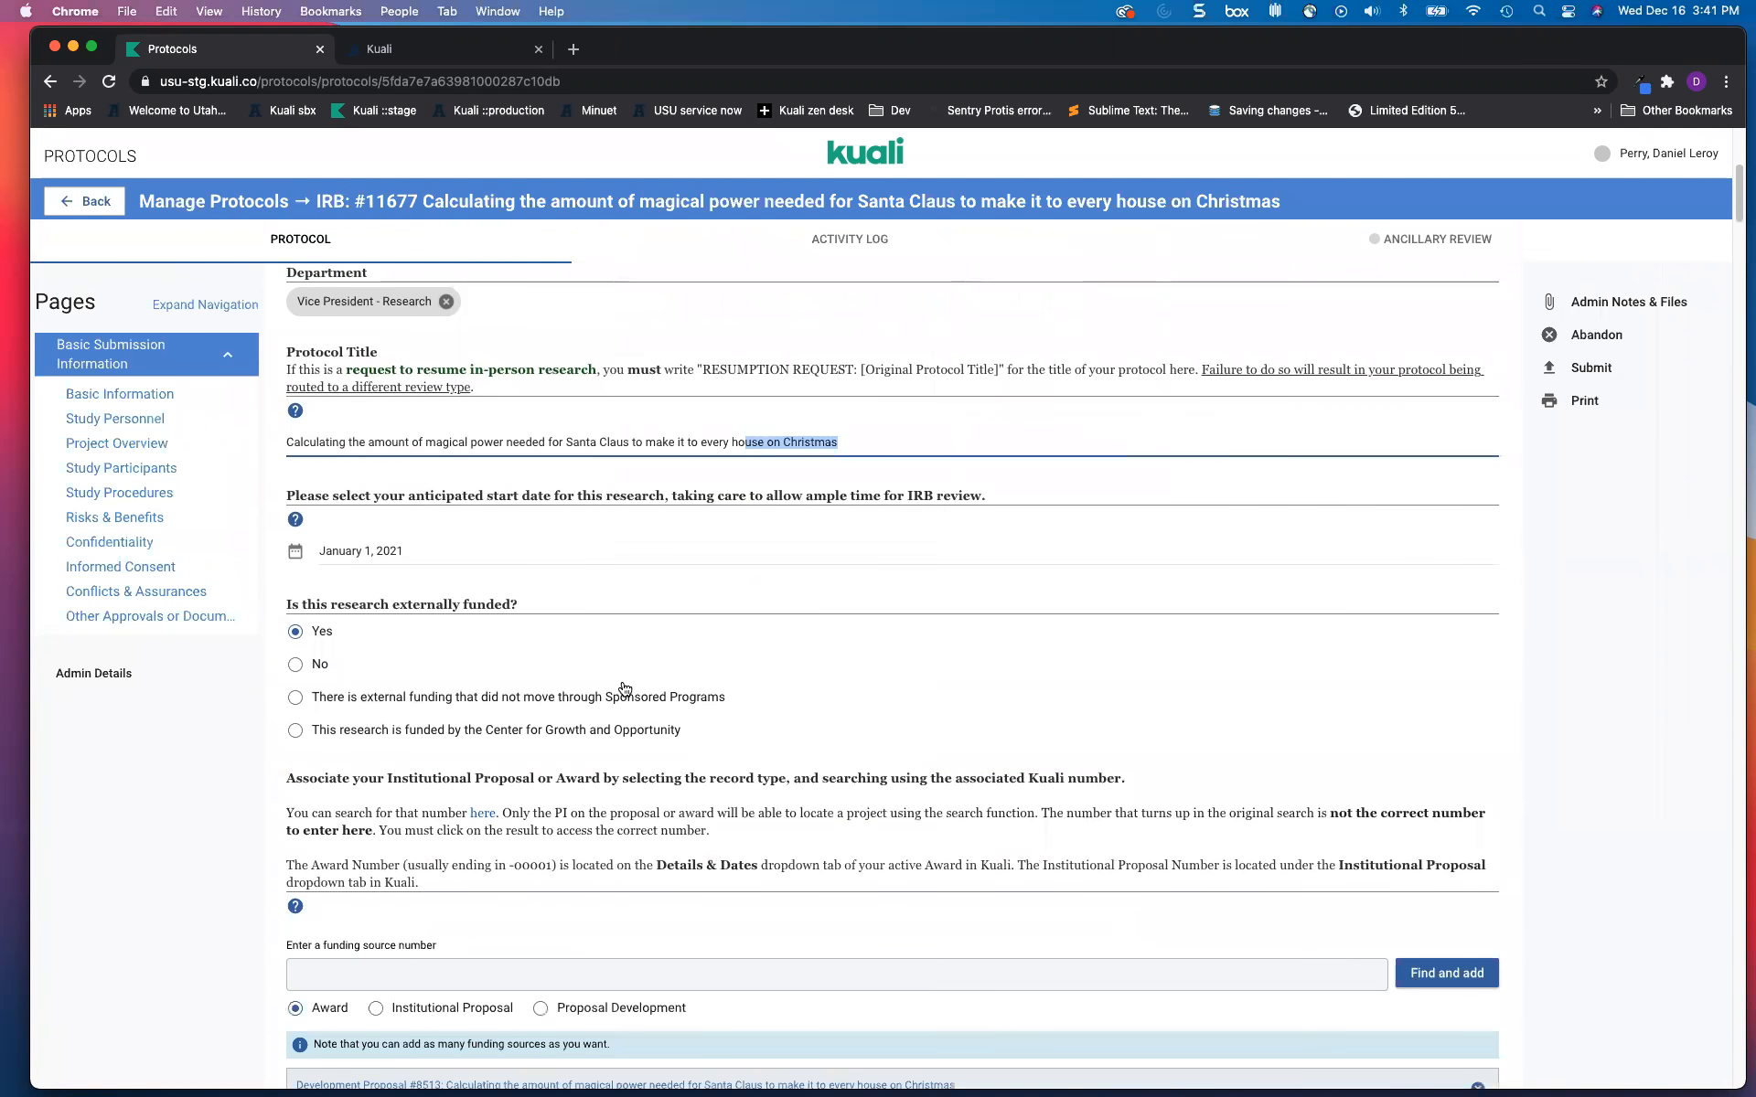
{"action": "scroll", "coordinate": [624, 687], "scroll_direction": "down", "scroll_amount": 2}
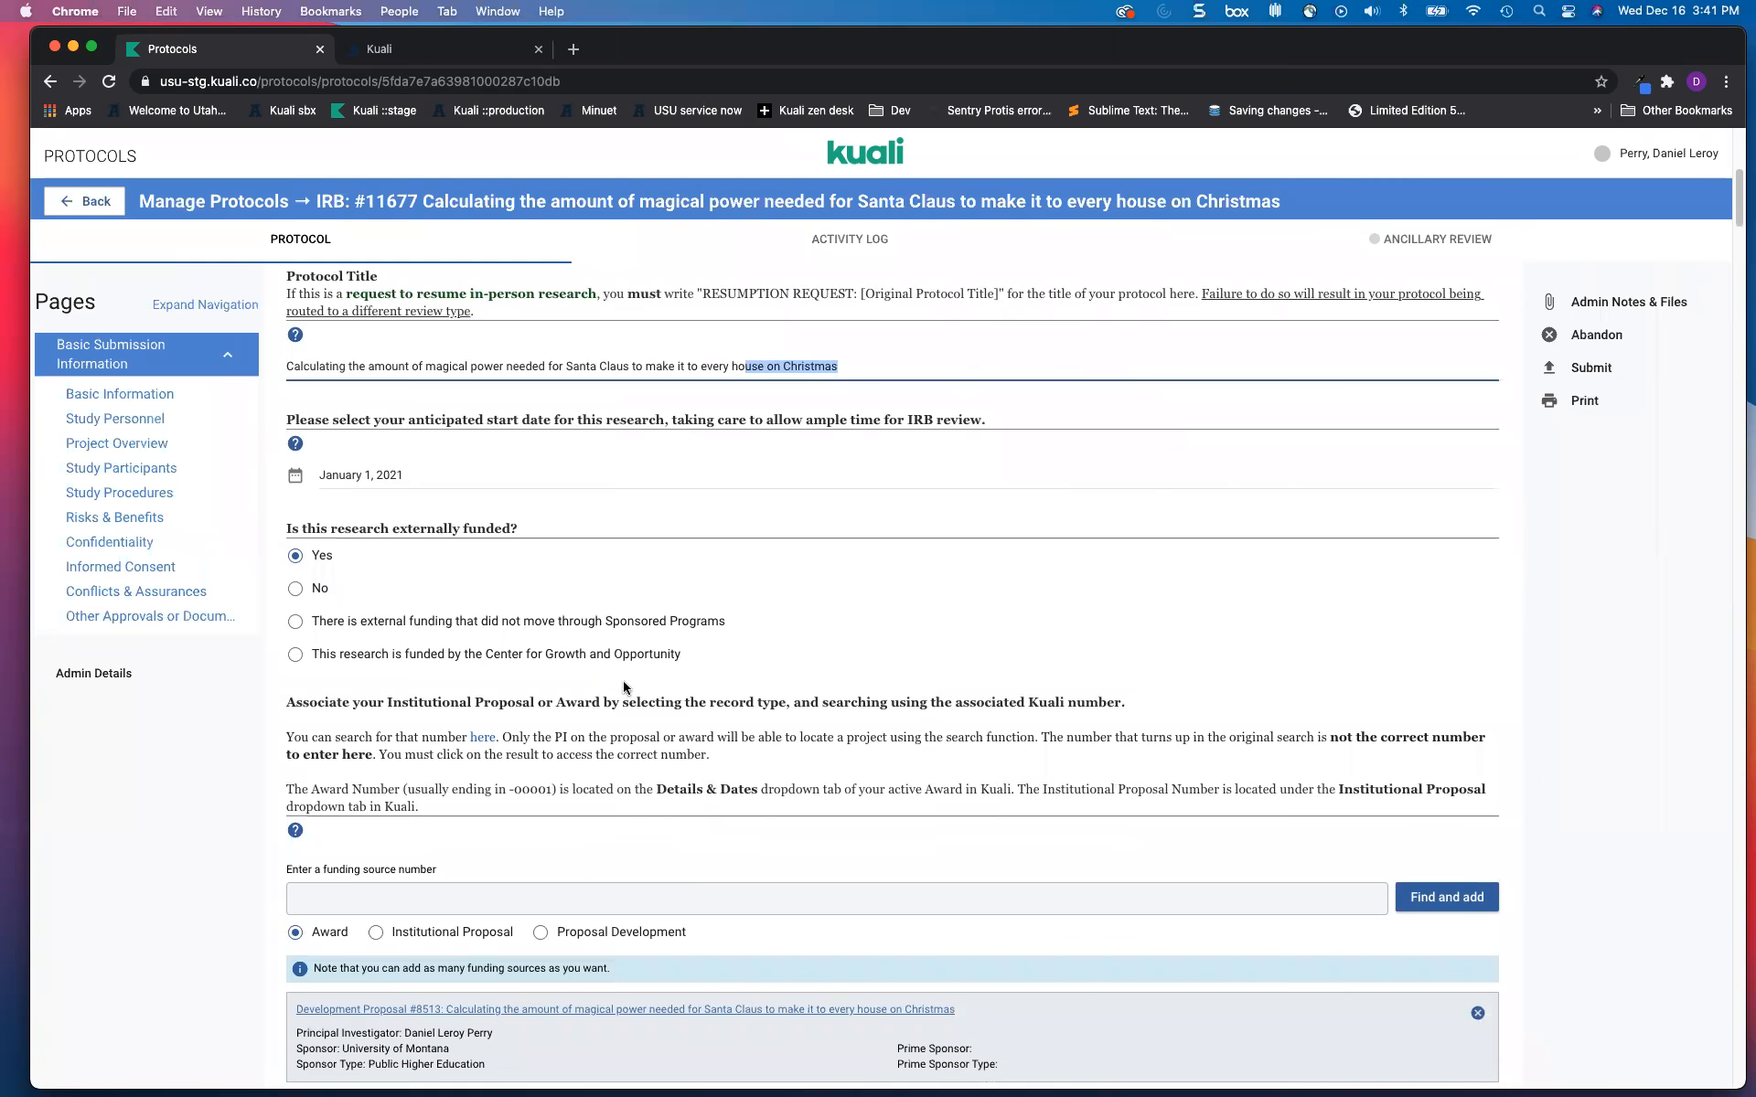
{"action": "scroll", "coordinate": [625, 688], "scroll_direction": "down", "scroll_amount": 10}
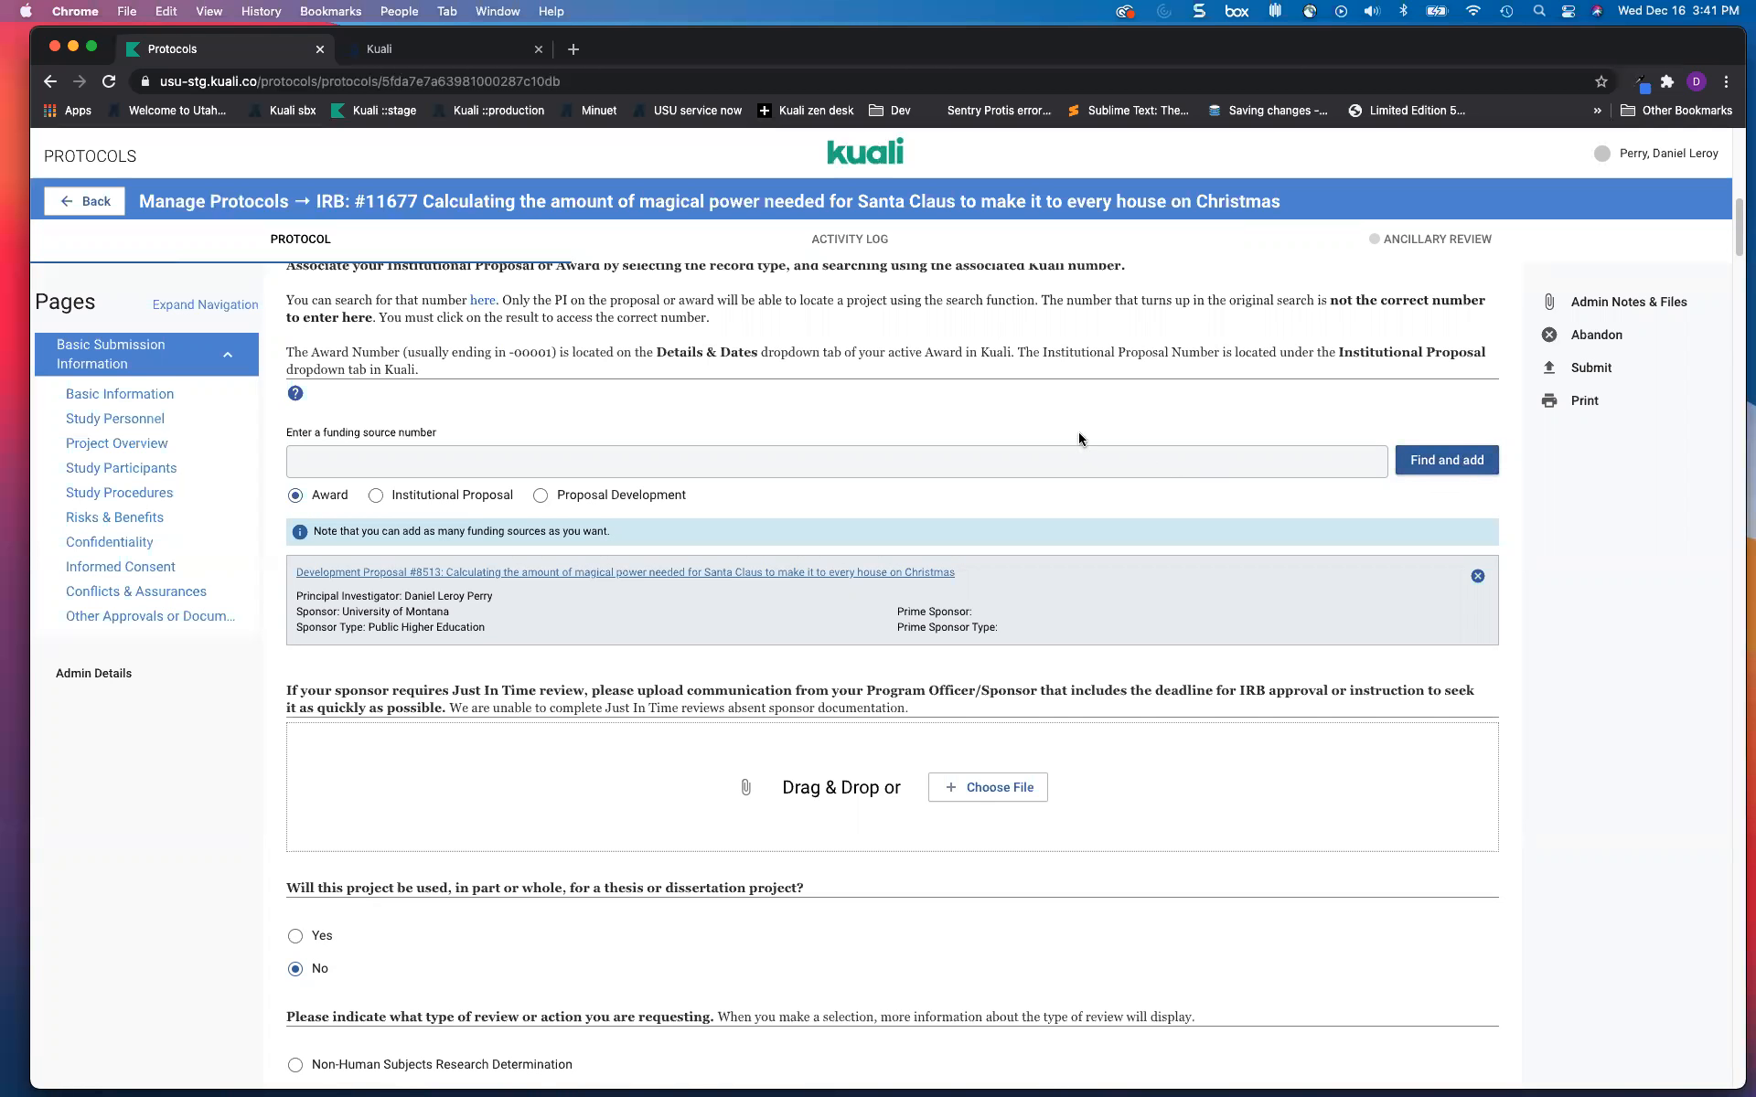
{"action": "left_click", "coordinate": [549, 465]}
Step: Choose Proposal Development, enter 8513, and add it as the protocol's funding source
{"action": "left_click", "coordinate": [544, 496]}
{"action": "left_click", "coordinate": [362, 473]}
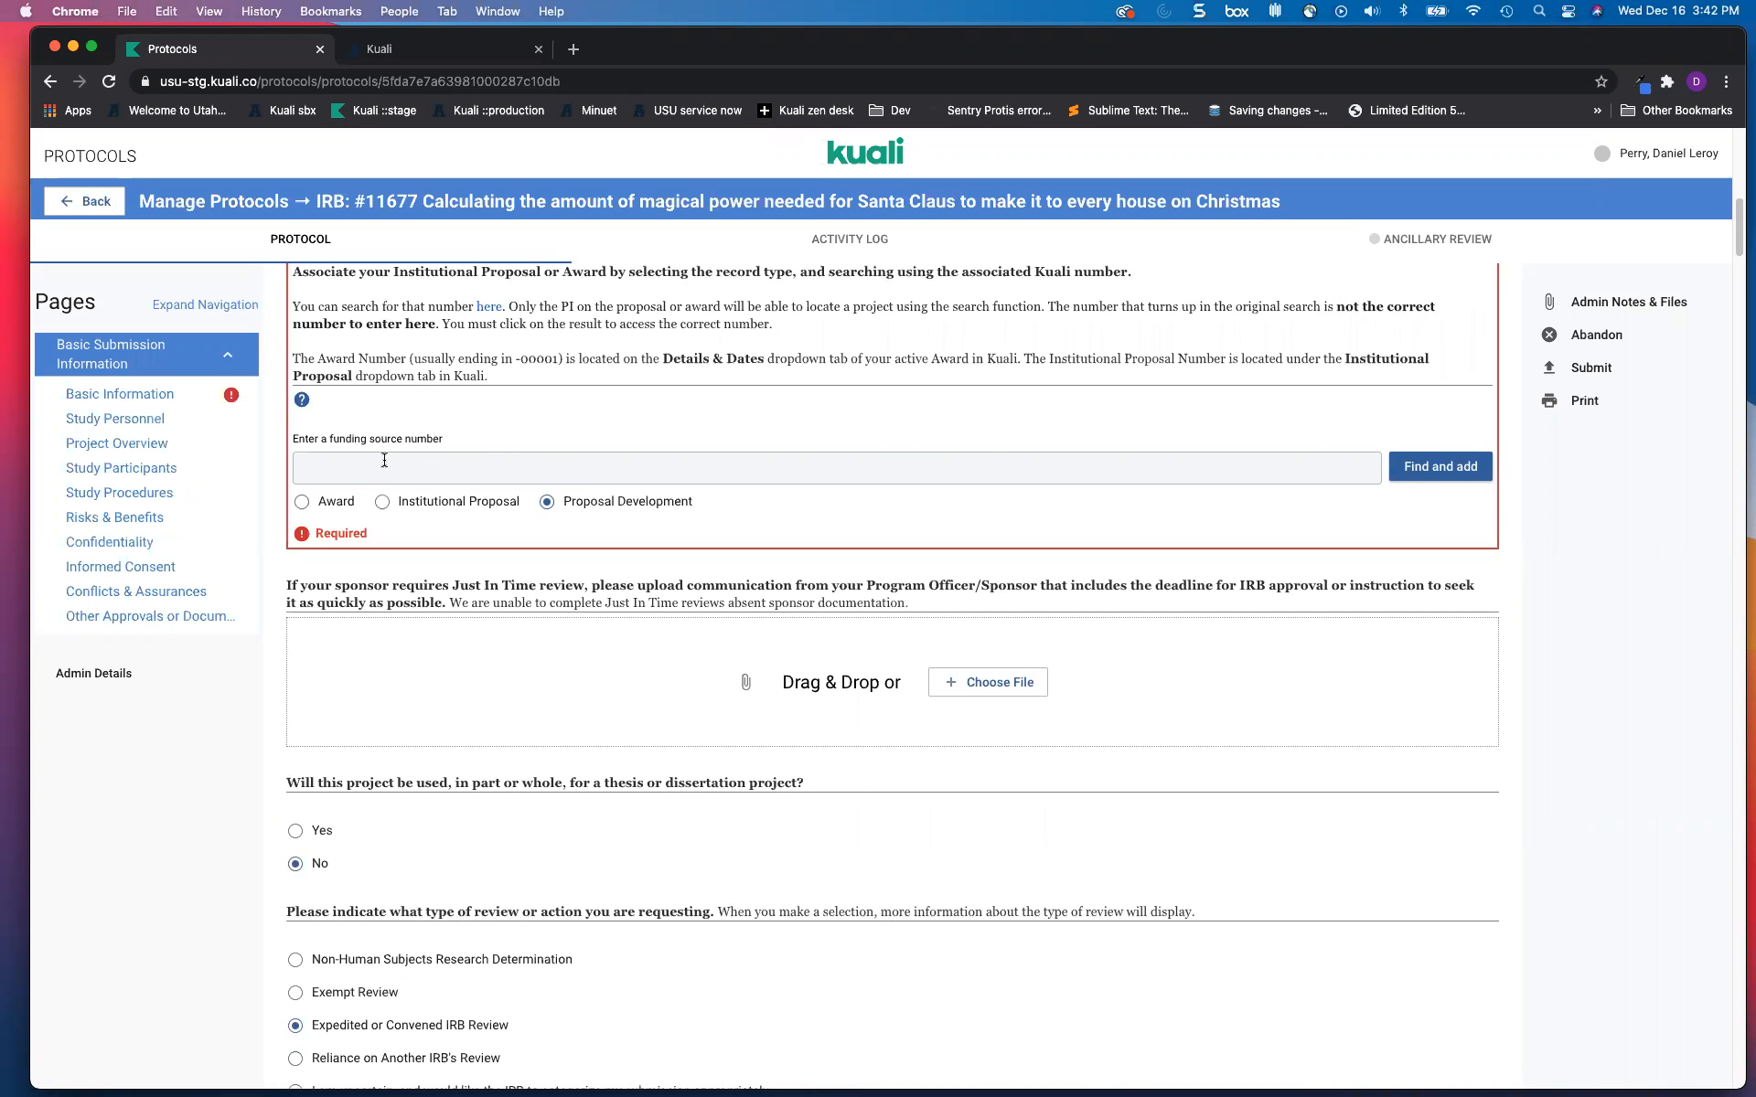
{"action": "type", "text": "8513"}
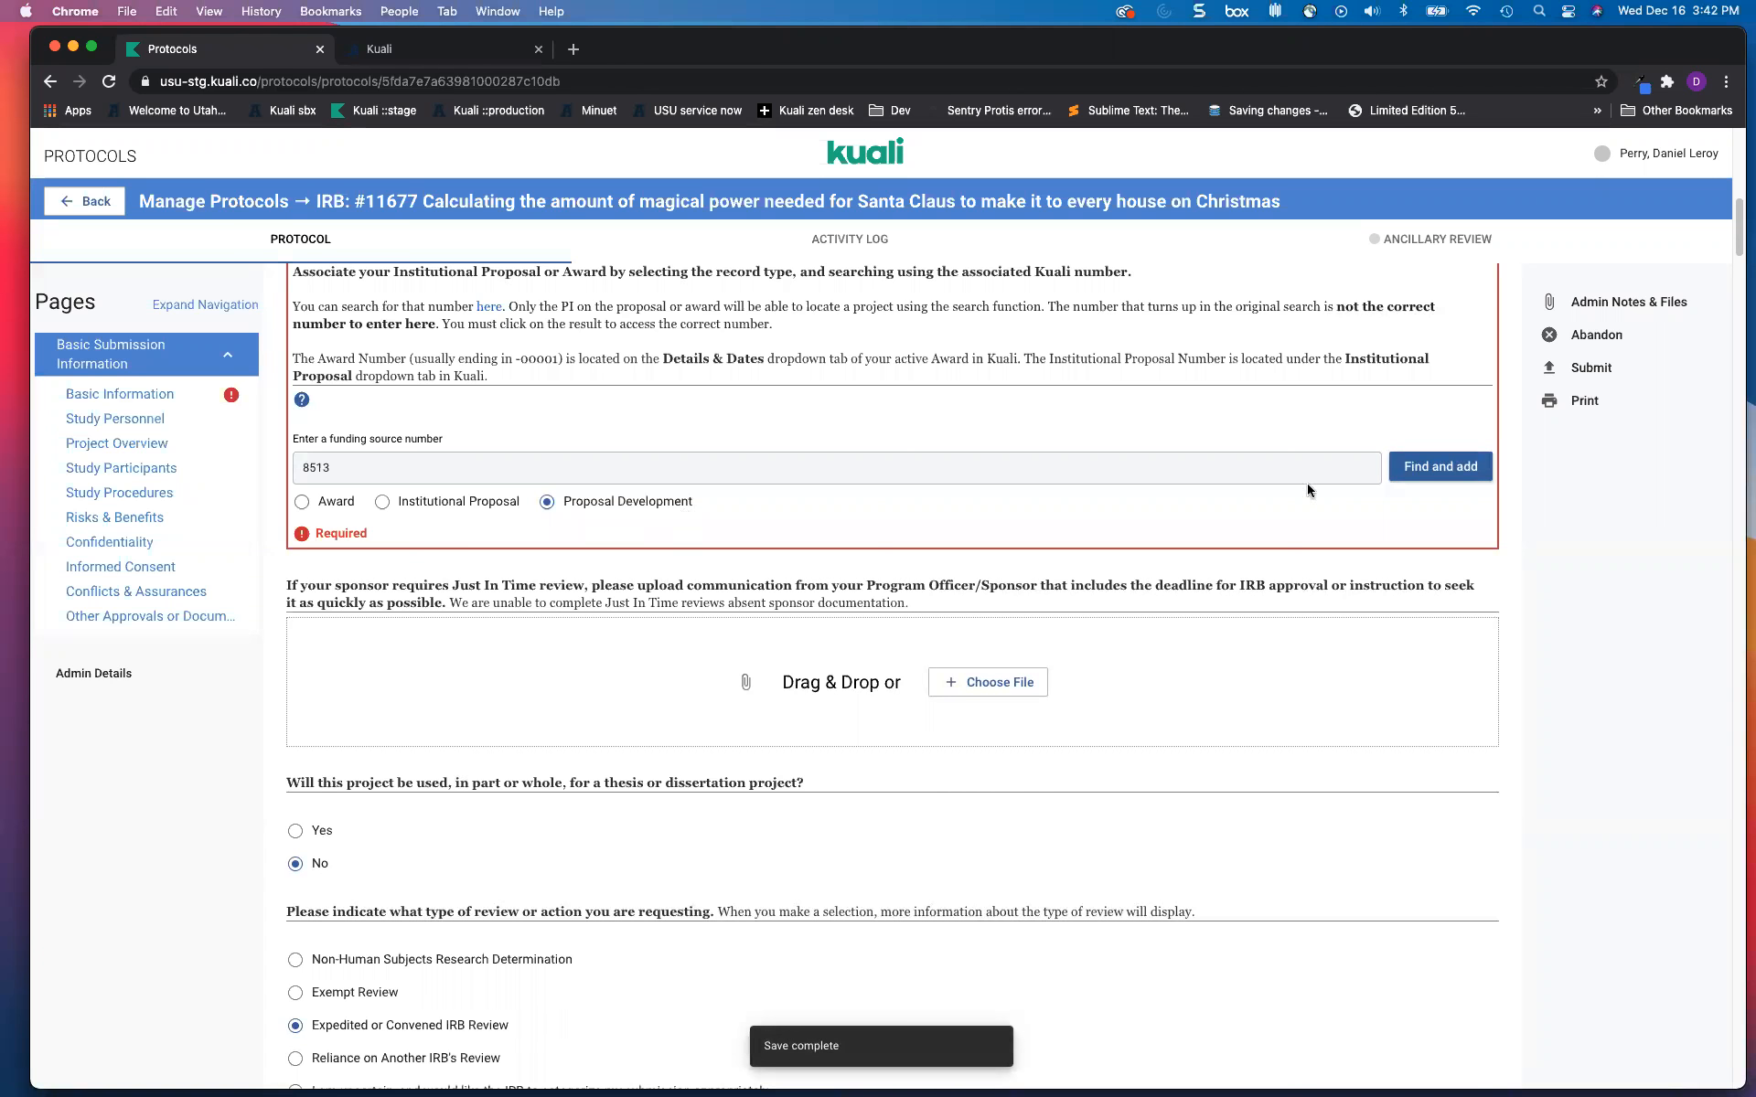
{"action": "left_click", "coordinate": [1440, 466]}
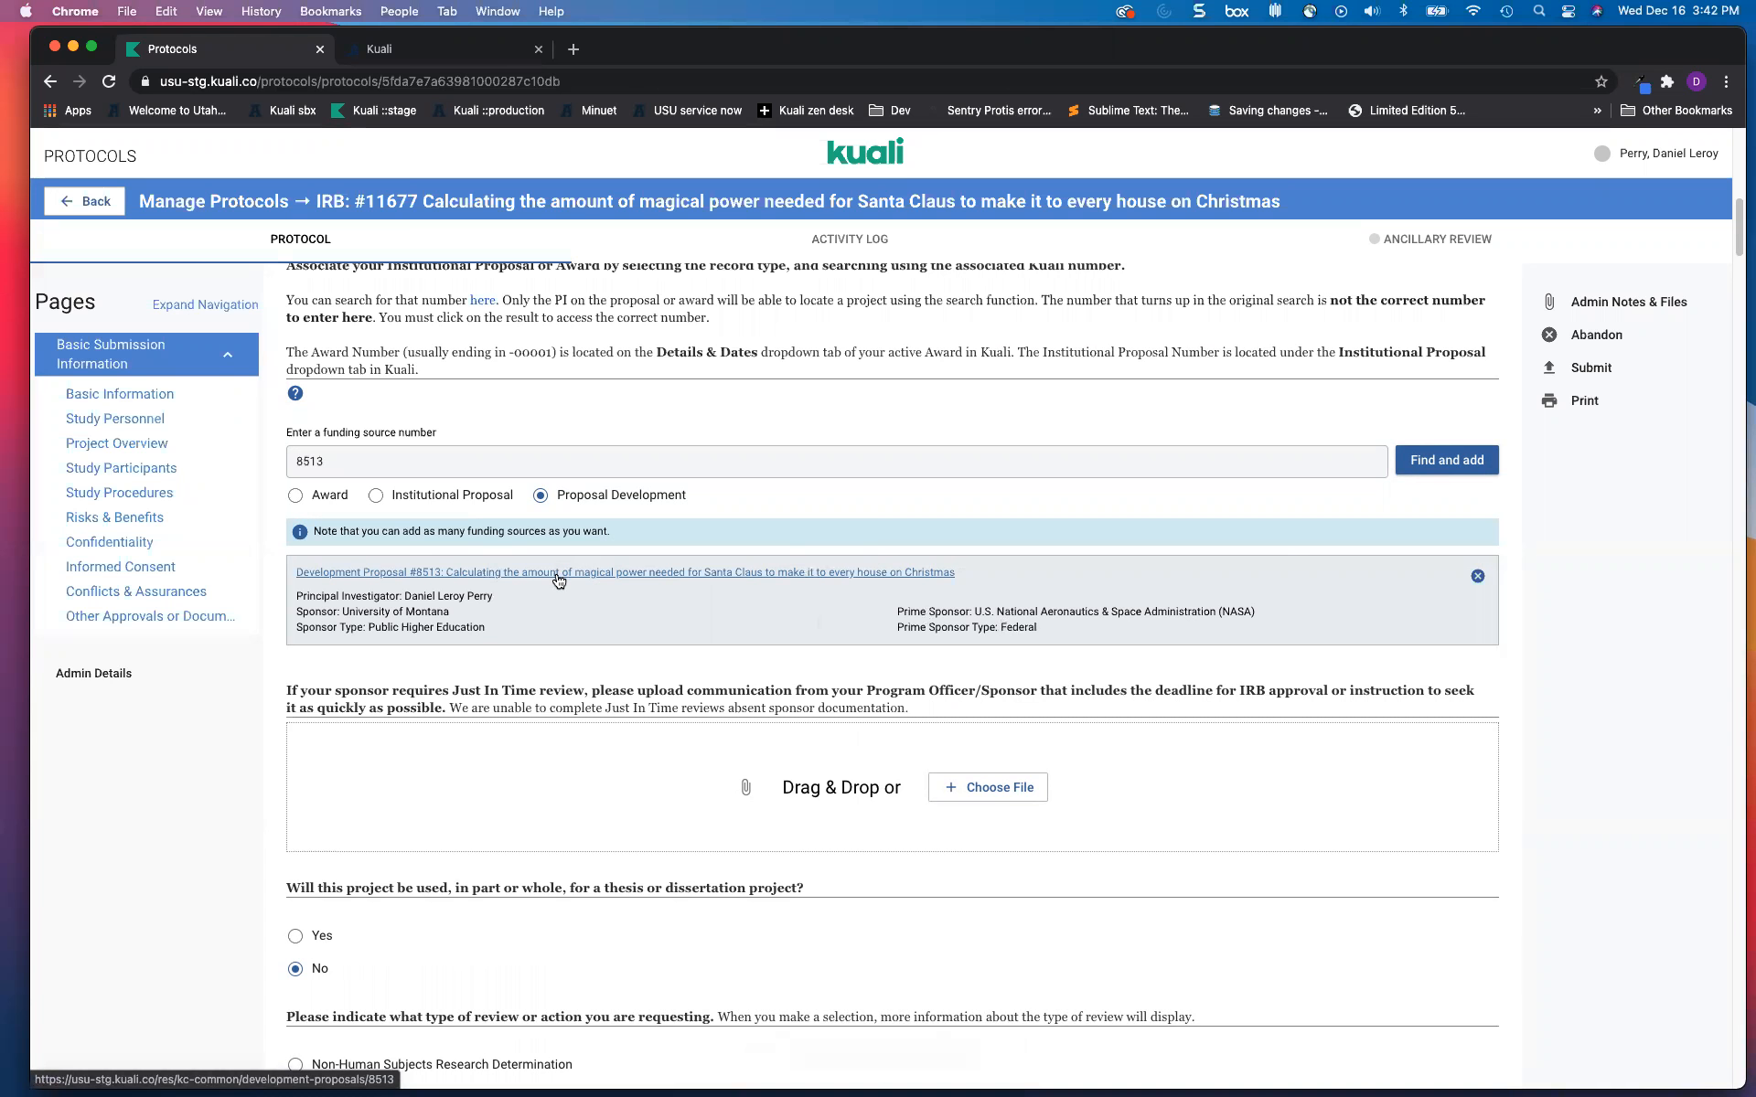
Step: Scroll to Study Personnel, showing the single USU Principal Investigator row
{"action": "scroll", "coordinate": [627, 615], "scroll_direction": "down", "scroll_amount": 5}
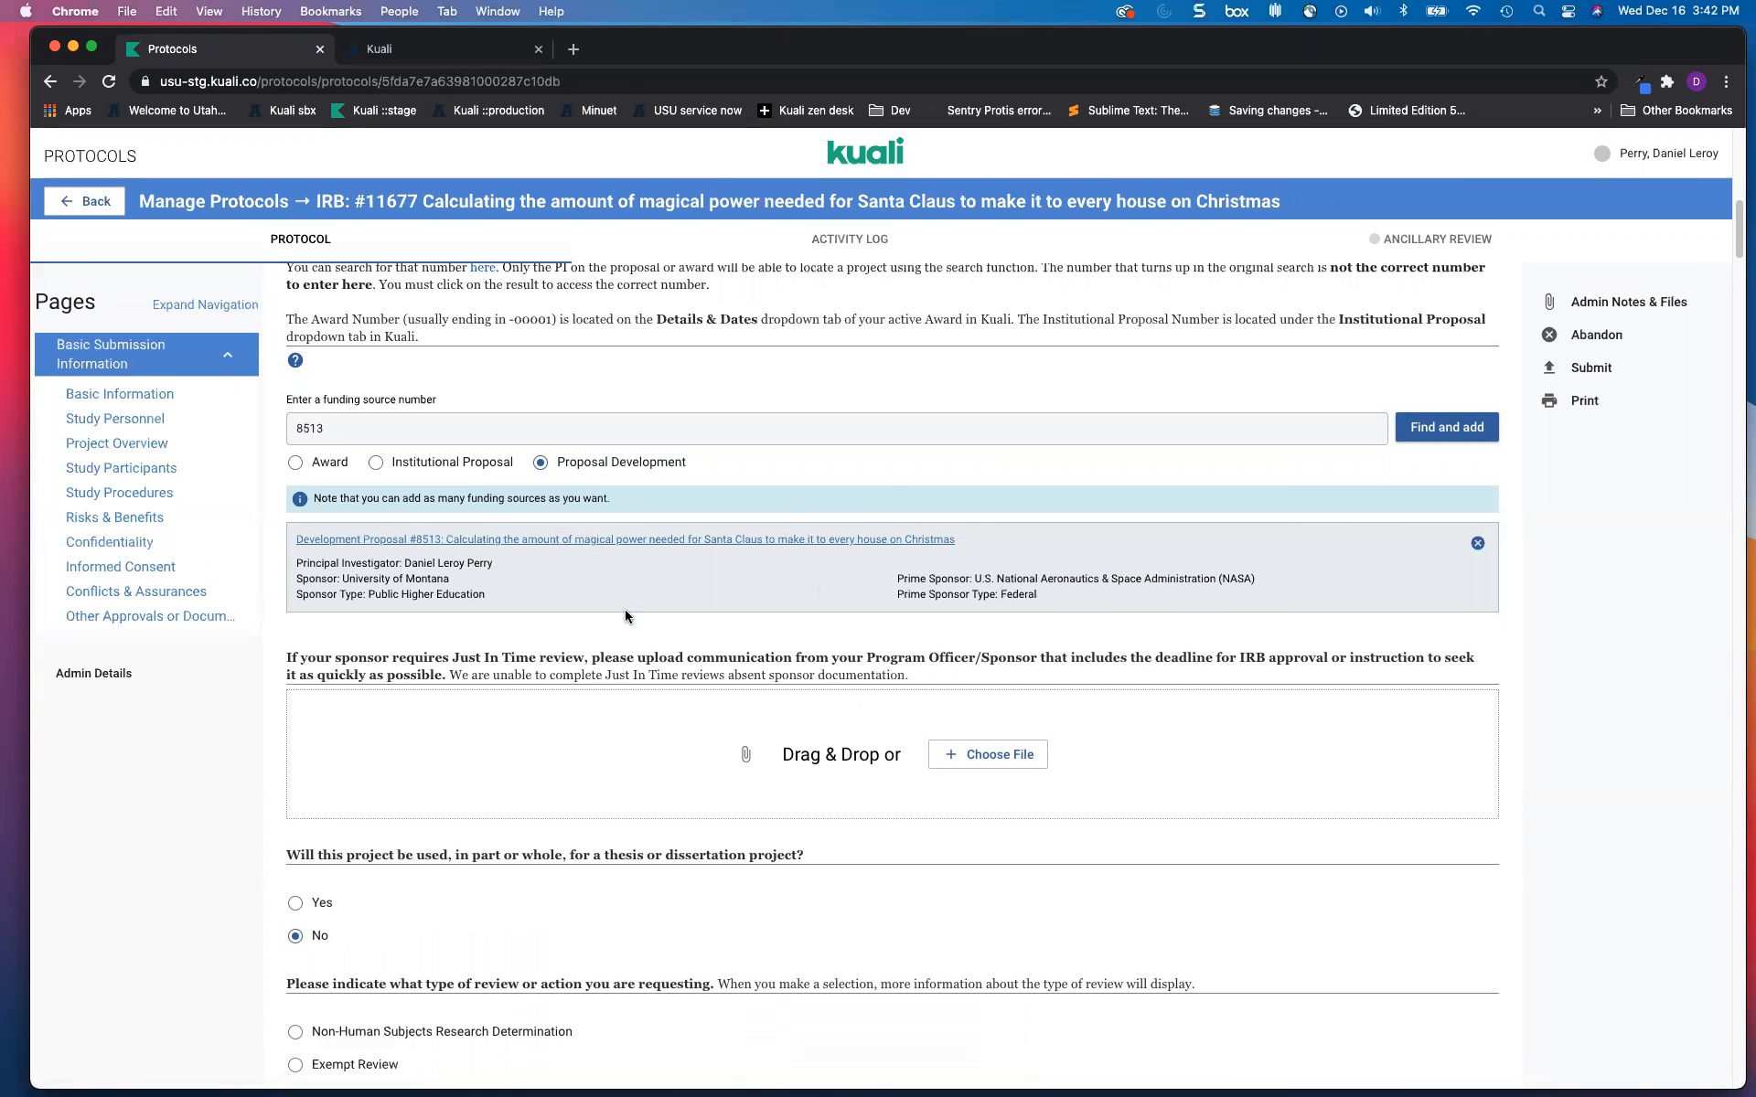
{"action": "scroll", "coordinate": [626, 616], "scroll_direction": "down", "scroll_amount": 10}
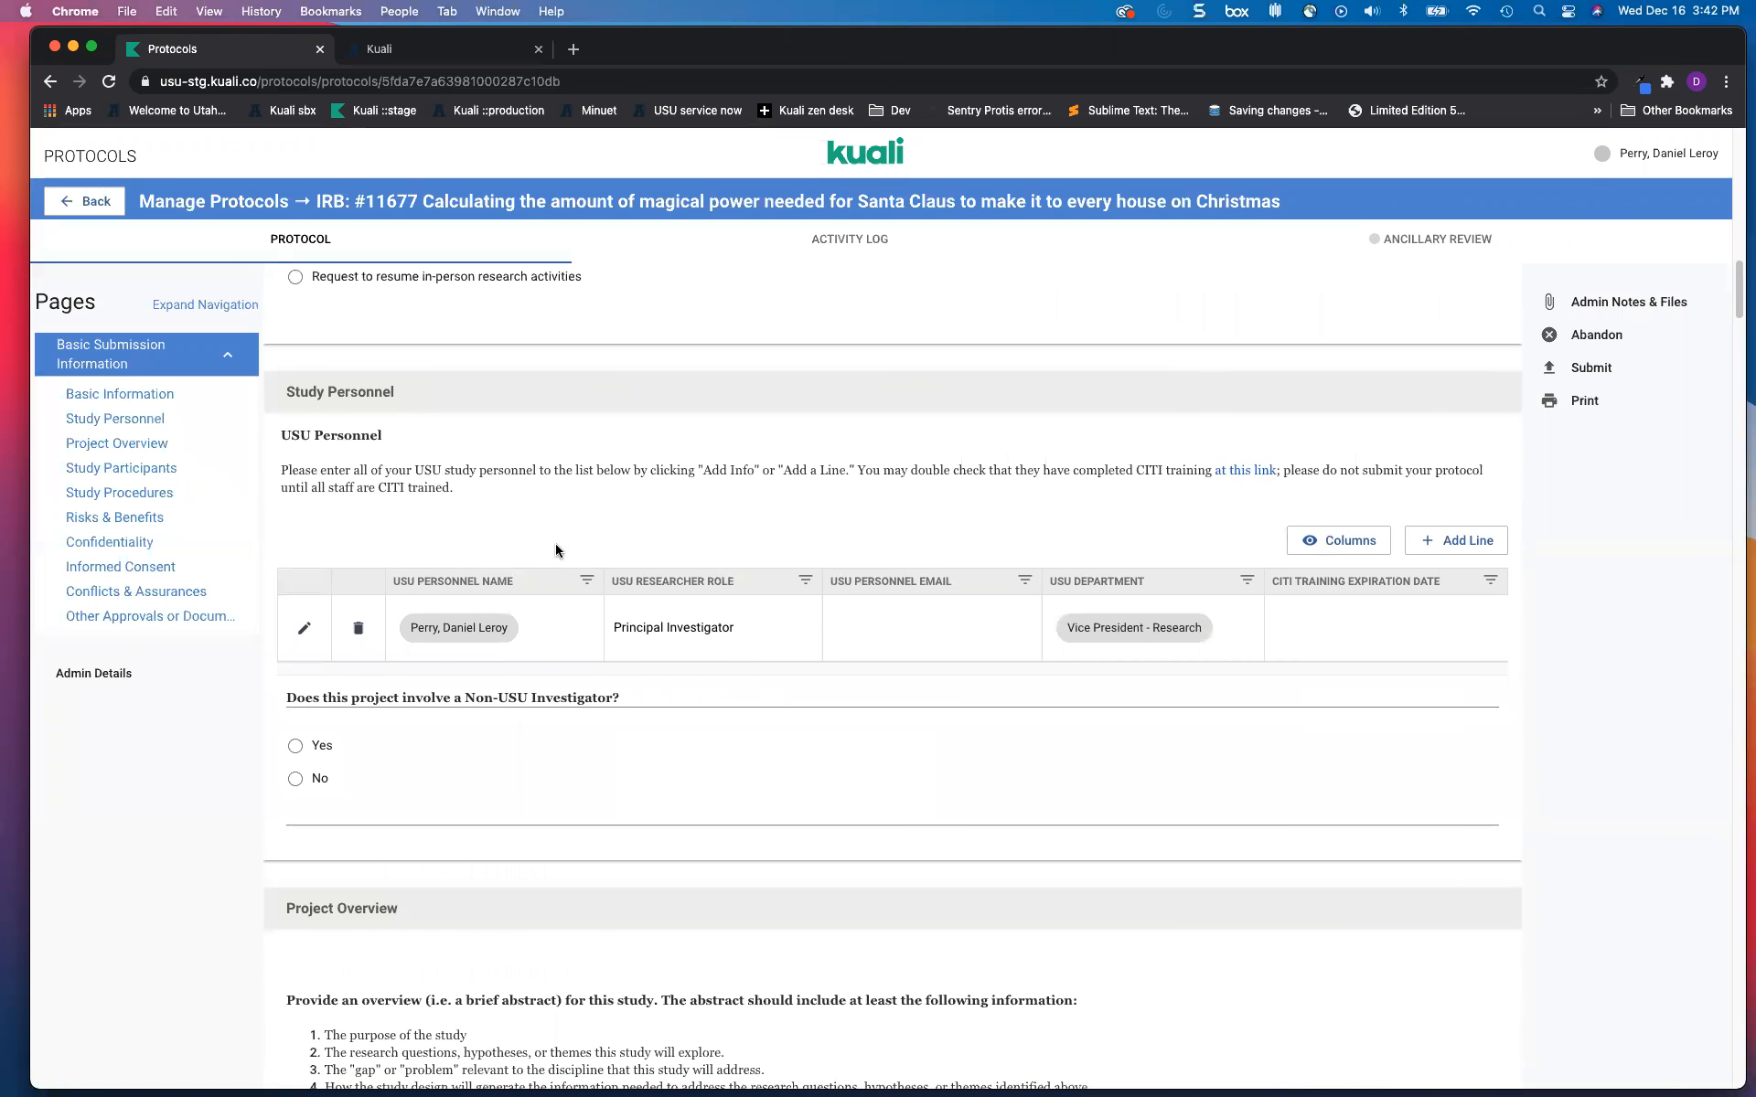
{"action": "scroll", "coordinate": [556, 549], "scroll_direction": "down", "scroll_amount": 1}
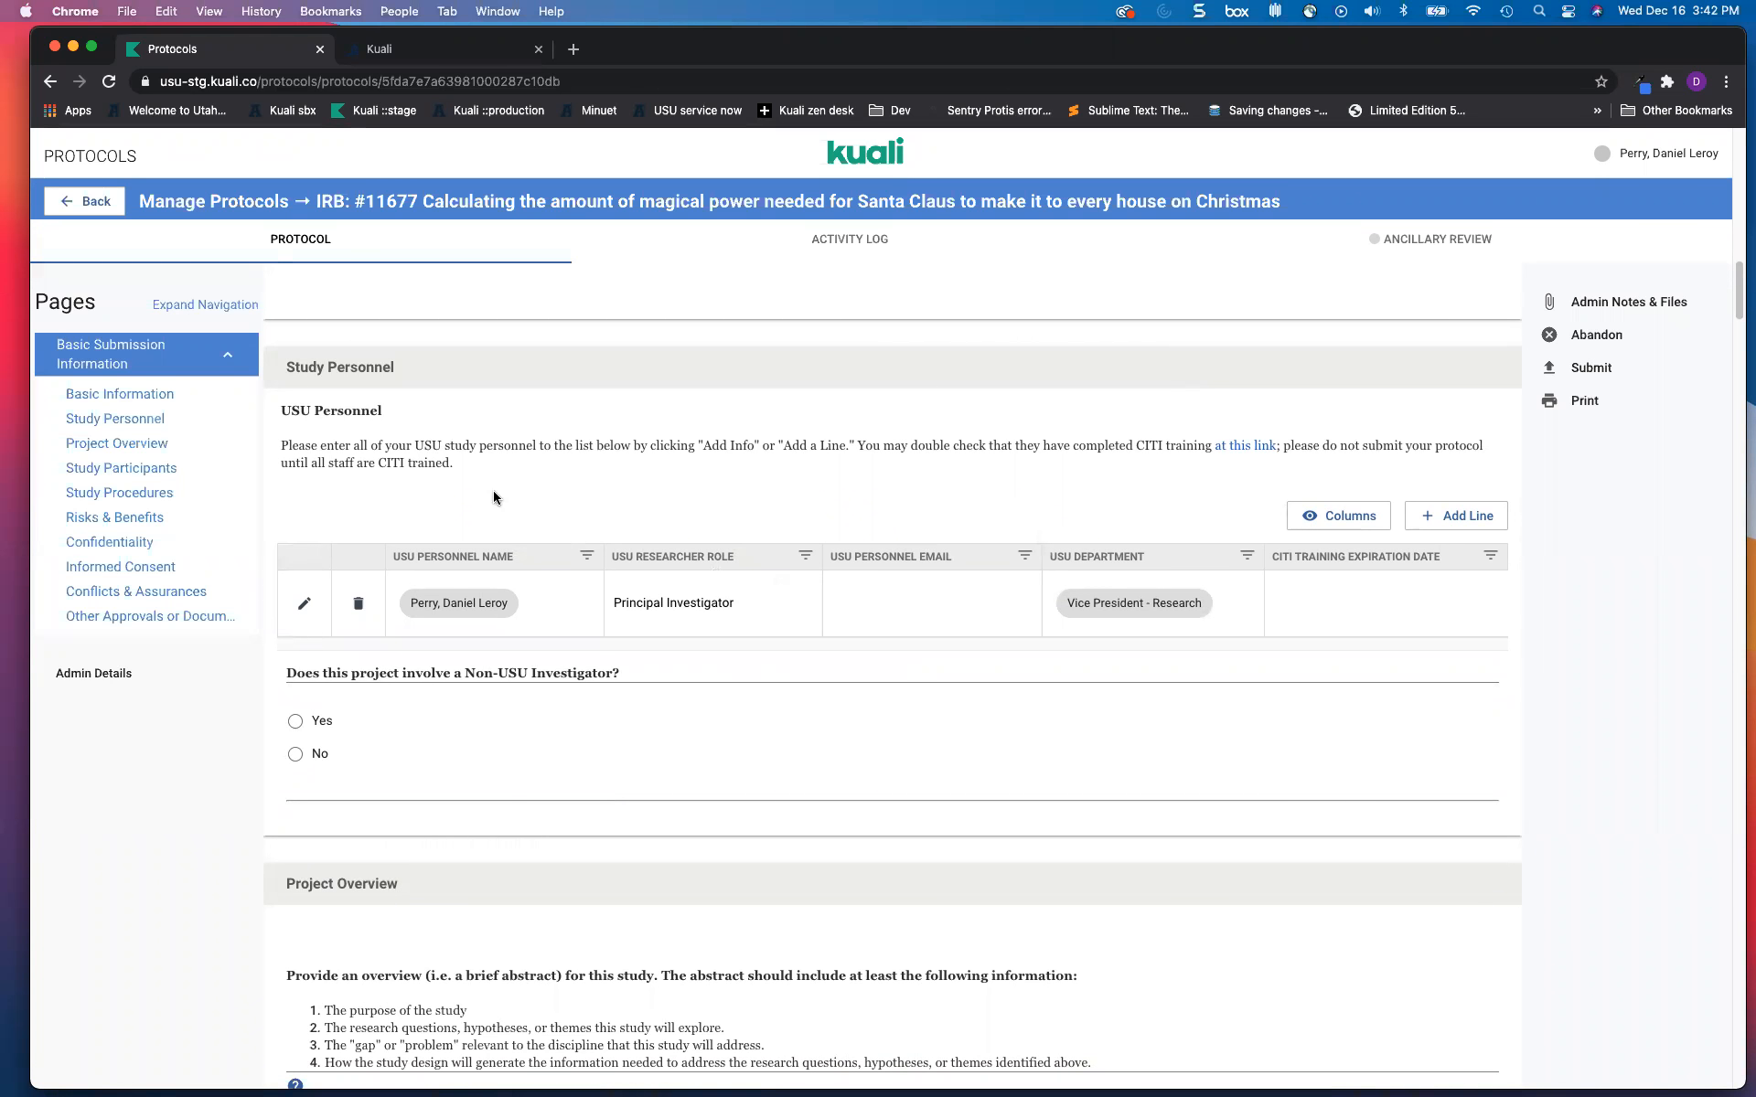
{"action": "scroll", "coordinate": [525, 521], "scroll_direction": "down", "scroll_amount": 1}
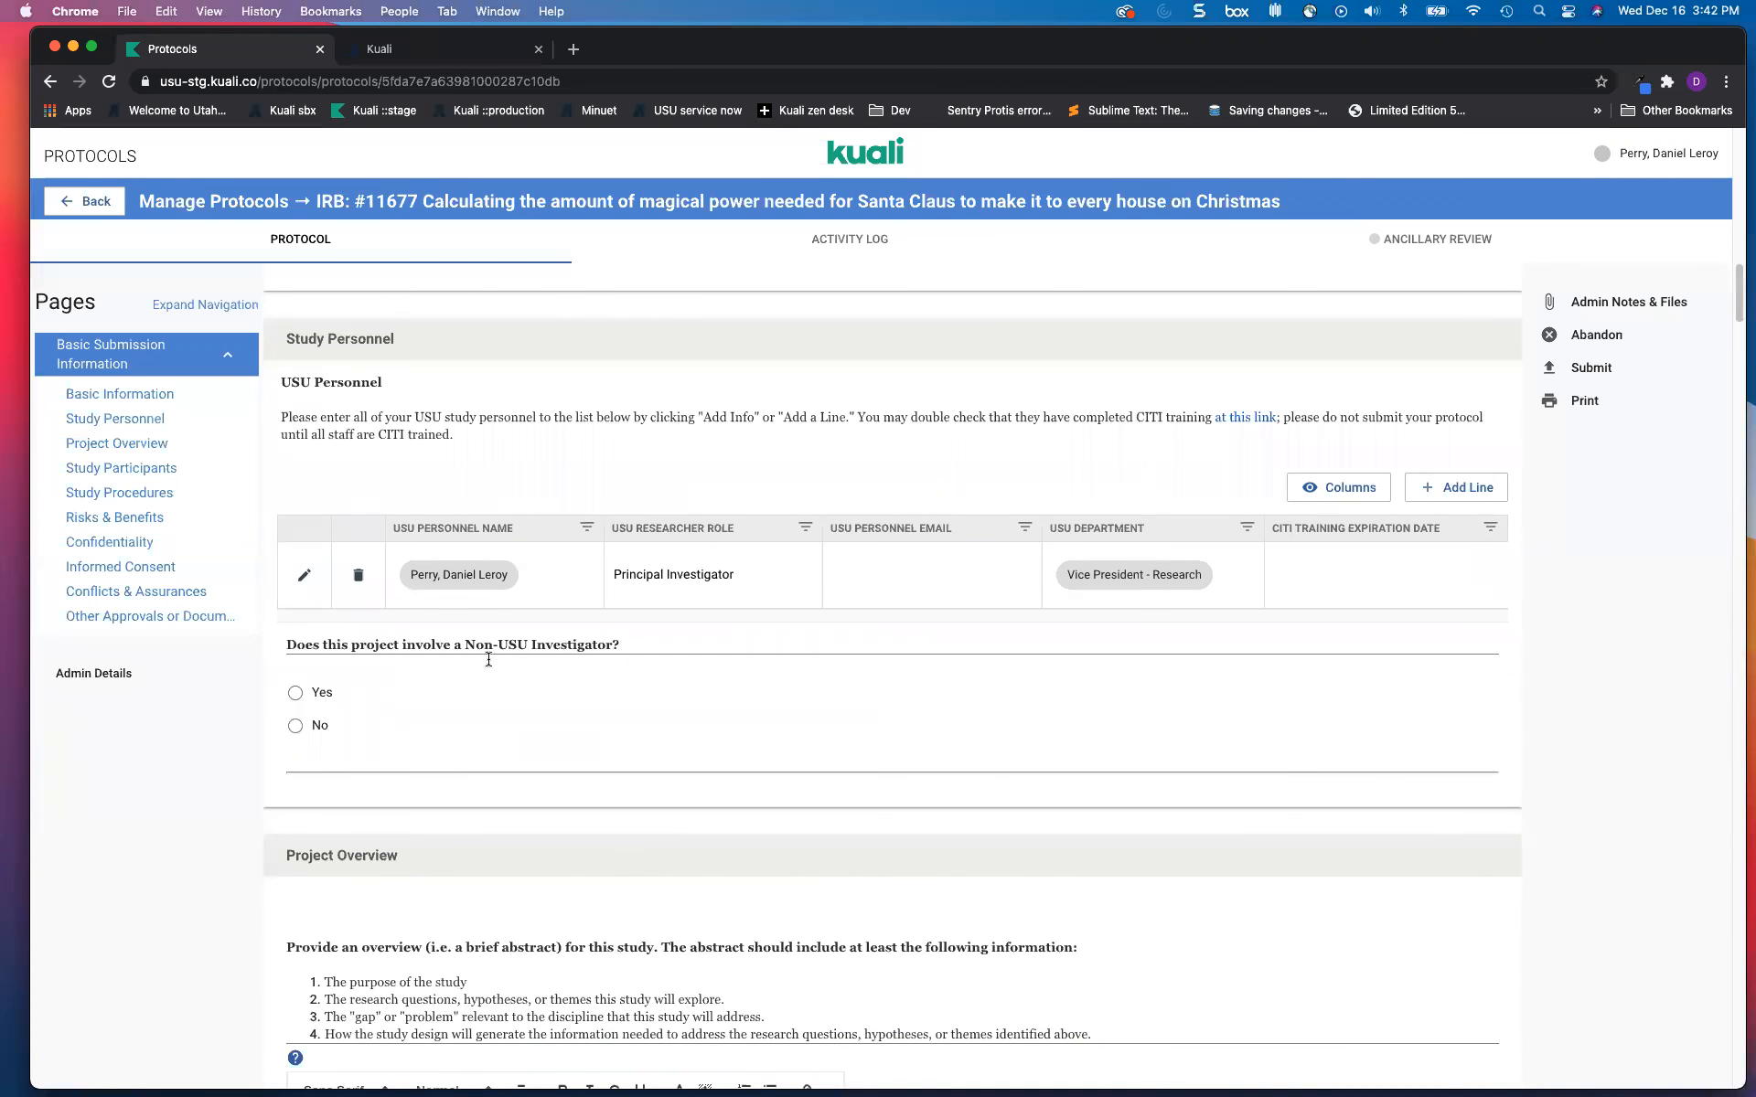
{"action": "scroll", "coordinate": [501, 681], "scroll_direction": "up", "scroll_amount": 4}
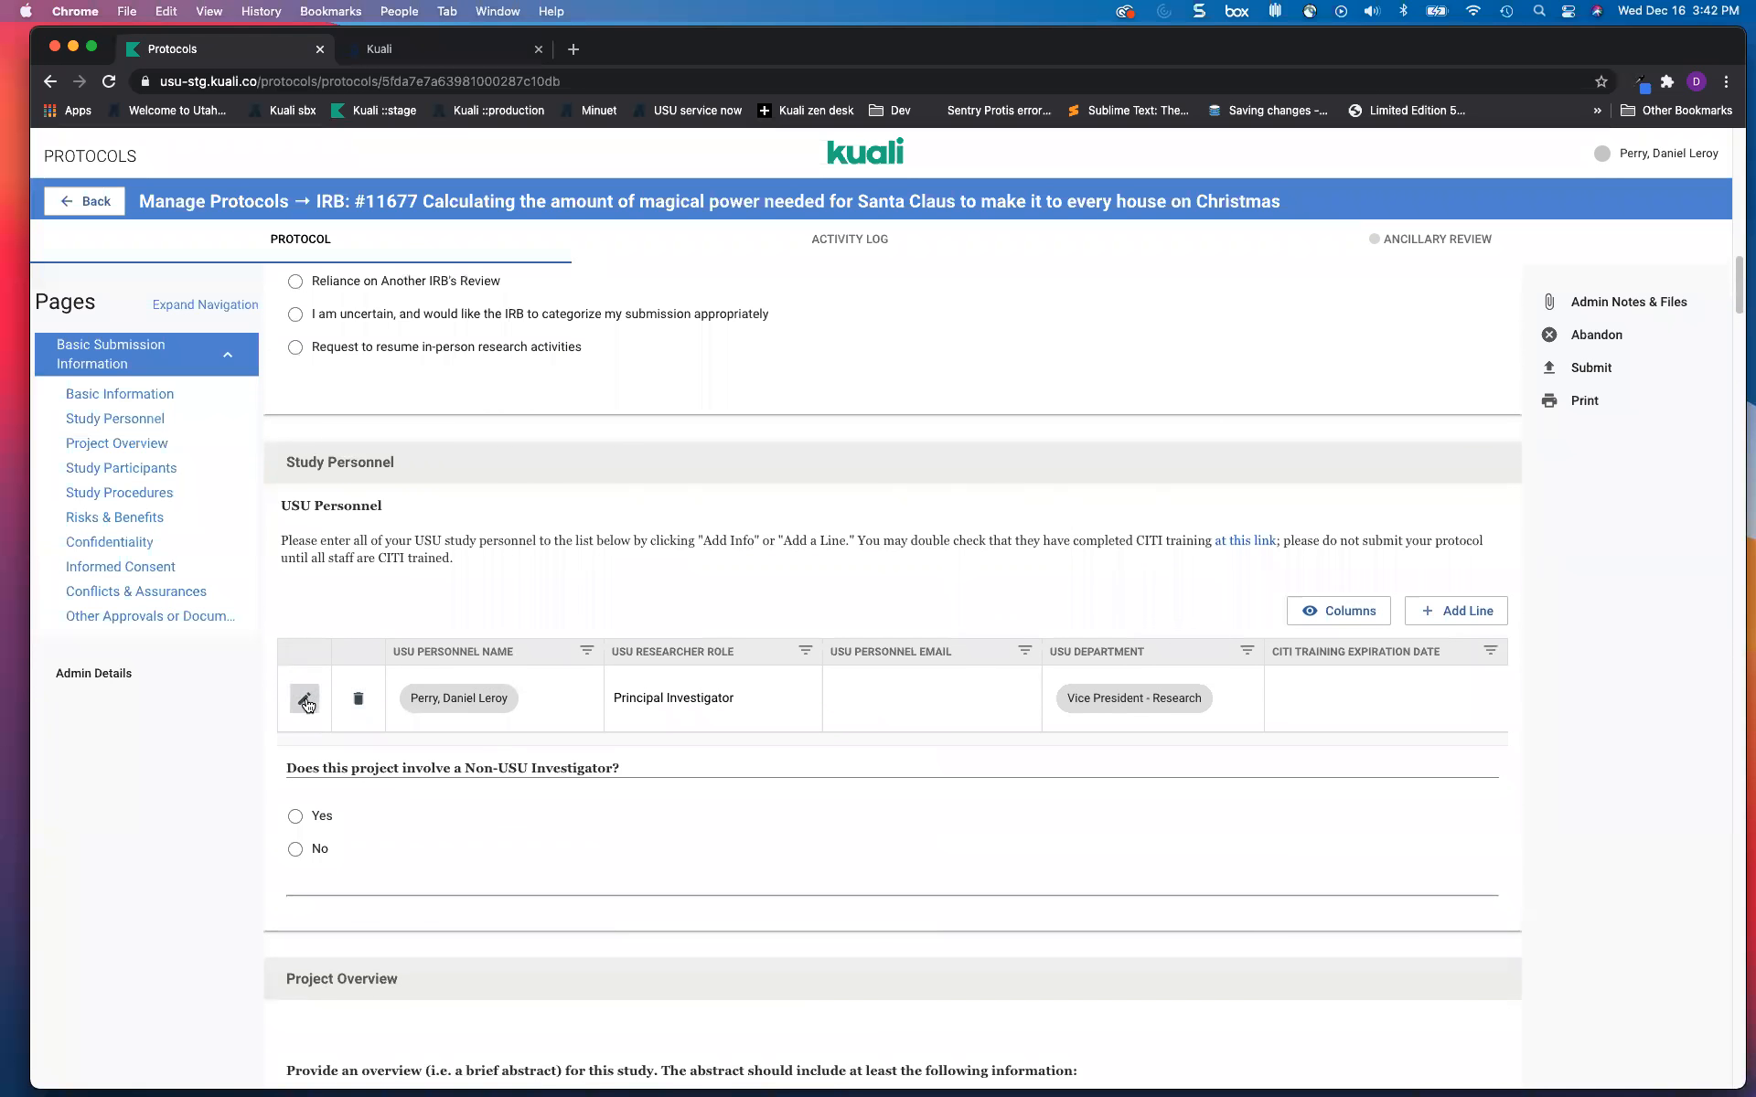
{"action": "scroll", "coordinate": [827, 715], "scroll_direction": "down", "scroll_amount": 20}
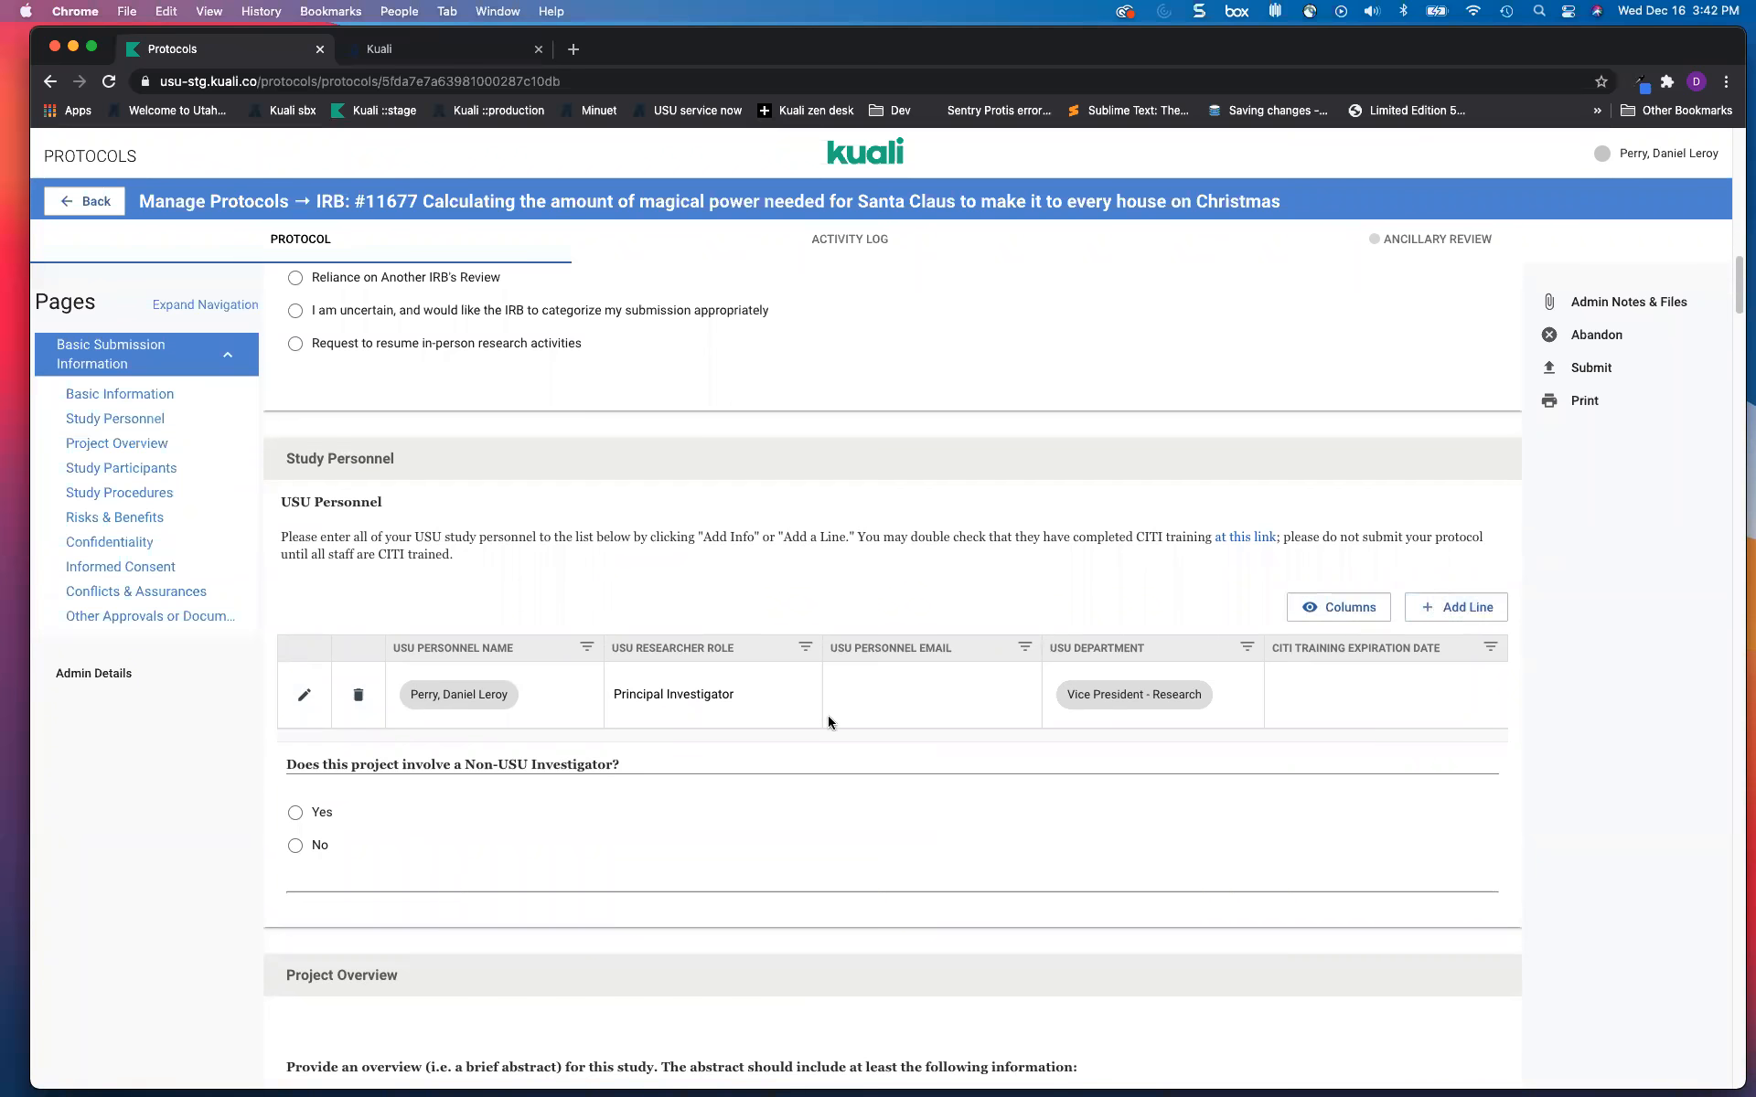
{"action": "scroll", "coordinate": [828, 717], "scroll_direction": "down", "scroll_amount": 20}
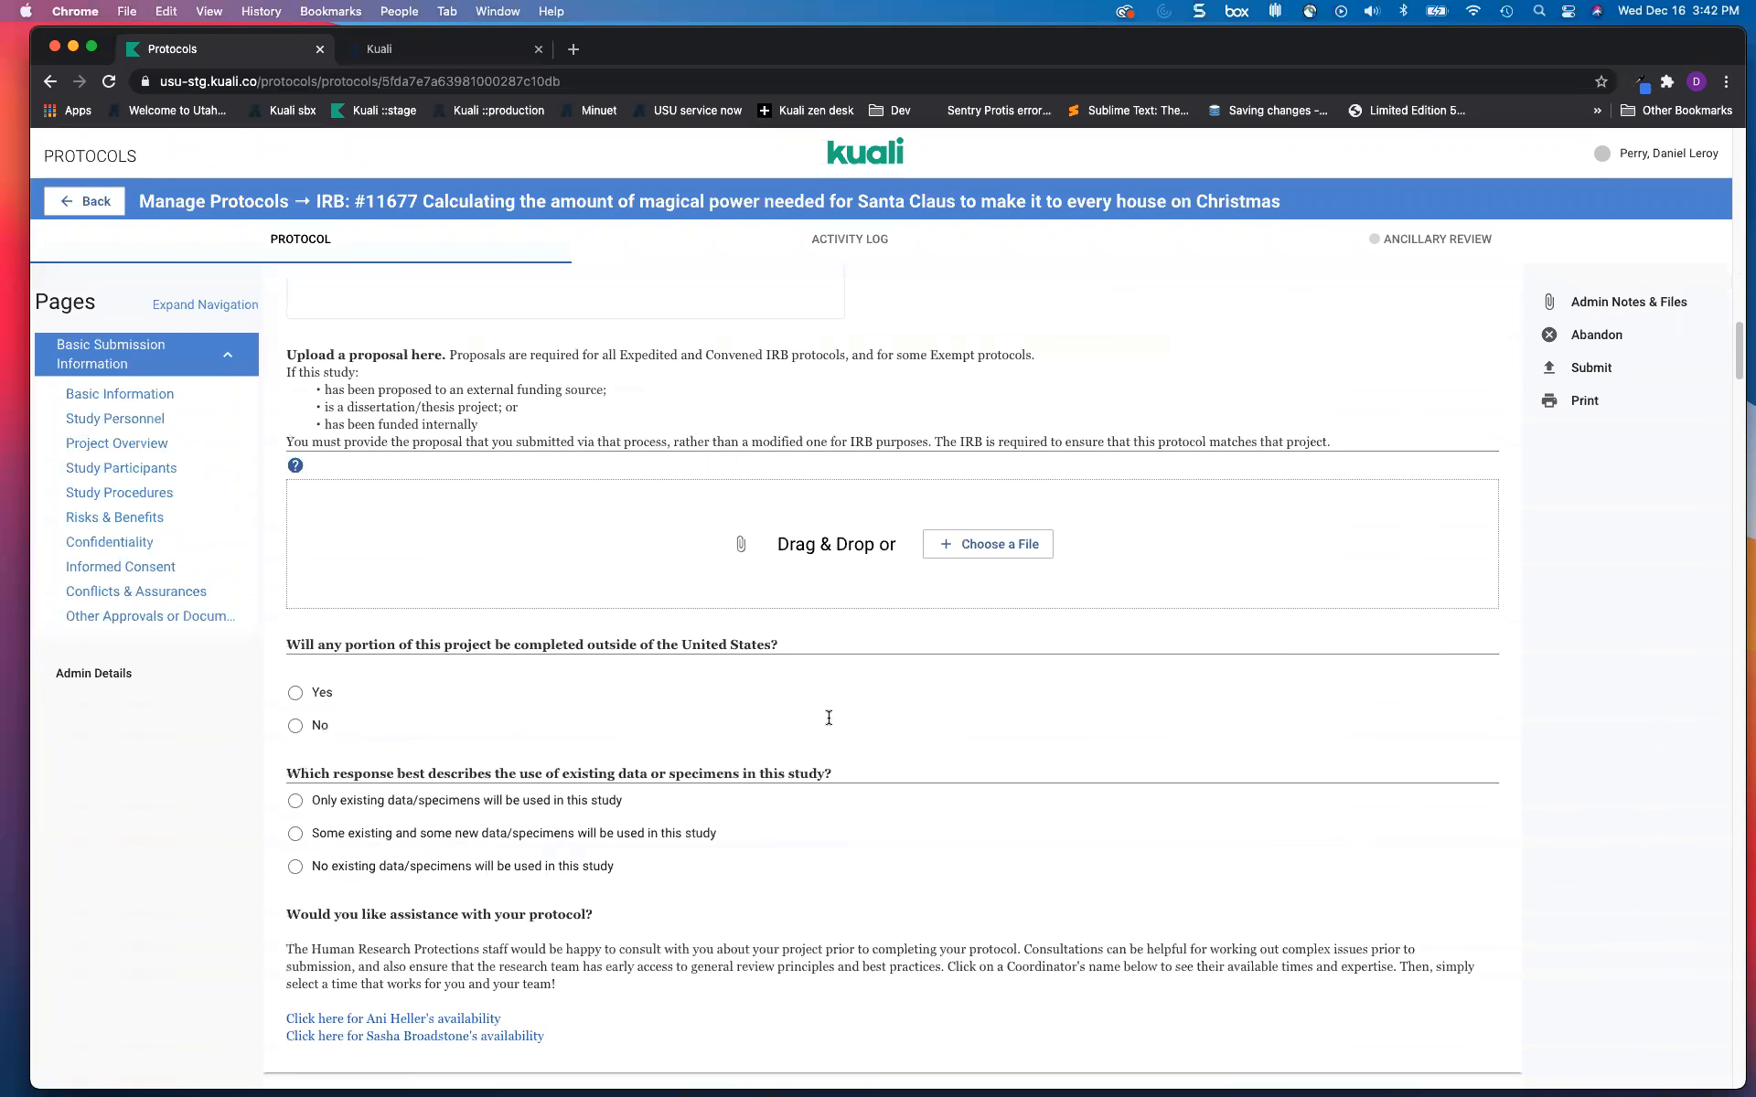
{"action": "scroll", "coordinate": [828, 717], "scroll_direction": "up", "scroll_amount": 20}
{"action": "scroll", "coordinate": [829, 723], "scroll_direction": "up", "scroll_amount": 10}
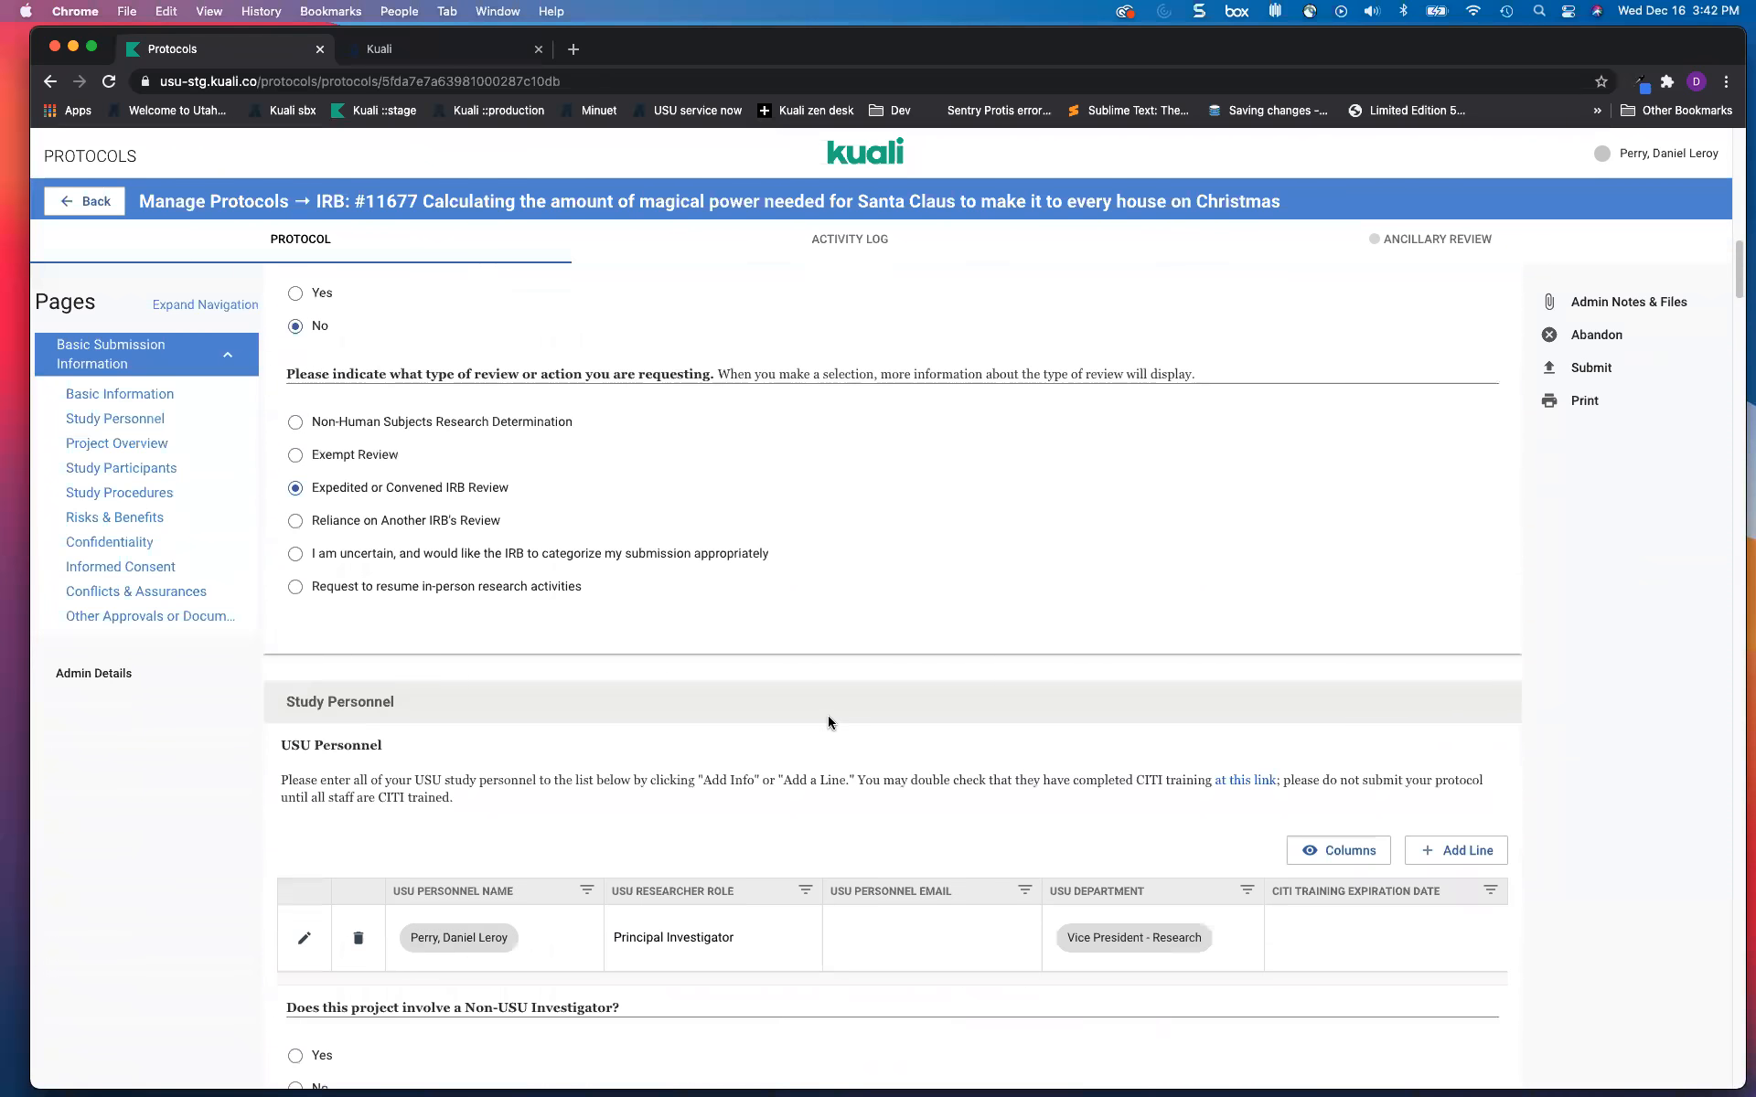
{"action": "scroll", "coordinate": [717, 748], "scroll_direction": "down", "scroll_amount": 4}
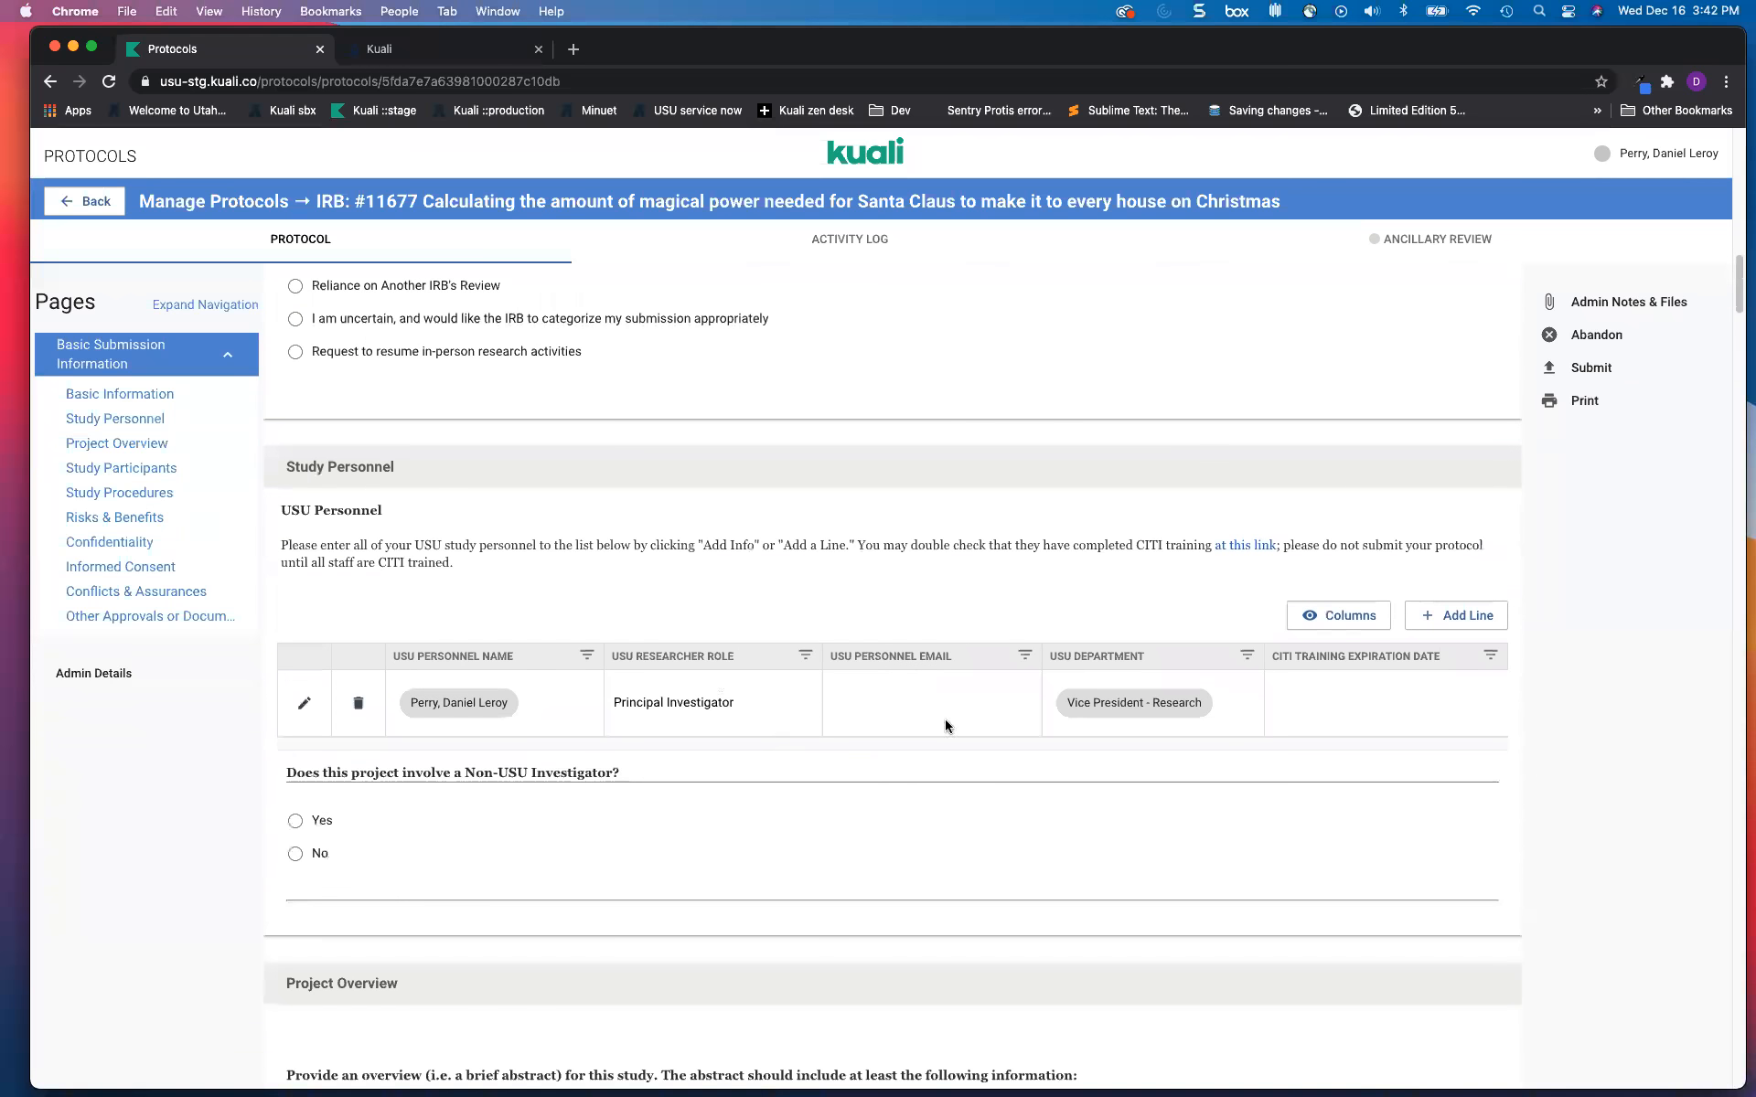
Step: Add a personnel line and search the Name field for an investigator by name
{"action": "left_click", "coordinate": [1460, 615]}
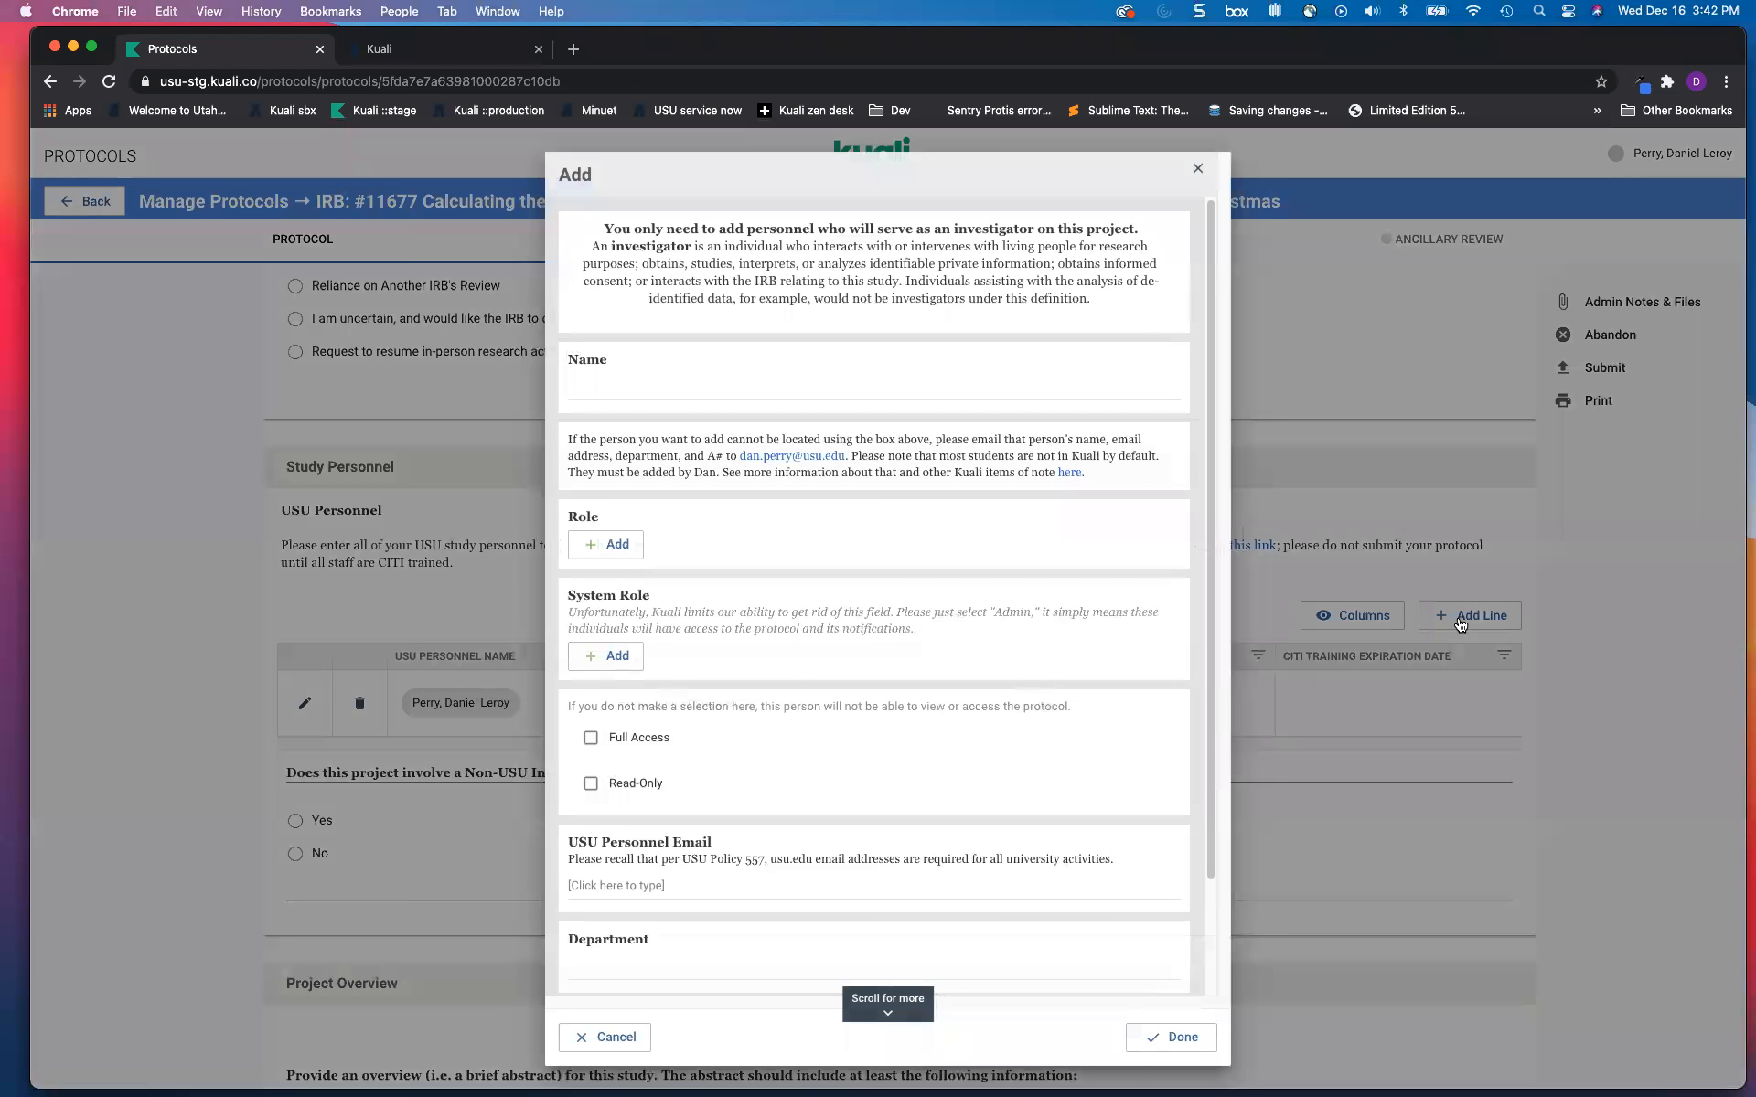
{"action": "left_click", "coordinate": [754, 385]}
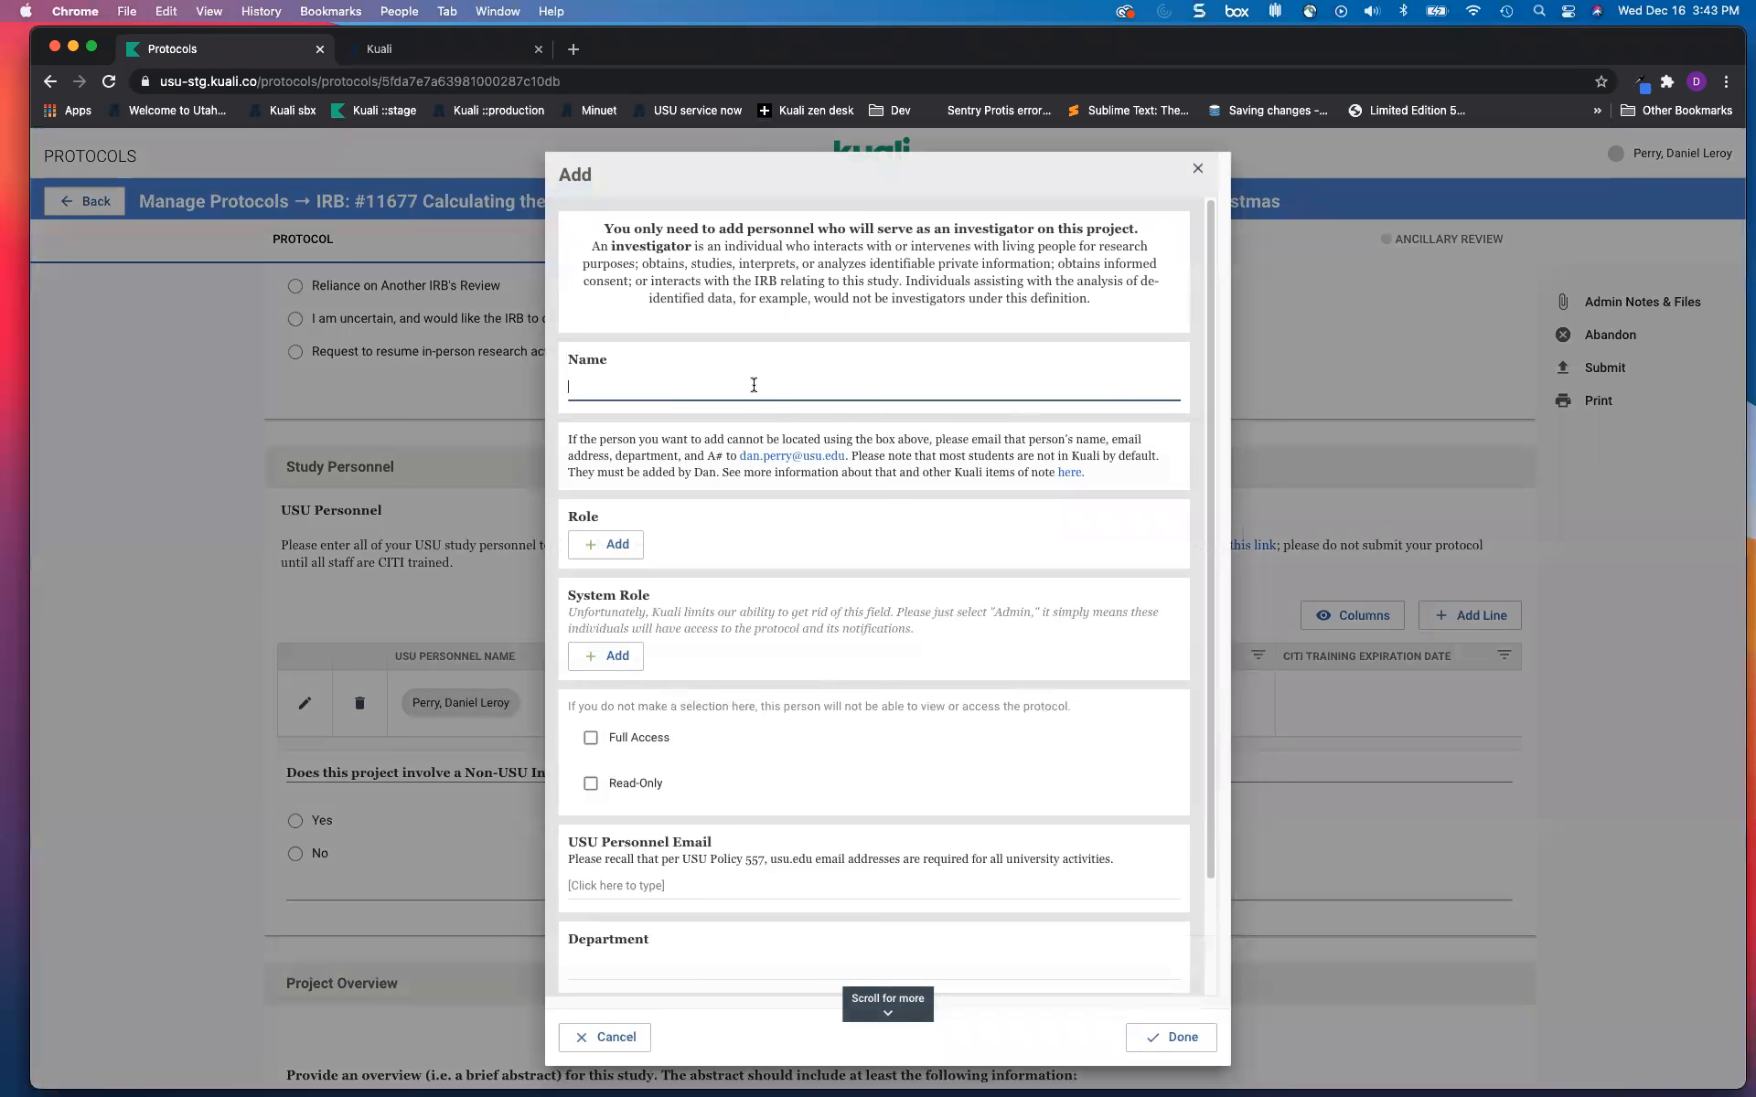
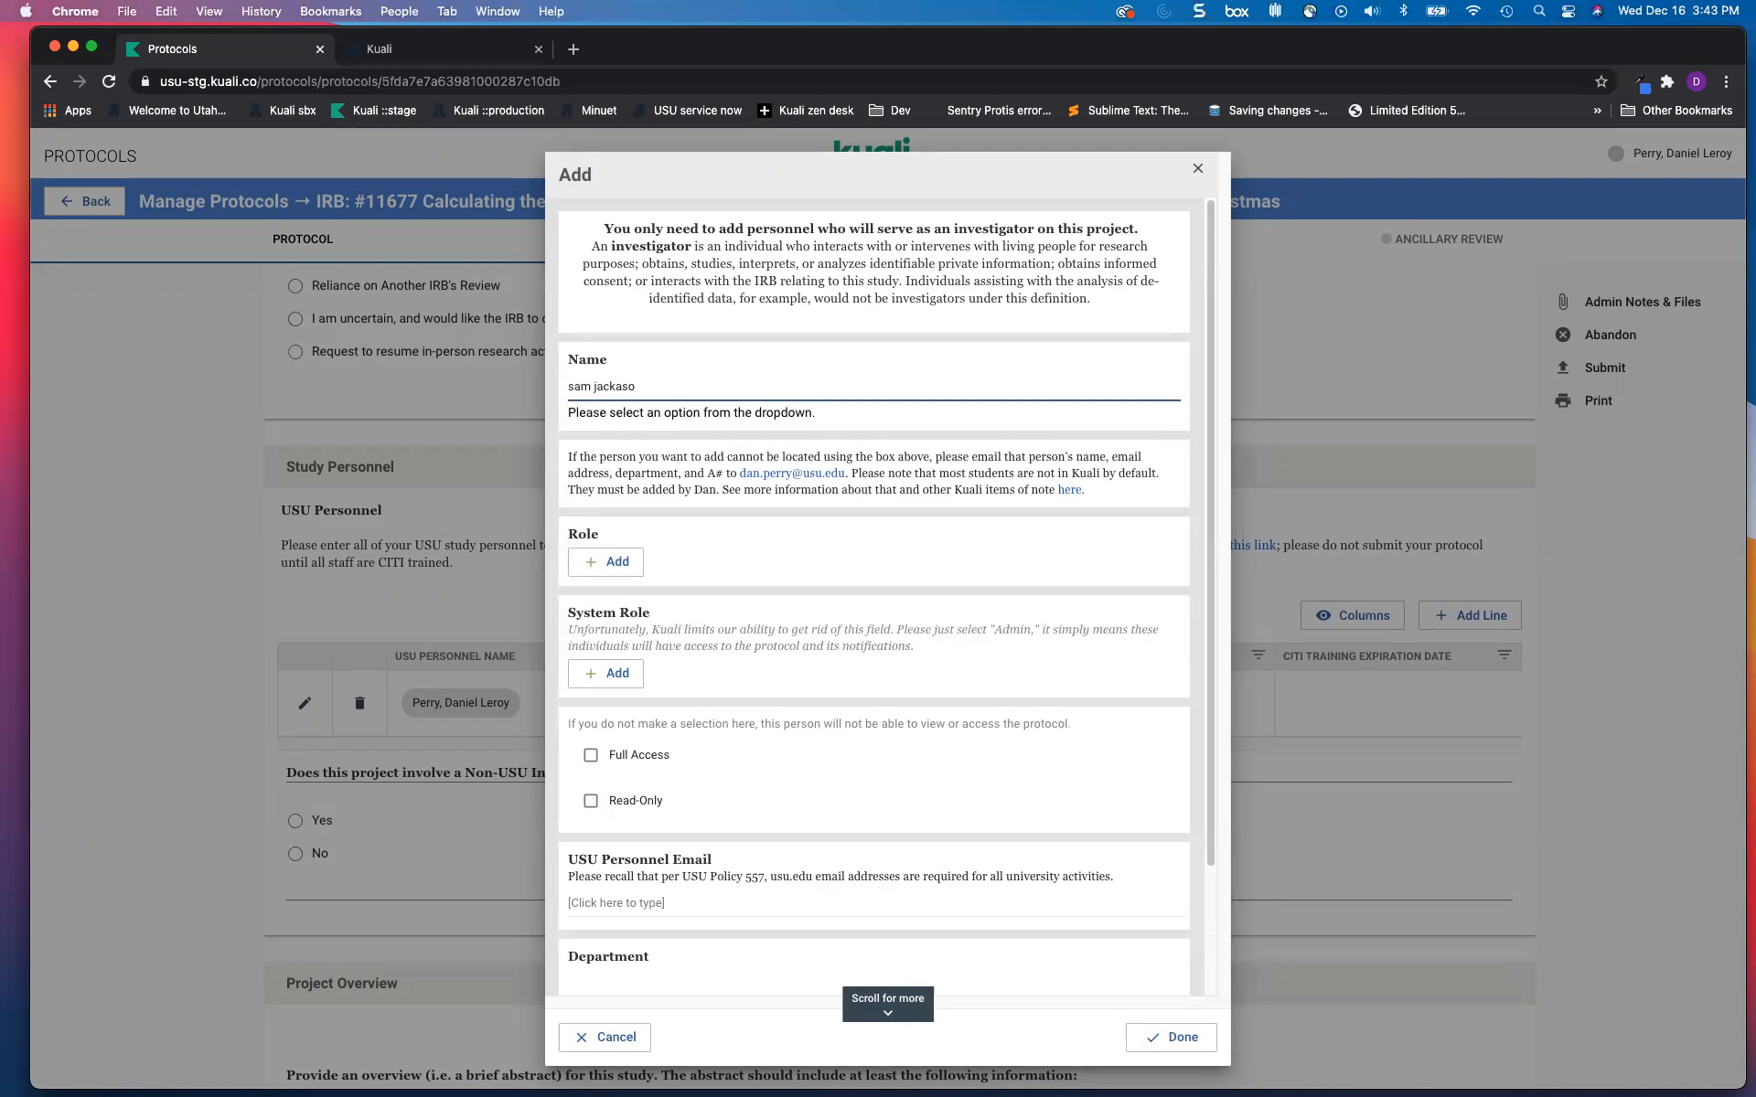
Step: Replace the name search with a different person's partial name
{"action": "scroll", "coordinate": [687, 537], "scroll_direction": "down", "scroll_amount": 1}
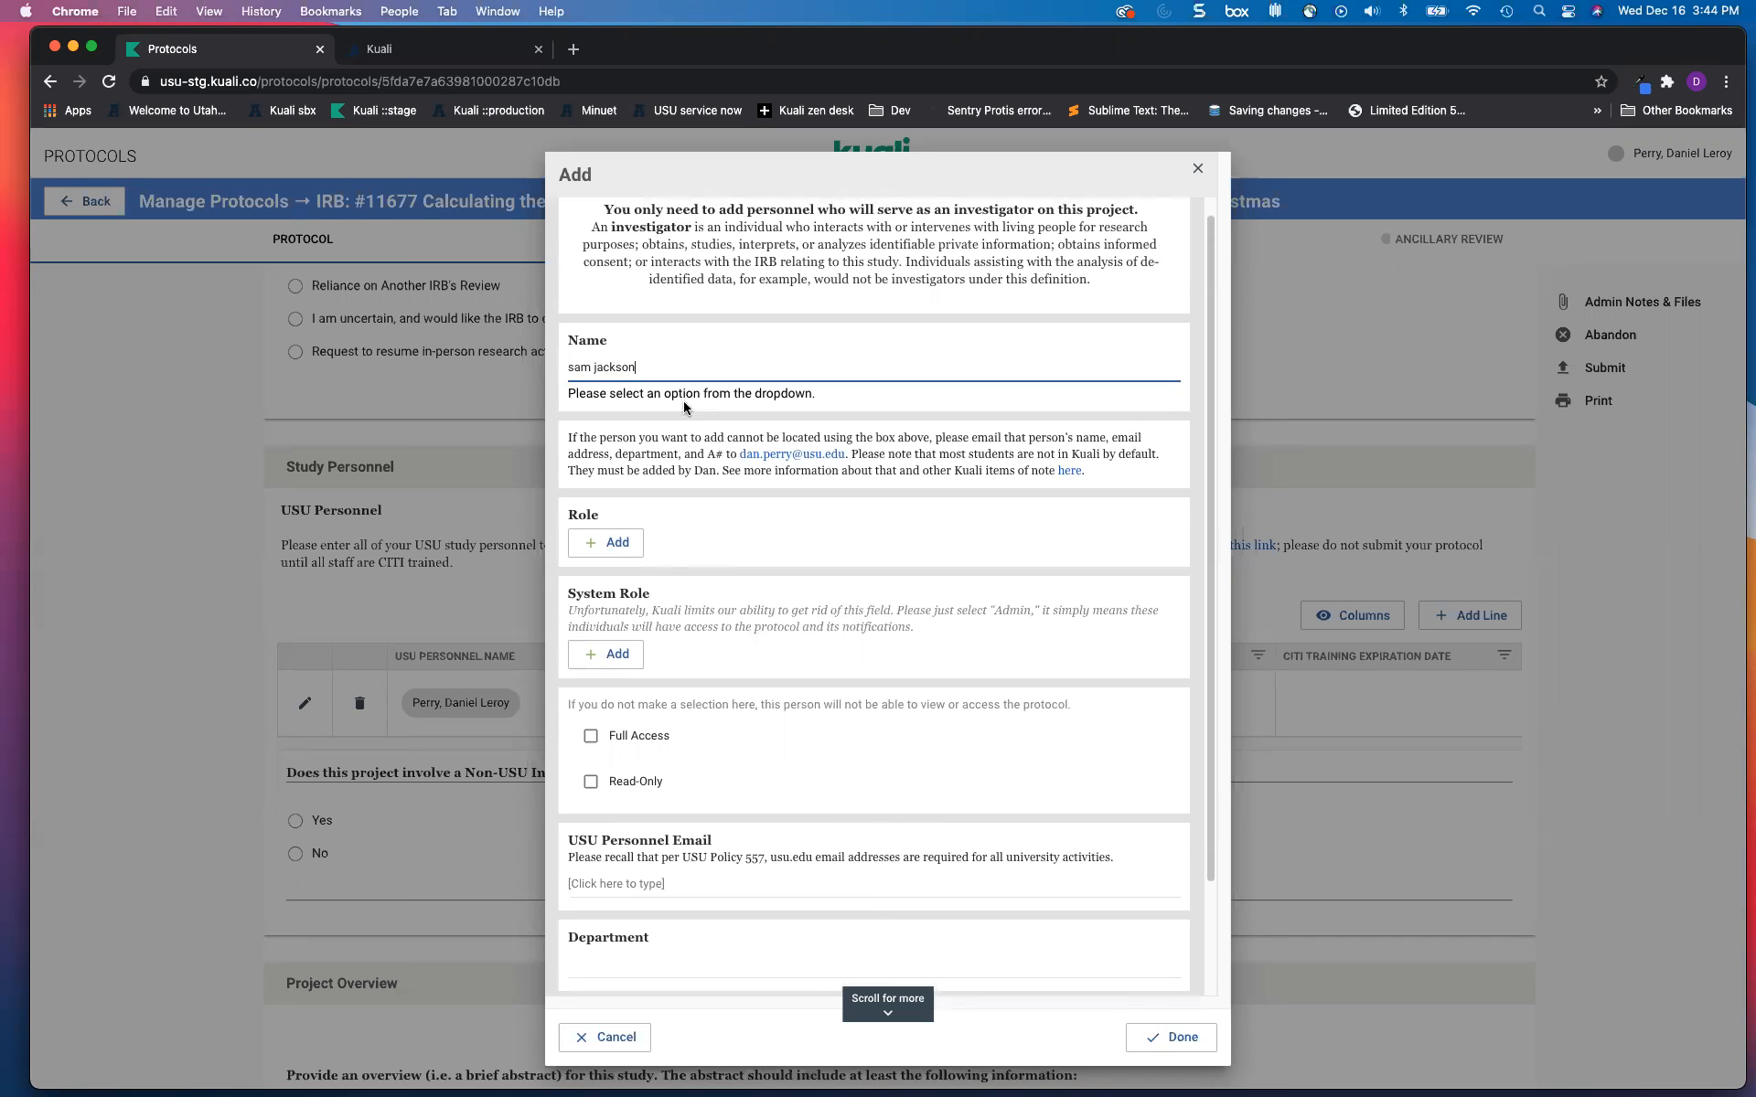
{"action": "left_click_drag", "start_coordinate": [644, 371], "coordinate": [502, 362]}
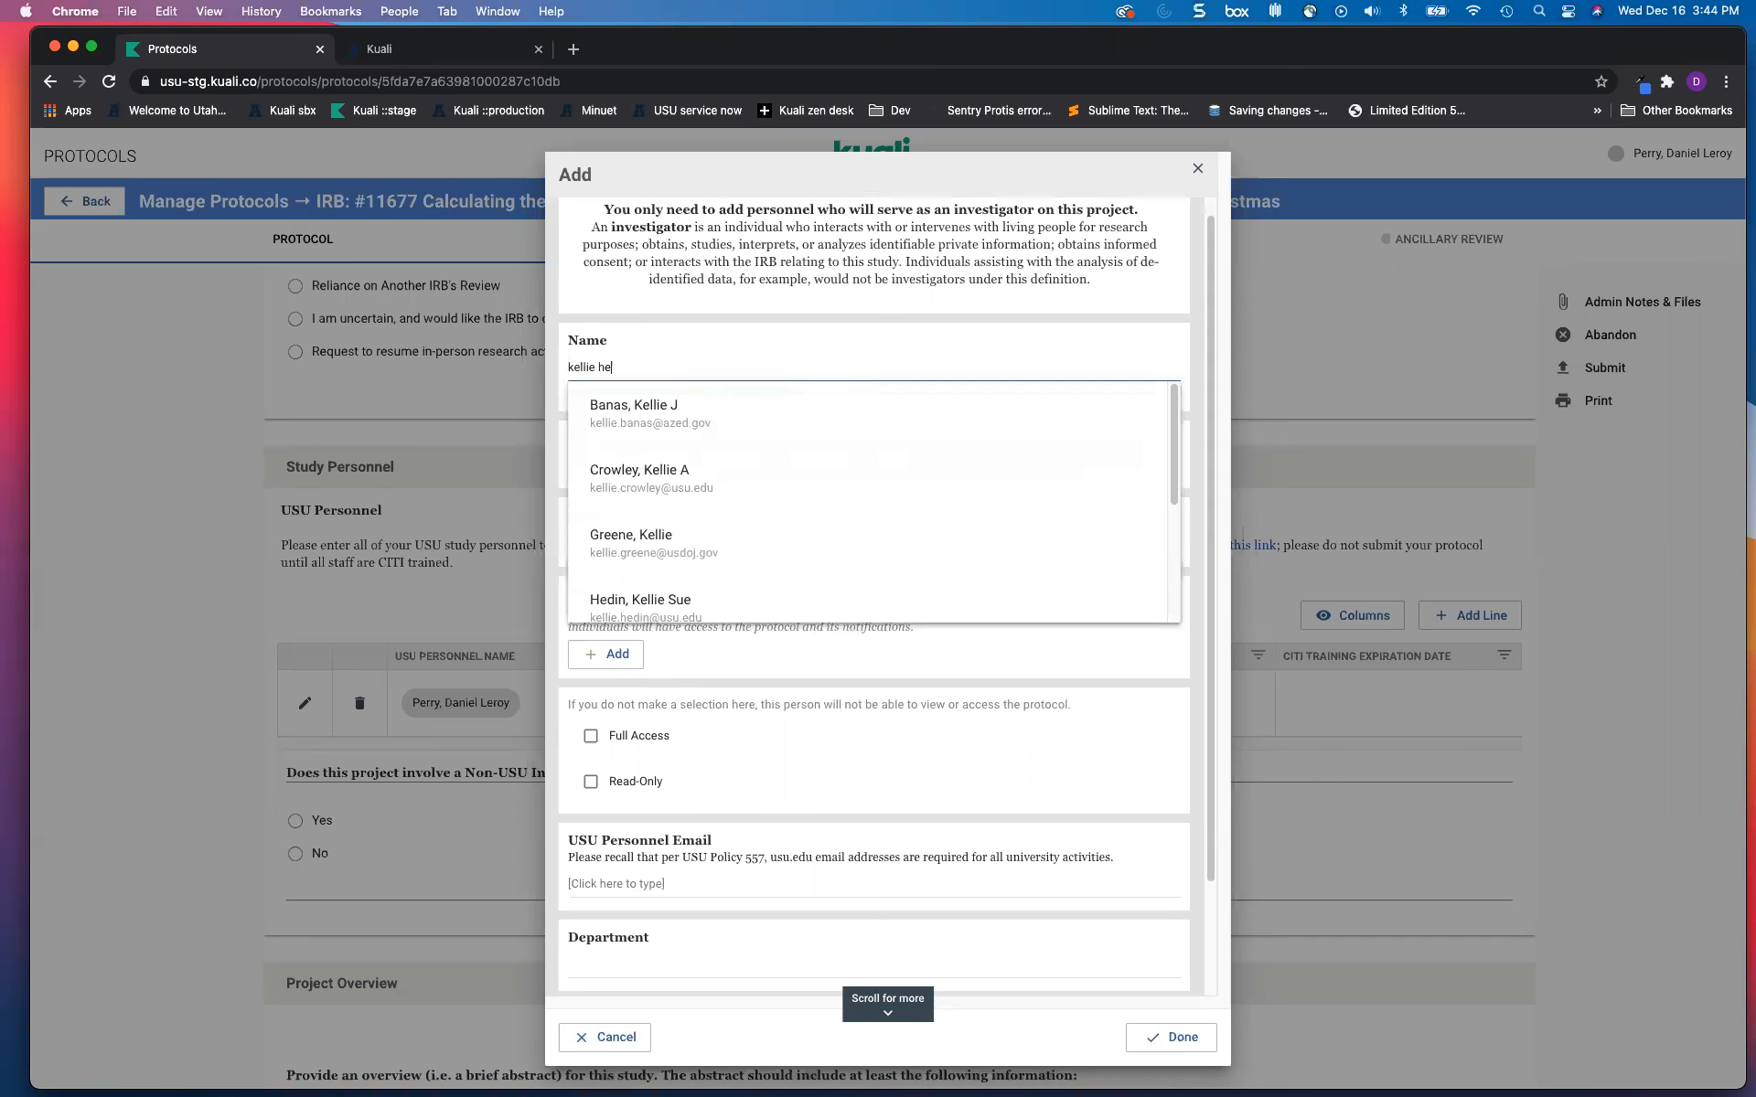
Step: Select the matching person from the Name suggestions, creating a second personnel row
{"action": "left_click", "coordinate": [600, 409]}
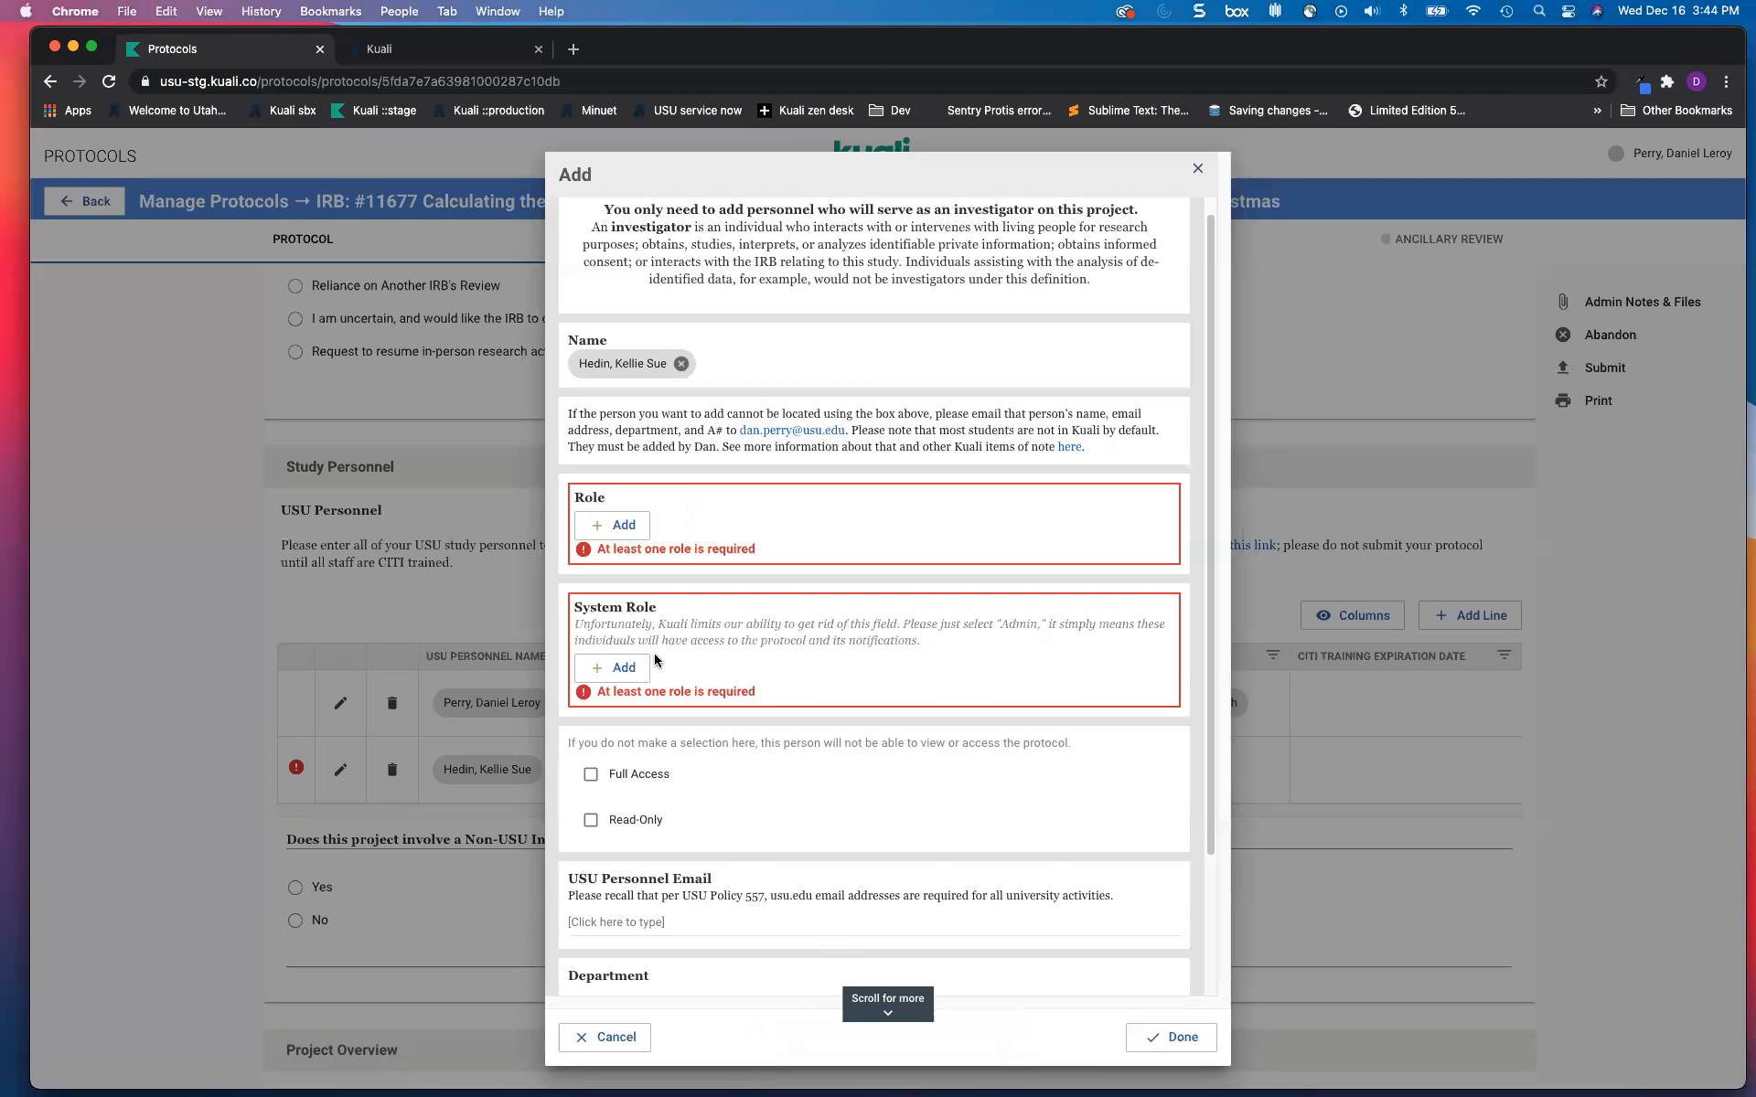
{"action": "scroll", "coordinate": [656, 656], "scroll_direction": "down", "scroll_amount": 1}
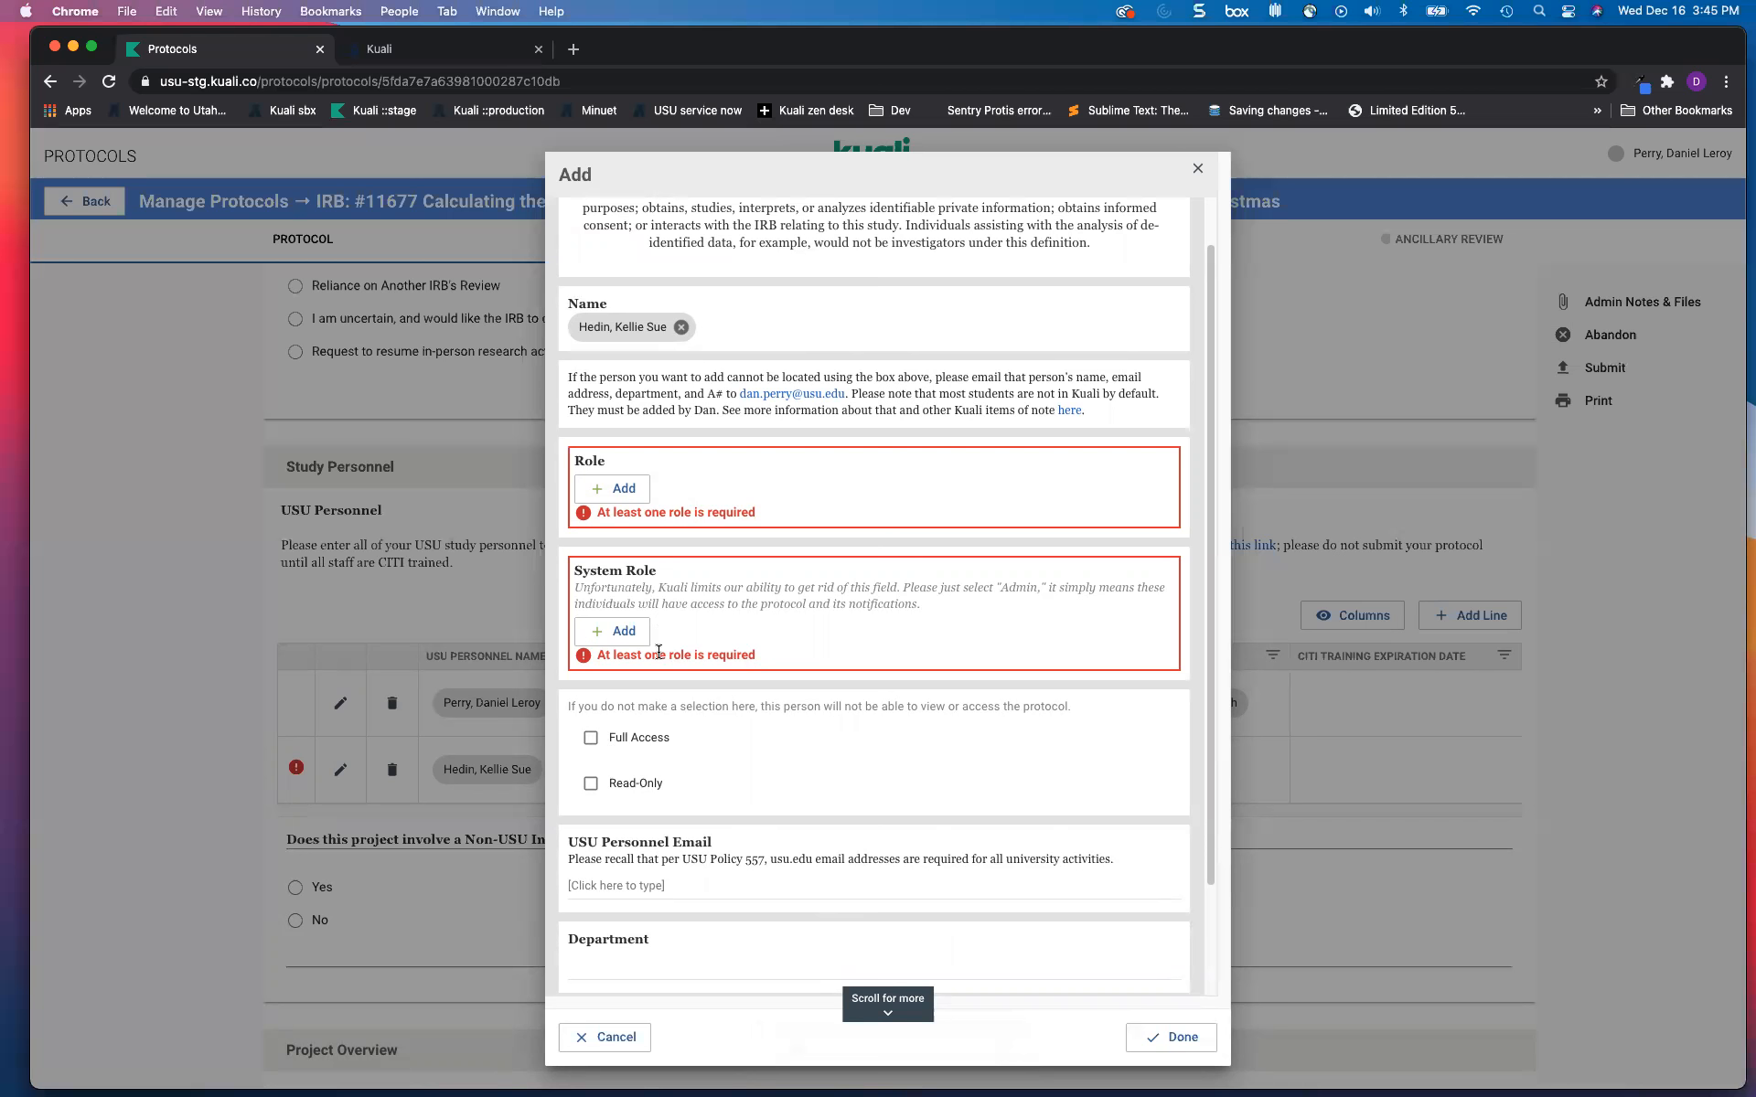
{"action": "scroll", "coordinate": [674, 628], "scroll_direction": "down", "scroll_amount": 1}
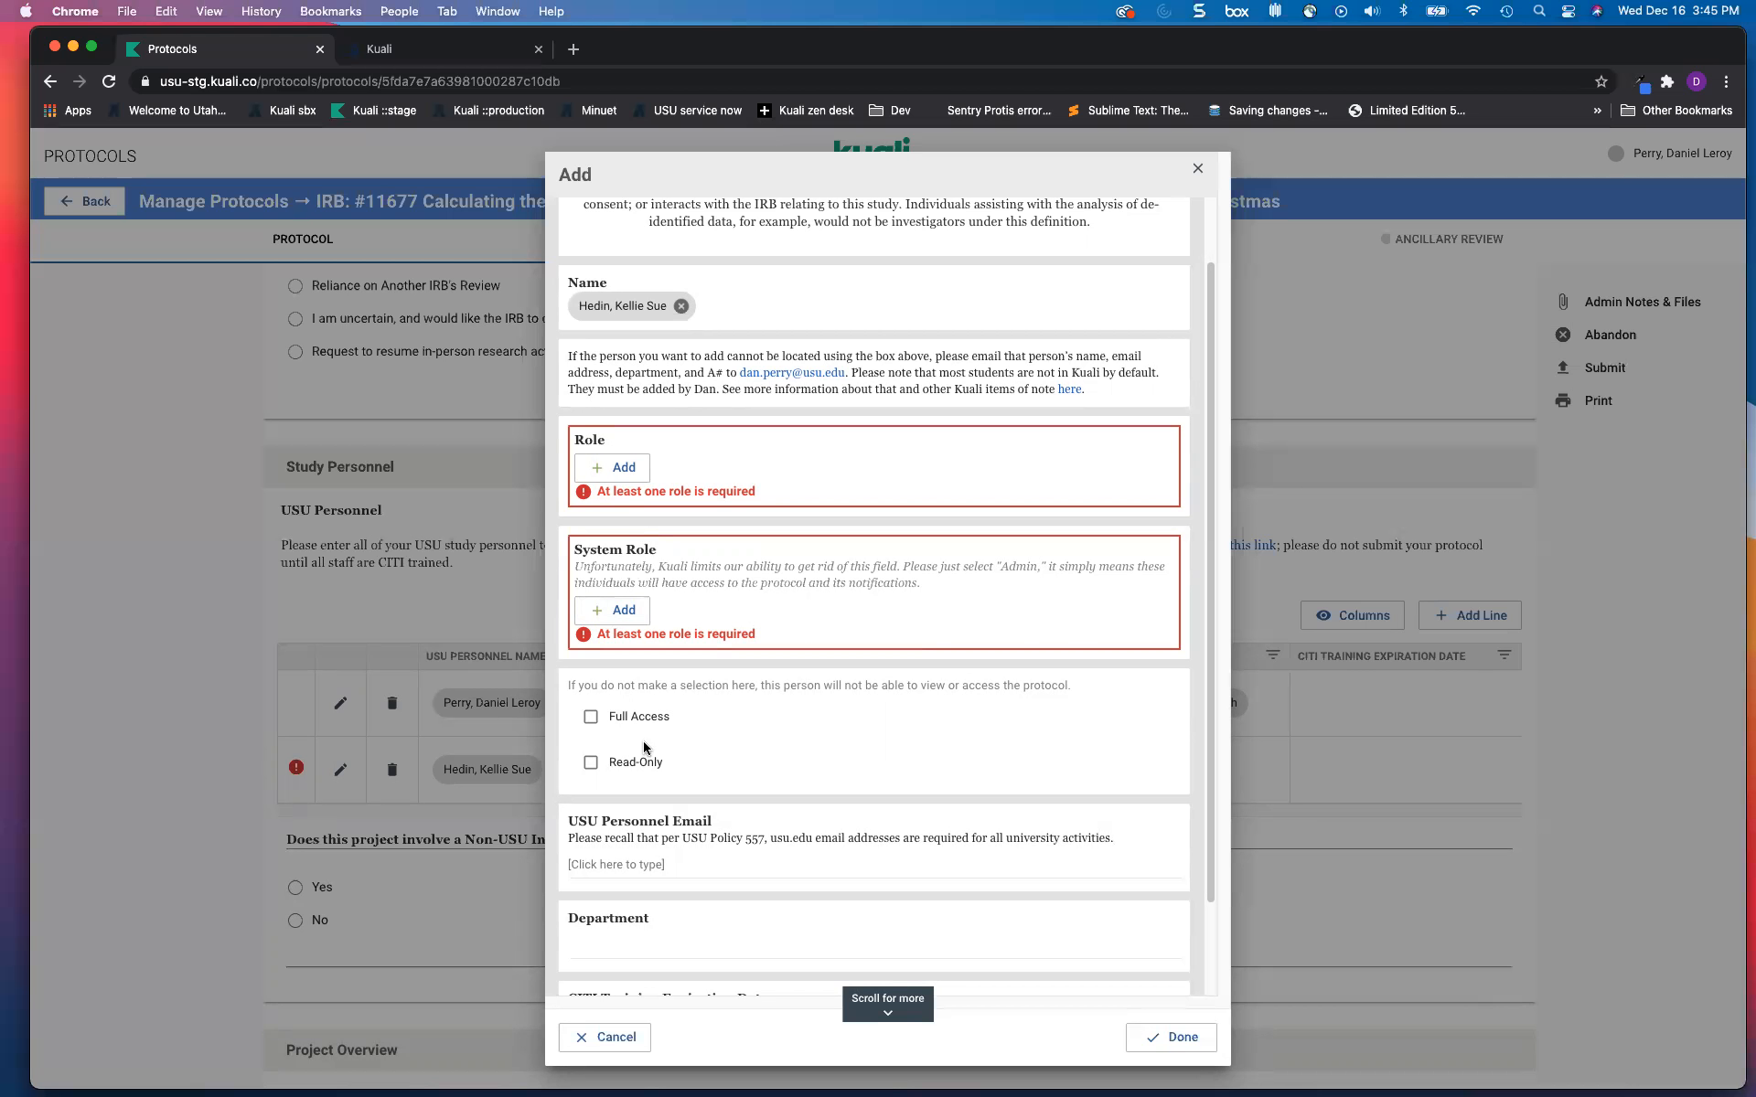
Step: Leave the new team member with Full Access checked and Read-Only unchecked
{"action": "left_click", "coordinate": [607, 719]}
{"action": "left_click", "coordinate": [645, 773]}
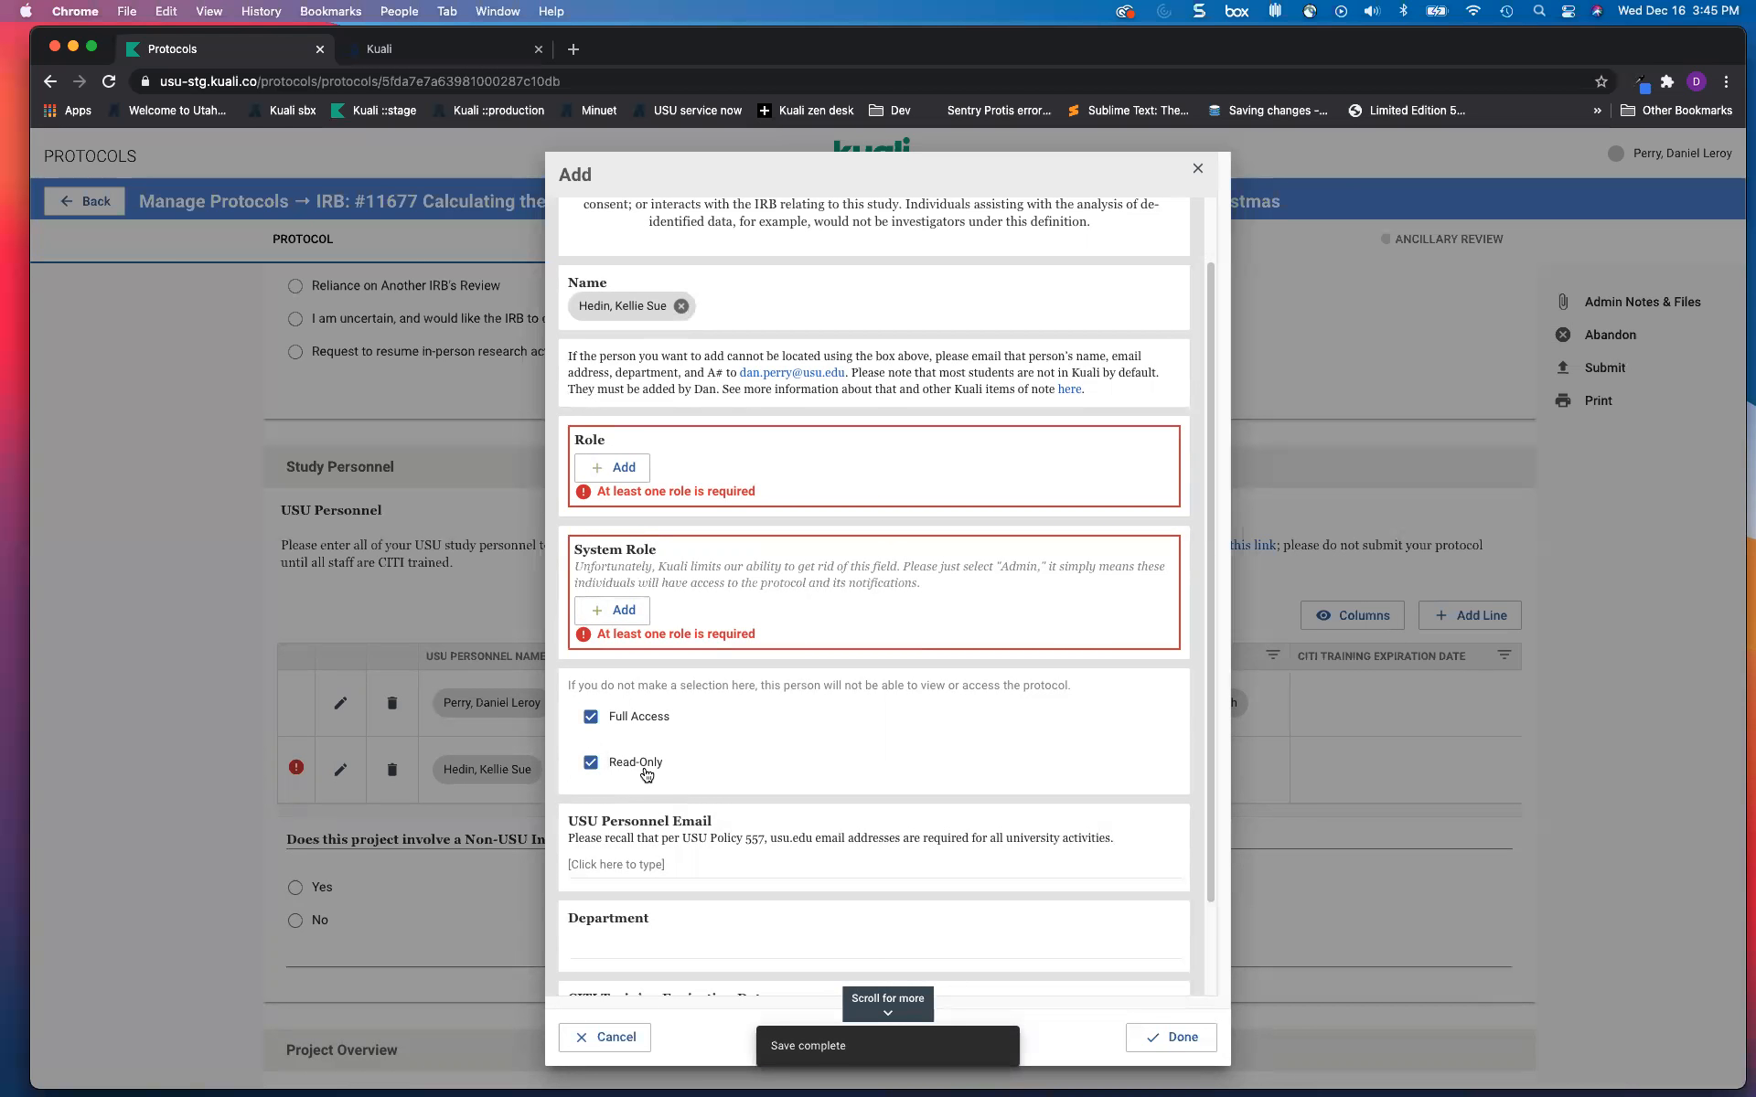
{"action": "left_click", "coordinate": [592, 719]}
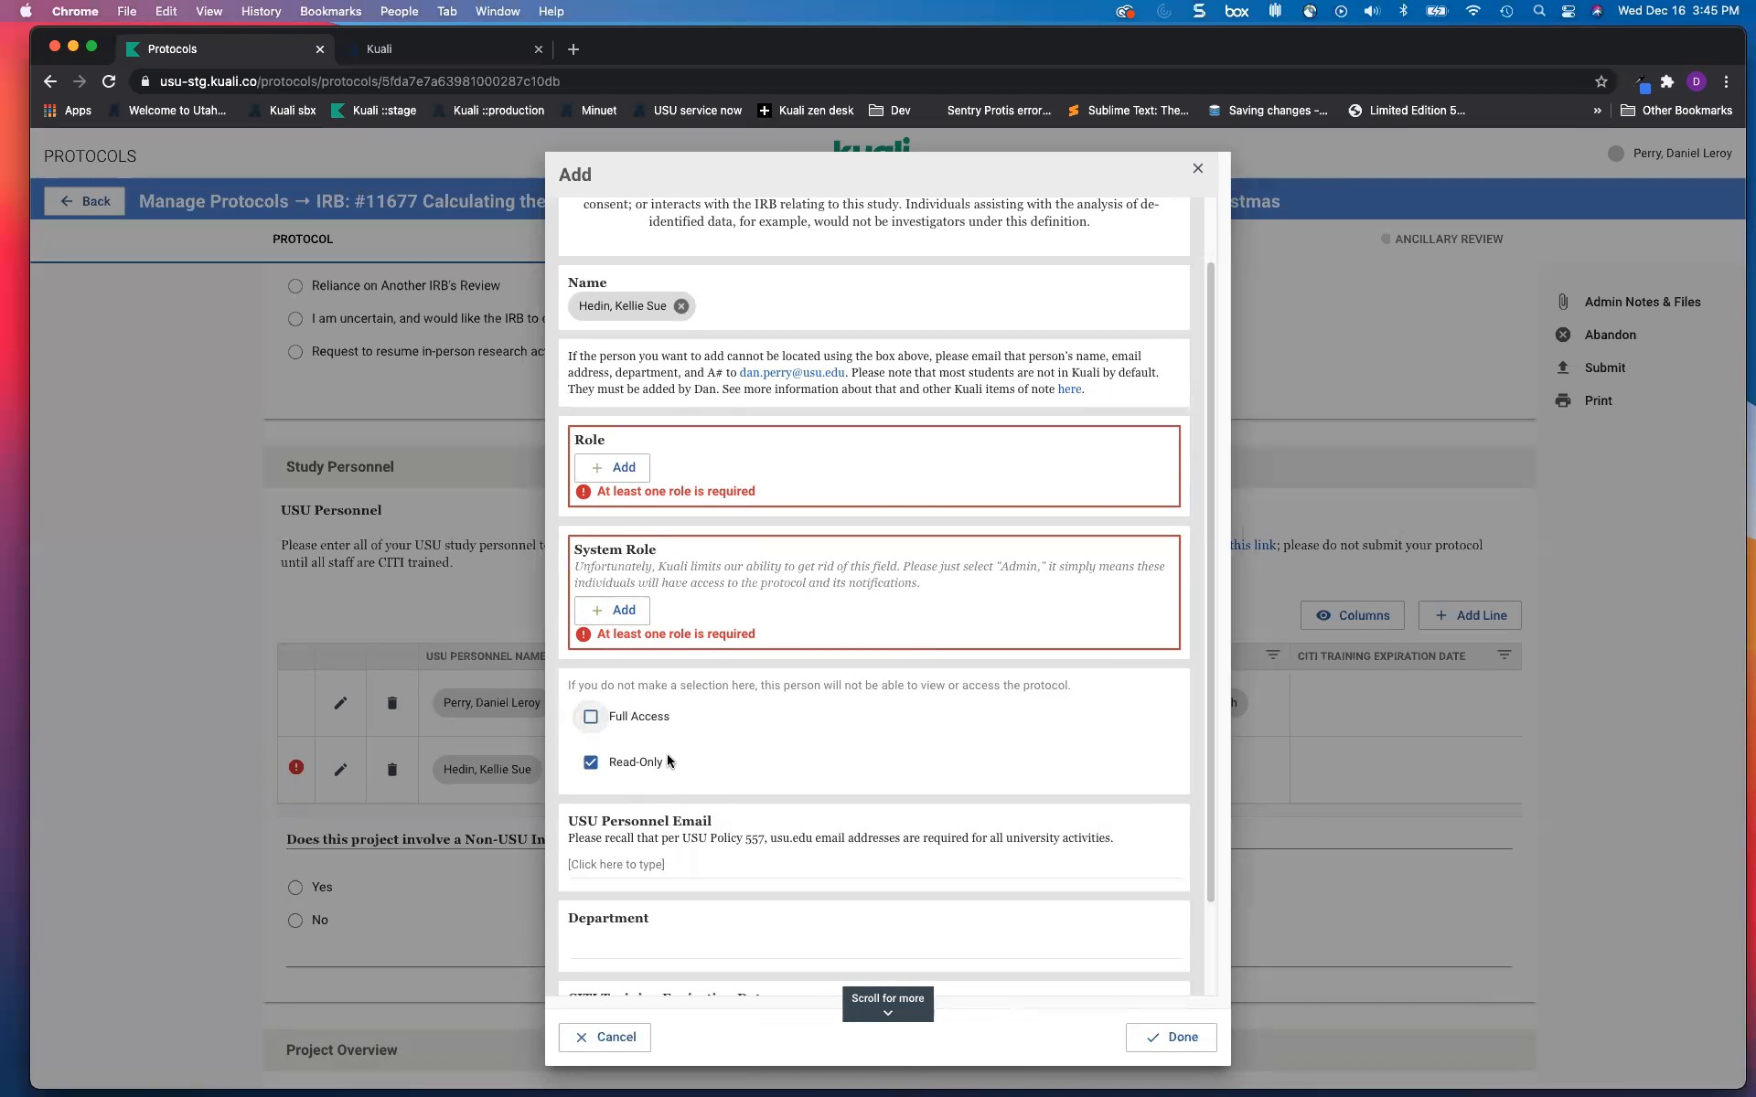
{"action": "left_click", "coordinate": [592, 763]}
{"action": "left_click", "coordinate": [592, 719]}
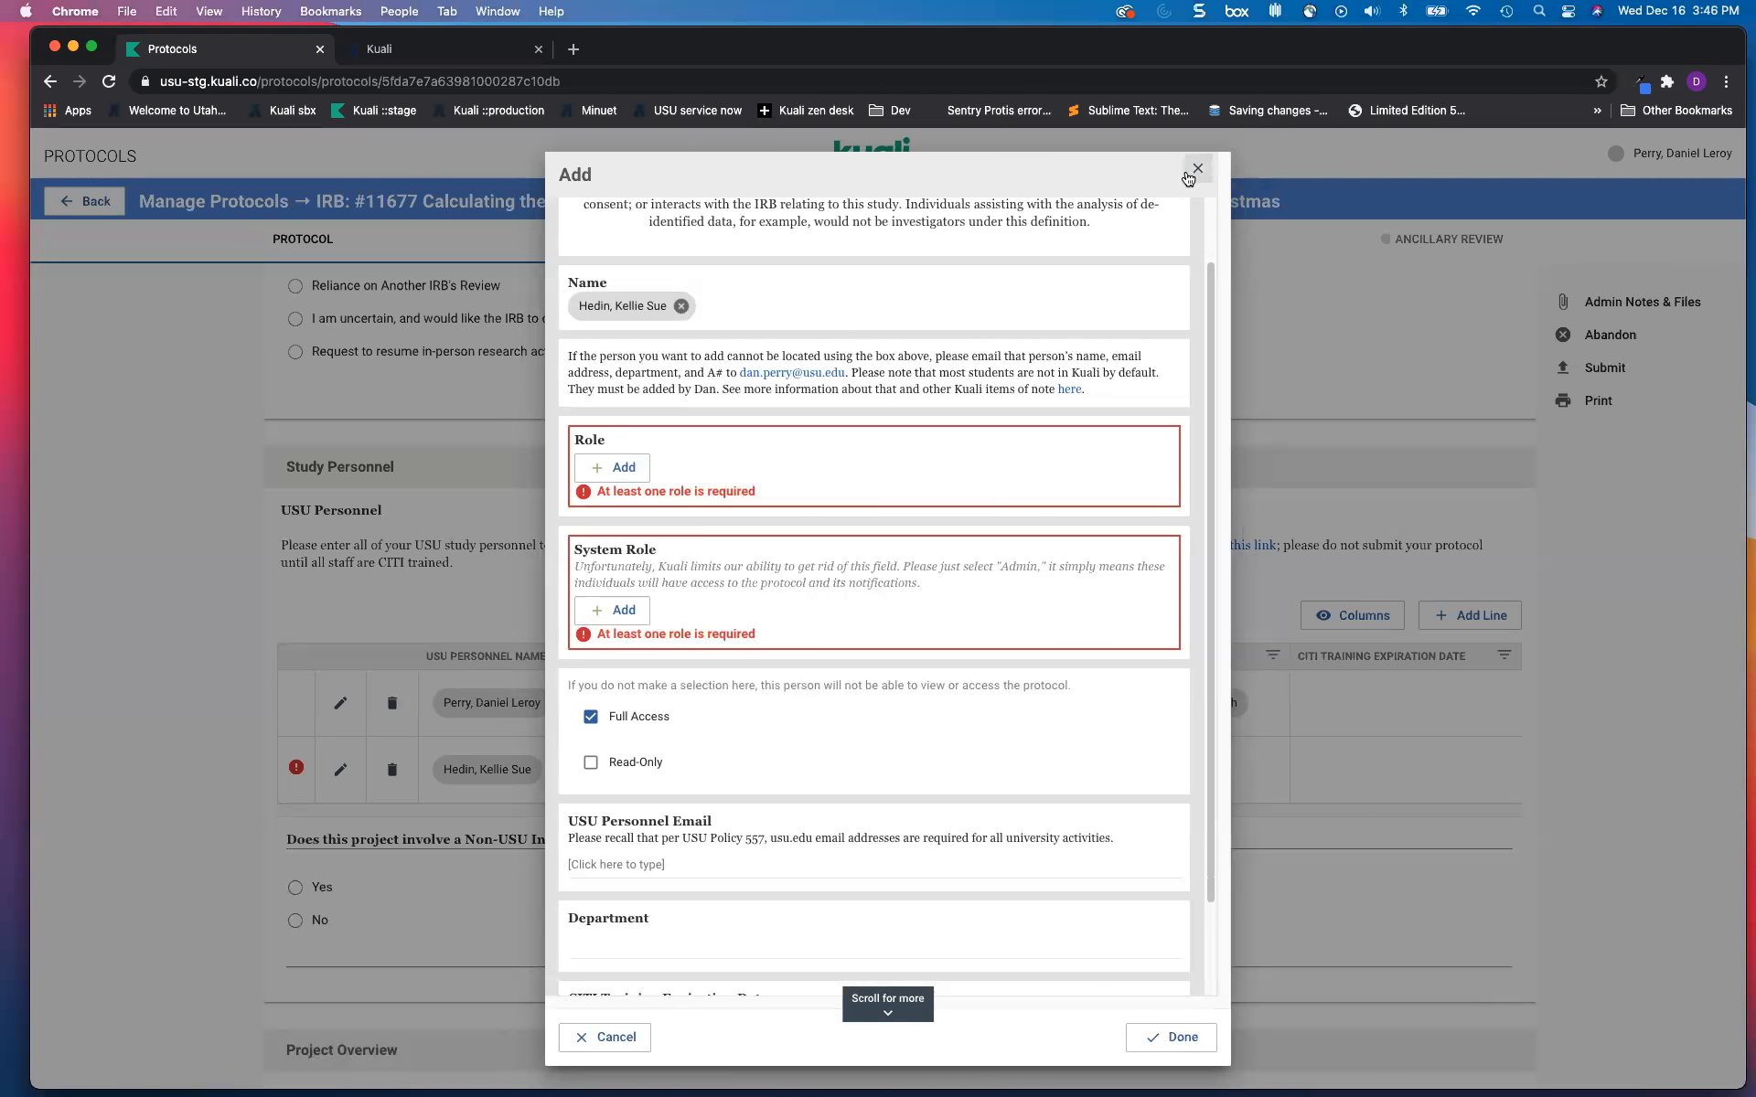
Step: Set the new person's research role to USU Co-Investigator and save them to study personnel
{"action": "left_click", "coordinate": [644, 473]}
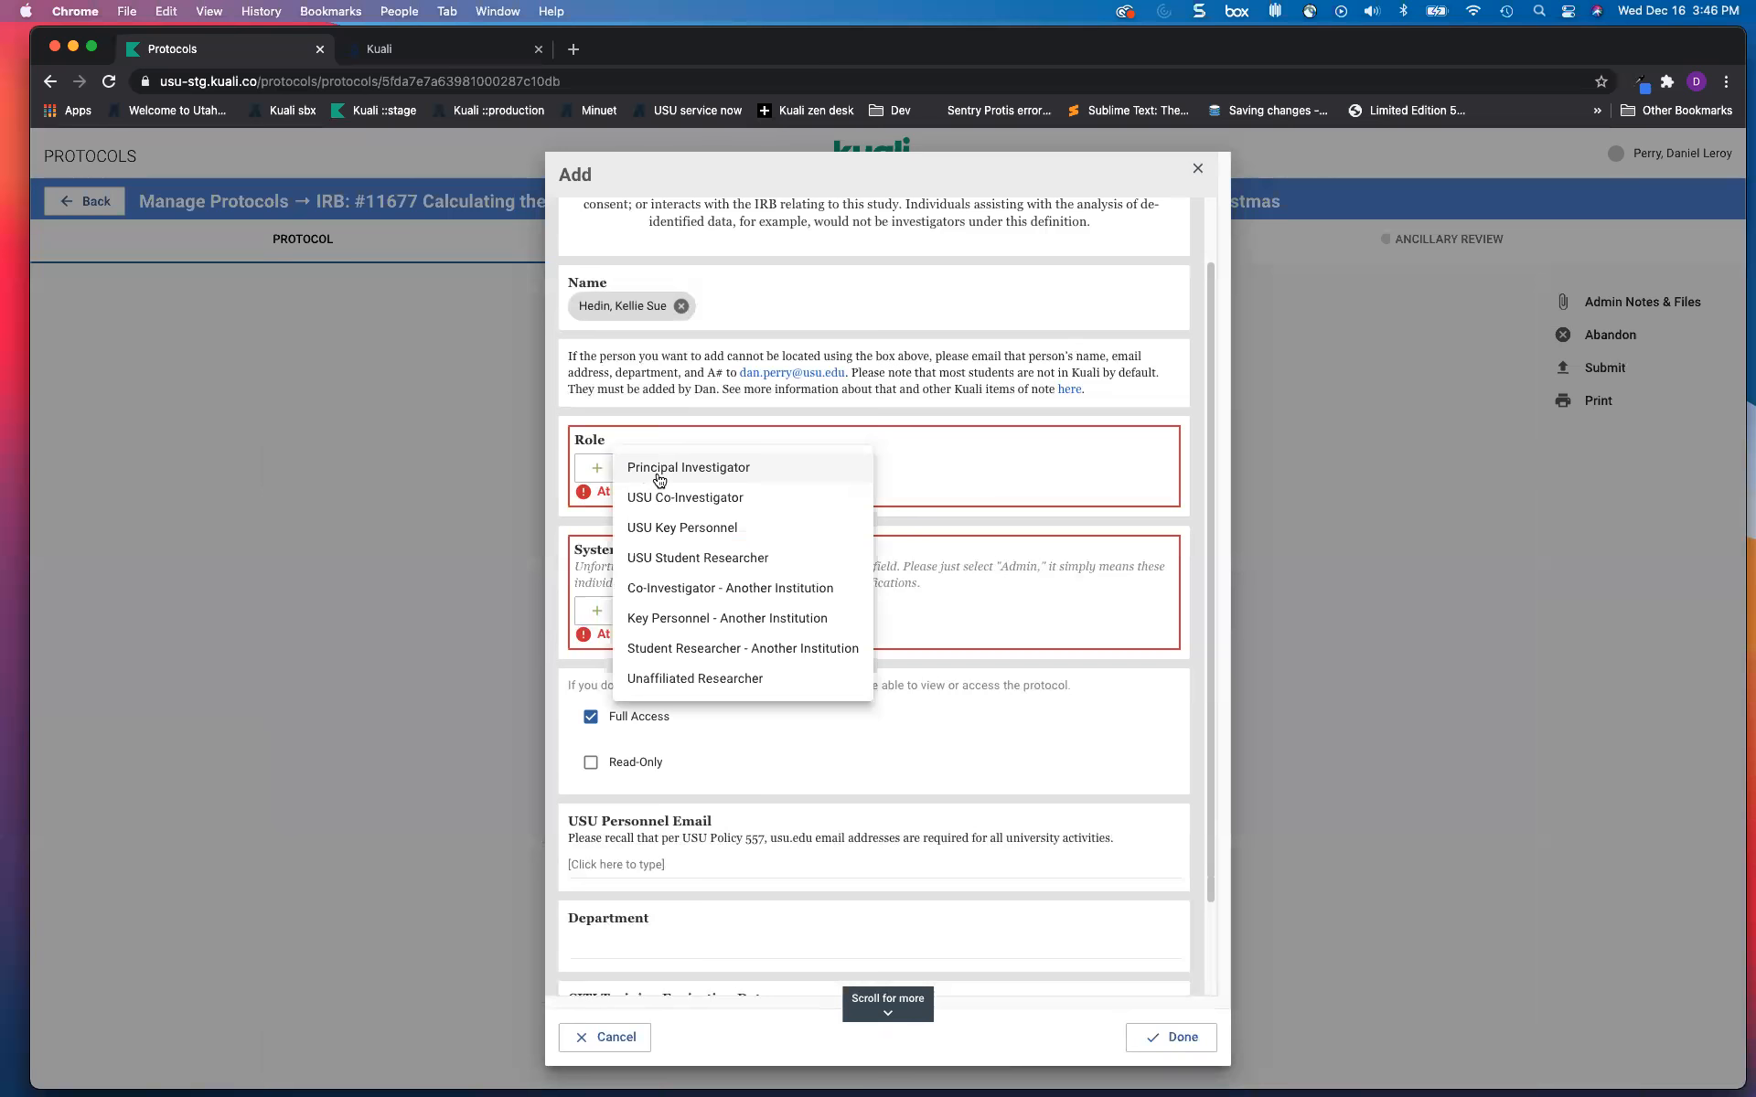
{"action": "left_click", "coordinate": [677, 502]}
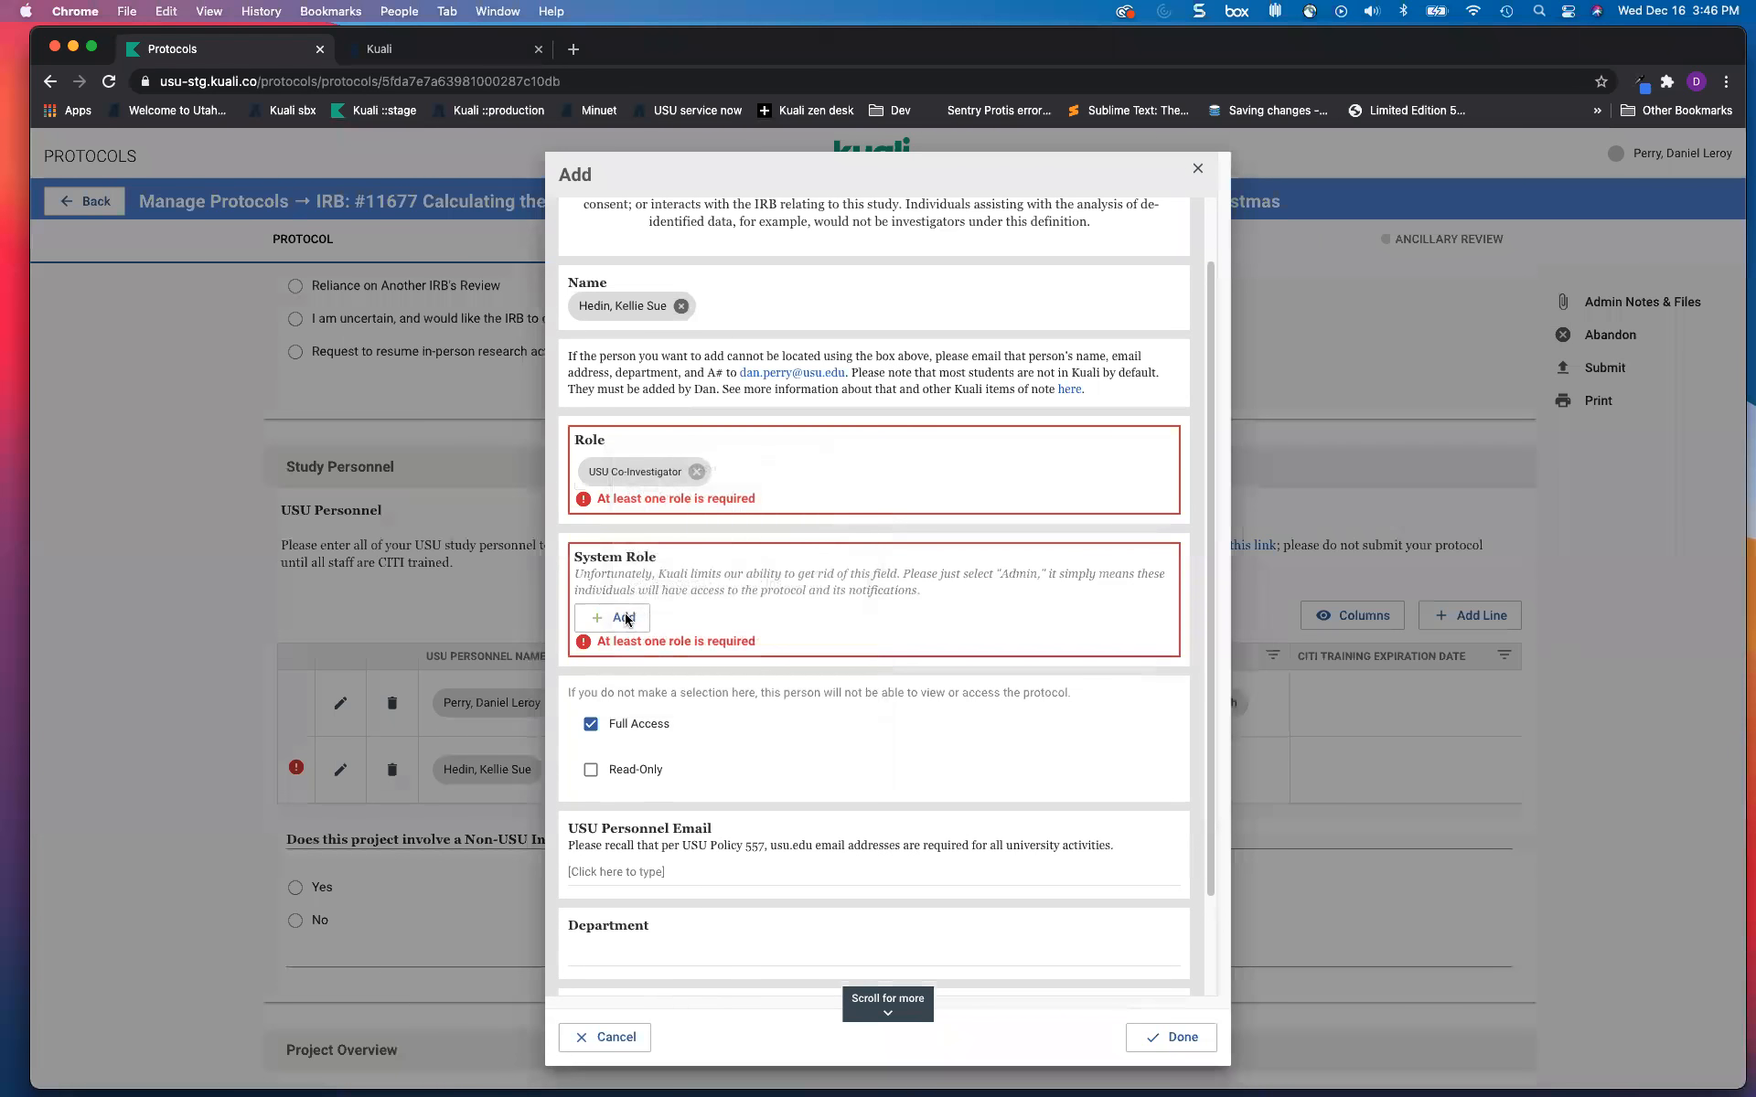
{"action": "left_click", "coordinate": [614, 580]}
{"action": "left_click", "coordinate": [763, 663]}
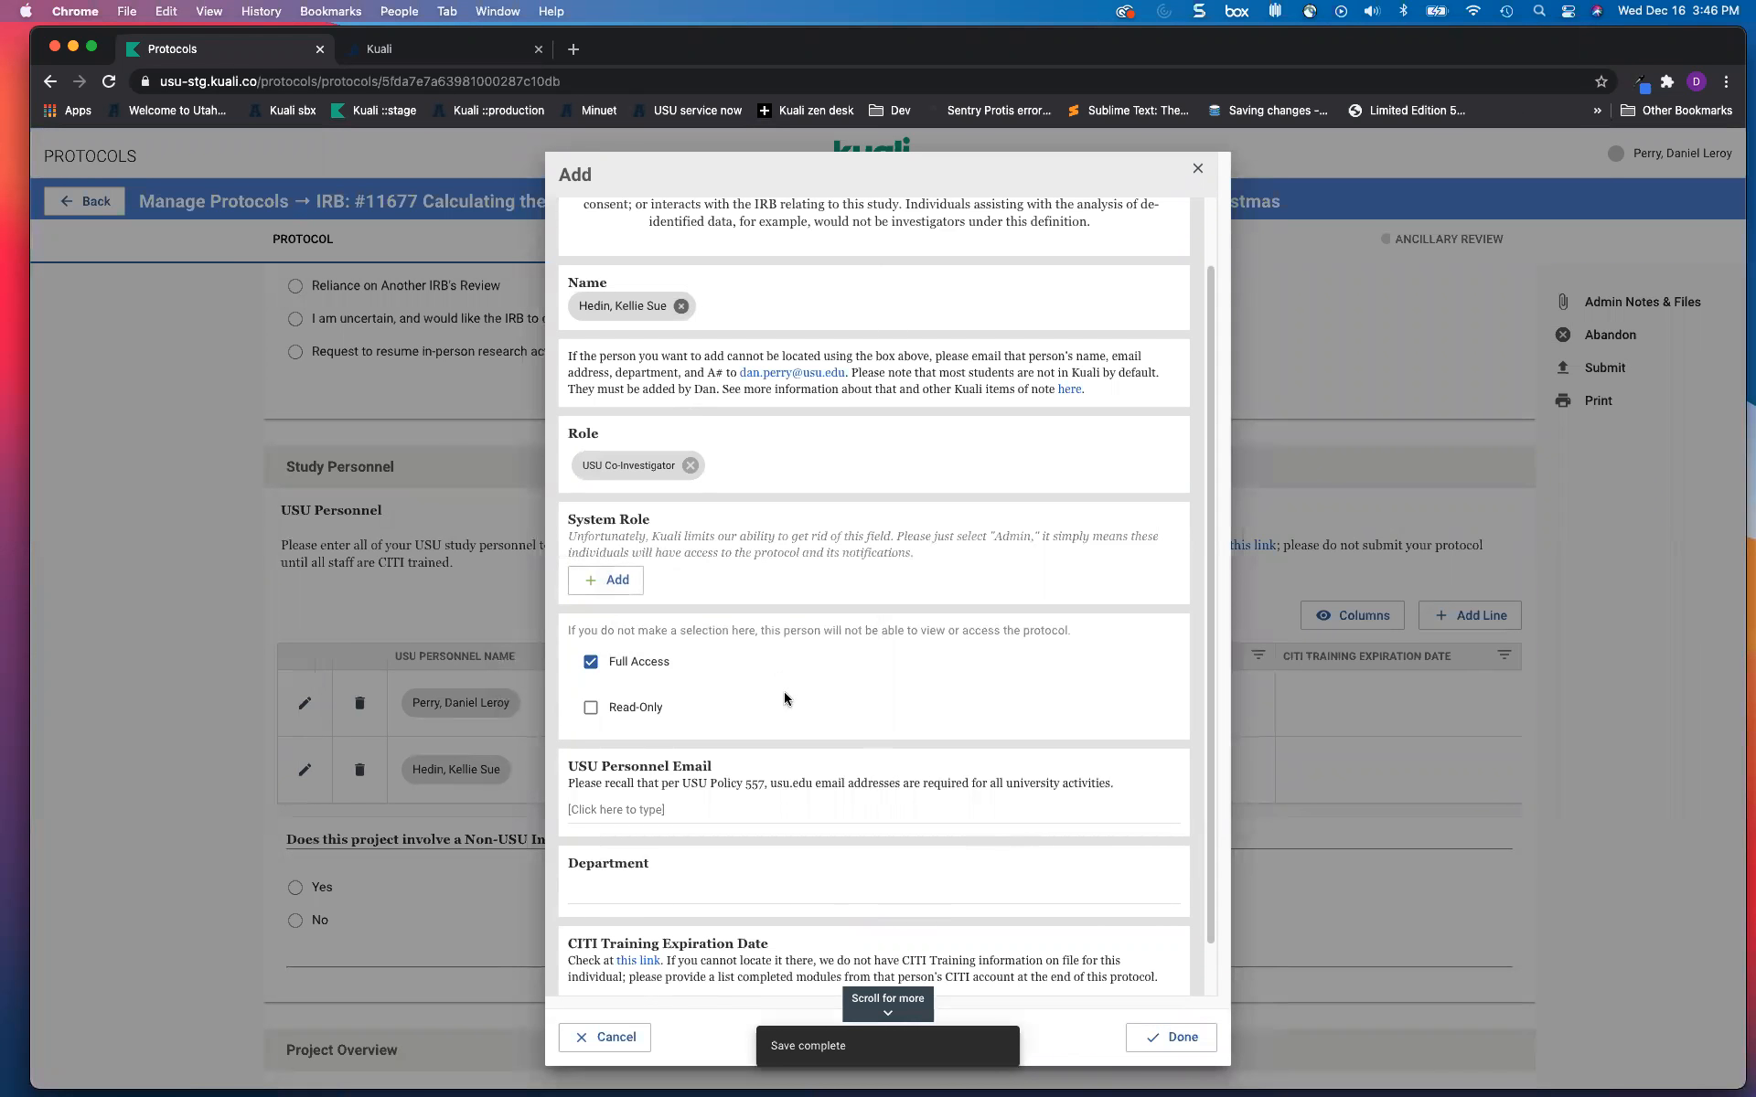
{"action": "scroll", "coordinate": [804, 871], "scroll_direction": "down", "scroll_amount": 1}
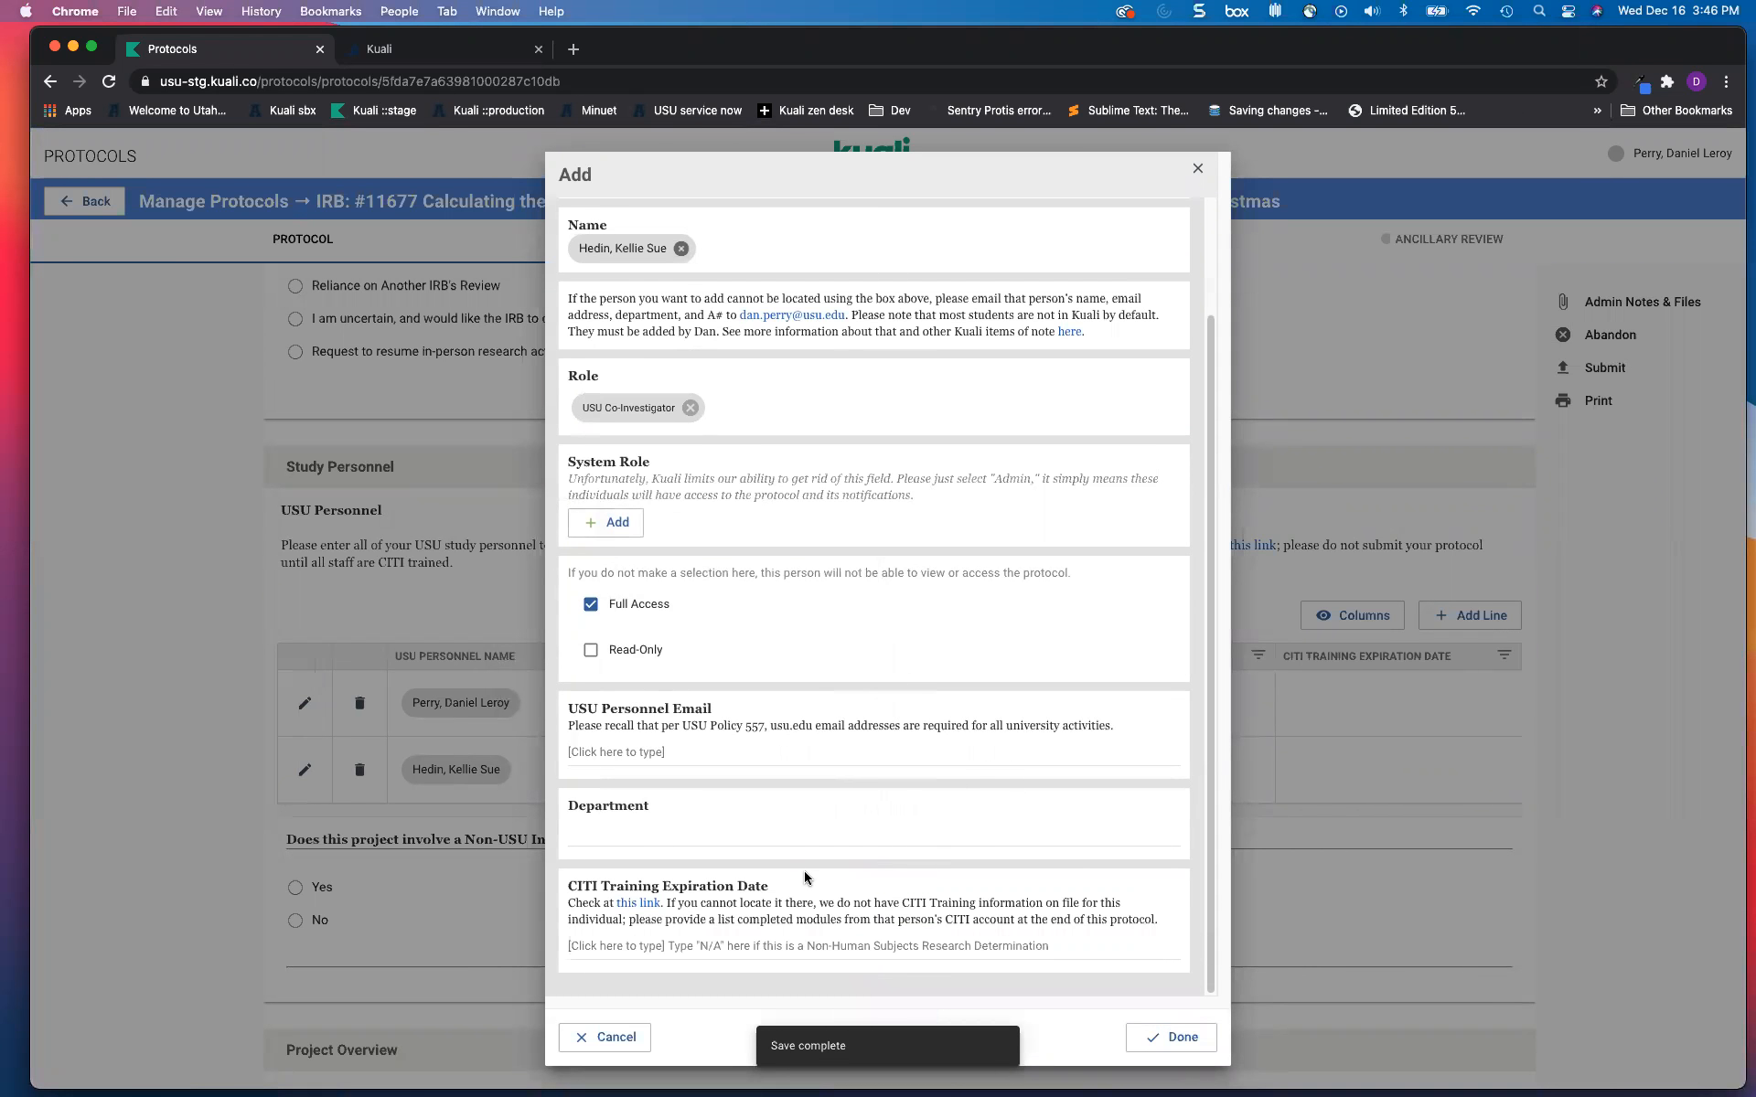
{"action": "left_click", "coordinate": [1168, 1037]}
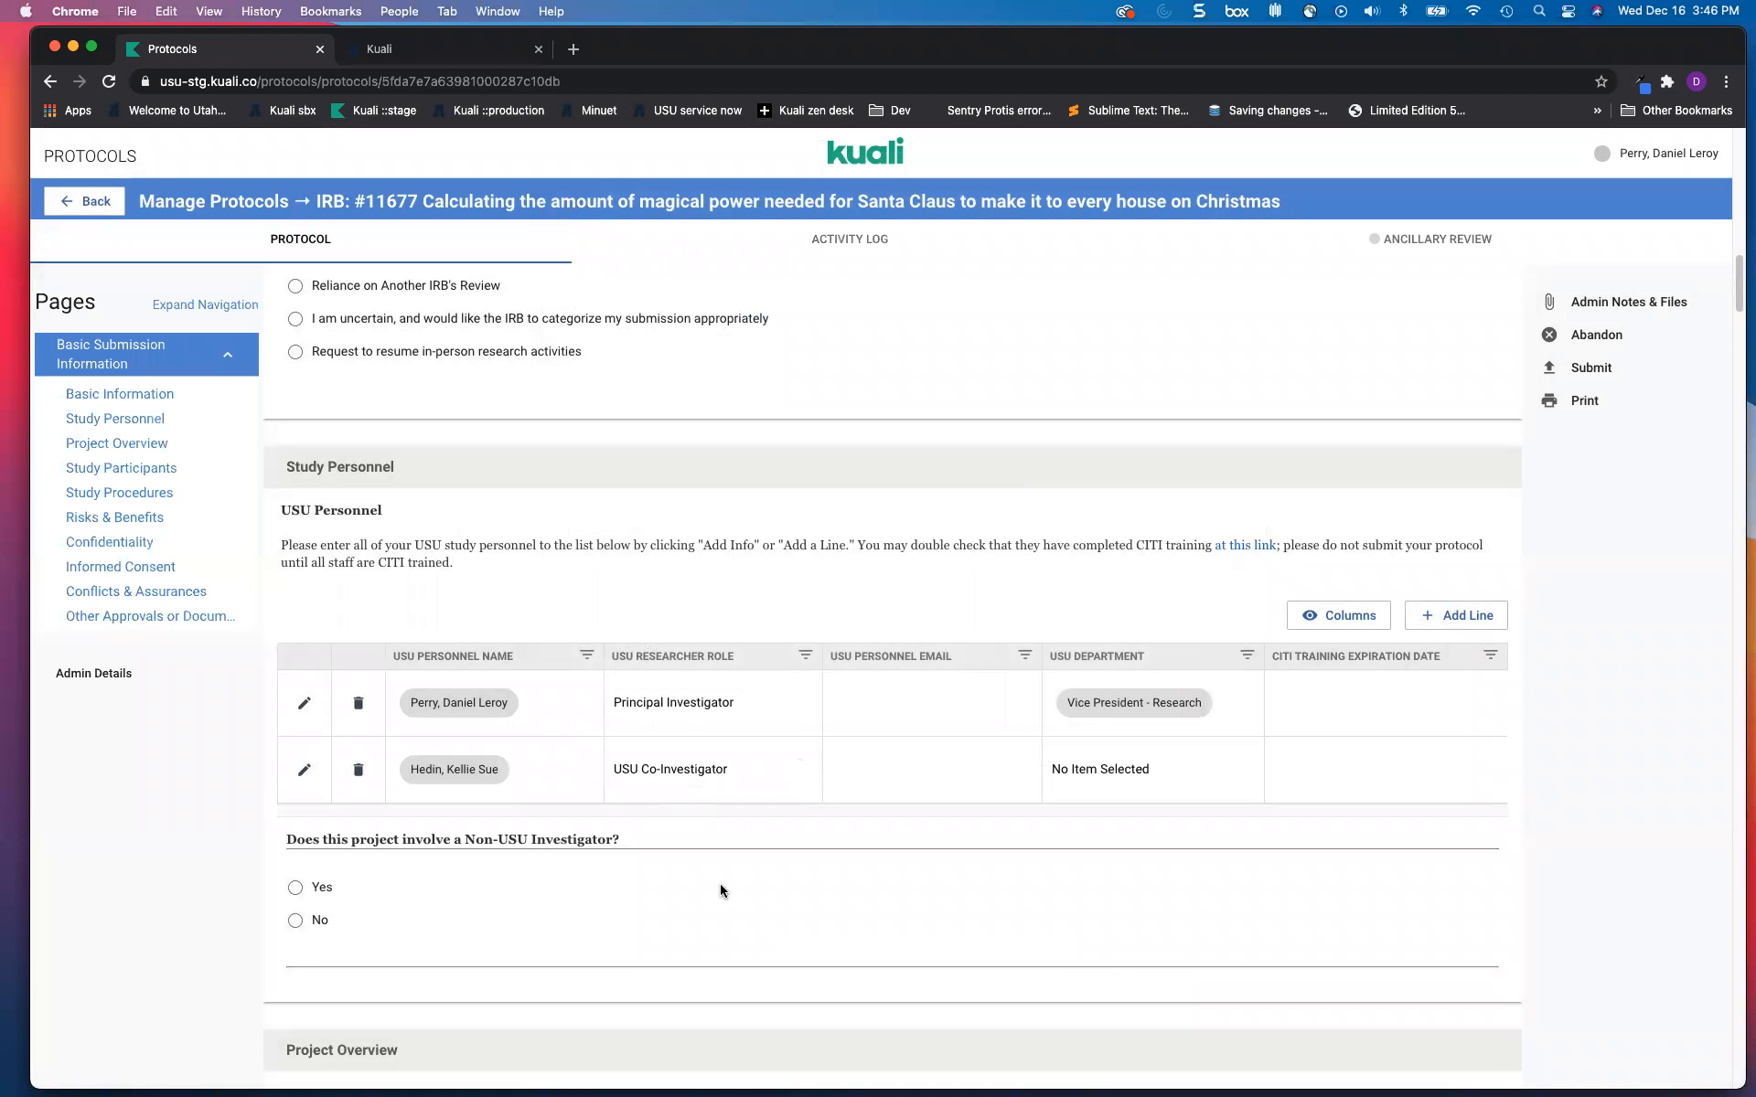
{"action": "scroll", "coordinate": [490, 761], "scroll_direction": "down", "scroll_amount": 10}
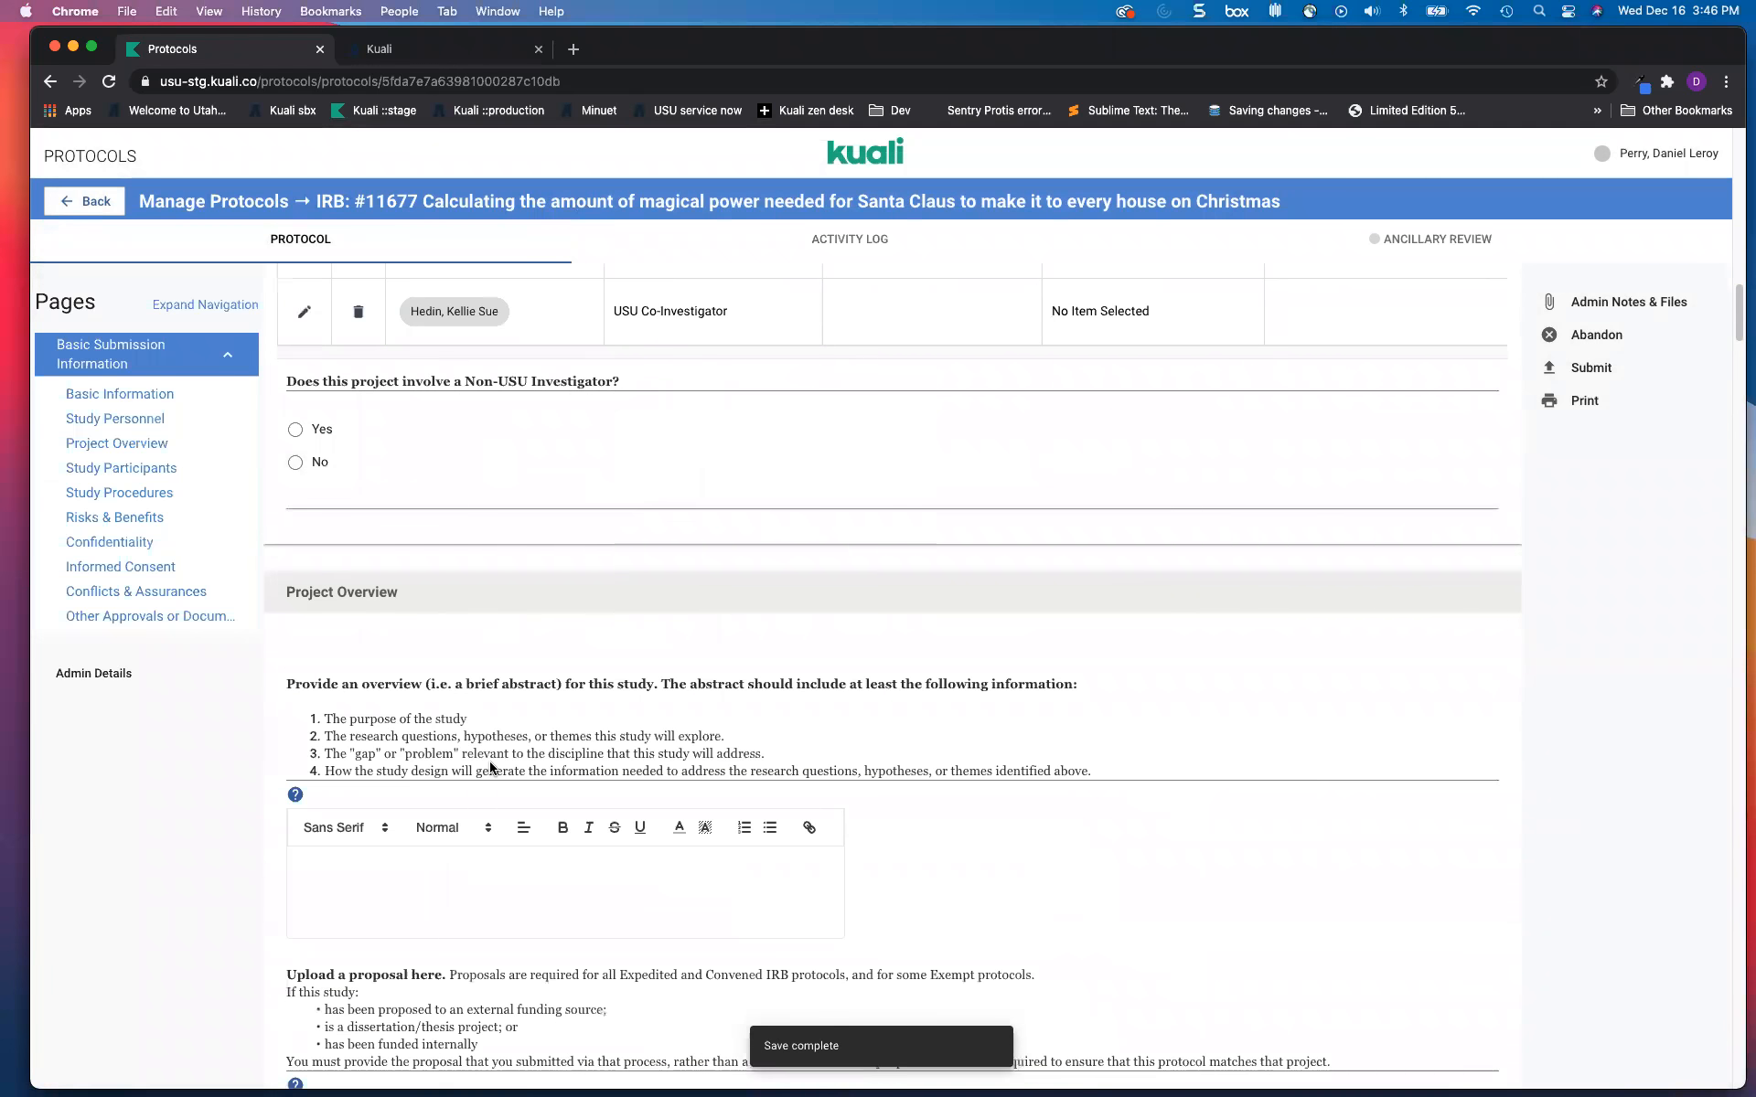
{"action": "scroll", "coordinate": [489, 760], "scroll_direction": "down", "scroll_amount": 2}
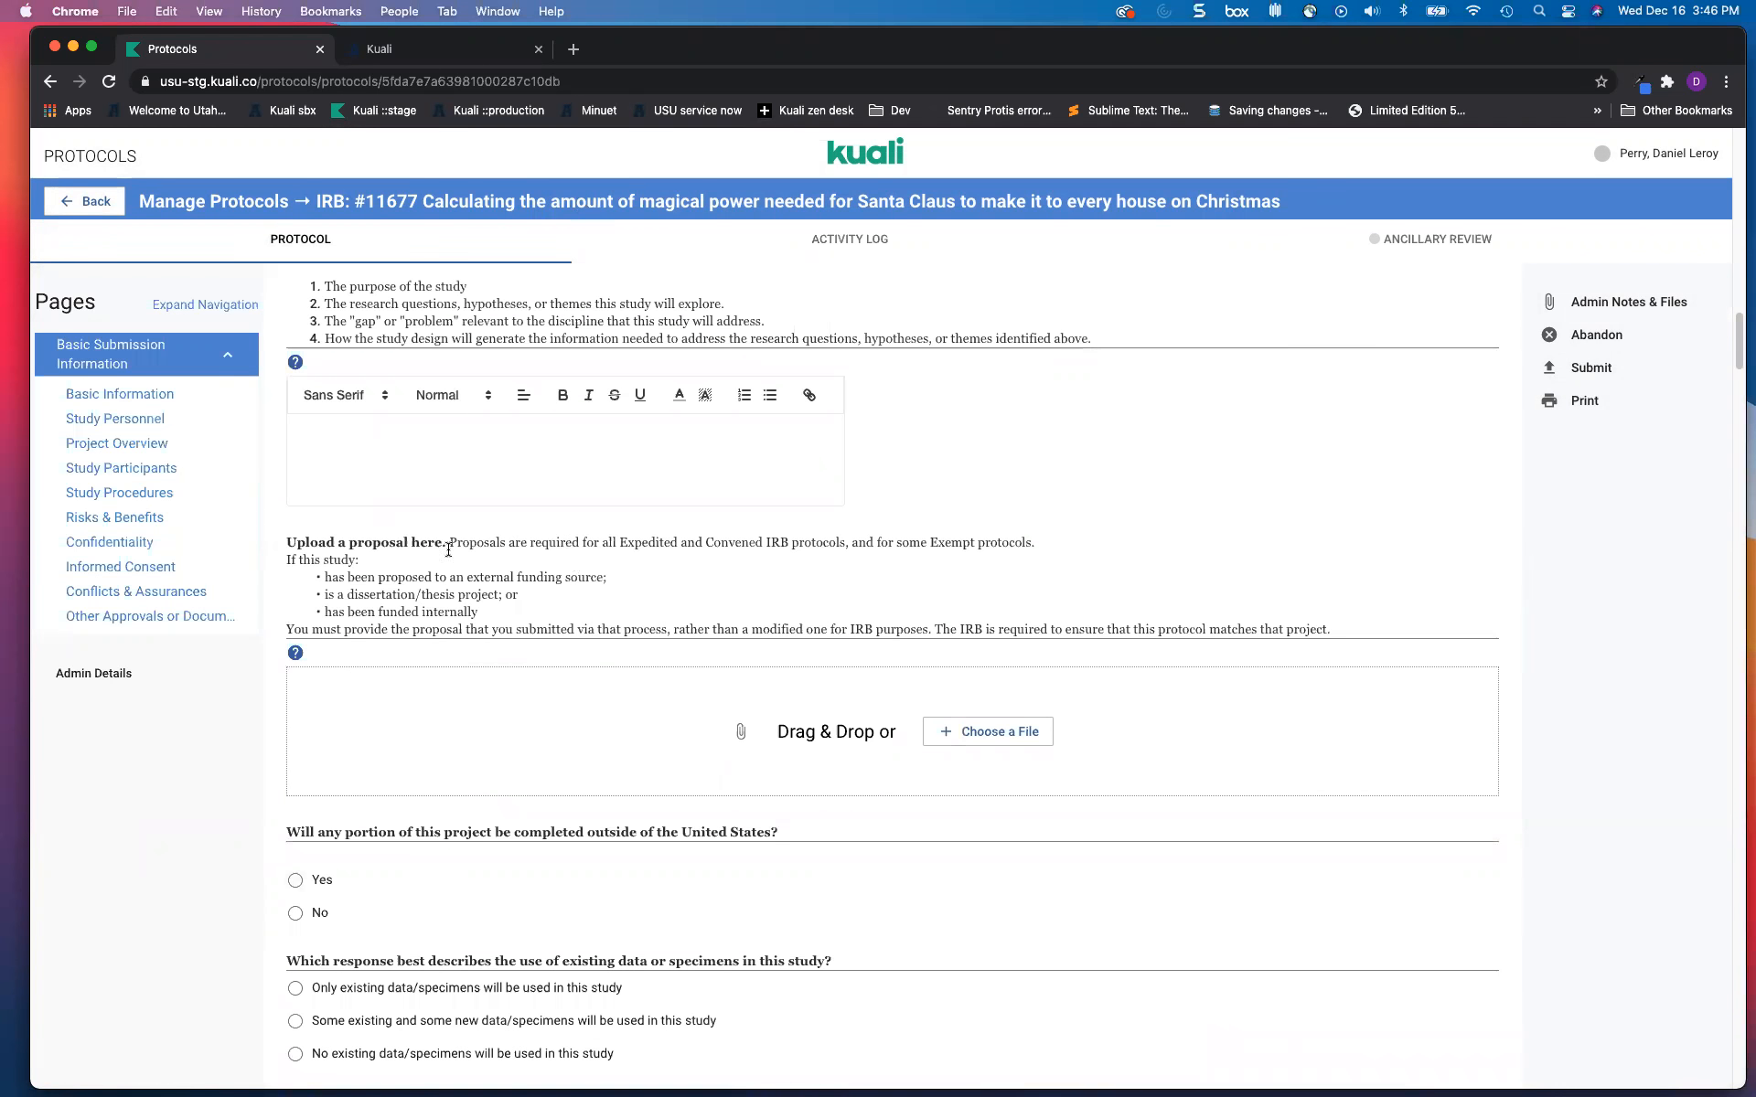
{"action": "scroll", "coordinate": [506, 588], "scroll_direction": "down", "scroll_amount": 5}
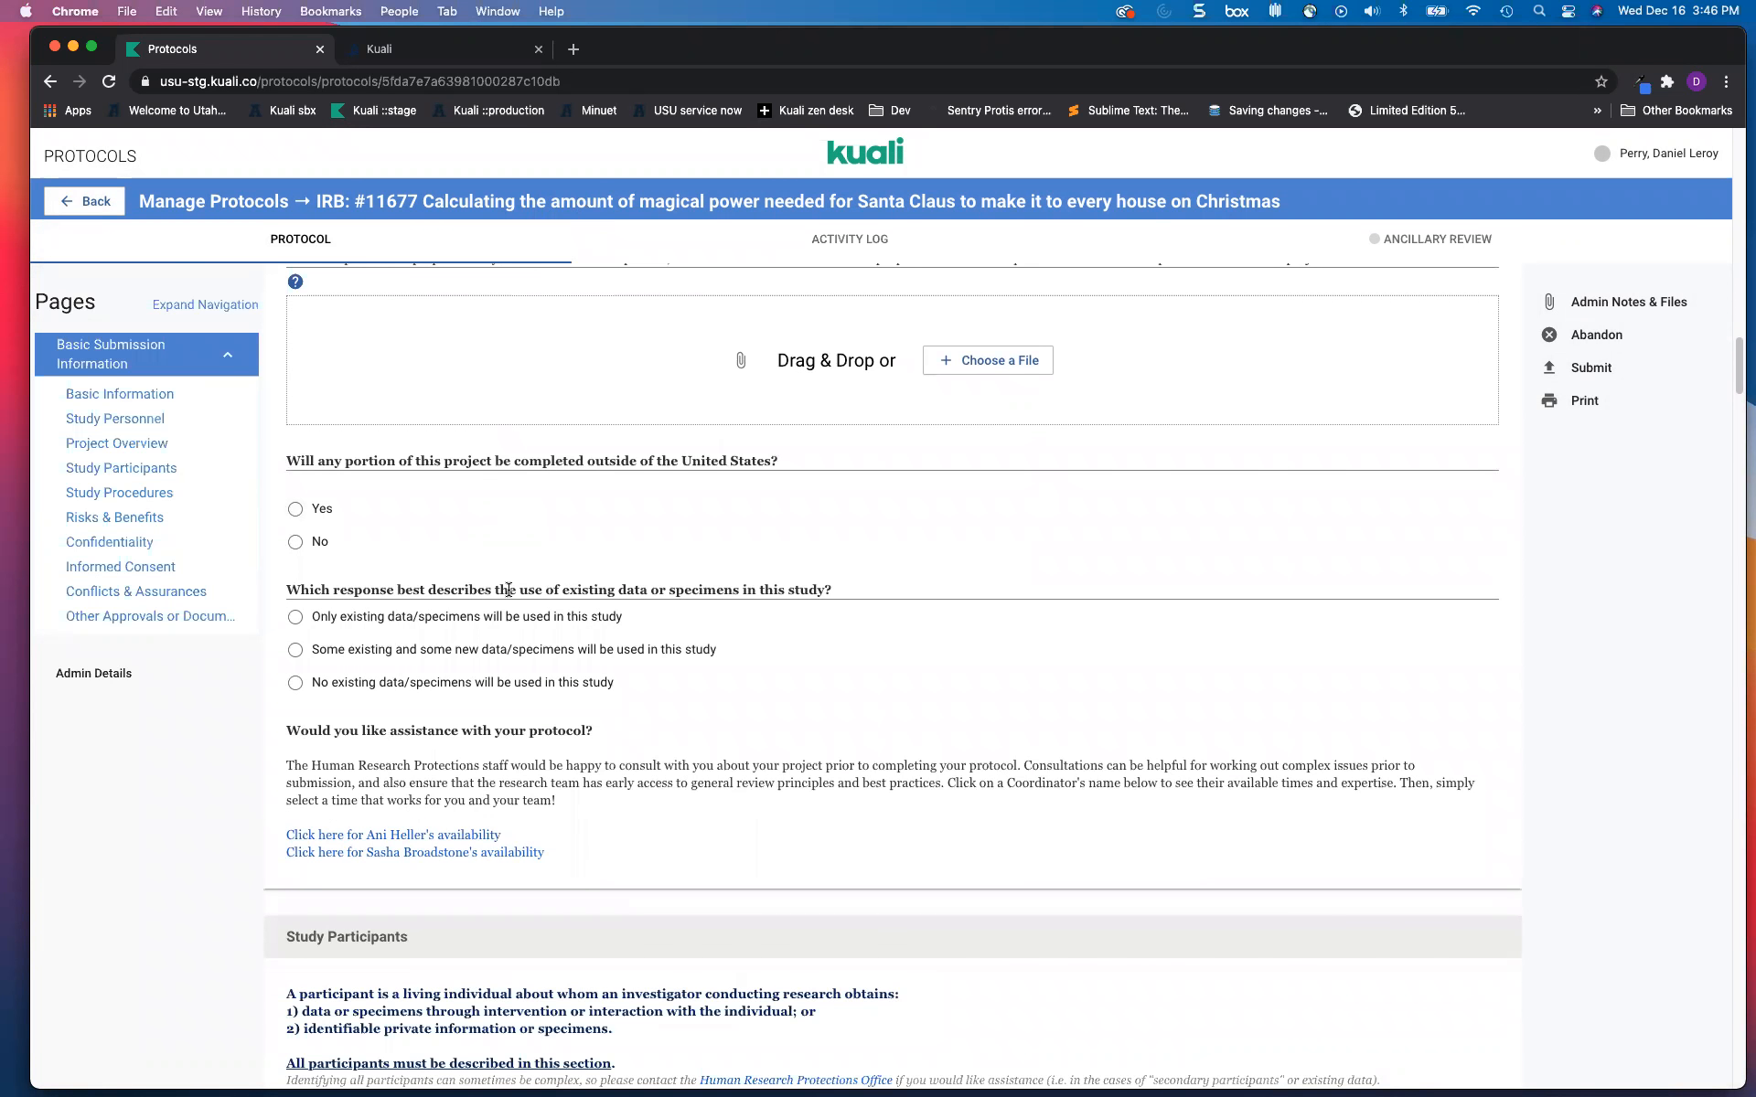
{"action": "scroll", "coordinate": [513, 556], "scroll_direction": "up", "scroll_amount": 20}
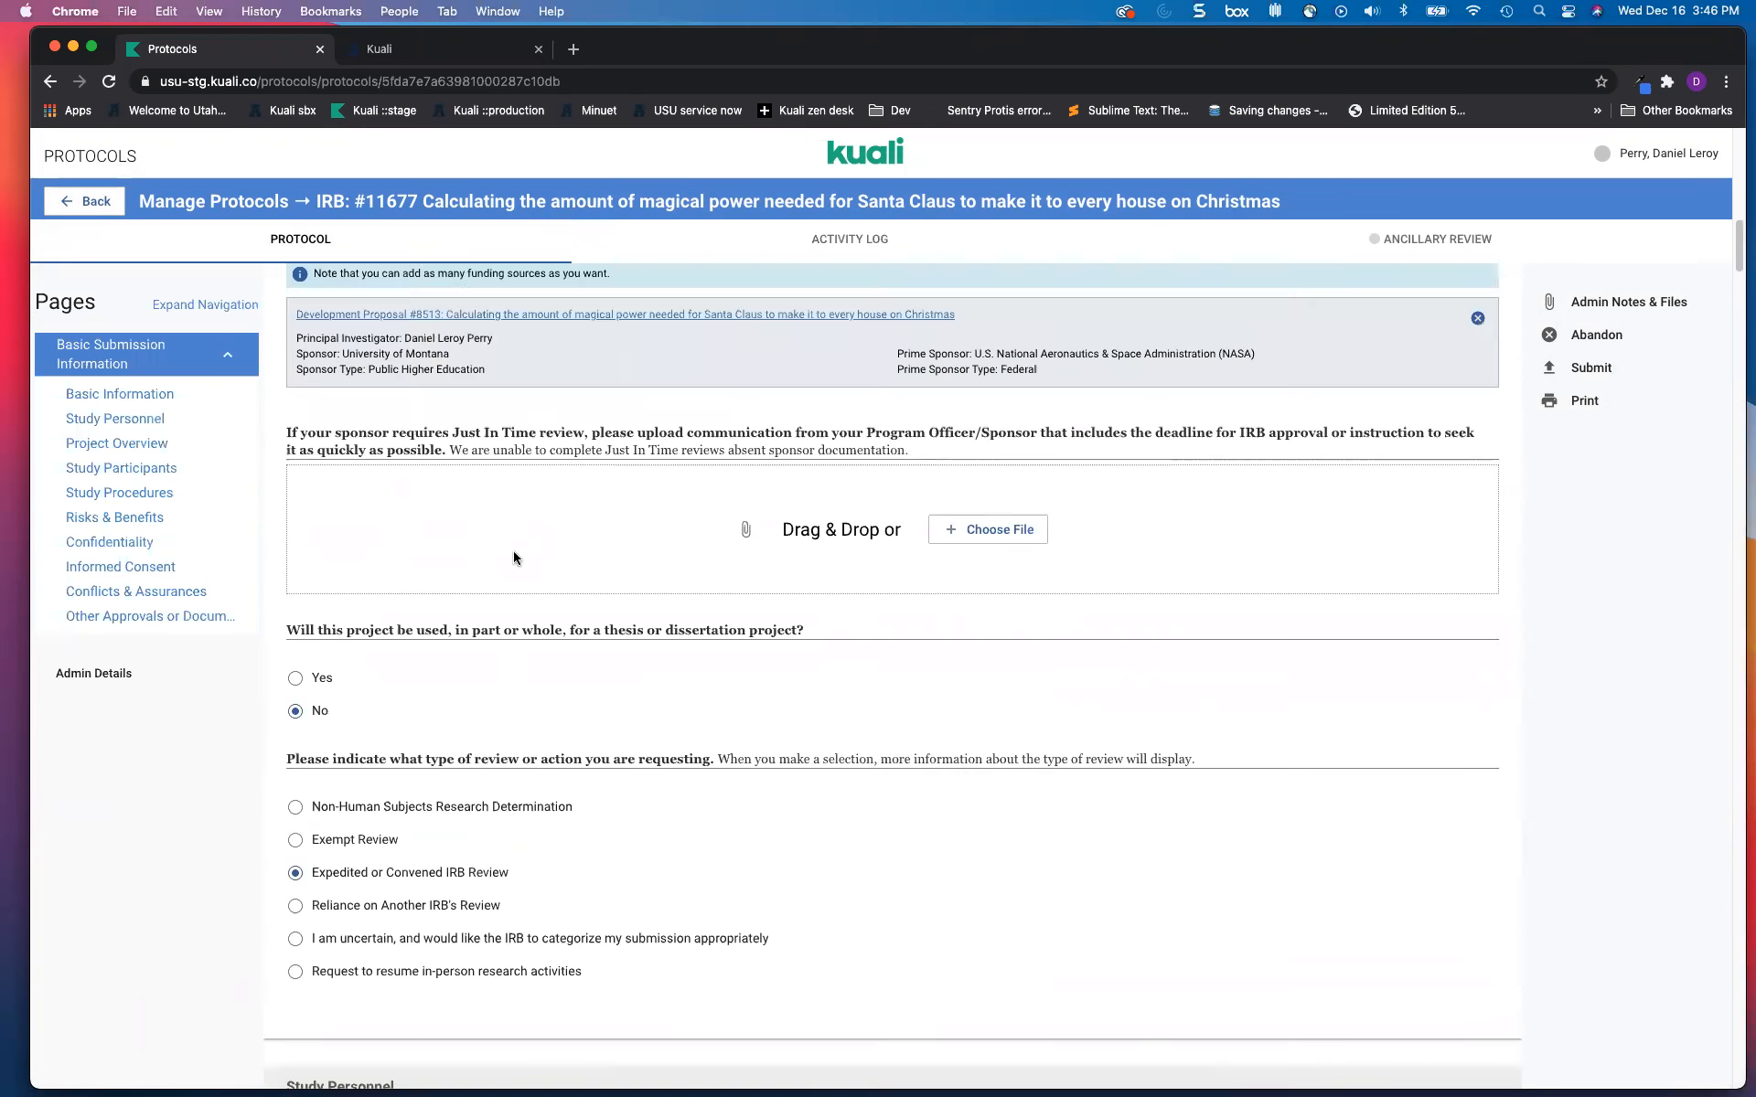
{"action": "scroll", "coordinate": [513, 557], "scroll_direction": "up", "scroll_amount": 4}
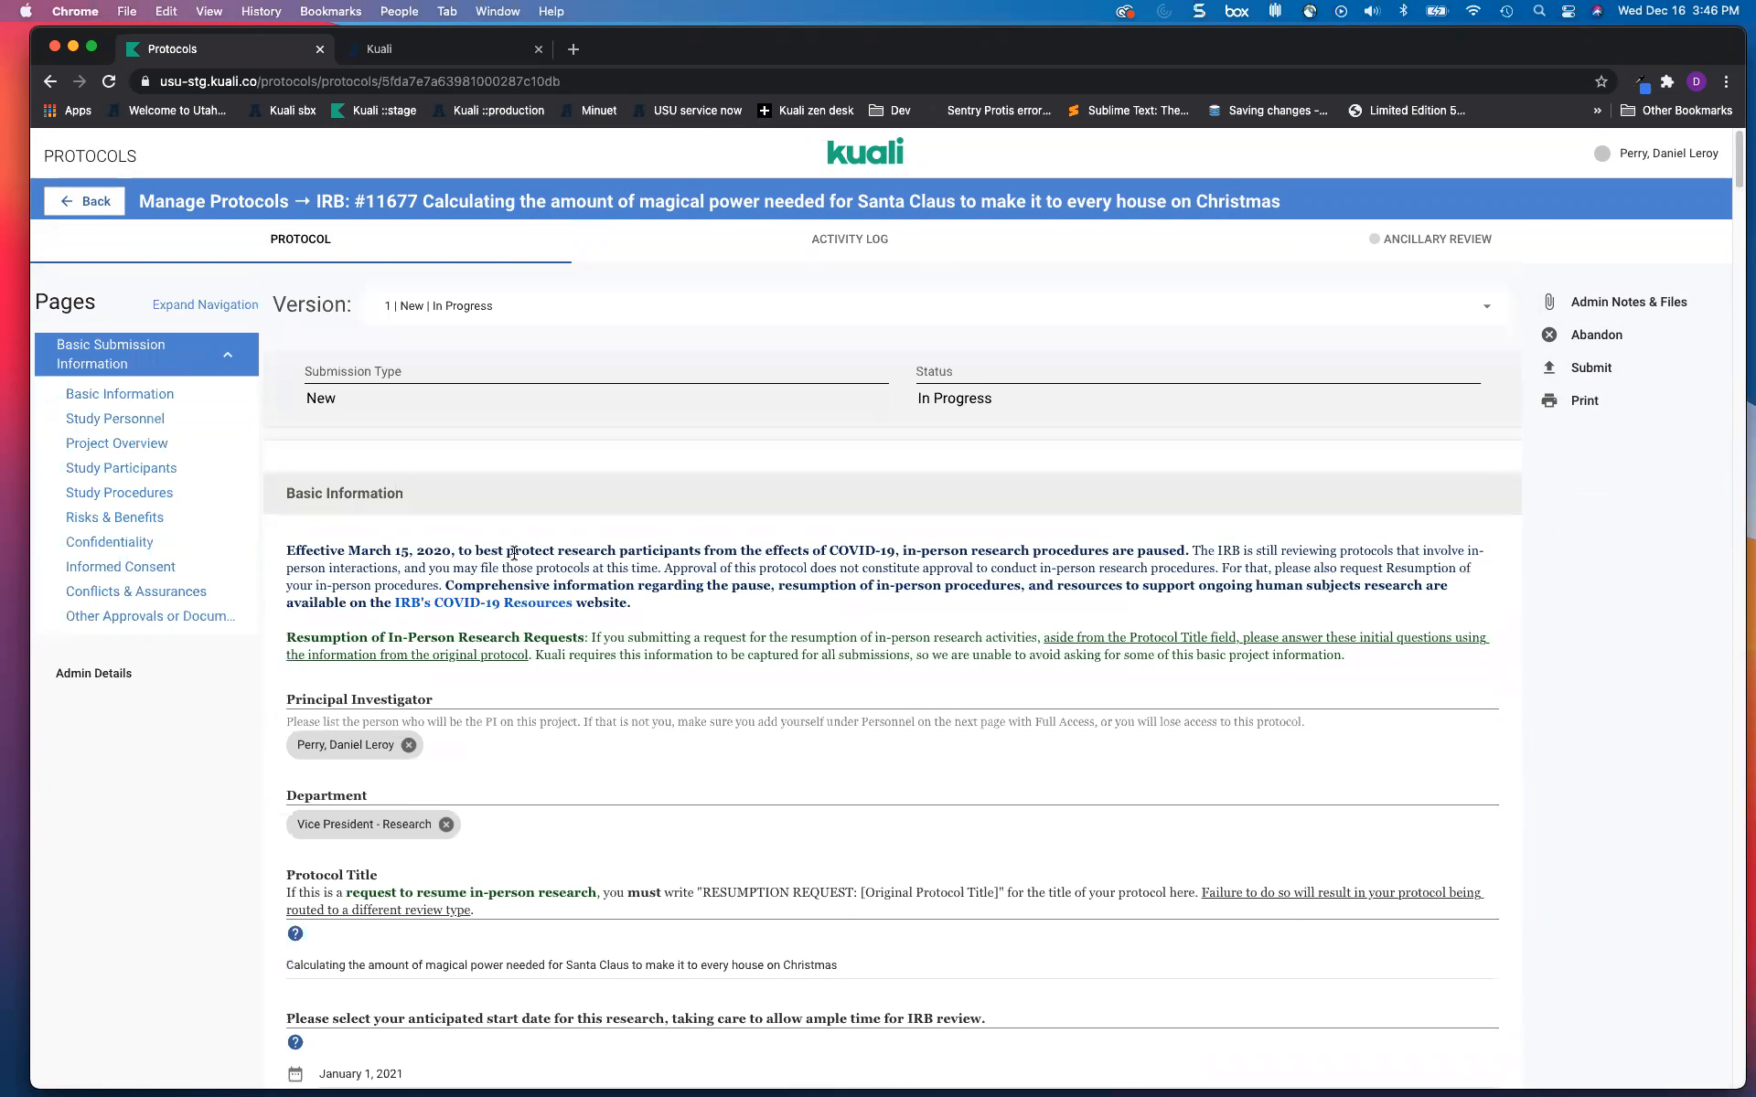
{"action": "scroll", "coordinate": [514, 553], "scroll_direction": "down", "scroll_amount": 2}
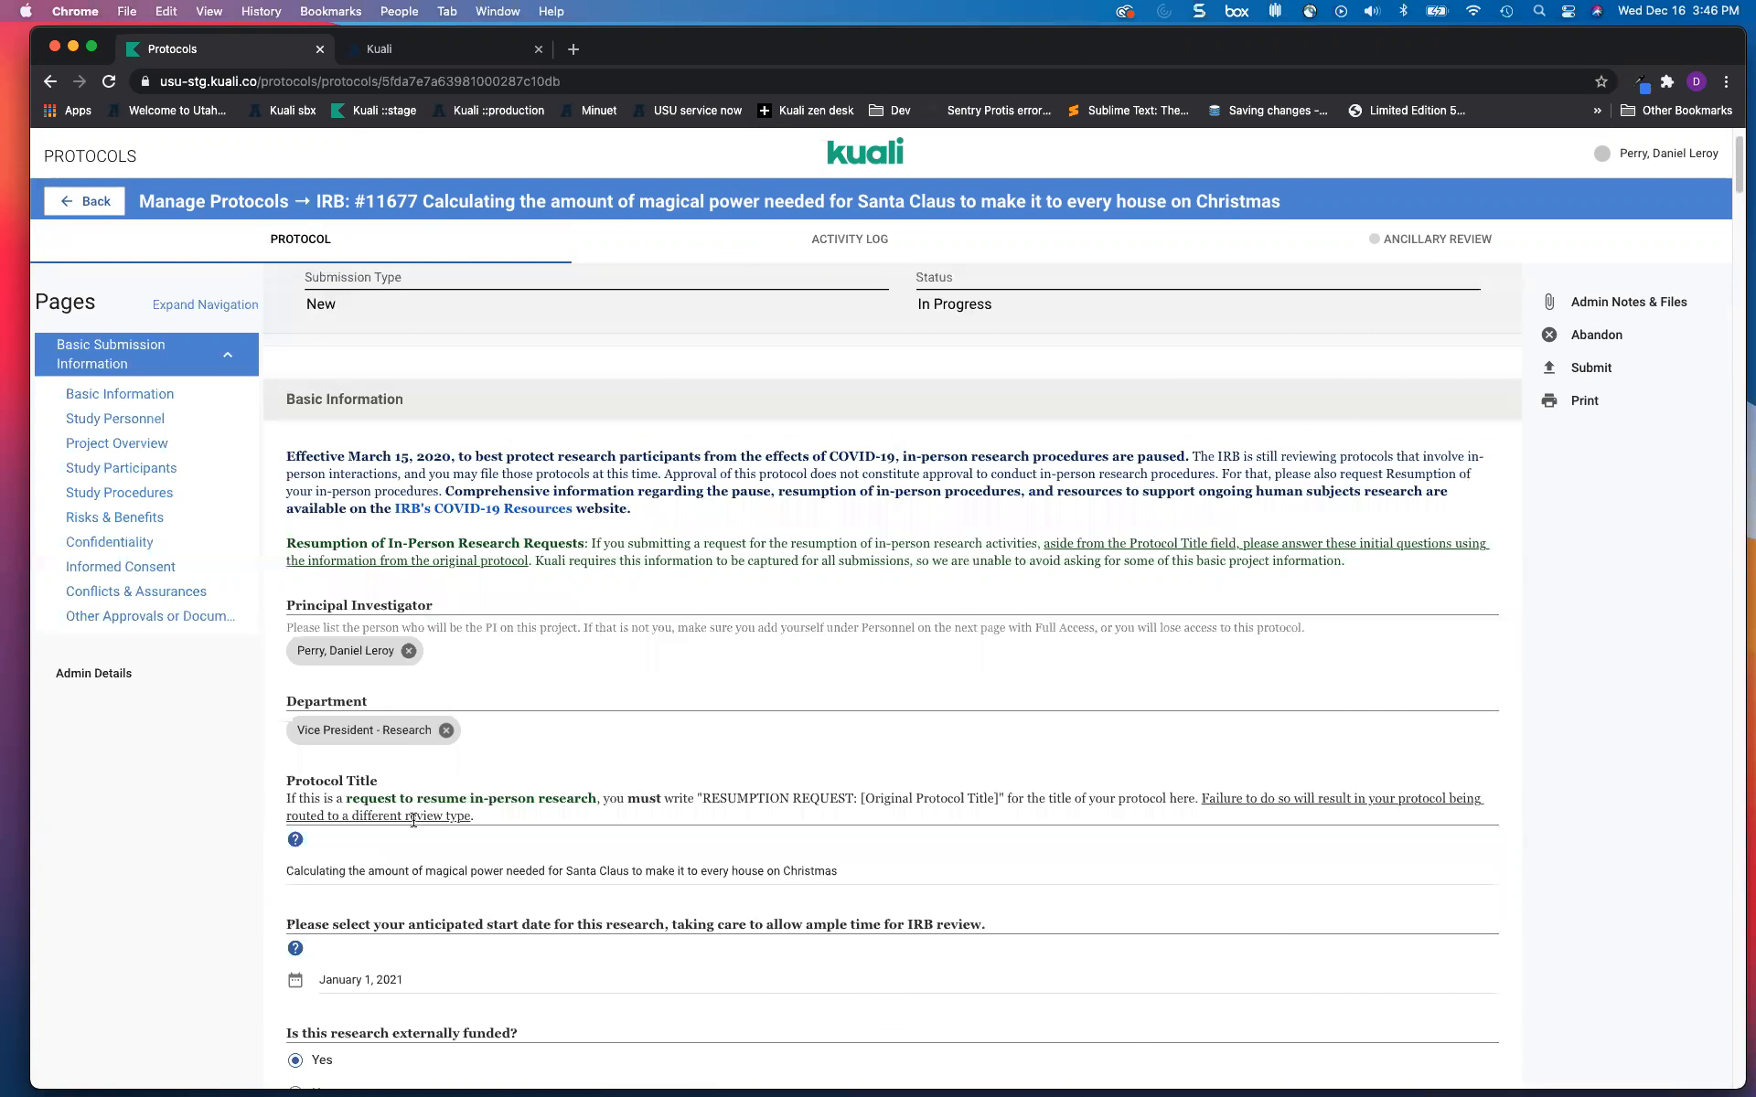
{"action": "scroll", "coordinate": [495, 739], "scroll_direction": "down", "scroll_amount": 1}
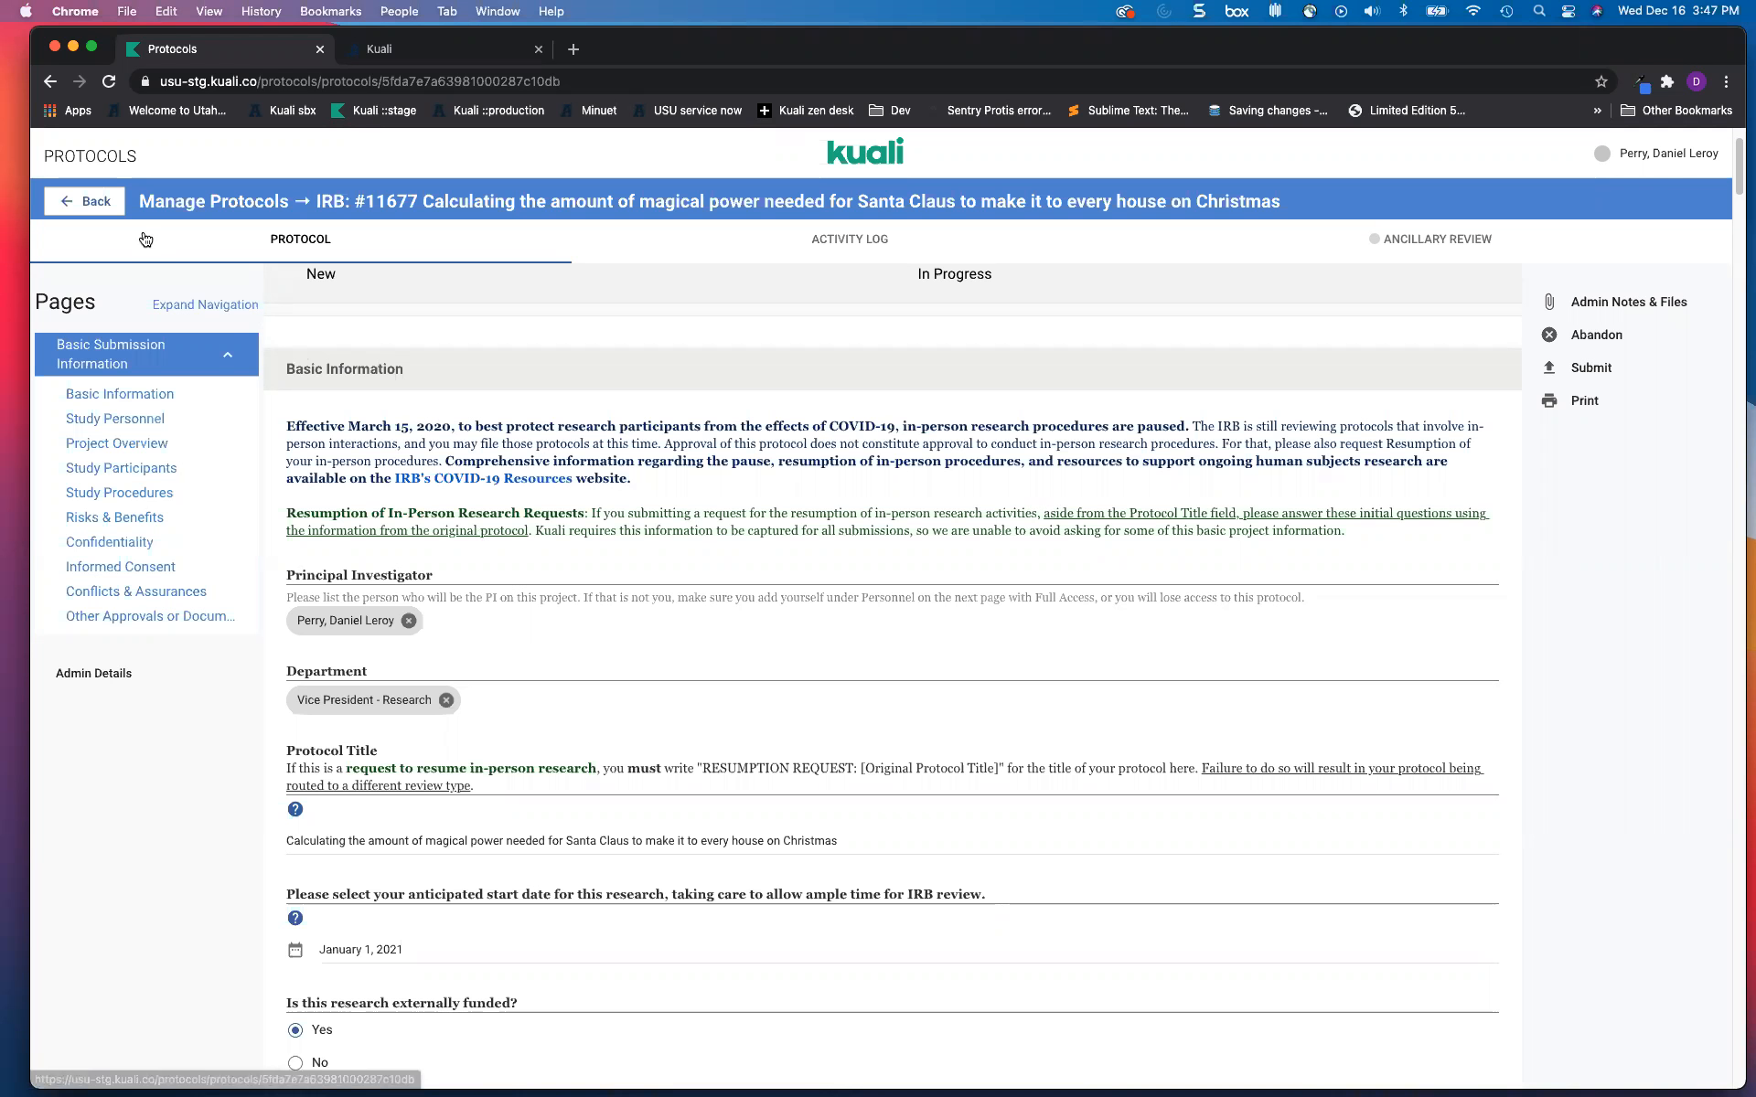
Step: Go back to the Manage Protocols list, then enter and clear '1' in its search box
{"action": "left_click", "coordinate": [112, 212]}
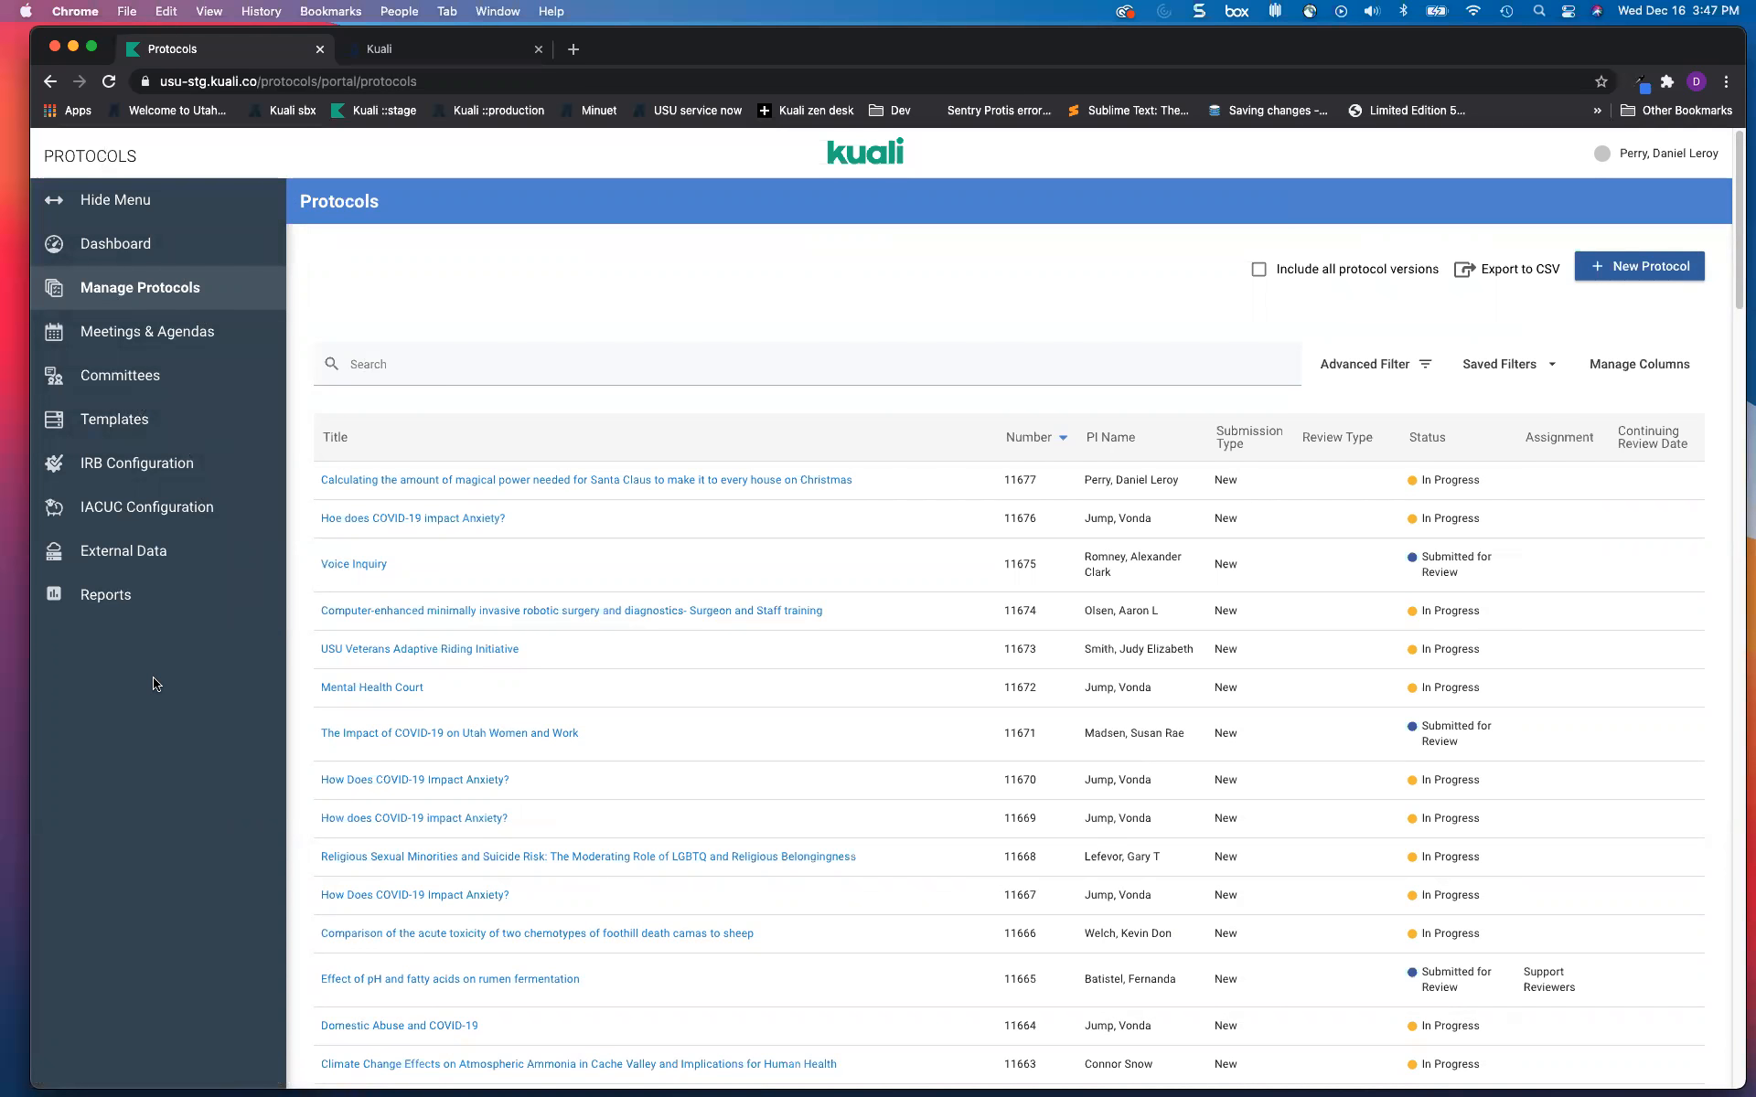
{"action": "left_click", "coordinate": [437, 366]}
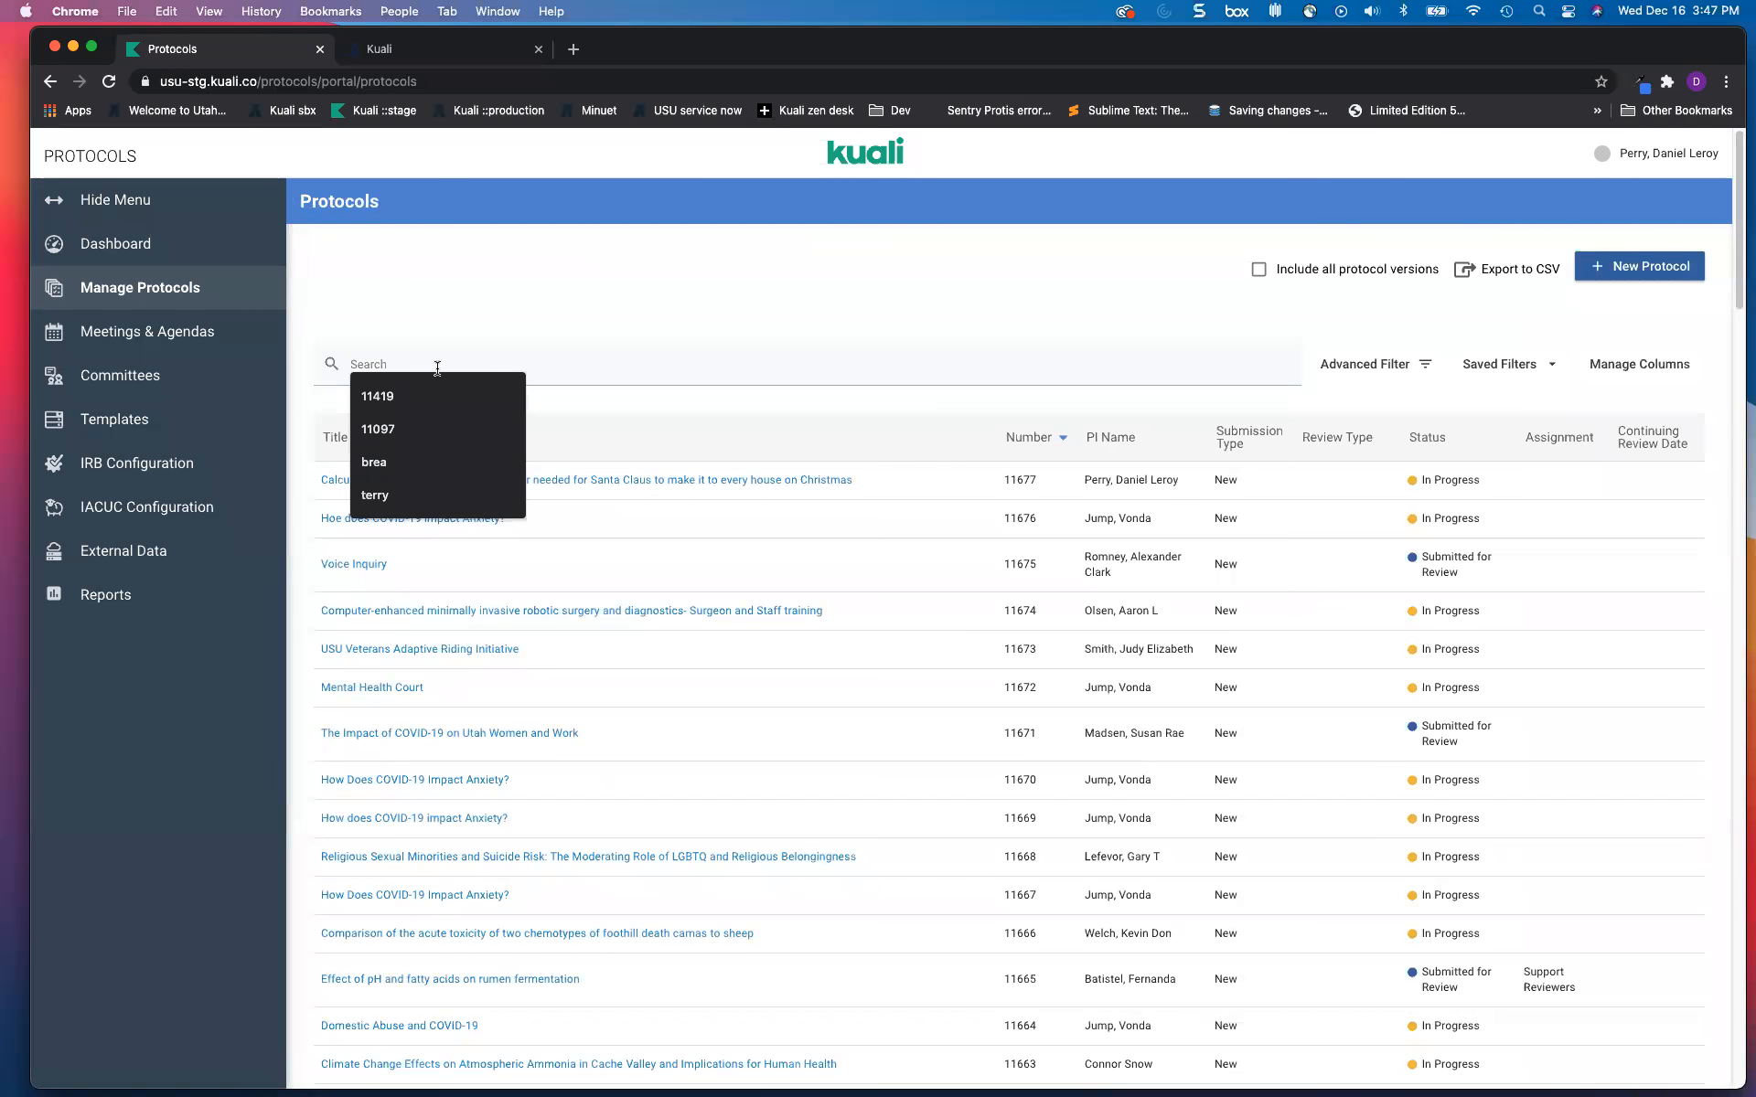
{"action": "type", "text": "1"}
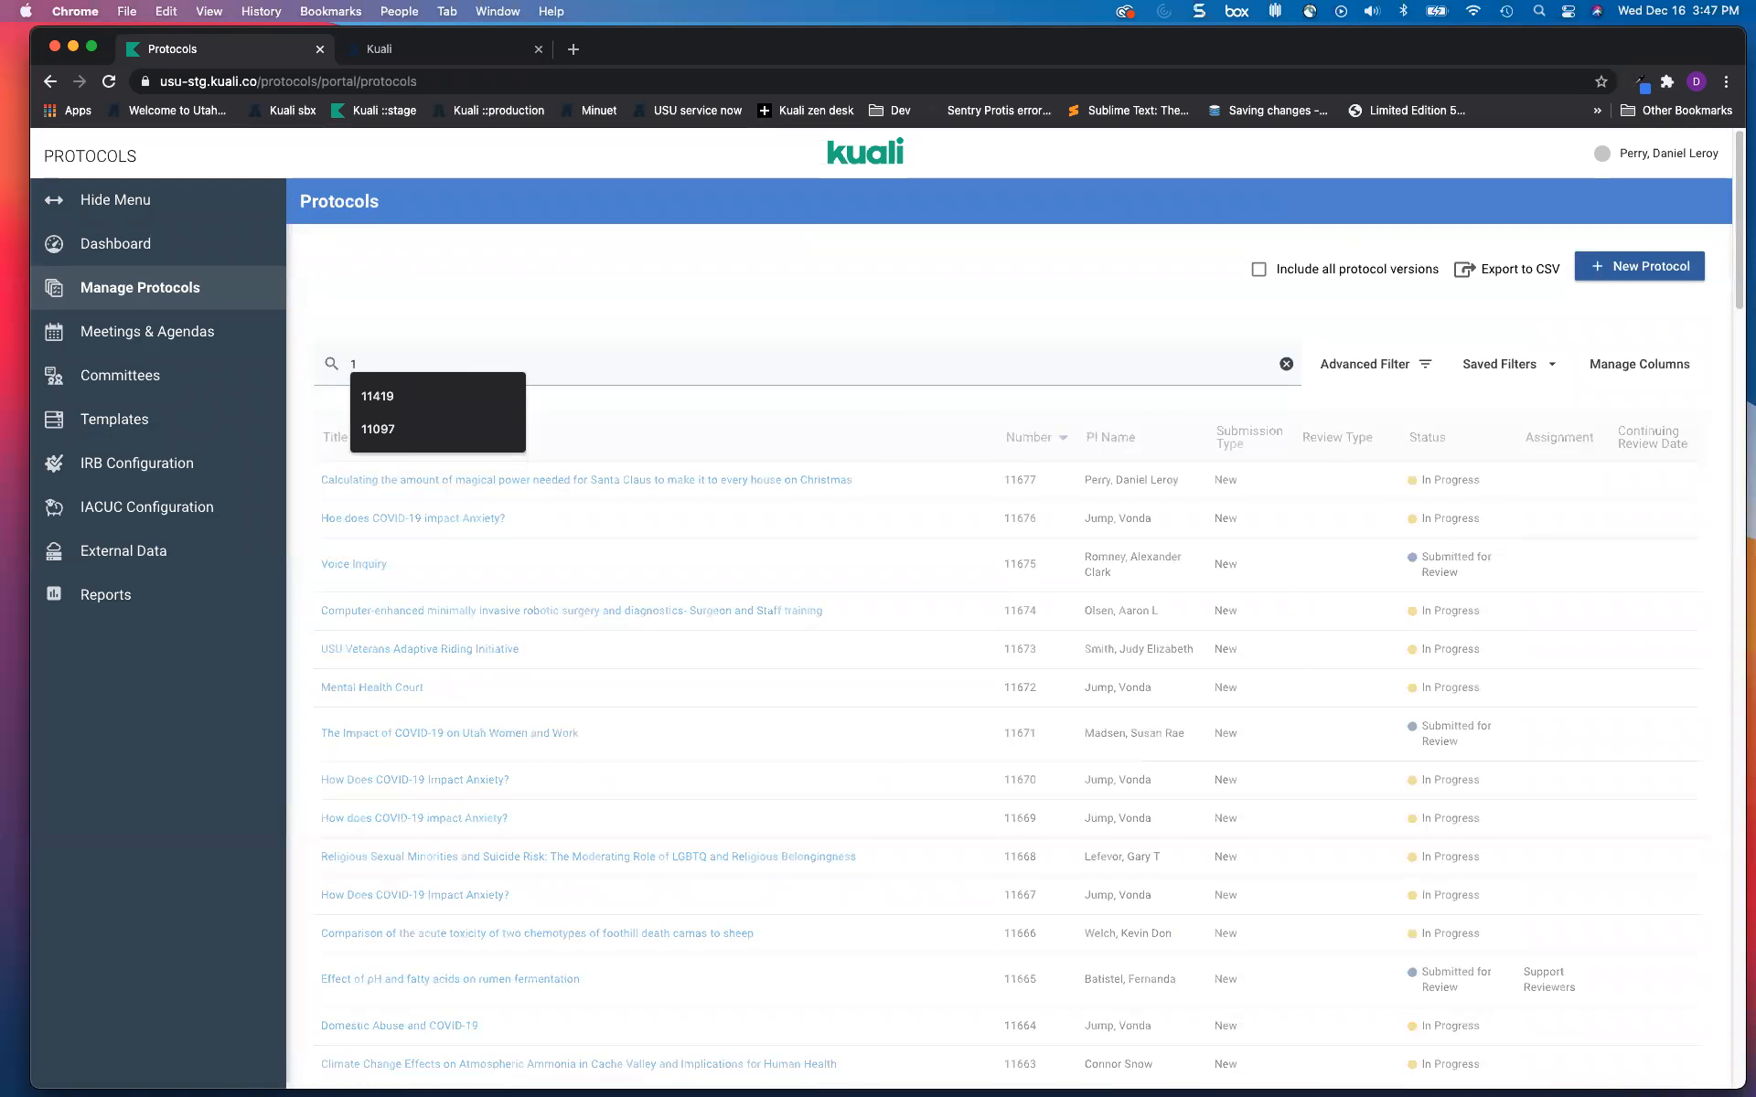
{"action": "key", "text": "BackSpace"}
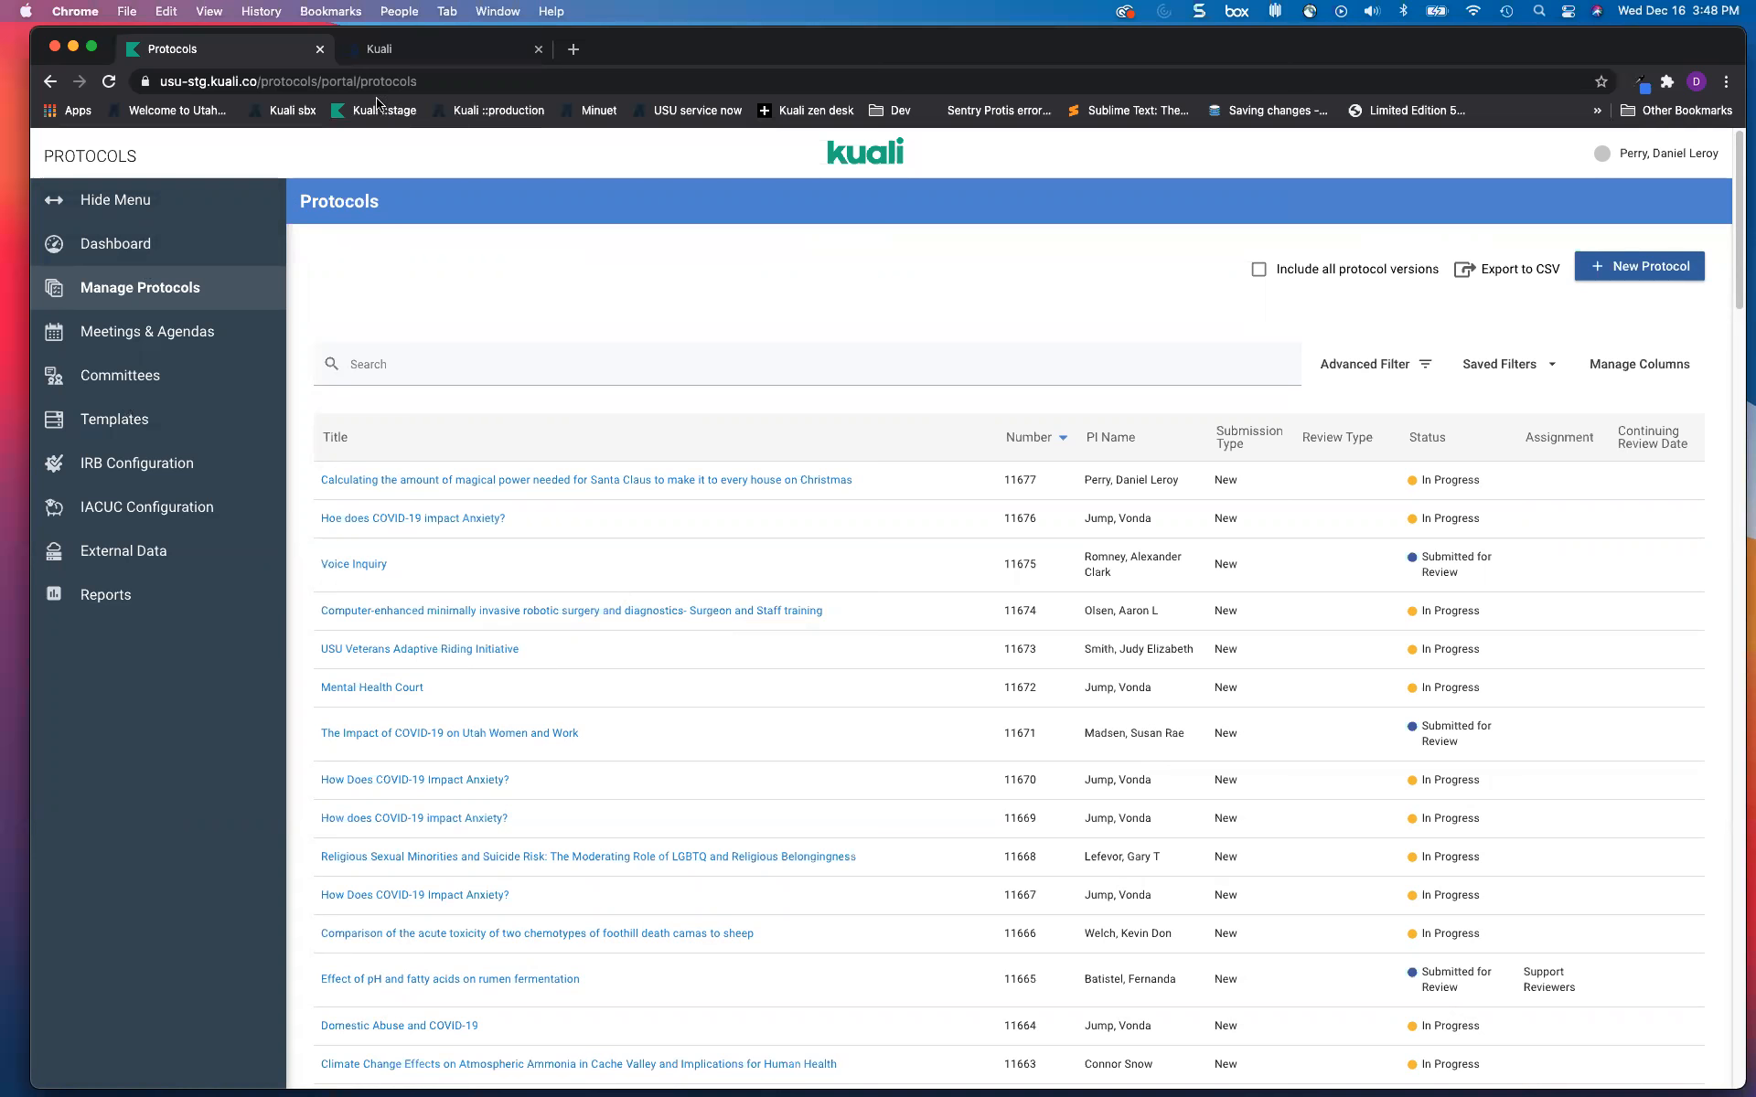
{"action": "left_click", "coordinate": [862, 161]}
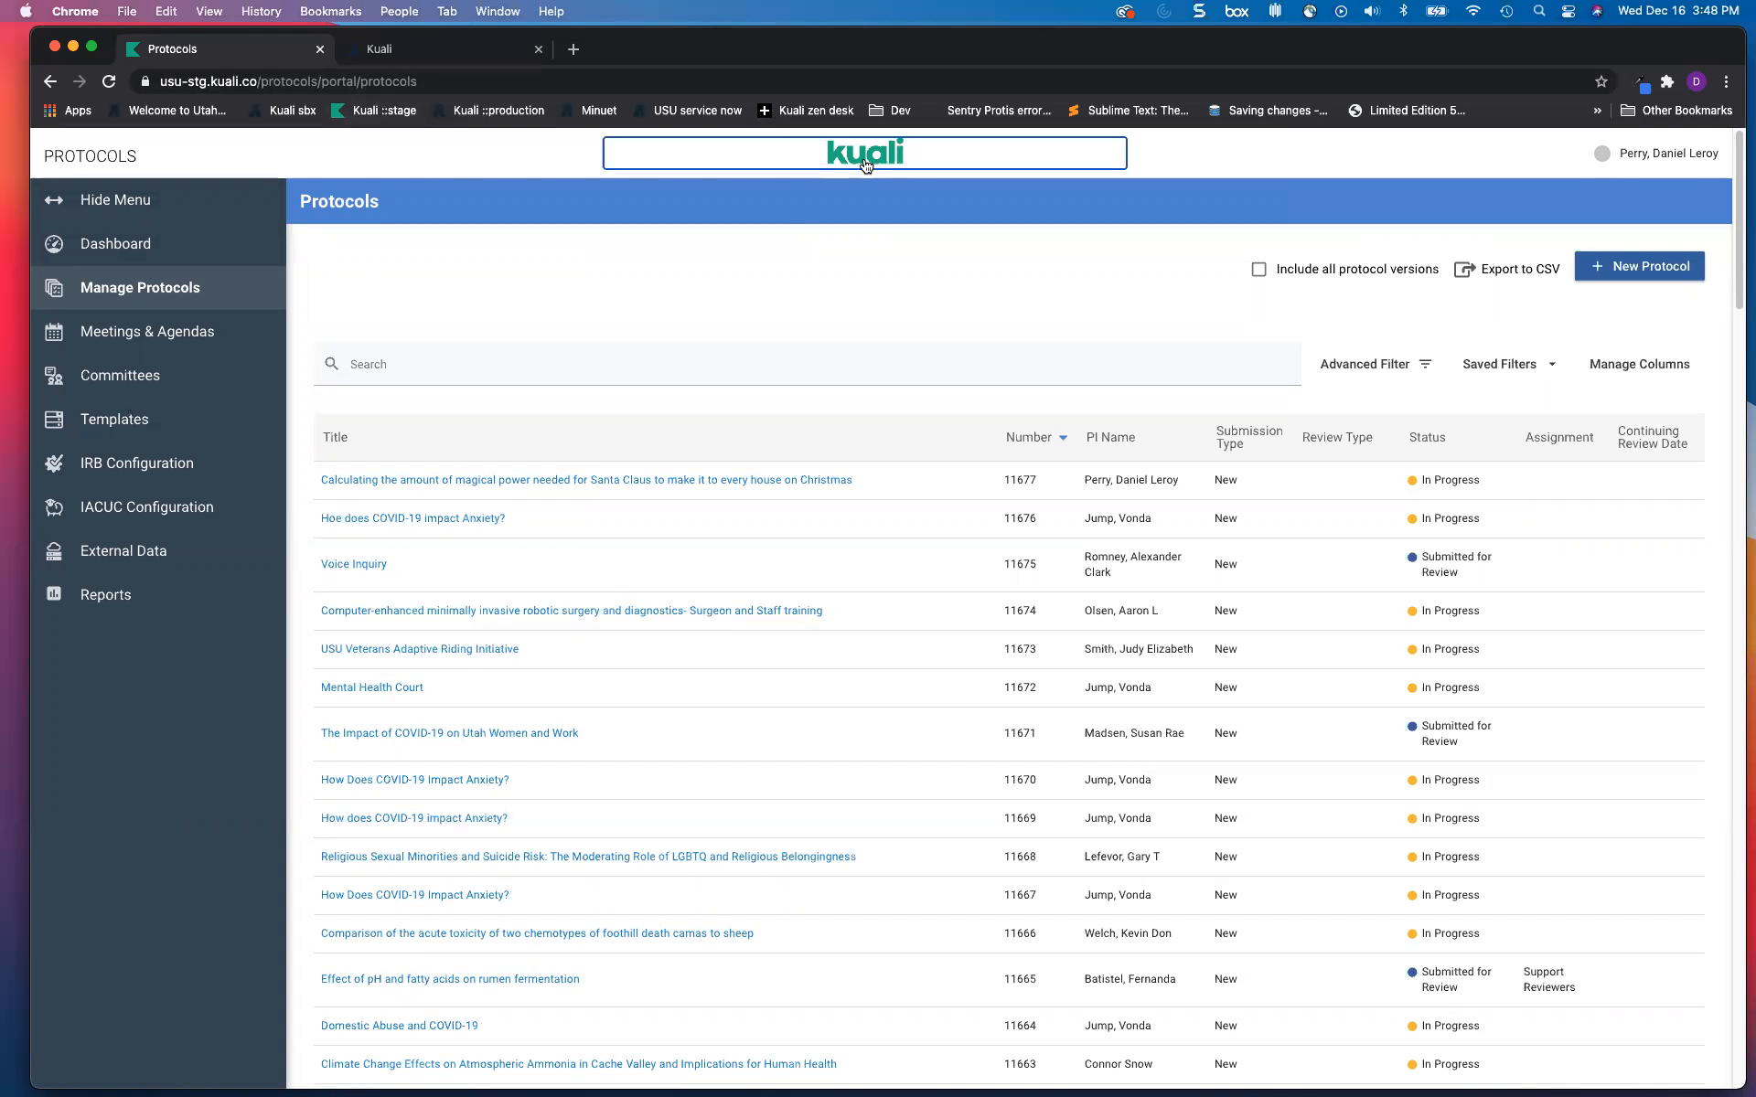
{"action": "left_click_drag", "start_coordinate": [261, 84], "coordinate": [463, 89]}
{"action": "key", "text": "BackSpace"}
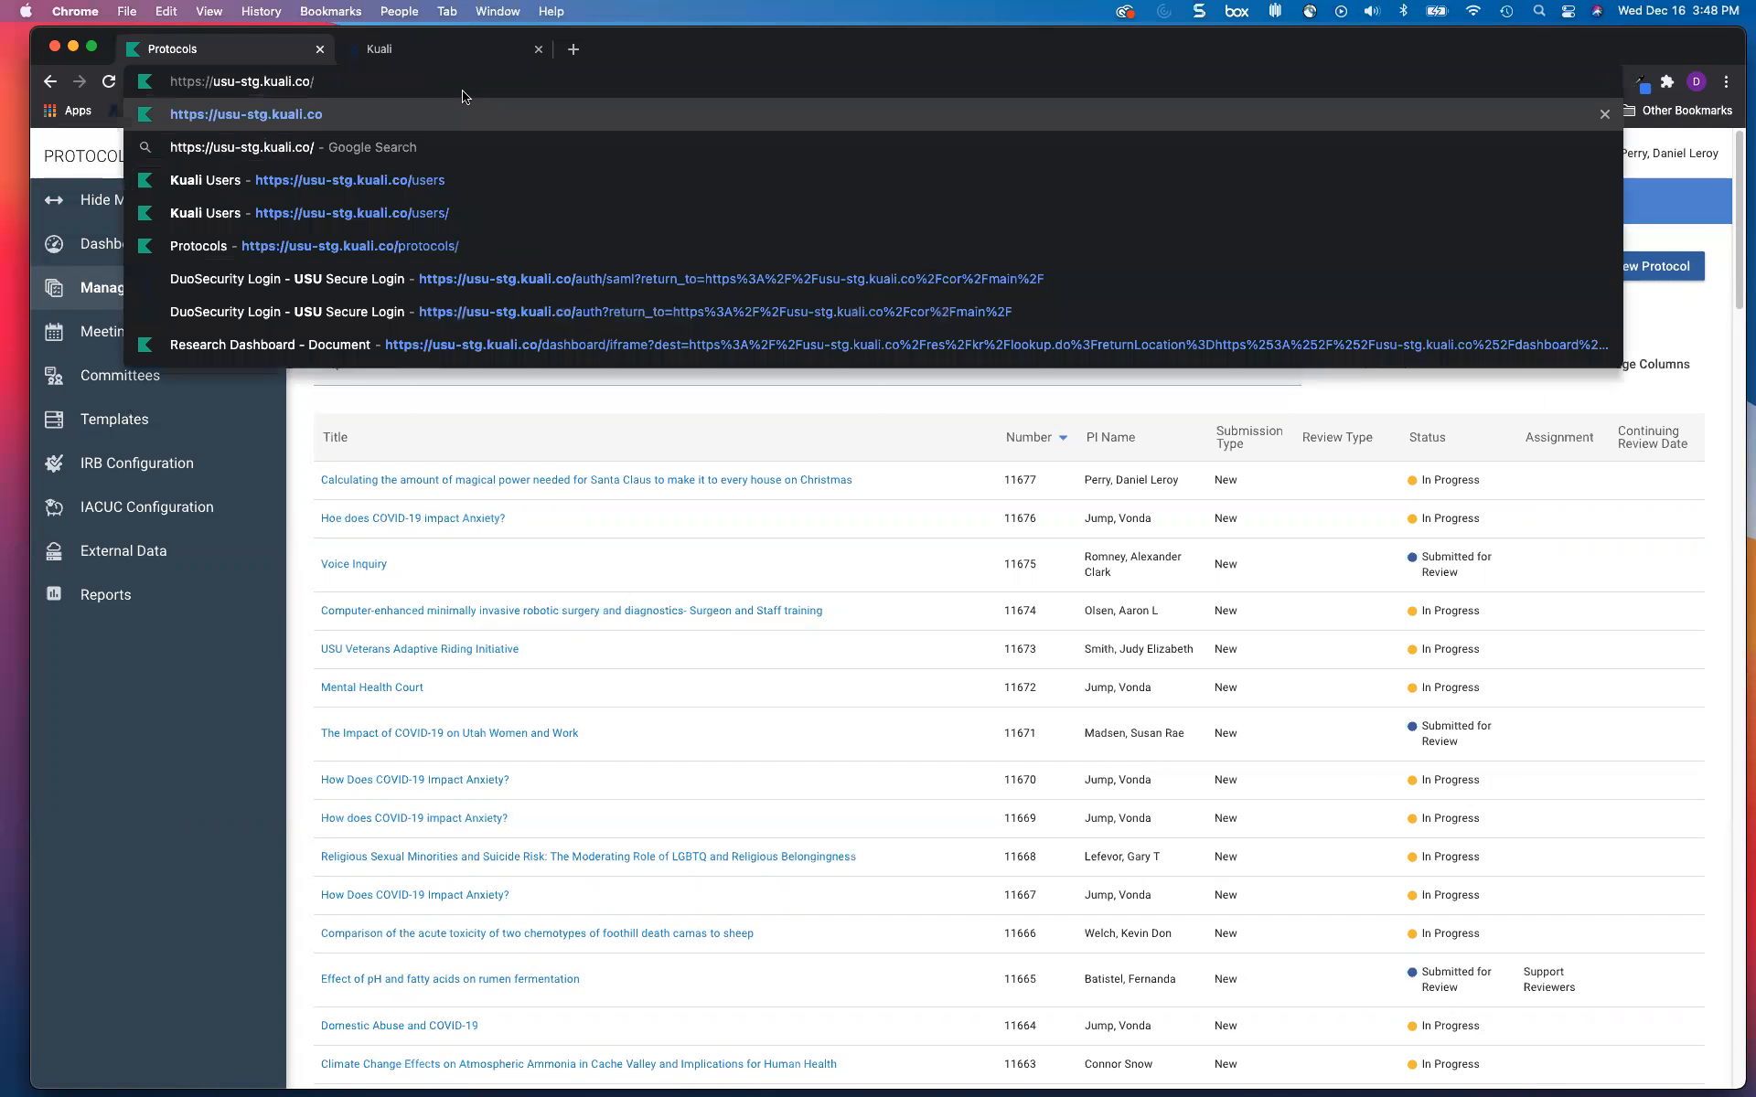
{"action": "key", "text": "Return"}
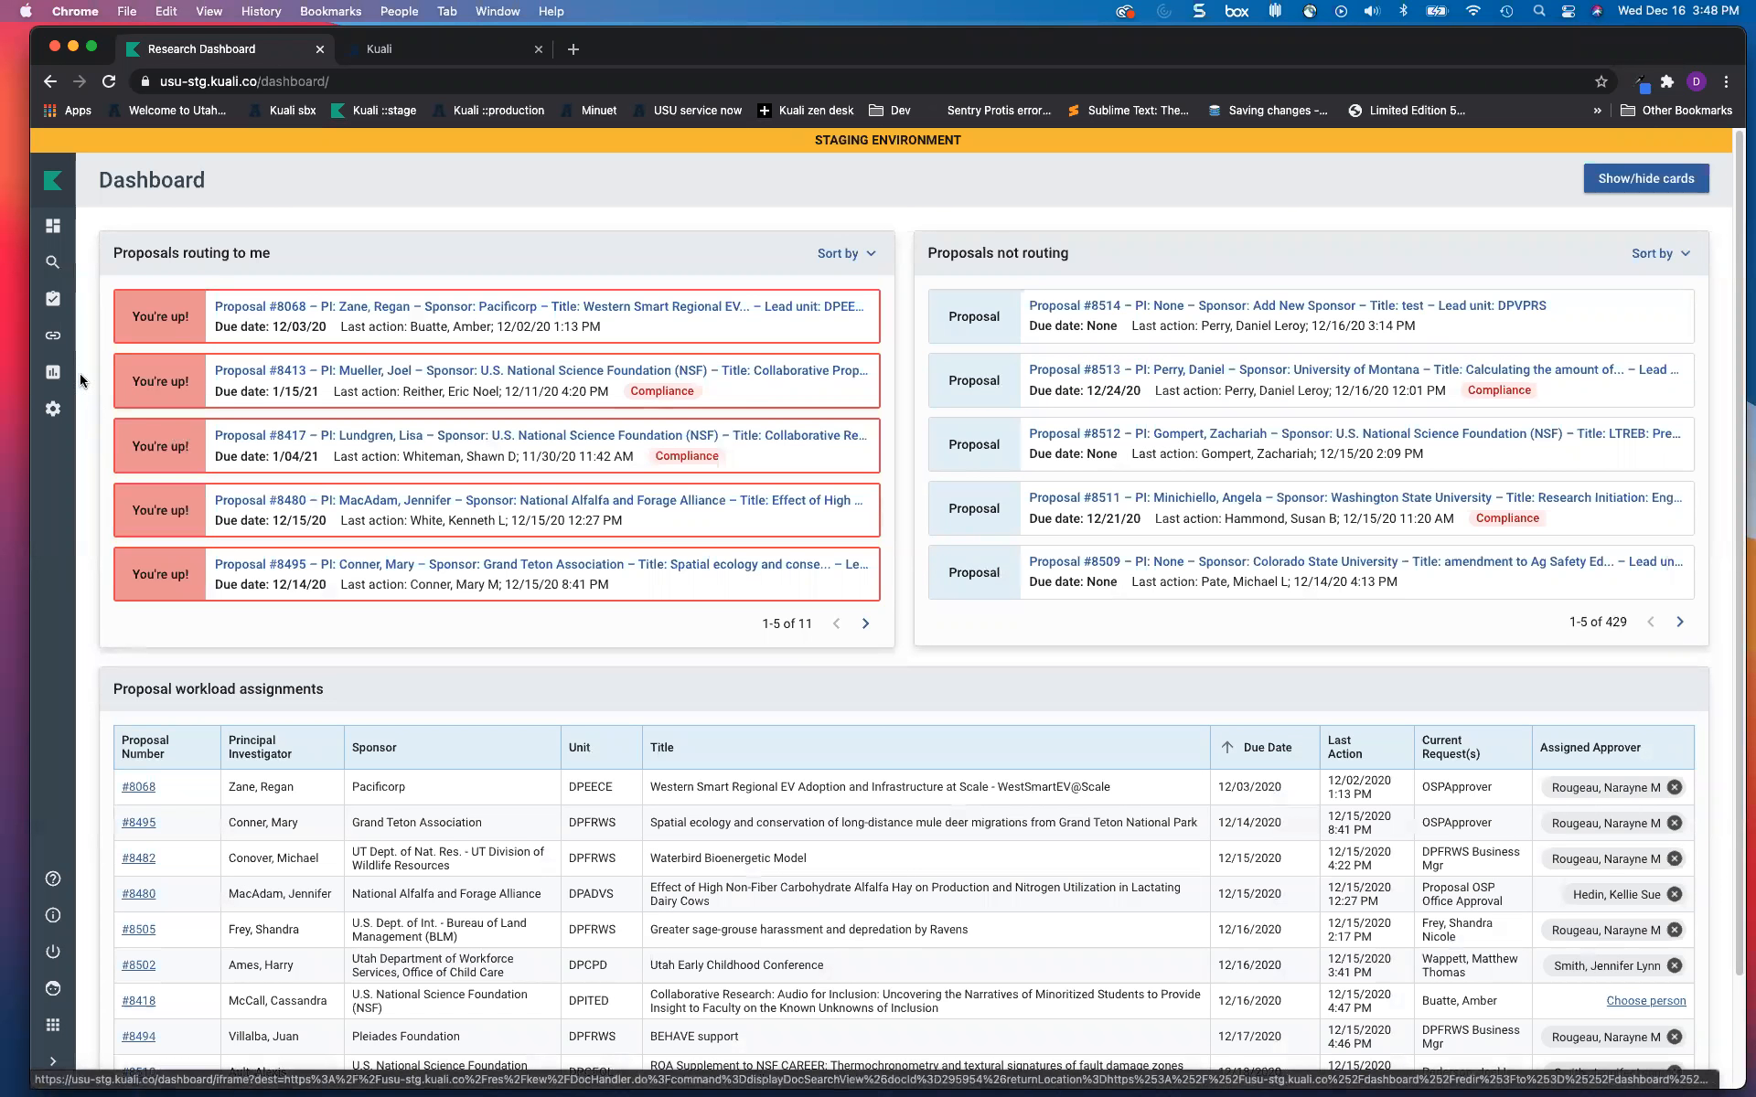
Step: Expand the side menu and go to Reports to list the 34 analytics dashboards
{"action": "left_click", "coordinate": [53, 1061]}
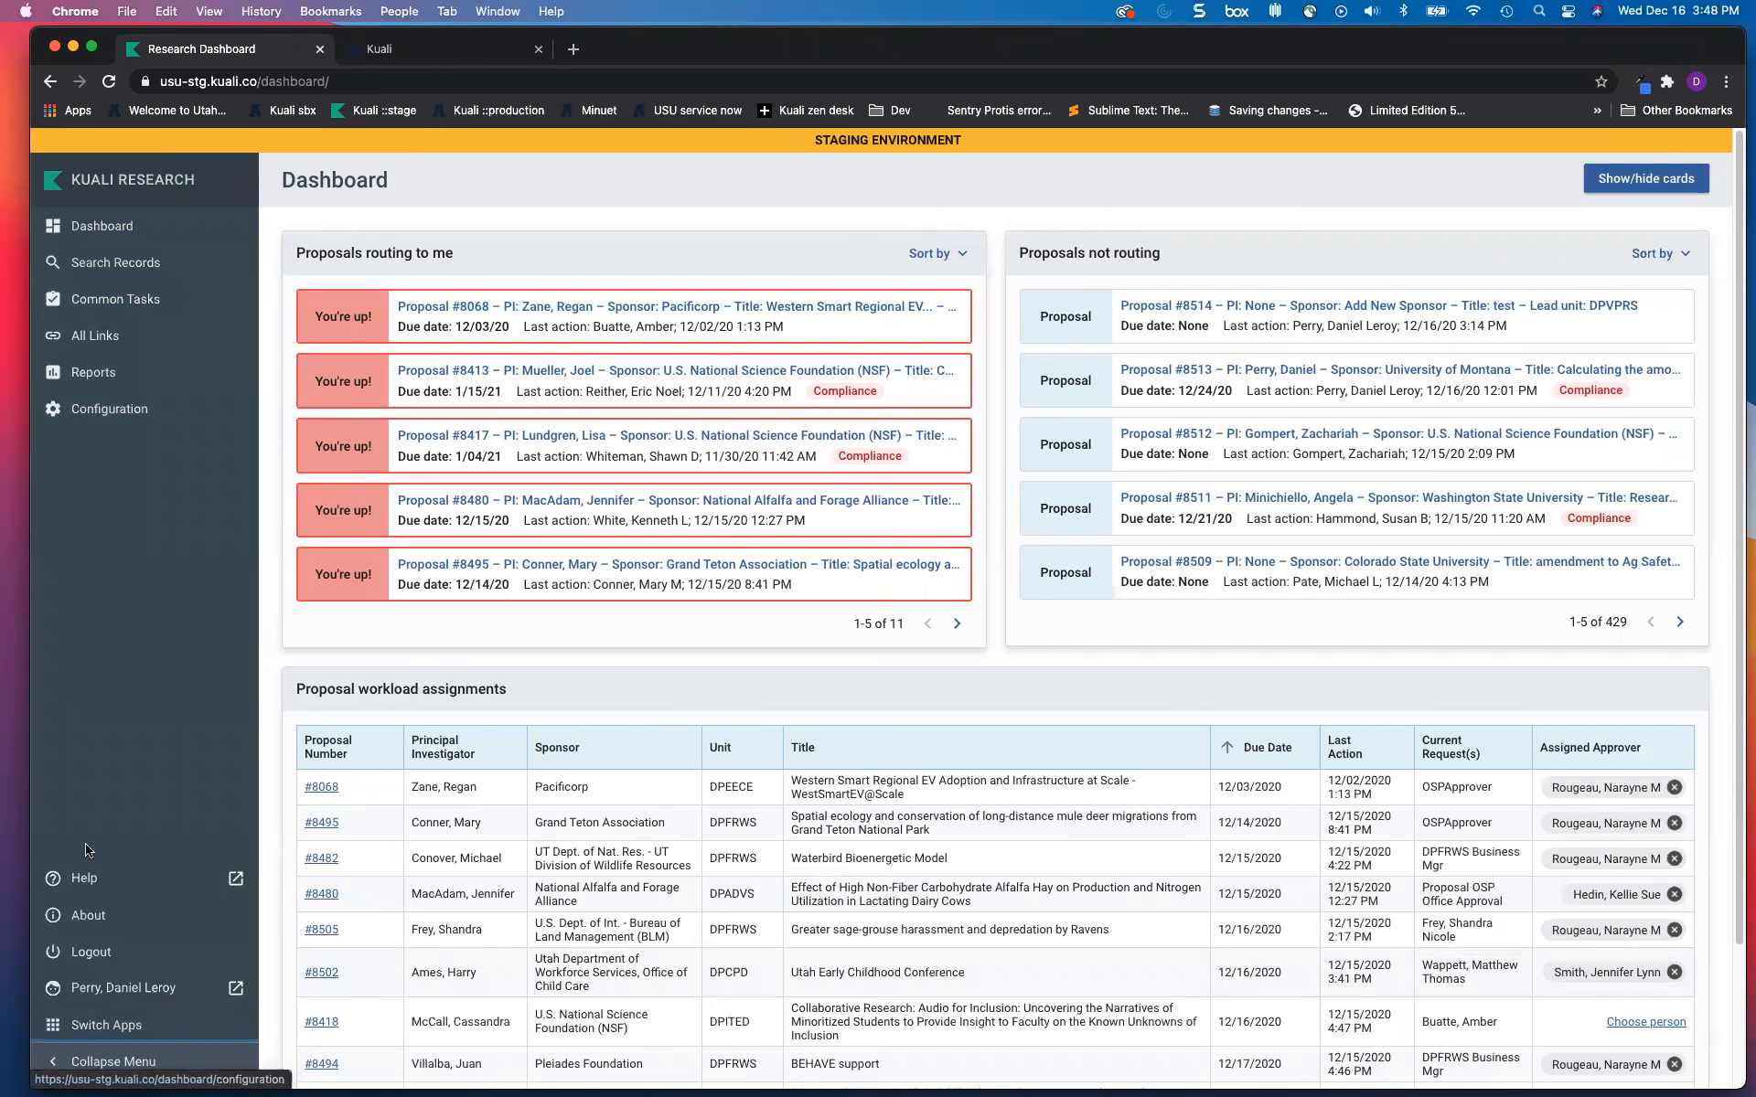
{"action": "left_click", "coordinate": [81, 380]}
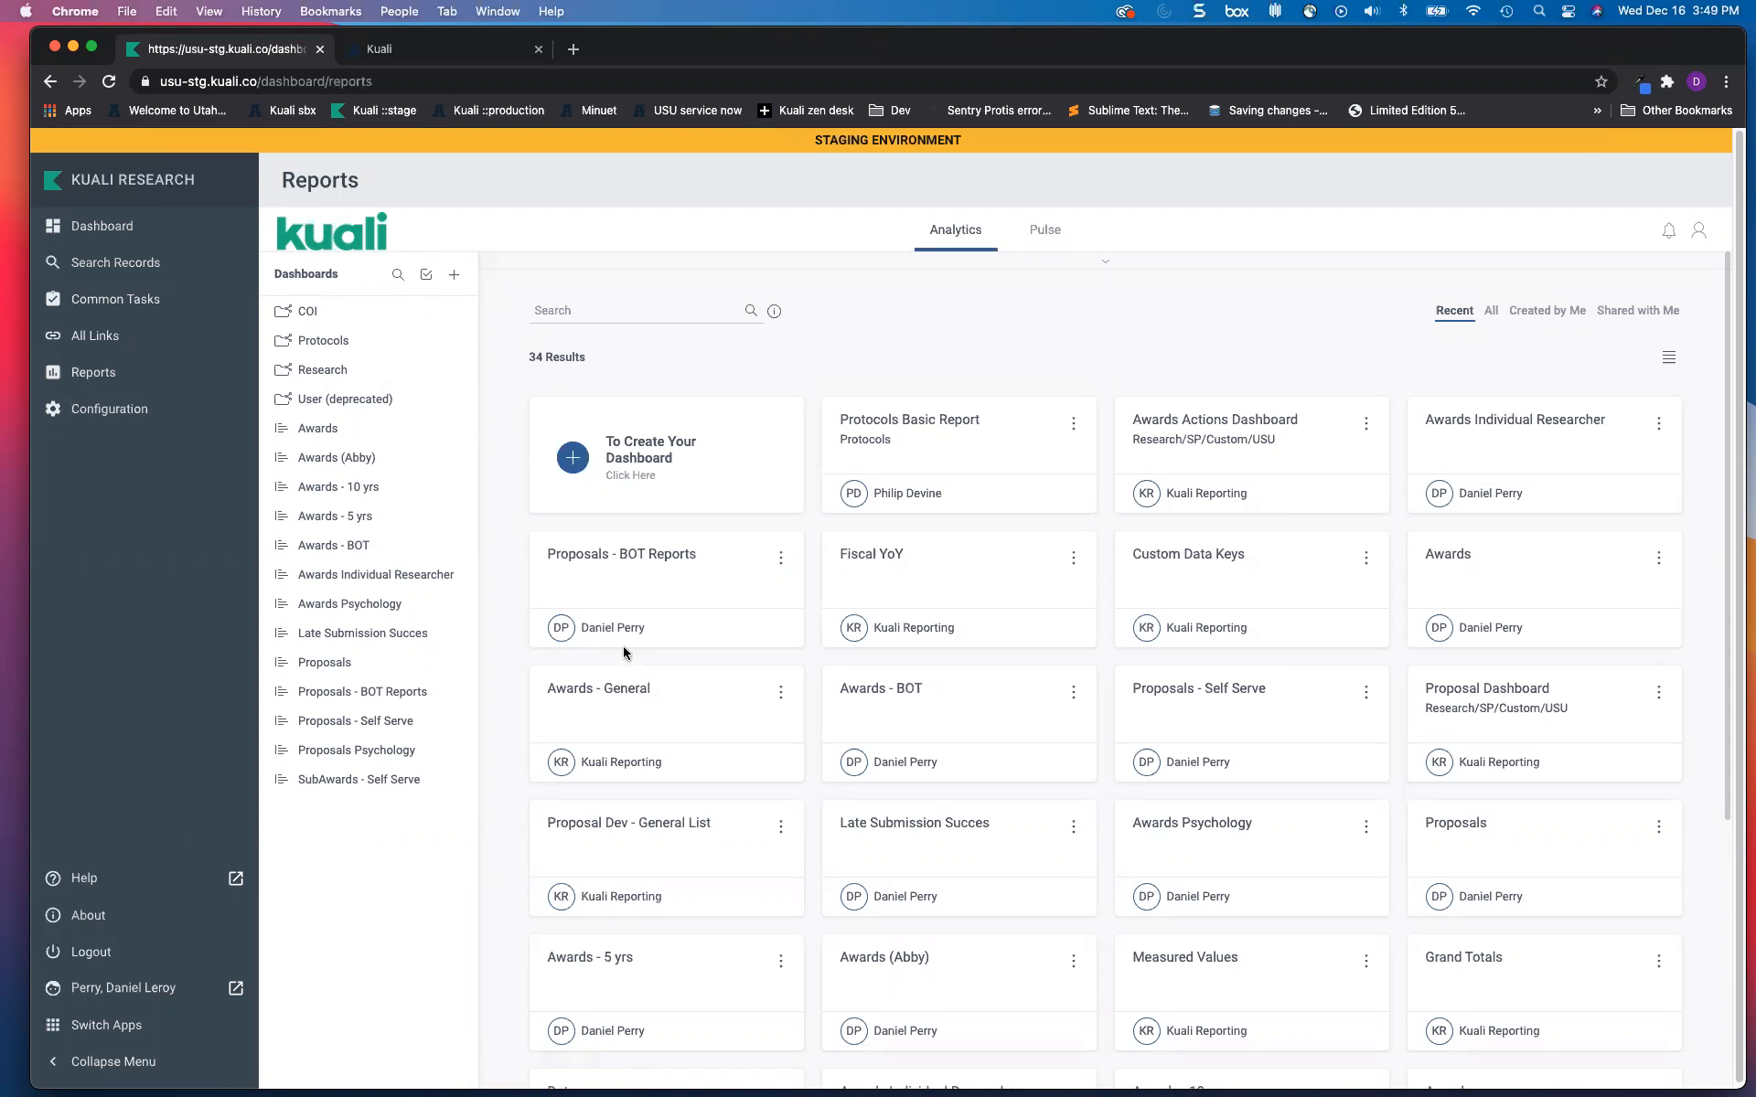
Step: Review the Awards (Abby) dashboard's 267.37M obligated change, then switch to the Welcome to Kuali Research tab
{"action": "left_click", "coordinate": [366, 470]}
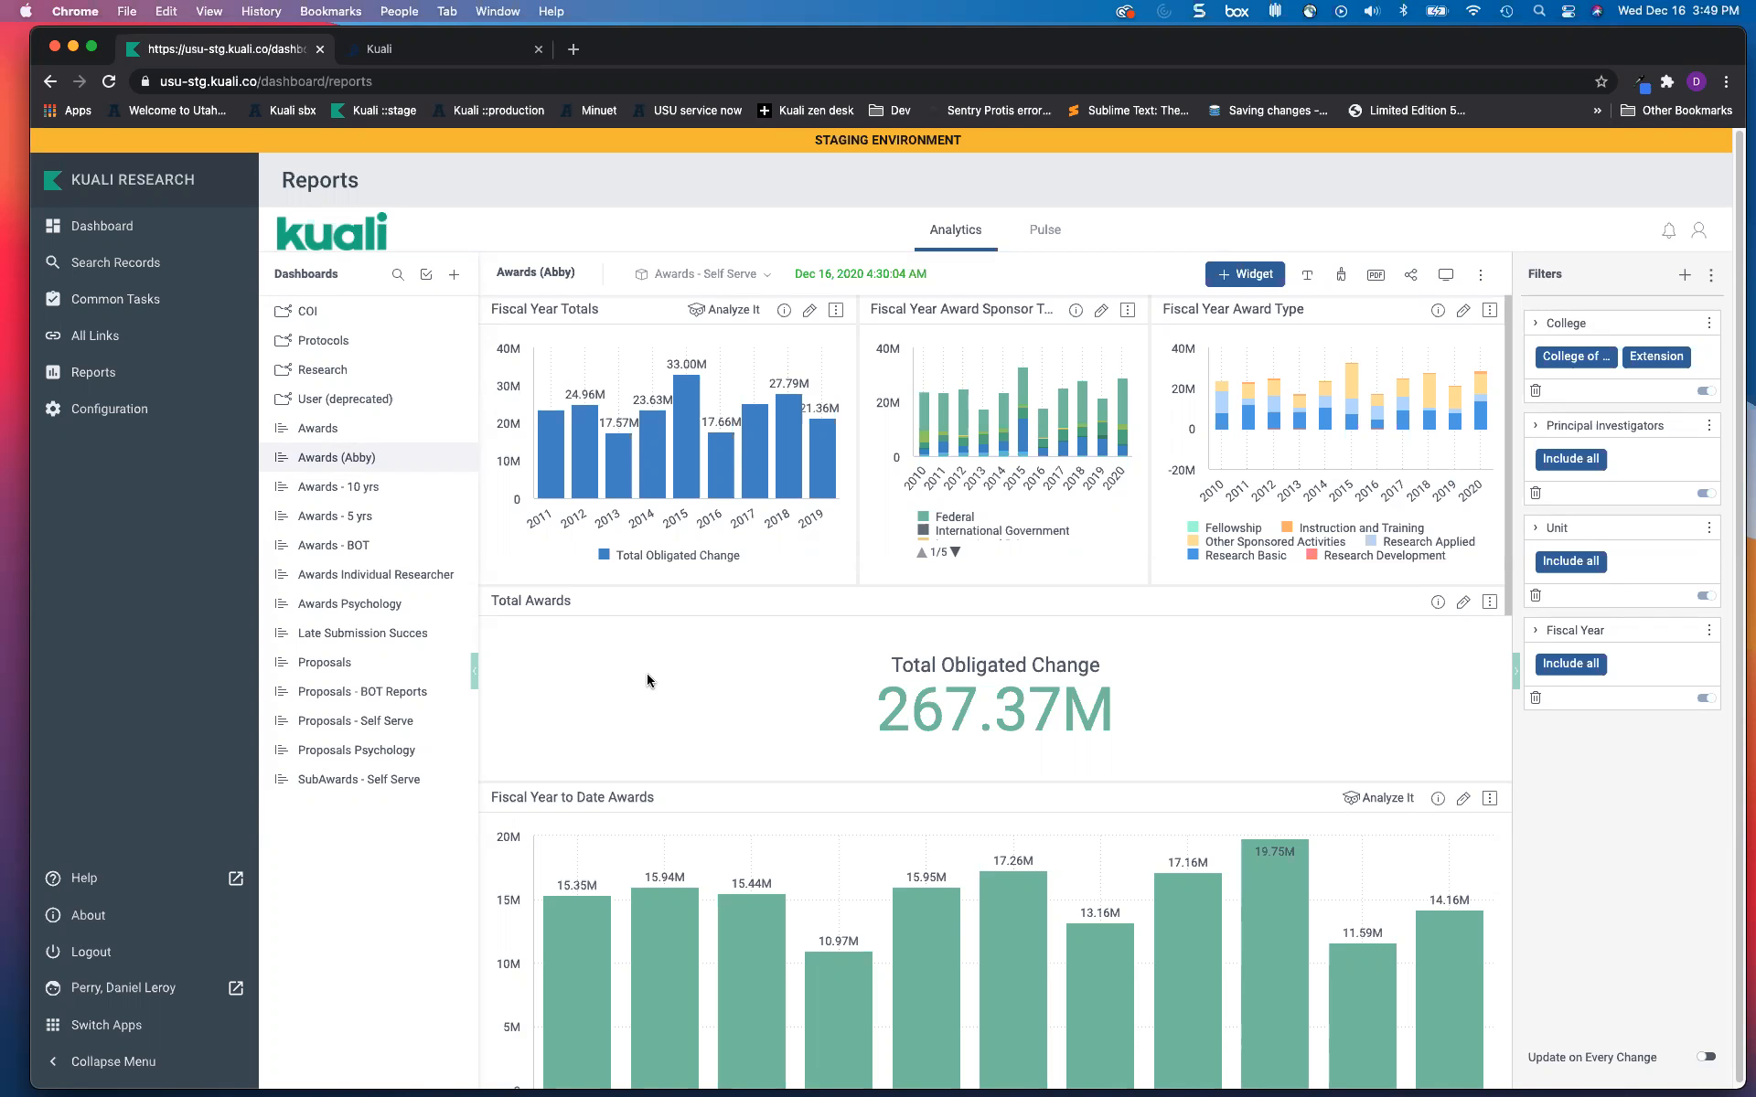
{"action": "mouse_move", "coordinate": [369, 640]}
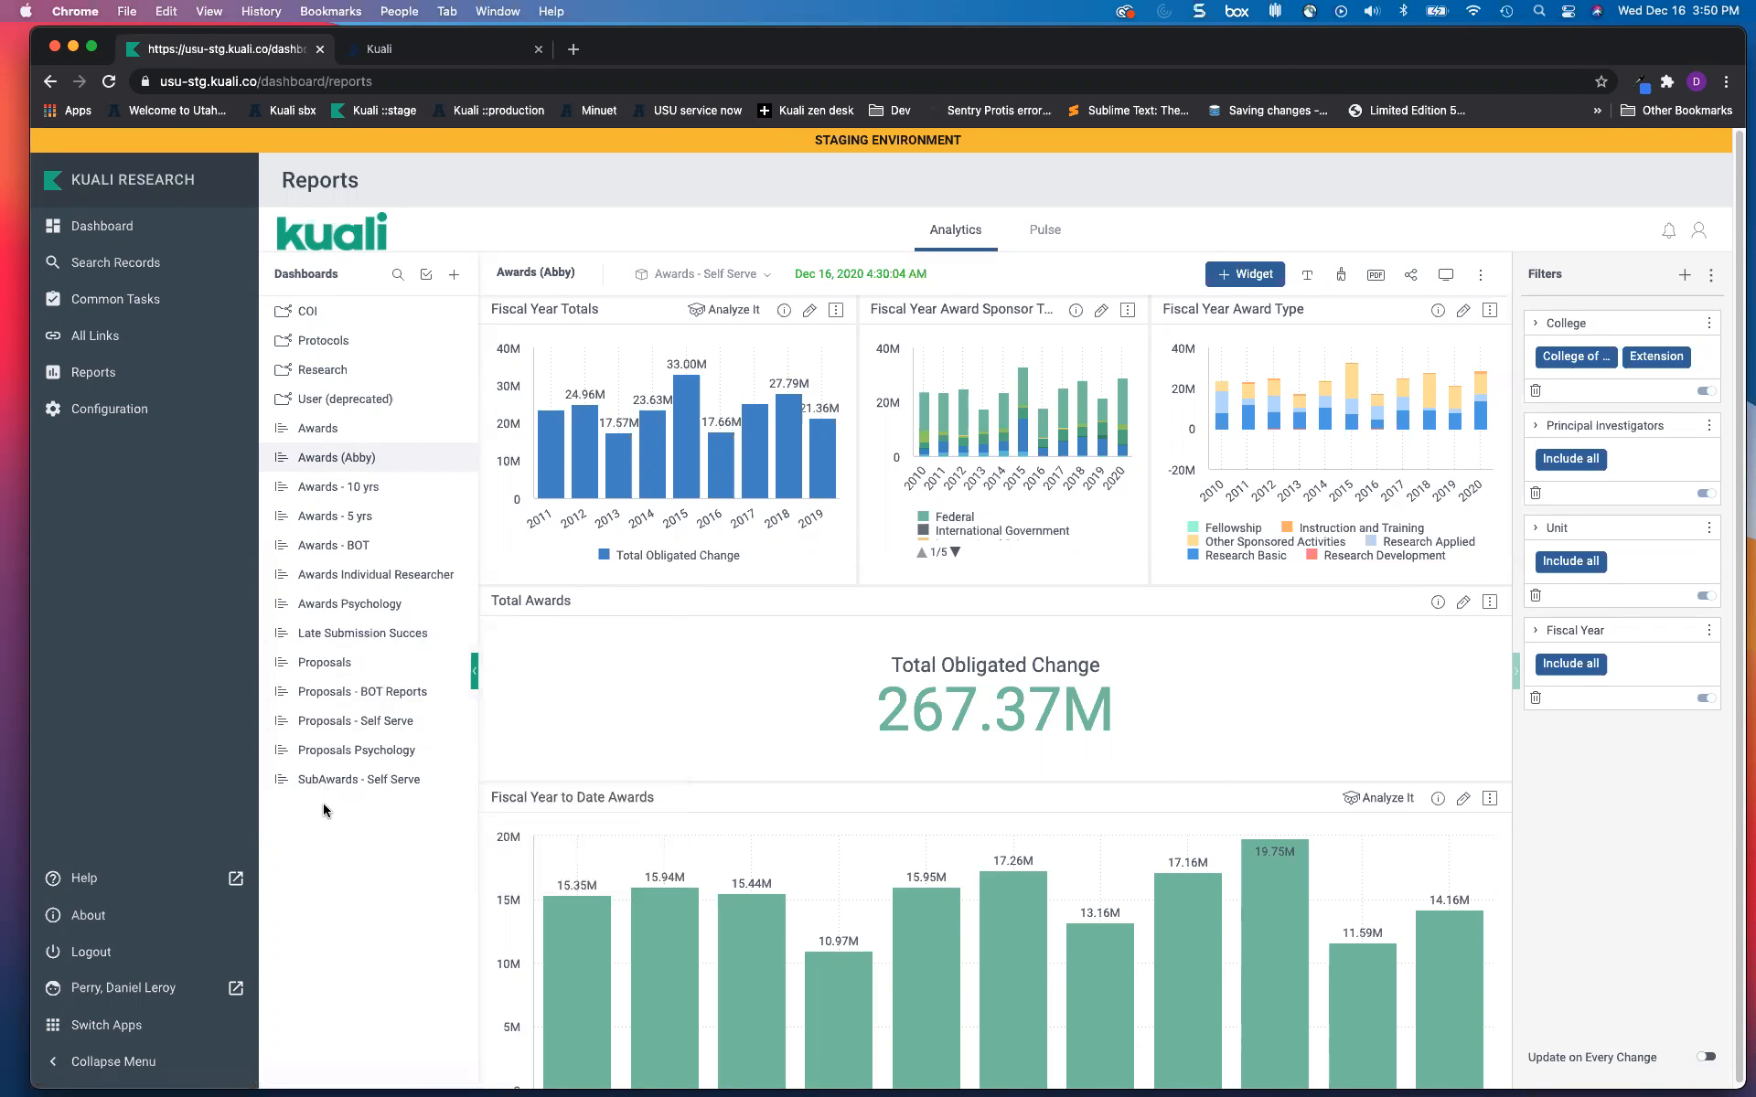
{"action": "scroll", "coordinate": [341, 795], "scroll_direction": "down", "scroll_amount": 1}
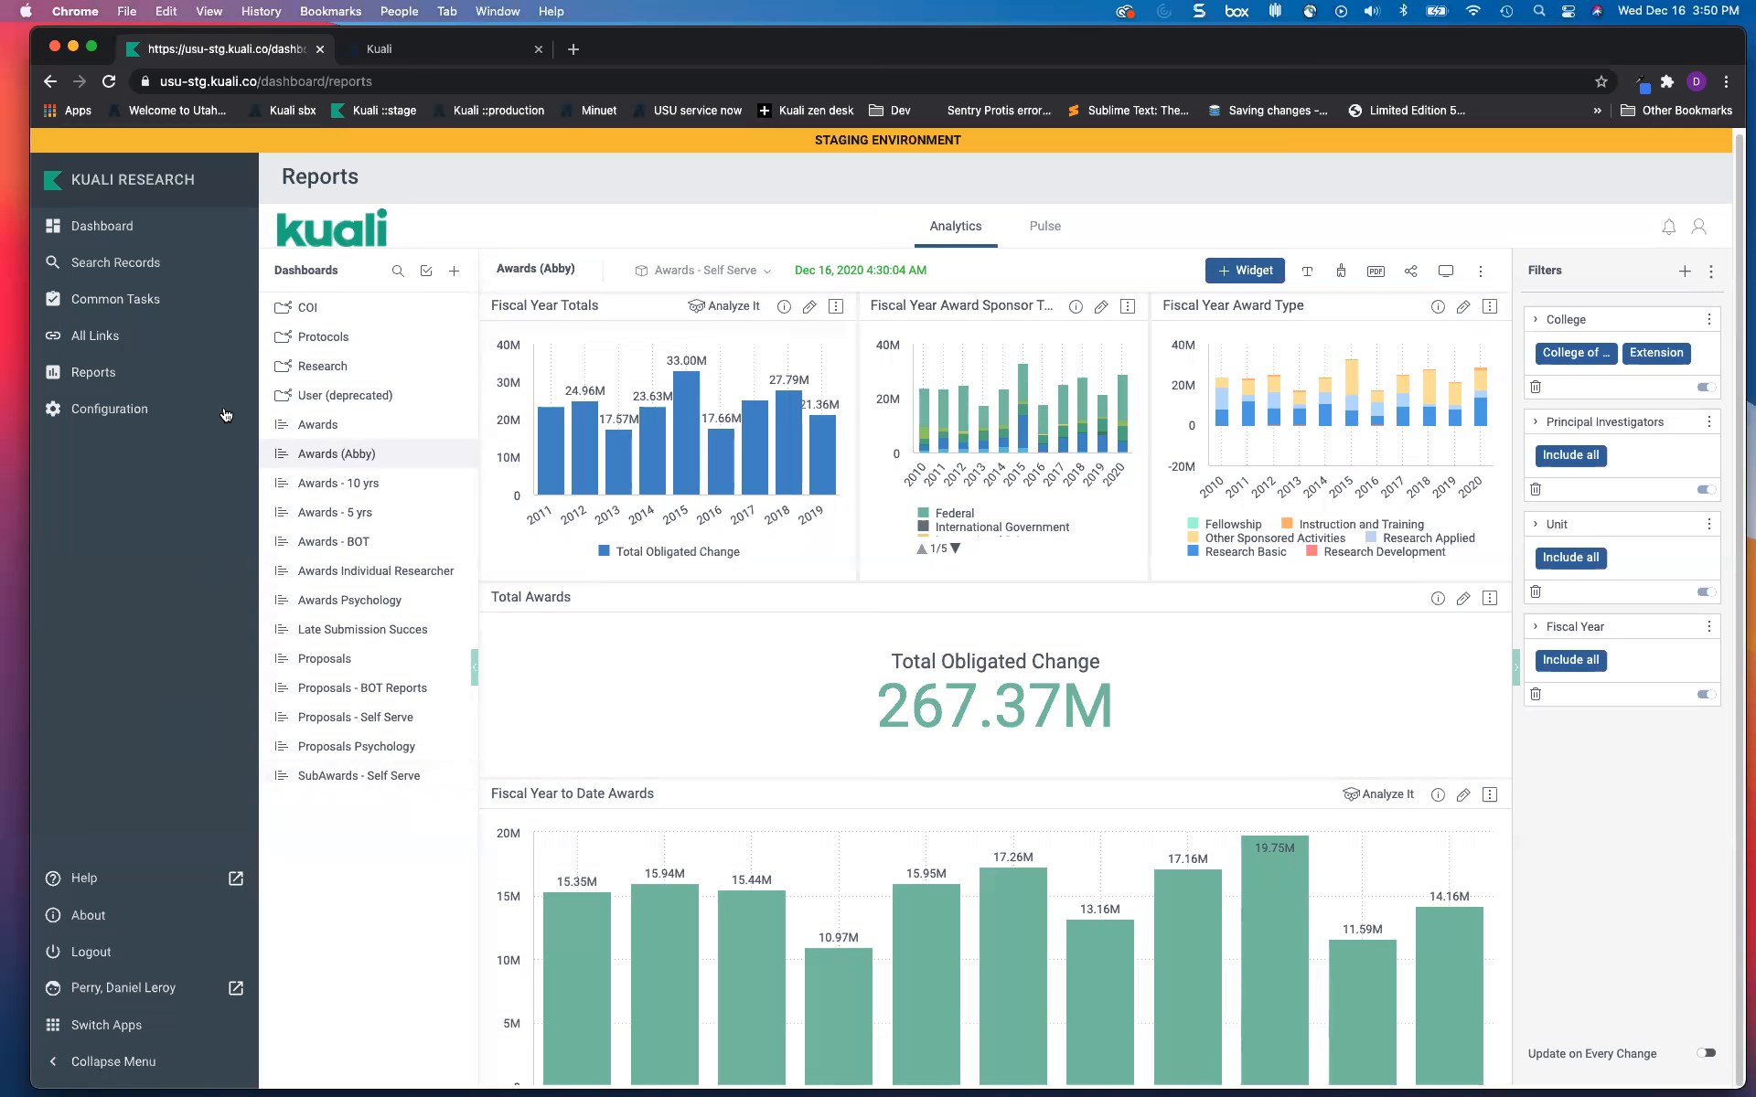
{"action": "left_click", "coordinate": [437, 51]}
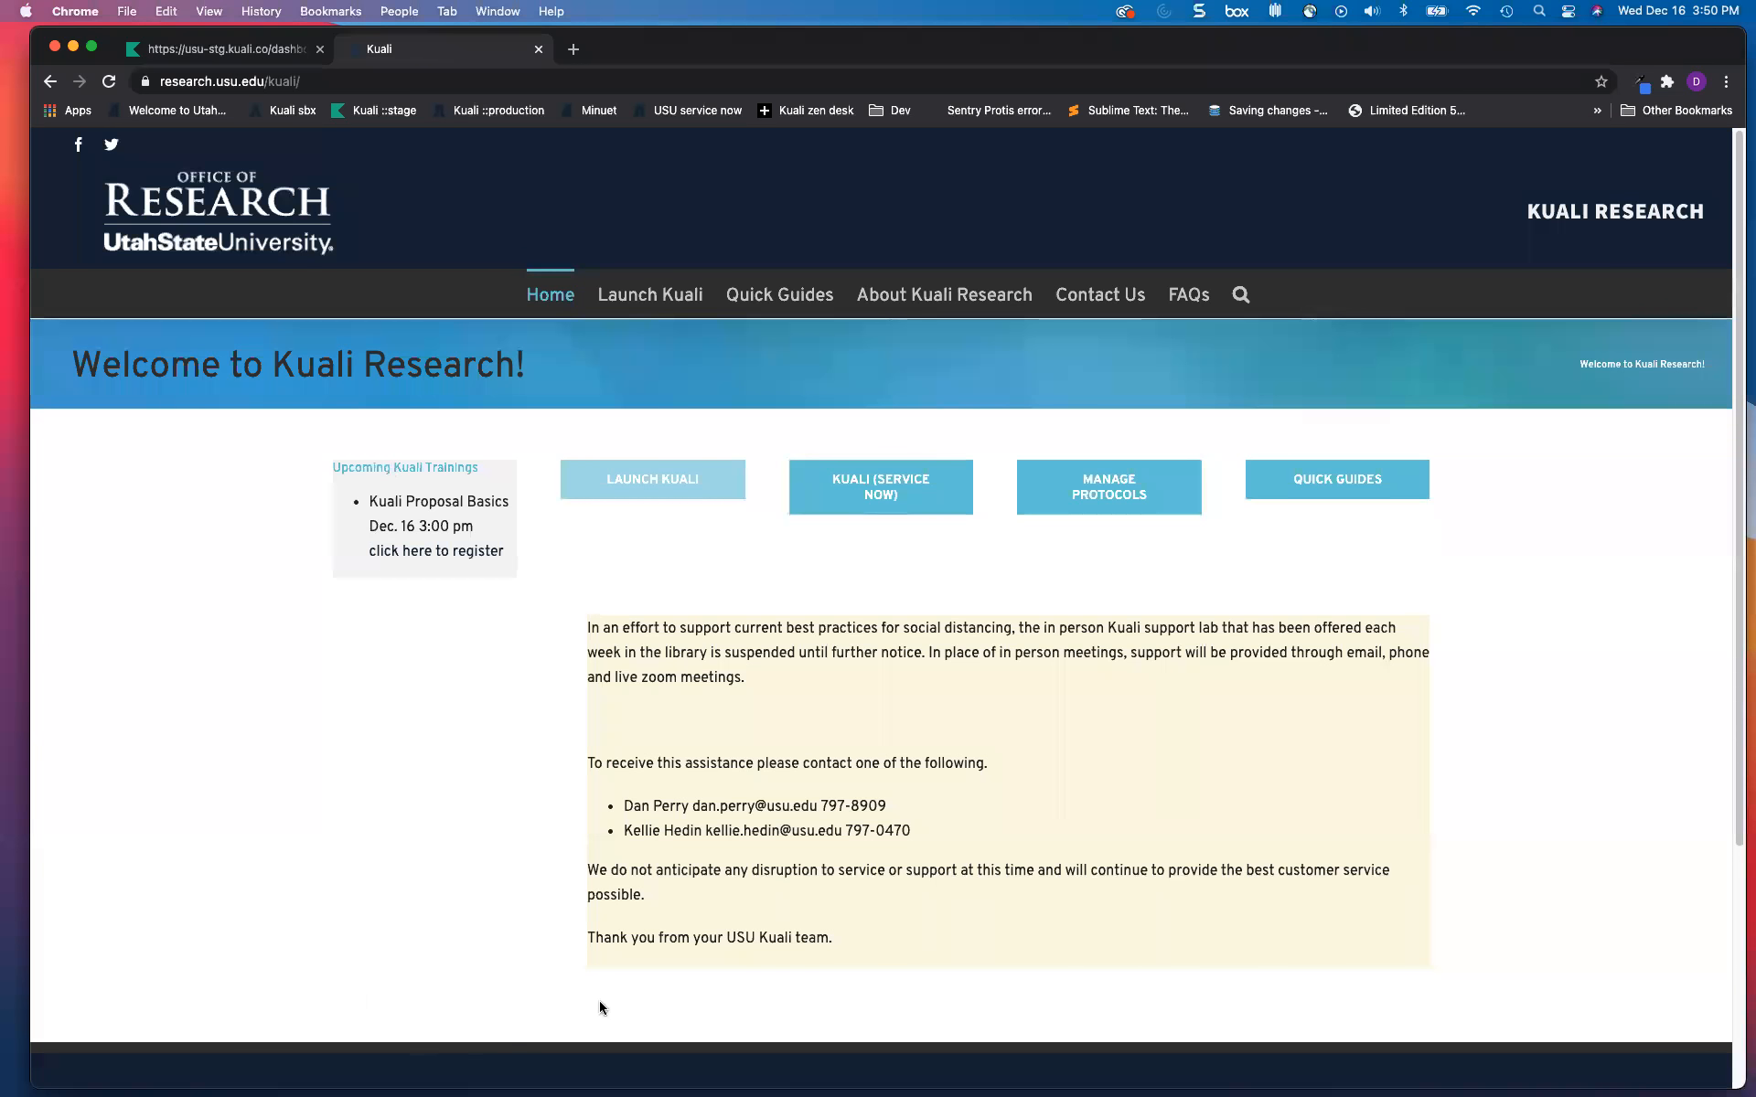